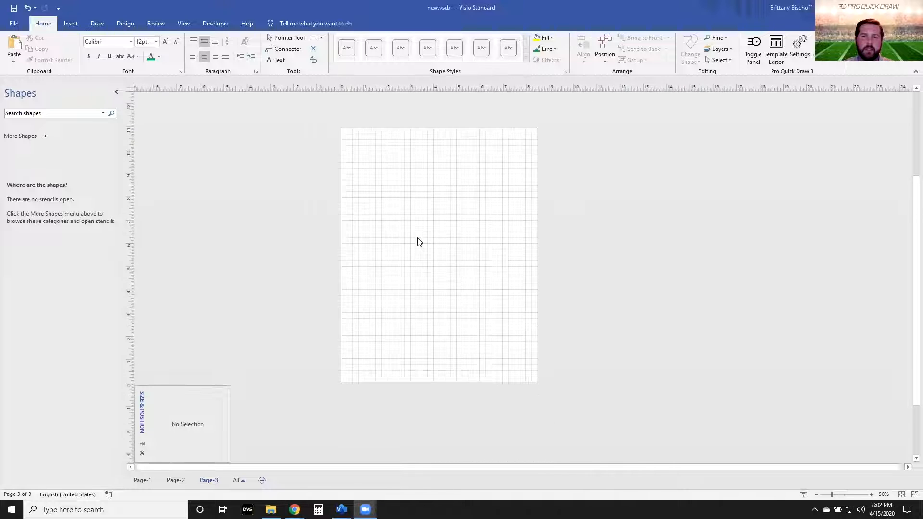
{"action": "scroll", "coordinate": [423, 249], "scroll_direction": "up", "scroll_amount": 5}
{"action": "scroll", "coordinate": [424, 248], "scroll_direction": "down", "scroll_amount": 3}
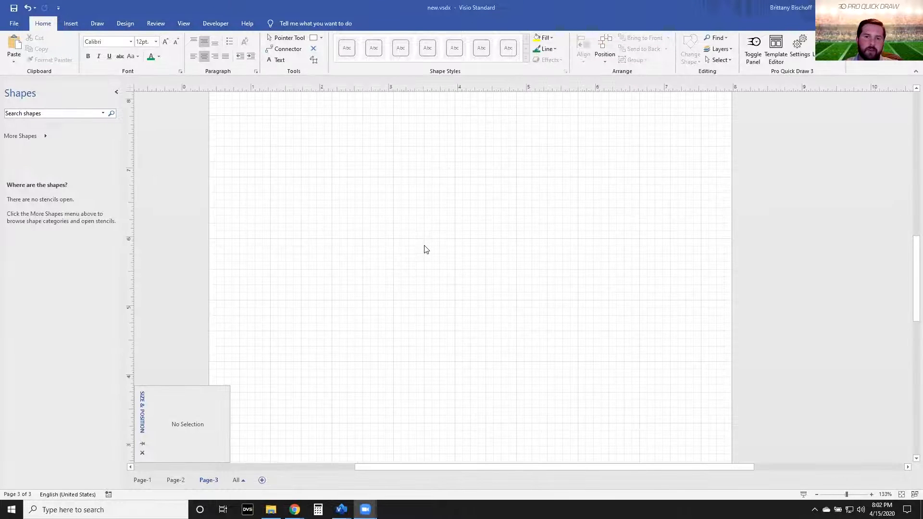
{"action": "scroll", "coordinate": [424, 247], "scroll_direction": "up", "scroll_amount": 2}
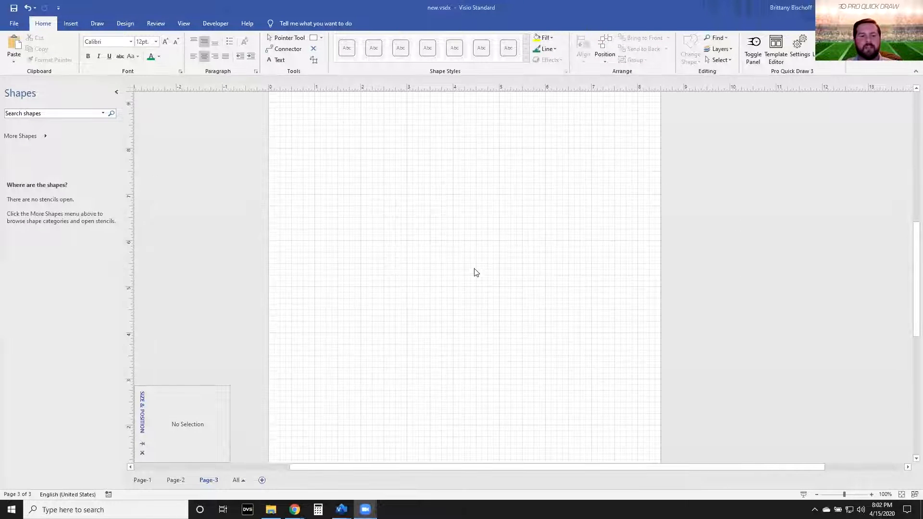
{"action": "scroll", "coordinate": [471, 292], "scroll_direction": "left", "scroll_amount": 4}
{"action": "scroll", "coordinate": [472, 291], "scroll_direction": "right", "scroll_amount": 5}
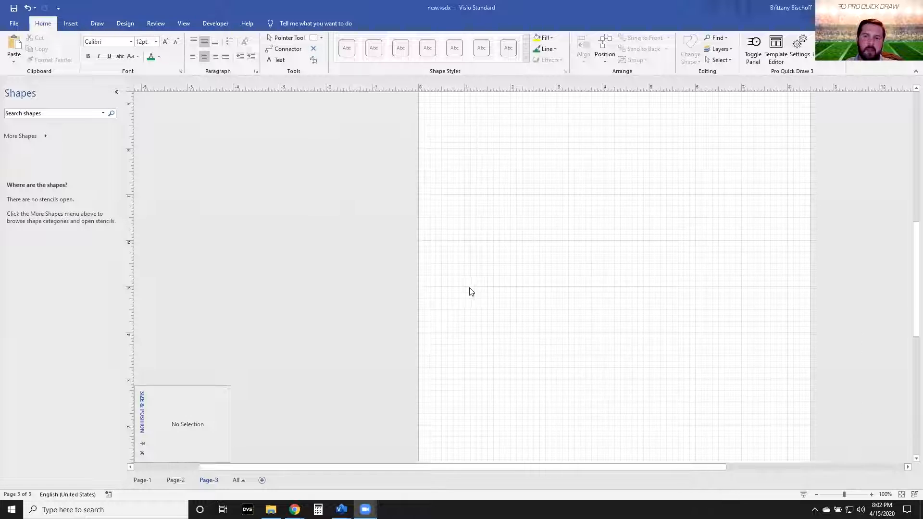
{"action": "scroll", "coordinate": [472, 292], "scroll_direction": "left", "scroll_amount": 4}
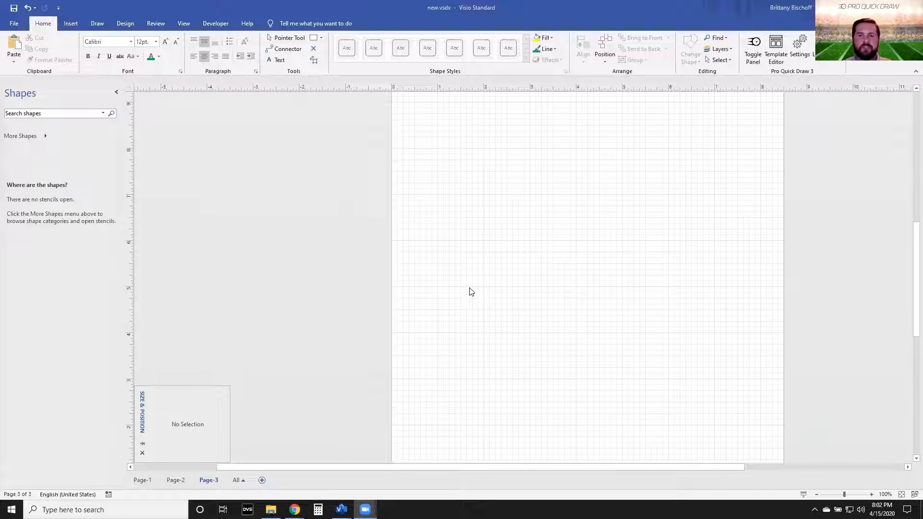
{"action": "scroll", "coordinate": [471, 292], "scroll_direction": "right", "scroll_amount": 4}
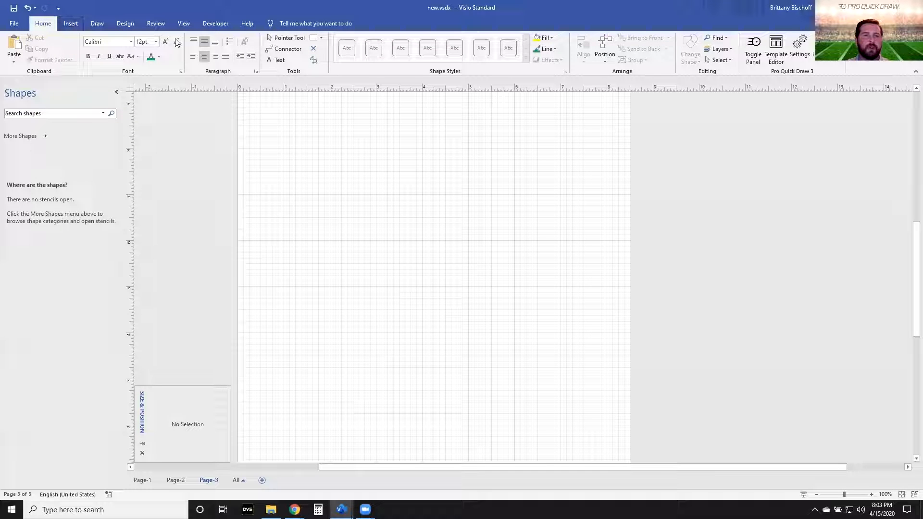
Step: Hide and show the page grid again, and do the same with the rulers
{"action": "left_click", "coordinate": [181, 23]}
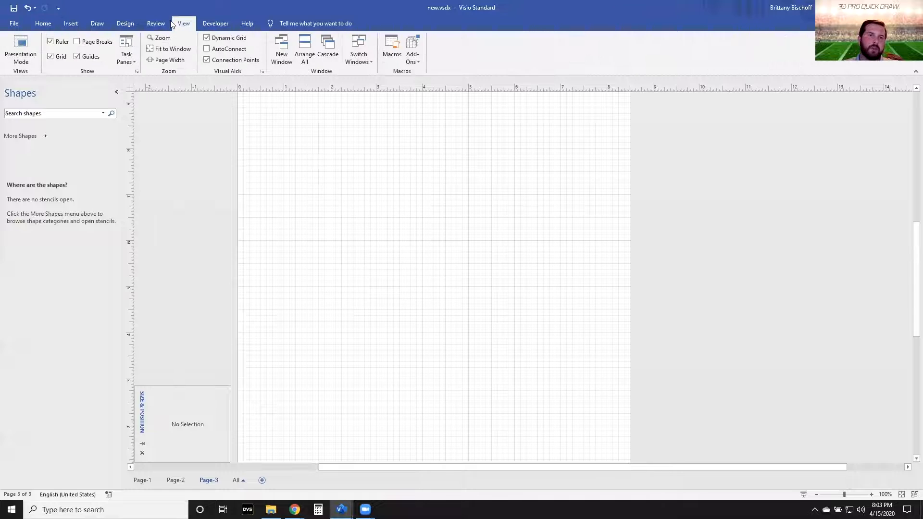
{"action": "left_click", "coordinate": [60, 58]}
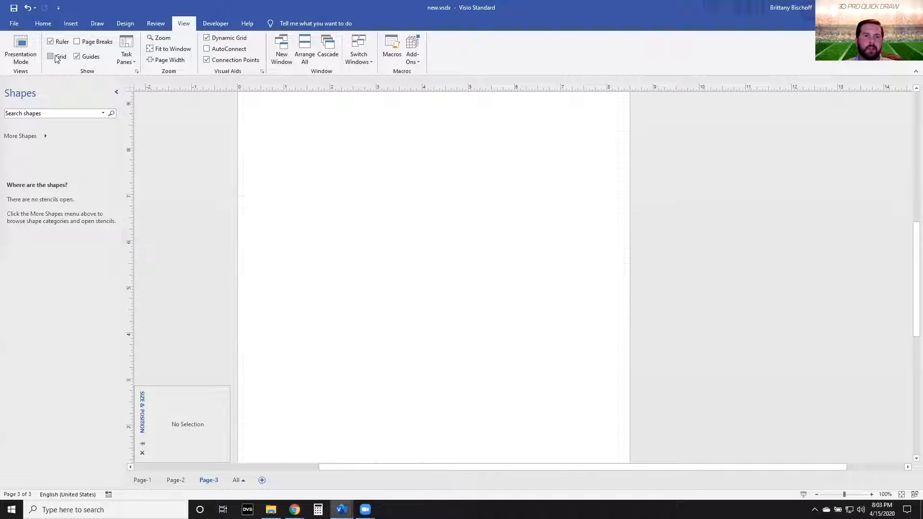
{"action": "left_click", "coordinate": [57, 59]}
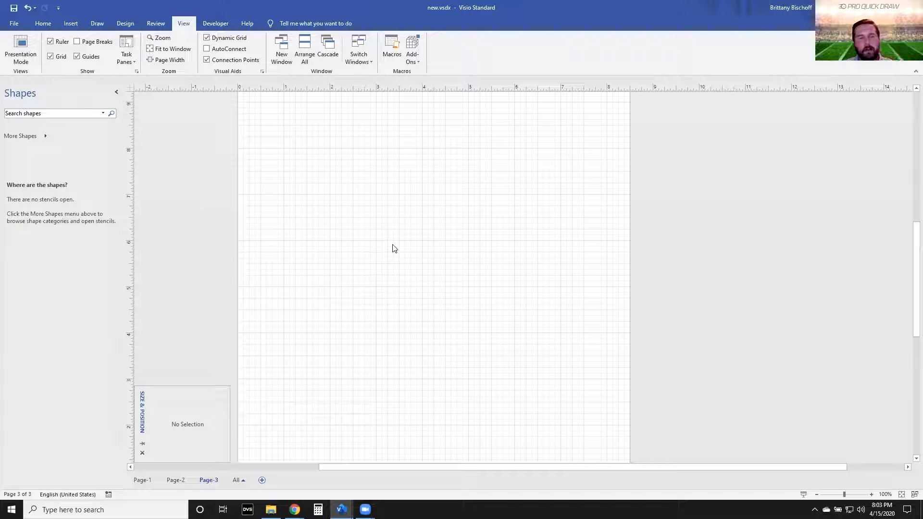
{"action": "left_click", "coordinate": [51, 42]}
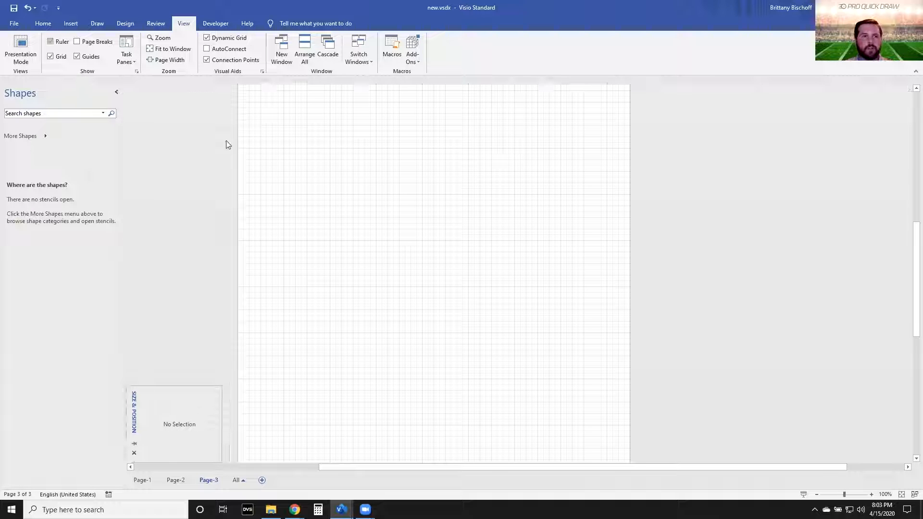
{"action": "left_click", "coordinate": [50, 41]}
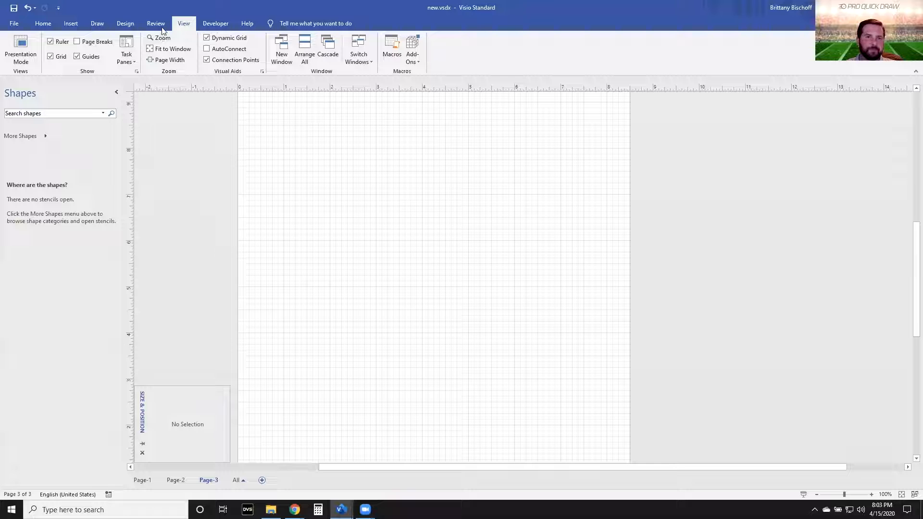
Step: Look at the page orientation choices and close them without picking one
{"action": "left_click", "coordinate": [128, 25]}
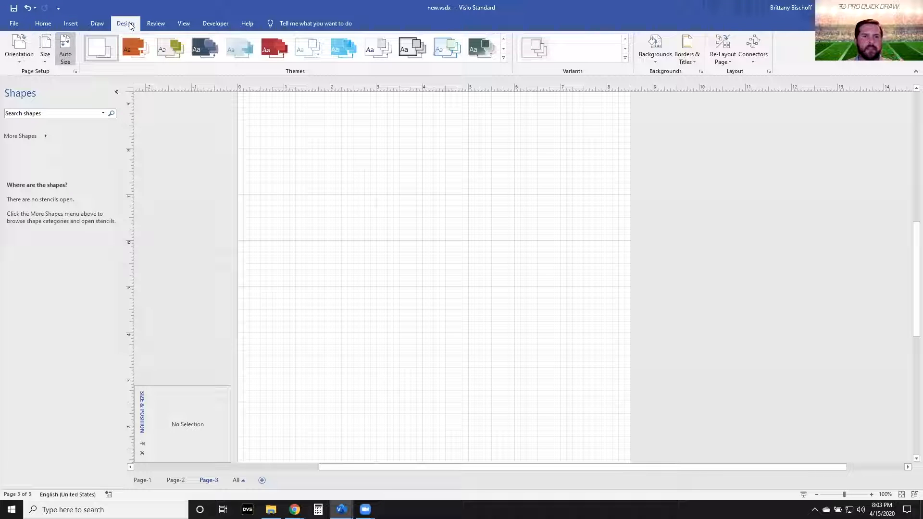
{"action": "left_click", "coordinate": [19, 48]}
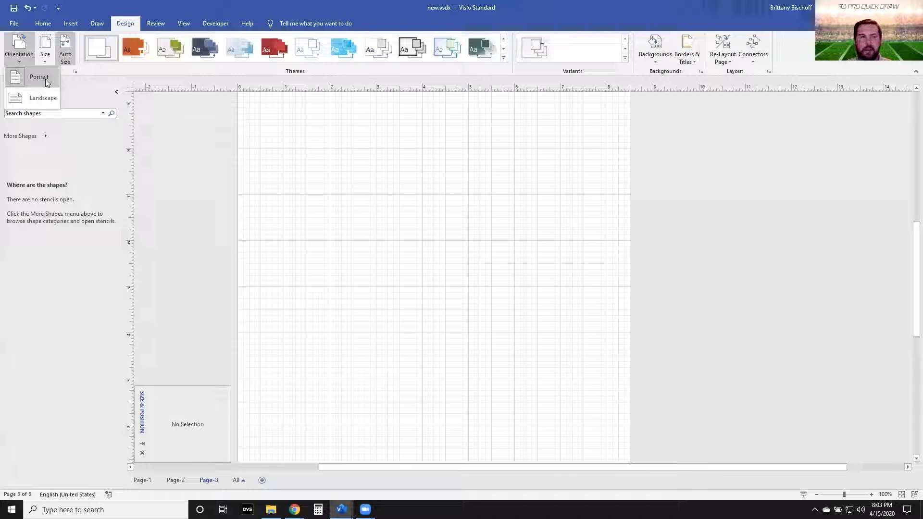
{"action": "left_click", "coordinate": [44, 24]}
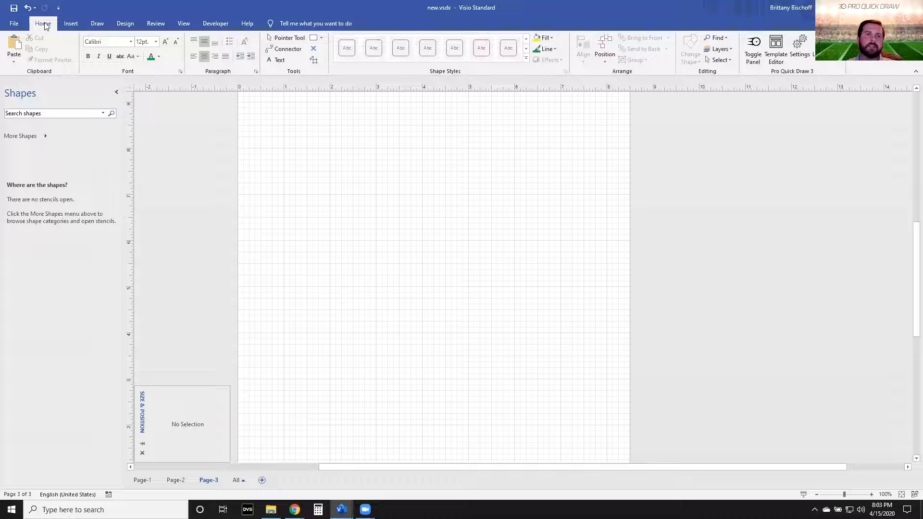
{"action": "scroll", "coordinate": [432, 268], "scroll_direction": "up", "scroll_amount": 4}
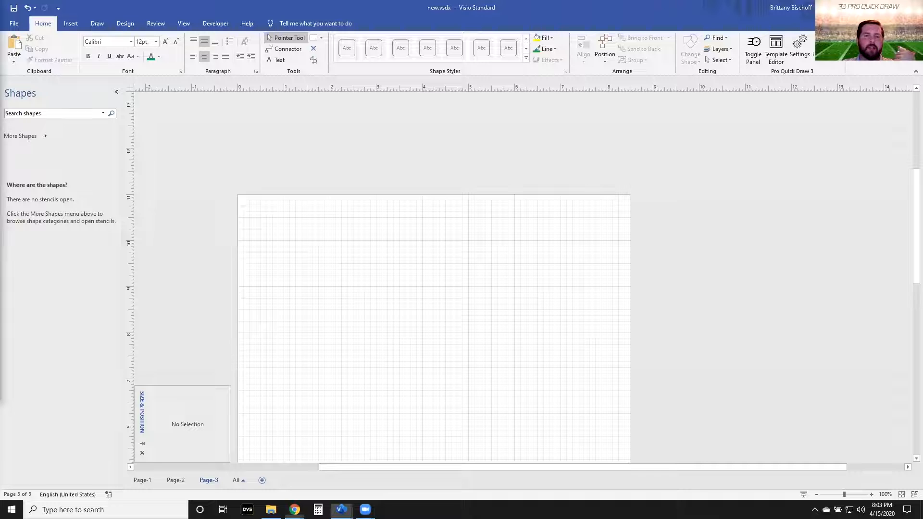
Step: Switch to Chrome, open the Visio Keyboard Shortcut Guide print-out from the Visio Webinars page and look through its shortcut table and keyboard diagram
{"action": "left_click_drag", "start_coordinate": [0, 29], "coordinate": [451, 153]}
{"action": "double_click", "coordinate": [451, 153]}
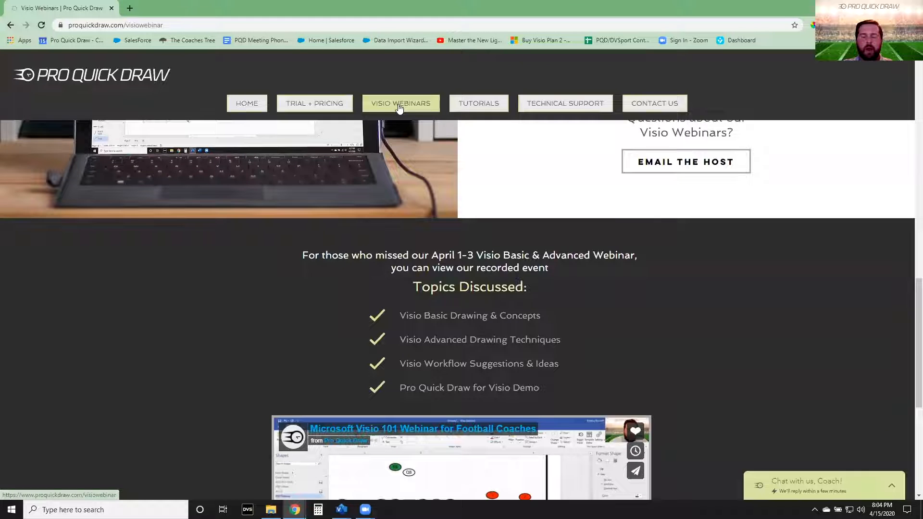
{"action": "scroll", "coordinate": [261, 262], "scroll_direction": "down", "scroll_amount": 6}
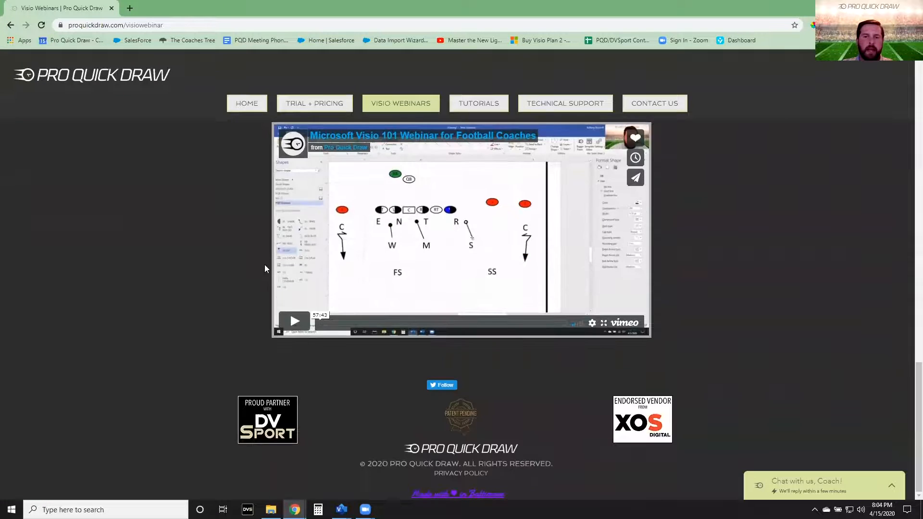
{"action": "scroll", "coordinate": [265, 268], "scroll_direction": "up", "scroll_amount": 5}
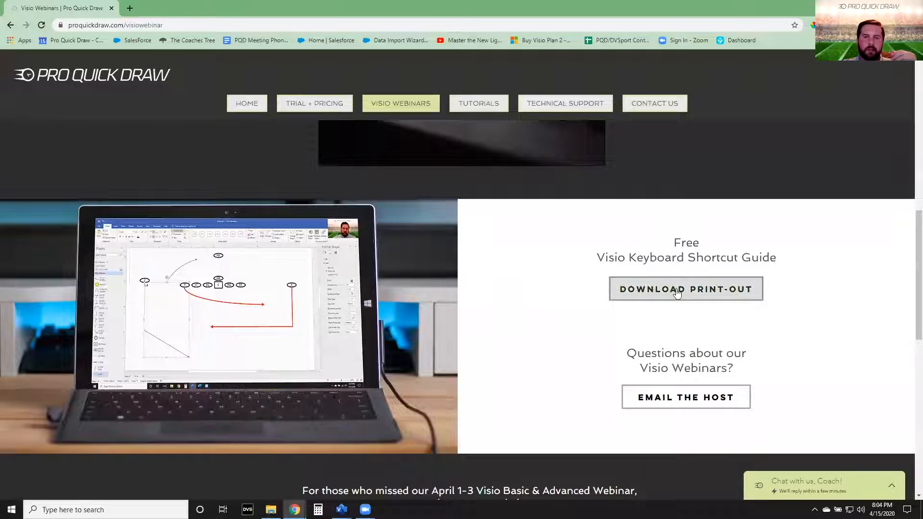
{"action": "left_click", "coordinate": [675, 295]}
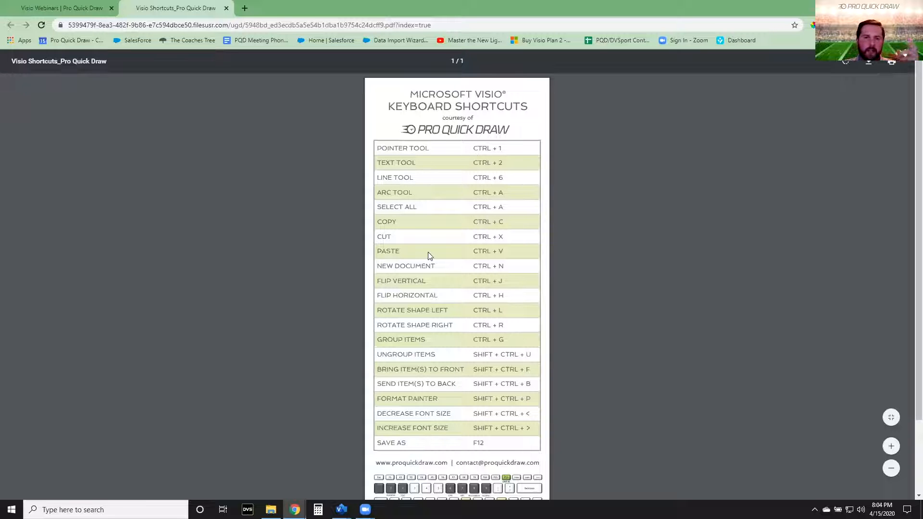
{"action": "scroll", "coordinate": [485, 327], "scroll_direction": "down", "scroll_amount": 2}
{"action": "scroll", "coordinate": [462, 372], "scroll_direction": "up", "scroll_amount": 6, "text": "ctrl"}
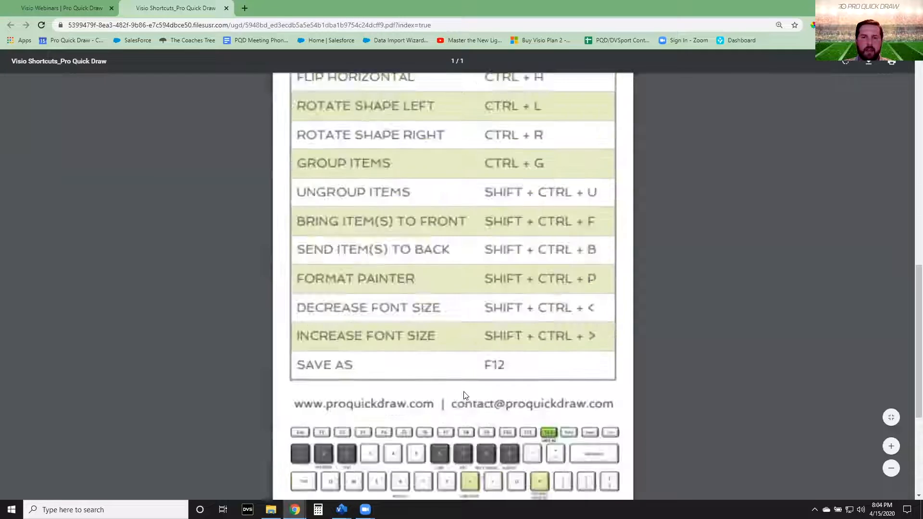
{"action": "scroll", "coordinate": [463, 374], "scroll_direction": "down", "scroll_amount": 5}
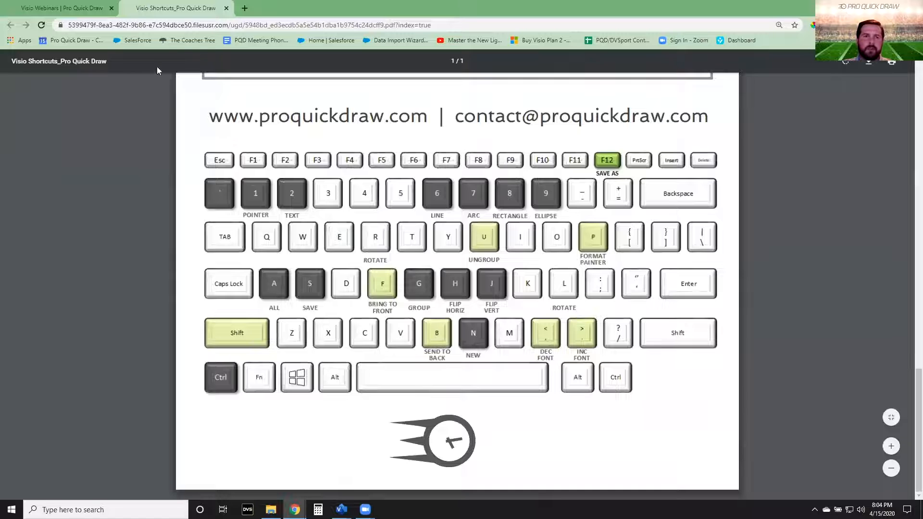
Step: Switch back to Visio and draw a rectangle about 5.125 by 2.125 in. near the top of Page-3 and a 1.25 in. square below it
{"action": "key", "text": "alt+Tab"}
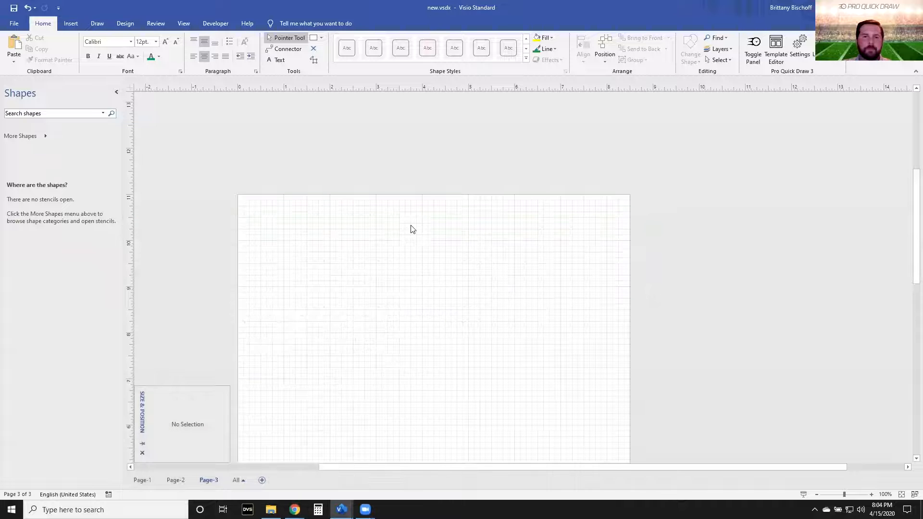
{"action": "left_click", "coordinate": [312, 39]}
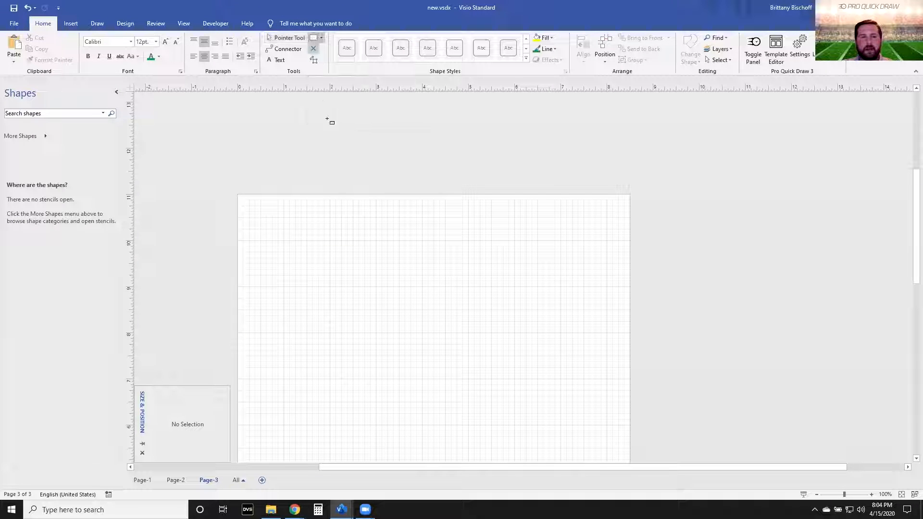
{"action": "left_click_drag", "start_coordinate": [295, 228], "coordinate": [532, 327]}
{"action": "scroll", "coordinate": [409, 282], "scroll_direction": "down", "scroll_amount": 3}
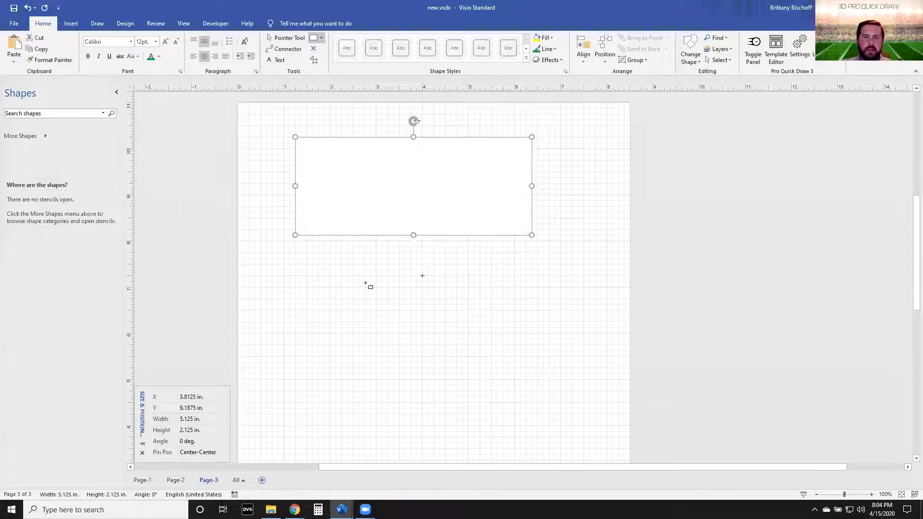
{"action": "left_click_drag", "start_coordinate": [296, 253], "coordinate": [352, 310]}
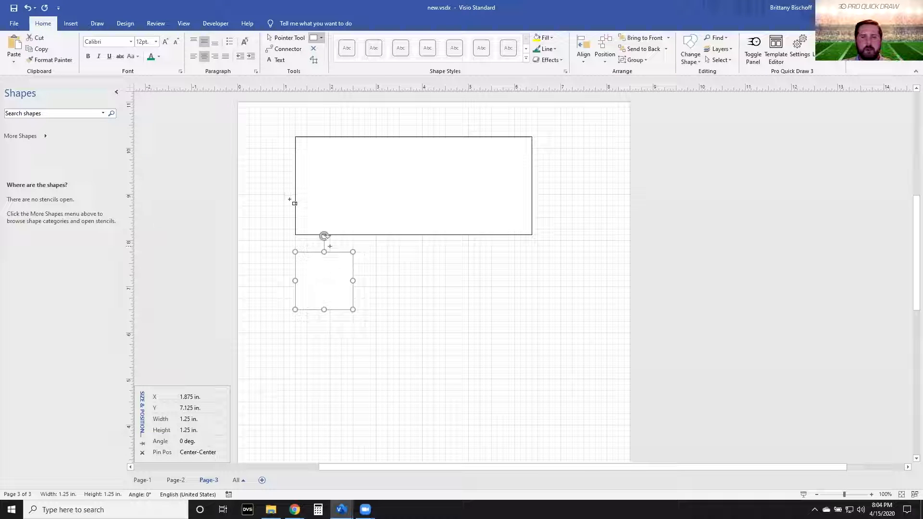
{"action": "scroll", "coordinate": [379, 189], "scroll_direction": "up", "scroll_amount": 3}
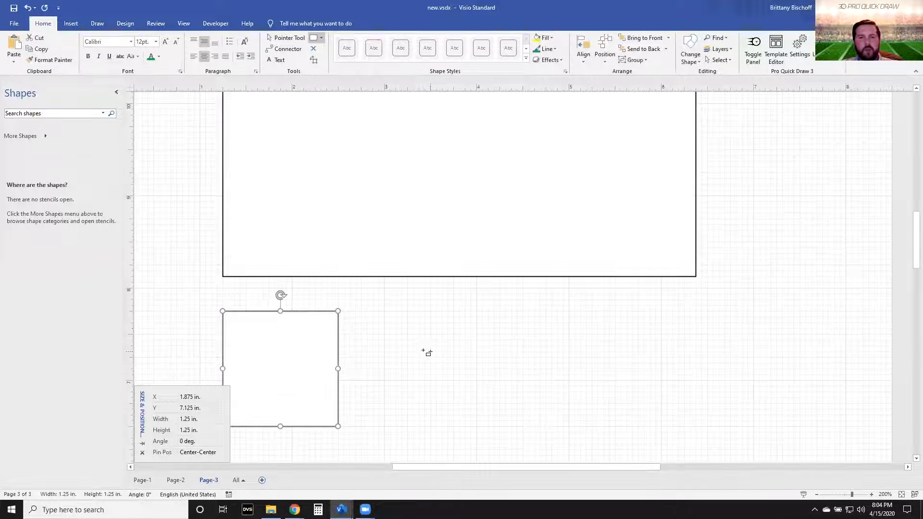
Step: Move the square slightly right and up with the Pointer Tool, keeping it below the rectangle
{"action": "key", "text": "ctrl+1"}
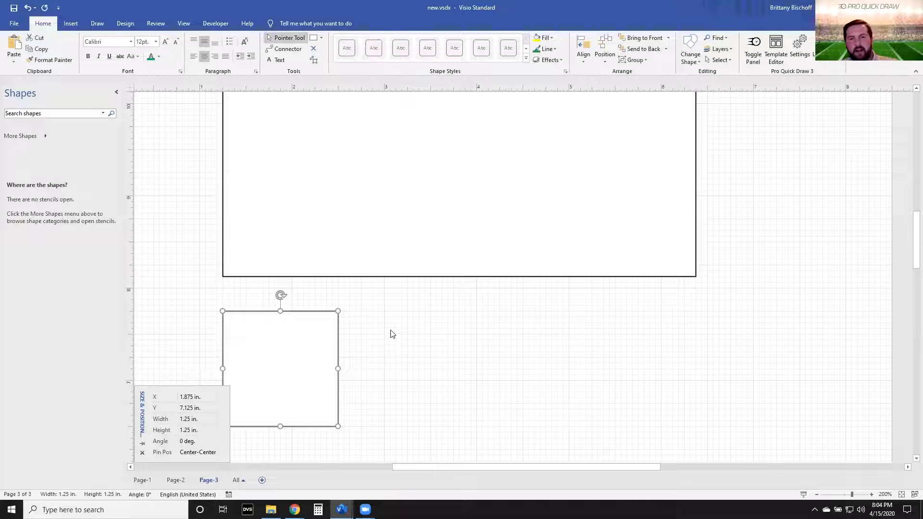
{"action": "left_click", "coordinate": [394, 347]}
{"action": "mouse_move", "coordinate": [325, 351]}
{"action": "left_mouse_down"}
{"action": "mouse_move", "coordinate": [366, 341]}
{"action": "mouse_move", "coordinate": [311, 353]}
{"action": "left_mouse_up"}
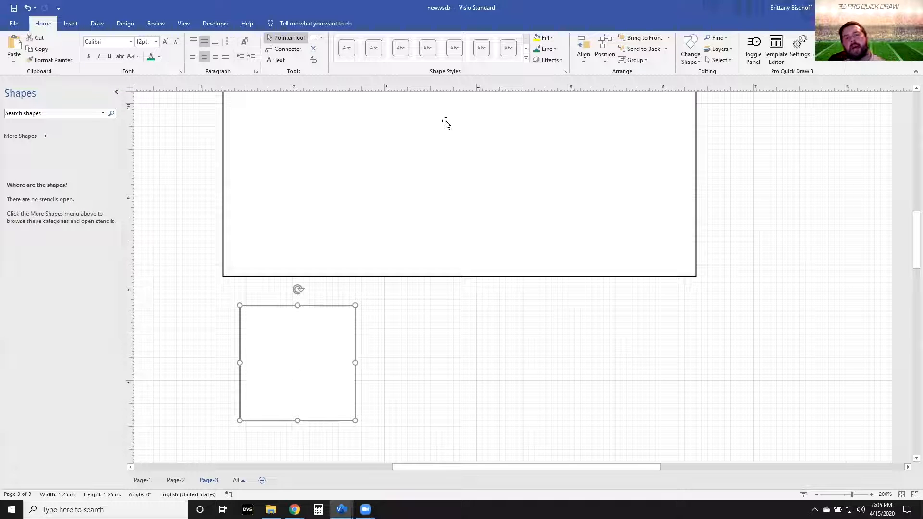
Step: Set the square to No Fill and move it by its outline about 1 in. to the right
{"action": "left_click", "coordinate": [548, 40]}
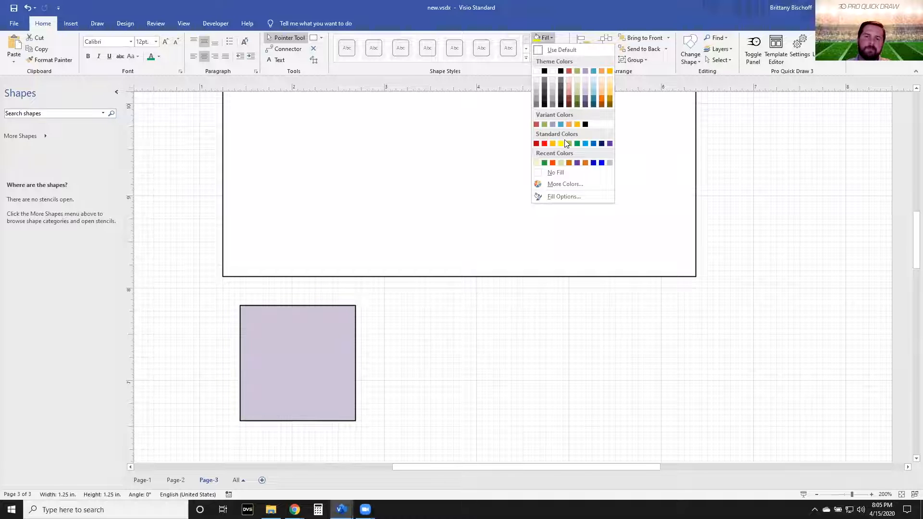
{"action": "left_click", "coordinate": [555, 173]}
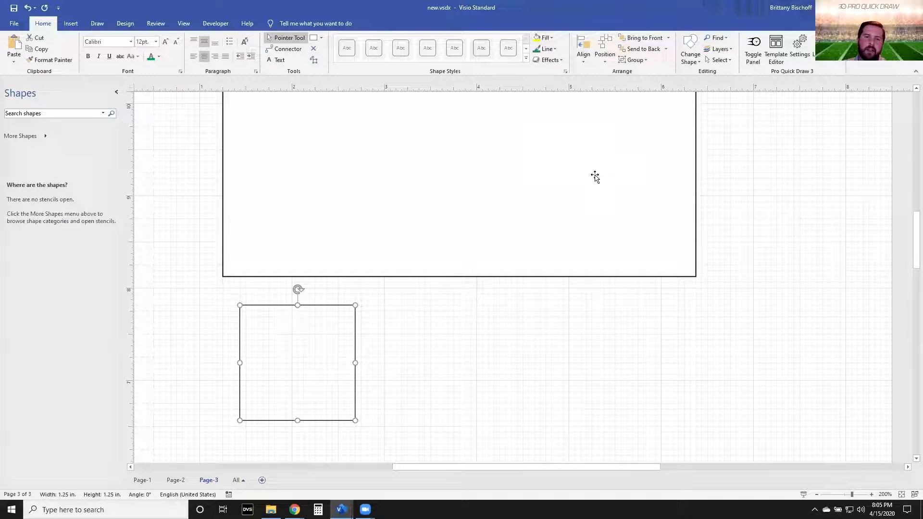
{"action": "left_click", "coordinate": [361, 343]}
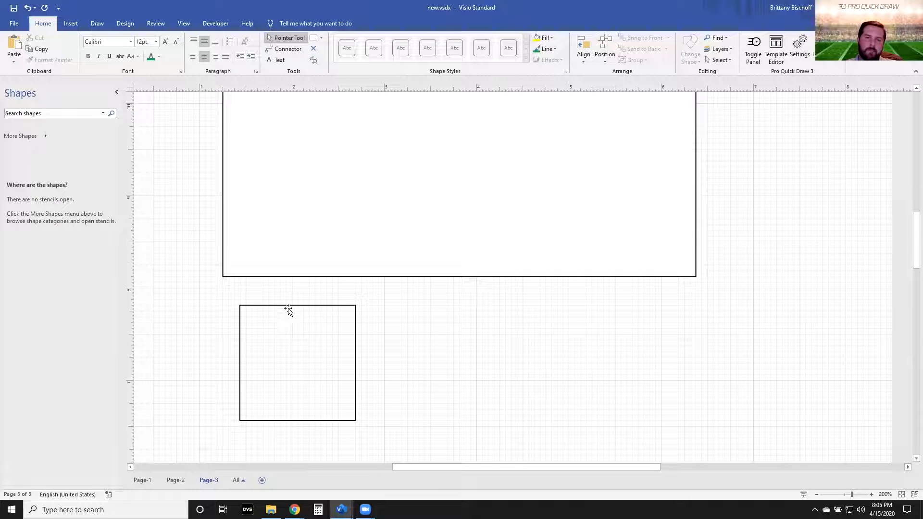
{"action": "left_click_drag", "start_coordinate": [286, 308], "coordinate": [373, 301]}
Step: Move the large rectangle by its filled interior down over the unfilled square so that it surrounds the square
{"action": "scroll", "coordinate": [303, 367], "scroll_direction": "up", "scroll_amount": 3}
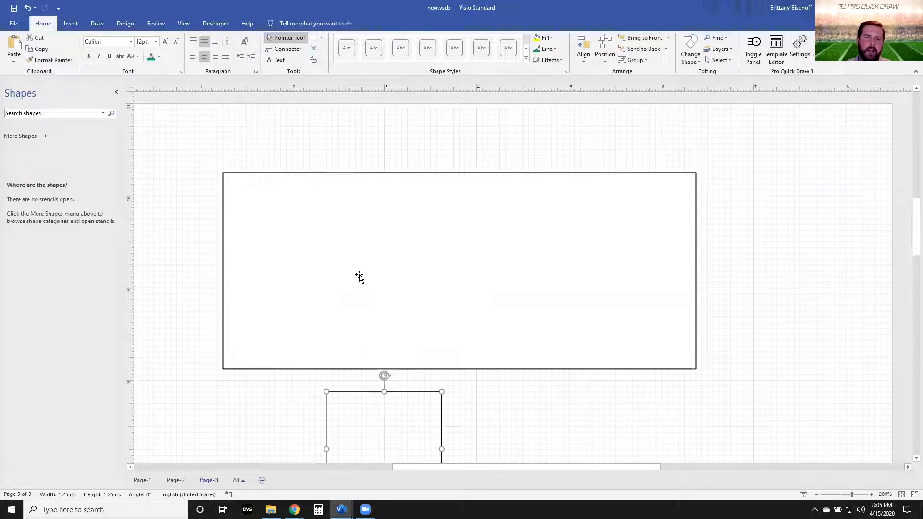
{"action": "left_click_drag", "start_coordinate": [348, 233], "coordinate": [398, 226]}
{"action": "scroll", "coordinate": [398, 226], "scroll_direction": "down", "scroll_amount": 2}
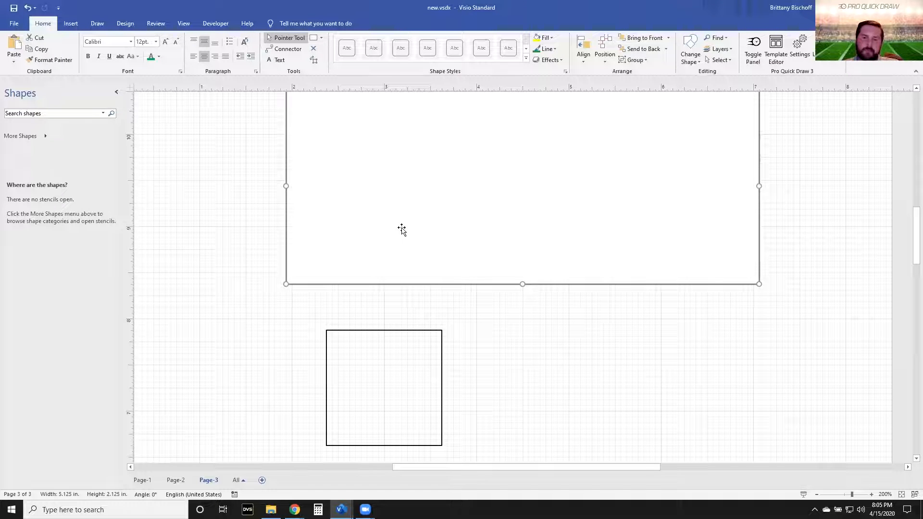
{"action": "left_click_drag", "start_coordinate": [435, 194], "coordinate": [406, 334]}
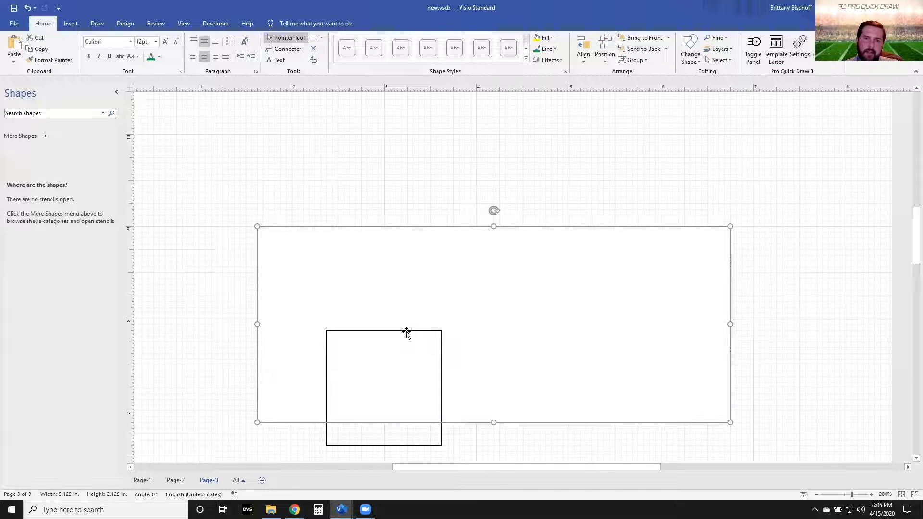
{"action": "left_click_drag", "start_coordinate": [414, 279], "coordinate": [374, 331]}
Step: Move the unfilled square by its outline so it overlaps the rectangle's upper-left corner, and select the rectangle
{"action": "scroll", "coordinate": [404, 284], "scroll_direction": "down", "scroll_amount": 2}
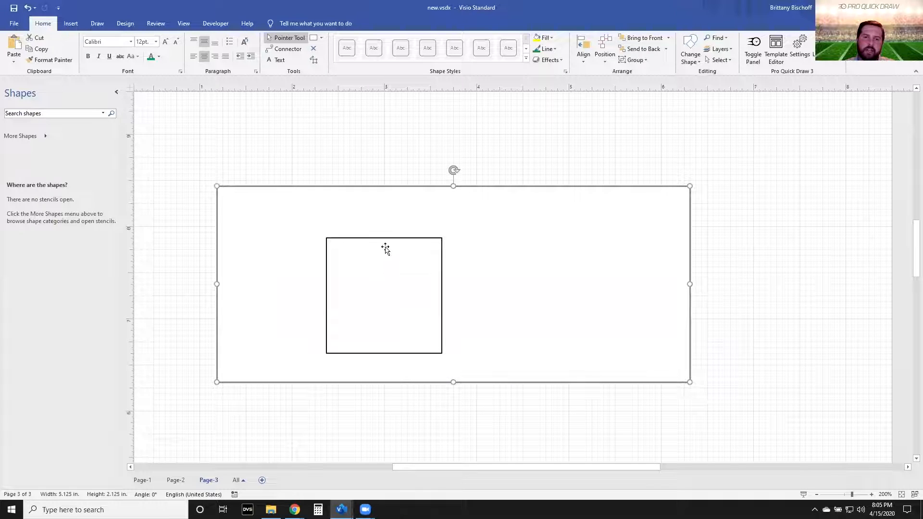
{"action": "left_click", "coordinate": [397, 238]}
{"action": "left_click_drag", "start_coordinate": [394, 240], "coordinate": [347, 192]}
{"action": "left_click", "coordinate": [401, 217]}
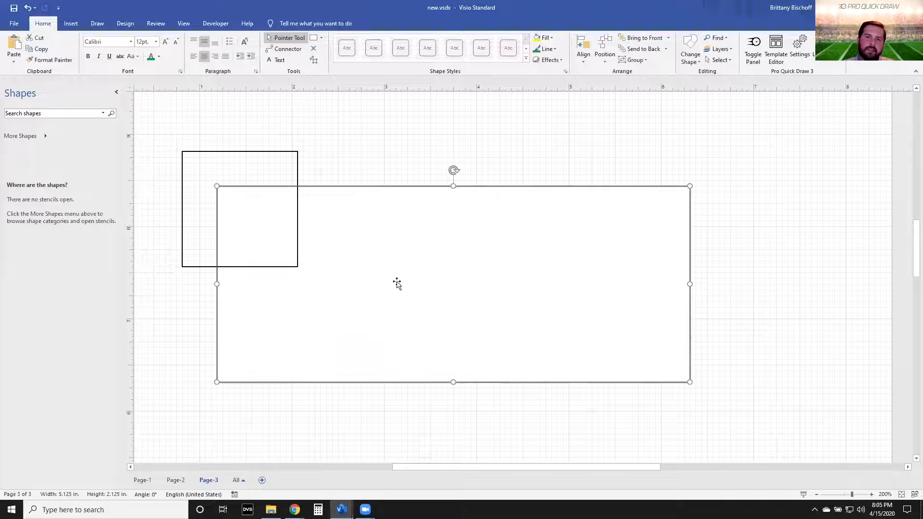
Step: Bring the large rectangle to the front, move it up over the square to cover it, and send it to the back
{"action": "left_click", "coordinate": [642, 38]}
{"action": "left_click_drag", "start_coordinate": [487, 298], "coordinate": [400, 223]}
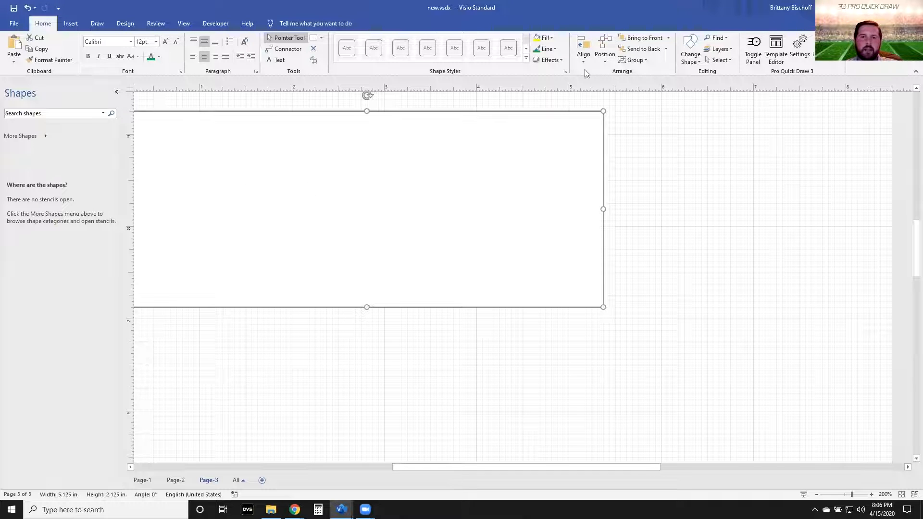
{"action": "left_click", "coordinate": [644, 48]}
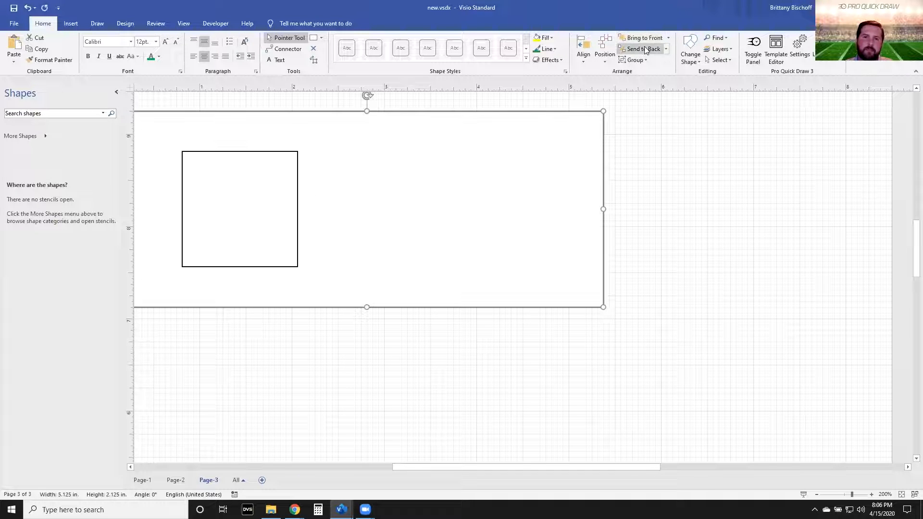
Step: Move the rectangle to the right, clear of the square, and delete both shapes
{"action": "left_click_drag", "start_coordinate": [349, 148], "coordinate": [694, 202]}
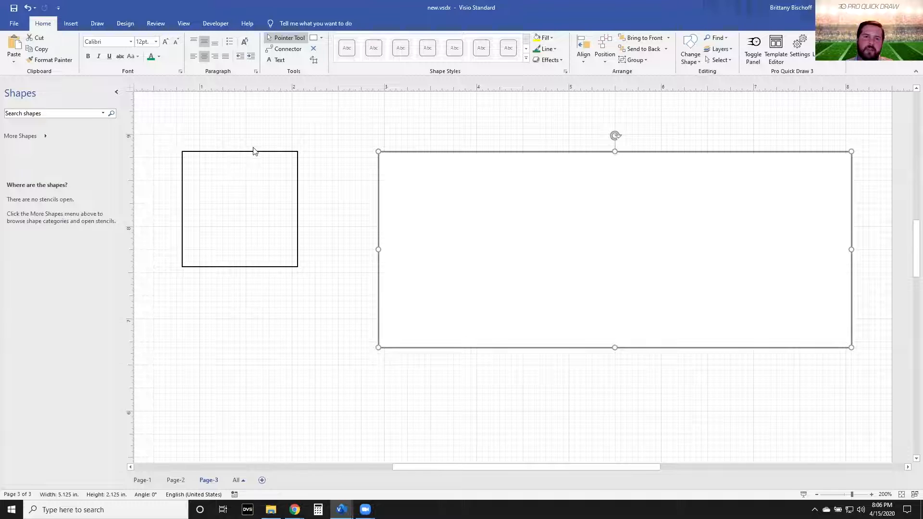
{"action": "left_click", "coordinate": [274, 246]}
{"action": "key", "text": "Delete"}
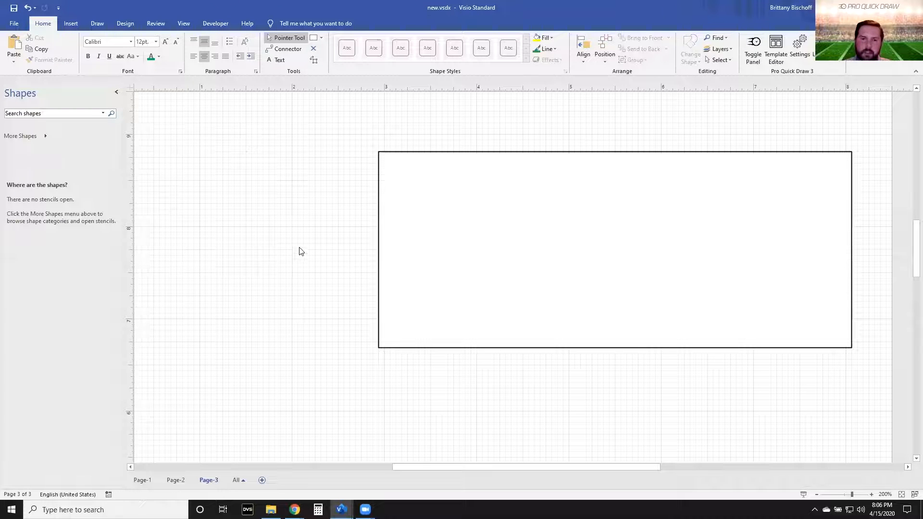
{"action": "left_click", "coordinate": [452, 241]}
{"action": "key", "text": "Delete"}
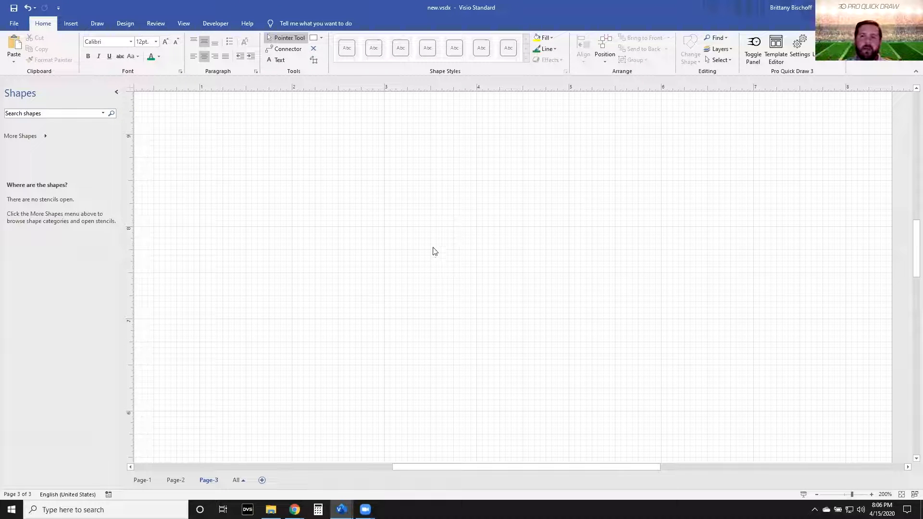
Step: Draw a rectangle about 1.69 in. wide by 1.44 in. high and return to the Pointer Tool
{"action": "left_click", "coordinate": [314, 38]}
{"action": "left_click_drag", "start_coordinate": [298, 145], "coordinate": [453, 278]}
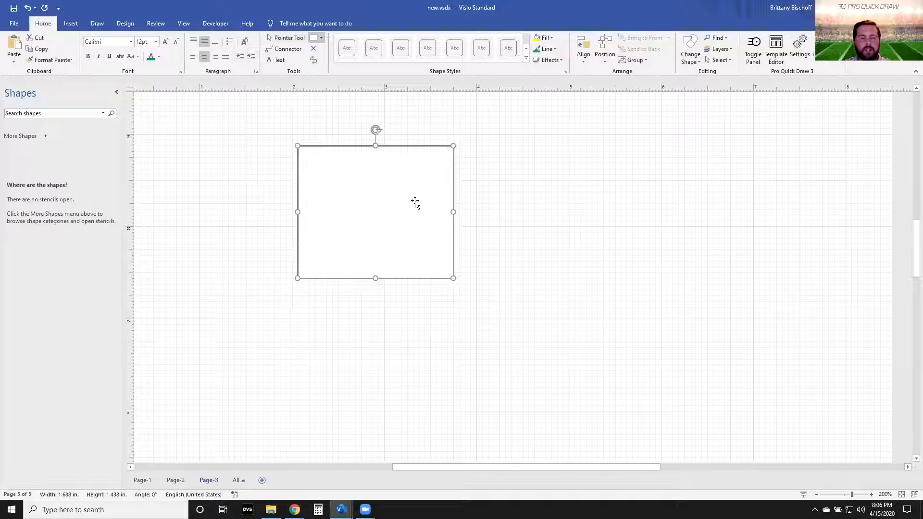
{"action": "left_click", "coordinate": [529, 179]}
{"action": "key", "text": "ctrl+1"}
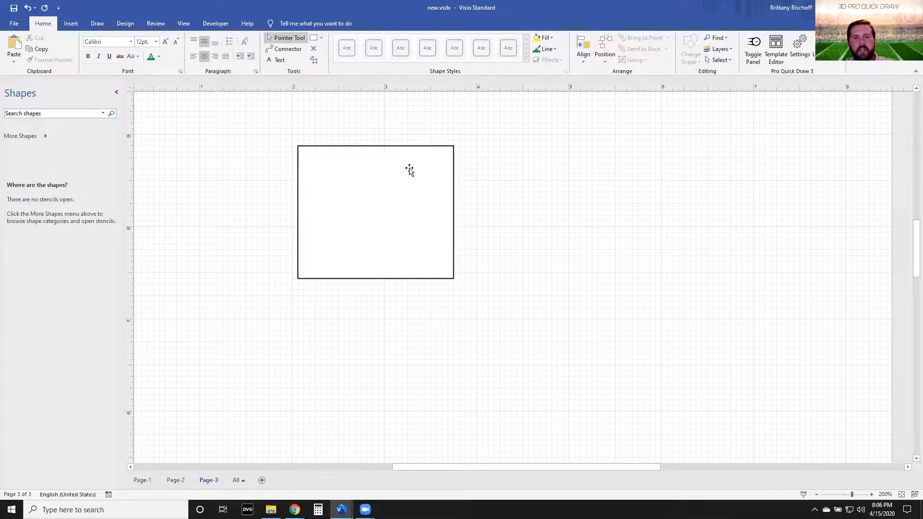
Step: Set the rectangle's line weight to 3 pt
{"action": "scroll", "coordinate": [374, 184], "scroll_direction": "up", "scroll_amount": 2}
{"action": "scroll", "coordinate": [433, 216], "scroll_direction": "left", "scroll_amount": 2}
{"action": "scroll", "coordinate": [467, 202], "scroll_direction": "up", "scroll_amount": 1}
{"action": "left_click", "coordinate": [468, 185]}
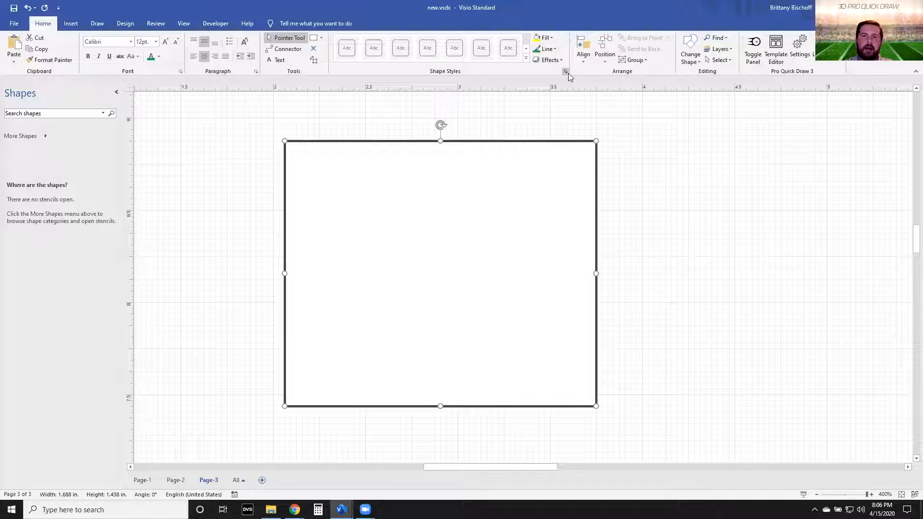
{"action": "left_click", "coordinate": [554, 48]}
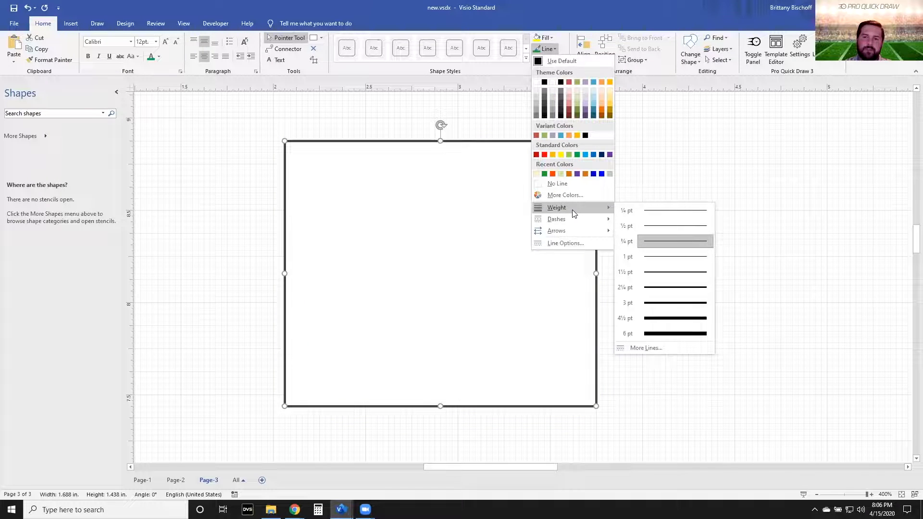
{"action": "mouse_move", "coordinate": [576, 210]}
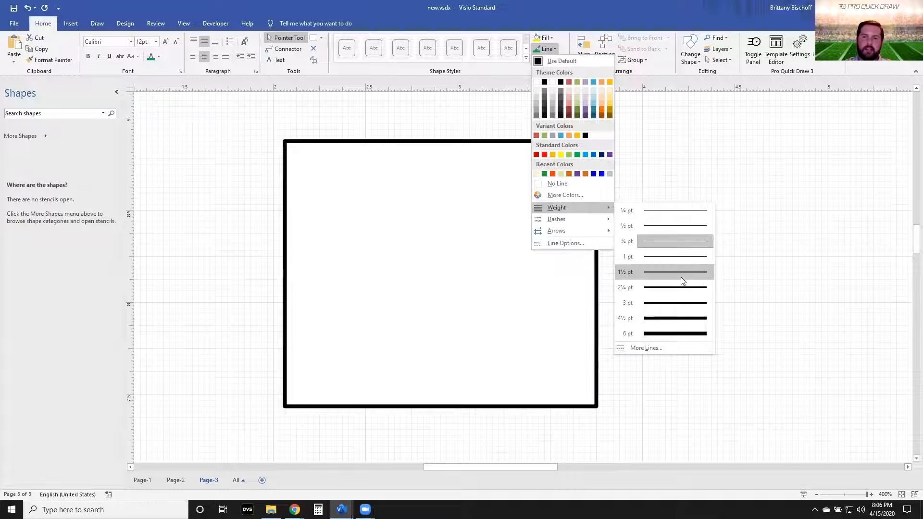
{"action": "left_click", "coordinate": [679, 304]}
{"action": "left_click", "coordinate": [632, 194]}
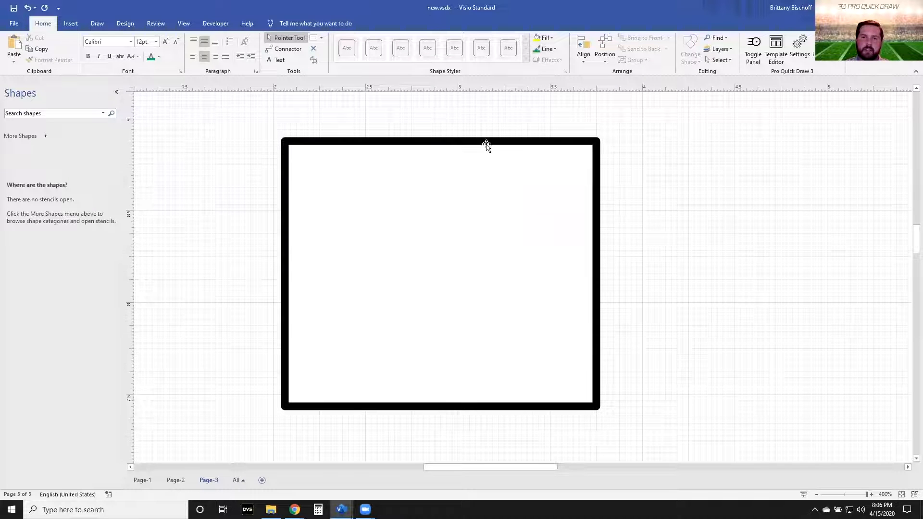
Step: Choose blue from the recent line colors with no shape selected
{"action": "left_click", "coordinate": [548, 48]}
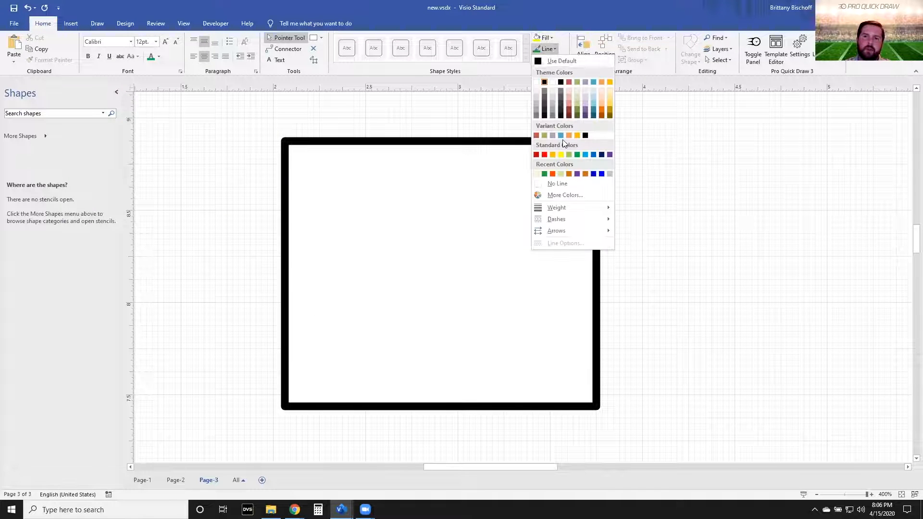
{"action": "left_click", "coordinate": [593, 174]}
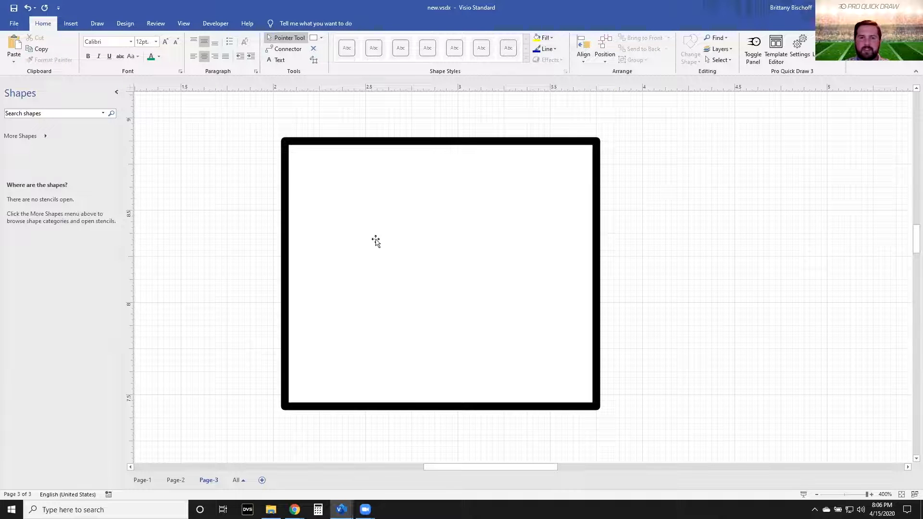
Step: Select the rectangle and set its line color to blue from the recent colors
{"action": "scroll", "coordinate": [491, 220], "scroll_direction": "down", "scroll_amount": 4}
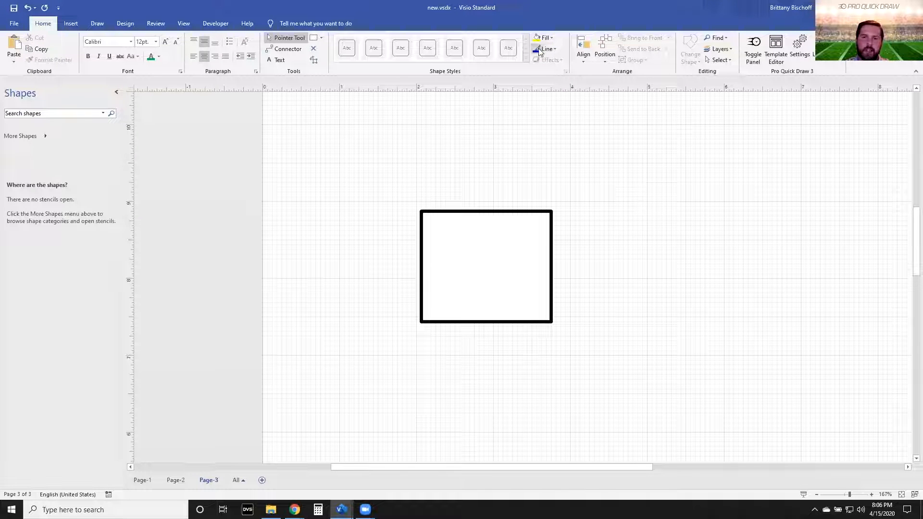
{"action": "left_click", "coordinate": [493, 252]}
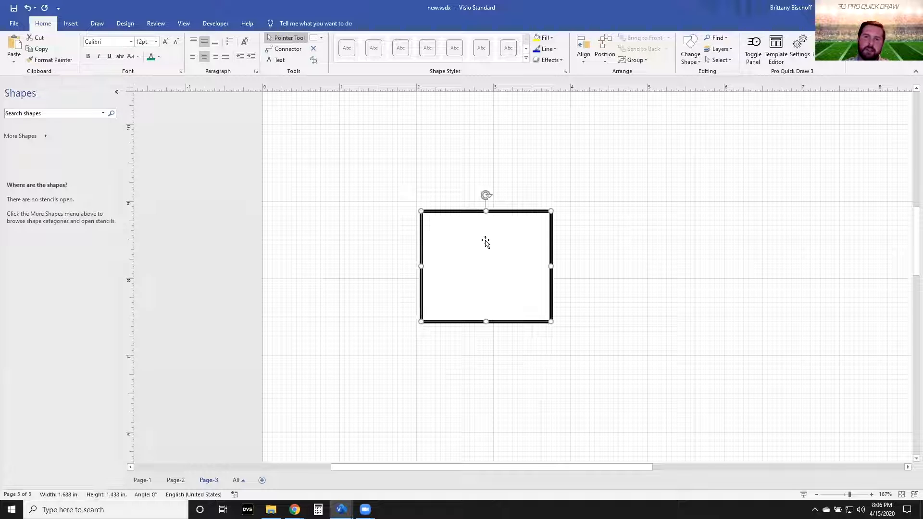
{"action": "left_click", "coordinate": [547, 49]}
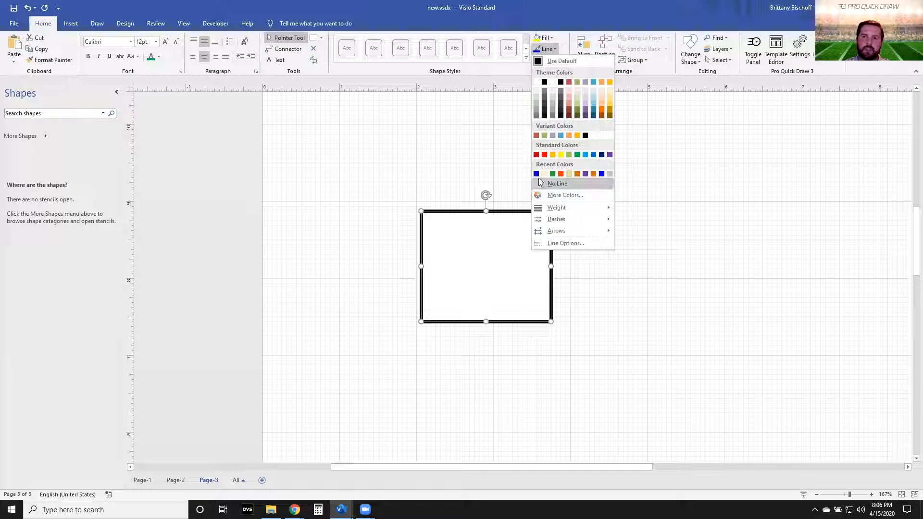
{"action": "left_click", "coordinate": [602, 174]}
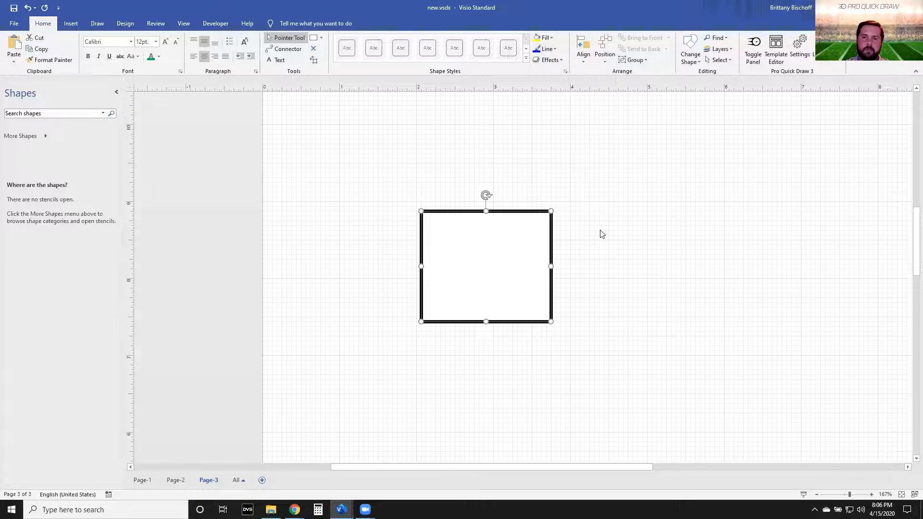
{"action": "scroll", "coordinate": [505, 256], "scroll_direction": "up", "scroll_amount": 5, "text": "ctrl"}
{"action": "scroll", "coordinate": [505, 257], "scroll_direction": "down", "scroll_amount": 2, "text": "ctrl"}
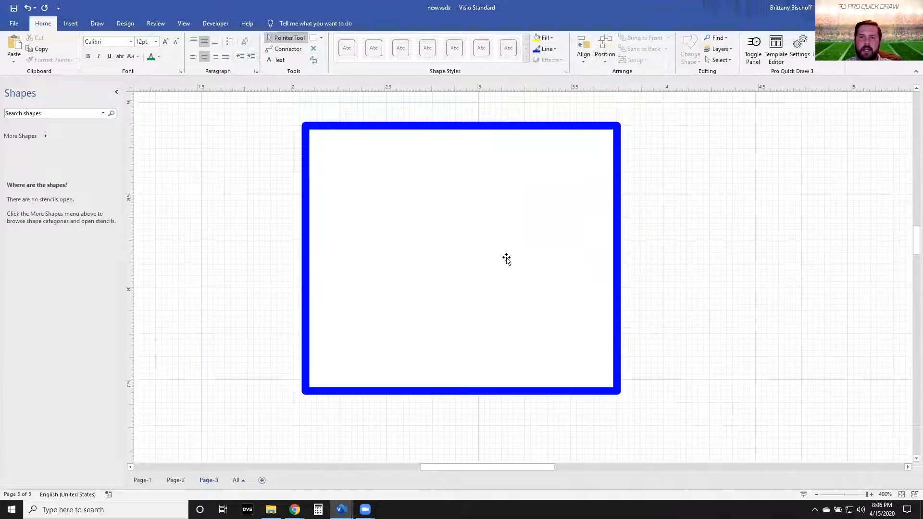
Step: Change the cap type in the blue rectangle's line options so its corners are square instead of rounded
{"action": "scroll", "coordinate": [505, 257], "scroll_direction": "up", "scroll_amount": 1}
{"action": "scroll", "coordinate": [607, 156], "scroll_direction": "up", "scroll_amount": 5, "text": "ctrl"}
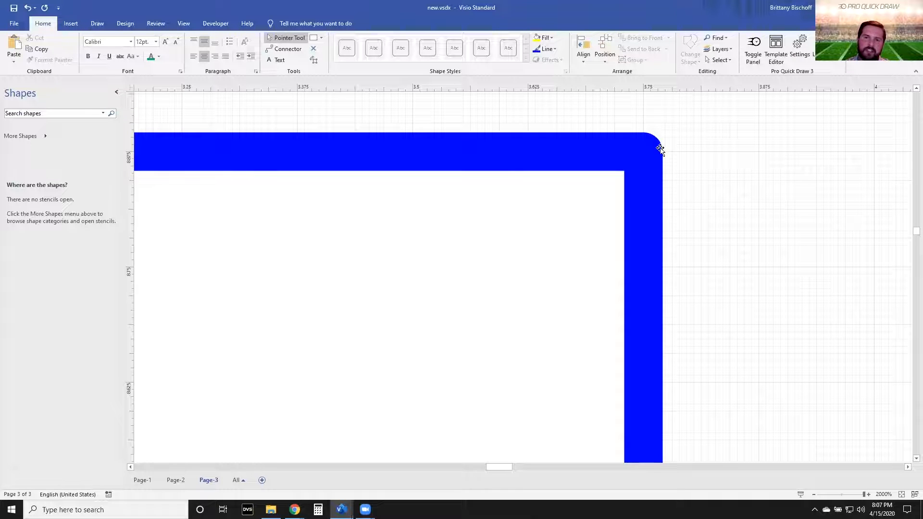
{"action": "left_click", "coordinate": [518, 155]}
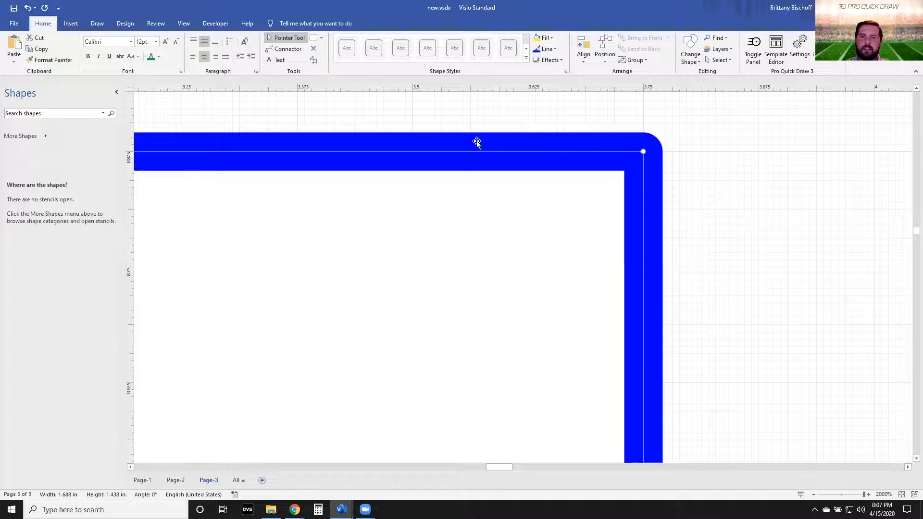
{"action": "left_click", "coordinate": [553, 49]}
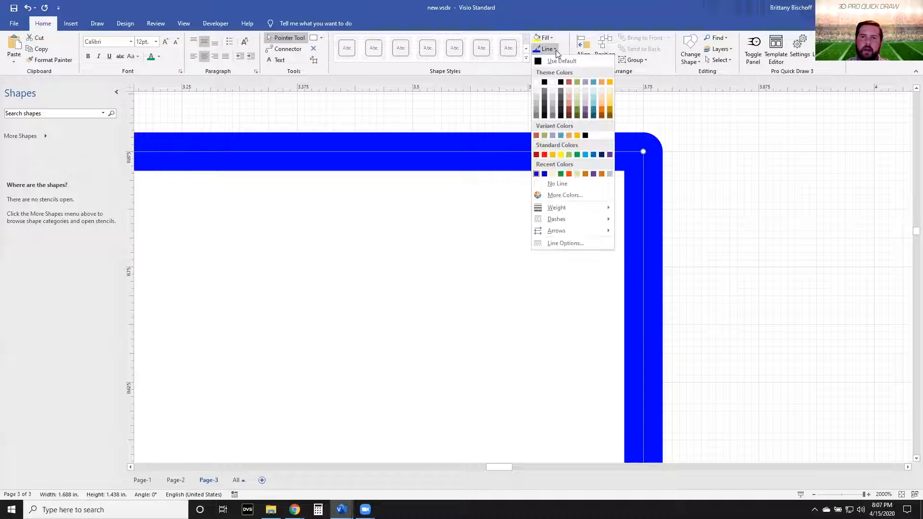
{"action": "left_click", "coordinate": [565, 243]}
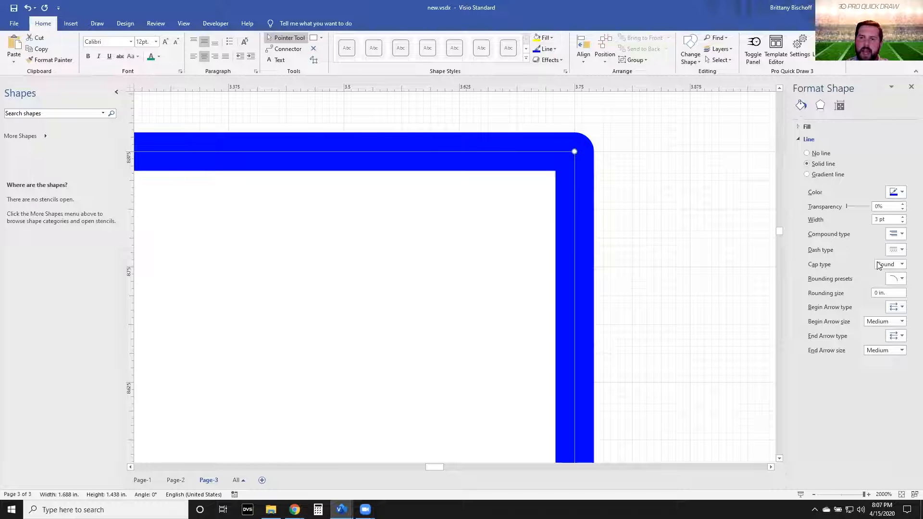
{"action": "left_click", "coordinate": [902, 265]}
{"action": "left_click", "coordinate": [886, 274]}
{"action": "left_click", "coordinate": [674, 173]}
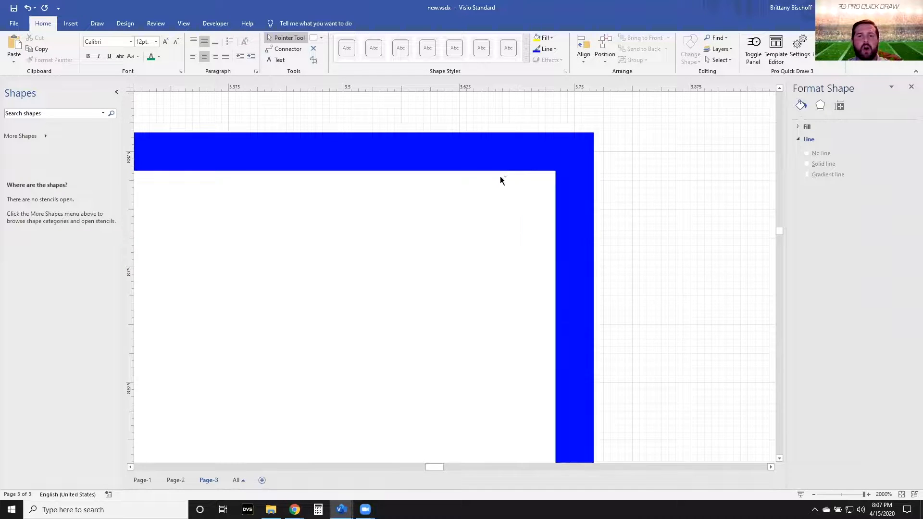
Step: Delete the blue-outlined rectangle from the page
{"action": "scroll", "coordinate": [500, 178], "scroll_direction": "down", "scroll_amount": 4}
{"action": "scroll", "coordinate": [500, 194], "scroll_direction": "down", "scroll_amount": 2}
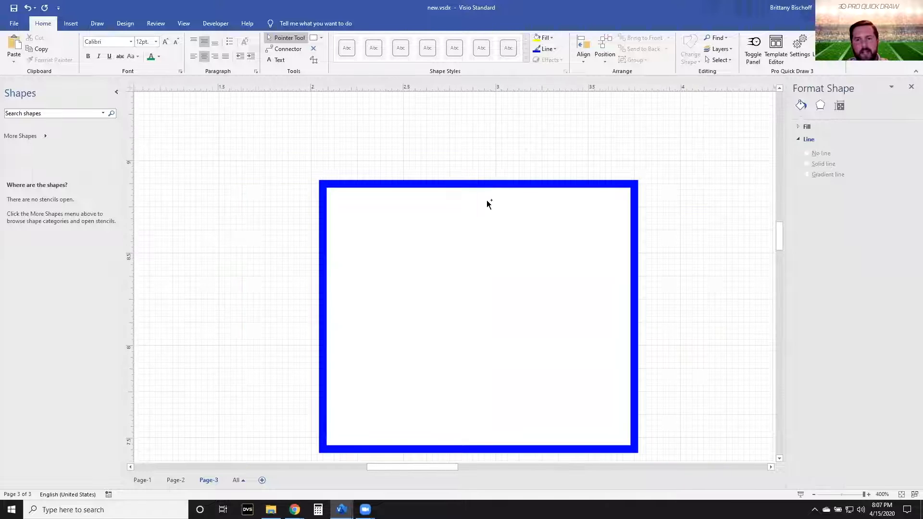
{"action": "scroll", "coordinate": [488, 204], "scroll_direction": "down", "scroll_amount": 1}
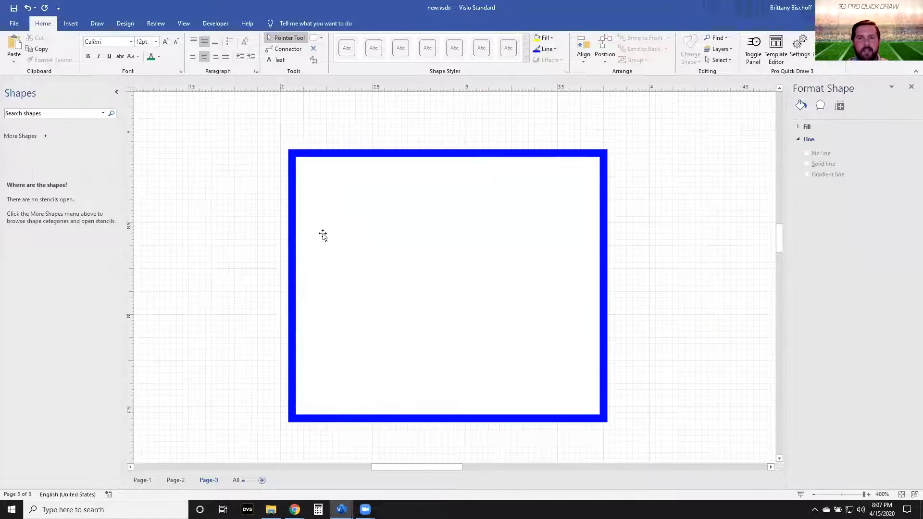
{"action": "left_click", "coordinate": [403, 267]}
{"action": "key", "text": "Delete"}
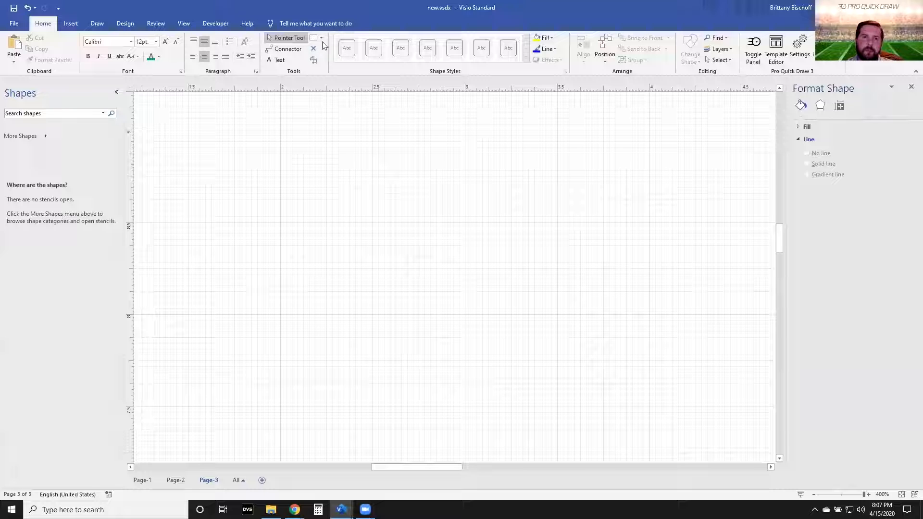
Step: Draw an ellipse about 1.34 in. wide by 0.53 in. high near the 9 in. vertical ruler mark
{"action": "left_click", "coordinate": [314, 38]}
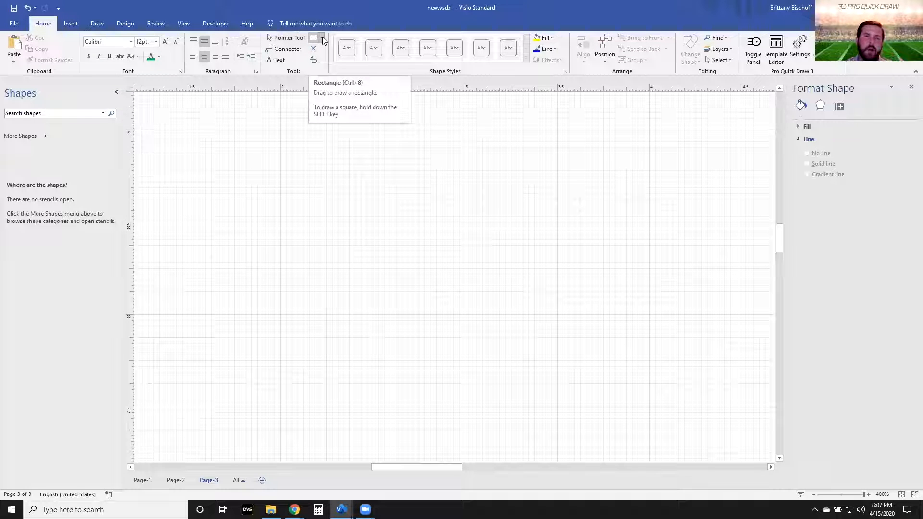
{"action": "left_click", "coordinate": [322, 37]}
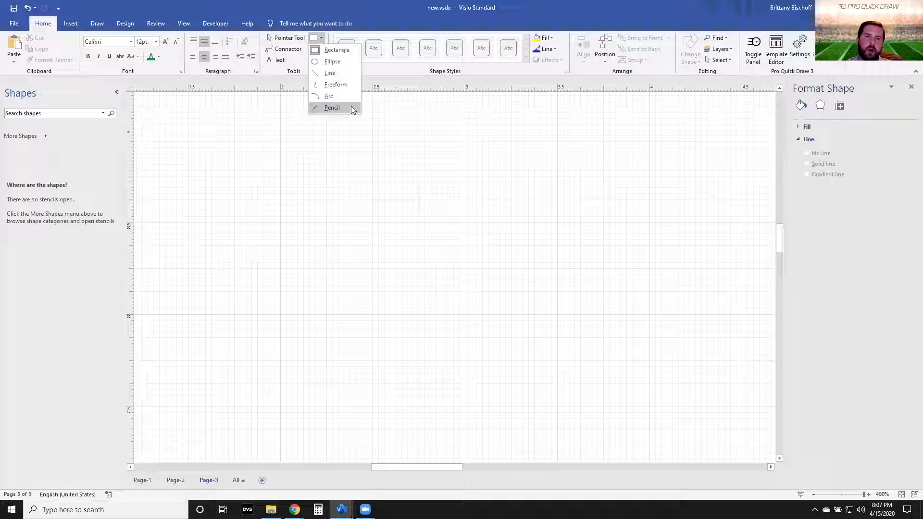
{"action": "left_click", "coordinate": [345, 62]}
{"action": "left_click_drag", "start_coordinate": [292, 130], "coordinate": [540, 227]}
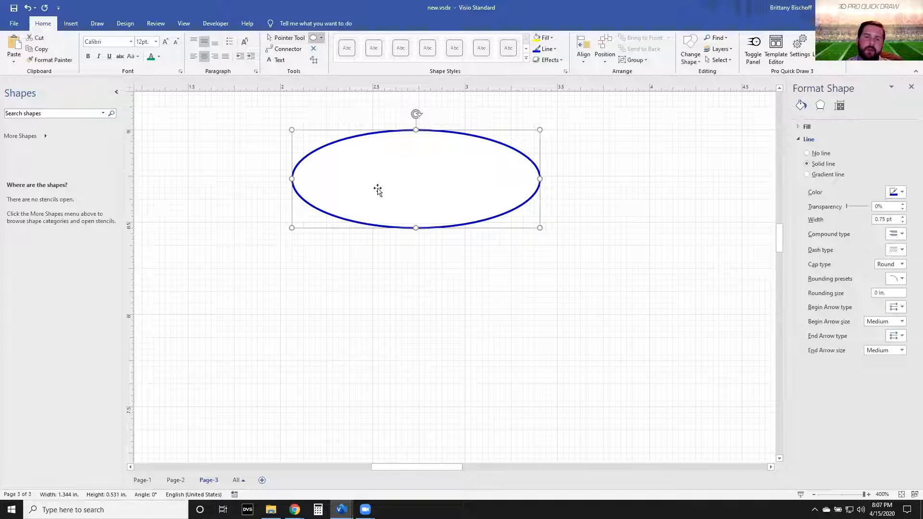
Step: Return to the Pointer Tool and reset the ellipse's line color to the default black
{"action": "left_click", "coordinate": [269, 39]}
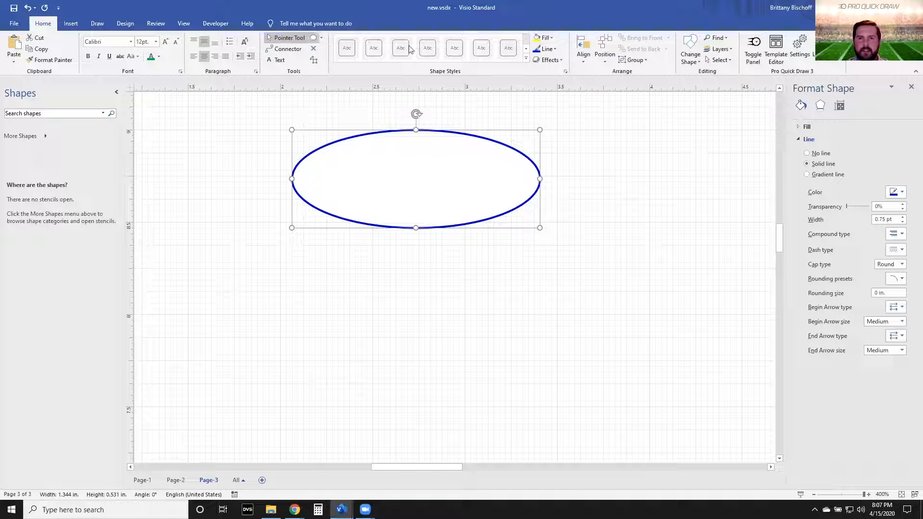
{"action": "left_click", "coordinate": [548, 49]}
{"action": "left_click", "coordinate": [541, 64]}
{"action": "left_click", "coordinate": [460, 244]}
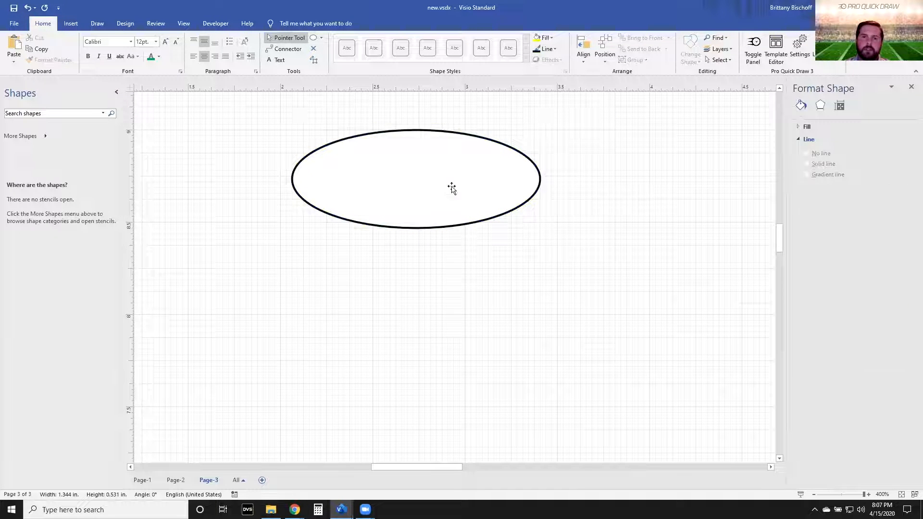
Step: Draw a perfect circle about 0.43 in. in diameter below the ellipse, return to the Pointer Tool and deselect it
{"action": "left_click", "coordinate": [313, 38]}
{"action": "left_click_drag", "start_coordinate": [303, 240], "coordinate": [382, 318]}
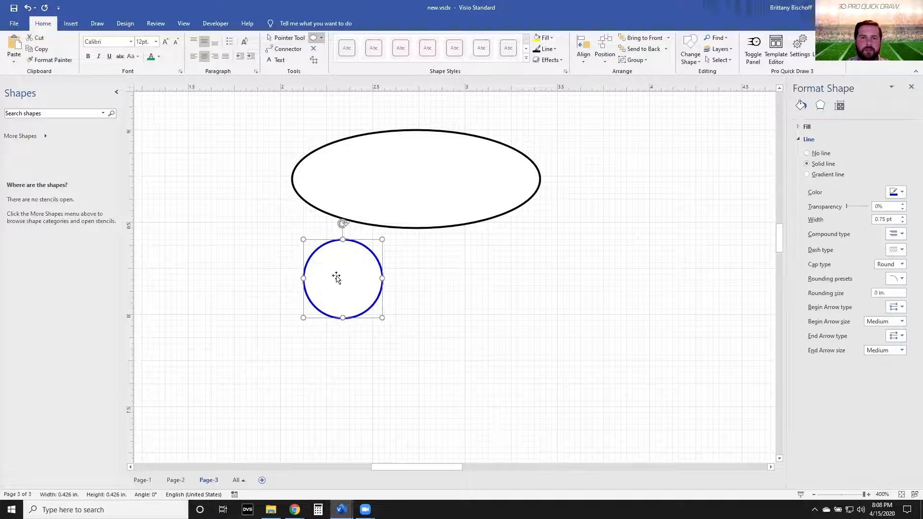
{"action": "scroll", "coordinate": [337, 278], "scroll_direction": "up", "scroll_amount": 3}
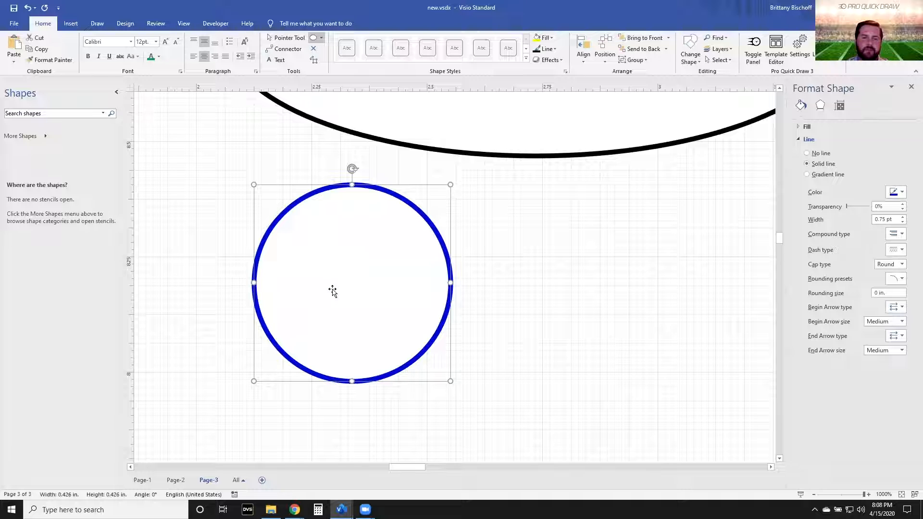
{"action": "key", "text": "ctrl+1"}
{"action": "scroll", "coordinate": [552, 275], "scroll_direction": "down", "scroll_amount": 3}
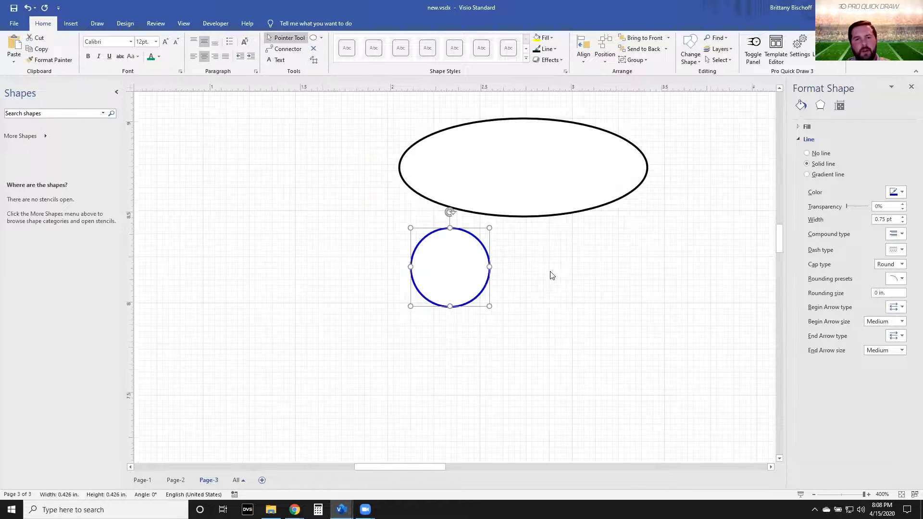
{"action": "left_click", "coordinate": [498, 278]}
Step: Draw a vertical line about 0.66 in. long to the right of the circle, then move it slightly up and closer to the circle
{"action": "scroll", "coordinate": [433, 192], "scroll_direction": "right", "scroll_amount": 2}
{"action": "left_click", "coordinate": [321, 38]}
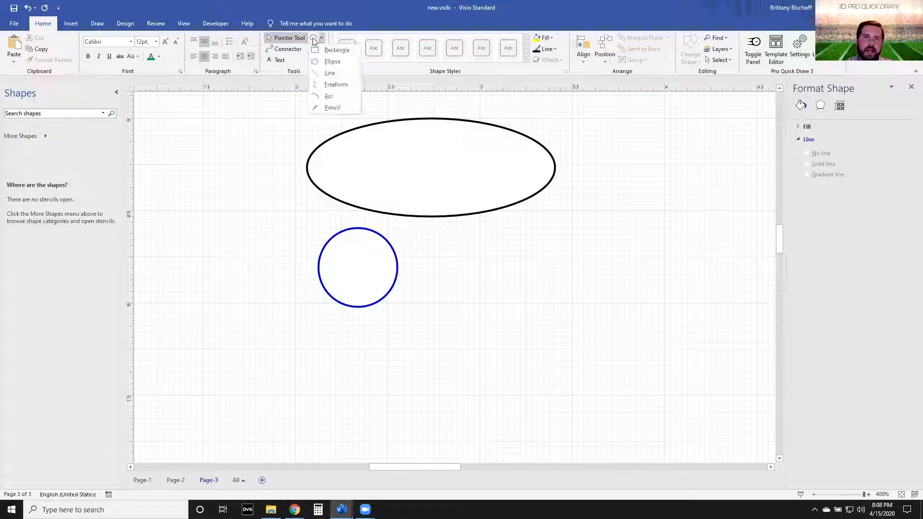
{"action": "left_click", "coordinate": [330, 73]}
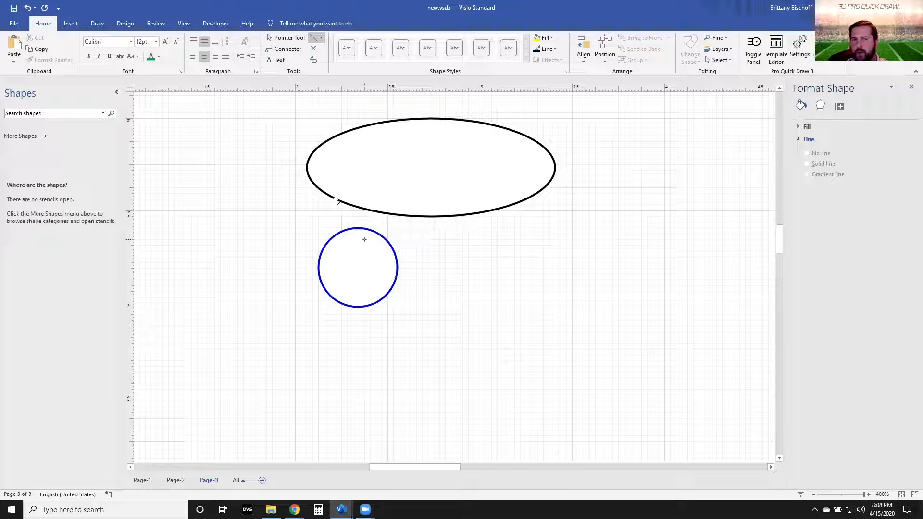
{"action": "mouse_move", "coordinate": [492, 373]}
{"action": "left_mouse_down"}
{"action": "mouse_move", "coordinate": [480, 259]}
{"action": "mouse_move", "coordinate": [491, 251]}
{"action": "left_mouse_up"}
{"action": "left_click", "coordinate": [288, 38]}
{"action": "left_click", "coordinate": [601, 356]}
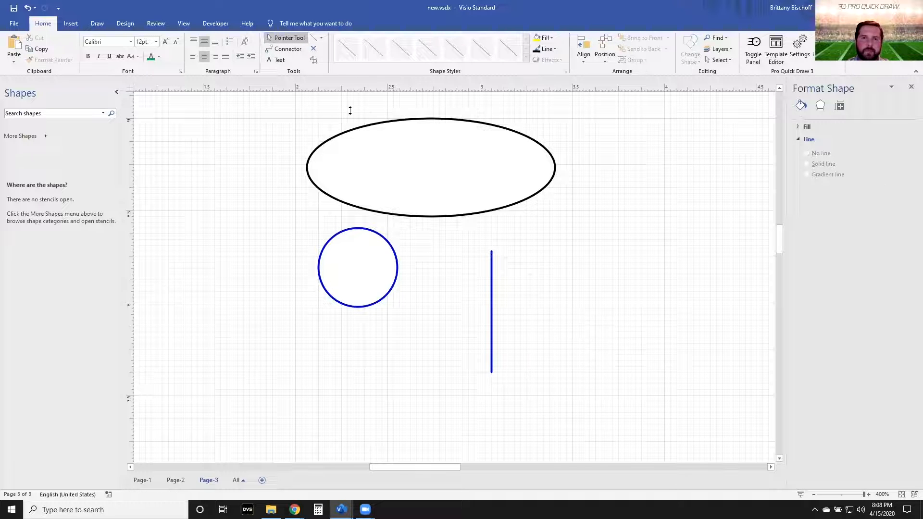
{"action": "left_click_drag", "start_coordinate": [494, 292], "coordinate": [465, 275]}
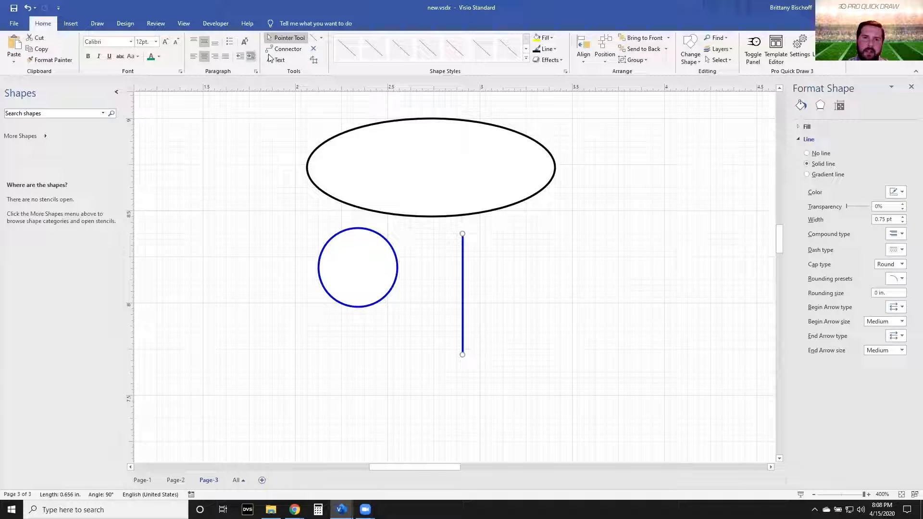
Step: Draw a slanted line about 0.64 in. long to the right of the vertical line and deselect it
{"action": "left_click", "coordinate": [317, 37]}
{"action": "left_click_drag", "start_coordinate": [566, 361], "coordinate": [544, 246]}
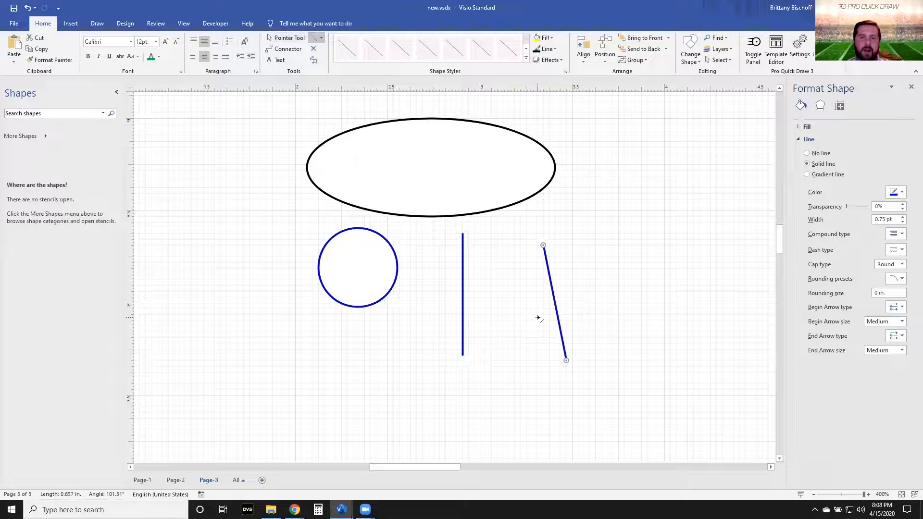
{"action": "left_click", "coordinate": [507, 378]}
Step: Draw a connected two-segment line, vertical and then diagonal, beside the circle and move the circle left over its upper end
{"action": "mouse_move", "coordinate": [203, 415]}
{"action": "left_mouse_down"}
{"action": "mouse_move", "coordinate": [203, 336]}
{"action": "mouse_move", "coordinate": [267, 292]}
{"action": "left_mouse_up"}
{"action": "key", "text": "ctrl+1"}
{"action": "left_click", "coordinate": [288, 319]}
{"action": "left_click_drag", "start_coordinate": [374, 273], "coordinate": [313, 278]}
Step: Draw a horizontal line about 0.59 in. long below the circle and return to the Pointer Tool
{"action": "key", "text": "ctrl+6"}
{"action": "left_click_drag", "start_coordinate": [296, 383], "coordinate": [404, 384]}
{"action": "key", "text": "ctrl+1"}
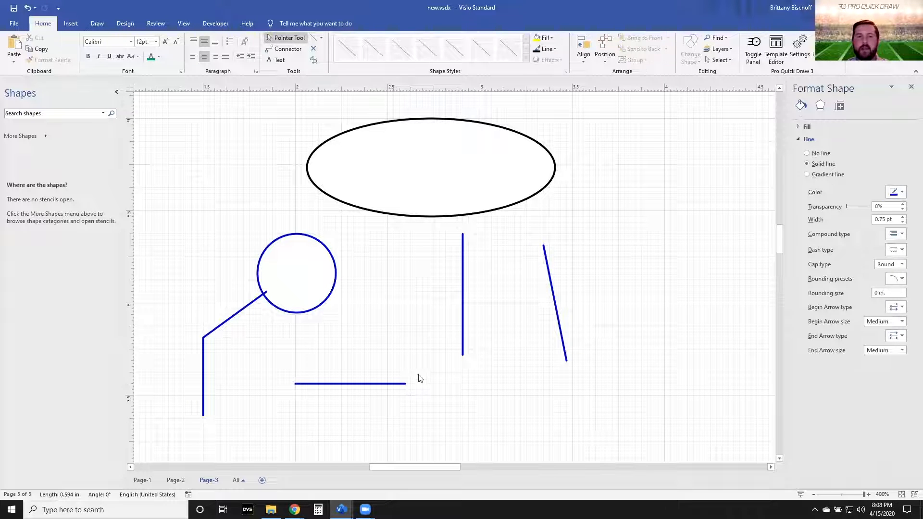
Step: Delete the circle and all the lines below the ellipse together
{"action": "left_click_drag", "start_coordinate": [160, 199], "coordinate": [660, 452]}
{"action": "key", "text": "Delete"}
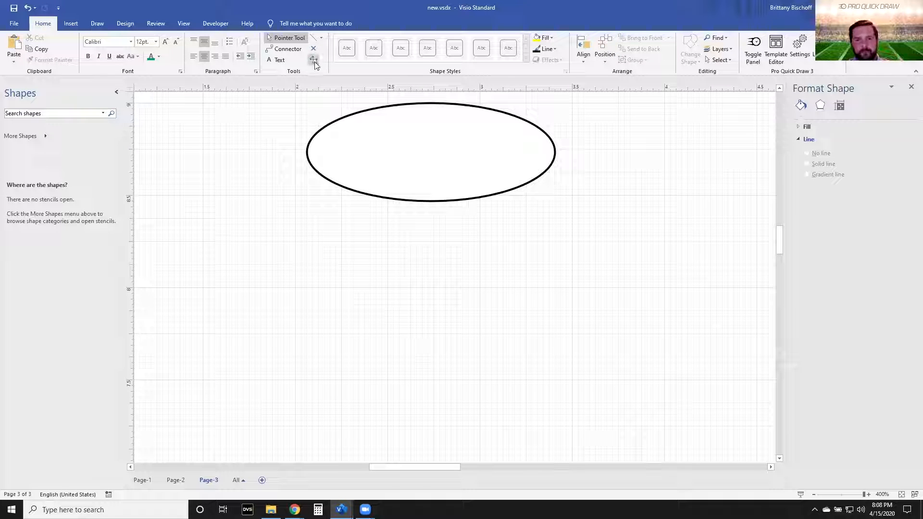
Step: Draw a horizontal line about 1.84 in. long below the ellipse with the Line tool and undo it
{"action": "left_click", "coordinate": [312, 38]}
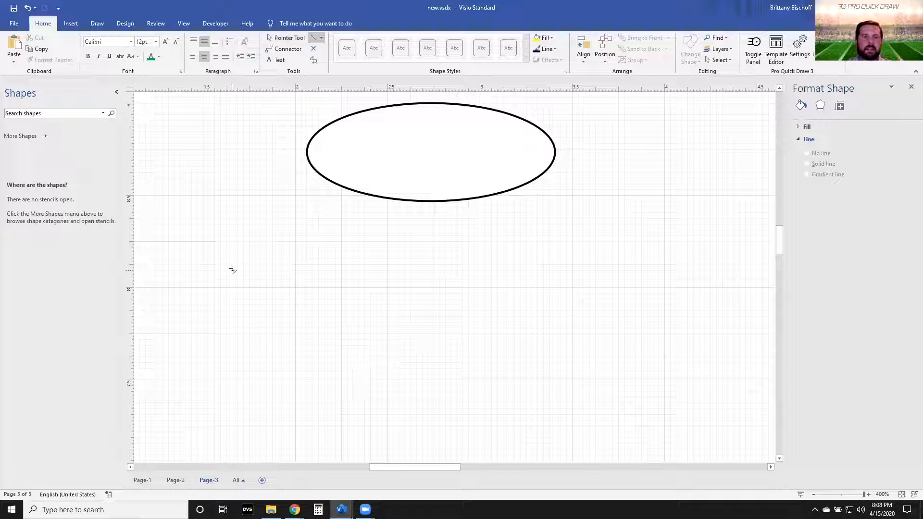
{"action": "left_click_drag", "start_coordinate": [231, 265], "coordinate": [573, 264]}
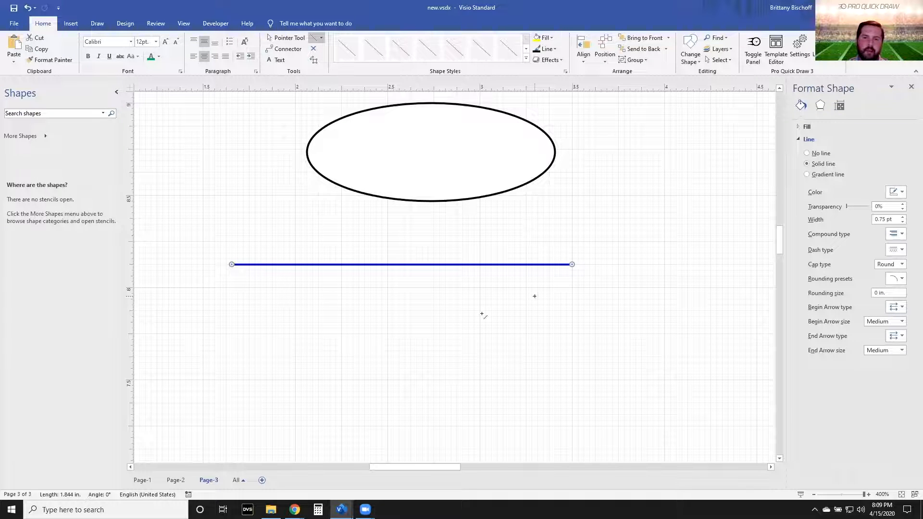
{"action": "key", "text": "ctrl+z"}
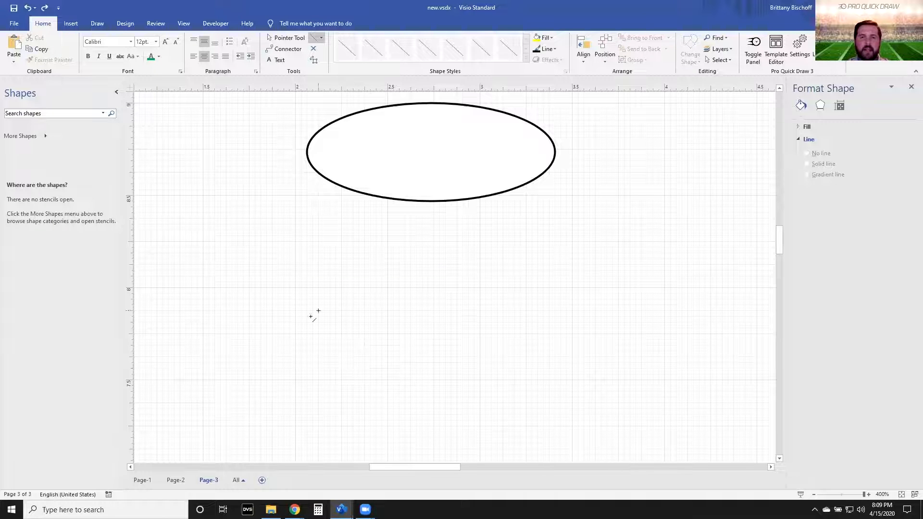
Step: Draw a vertical line about 0.56 in. long below the ellipse and connect a horizontal line extending right from its top end
{"action": "left_click_drag", "start_coordinate": [348, 390], "coordinate": [347, 287]}
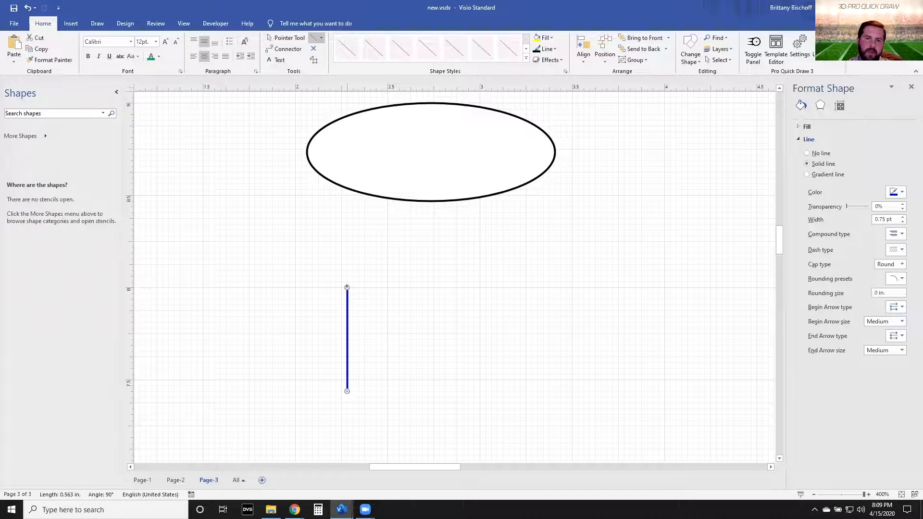
{"action": "scroll", "coordinate": [344, 292], "scroll_direction": "up", "scroll_amount": 3}
{"action": "scroll", "coordinate": [353, 292], "scroll_direction": "down", "scroll_amount": 4}
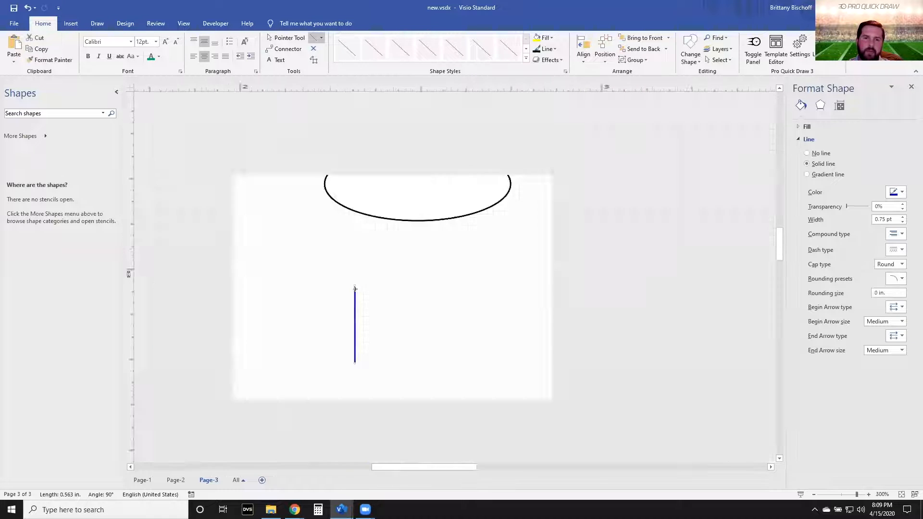
{"action": "scroll", "coordinate": [354, 291], "scroll_direction": "up", "scroll_amount": 3}
{"action": "left_click_drag", "start_coordinate": [359, 278], "coordinate": [524, 277]}
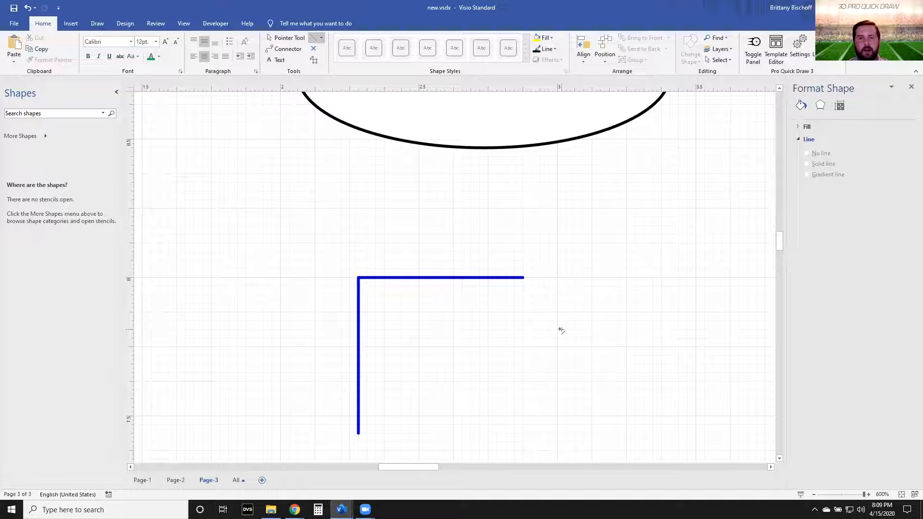
Step: Draw a vertical line about 0.63 in. long right of the corner shape and connect a diagonal line rising rightward from its top end
{"action": "scroll", "coordinate": [561, 330], "scroll_direction": "right", "scroll_amount": 2}
{"action": "scroll", "coordinate": [561, 330], "scroll_direction": "down", "scroll_amount": 1}
{"action": "scroll", "coordinate": [560, 330], "scroll_direction": "right", "scroll_amount": 1}
{"action": "left_click_drag", "start_coordinate": [526, 412], "coordinate": [527, 294]}
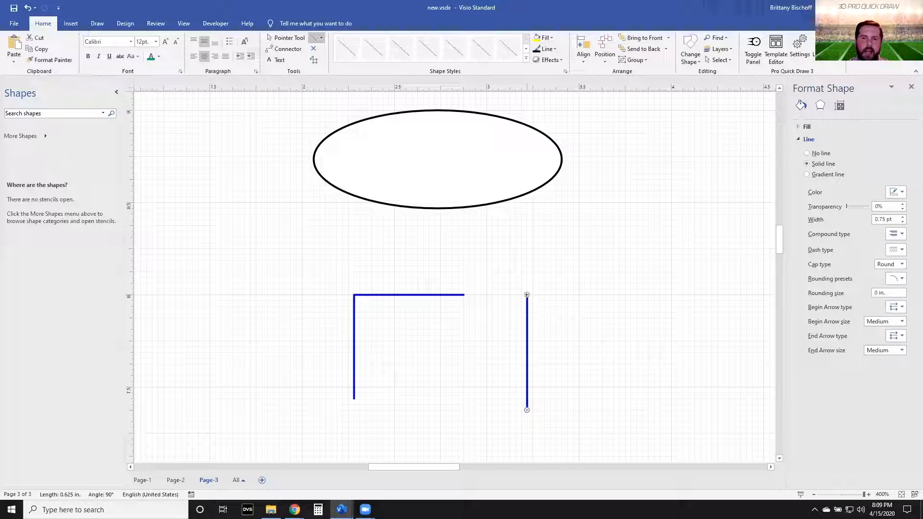
{"action": "left_click_drag", "start_coordinate": [556, 267], "coordinate": [642, 191]}
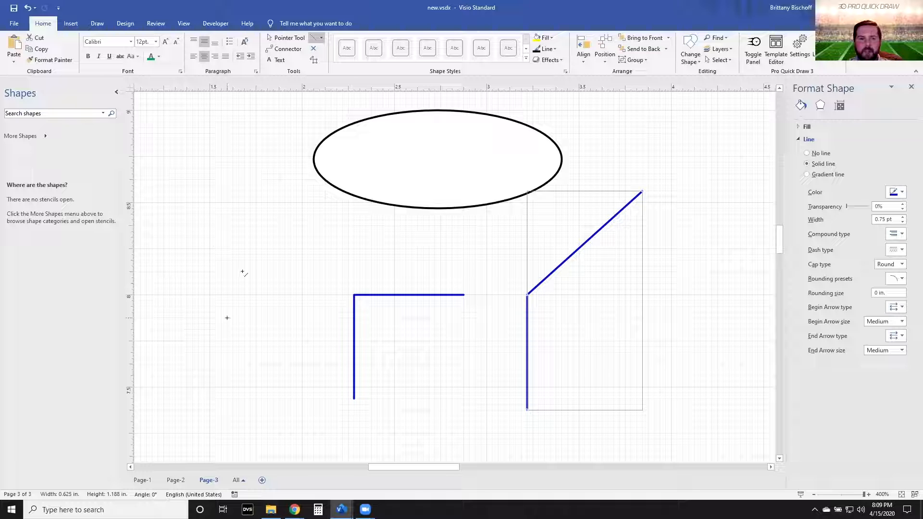
Step: Draw a closed triangle about 0.25 in. wide by 0.17 in. high from connected lines, left of the ellipse's lower edge
{"action": "scroll", "coordinate": [272, 244], "scroll_direction": "left", "scroll_amount": 1}
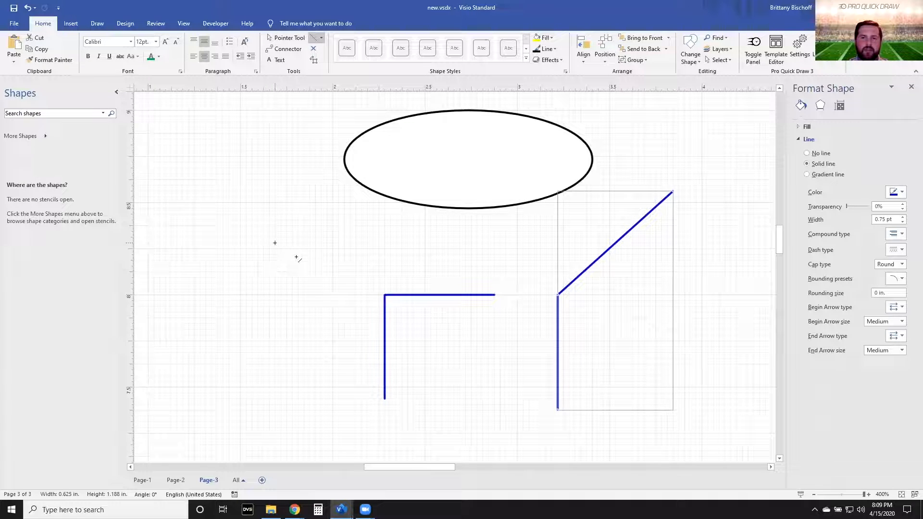
{"action": "left_click", "coordinate": [254, 257]}
{"action": "mouse_move", "coordinate": [243, 249]}
{"action": "left_mouse_down"}
{"action": "mouse_move", "coordinate": [286, 248]}
{"action": "mouse_move", "coordinate": [264, 217]}
{"action": "mouse_move", "coordinate": [132, 341]}
{"action": "mouse_move", "coordinate": [242, 250]}
{"action": "left_mouse_up"}
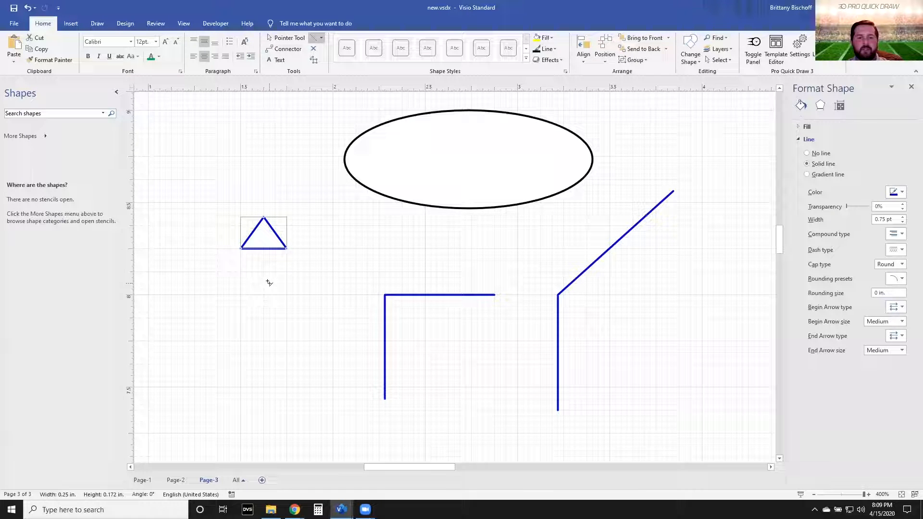
Step: Return to the Pointer Tool, move the closed triangle about 0.25 in. to the right and inspect it up close
{"action": "key", "text": "ctrl+1"}
{"action": "left_click", "coordinate": [264, 264]}
{"action": "left_click", "coordinate": [264, 241]}
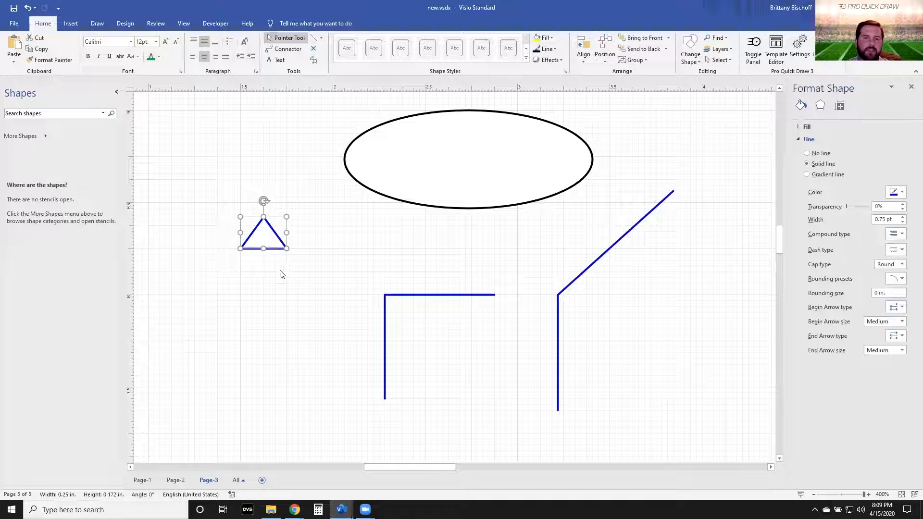
{"action": "left_click_drag", "start_coordinate": [266, 240], "coordinate": [310, 240]}
{"action": "left_click", "coordinate": [310, 290]}
{"action": "scroll", "coordinate": [313, 244], "scroll_direction": "up", "scroll_amount": 5}
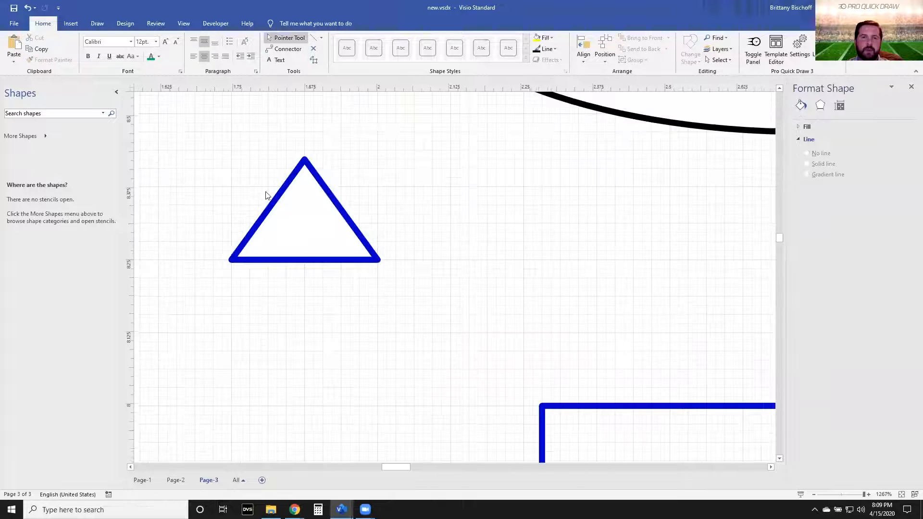
{"action": "scroll", "coordinate": [365, 242], "scroll_direction": "down", "scroll_amount": 5}
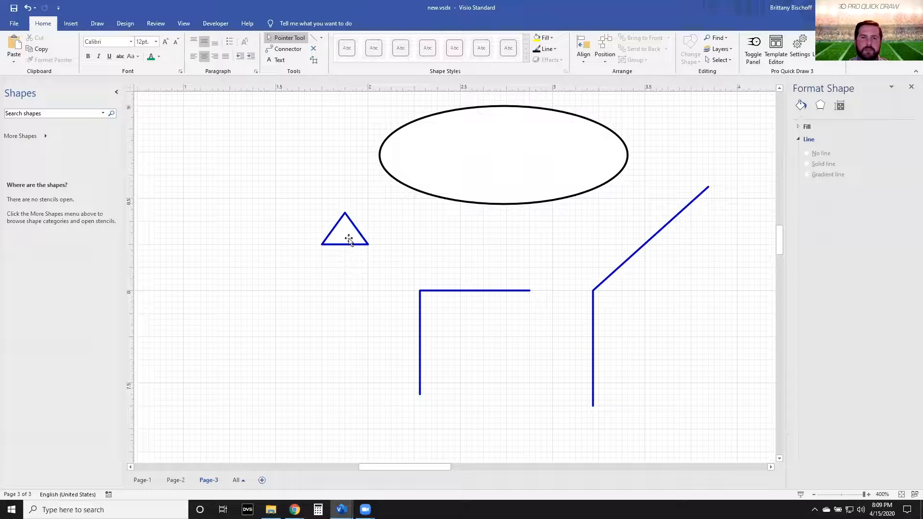
Step: Delete the triangle from the page
{"action": "left_click", "coordinate": [349, 238]}
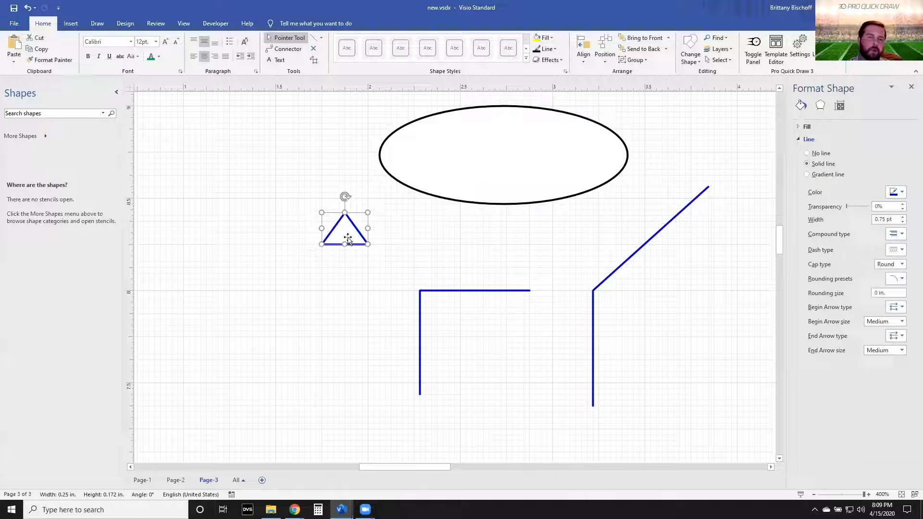
{"action": "key", "text": "Delete"}
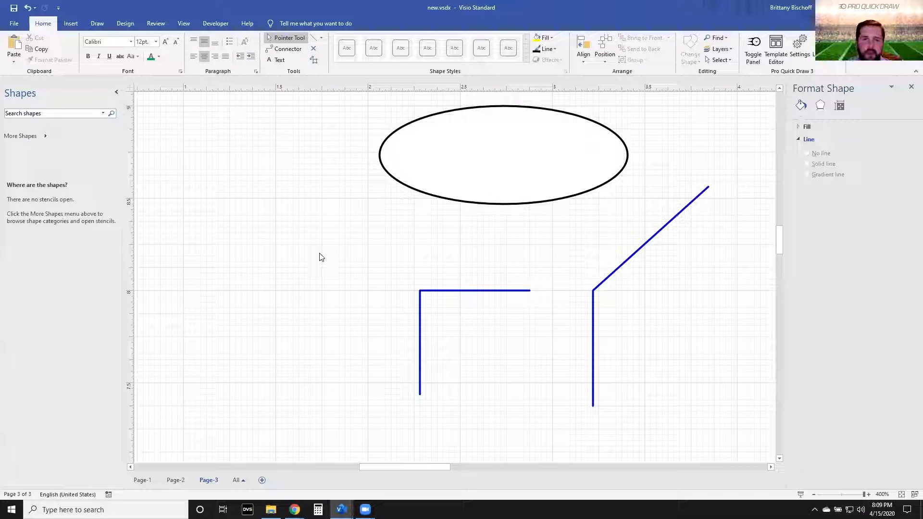
Step: Draw a short slanted line in the empty area left of the corner shape with the Line tool and undo it
{"action": "key", "text": "ctrl+6"}
{"action": "scroll", "coordinate": [269, 334], "scroll_direction": "up", "scroll_amount": 4}
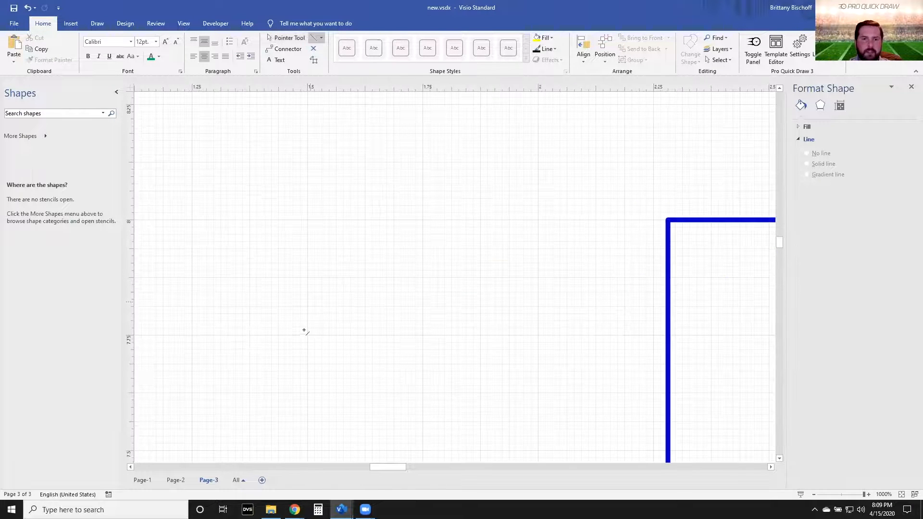
{"action": "left_click_drag", "start_coordinate": [307, 336], "coordinate": [364, 308]}
{"action": "key", "text": "ctrl+z"}
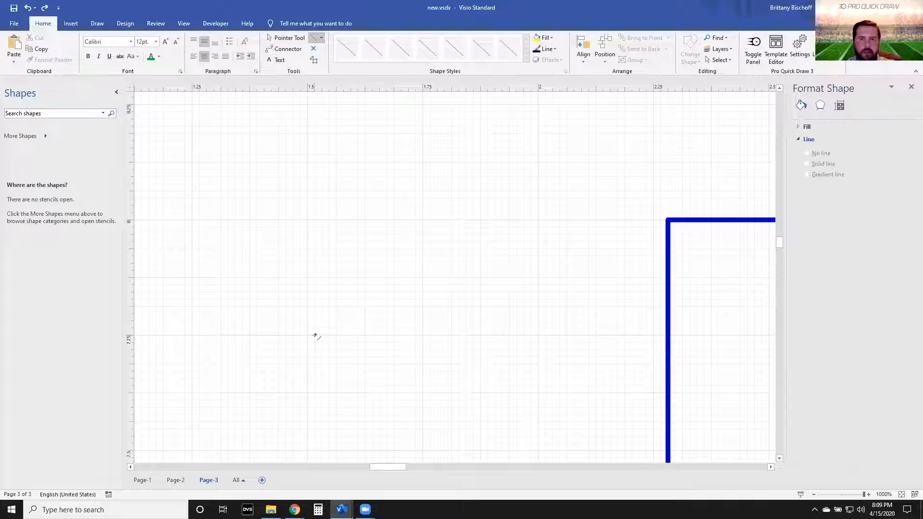
Step: Draw a zigzag of connected line segments topped by a short horizontal line, left of the corner shape, and return to the Pointer Tool
{"action": "left_click_drag", "start_coordinate": [308, 335], "coordinate": [358, 306]}
{"action": "mouse_move", "coordinate": [358, 306]}
{"action": "left_mouse_down"}
{"action": "mouse_move", "coordinate": [134, 92]}
{"action": "mouse_move", "coordinate": [336, 271]}
{"action": "mouse_move", "coordinate": [380, 270]}
{"action": "left_mouse_up"}
{"action": "scroll", "coordinate": [378, 283], "scroll_direction": "down", "scroll_amount": 1}
{"action": "scroll", "coordinate": [378, 308], "scroll_direction": "up", "scroll_amount": 3}
{"action": "mouse_move", "coordinate": [377, 364]}
{"action": "left_mouse_down"}
{"action": "mouse_move", "coordinate": [344, 318]}
{"action": "mouse_move", "coordinate": [344, 287]}
{"action": "mouse_move", "coordinate": [344, 260]}
{"action": "mouse_move", "coordinate": [378, 260]}
{"action": "left_mouse_up"}
{"action": "left_click", "coordinate": [323, 258]}
{"action": "key", "text": "ctrl+1"}
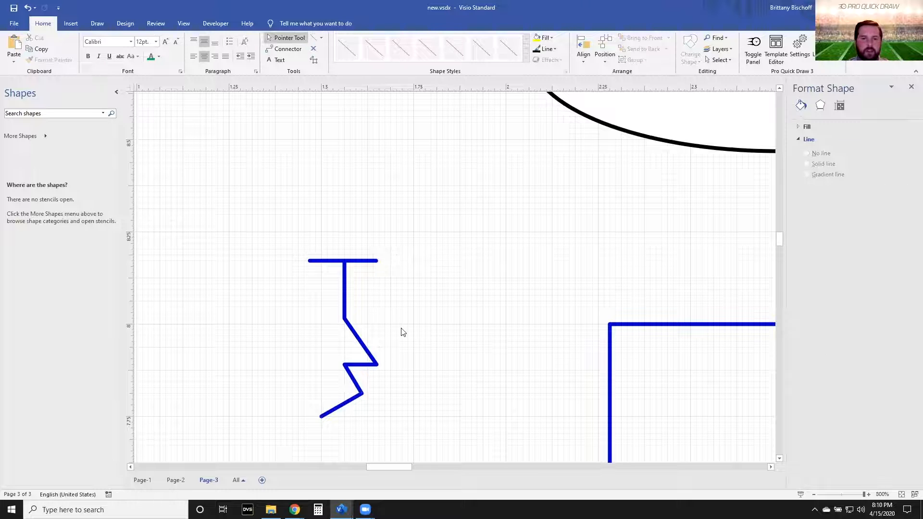
Step: Select the zigzag together with its horizontal top line and delete both
{"action": "scroll", "coordinate": [403, 333], "scroll_direction": "down", "scroll_amount": 2}
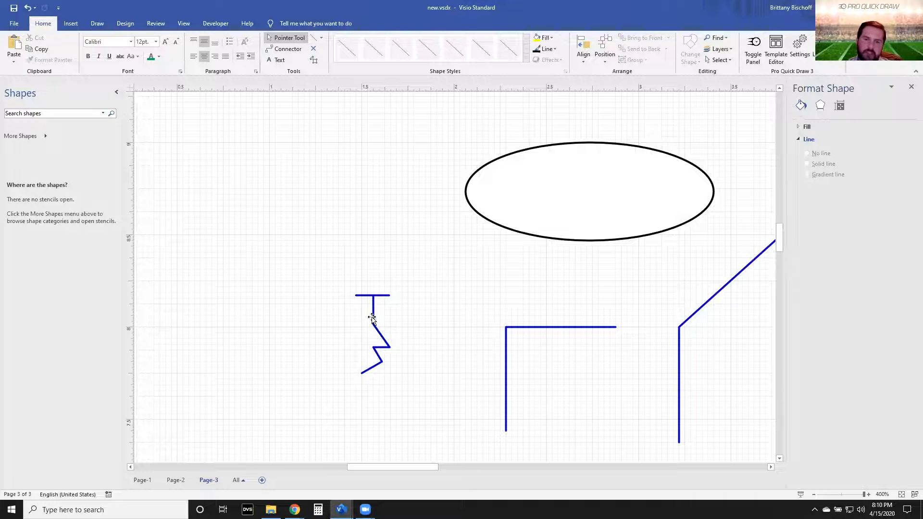
{"action": "left_click", "coordinate": [389, 344]}
{"action": "scroll", "coordinate": [409, 385], "scroll_direction": "down", "scroll_amount": 1}
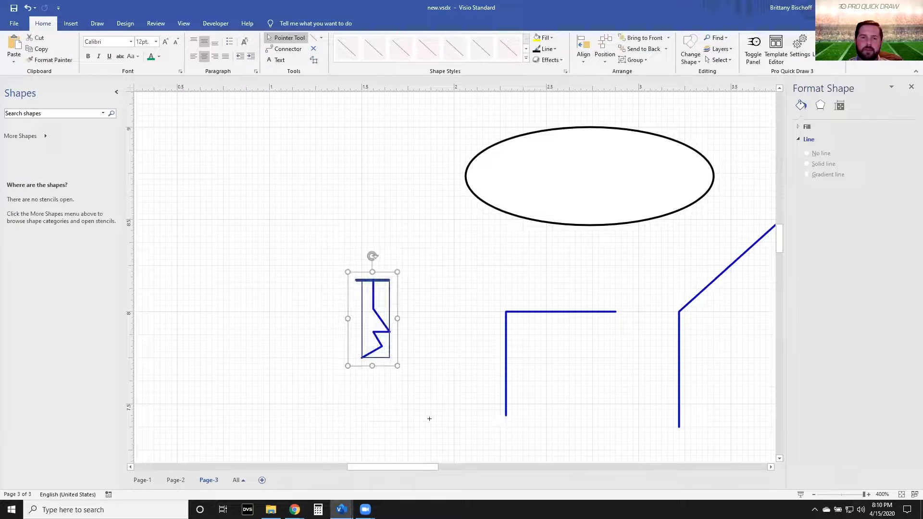
{"action": "key", "text": "Delete"}
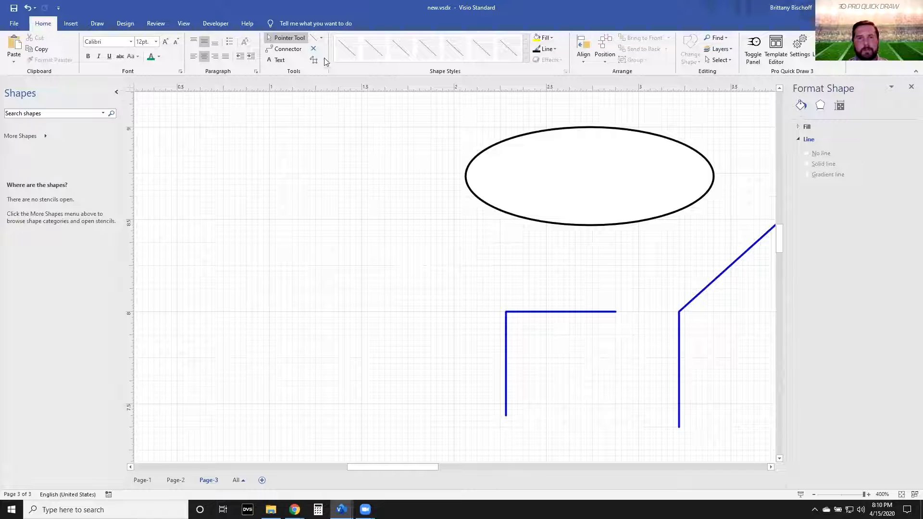
Step: Draw a wavy curve to the left of the ellipse with the Freeform tool and undo it
{"action": "left_click", "coordinate": [321, 39]}
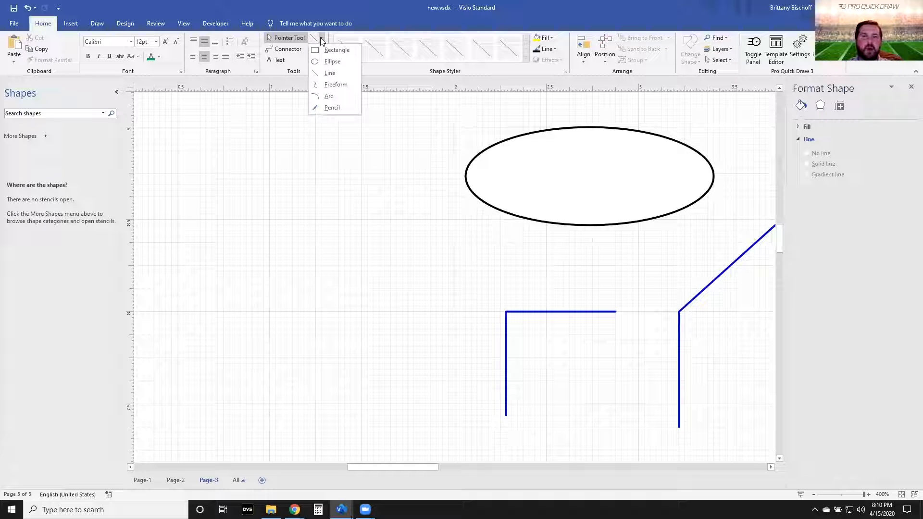
{"action": "left_click", "coordinate": [336, 85]}
{"action": "mouse_move", "coordinate": [274, 270]}
{"action": "left_mouse_down"}
{"action": "mouse_move", "coordinate": [173, 156]}
{"action": "mouse_move", "coordinate": [422, 216]}
{"action": "mouse_move", "coordinate": [412, 202]}
{"action": "left_mouse_up"}
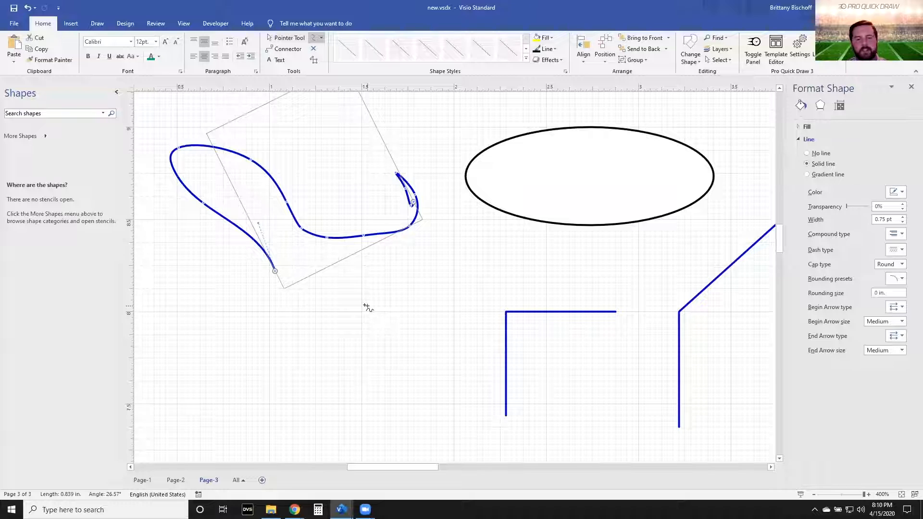
{"action": "key", "text": "ctrl+z"}
Step: Draw an arc about 1.07 in. long, rising leftward from the 8 in. to the 9 in. vertical ruler mark, left of the ellipse
{"action": "left_click", "coordinate": [322, 38]}
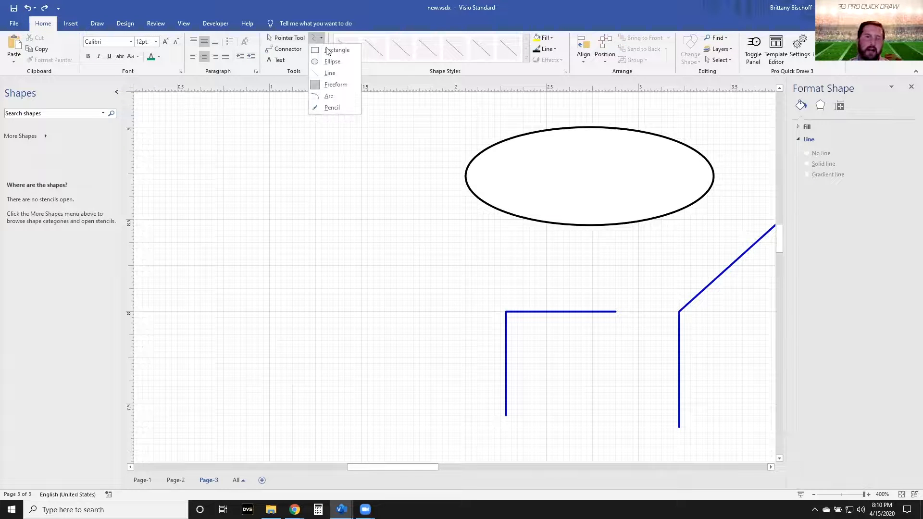
{"action": "left_click", "coordinate": [335, 97]}
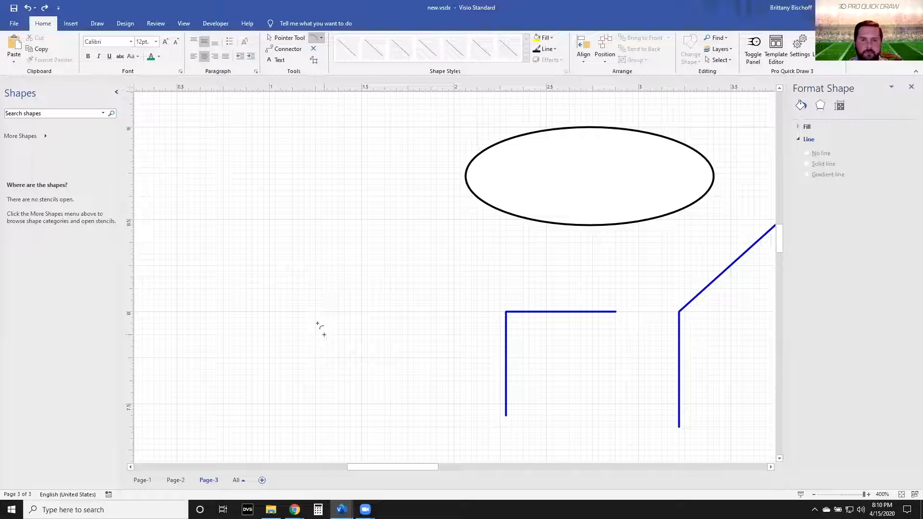
{"action": "mouse_move", "coordinate": [315, 312]}
{"action": "left_mouse_down"}
{"action": "mouse_move", "coordinate": [244, 219]}
{"action": "mouse_move", "coordinate": [246, 127]}
{"action": "left_mouse_up"}
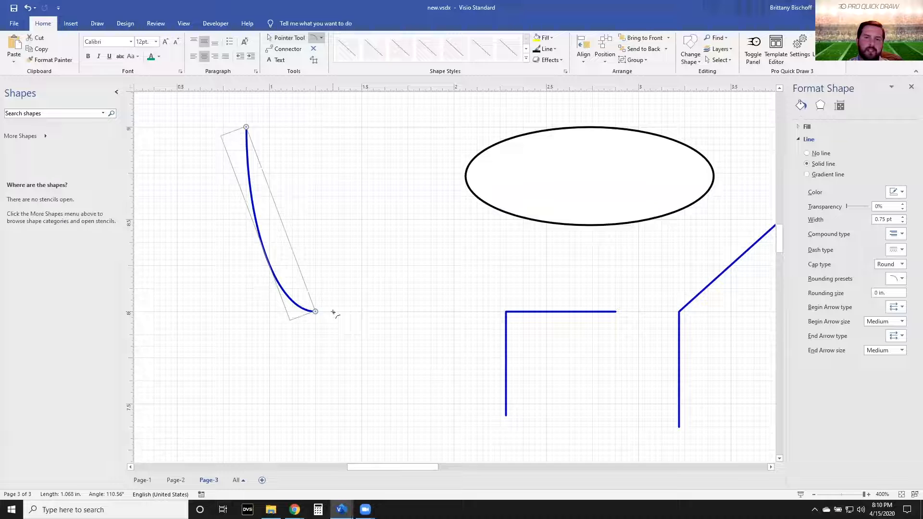
Step: Draw a second arc about 1.12 in. long curving up to the right of the first arc and undo it
{"action": "left_click_drag", "start_coordinate": [399, 279], "coordinate": [419, 124]}
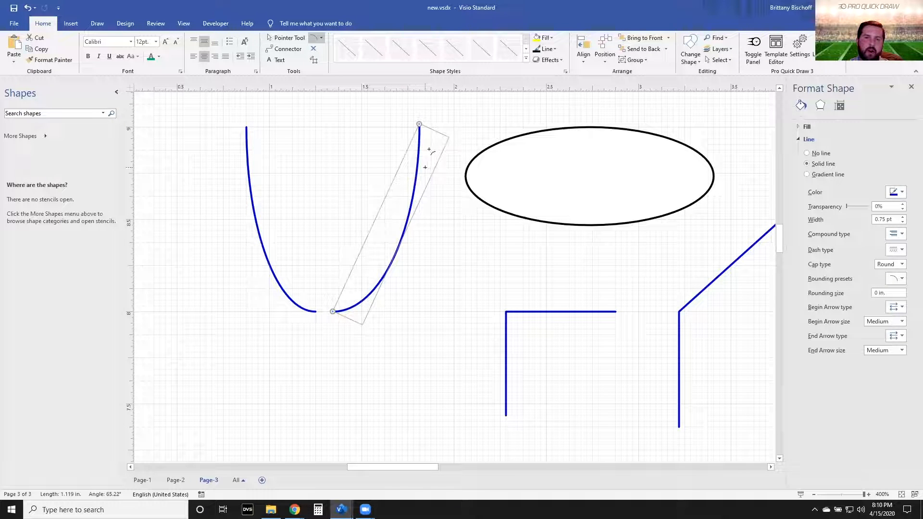
{"action": "left_click", "coordinate": [403, 341]}
{"action": "key", "text": "ctrl+z"}
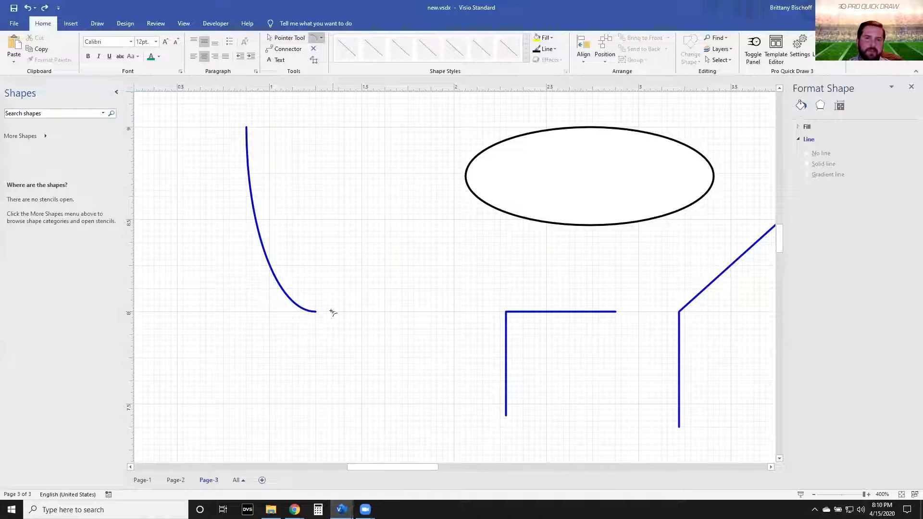
Step: Draw and undo a shallow arc beside the first one, and redraw it about 1.05 in. long, rising rightward from the 8 in. vertical ruler mark
{"action": "left_click_drag", "start_coordinate": [335, 300], "coordinate": [447, 266]}
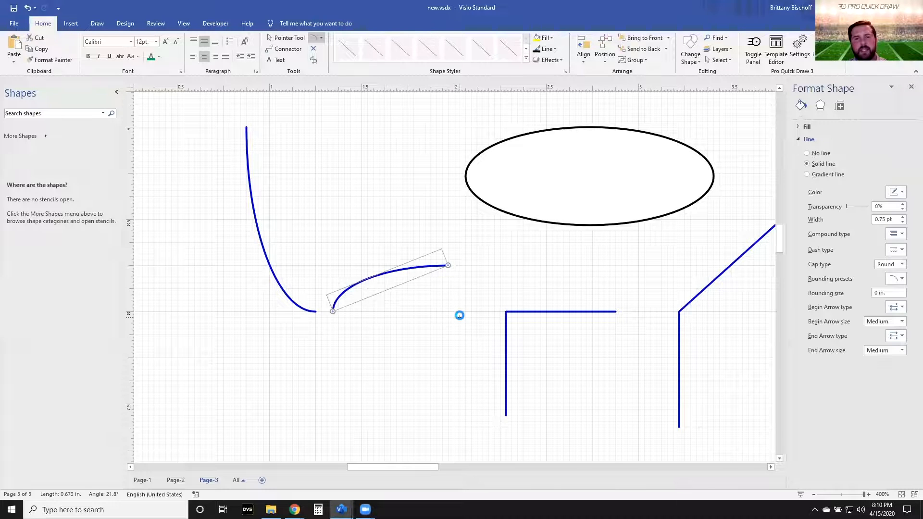
{"action": "key", "text": "ctrl+z"}
{"action": "mouse_move", "coordinate": [351, 312]}
{"action": "left_mouse_down"}
{"action": "mouse_move", "coordinate": [366, 265]}
{"action": "mouse_move", "coordinate": [450, 260]}
{"action": "mouse_move", "coordinate": [351, 308]}
{"action": "left_mouse_up"}
{"action": "left_click_drag", "start_coordinate": [456, 267], "coordinate": [479, 271]}
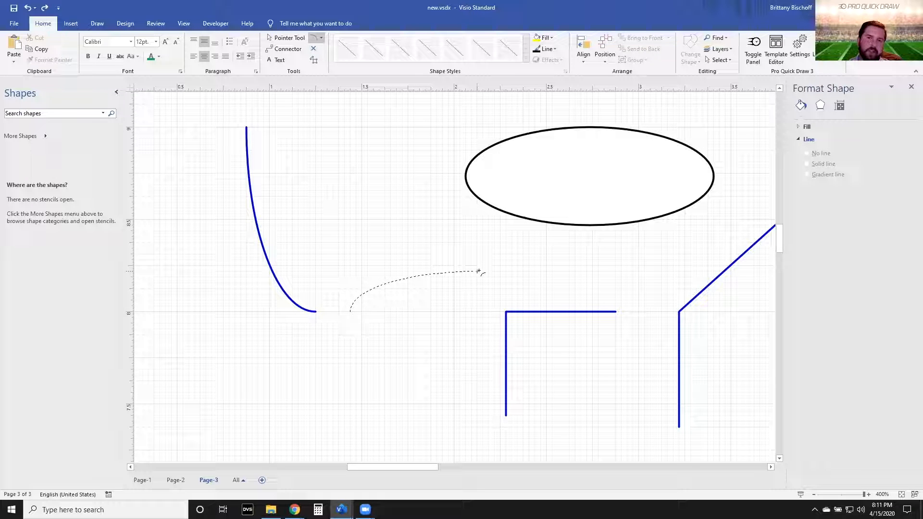
{"action": "left_click_drag", "start_coordinate": [475, 272], "coordinate": [356, 301]}
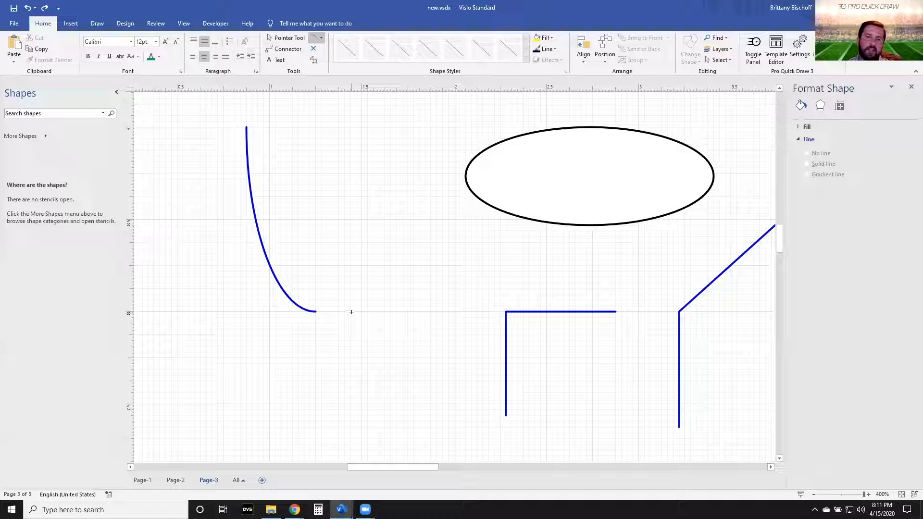
{"action": "left_click_drag", "start_coordinate": [350, 312], "coordinate": [419, 130]}
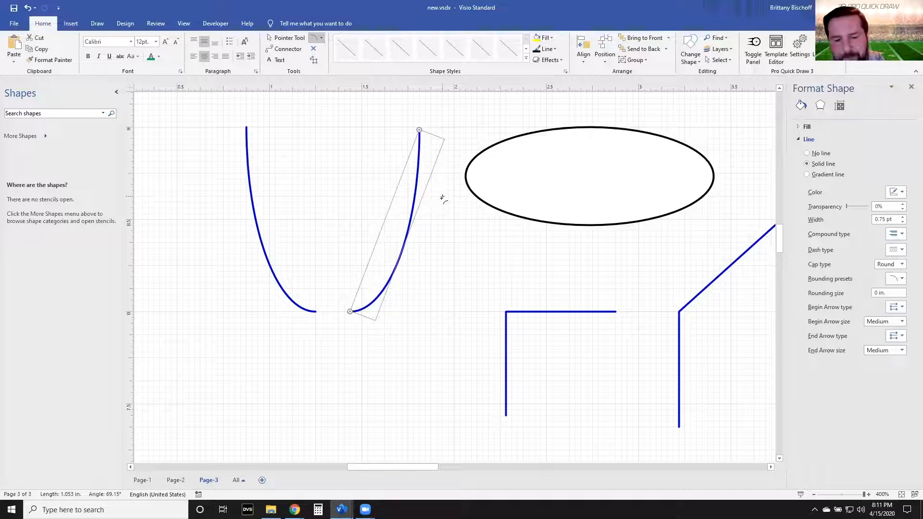
Step: Select both arcs to the left of the ellipse and delete them
{"action": "key", "text": "ctrl+1"}
{"action": "left_click_drag", "start_coordinate": [195, 120], "coordinate": [440, 349]}
{"action": "key", "text": "Delete"}
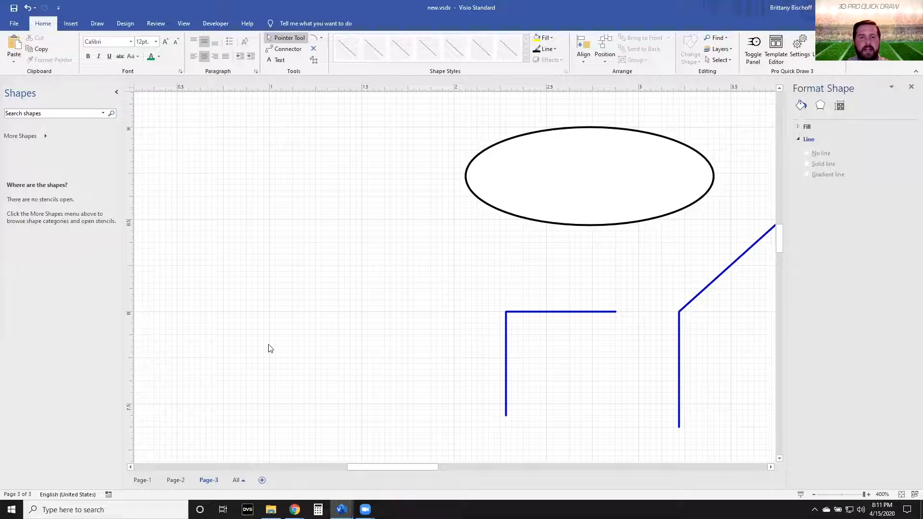
Step: Select the right-angle line below the ellipse, preview the preset line arrow styles and open the detailed arrow settings
{"action": "scroll", "coordinate": [489, 351], "scroll_direction": "up", "scroll_amount": 5}
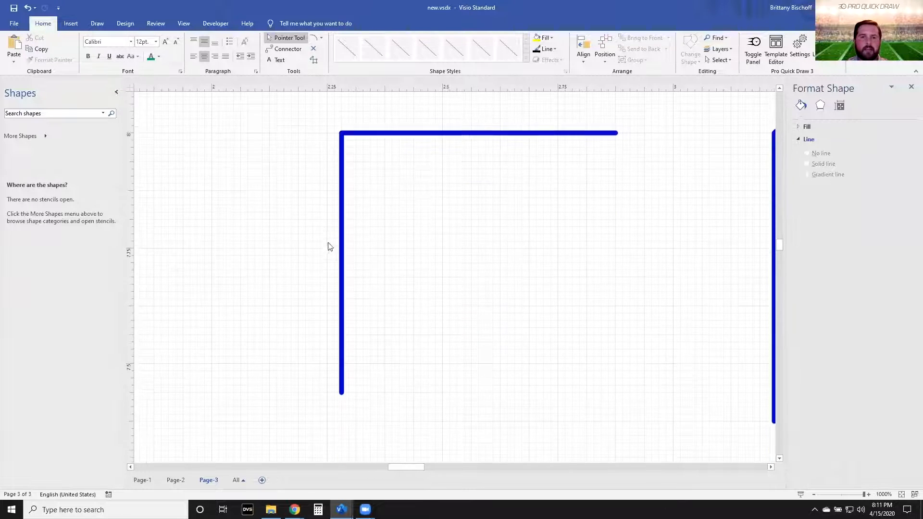
{"action": "left_click", "coordinate": [398, 142]}
{"action": "scroll", "coordinate": [410, 260], "scroll_direction": "down", "scroll_amount": 1}
{"action": "scroll", "coordinate": [437, 255], "scroll_direction": "right", "scroll_amount": 1}
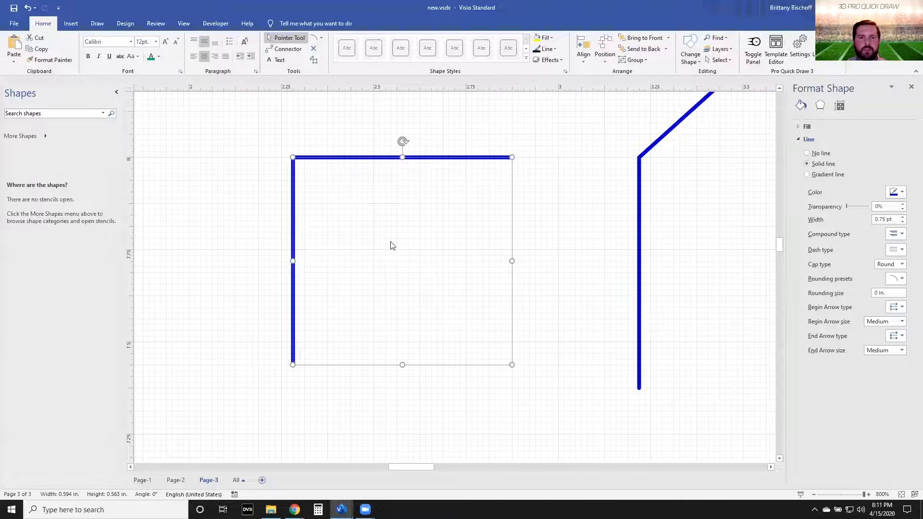
{"action": "left_click", "coordinate": [232, 225]}
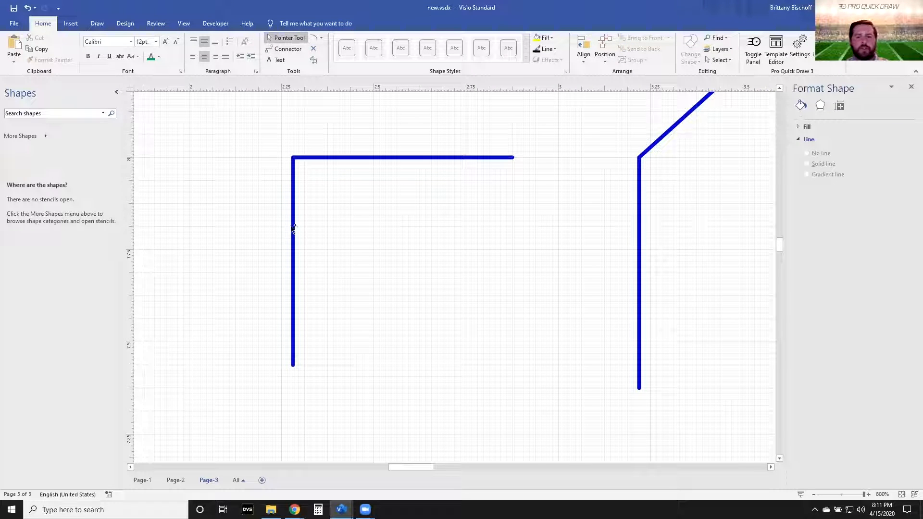
{"action": "left_click", "coordinate": [329, 156]}
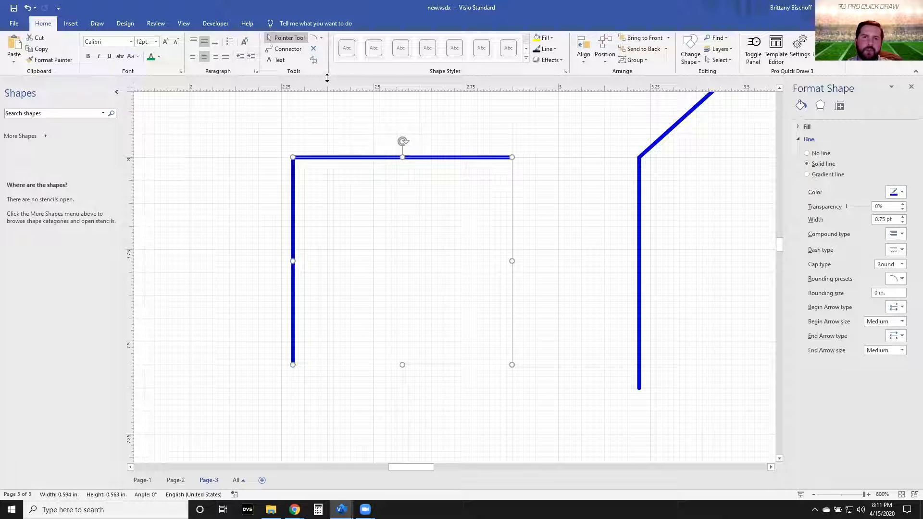
{"action": "left_click", "coordinate": [555, 49]}
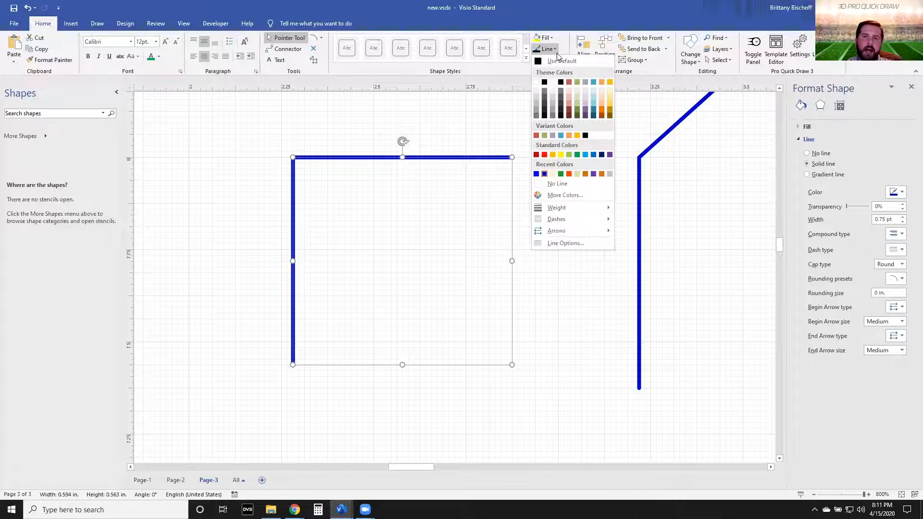
{"action": "mouse_move", "coordinate": [579, 230]}
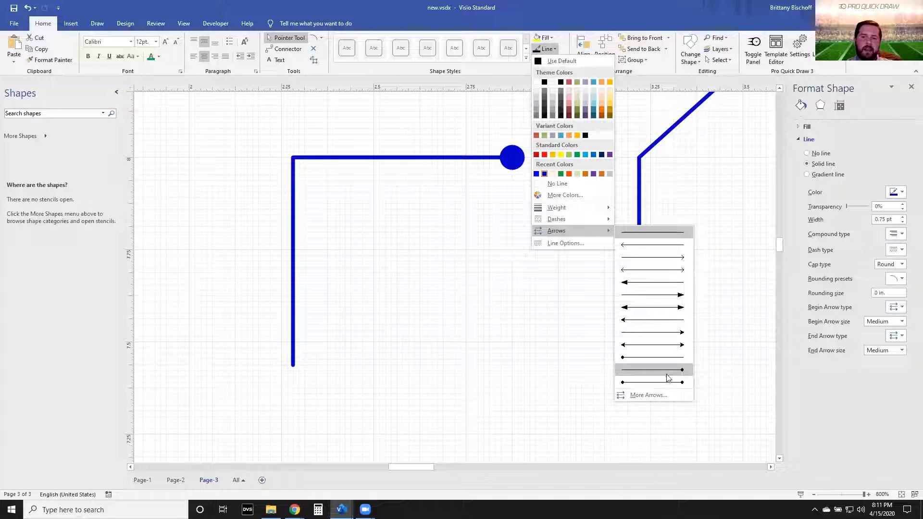
{"action": "left_click", "coordinate": [649, 395]}
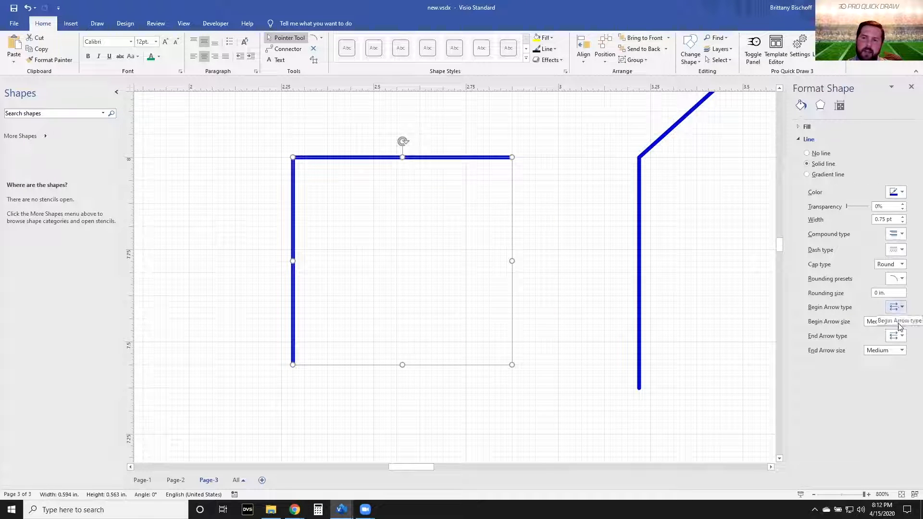
Step: Browse the end arrow types available for the right-angle line and close the list without choosing one
{"action": "left_click", "coordinate": [902, 338]}
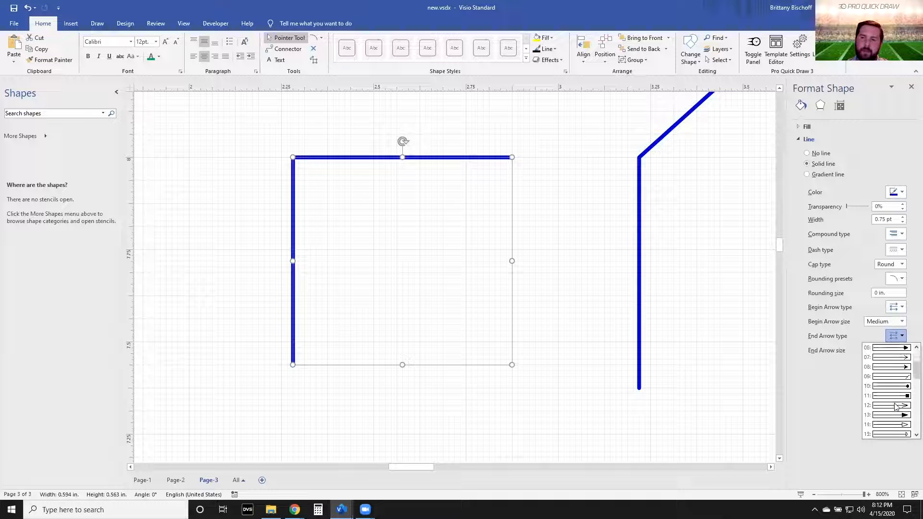
{"action": "scroll", "coordinate": [893, 403], "scroll_direction": "down", "scroll_amount": 3}
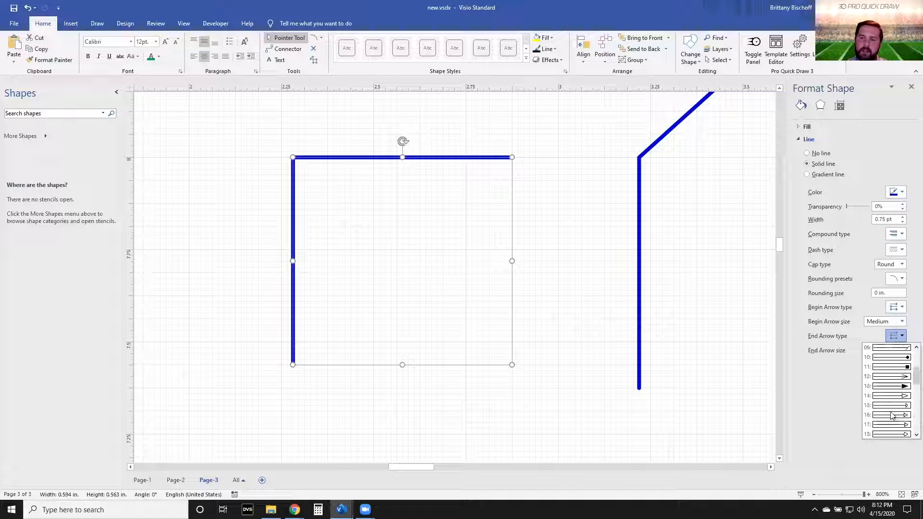
{"action": "scroll", "coordinate": [894, 396], "scroll_direction": "down", "scroll_amount": 5}
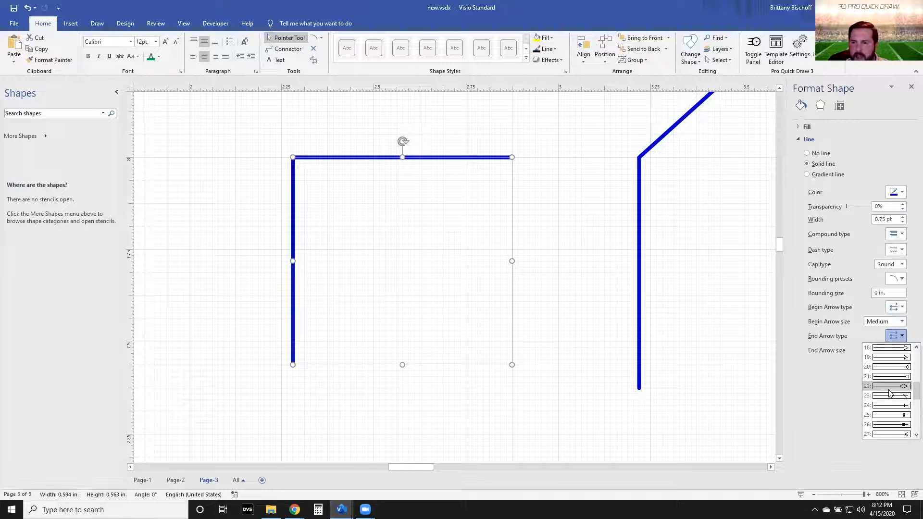
{"action": "scroll", "coordinate": [891, 404], "scroll_direction": "down", "scroll_amount": 4}
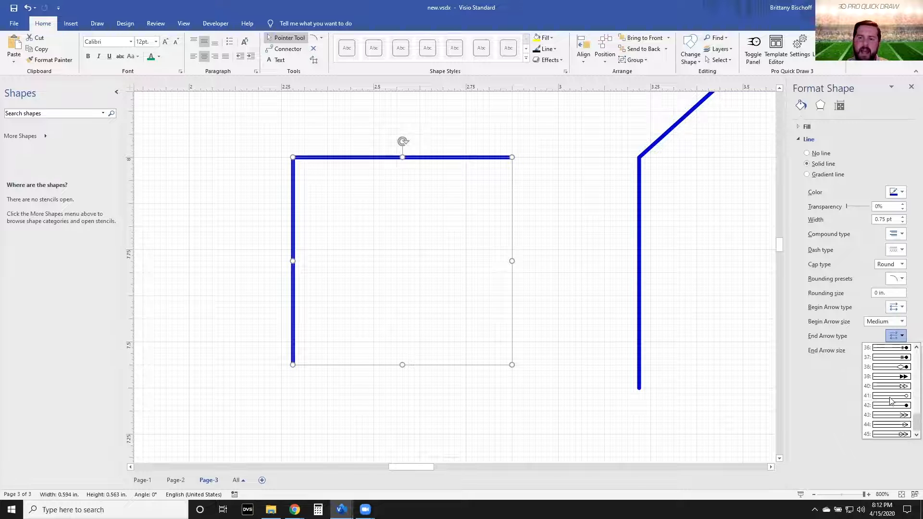
{"action": "scroll", "coordinate": [893, 435], "scroll_direction": "up", "scroll_amount": 12}
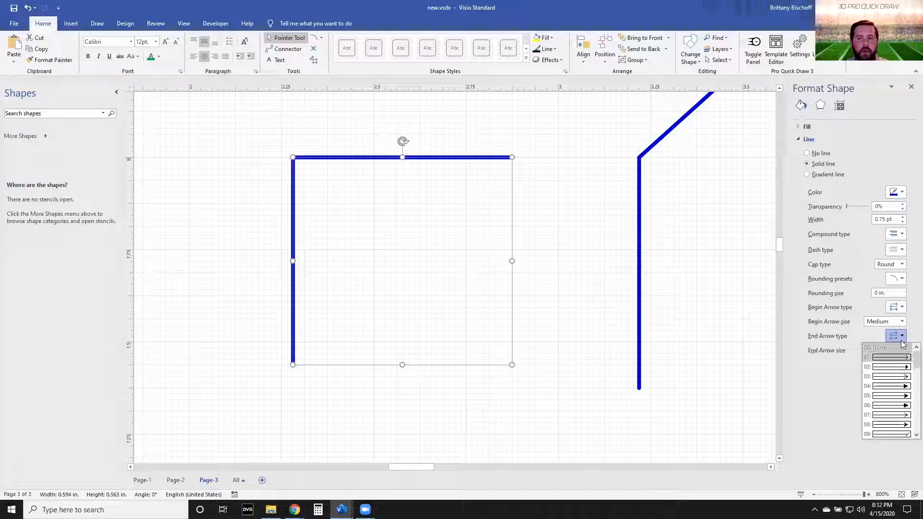
{"action": "left_click", "coordinate": [809, 388]}
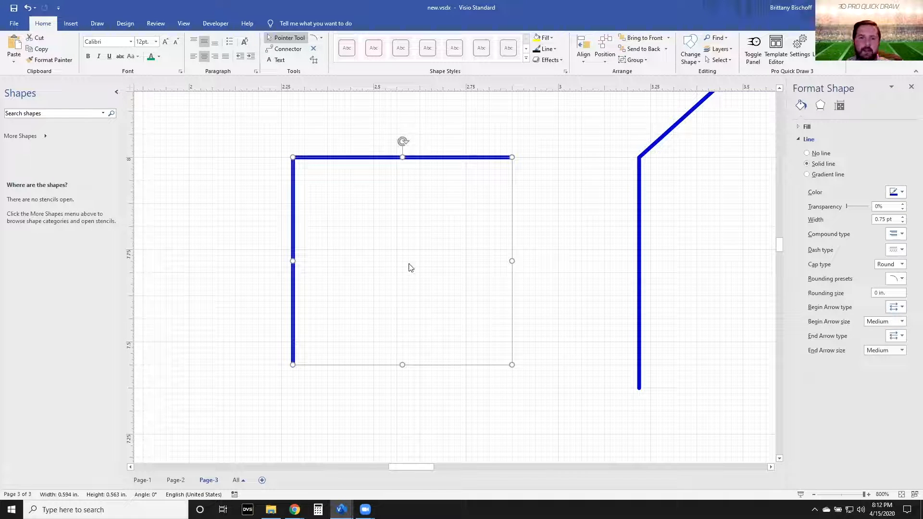
Step: Draw a diagonal line with a connected vertical segment inside the right-angle line, and cap it with a horizontal line about 0.09 in. long
{"action": "left_click", "coordinate": [369, 332]}
{"action": "key", "text": "ctrl+6"}
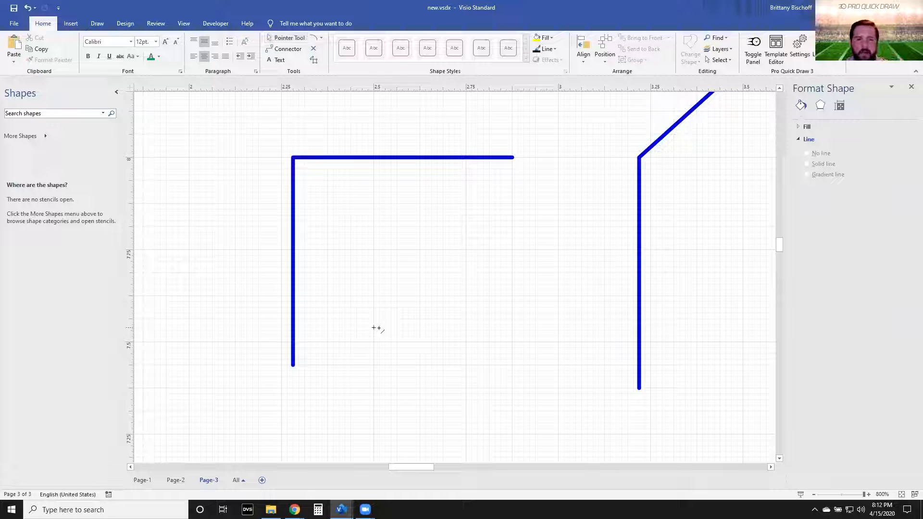
{"action": "scroll", "coordinate": [392, 361], "scroll_direction": "up", "scroll_amount": 5}
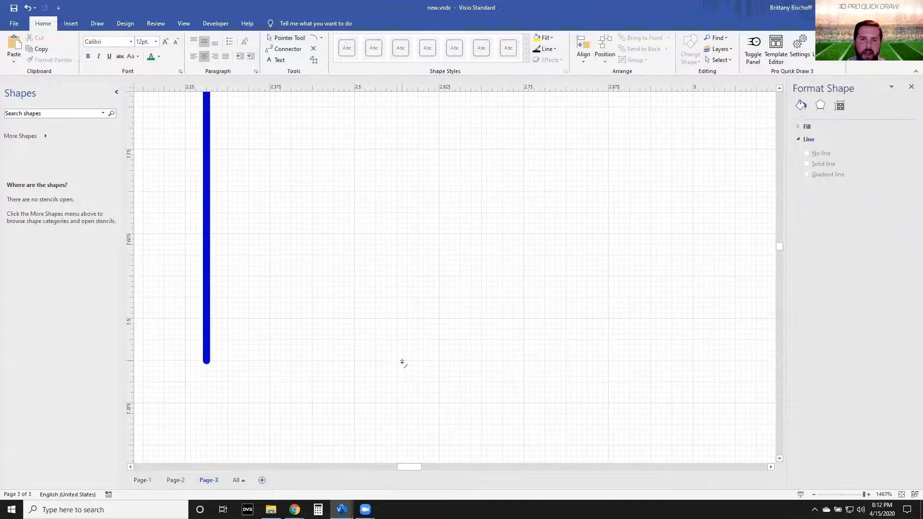
{"action": "mouse_move", "coordinate": [402, 358]}
{"action": "left_mouse_down"}
{"action": "mouse_move", "coordinate": [505, 319]}
{"action": "mouse_move", "coordinate": [525, 287]}
{"action": "mouse_move", "coordinate": [524, 170]}
{"action": "left_mouse_up"}
{"action": "left_click_drag", "start_coordinate": [460, 168], "coordinate": [468, 167]}
{"action": "left_click_drag", "start_coordinate": [536, 169], "coordinate": [583, 166]}
{"action": "key", "text": "ctrl+1"}
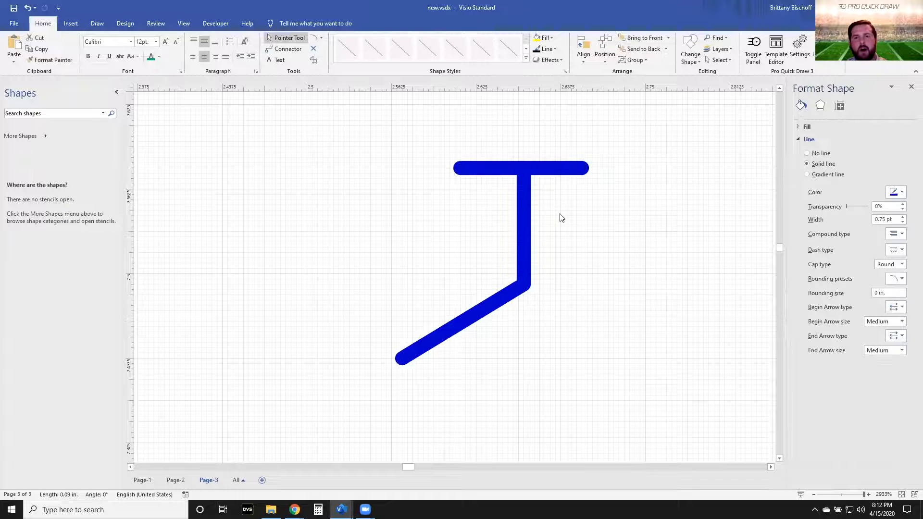
{"action": "scroll", "coordinate": [555, 224], "scroll_direction": "down", "scroll_amount": 2}
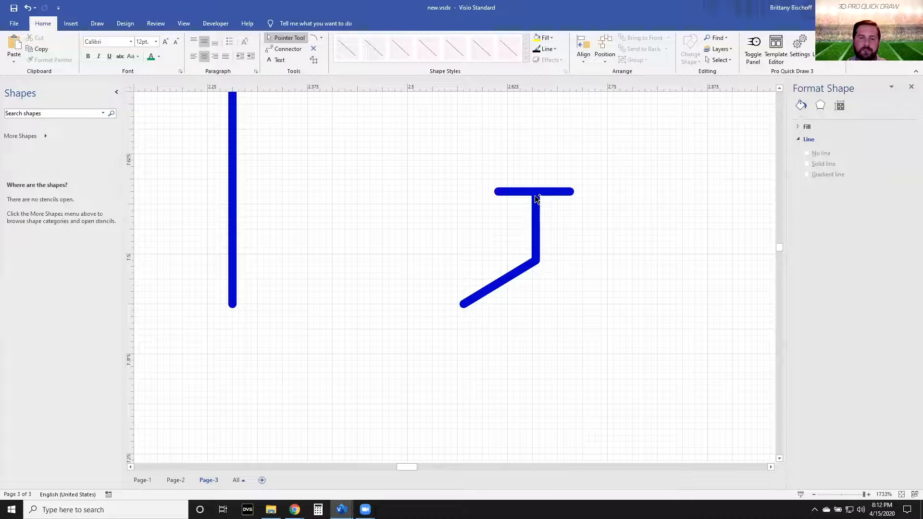
Step: Undo the horizontal cap line and draw a slanted line about 0.1 in. long across the vertical segment's upper end
{"action": "key", "text": "ctrl+z"}
{"action": "key", "text": "ctrl+6"}
{"action": "left_click_drag", "start_coordinate": [577, 141], "coordinate": [460, 205]}
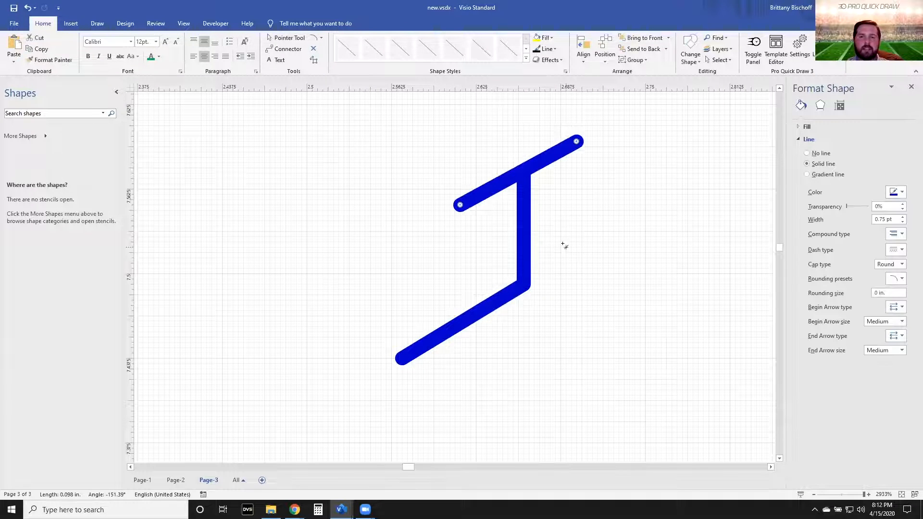
{"action": "scroll", "coordinate": [564, 245], "scroll_direction": "down", "scroll_amount": 3}
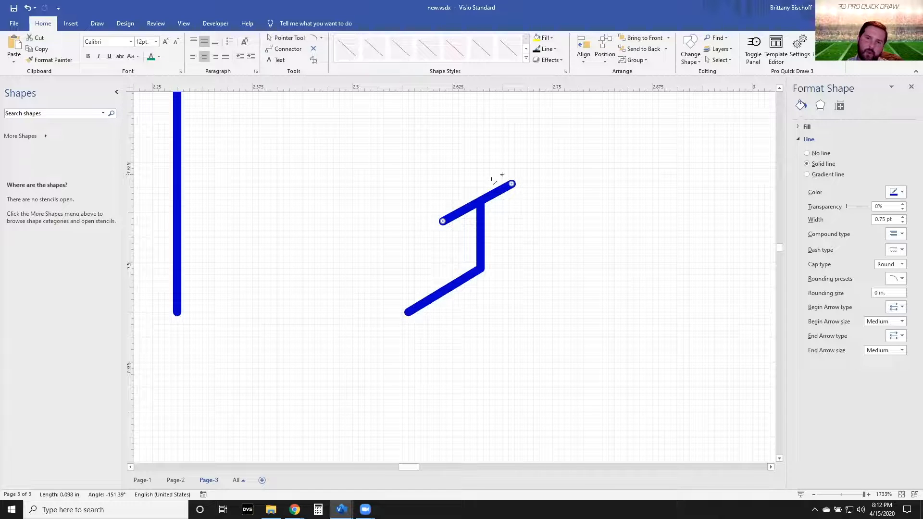
Step: Undo the slanted, vertical and diagonal lines drawn inside the right-angle line
{"action": "key", "text": "ctrl+z"}
{"action": "key", "text": "ctrl+z"}
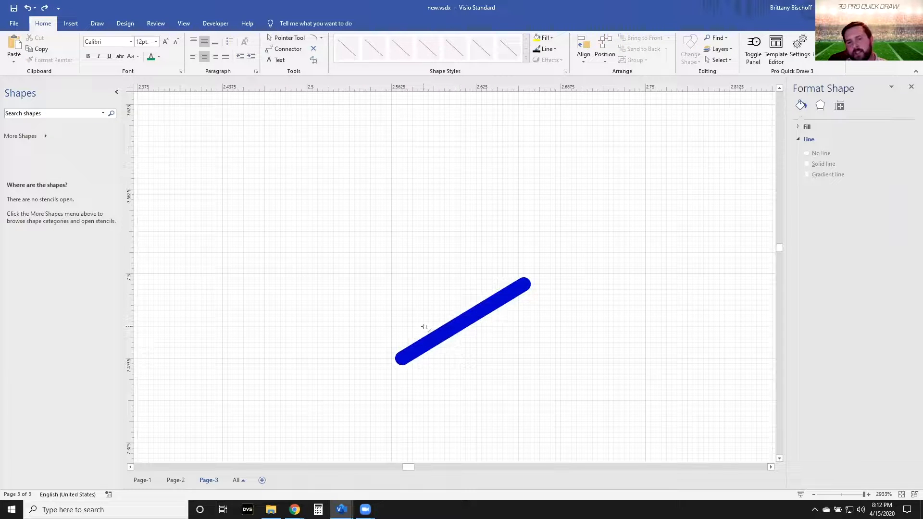
{"action": "key", "text": "ctrl+z"}
{"action": "scroll", "coordinate": [342, 288], "scroll_direction": "down", "scroll_amount": 3}
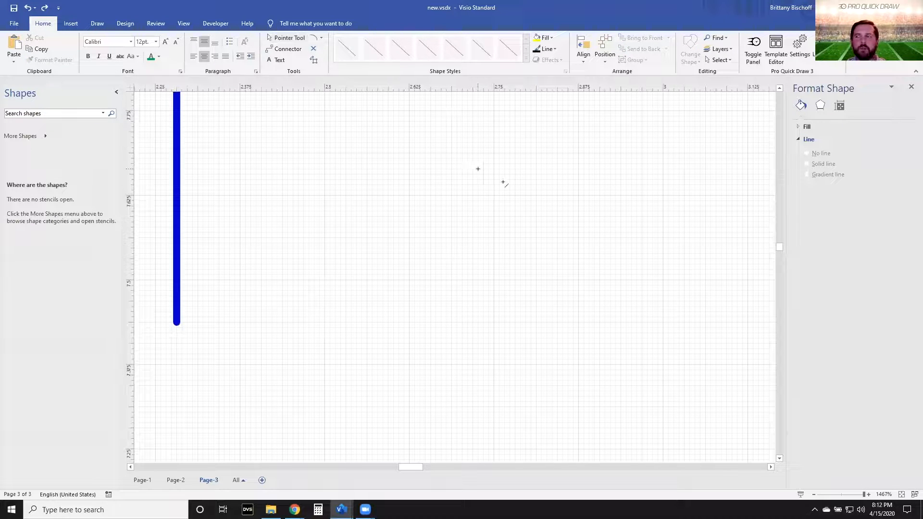
Step: Draw a vertical line about 0.72 in. long to the left of the right-angle line
{"action": "scroll", "coordinate": [512, 258], "scroll_direction": "down", "scroll_amount": 5}
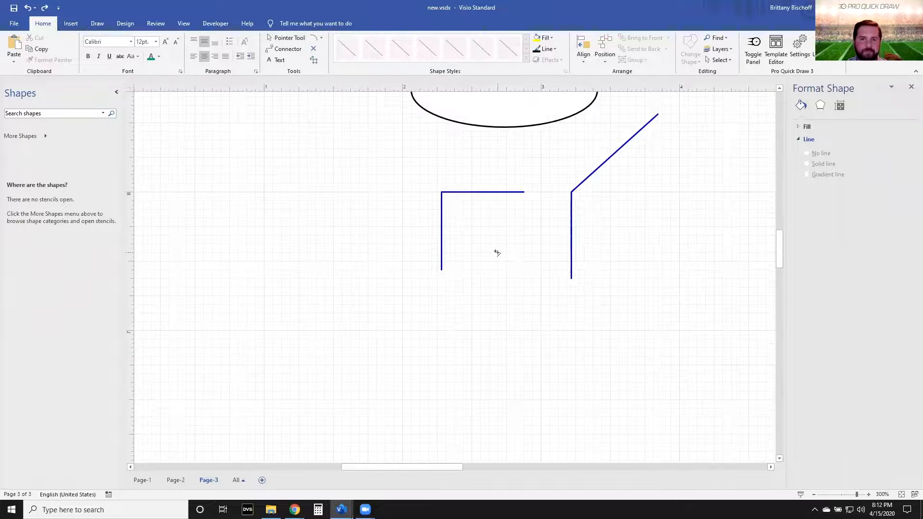
{"action": "left_click", "coordinate": [322, 38]}
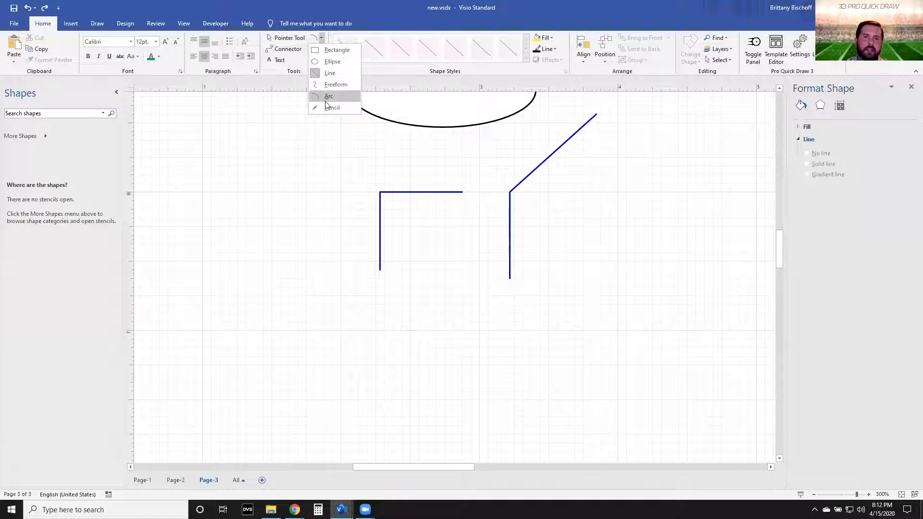
{"action": "left_click", "coordinate": [258, 221]}
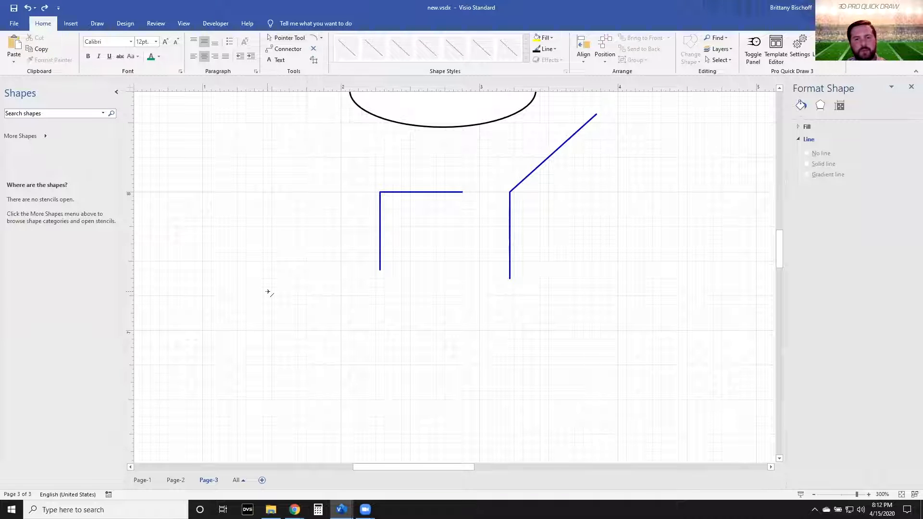
{"action": "left_click_drag", "start_coordinate": [271, 313], "coordinate": [272, 214]}
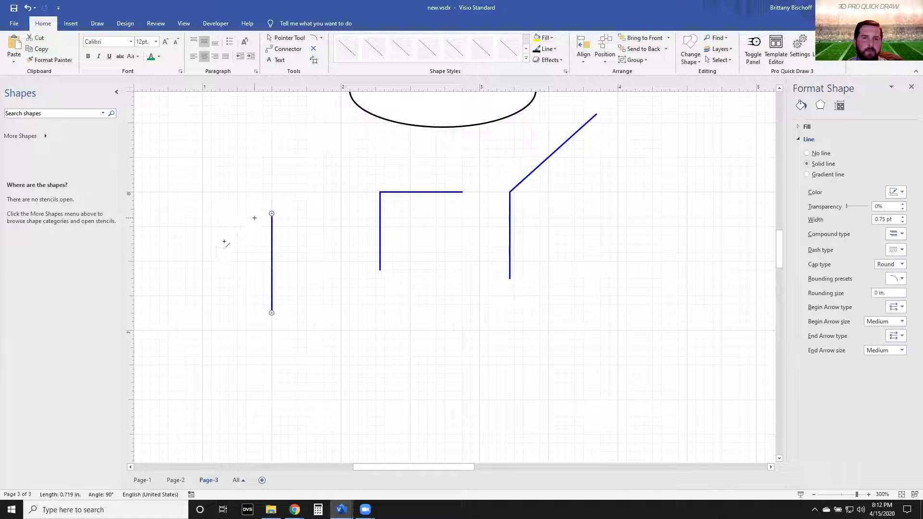
Step: Bend the new vertical line leftward into an arc from its midpoint with the Pencil tool, undo it and return to the Pointer Tool
{"action": "scroll", "coordinate": [271, 254], "scroll_direction": "up", "scroll_amount": 5}
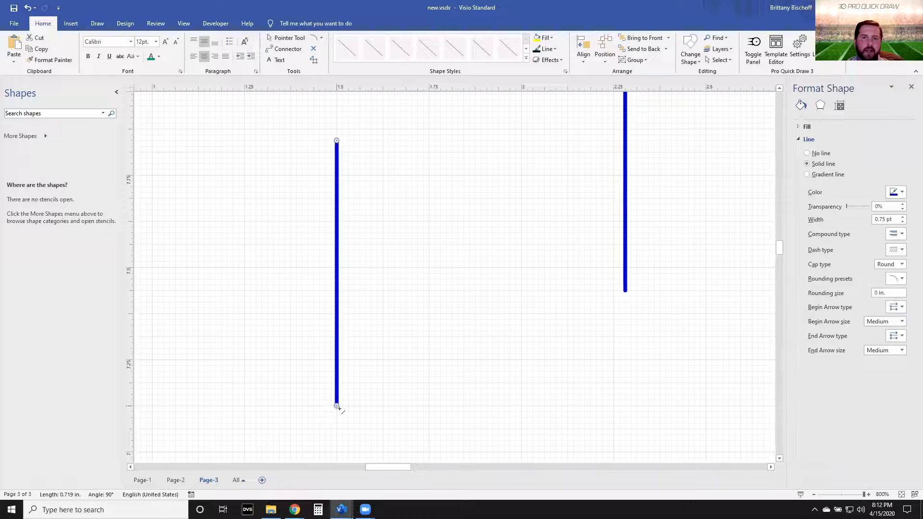
{"action": "left_click", "coordinate": [322, 37]}
{"action": "left_click", "coordinate": [343, 105]}
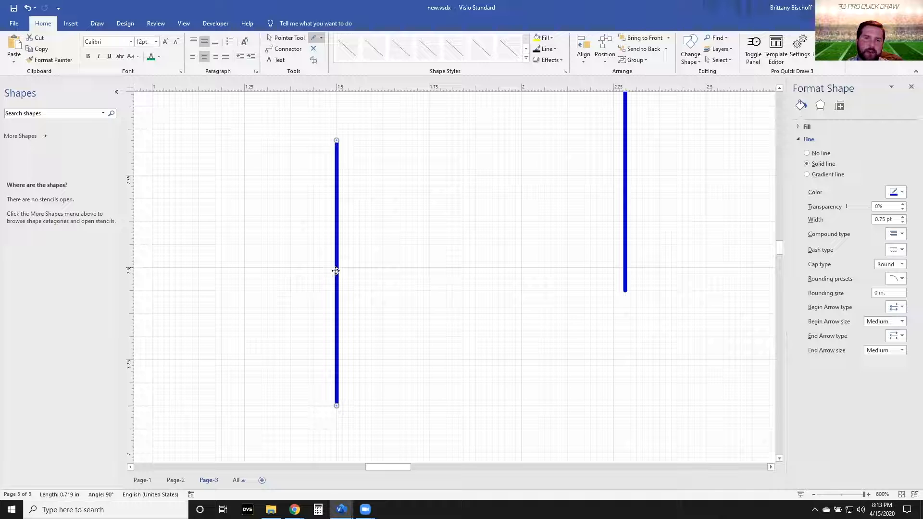
{"action": "mouse_move", "coordinate": [337, 272]}
{"action": "left_mouse_down"}
{"action": "mouse_move", "coordinate": [256, 264]}
{"action": "mouse_move", "coordinate": [285, 265]}
{"action": "left_mouse_up"}
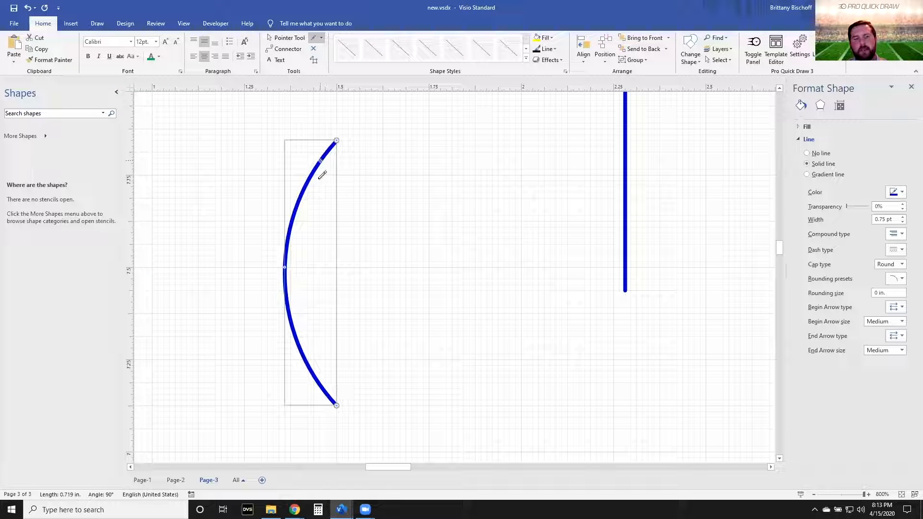
{"action": "key", "text": "ctrl+z"}
{"action": "key", "text": "ctrl+1"}
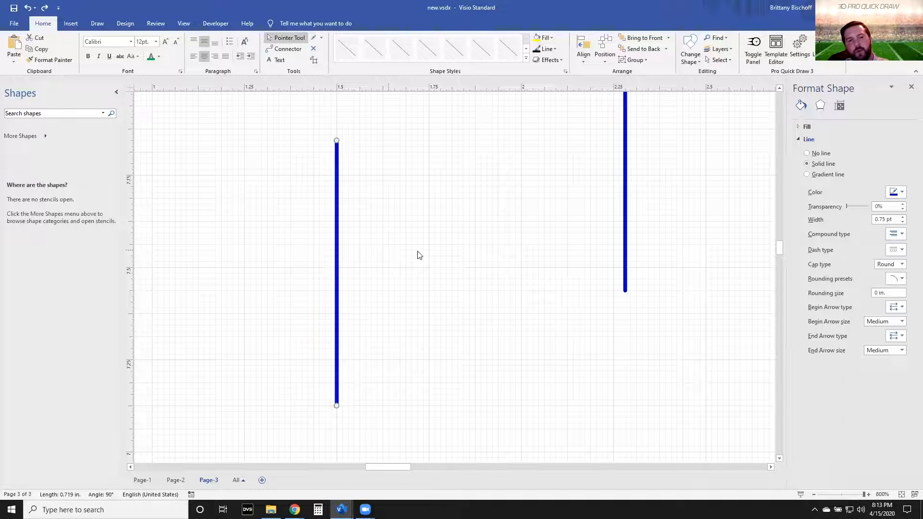
{"action": "scroll", "coordinate": [431, 264], "scroll_direction": "down", "scroll_amount": 8}
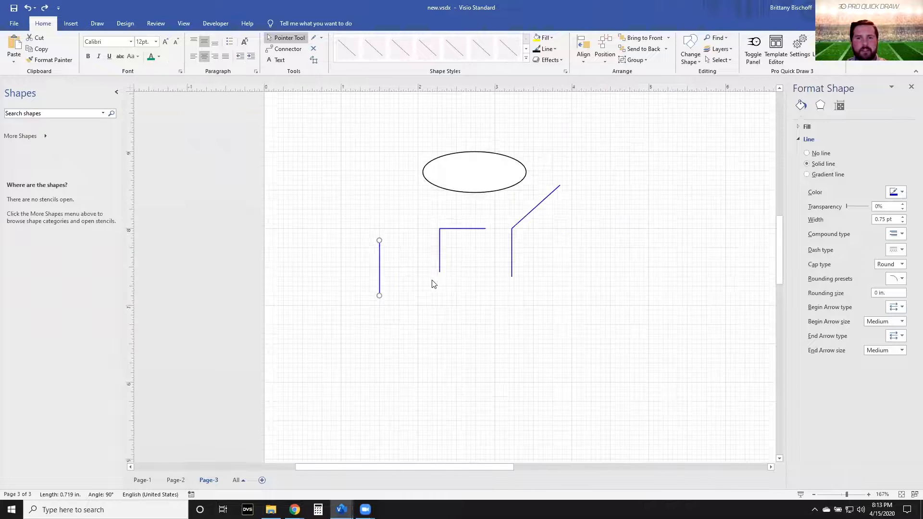
Step: Delete the ellipse and all the blue lines from Page-3
{"action": "scroll", "coordinate": [409, 293], "scroll_direction": "down", "scroll_amount": 2}
{"action": "left_click_drag", "start_coordinate": [228, 168], "coordinate": [575, 393]}
{"action": "key", "text": "Delete"}
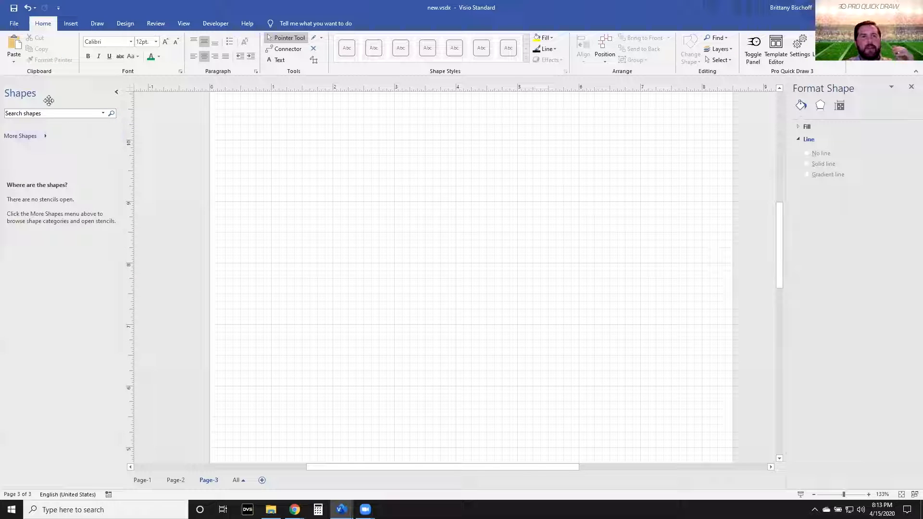
Step: Create a new US-units stencil and save it as BASIC FB SHAPES in the My Shapes folder
{"action": "left_click", "coordinate": [32, 136]}
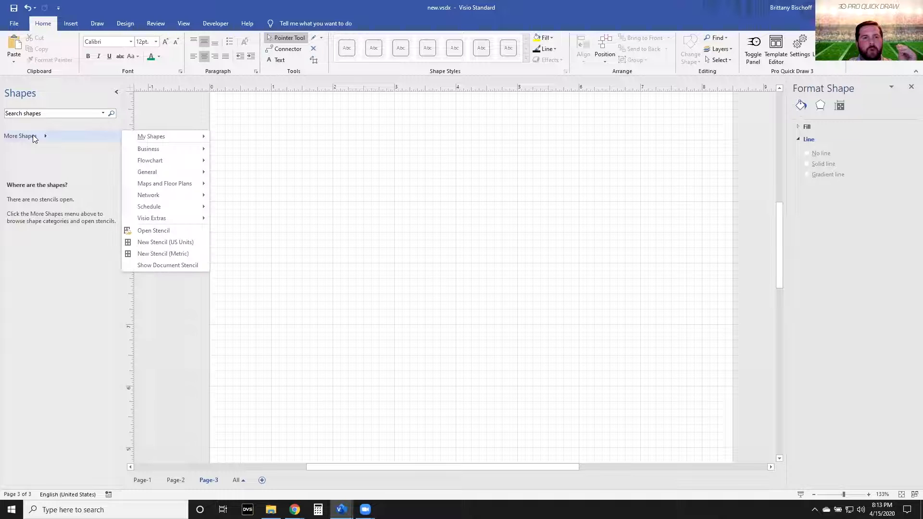
{"action": "left_click", "coordinate": [169, 242]}
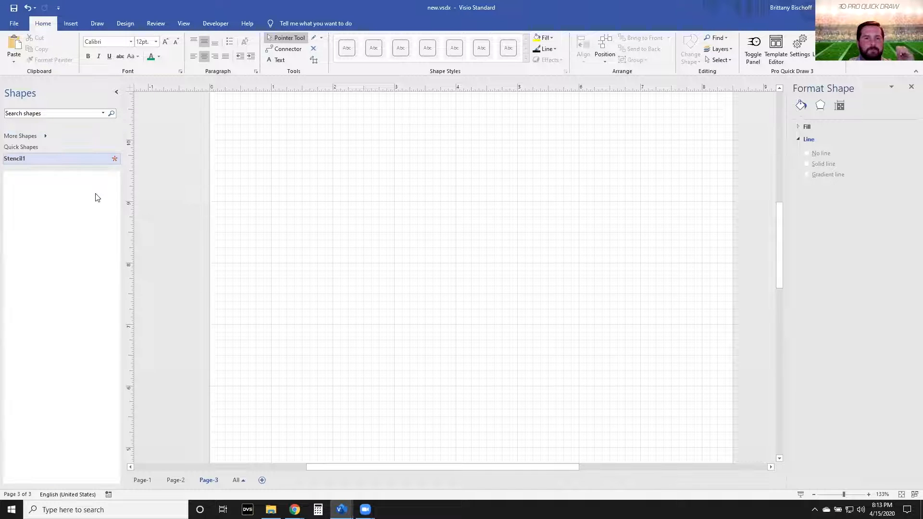
{"action": "right_click", "coordinate": [43, 160]}
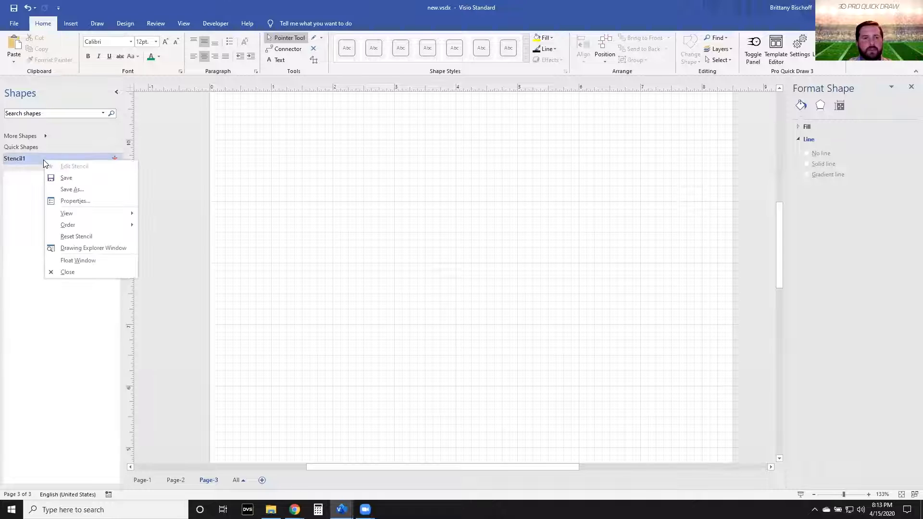
{"action": "left_click", "coordinate": [72, 190]}
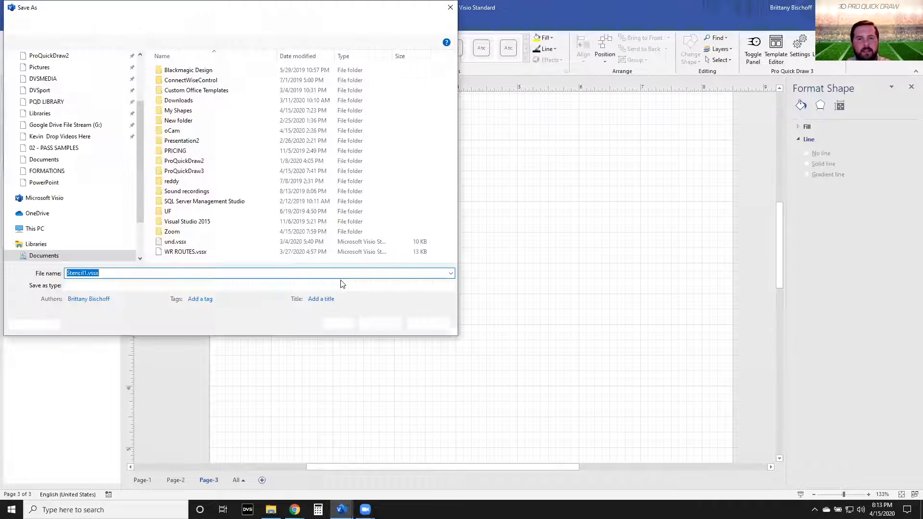
{"action": "type", "text": "BASI"}
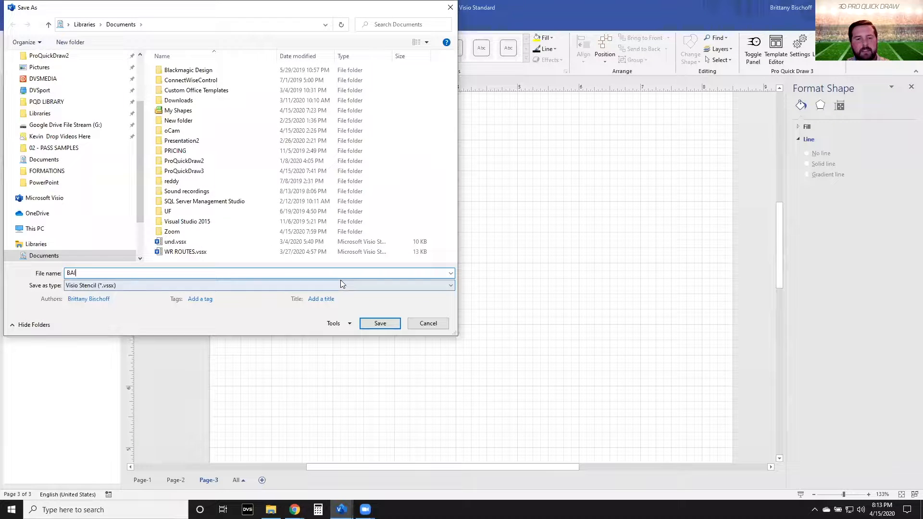
{"action": "type", "text": "C FB S"}
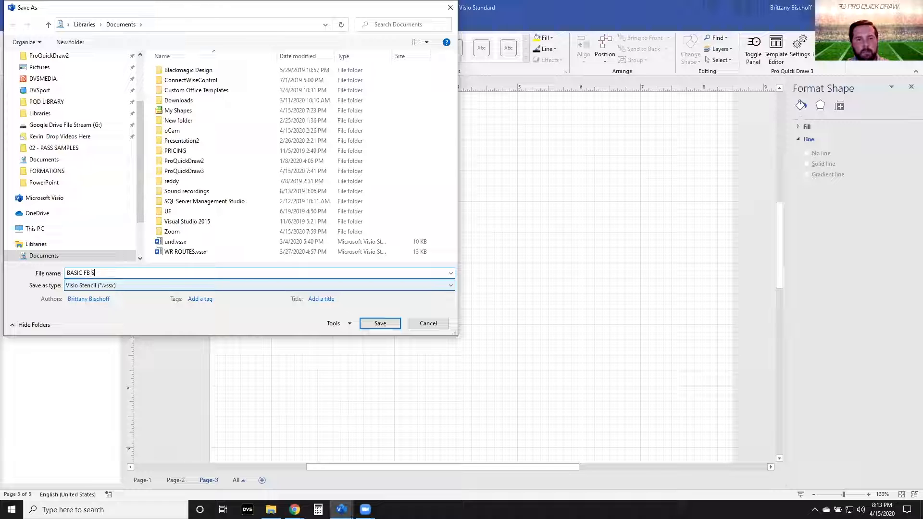
{"action": "key", "text": "BackSpace"}
{"action": "key", "text": "BackSpace"}
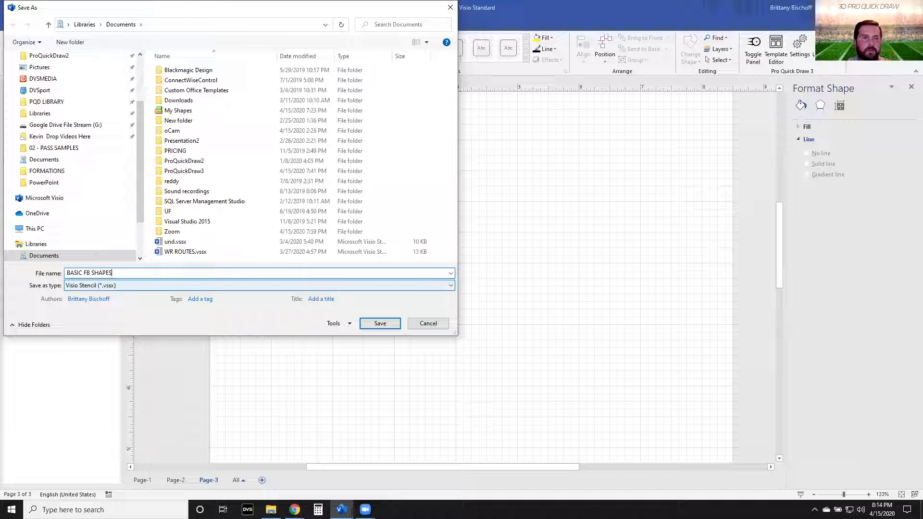
{"action": "double_click", "coordinate": [197, 110]}
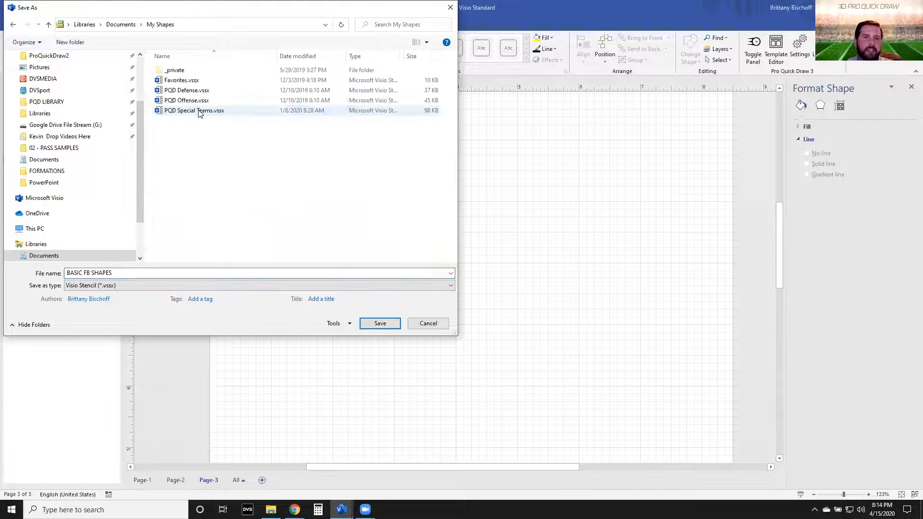
{"action": "left_click", "coordinate": [392, 324]}
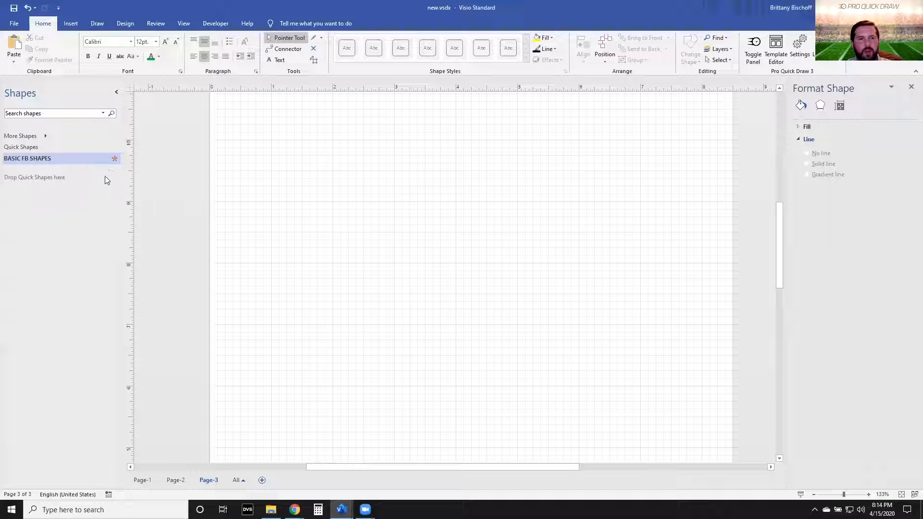
Step: Draw a slightly sloping line about 2.89 in. long in the upper part of the page and return to the Pointer Tool
{"action": "scroll", "coordinate": [369, 181], "scroll_direction": "down", "scroll_amount": 3}
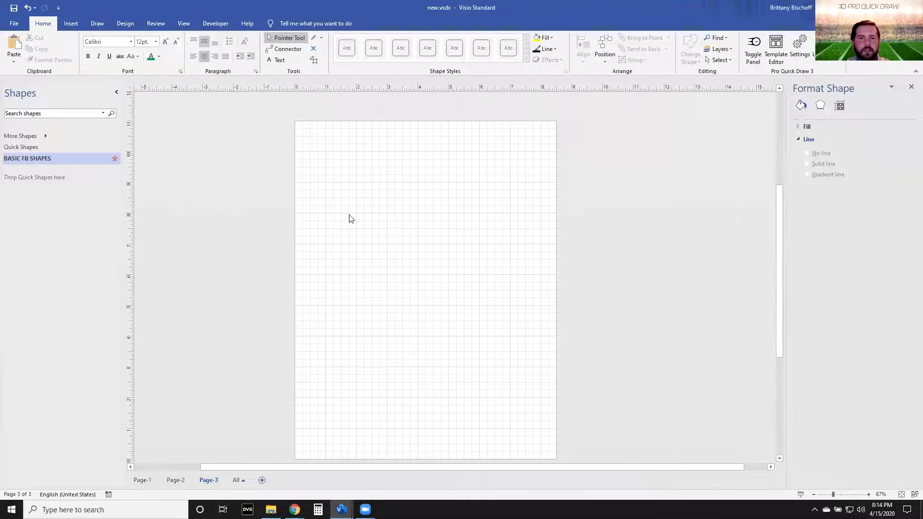
{"action": "scroll", "coordinate": [352, 218], "scroll_direction": "left", "scroll_amount": 1}
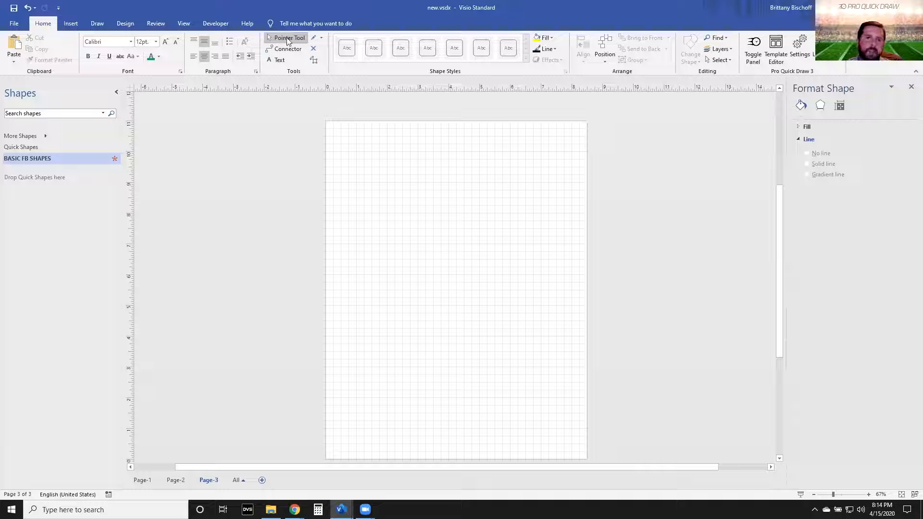
{"action": "left_click", "coordinate": [321, 40]}
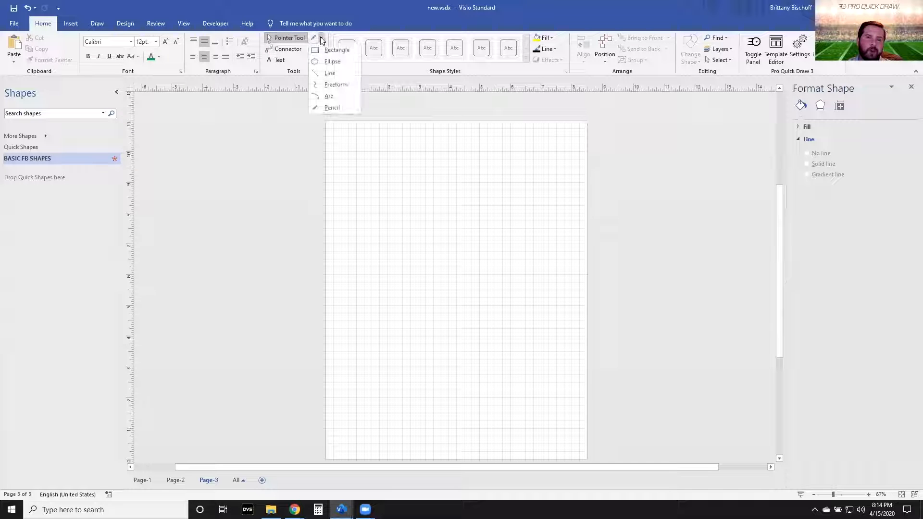
{"action": "left_click", "coordinate": [332, 73]}
{"action": "left_click_drag", "start_coordinate": [371, 165], "coordinate": [460, 173]}
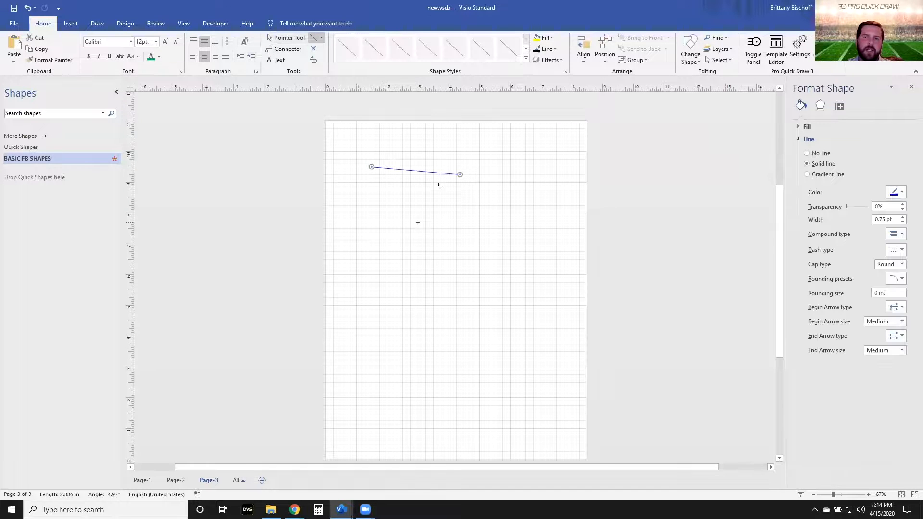
{"action": "scroll", "coordinate": [425, 173], "scroll_direction": "up", "scroll_amount": 5, "text": "ctrl"}
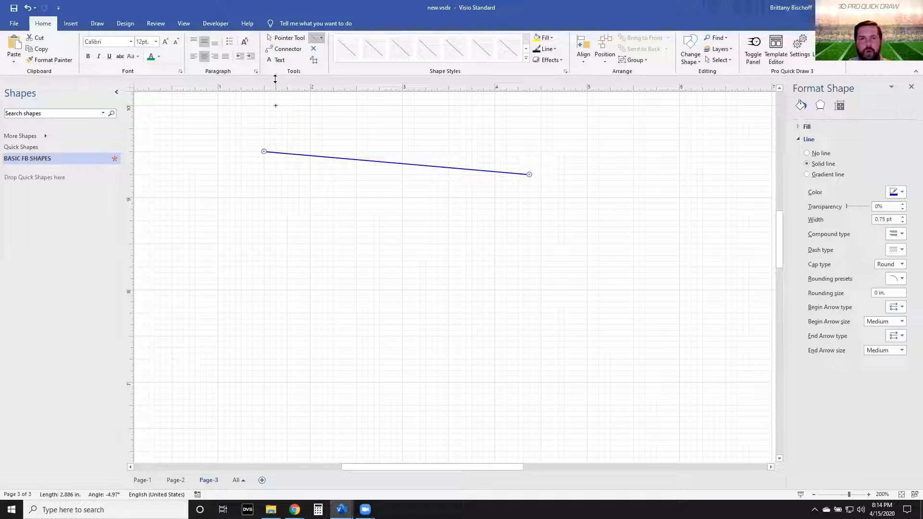
{"action": "left_click", "coordinate": [283, 38]}
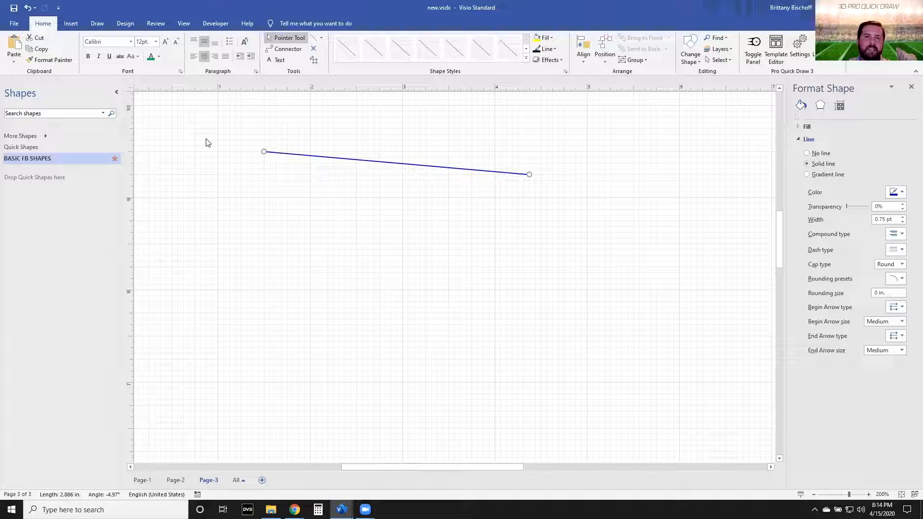
Step: With nothing selected, set the line color to Use Default and the line weight to 3 pt for new shapes
{"action": "left_click", "coordinate": [219, 150]}
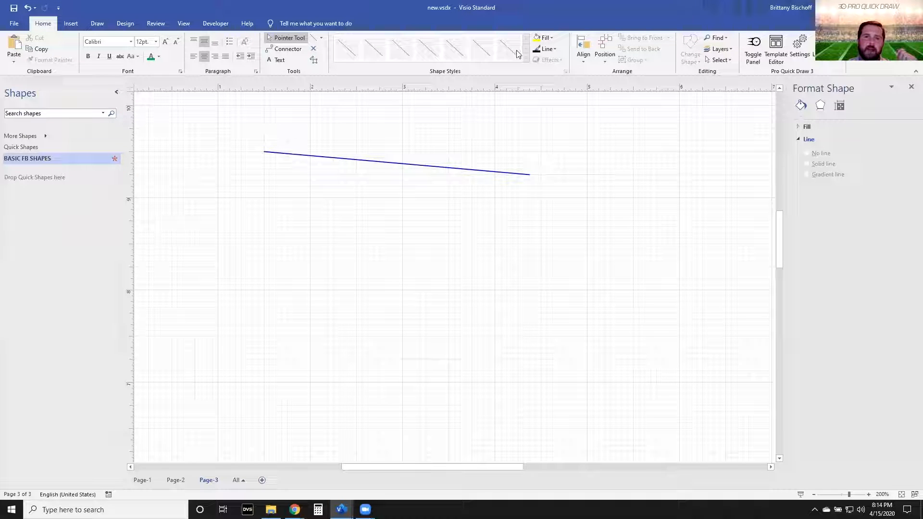
{"action": "left_click", "coordinate": [551, 50]}
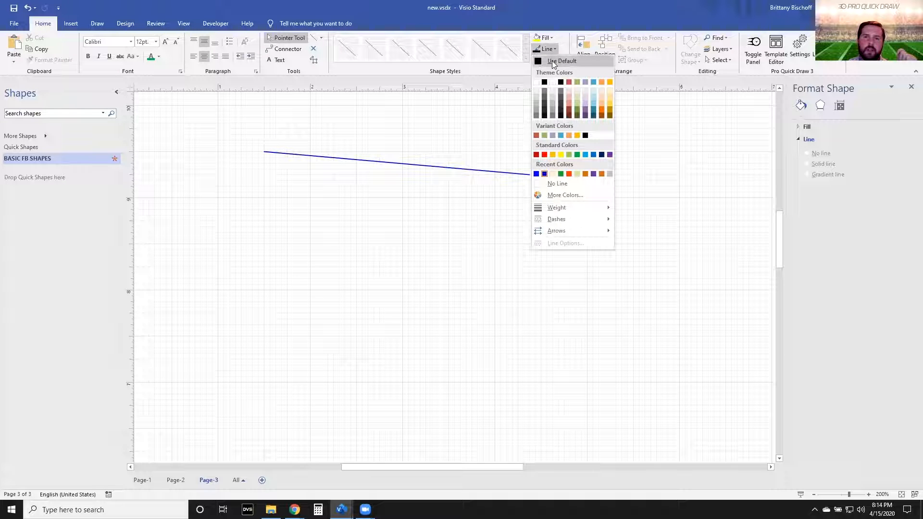
{"action": "left_click", "coordinate": [554, 61]}
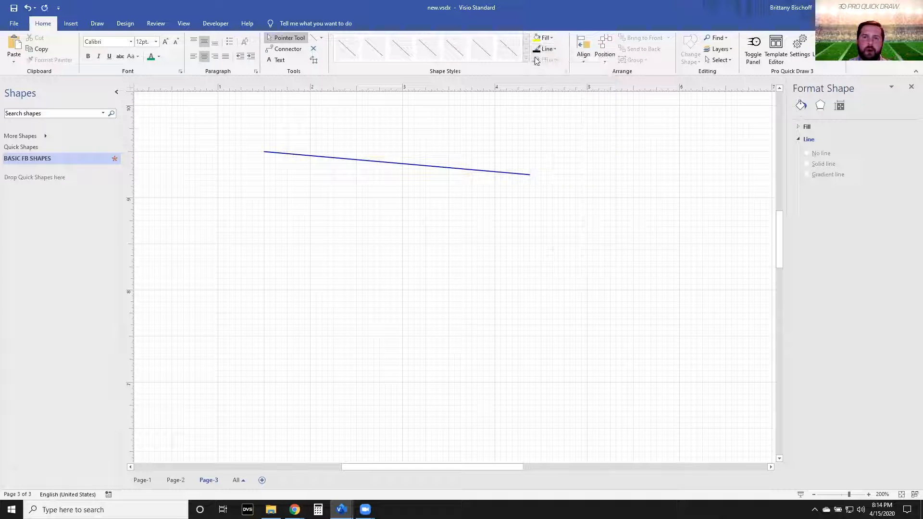
{"action": "left_click", "coordinate": [549, 49]}
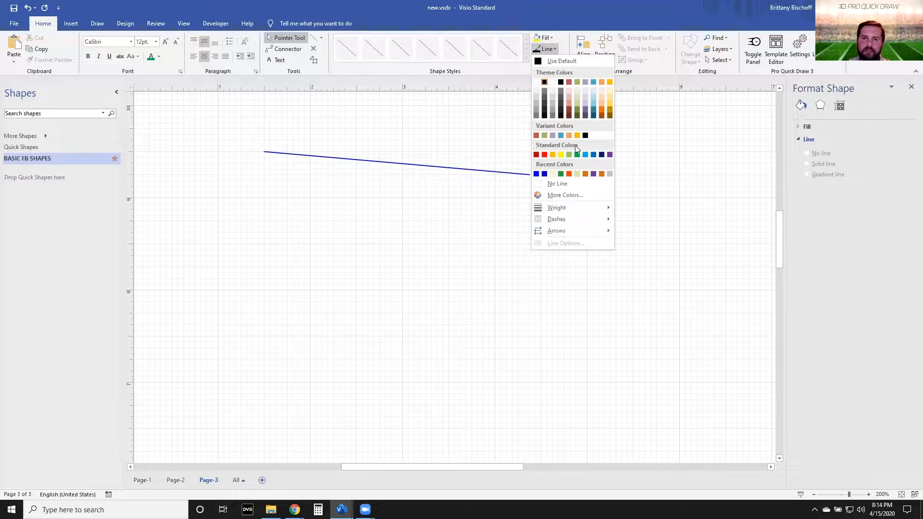
{"action": "mouse_move", "coordinate": [575, 210]}
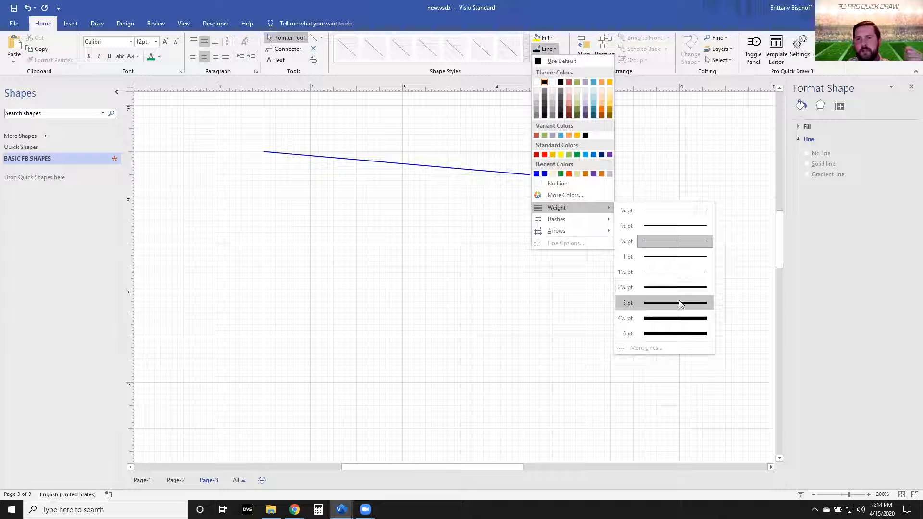
{"action": "left_click", "coordinate": [679, 285]}
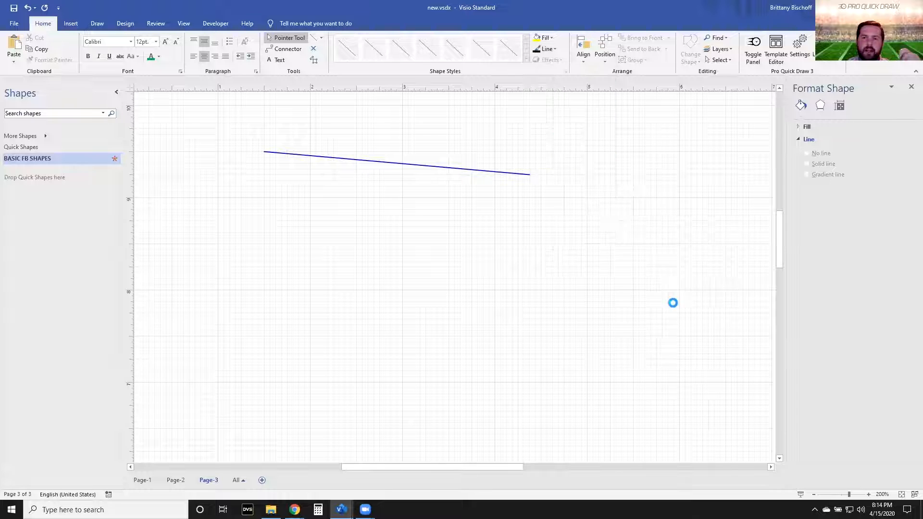
Step: Draw a horizontal line 8 in. long just inside the page's top edge
{"action": "scroll", "coordinate": [346, 209], "scroll_direction": "down", "scroll_amount": 3}
{"action": "scroll", "coordinate": [345, 210], "scroll_direction": "down", "scroll_amount": 1}
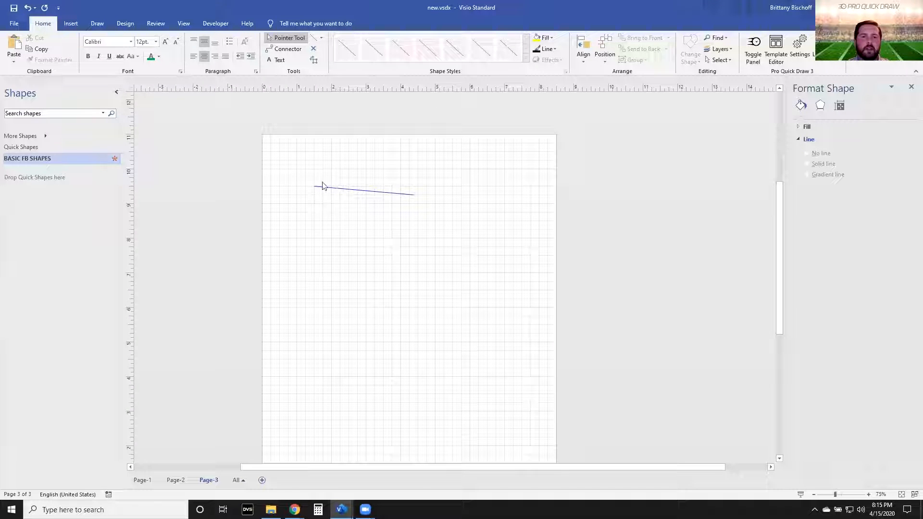
{"action": "key", "text": "ctrl+6"}
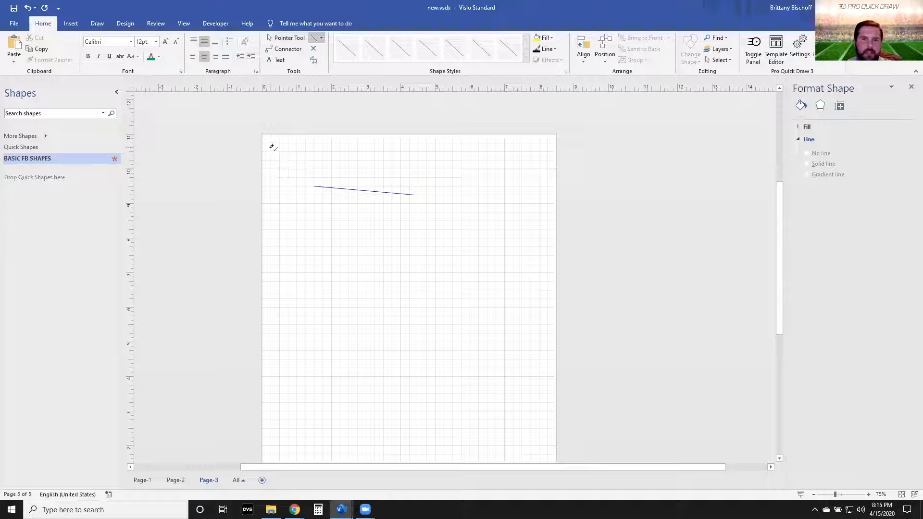
{"action": "left_click_drag", "start_coordinate": [271, 144], "coordinate": [547, 144]}
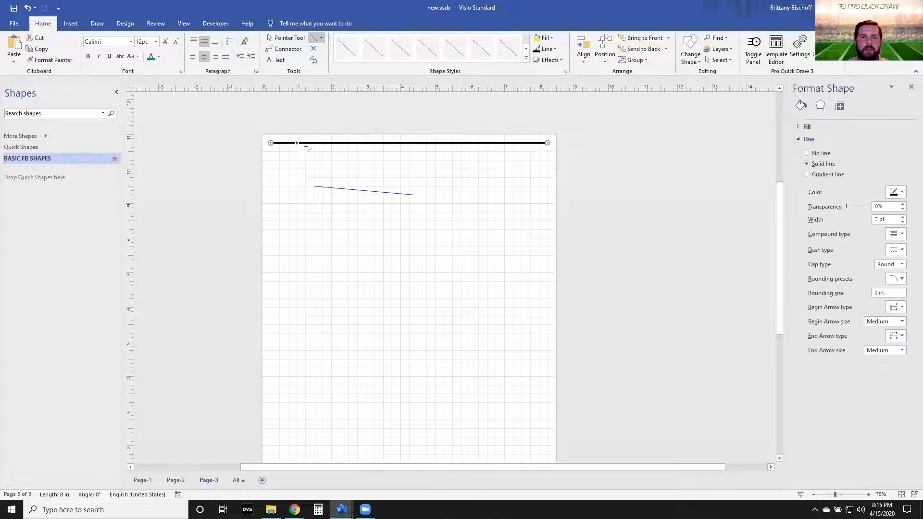
Step: Delete the thin sloping blue line below the thick top border line
{"action": "key", "text": "ctrl+1"}
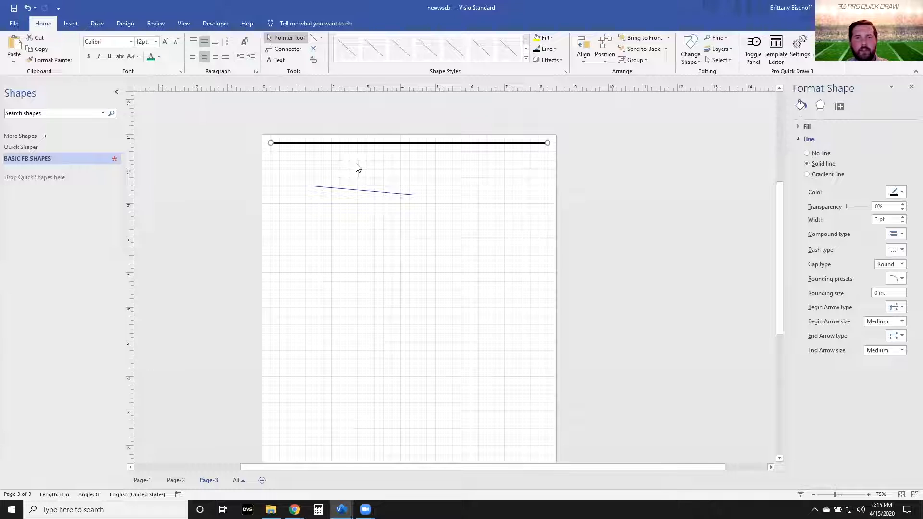
{"action": "left_click", "coordinate": [345, 189]}
{"action": "key", "text": "Delete"}
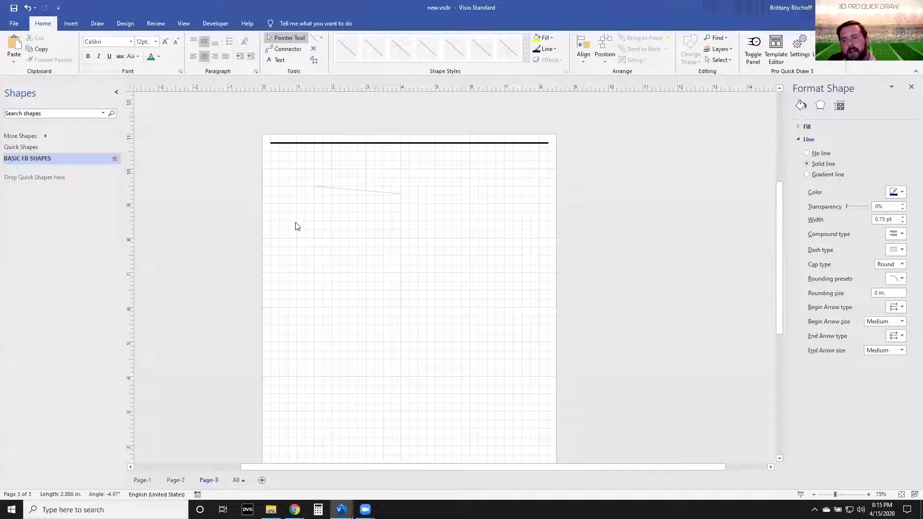
Step: Draw a horizontal line 8 in. long just inside the page's bottom edge, aligned with the top border line
{"action": "key", "text": "ctrl+6"}
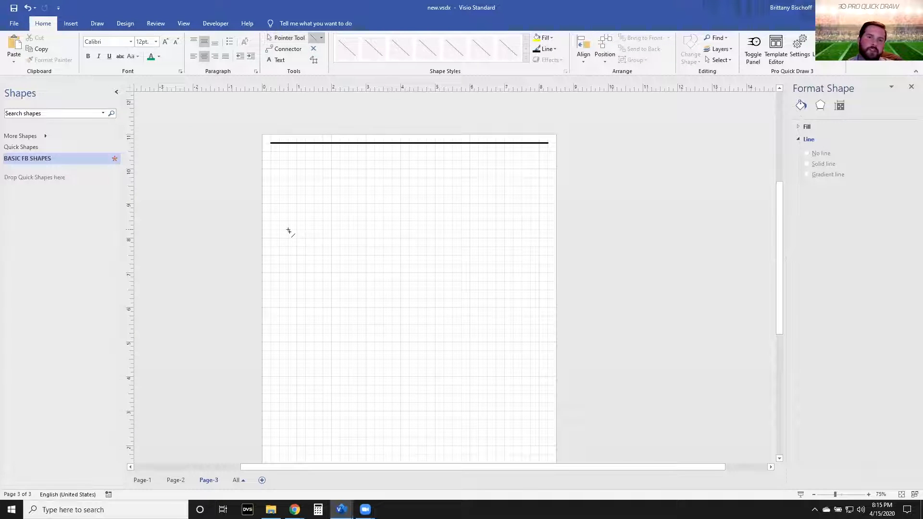
{"action": "scroll", "coordinate": [330, 234], "scroll_direction": "down", "scroll_amount": 3}
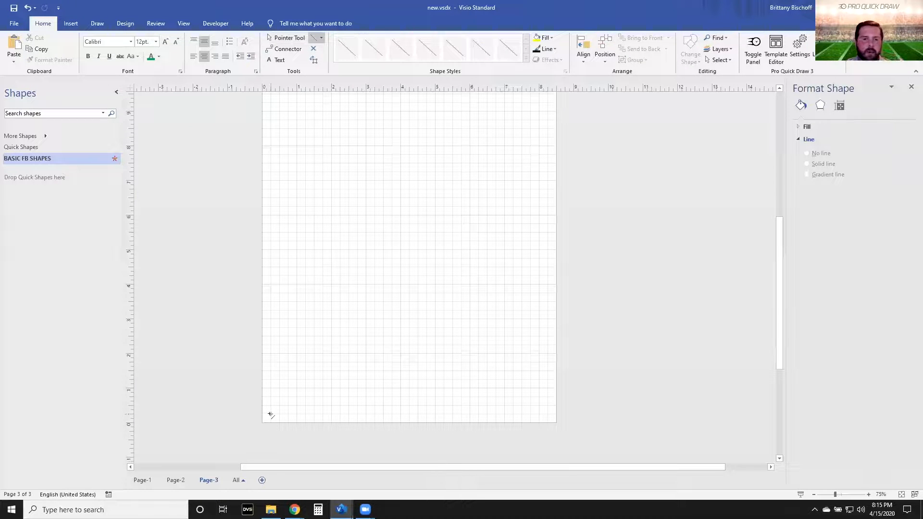
{"action": "left_click_drag", "start_coordinate": [270, 414], "coordinate": [376, 411]}
{"action": "left_click_drag", "start_coordinate": [548, 414], "coordinate": [548, 414]}
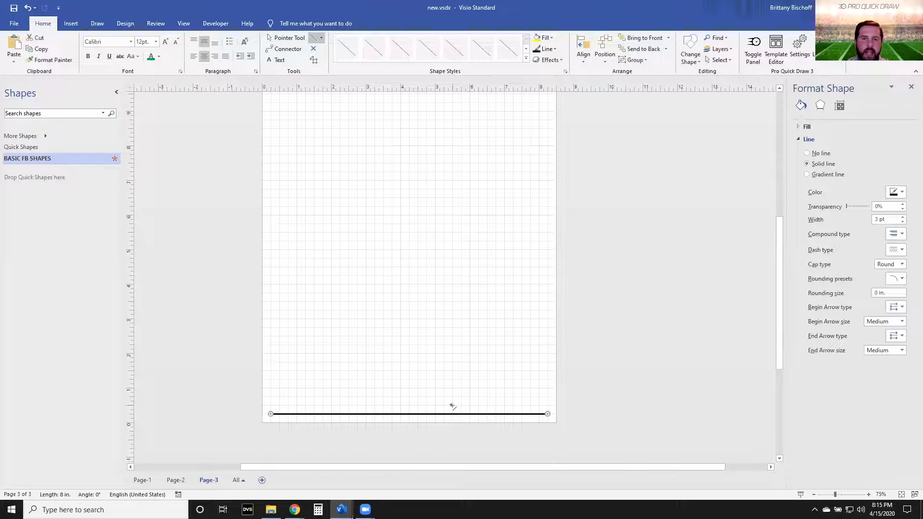
Step: Draw two vertical lines 10.5 in. long joining the ends of the top and bottom lines to close the page border
{"action": "scroll", "coordinate": [266, 121], "scroll_direction": "up", "scroll_amount": 10}
{"action": "mouse_move", "coordinate": [272, 112]}
{"action": "left_mouse_down"}
{"action": "mouse_move", "coordinate": [272, 449]}
{"action": "mouse_move", "coordinate": [269, 417]}
{"action": "mouse_move", "coordinate": [271, 429]}
{"action": "left_mouse_up"}
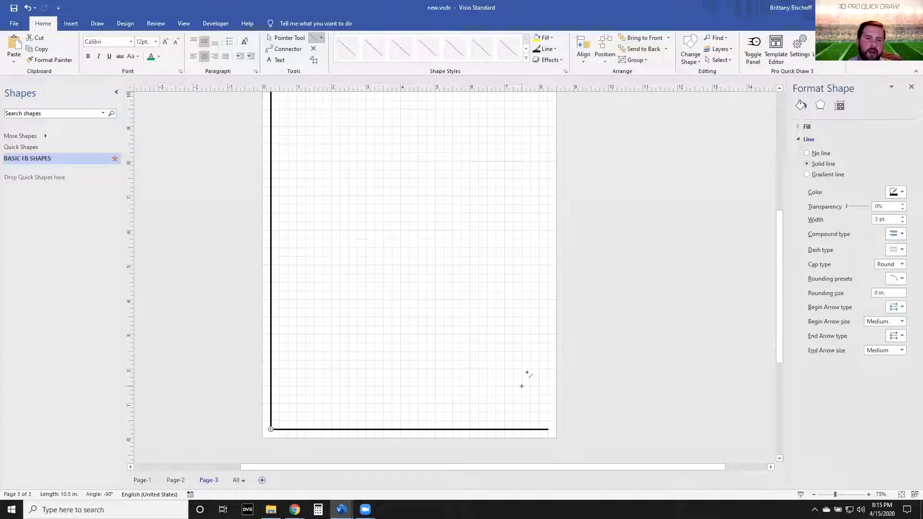
{"action": "scroll", "coordinate": [546, 221], "scroll_direction": "up", "scroll_amount": 5}
{"action": "left_click_drag", "start_coordinate": [549, 193], "coordinate": [548, 430]}
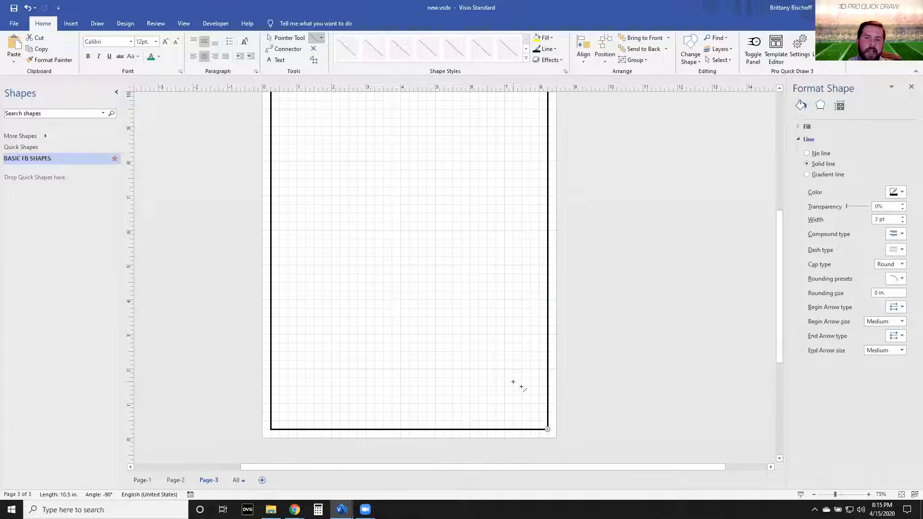
{"action": "scroll", "coordinate": [558, 271], "scroll_direction": "up", "scroll_amount": 5}
{"action": "scroll", "coordinate": [552, 272], "scroll_direction": "down", "scroll_amount": 3}
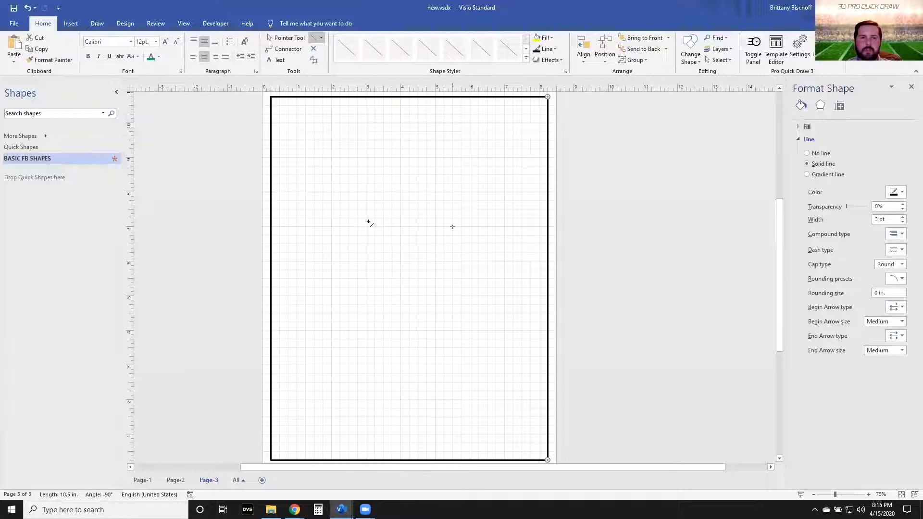
Step: Draw a horizontal line 8 in. long across the border at the 7.5 in. ruler mark and deselect it
{"action": "left_click_drag", "start_coordinate": [270, 210], "coordinate": [548, 209]}
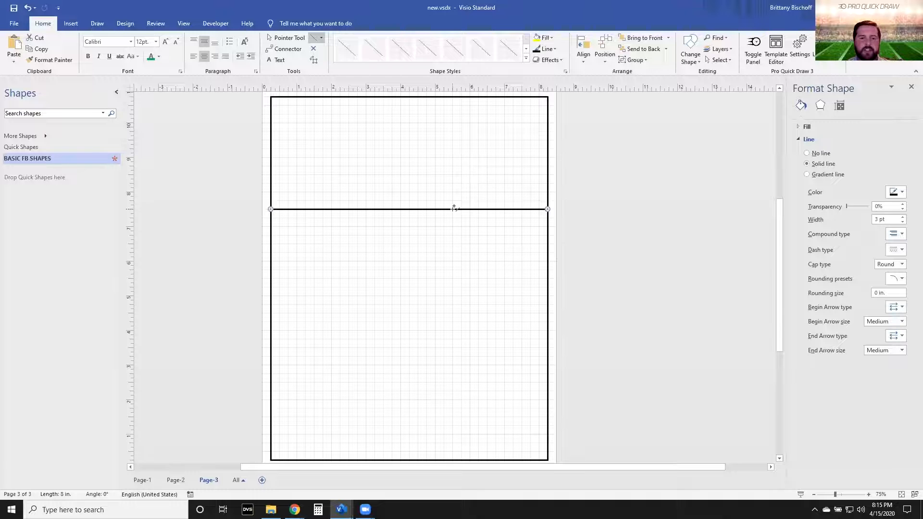
{"action": "key", "text": "ctrl+1"}
{"action": "left_click", "coordinate": [403, 234]}
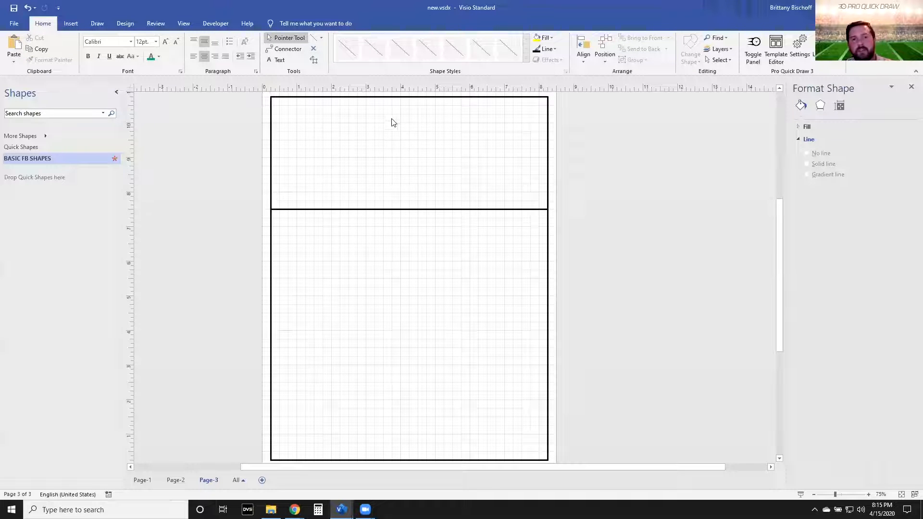
Step: Distribute the top, middle and bottom horizontal lines vertically so they are evenly spaced, and clear the selection
{"action": "left_click", "coordinate": [396, 96]}
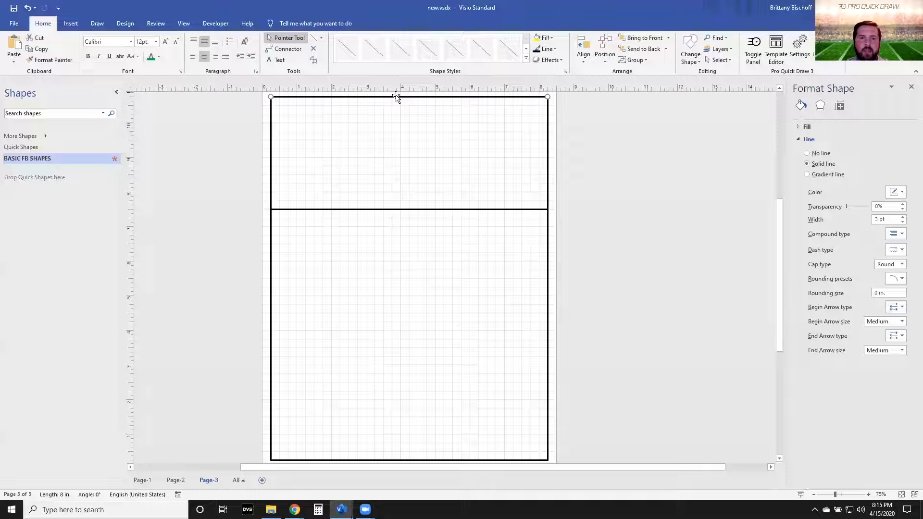
{"action": "left_click", "coordinate": [392, 209], "text": "shift"}
{"action": "left_click", "coordinate": [367, 460], "text": "shift"}
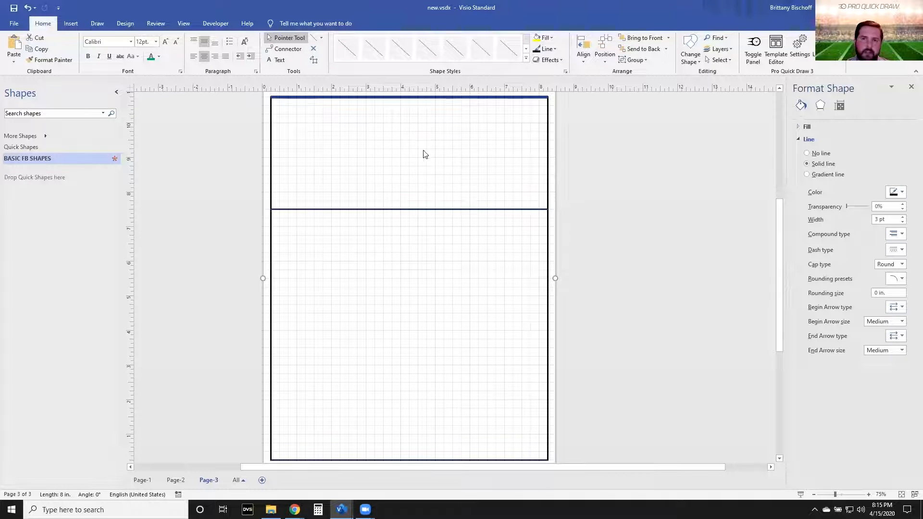
{"action": "left_click", "coordinate": [600, 49]}
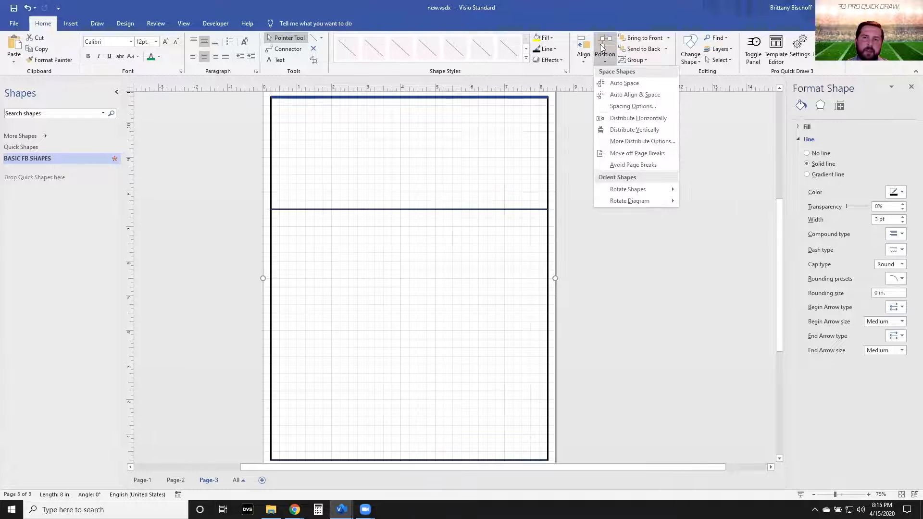
{"action": "left_click", "coordinate": [633, 129]}
{"action": "left_click", "coordinate": [587, 251]}
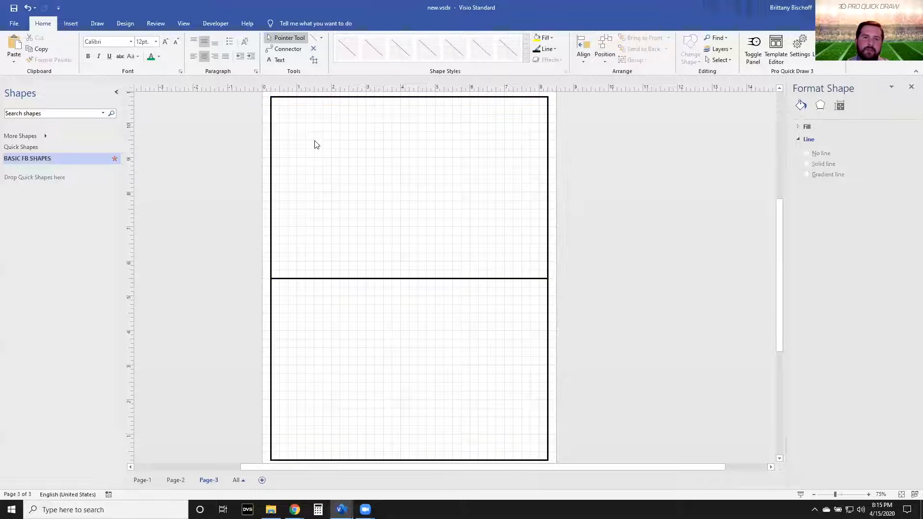
{"action": "left_click_drag", "start_coordinate": [309, 331], "coordinate": [498, 422]}
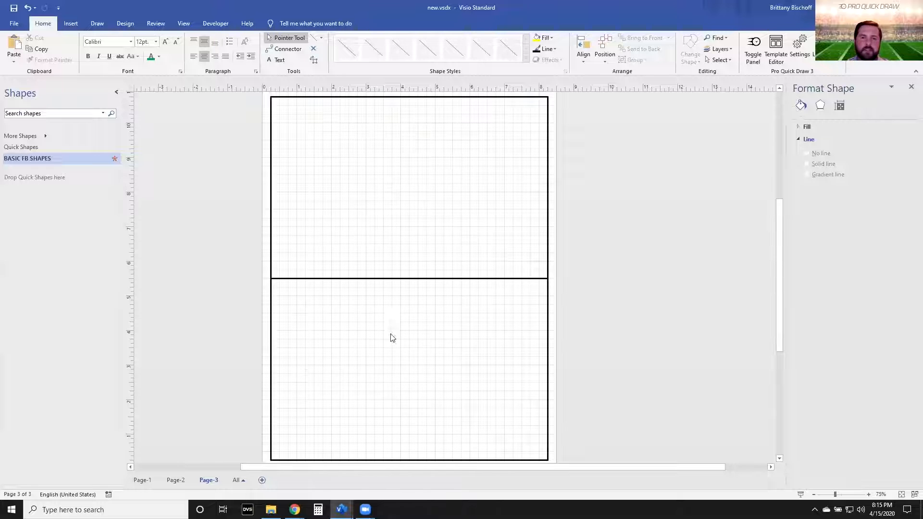
{"action": "left_click_drag", "start_coordinate": [302, 127], "coordinate": [490, 242]}
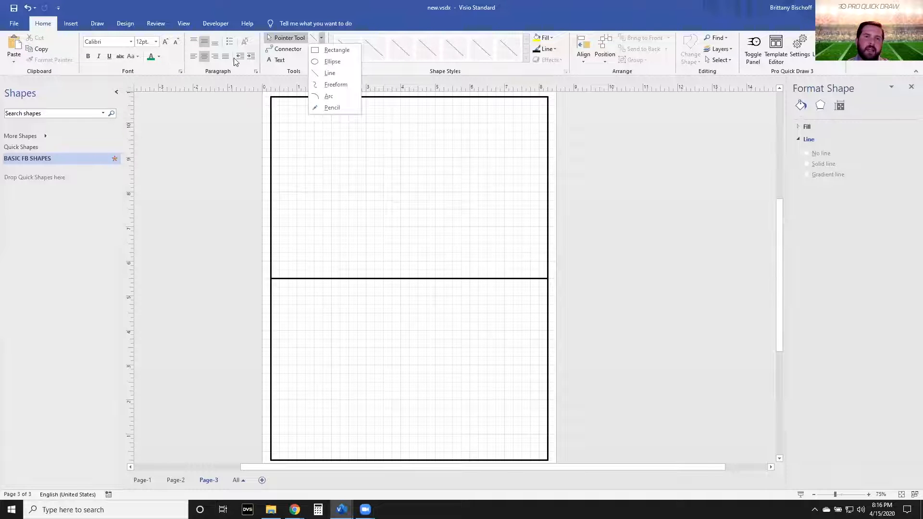
Step: Draw a rectangle 8 in. wide and 0.5 in. high along the border's top edge, labelled TITLE AREA
{"action": "left_click", "coordinate": [339, 51]}
{"action": "scroll", "coordinate": [288, 107], "scroll_direction": "up", "scroll_amount": 3}
{"action": "left_click_drag", "start_coordinate": [265, 125], "coordinate": [748, 154]}
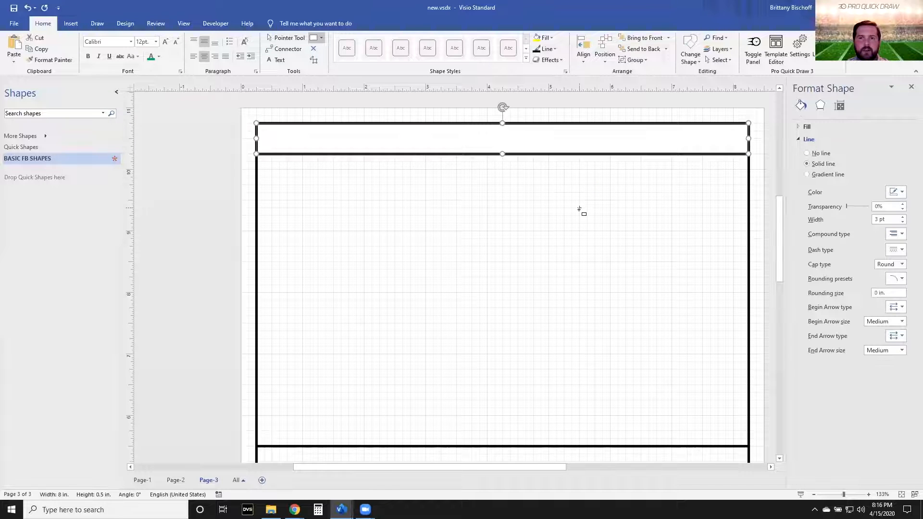
{"action": "type", "text": "TITLE AREA"}
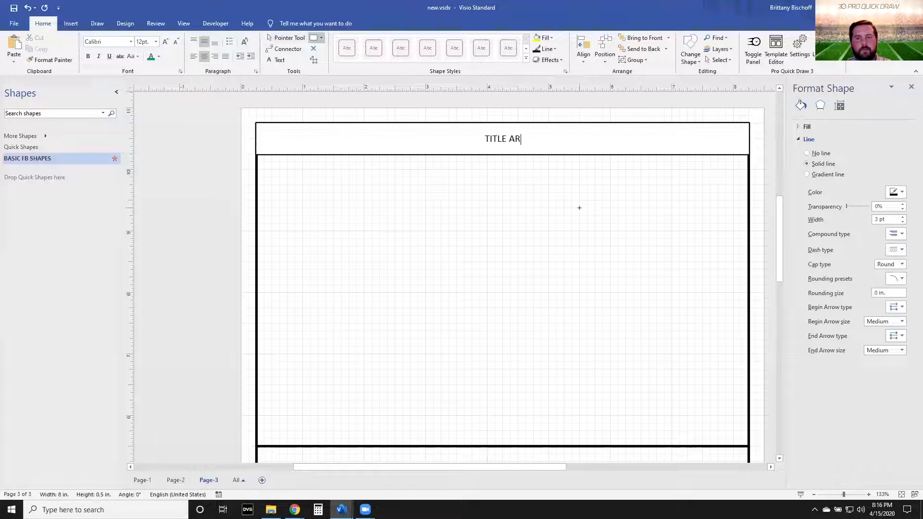
{"action": "left_click", "coordinate": [580, 211]}
Step: Enlarge the TITLE AREA text to 24 pt and deselect the rectangle
{"action": "key", "text": "ctrl+1"}
{"action": "key", "text": "ctrl+shift+period"}
{"action": "key", "text": "ctrl+shift+period"}
{"action": "key", "text": "ctrl+shift+period"}
{"action": "key", "text": "ctrl+shift+period"}
{"action": "key", "text": "ctrl+shift+period"}
{"action": "key", "text": "ctrl+shift+period"}
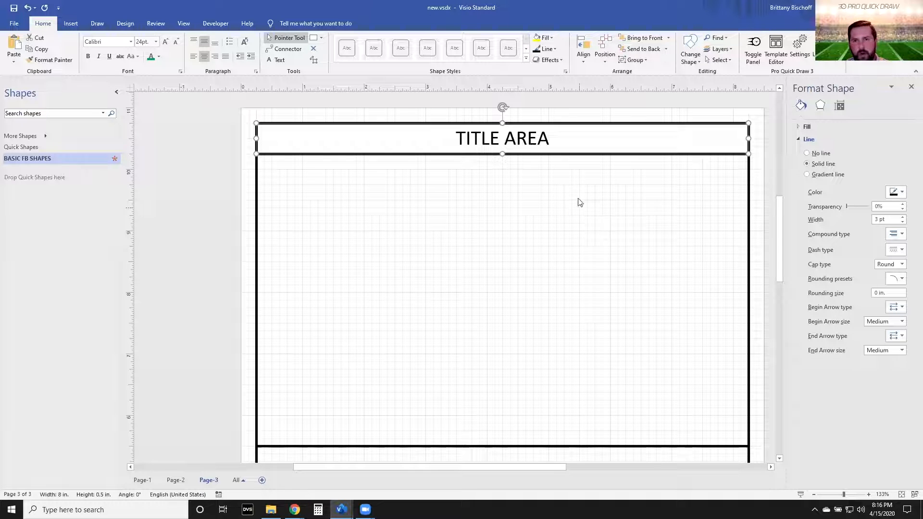
{"action": "left_click", "coordinate": [475, 200]}
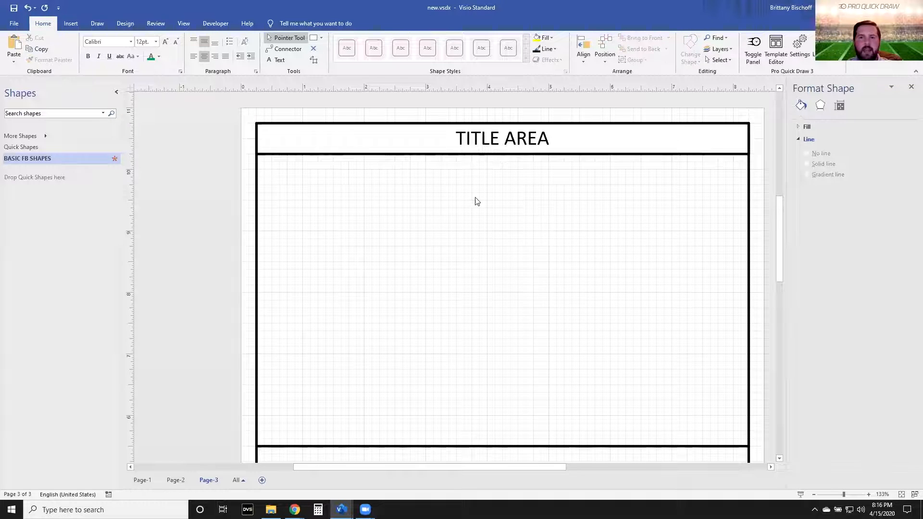
Step: Copy the TITLE AREA rectangle straight down so the duplicate sits directly beneath the middle dividing line
{"action": "scroll", "coordinate": [475, 200], "scroll_direction": "down", "scroll_amount": 3}
{"action": "left_click", "coordinate": [476, 165]}
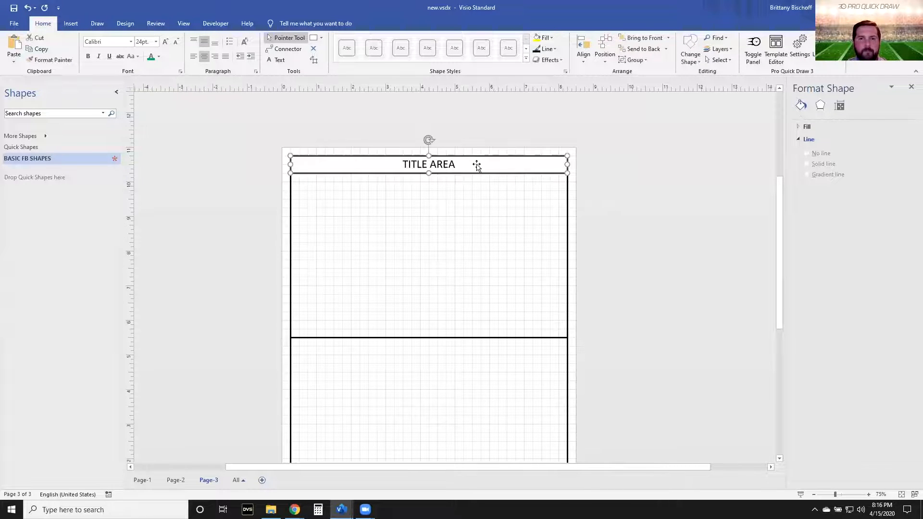
{"action": "scroll", "coordinate": [429, 190], "scroll_direction": "up", "scroll_amount": 1}
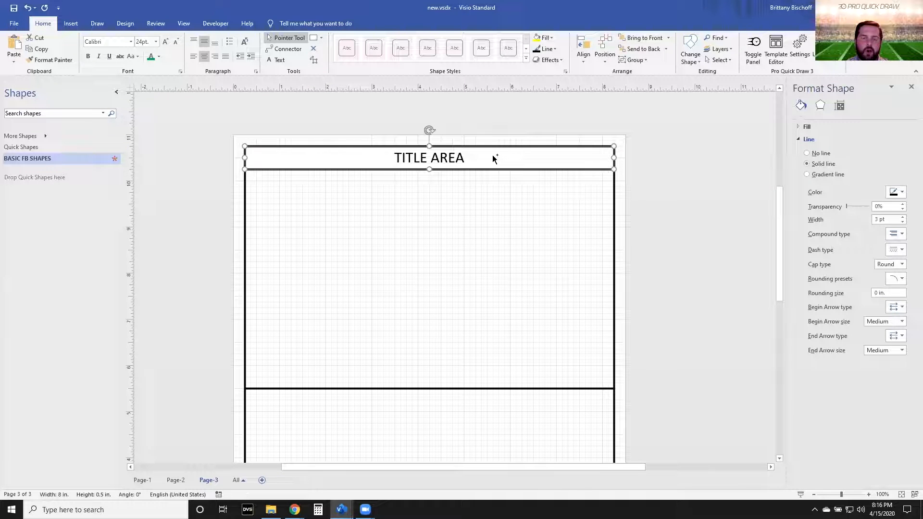
{"action": "left_click_drag", "start_coordinate": [494, 159], "coordinate": [495, 397]}
{"action": "left_click", "coordinate": [495, 336]}
{"action": "scroll", "coordinate": [496, 339], "scroll_direction": "down", "scroll_amount": 1}
Step: Append "- PLAY 1" to the text of the title rectangle at the page's top edge
{"action": "left_click", "coordinate": [464, 201]}
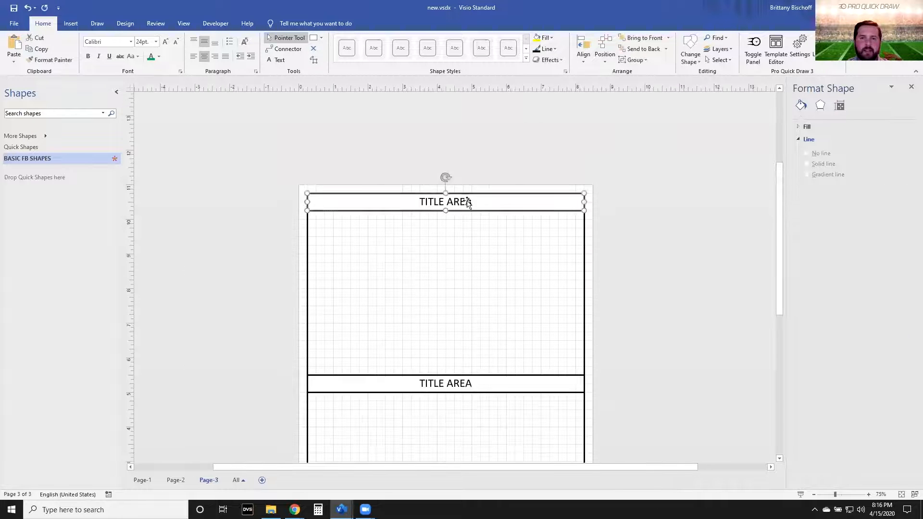
{"action": "left_click", "coordinate": [465, 201]}
{"action": "type", "text": "- PLAY 1"}
{"action": "left_click", "coordinate": [533, 282]}
Step: Append "– PLAY 2" to the text of the title rectangle under the middle line
{"action": "scroll", "coordinate": [491, 265], "scroll_direction": "down", "scroll_amount": 2}
{"action": "left_click", "coordinate": [491, 266]}
{"action": "left_click", "coordinate": [510, 263]}
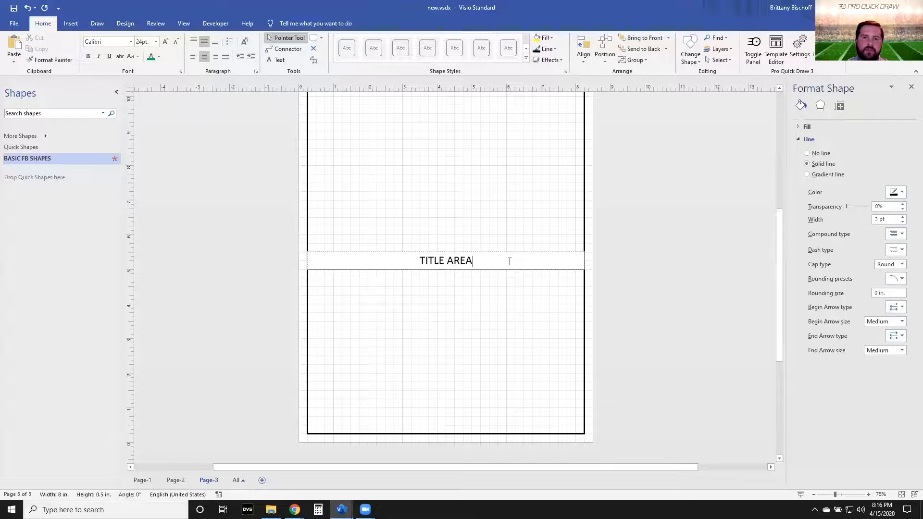
{"action": "type", "text": "- PLAY 2"}
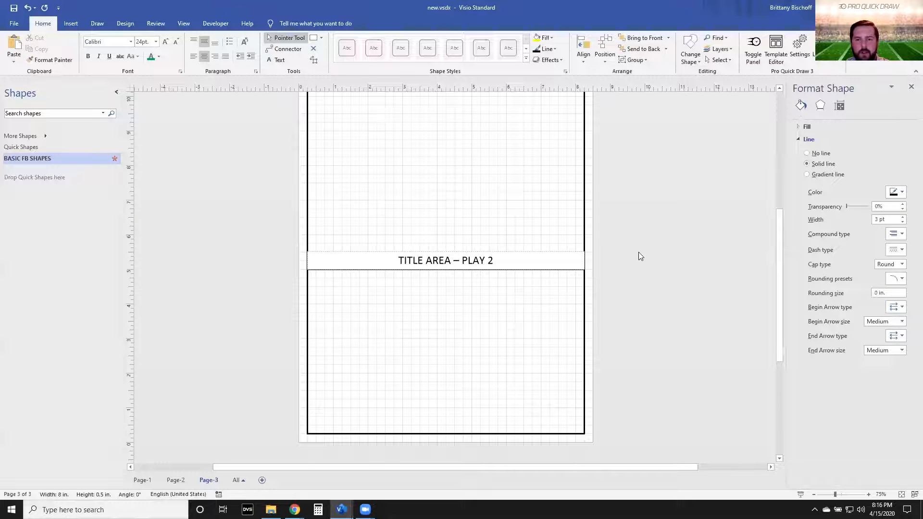
{"action": "left_click", "coordinate": [638, 255]}
Step: Add the whole two-play layout to the BASIC FB SHAPES stencil as a master named "2 UP TEMPLATE"
{"action": "scroll", "coordinate": [592, 262], "scroll_direction": "up", "scroll_amount": 1}
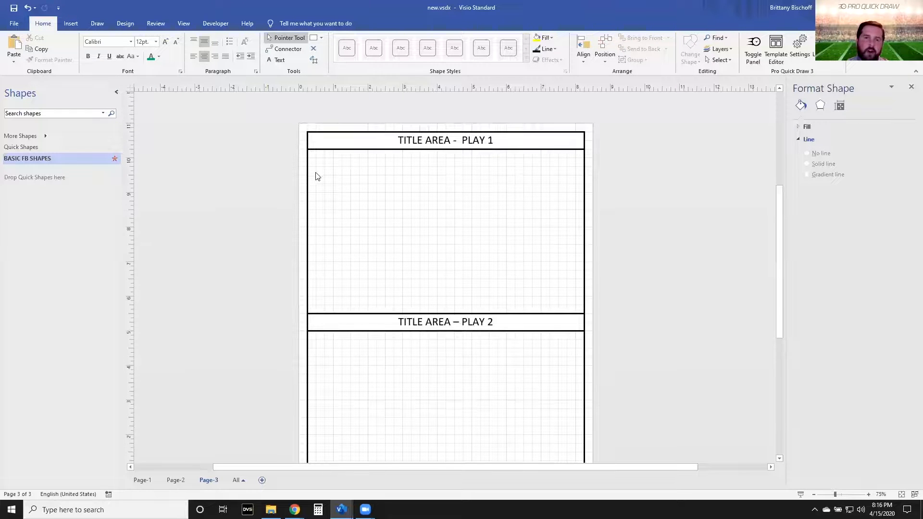
{"action": "scroll", "coordinate": [334, 304], "scroll_direction": "down", "scroll_amount": 2}
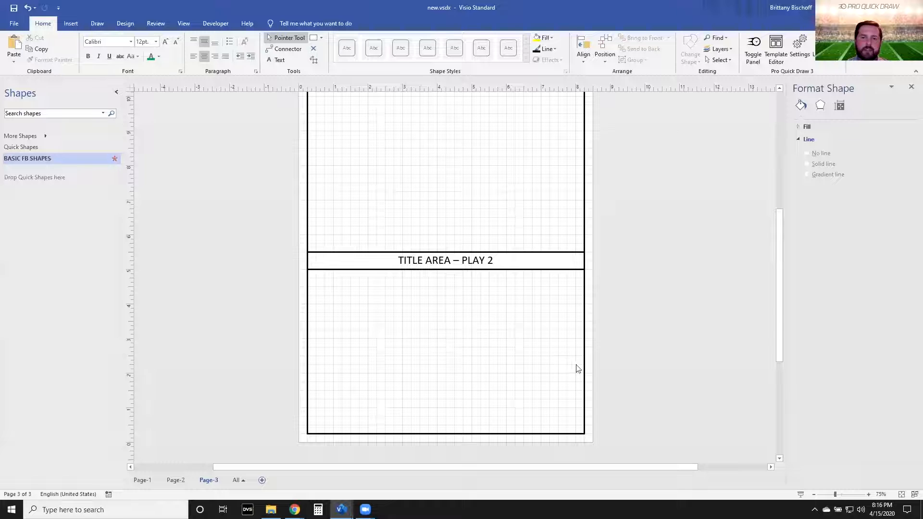
{"action": "scroll", "coordinate": [475, 332], "scroll_direction": "down", "scroll_amount": 1}
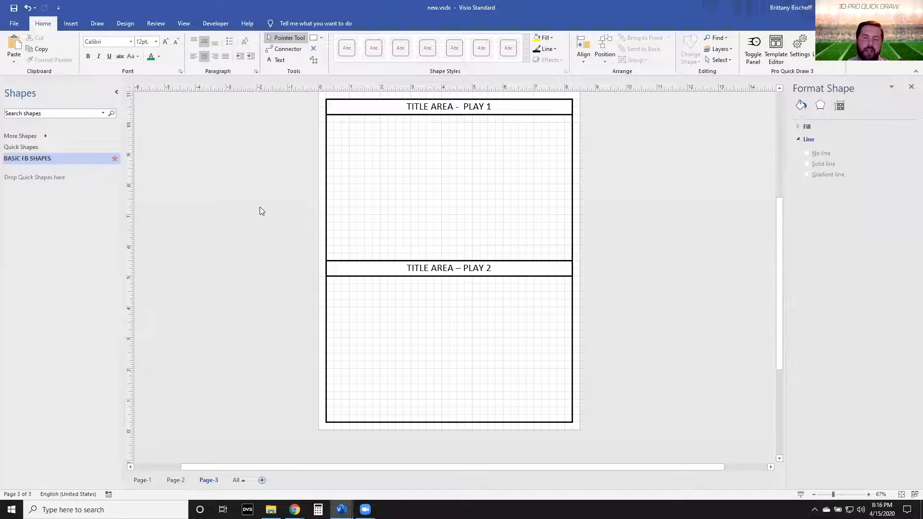
{"action": "key", "text": "ctrl+a"}
{"action": "scroll", "coordinate": [432, 164], "scroll_direction": "up", "scroll_amount": 1}
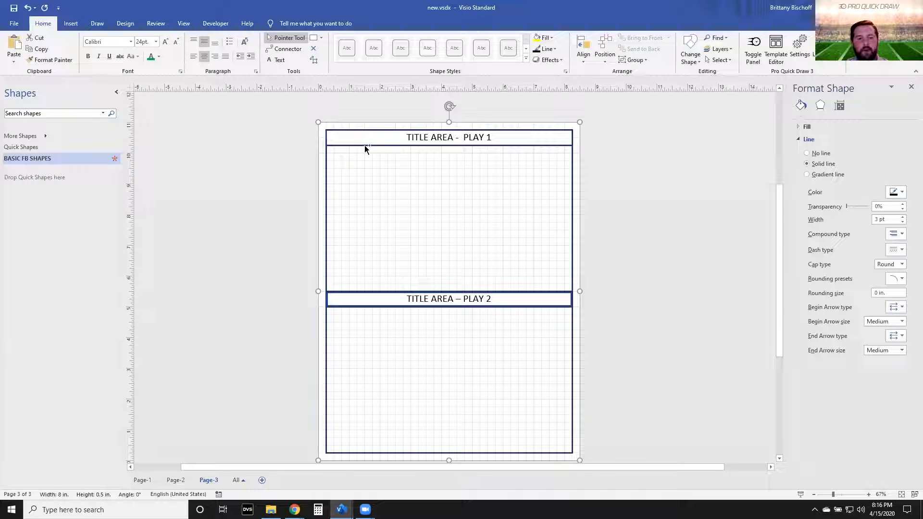
{"action": "left_click_drag", "start_coordinate": [384, 136], "coordinate": [35, 179]}
{"action": "left_click", "coordinate": [32, 181]}
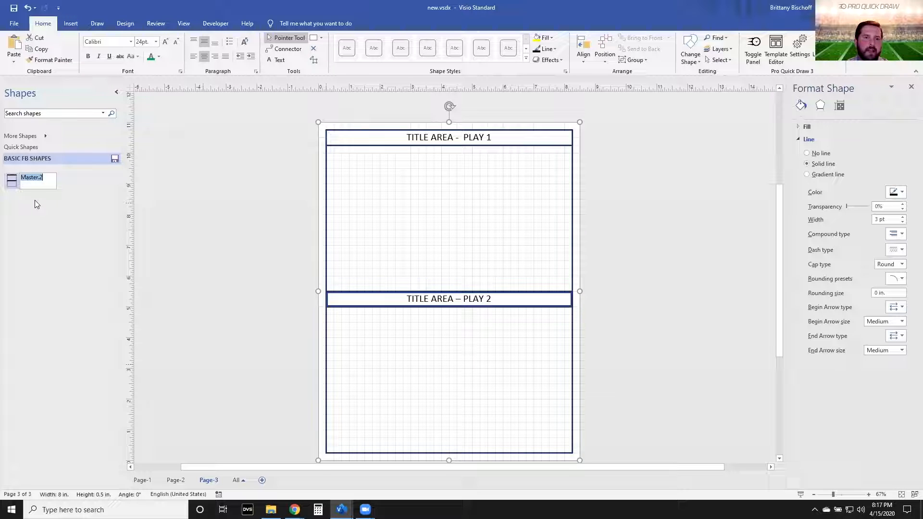
{"action": "type", "text": "2 UP TEMPLATE"}
{"action": "key", "text": "Return"}
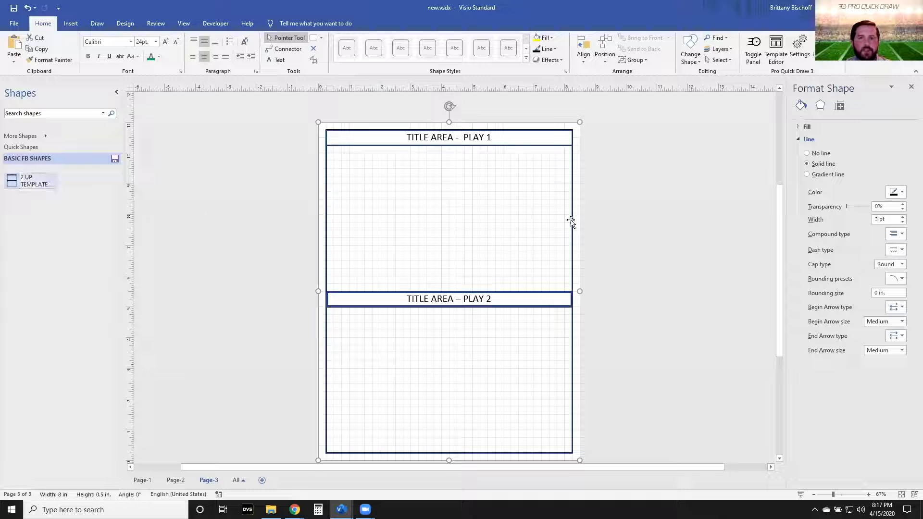
Step: Delete the original layout from the page and place the 2 UP TEMPLATE master centred in its place
{"action": "left_click", "coordinate": [447, 206]}
{"action": "left_click", "coordinate": [428, 245]}
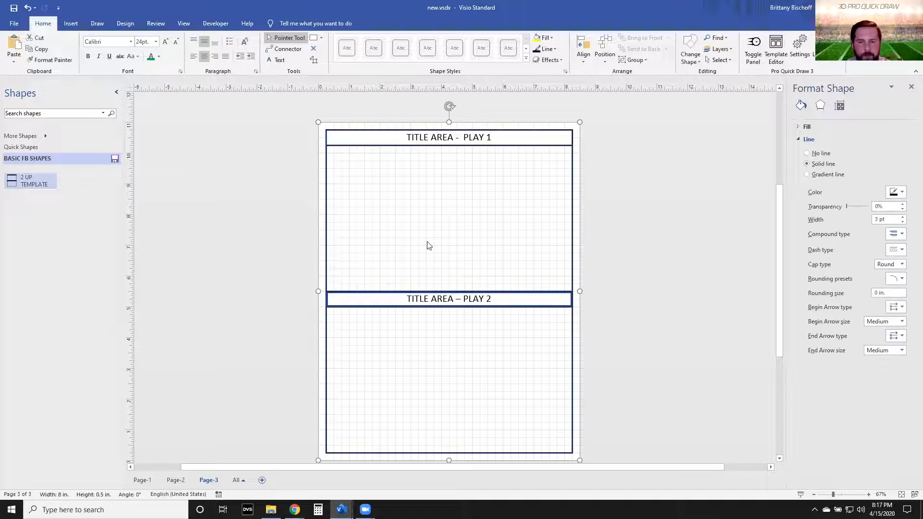
{"action": "key", "text": "Delete"}
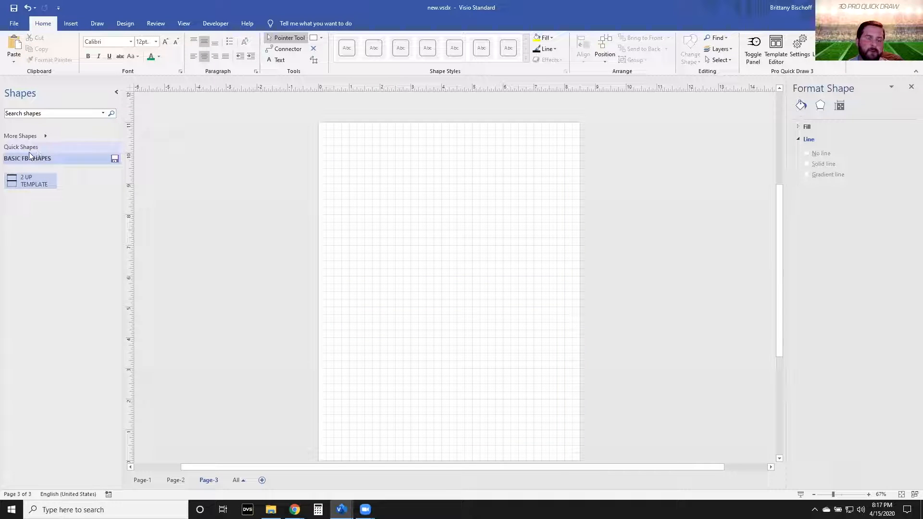
{"action": "left_click_drag", "start_coordinate": [22, 181], "coordinate": [449, 295]}
{"action": "left_click", "coordinate": [643, 262]}
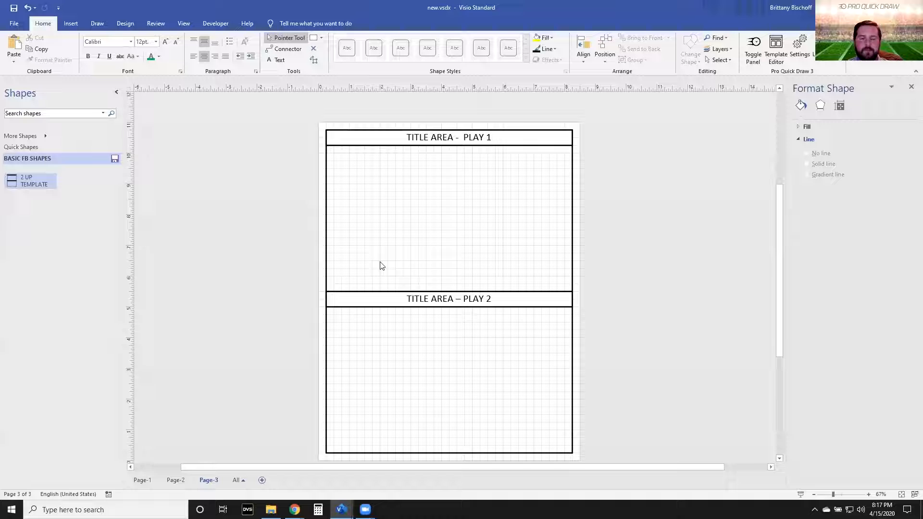
Step: Try moving the placed template 2 in. to the left as one group, and undo the move
{"action": "left_click", "coordinate": [374, 306]}
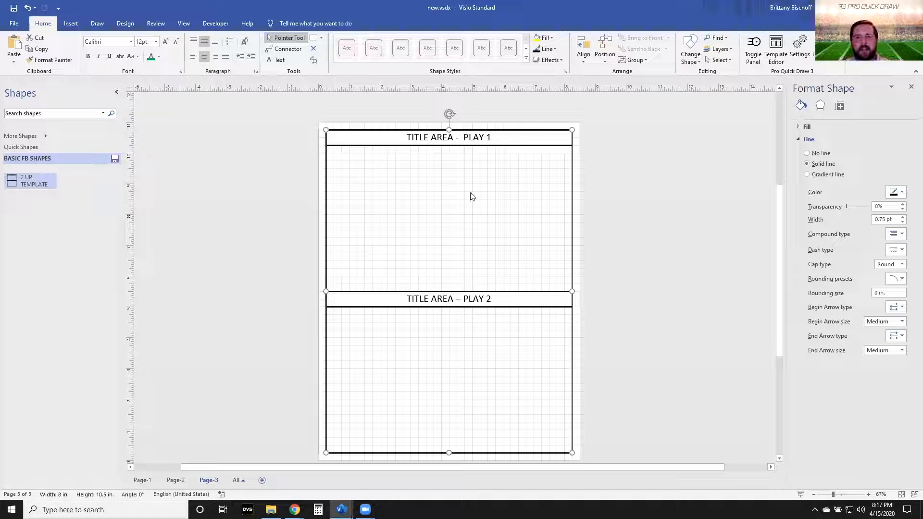
{"action": "left_click_drag", "start_coordinate": [523, 141], "coordinate": [465, 137]}
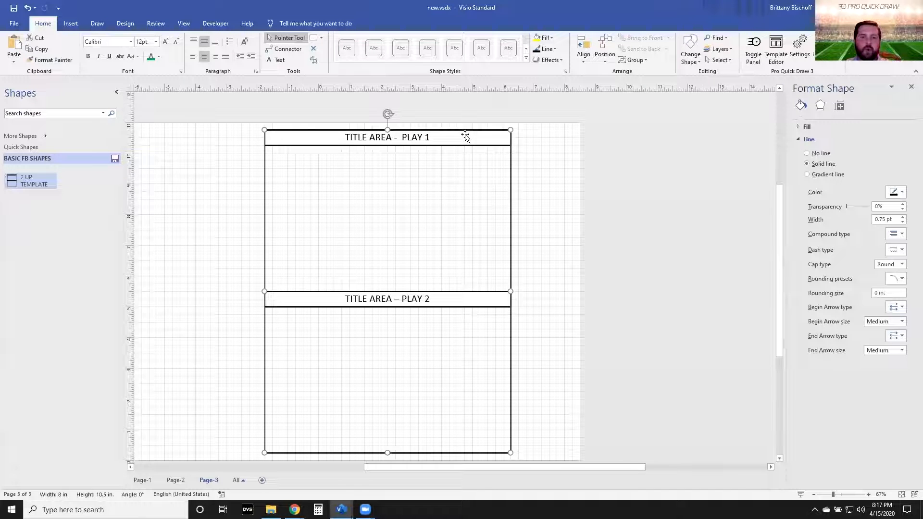
{"action": "key", "text": "ctrl+z"}
{"action": "left_click", "coordinate": [482, 227]}
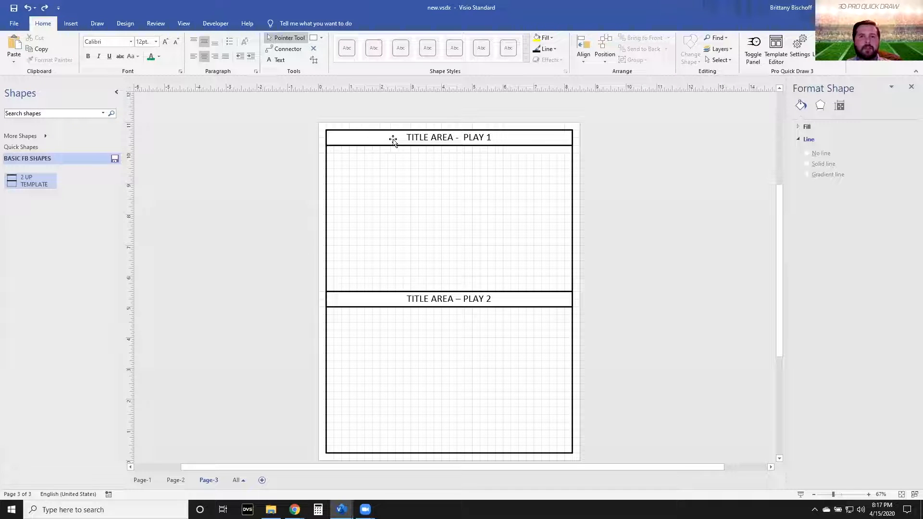
Step: Ungroup the placed template, accepting that its link to the master is severed
{"action": "left_click", "coordinate": [469, 140]}
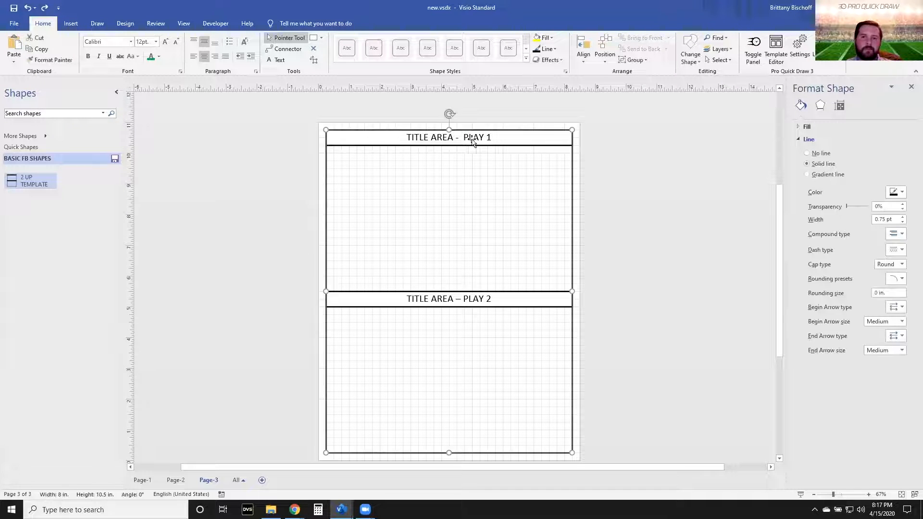
{"action": "left_click", "coordinate": [643, 62]}
{"action": "left_click", "coordinate": [642, 85]}
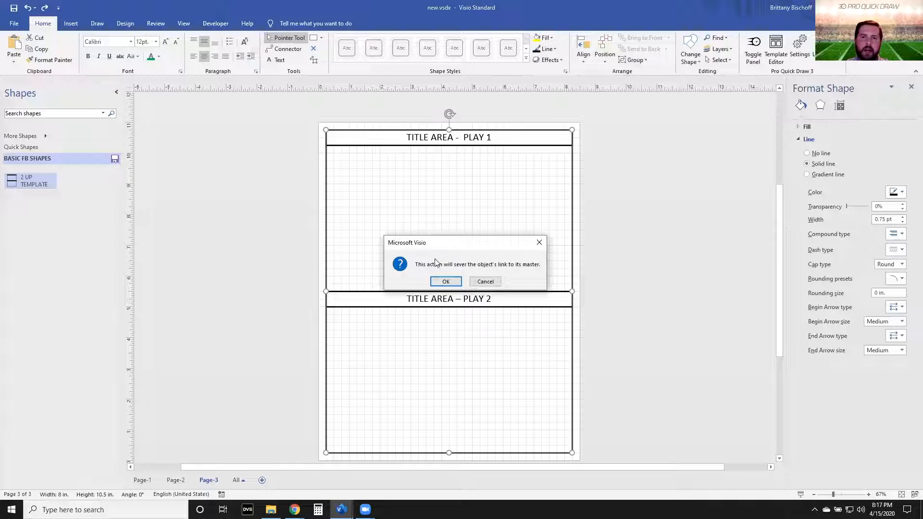
{"action": "left_click", "coordinate": [446, 281]}
Step: Delete the PLAY 1 and PLAY 2 title rectangles, leaving only the border and dividing lines
{"action": "left_click", "coordinate": [481, 138]}
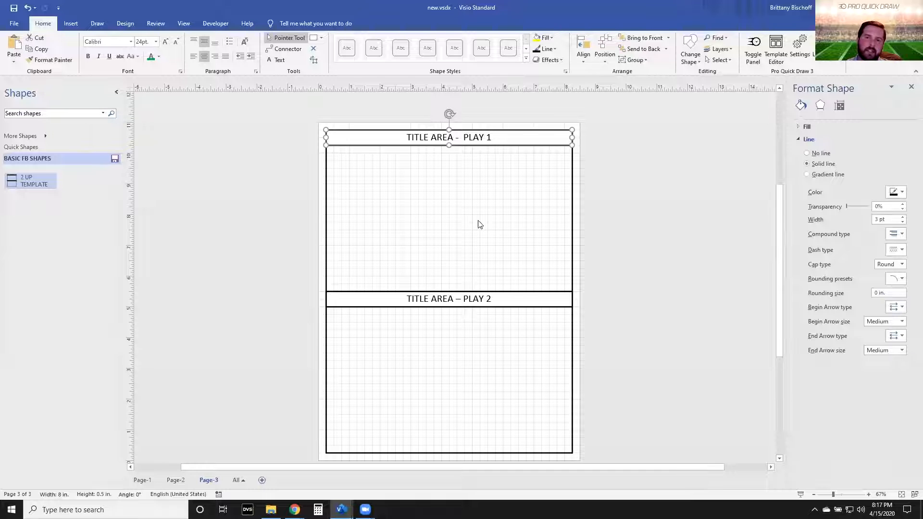
{"action": "key", "text": "Delete"}
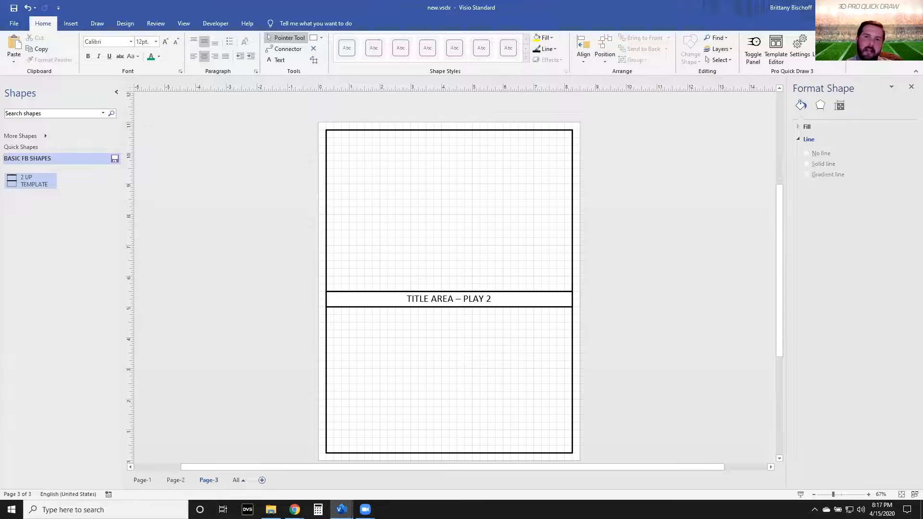
{"action": "left_click", "coordinate": [457, 299]}
{"action": "key", "text": "Delete"}
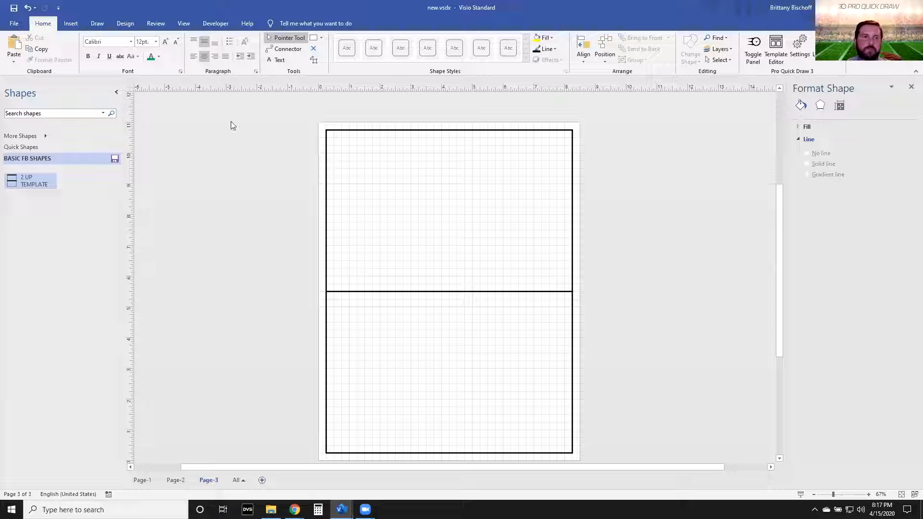
Step: Change the orientation of Page-3 to landscape
{"action": "left_click", "coordinate": [127, 25]}
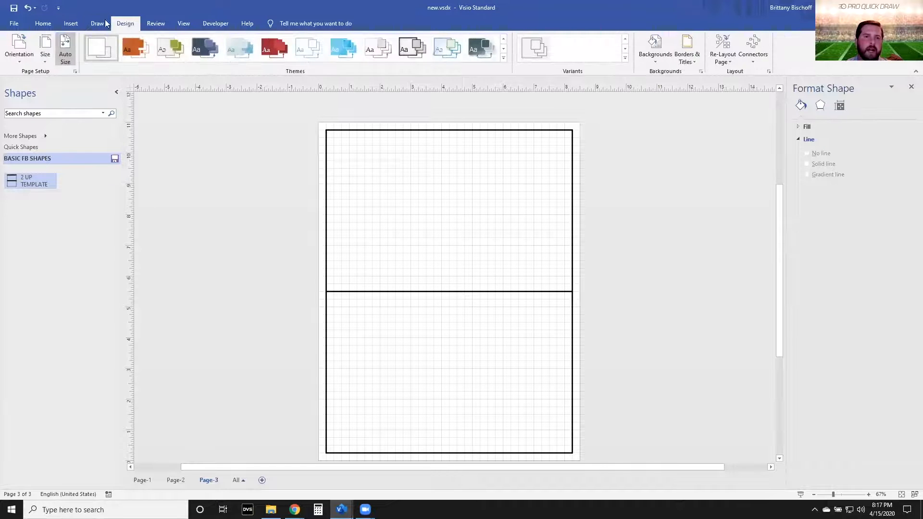
{"action": "left_click", "coordinate": [20, 48]}
{"action": "left_click", "coordinate": [37, 102]}
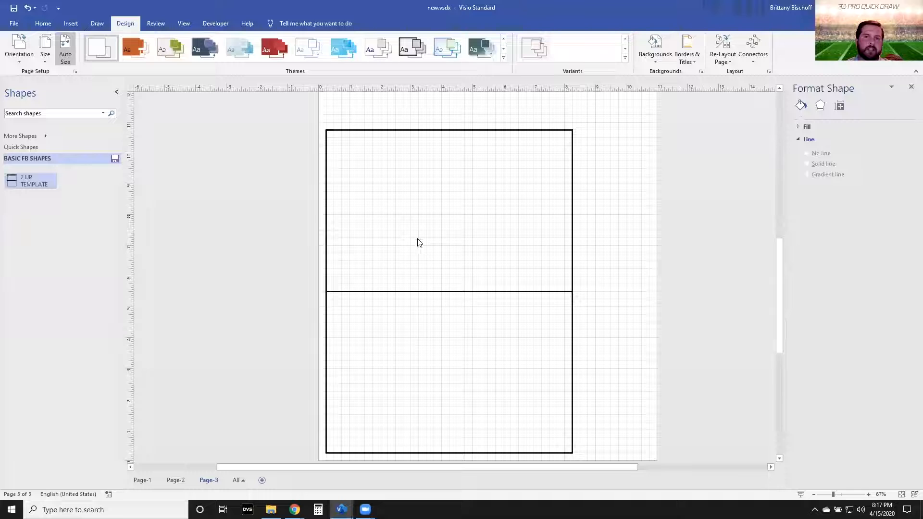
{"action": "scroll", "coordinate": [339, 140], "scroll_direction": "down", "scroll_amount": 1}
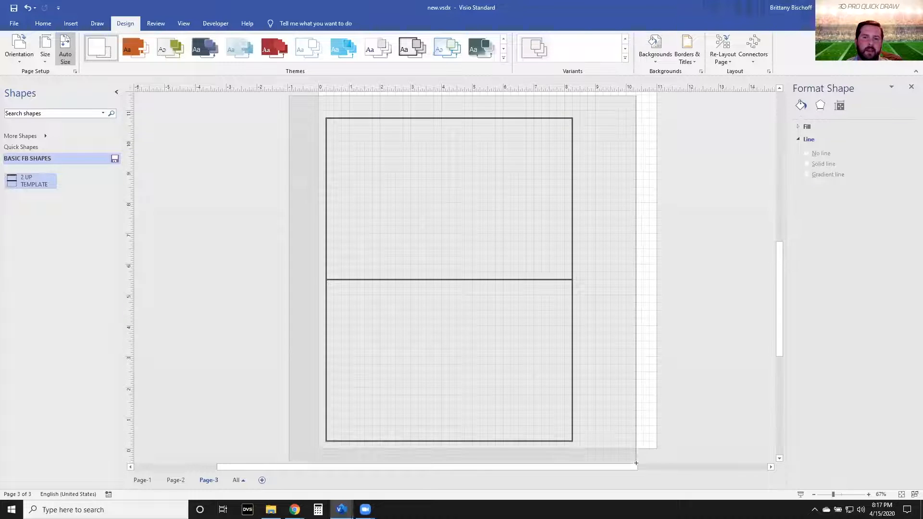
Step: Rotate the selected border and dividing line 90 degrees clockwise and move them to fit inside the landscape page
{"action": "left_click", "coordinate": [567, 247]}
{"action": "scroll", "coordinate": [609, 315], "scroll_direction": "up", "scroll_amount": 1}
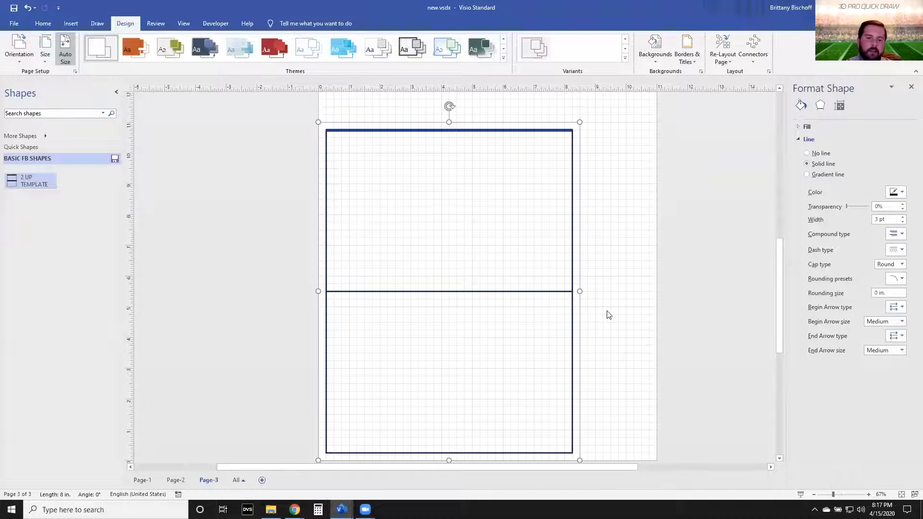
{"action": "key", "text": "ctrl+r"}
{"action": "scroll", "coordinate": [527, 259], "scroll_direction": "down", "scroll_amount": 2}
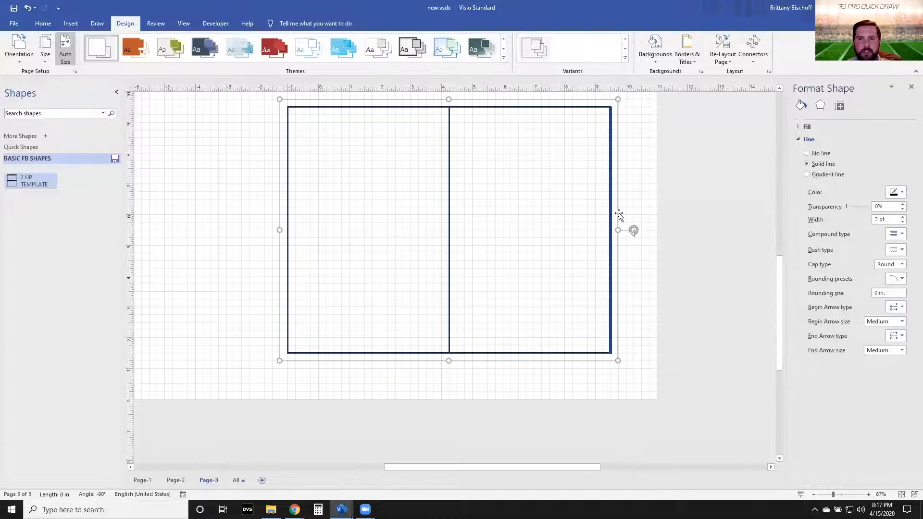
{"action": "left_click_drag", "start_coordinate": [616, 251], "coordinate": [648, 258]}
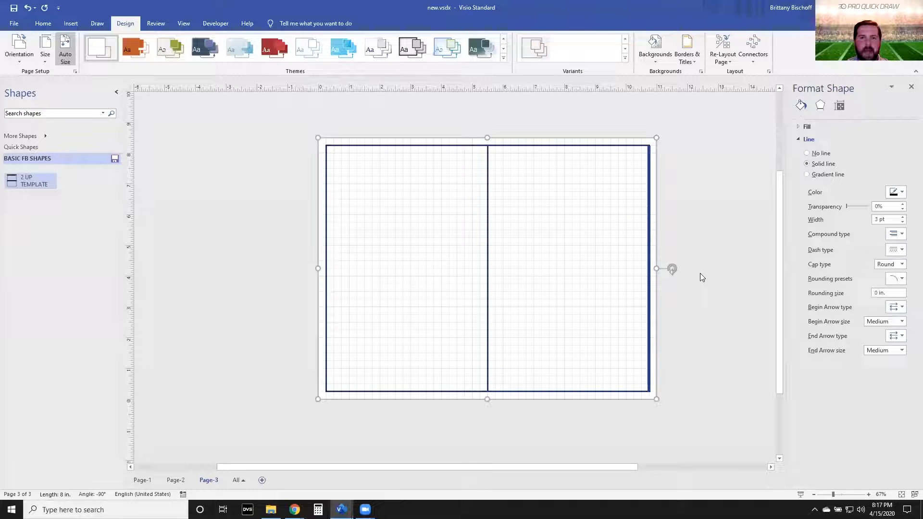
{"action": "left_click", "coordinate": [398, 176]}
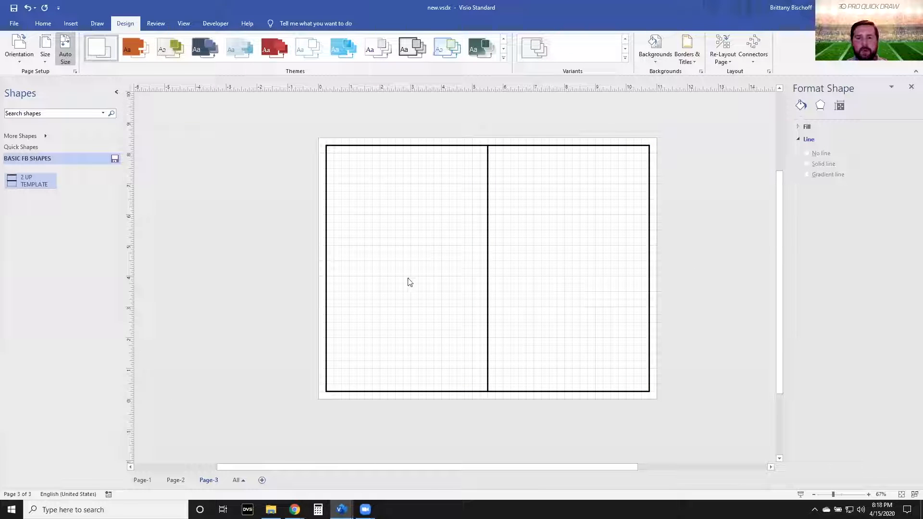
Step: Draw a horizontal line about 10.5 in. long across the middle of the page, from the left border to the right border
{"action": "key", "text": "ctrl+6"}
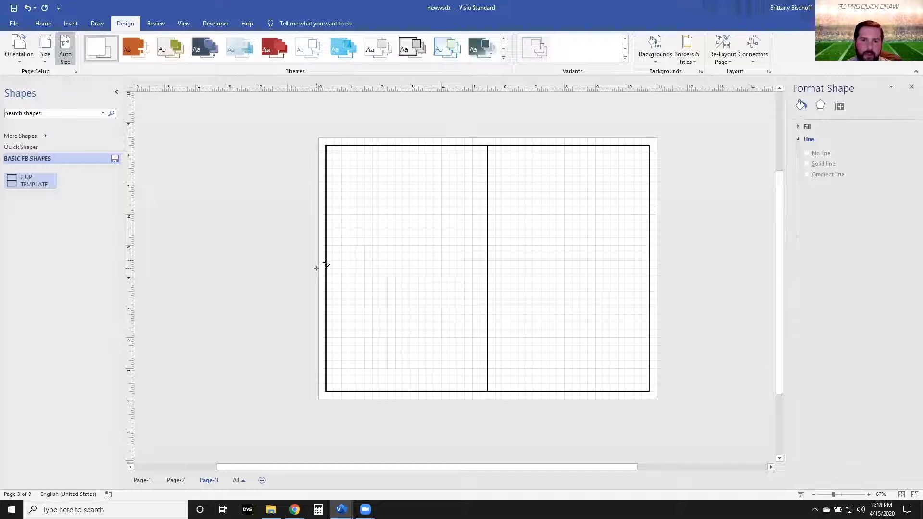
{"action": "left_click_drag", "start_coordinate": [326, 260], "coordinate": [649, 260]}
{"action": "key", "text": "ctrl+1"}
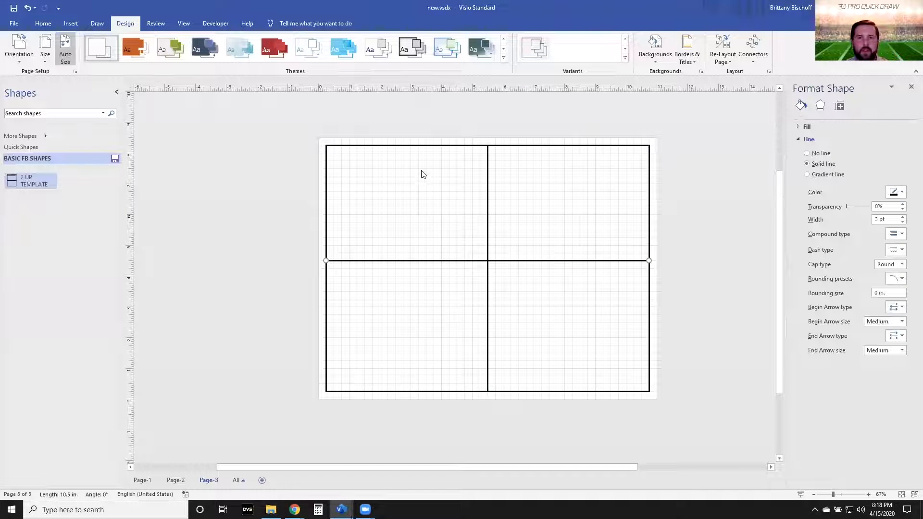
Step: Distribute the top border, middle line and bottom border vertically so the rows are evenly spaced
{"action": "left_click", "coordinate": [428, 146]}
{"action": "left_click", "coordinate": [420, 260], "text": "shift"}
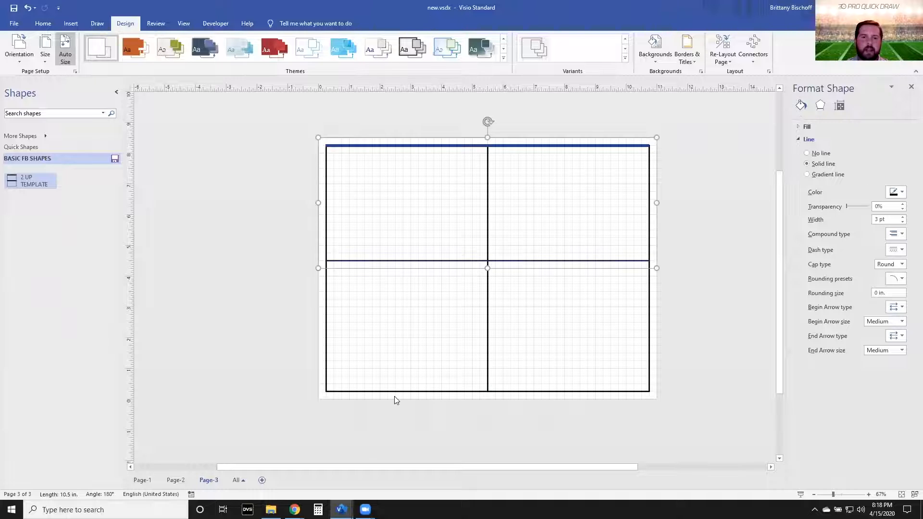
{"action": "left_click", "coordinate": [399, 391], "text": "shift"}
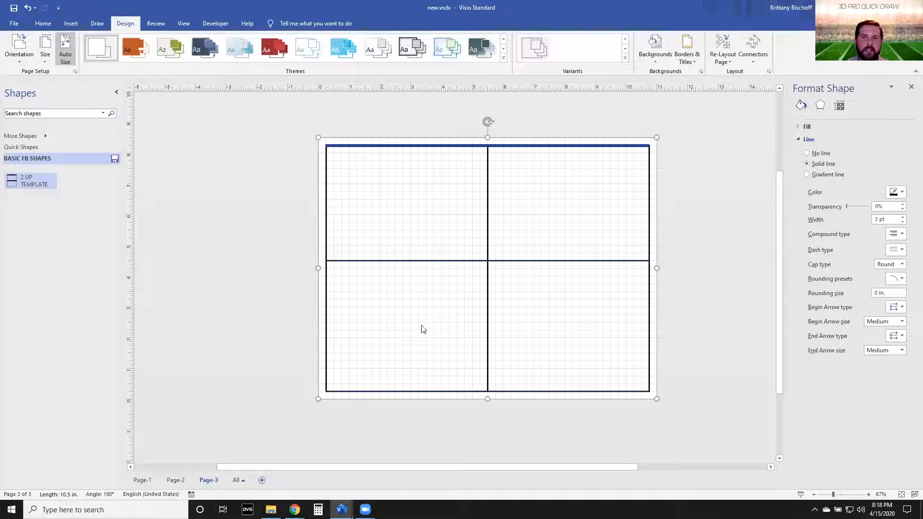
{"action": "left_click", "coordinate": [43, 23]}
{"action": "left_click", "coordinate": [605, 49]}
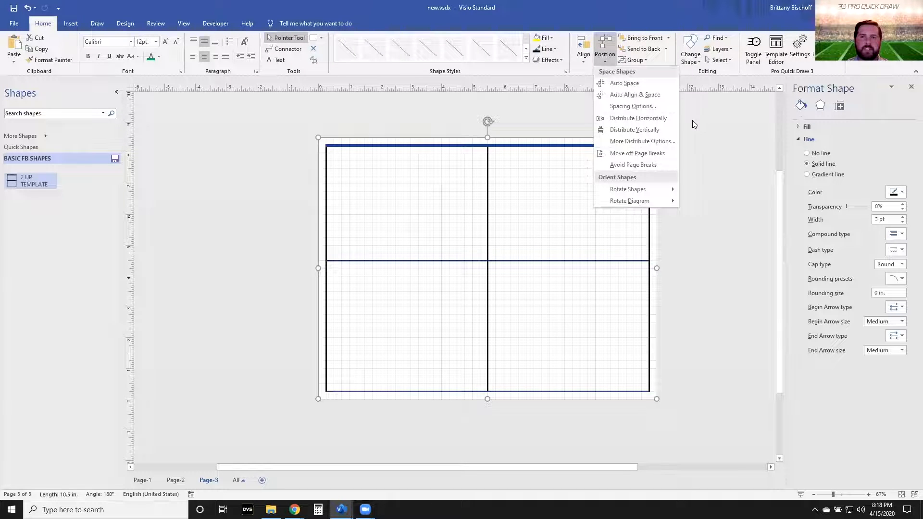
{"action": "left_click", "coordinate": [634, 129]}
{"action": "left_click", "coordinate": [495, 216]}
Step: Draw a title rectangle about 5.25 by 0.5 in. across the top of the upper-left cell, with the text TITLE AREA – PLAY 1
{"action": "scroll", "coordinate": [495, 217], "scroll_direction": "up", "scroll_amount": 1}
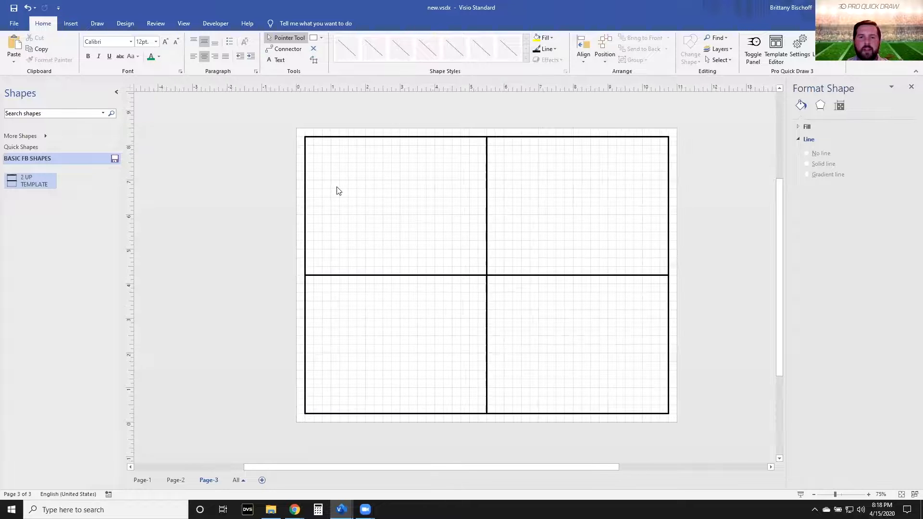
{"action": "left_click", "coordinate": [313, 38]}
{"action": "mouse_move", "coordinate": [305, 138]}
{"action": "left_mouse_down"}
{"action": "mouse_move", "coordinate": [449, 161]}
{"action": "mouse_move", "coordinate": [487, 153]}
{"action": "left_mouse_up"}
{"action": "type", "text": "TITL"}
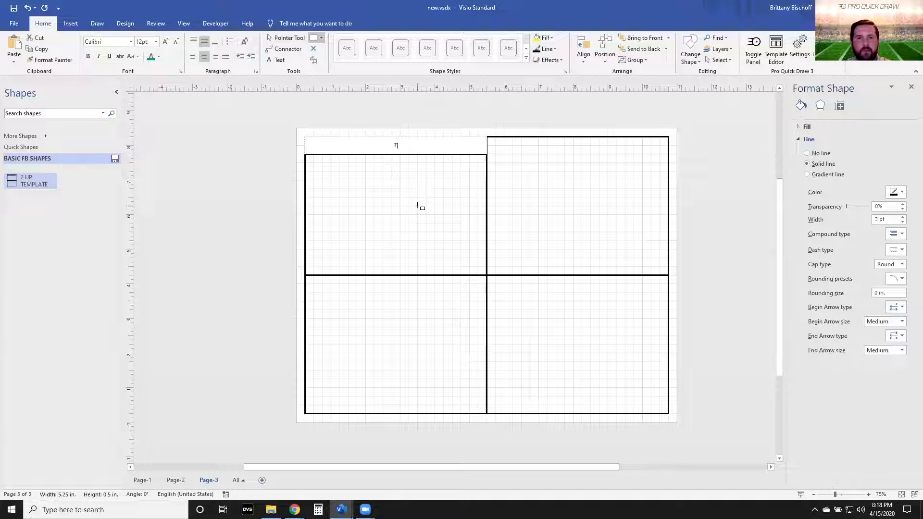
{"action": "type", "text": "E AREA – PLAY 1"}
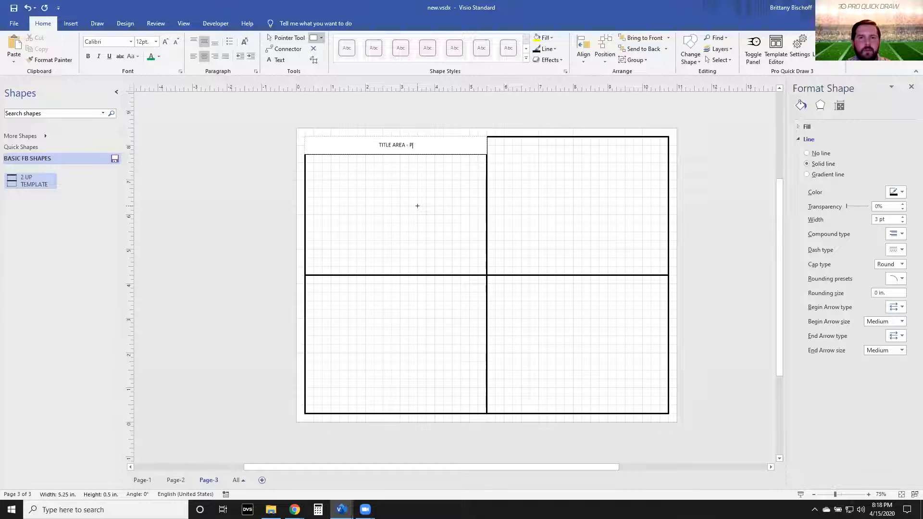
{"action": "key", "text": "Escape"}
{"action": "key", "text": "ctrl+1"}
{"action": "left_click", "coordinate": [448, 201]}
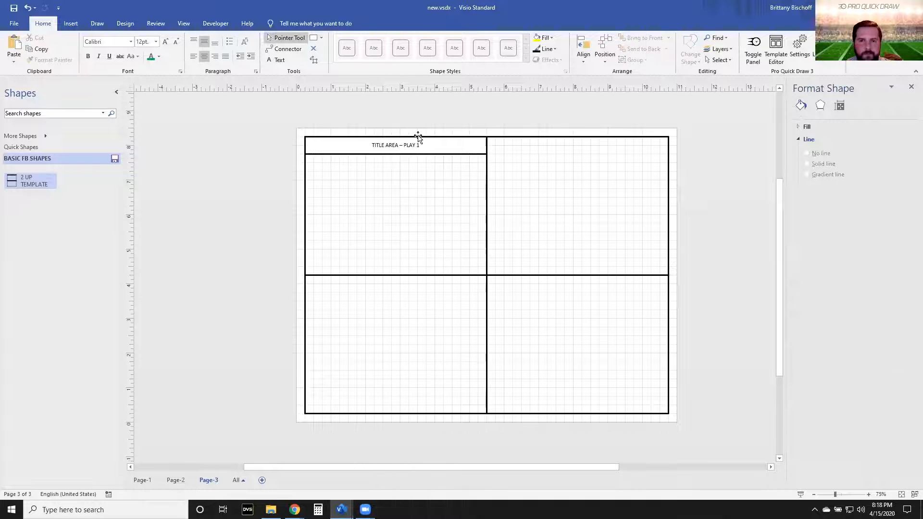
Step: Copy the title rectangle to the top of the upper-right cell and change its text to TITLE AREA – PLAY 2
{"action": "left_click", "coordinate": [404, 147]}
{"action": "left_click_drag", "start_coordinate": [404, 147], "coordinate": [585, 147]}
{"action": "double_click", "coordinate": [610, 151]}
{"action": "key", "text": "BackSpace"}
{"action": "type", "text": "2"}
{"action": "key", "text": "Escape"}
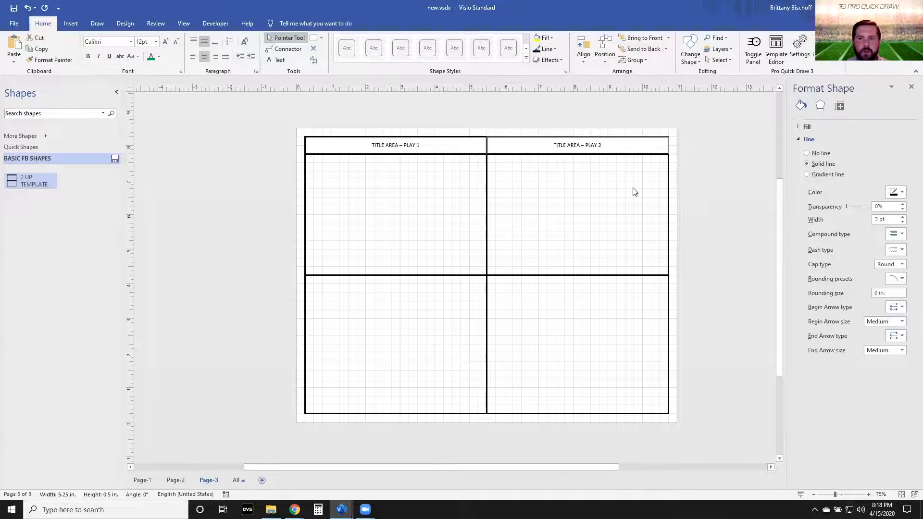
Step: Copy the title rectangle into both lower cells, labelling them TITLE AREA – PLAY 3 on the left and TITLE AREA – PLAY 4 on the right
{"action": "left_click_drag", "start_coordinate": [639, 149], "coordinate": [463, 282]}
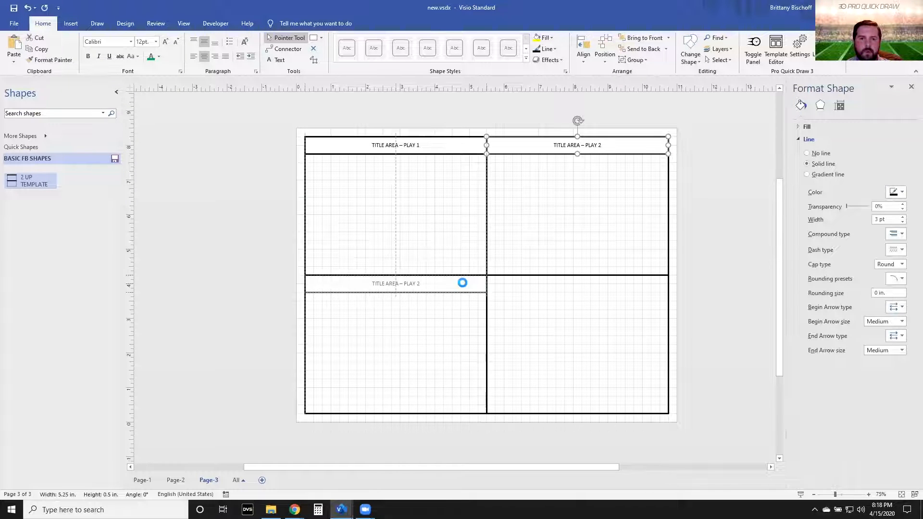
{"action": "double_click", "coordinate": [449, 286]}
{"action": "key", "text": "Right"}
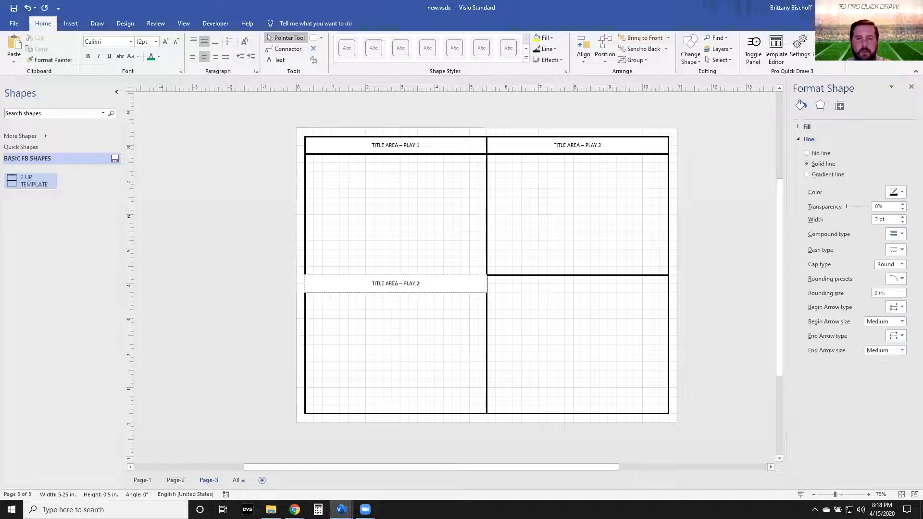
{"action": "left_click", "coordinate": [407, 359]}
{"action": "left_click_drag", "start_coordinate": [404, 292], "coordinate": [581, 290]}
{"action": "double_click", "coordinate": [608, 286]}
{"action": "key", "text": "Right"}
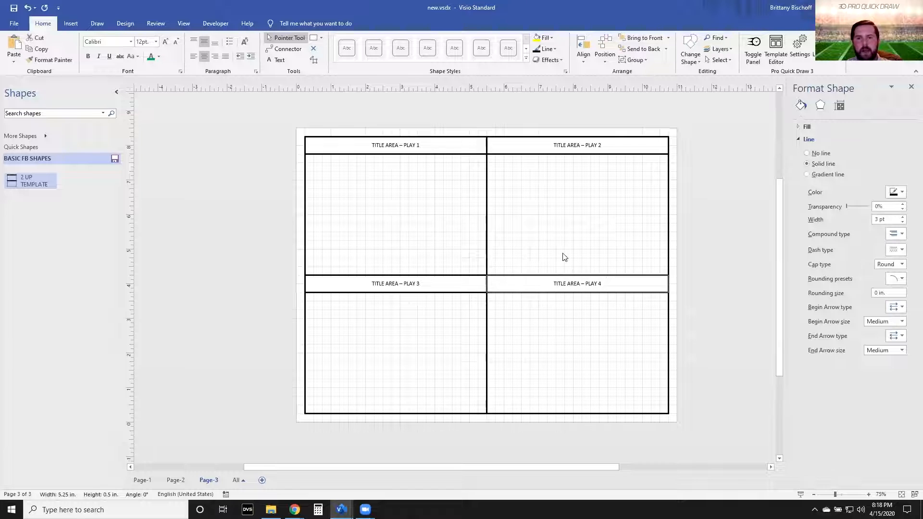
{"action": "left_click", "coordinate": [448, 211]}
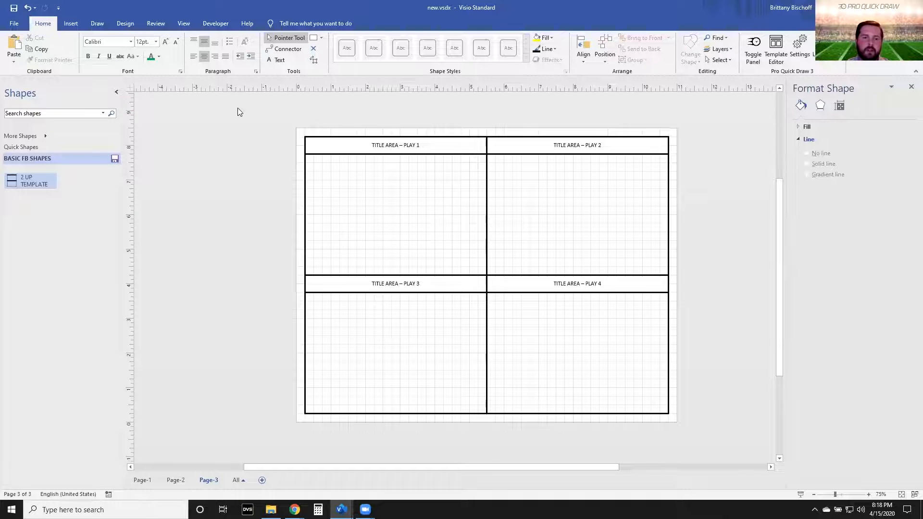
Step: Add the complete four-play layout to the BASIC FB SHAPES stencil as a master named 4 UP TEMPLATE
{"action": "key", "text": "ctrl+a"}
{"action": "mouse_move", "coordinate": [454, 149]}
{"action": "left_mouse_down"}
{"action": "mouse_move", "coordinate": [56, 206]}
{"action": "mouse_move", "coordinate": [68, 198]}
{"action": "left_mouse_up"}
{"action": "left_click", "coordinate": [42, 205]}
{"action": "type", "text": "4 UP TEMPLATE"}
{"action": "key", "text": "Return"}
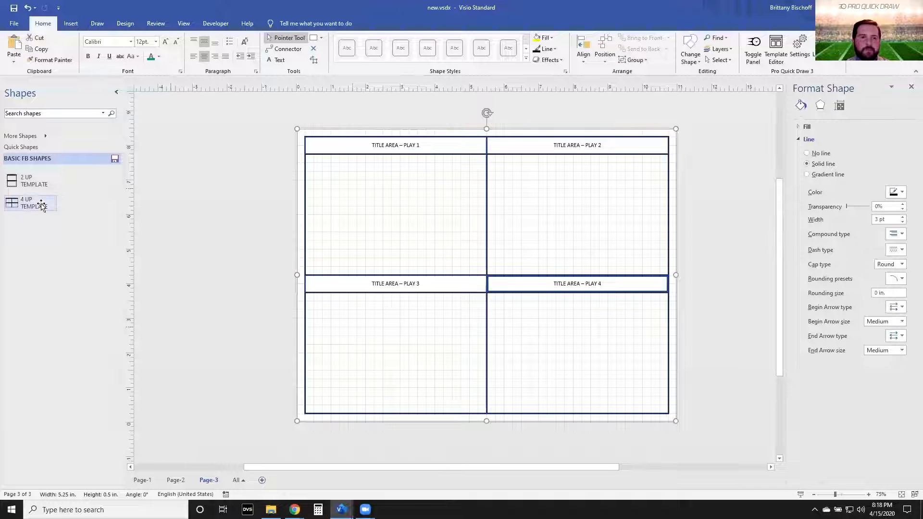
{"action": "left_click", "coordinate": [197, 205]}
{"action": "left_click_drag", "start_coordinate": [279, 121], "coordinate": [726, 445]}
{"action": "left_click", "coordinate": [403, 222]}
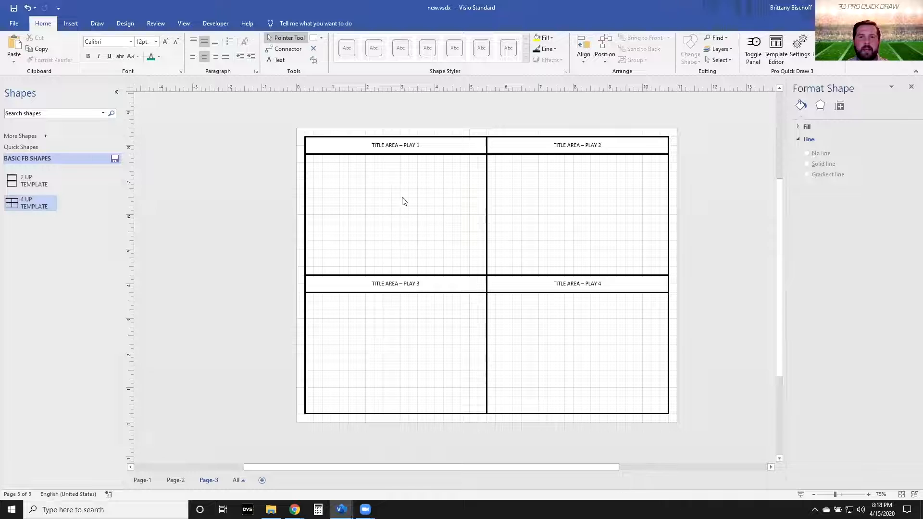
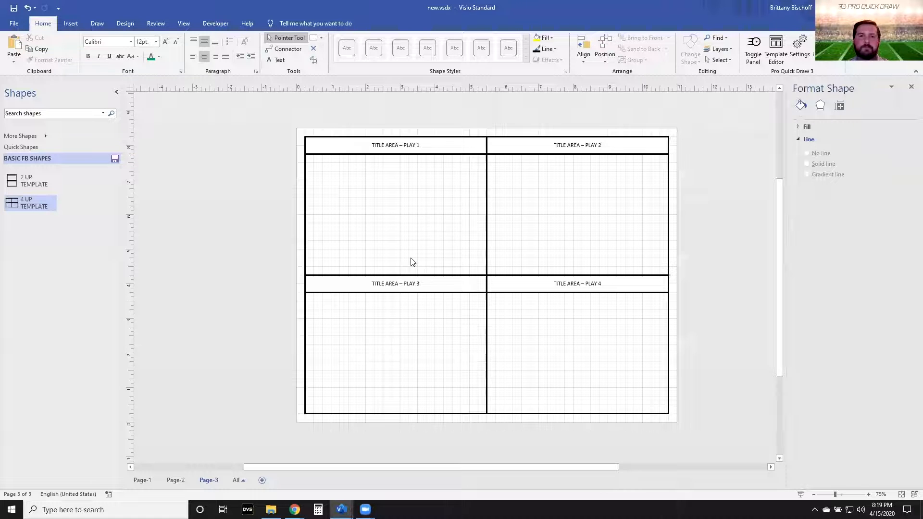
Step: Replace the PLAY 1 title text with GUN SPREAD TWINS RIGHT as its first line
{"action": "scroll", "coordinate": [389, 210], "scroll_direction": "up", "scroll_amount": 3, "text": "ctrl"}
{"action": "scroll", "coordinate": [406, 251], "scroll_direction": "up", "scroll_amount": 2}
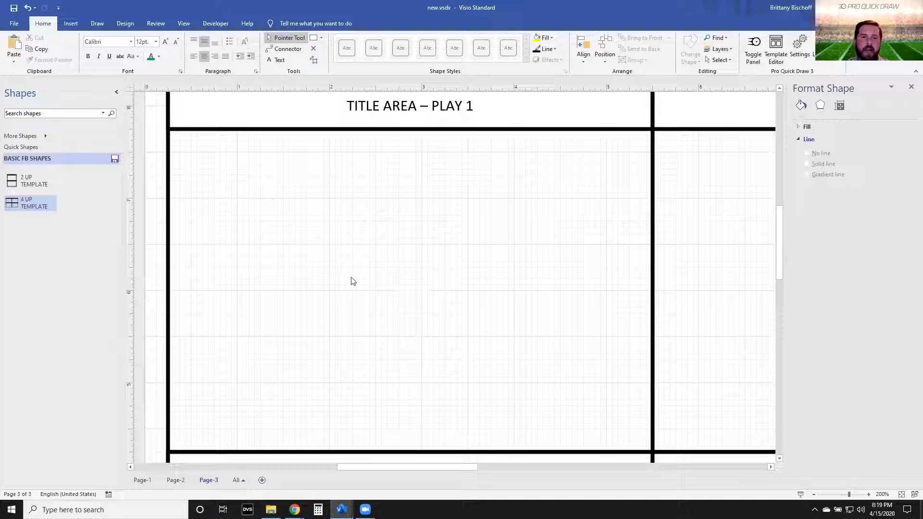
{"action": "left_click", "coordinate": [387, 102]}
{"action": "scroll", "coordinate": [464, 144], "scroll_direction": "up", "scroll_amount": 2}
{"action": "left_click", "coordinate": [462, 163]}
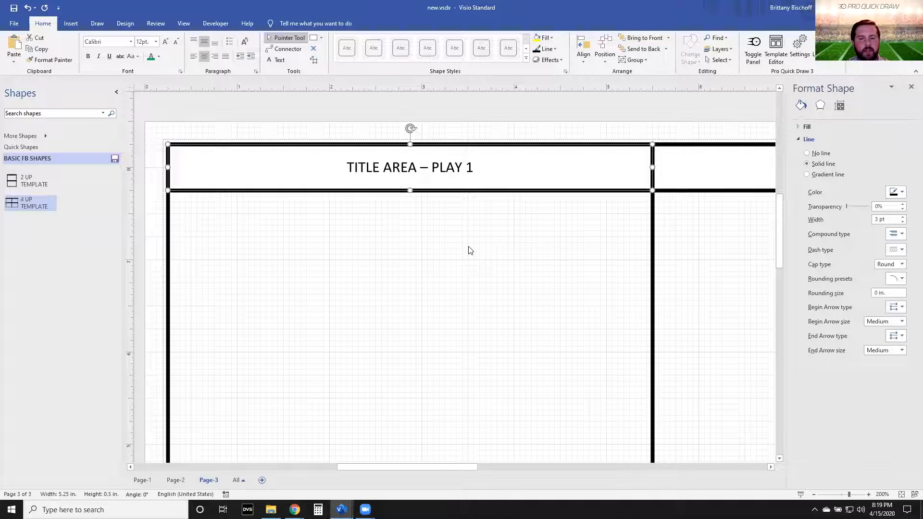
{"action": "type", "text": "GUNS"}
{"action": "key", "text": "BackSpace"}
{"action": "key", "text": "BackSpace"}
{"action": "type", "text": "SPREAD"}
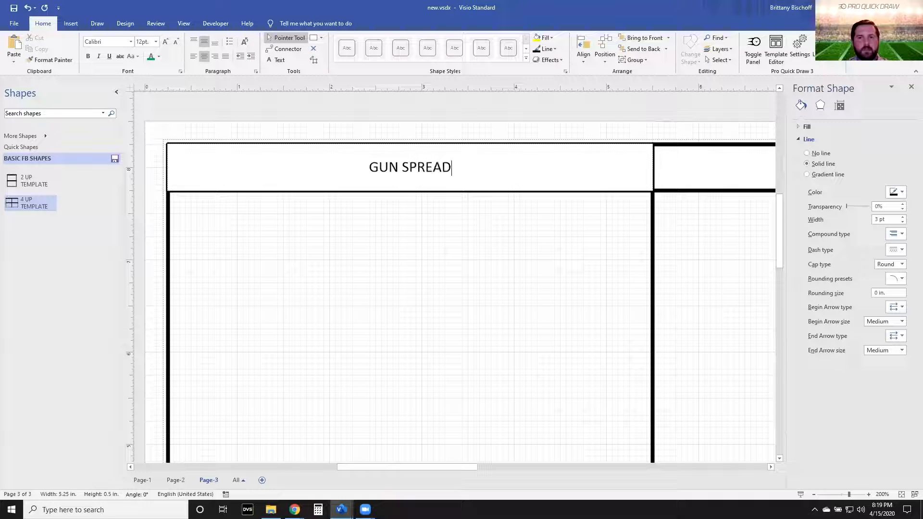
{"action": "type", "text": " TWINS RIGHT"}
{"action": "key", "text": "Return"}
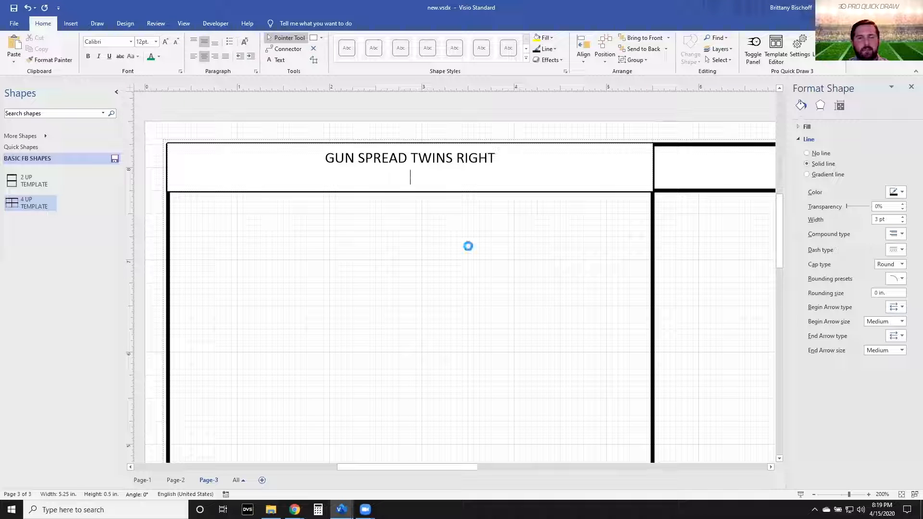
Step: Add INSIDE ZONE vs OVER COVER 4 as the second line of the first play's title
{"action": "type", "text": "INSIDE"}
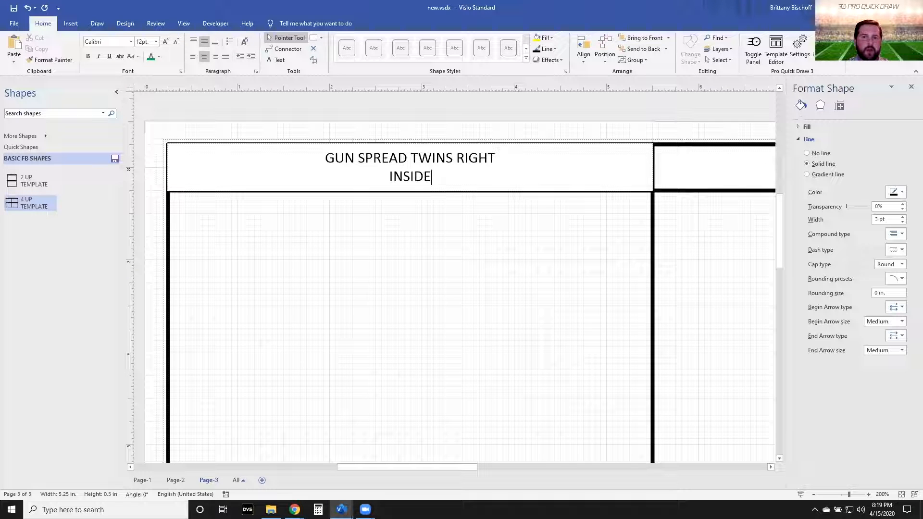
{"action": "type", "text": " ZONE vs OV"}
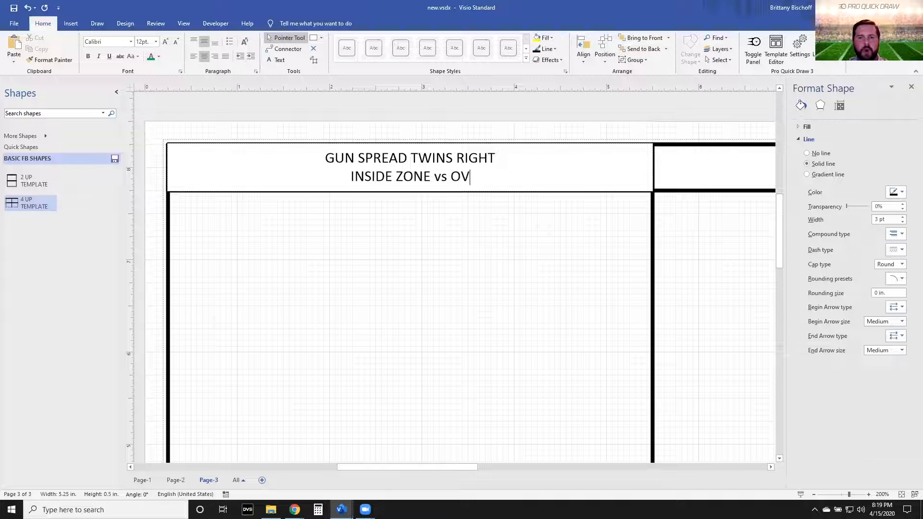
{"action": "type", "text": "ER COVER 4"}
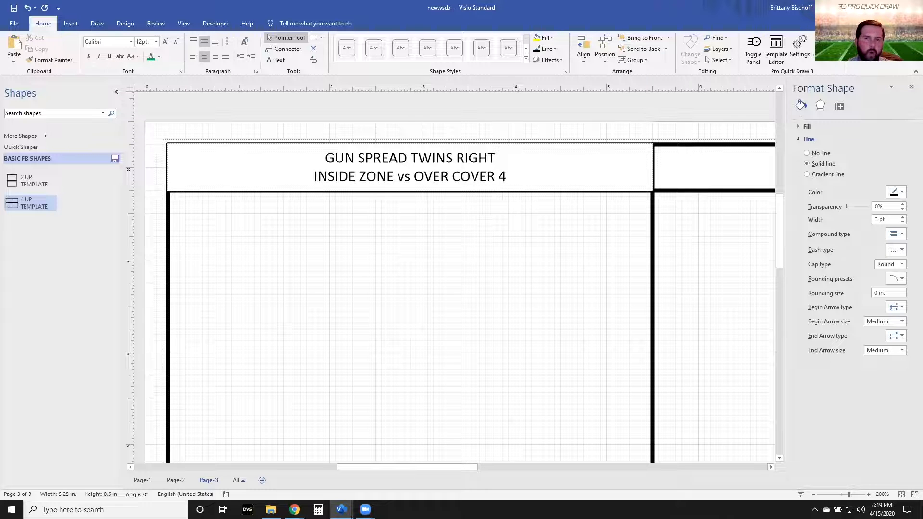
{"action": "left_click", "coordinate": [463, 285]}
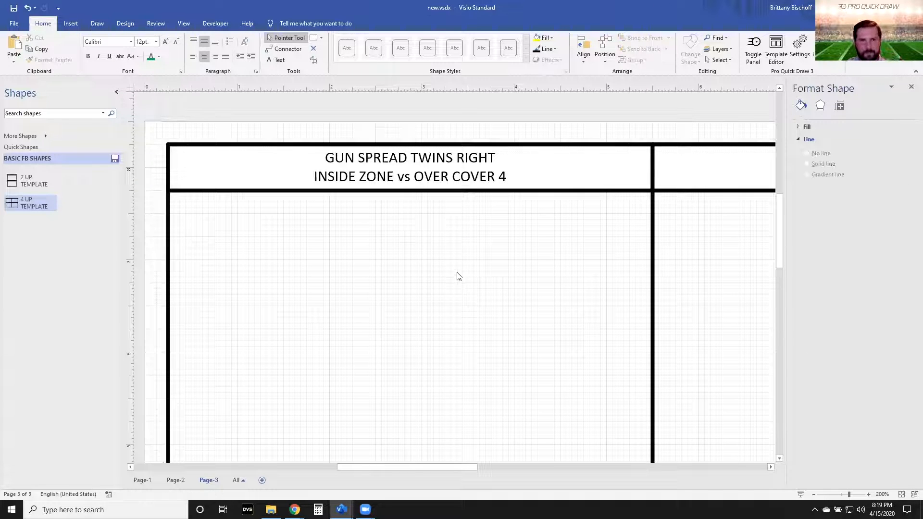
Step: Draw a small square about 0.2 in. wide near the middle of the first play's drawing area
{"action": "scroll", "coordinate": [459, 278], "scroll_direction": "down", "scroll_amount": 2}
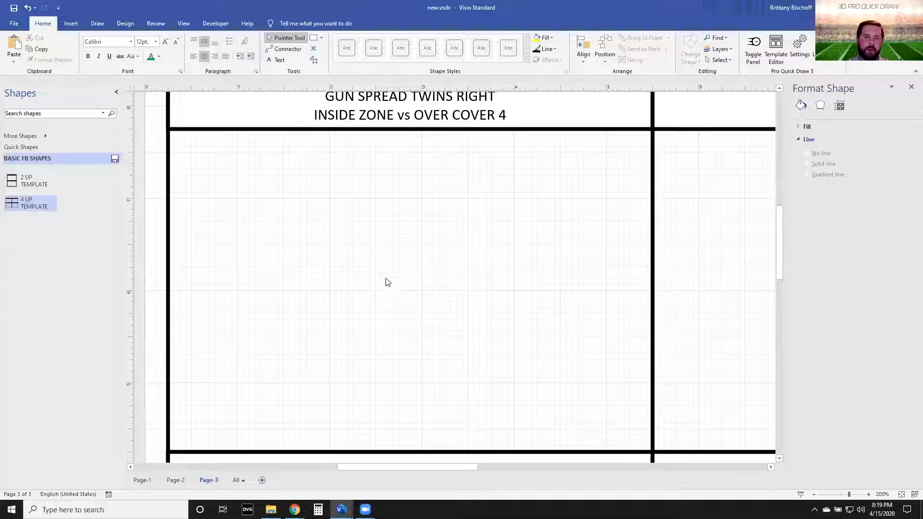
{"action": "left_click", "coordinate": [313, 38]}
{"action": "left_click_drag", "start_coordinate": [381, 263], "coordinate": [400, 279]}
{"action": "left_click", "coordinate": [423, 275]}
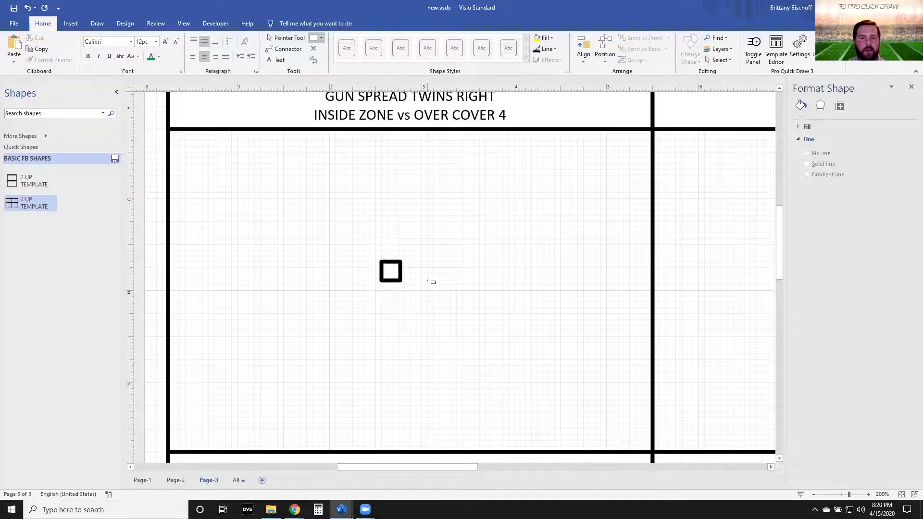
{"action": "key", "text": "ctrl+1"}
Step: Change the small square's line cap type to Square
{"action": "scroll", "coordinate": [396, 276], "scroll_direction": "up", "scroll_amount": 2}
{"action": "left_click", "coordinate": [380, 265]}
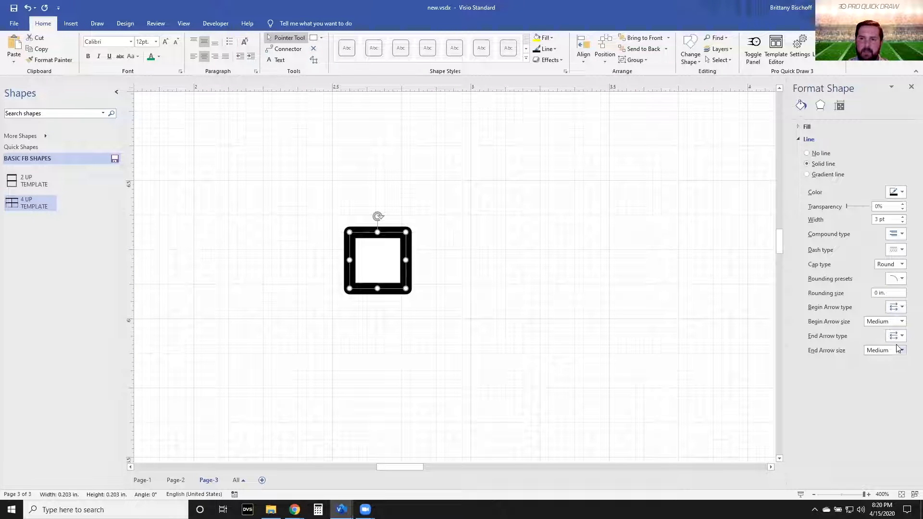
{"action": "left_click", "coordinate": [901, 264]}
{"action": "left_click", "coordinate": [887, 274]}
{"action": "left_click", "coordinate": [481, 239]}
Step: Set the small square's outline weight to 1 pt
{"action": "left_click", "coordinate": [384, 234]}
{"action": "left_click", "coordinate": [547, 49]}
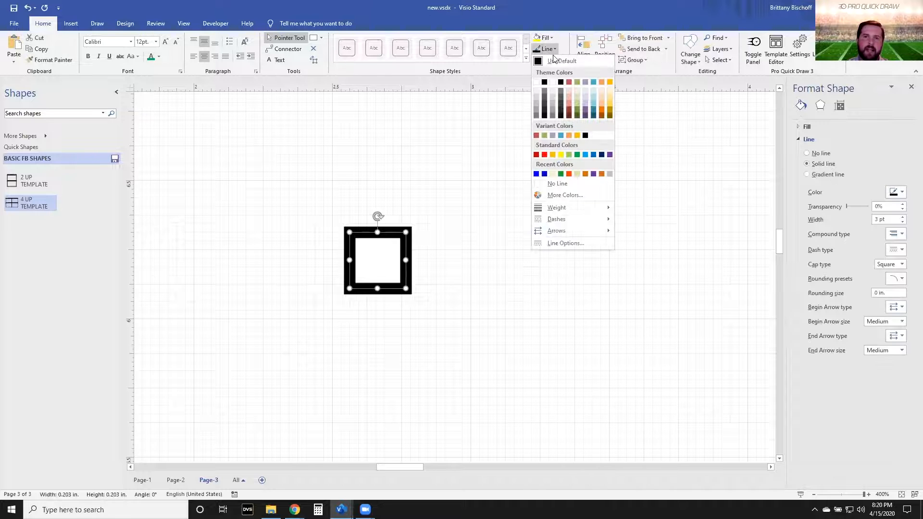
{"action": "mouse_move", "coordinate": [572, 208]}
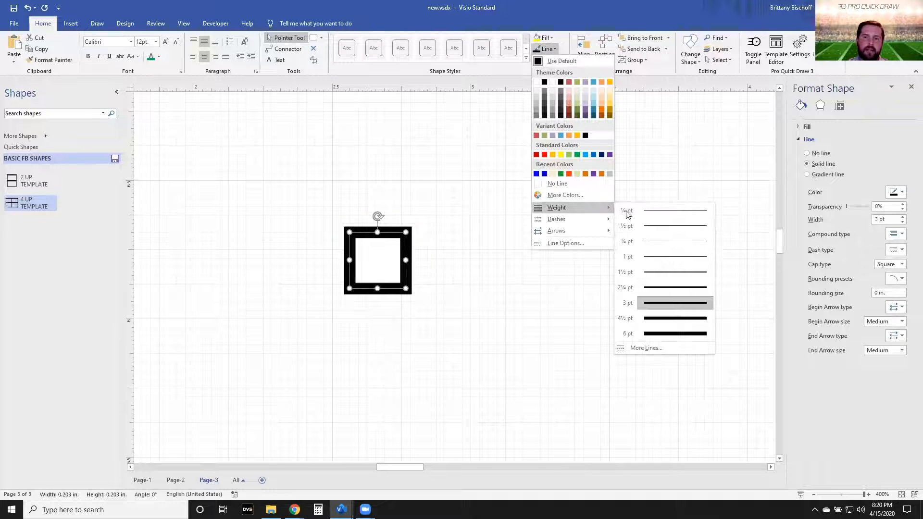
{"action": "left_click", "coordinate": [659, 258]}
{"action": "scroll", "coordinate": [414, 269], "scroll_direction": "down", "scroll_amount": 3}
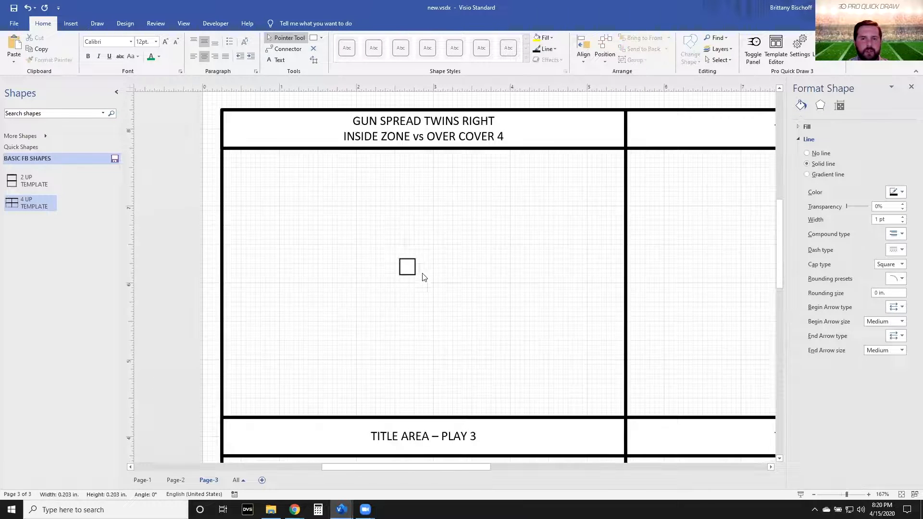
Step: Draw a circle about 0.21 in. in diameter with the Ellipse tool, directly over the small square
{"action": "left_click_drag", "start_coordinate": [409, 272], "coordinate": [413, 299]}
{"action": "left_click", "coordinate": [321, 42]}
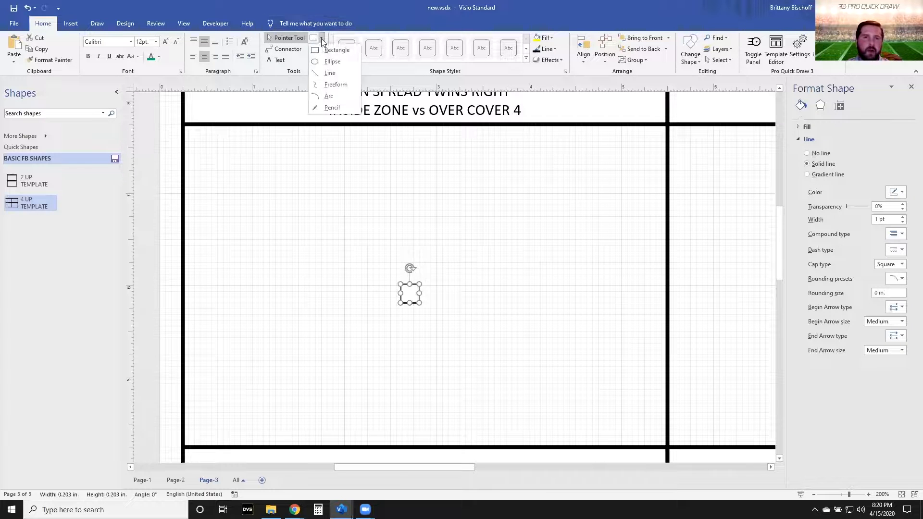
{"action": "left_click", "coordinate": [335, 59]}
{"action": "scroll", "coordinate": [410, 294], "scroll_direction": "up", "scroll_amount": 4}
{"action": "scroll", "coordinate": [410, 295], "scroll_direction": "up", "scroll_amount": 1}
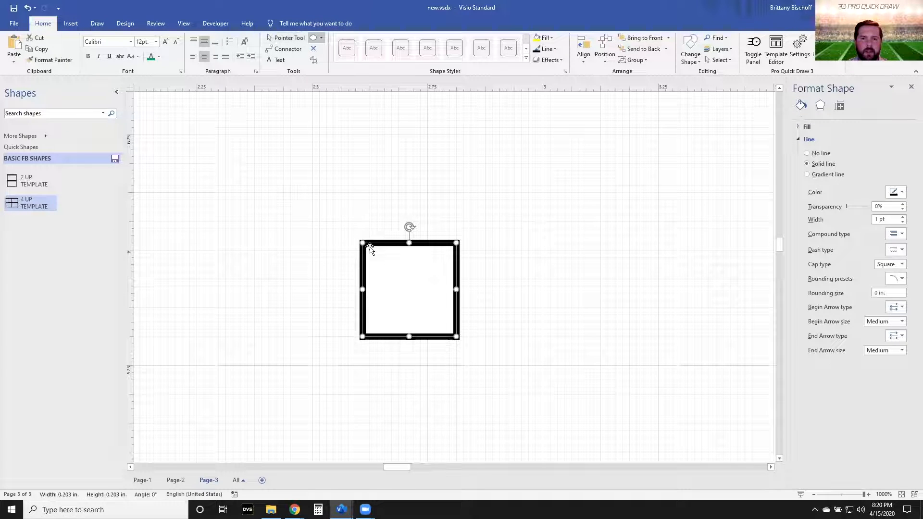
{"action": "left_click", "coordinate": [352, 241]}
{"action": "left_click_drag", "start_coordinate": [359, 241], "coordinate": [457, 337]}
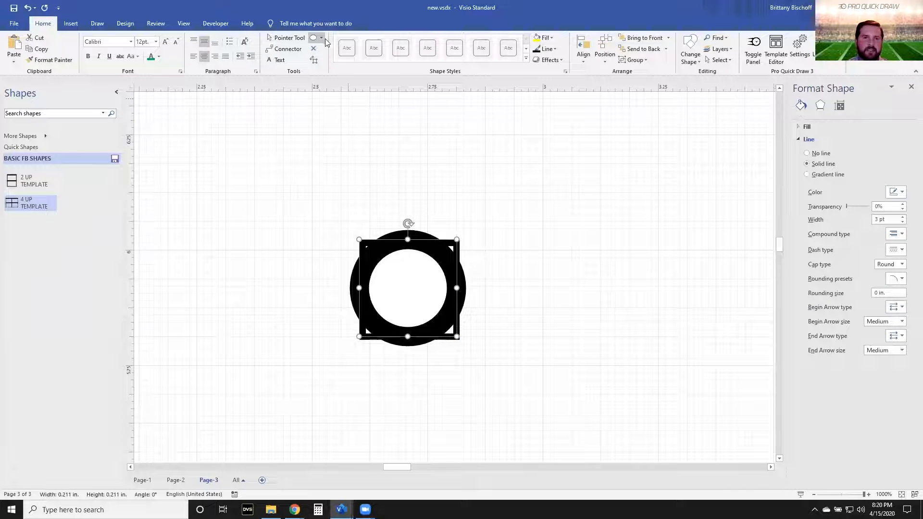
Step: Set the circle's outline weight to 1 pt
{"action": "left_click", "coordinate": [548, 48]}
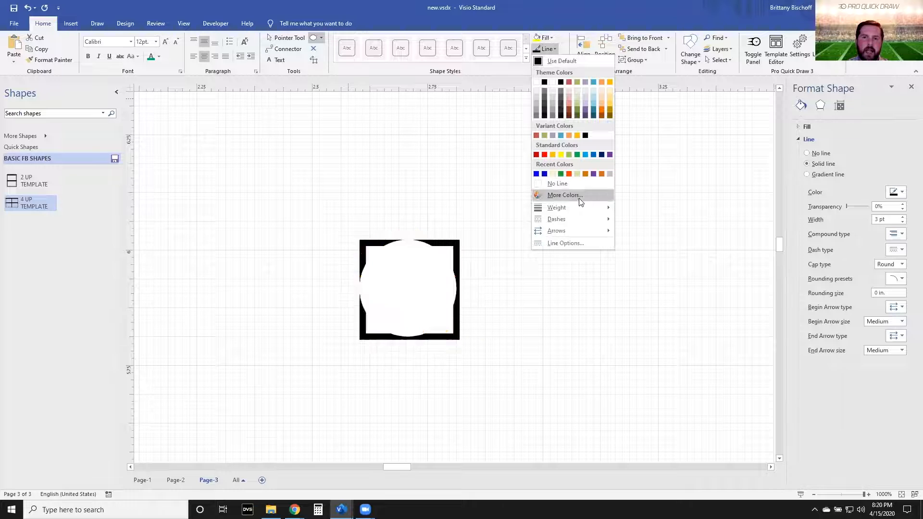
{"action": "mouse_move", "coordinate": [577, 206]}
{"action": "left_click", "coordinate": [655, 254]}
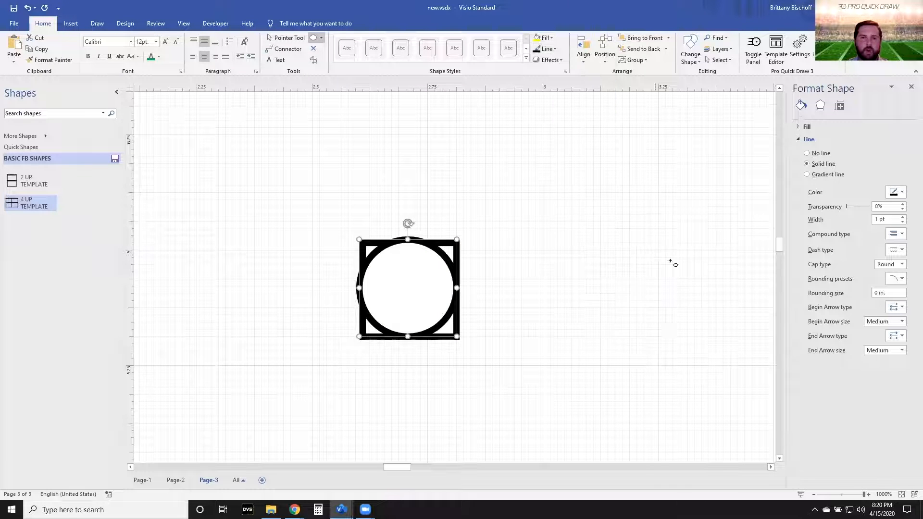
Step: Move the square just to the right of the circle and label it C
{"action": "key", "text": "ctrl+1"}
{"action": "left_click", "coordinate": [396, 287]}
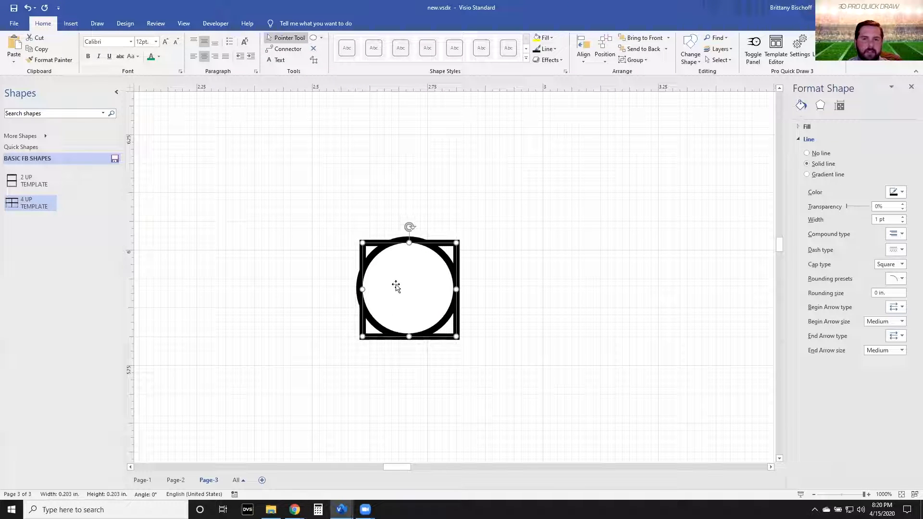
{"action": "left_click_drag", "start_coordinate": [402, 286], "coordinate": [529, 285]}
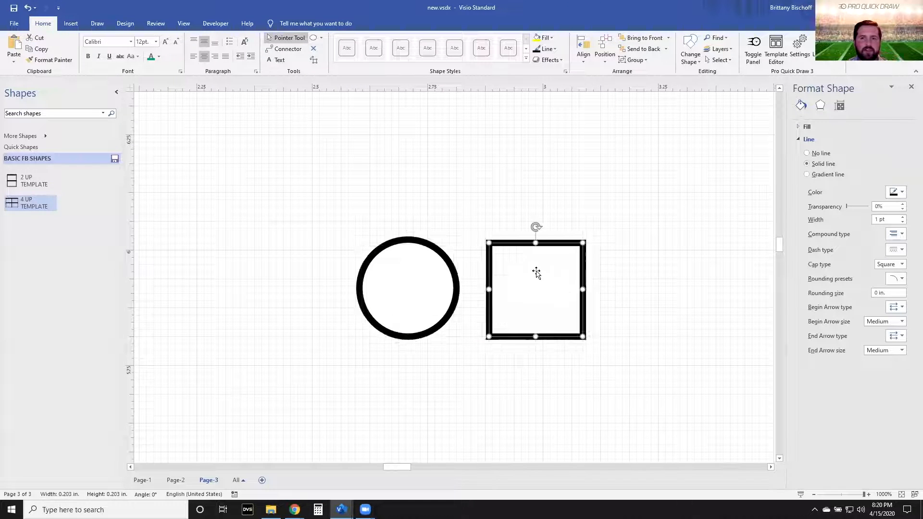
{"action": "scroll", "coordinate": [416, 256], "scroll_direction": "down", "scroll_amount": 3}
{"action": "scroll", "coordinate": [352, 270], "scroll_direction": "right", "scroll_amount": 1}
{"action": "scroll", "coordinate": [350, 270], "scroll_direction": "down", "scroll_amount": 2}
{"action": "scroll", "coordinate": [390, 291], "scroll_direction": "up", "scroll_amount": 1}
{"action": "scroll", "coordinate": [367, 283], "scroll_direction": "left", "scroll_amount": 2}
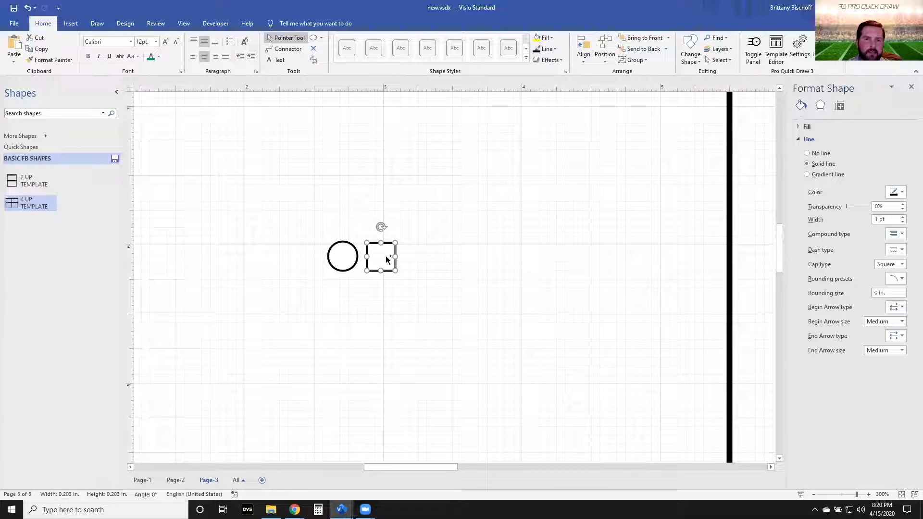
{"action": "type", "text": "C"}
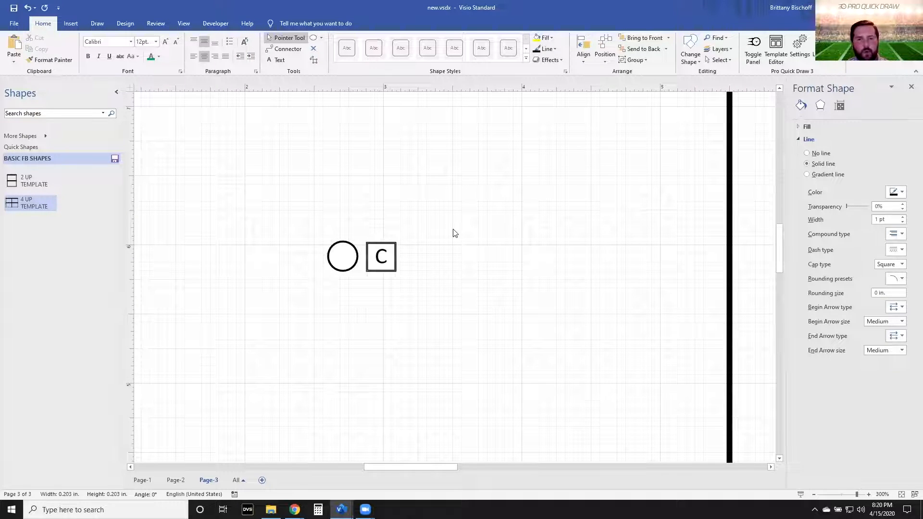
{"action": "key", "text": "Escape"}
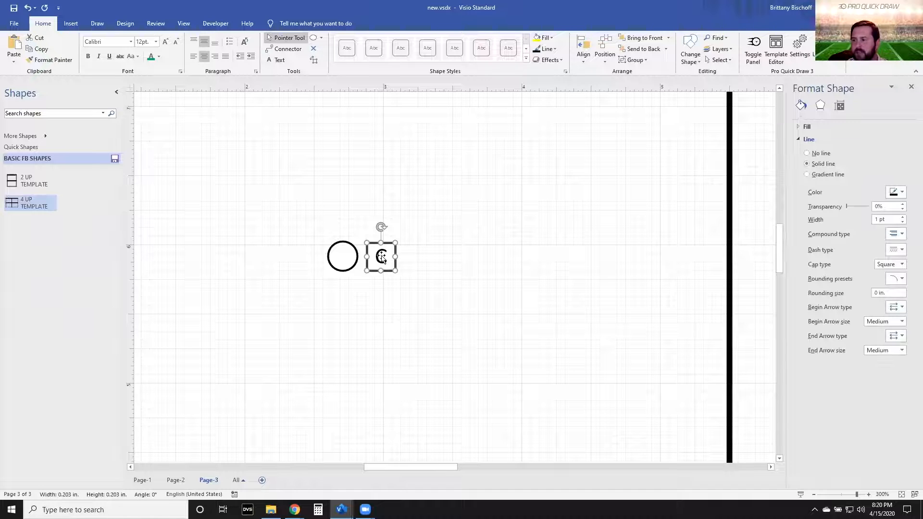
Step: Store the C square in the BASIC FB SHAPES stencil under the name CENTER
{"action": "left_click_drag", "start_coordinate": [381, 256], "coordinate": [89, 206]}
{"action": "left_click", "coordinate": [89, 206]}
{"action": "type", "text": "CENTER"}
{"action": "key", "text": "Return"}
Step: Label the circle beside the C square LG
{"action": "left_click", "coordinate": [350, 255]}
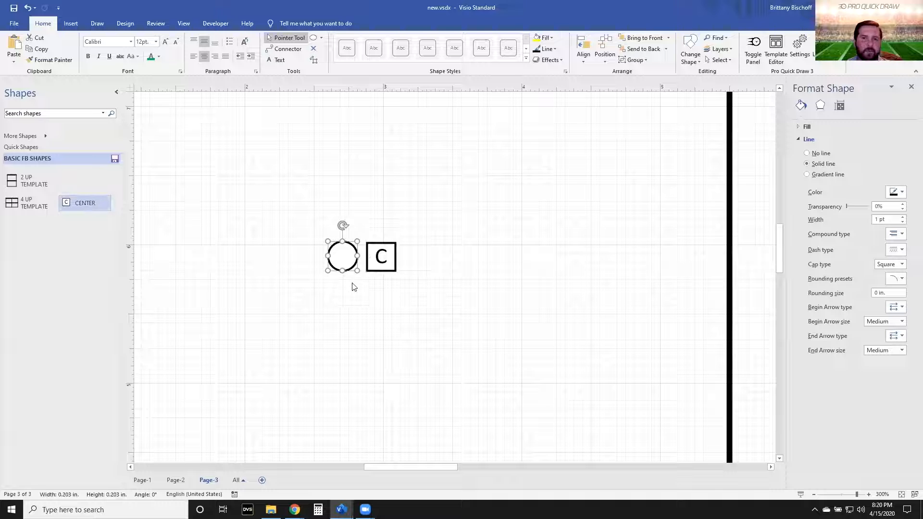
{"action": "type", "text": "L"}
{"action": "key", "text": "Return"}
{"action": "type", "text": "G"}
{"action": "left_click", "coordinate": [329, 318]}
{"action": "left_click", "coordinate": [338, 255]}
Step: Reduce the LG circle's font size to 6 pt so the label fits on one line
{"action": "scroll", "coordinate": [338, 256], "scroll_direction": "up", "scroll_amount": 3}
{"action": "scroll", "coordinate": [338, 256], "scroll_direction": "up", "scroll_amount": 4}
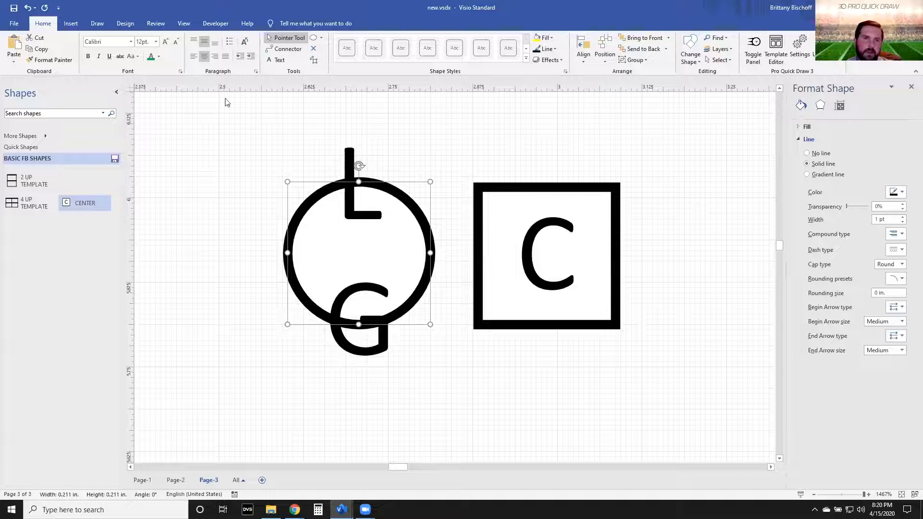
{"action": "left_click", "coordinate": [176, 41]}
{"action": "left_click", "coordinate": [176, 42]}
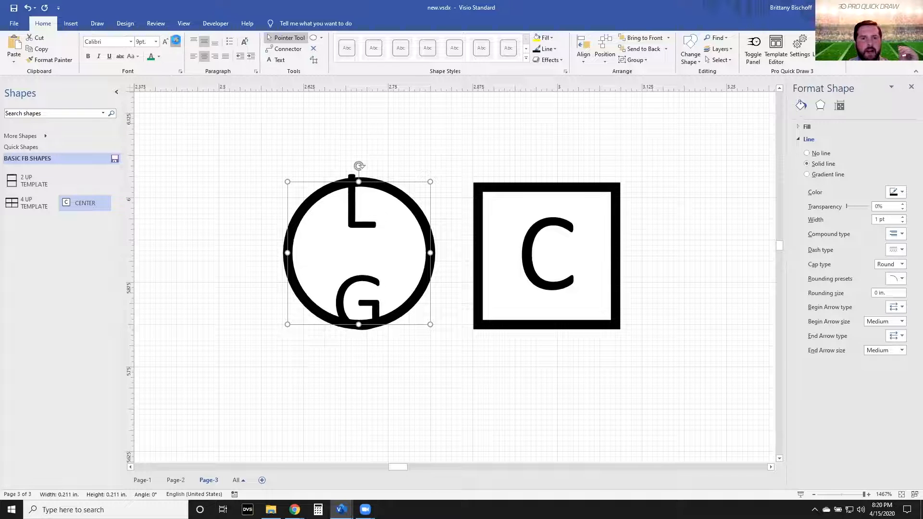
{"action": "left_click", "coordinate": [176, 42]}
{"action": "left_click", "coordinate": [176, 41]}
{"action": "left_click", "coordinate": [422, 374]}
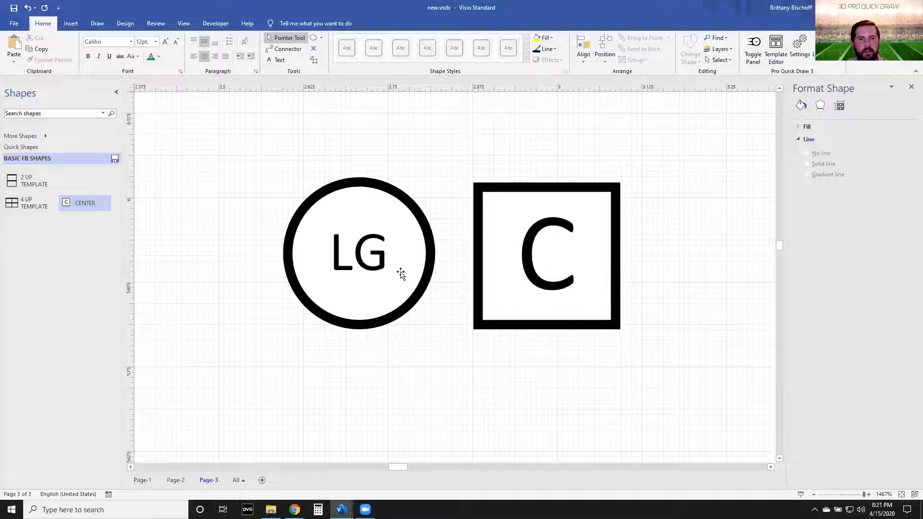
Step: Delete the CENTER shape from the BASIC FB SHAPES stencil
{"action": "left_click", "coordinate": [368, 251]}
{"action": "scroll", "coordinate": [365, 255], "scroll_direction": "down", "scroll_amount": 3, "text": "ctrl"}
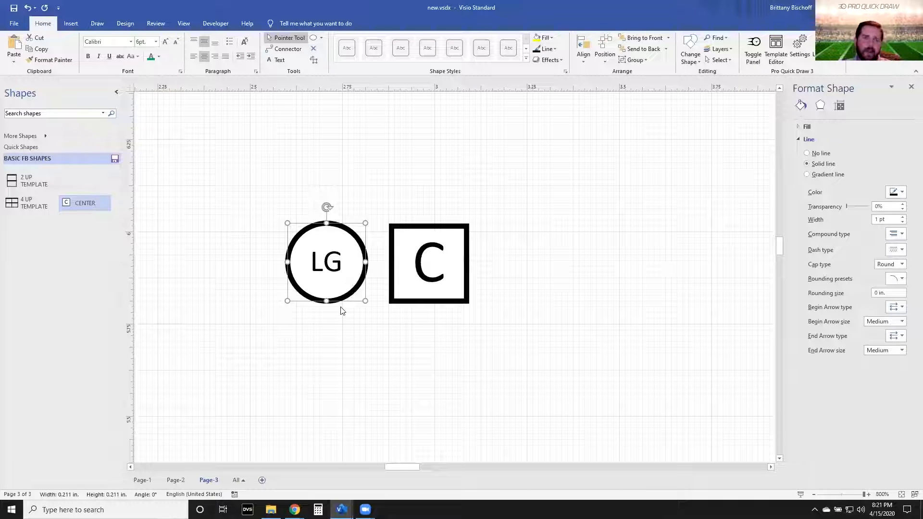
{"action": "left_click", "coordinate": [81, 205]}
{"action": "left_click", "coordinate": [81, 230]}
{"action": "key", "text": "Delete"}
{"action": "left_click", "coordinate": [303, 141]}
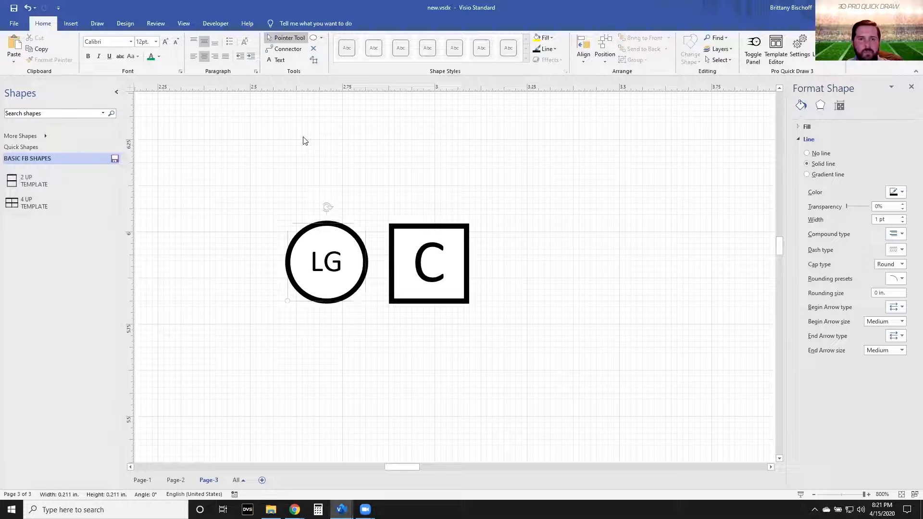
Step: Set the top, bottom, left and right text block margins of the LG circle and C square to 0 pt
{"action": "left_click_drag", "start_coordinate": [246, 191], "coordinate": [566, 368]}
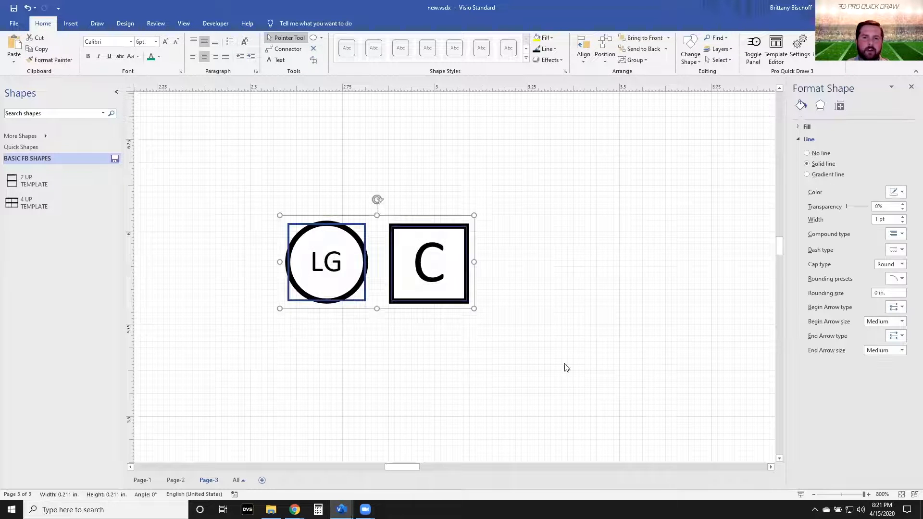
{"action": "left_click", "coordinate": [256, 72]}
{"action": "left_click", "coordinate": [432, 167]}
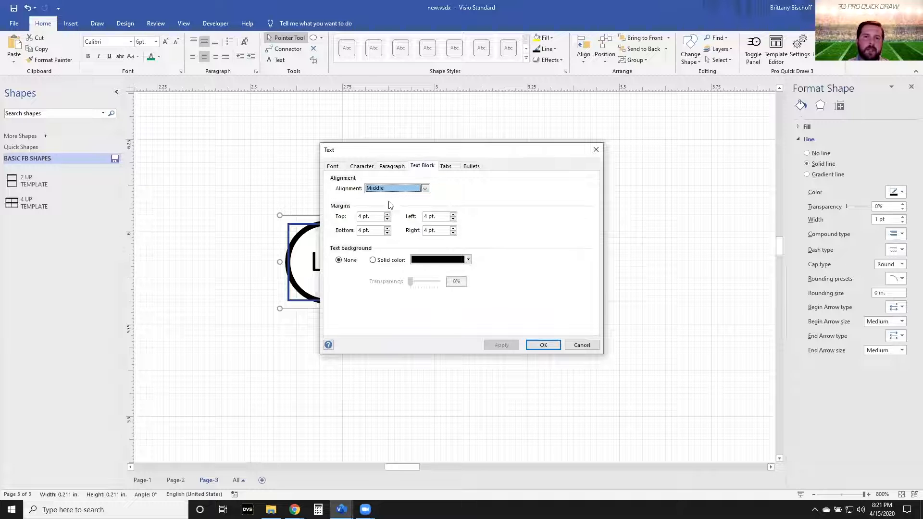
{"action": "key", "text": "Tab"}
{"action": "type", "text": "0"}
{"action": "key", "text": "Tab"}
{"action": "type", "text": "0"}
{"action": "key", "text": "Tab"}
{"action": "type", "text": "0"}
{"action": "key", "text": "Tab"}
{"action": "type", "text": "0"}
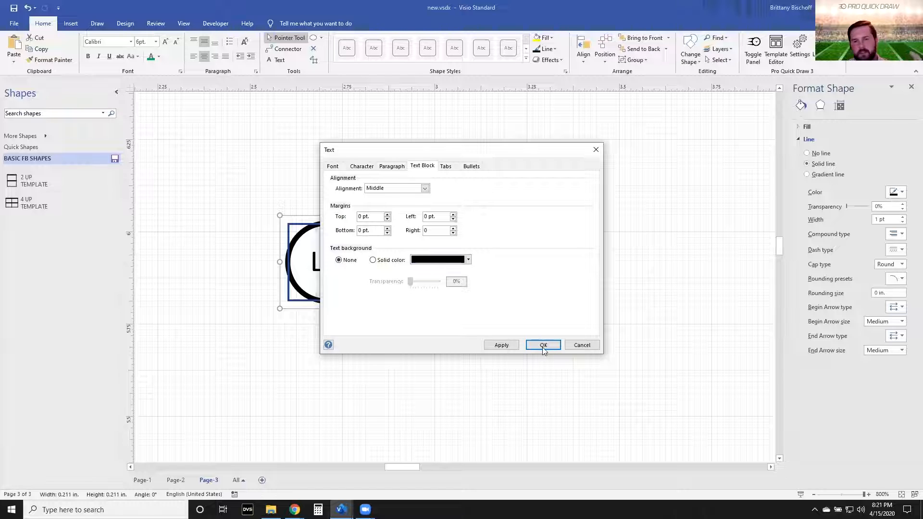
{"action": "left_click", "coordinate": [499, 347]}
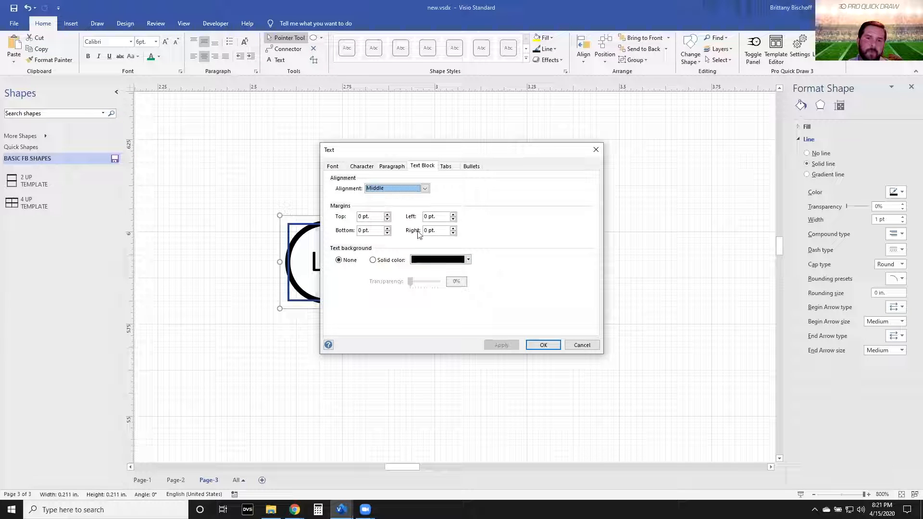
{"action": "left_click", "coordinate": [569, 346]}
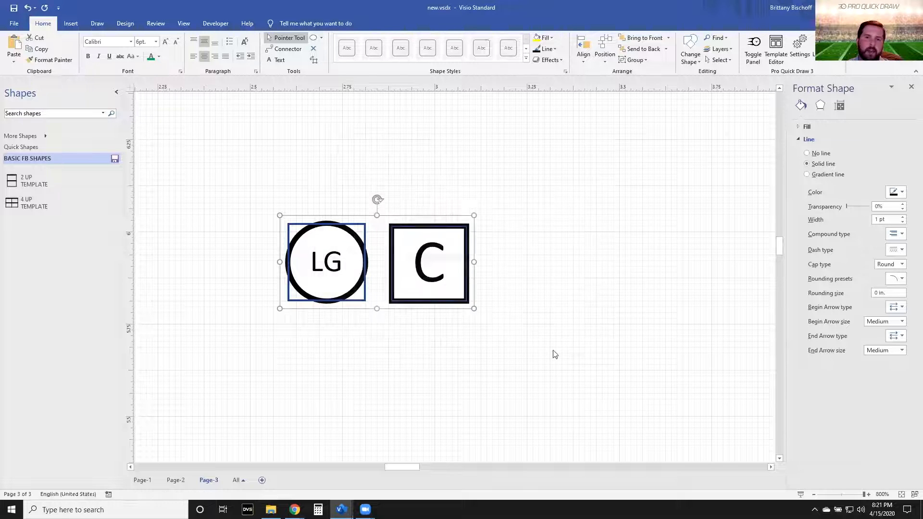
Step: Review the text block margins of the LG circle and C square
{"action": "left_click", "coordinate": [256, 71]}
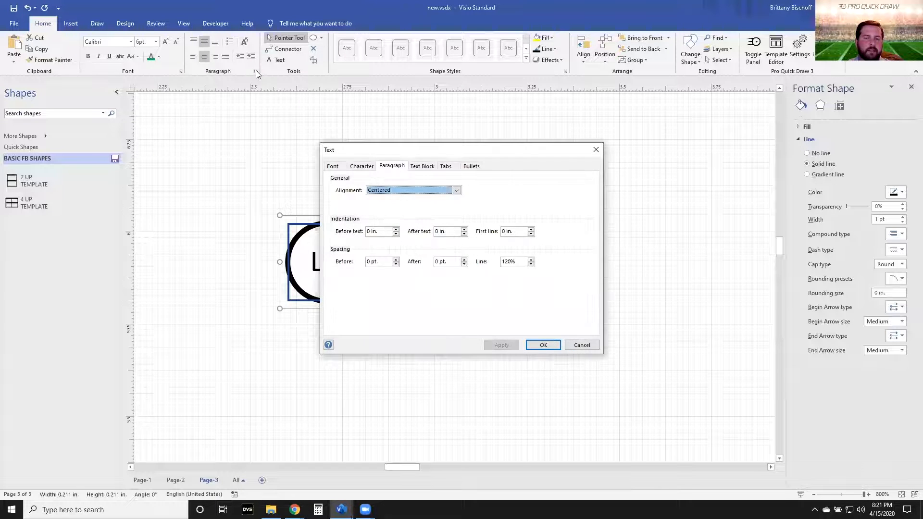
{"action": "left_click", "coordinate": [418, 167]}
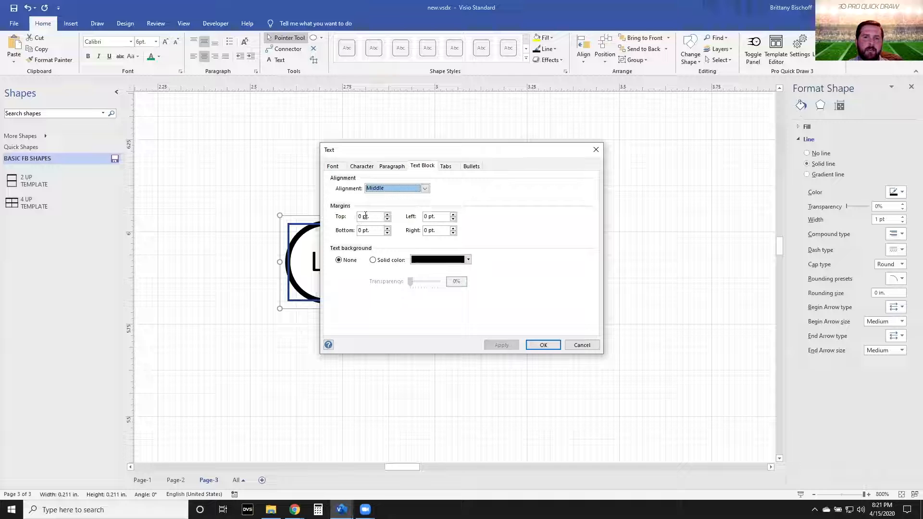
{"action": "left_click", "coordinate": [540, 345]}
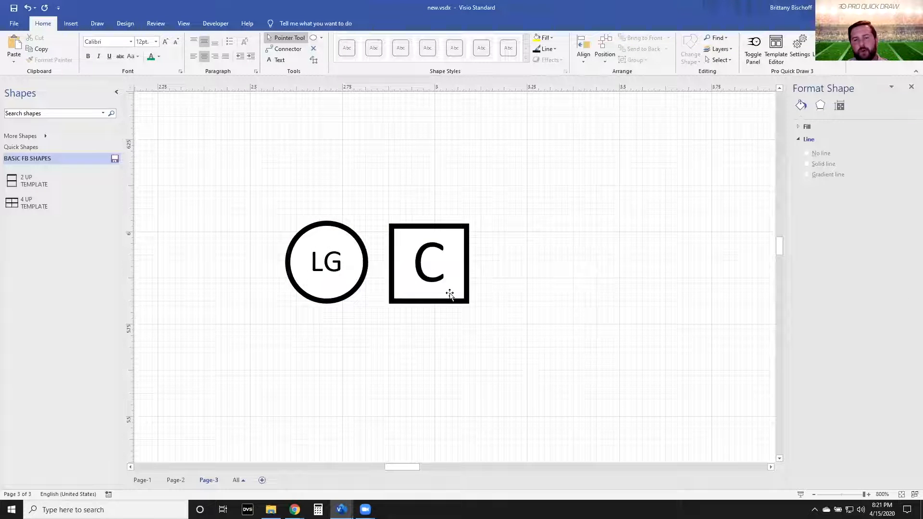
Step: Try shrinking the C square to about 0.08 in. wide, and undo the resize
{"action": "left_click", "coordinate": [463, 298]}
{"action": "left_click_drag", "start_coordinate": [466, 301], "coordinate": [417, 248]}
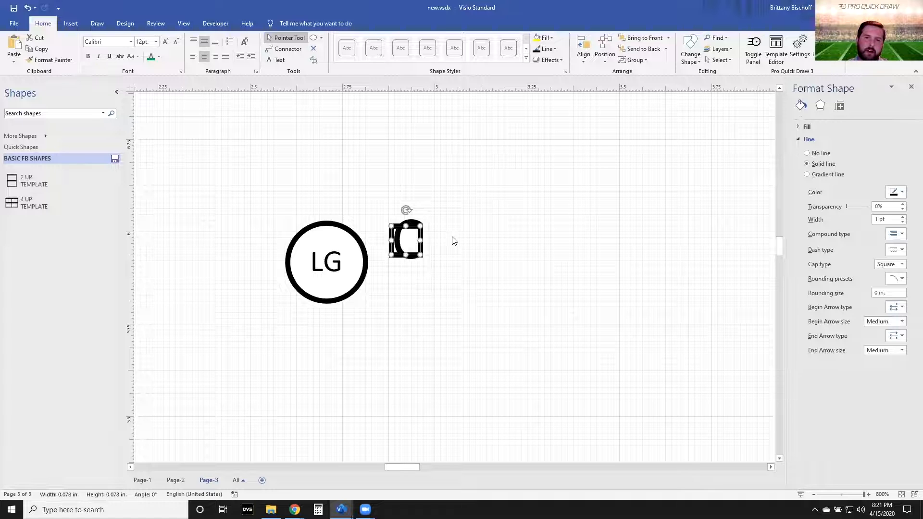
{"action": "key", "text": "ctrl+z"}
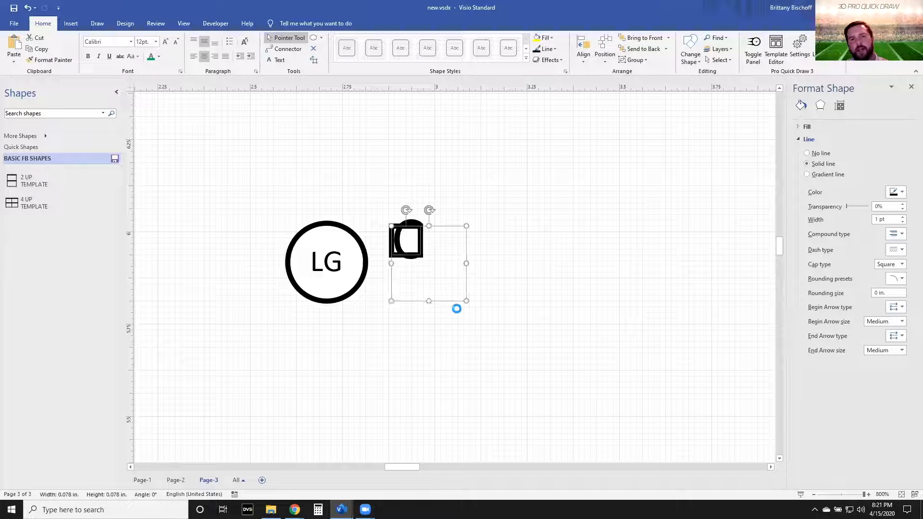
Step: Add the C square with its zero text margins to the BASIC FB SHAPES stencil as CENTER
{"action": "left_click", "coordinate": [468, 346]}
{"action": "left_click", "coordinate": [440, 274]}
{"action": "left_click_drag", "start_coordinate": [444, 268], "coordinate": [79, 208]}
{"action": "type", "text": "CENTER"}
{"action": "key", "text": "Return"}
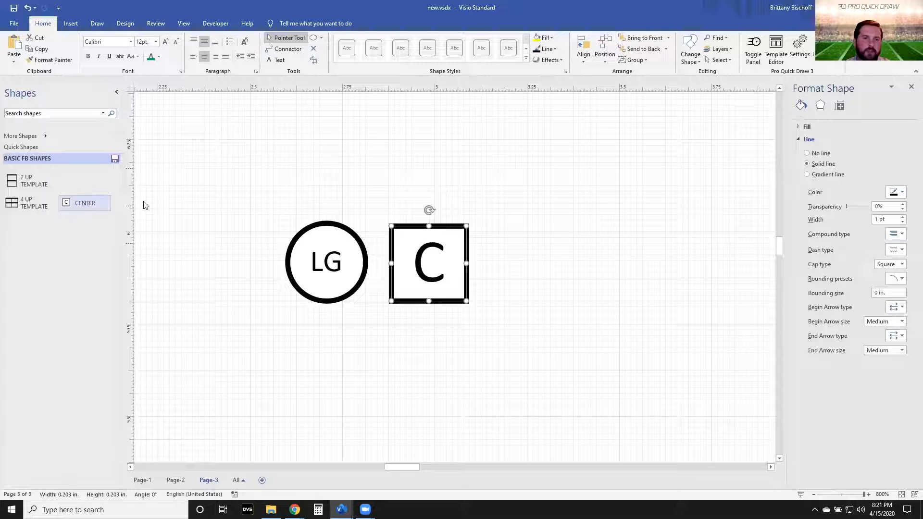
Step: Add the LG circle to the BASIC FB SHAPES stencil as PLAYER
{"action": "left_click", "coordinate": [330, 259]}
{"action": "left_click_drag", "start_coordinate": [335, 257], "coordinate": [19, 231]}
{"action": "type", "text": "PLAYER"}
Step: Place a PLAYER shape to the left of the LG circle and label it LT
{"action": "scroll", "coordinate": [341, 256], "scroll_direction": "down", "scroll_amount": 1}
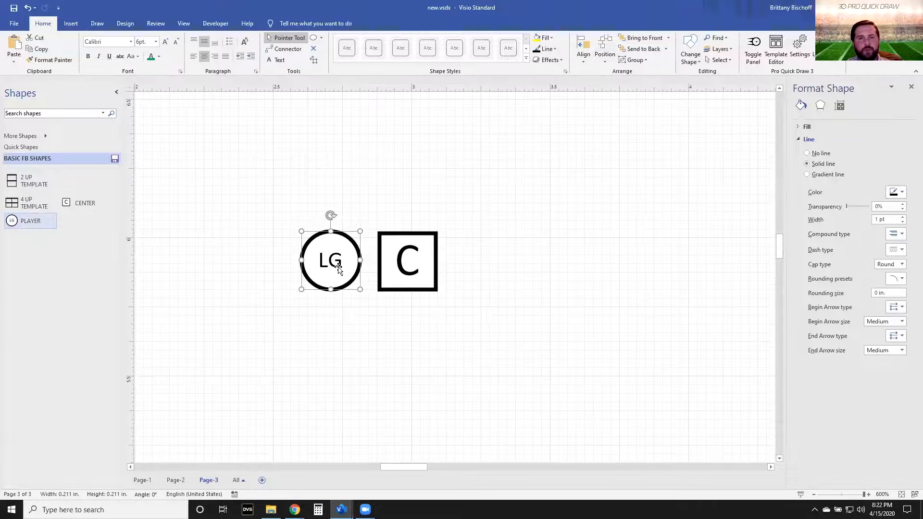
{"action": "scroll", "coordinate": [337, 262], "scroll_direction": "left", "scroll_amount": 3}
{"action": "left_click_drag", "start_coordinate": [28, 225], "coordinate": [344, 262]}
{"action": "type", "text": "LT"}
{"action": "left_click", "coordinate": [326, 326]}
Step: Place a PLAYER shape at the far left of the offensive line's row and label it X
{"action": "scroll", "coordinate": [349, 287], "scroll_direction": "down", "scroll_amount": 5}
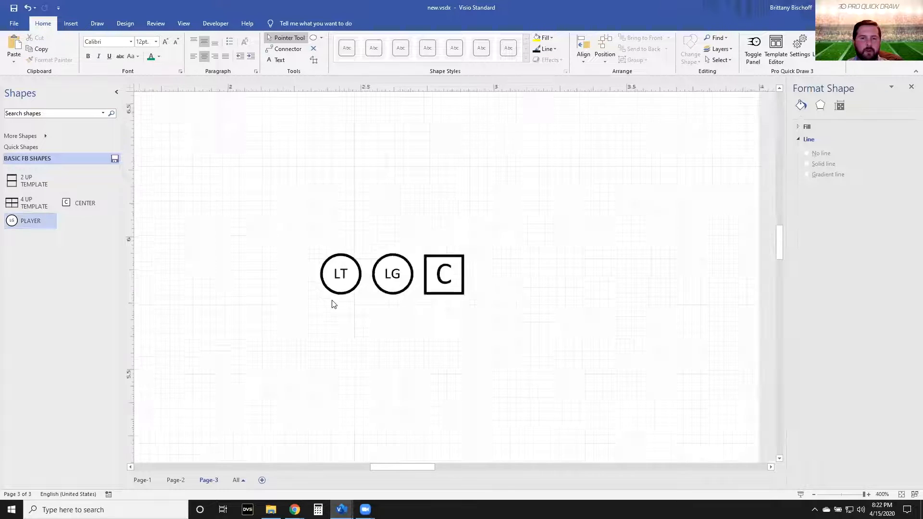
{"action": "left_click_drag", "start_coordinate": [20, 221], "coordinate": [293, 296]}
{"action": "type", "text": "X"}
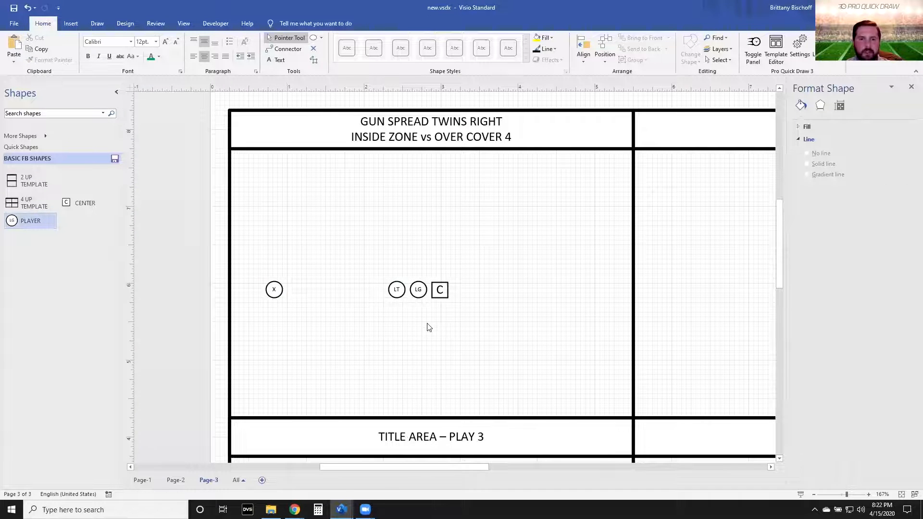
Step: Copy the LT and LG circles together to the right side of the C square
{"action": "scroll", "coordinate": [428, 325], "scroll_direction": "up", "scroll_amount": 1}
{"action": "left_click_drag", "start_coordinate": [361, 260], "coordinate": [431, 314]}
{"action": "scroll", "coordinate": [430, 310], "scroll_direction": "up", "scroll_amount": 3}
{"action": "scroll", "coordinate": [310, 265], "scroll_direction": "down", "scroll_amount": 1}
{"action": "scroll", "coordinate": [230, 229], "scroll_direction": "right", "scroll_amount": 2}
{"action": "left_click_drag", "start_coordinate": [181, 217], "coordinate": [420, 220]}
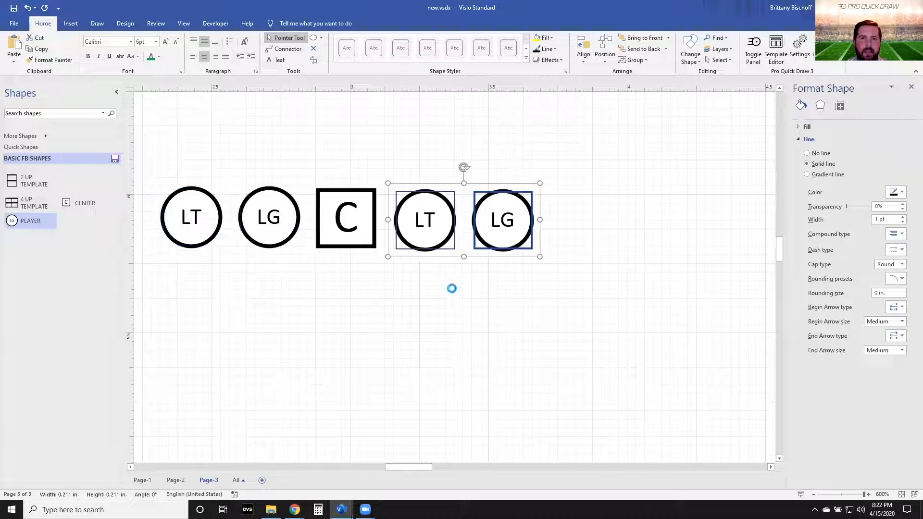
Step: Relabel the two copied circles right of the C square as RG and RT, working outward
{"action": "left_click", "coordinate": [419, 234]}
{"action": "type", "text": "RG"}
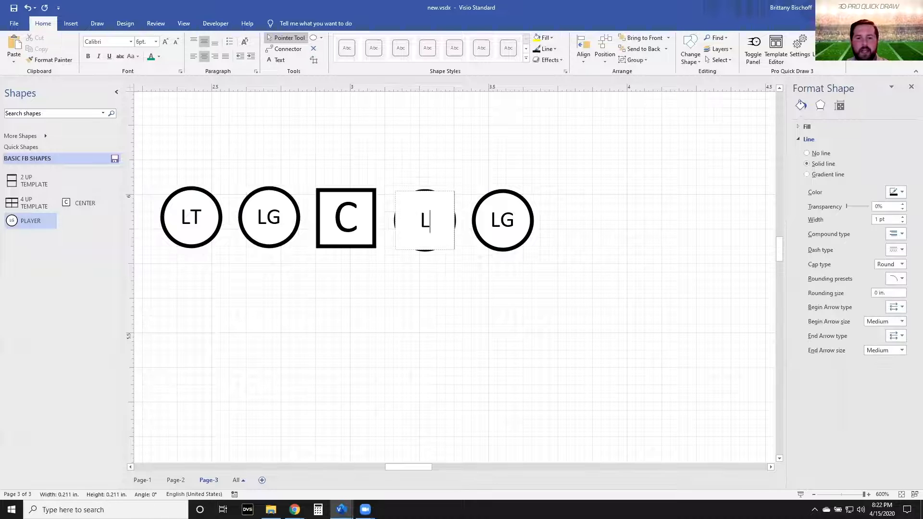
{"action": "left_click", "coordinate": [531, 242]}
{"action": "left_click", "coordinate": [502, 220]}
{"action": "type", "text": "RT"}
{"action": "left_click", "coordinate": [565, 284]}
Step: Place three PLAYER shapes behind the offensive line, labelling the one behind the center QB and the other two B
{"action": "scroll", "coordinate": [566, 284], "scroll_direction": "down", "scroll_amount": 3}
{"action": "left_click_drag", "start_coordinate": [30, 220], "coordinate": [416, 368]}
{"action": "left_click", "coordinate": [455, 348]}
{"action": "type", "text": "QB"}
{"action": "left_click", "coordinate": [542, 332]}
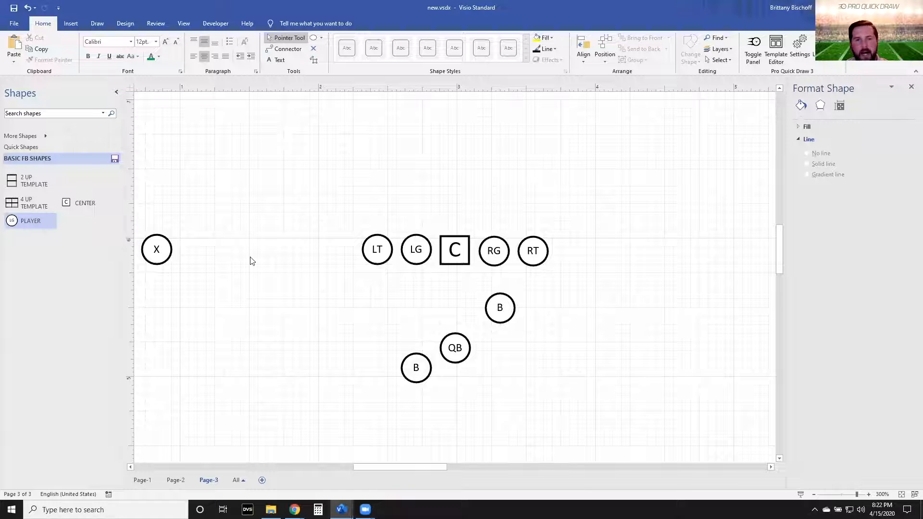
Step: Relabel the back to the left of the QB circle as A
{"action": "left_click", "coordinate": [416, 369]}
{"action": "type", "text": "A"}
{"action": "left_click", "coordinate": [496, 363]}
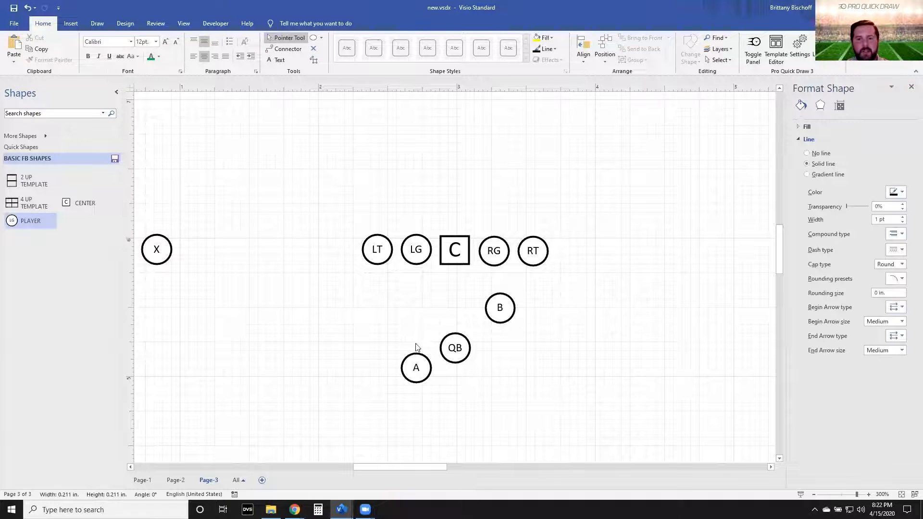
{"action": "scroll", "coordinate": [495, 340], "scroll_direction": "up", "scroll_amount": 4}
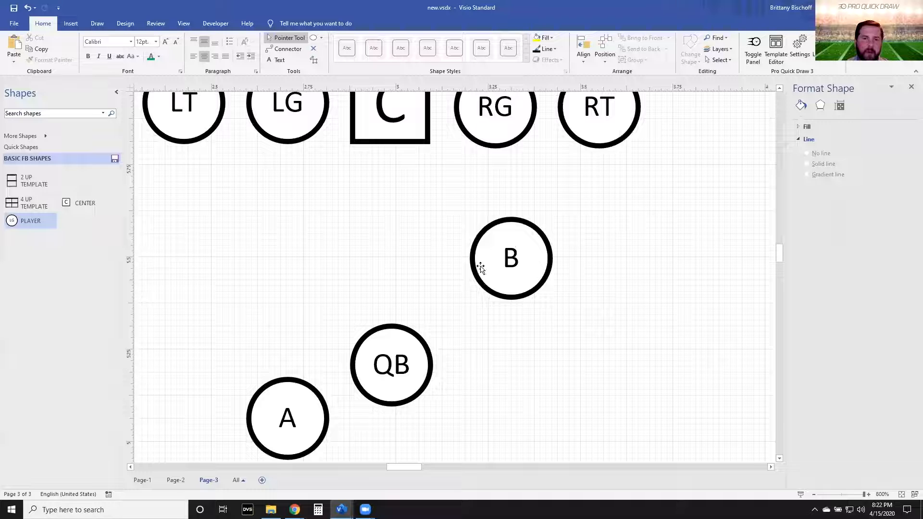
Step: Try to swap the positions of the A and B circles around the QB circle
{"action": "left_click", "coordinate": [495, 251]}
{"action": "left_click_drag", "start_coordinate": [304, 409], "coordinate": [656, 250]}
{"action": "left_click_drag", "start_coordinate": [525, 265], "coordinate": [261, 412]}
{"action": "left_click_drag", "start_coordinate": [639, 258], "coordinate": [528, 232]}
{"action": "key", "text": "ctrl+z"}
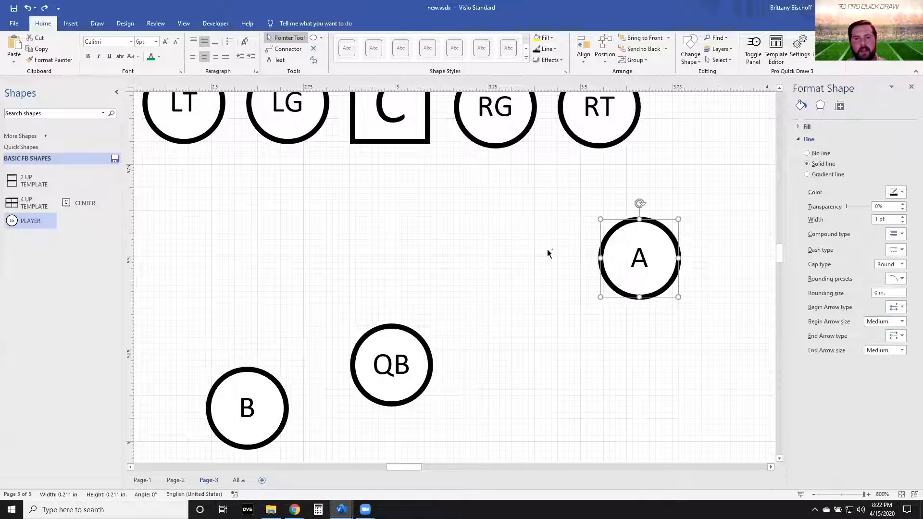
{"action": "key", "text": "ctrl+z"}
{"action": "key", "text": "ctrl+z"}
Step: Relabel the B circle to the right of the QB circle as Y
{"action": "left_click", "coordinate": [518, 262]}
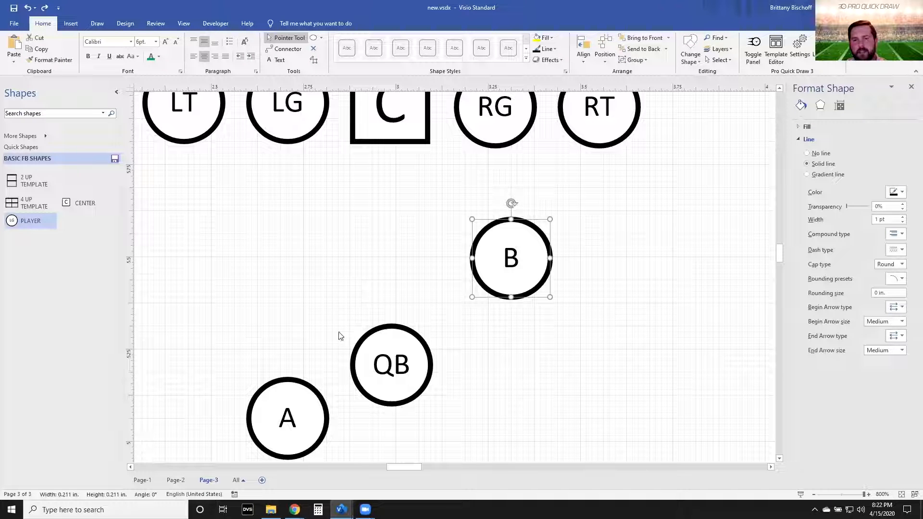
{"action": "left_click", "coordinate": [509, 254]}
{"action": "type", "text": "FB"}
{"action": "left_click", "coordinate": [653, 301]}
{"action": "left_click", "coordinate": [509, 262]}
{"action": "type", "text": "Y"}
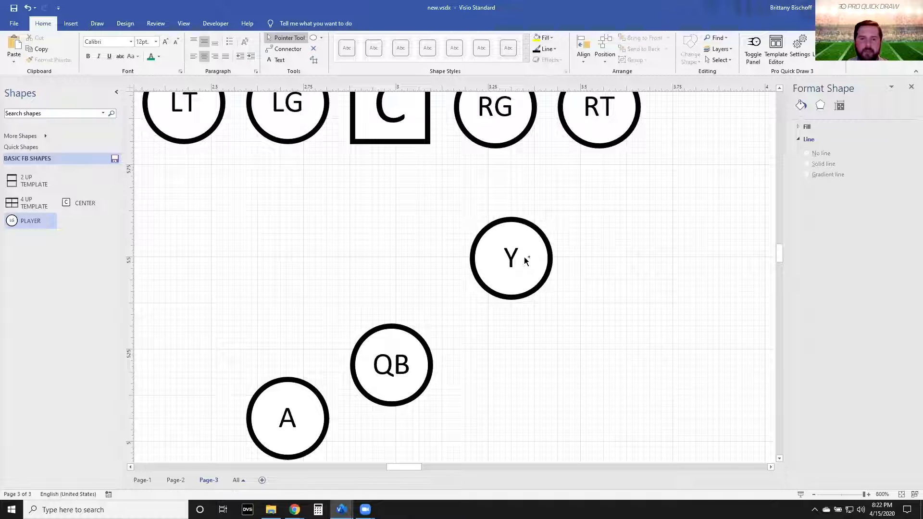
Step: Copy the A circle twice to the right of RT, labelling the wide one on the line Z and the inside one behind it S
{"action": "scroll", "coordinate": [473, 347], "scroll_direction": "down", "scroll_amount": 5}
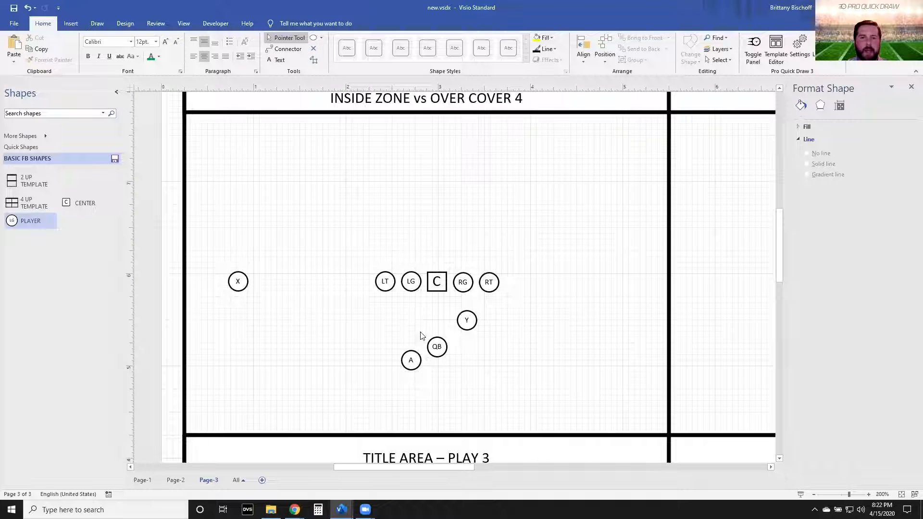
{"action": "left_click_drag", "start_coordinate": [413, 368], "coordinate": [638, 283]}
{"action": "type", "text": "Z"}
{"action": "left_click", "coordinate": [578, 301]}
{"action": "type", "text": "S"}
Step: Align the tops of the X and Z circles and the five offensive line shapes
{"action": "left_click_drag", "start_coordinate": [206, 251], "coordinate": [658, 301]}
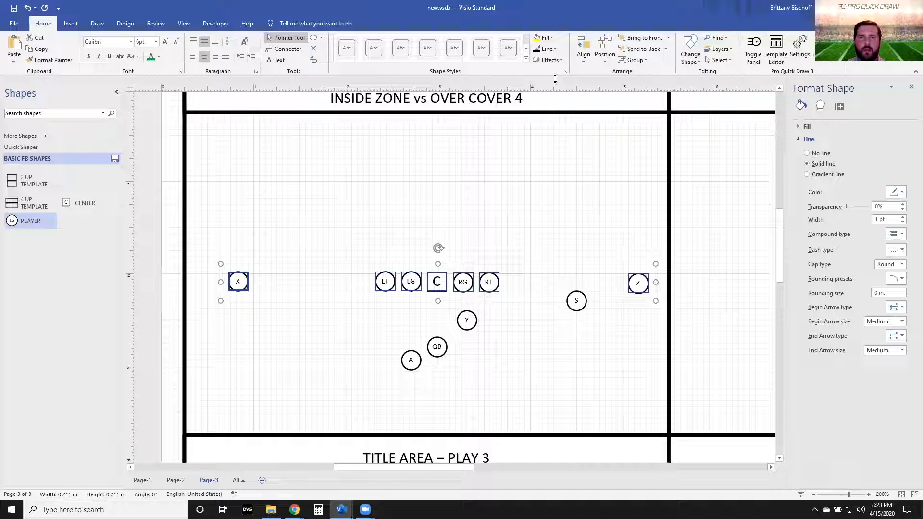
{"action": "left_click", "coordinate": [584, 51]}
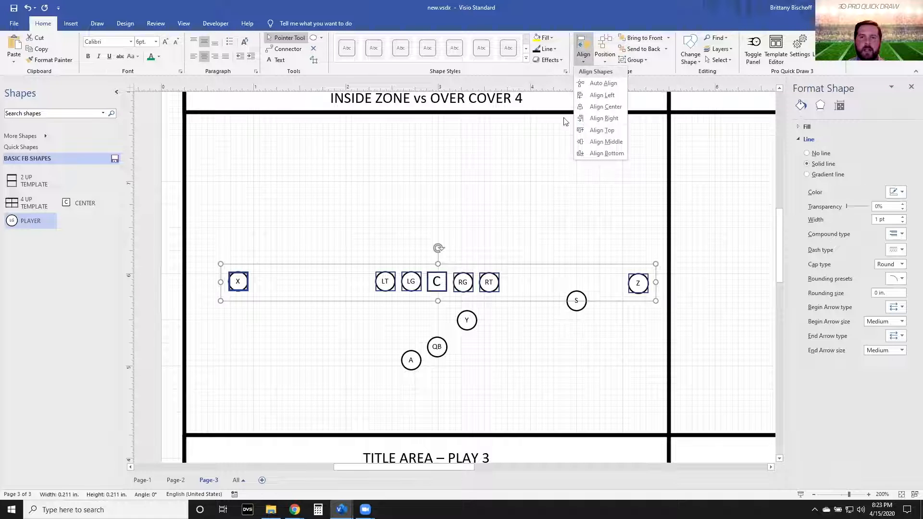
{"action": "left_click", "coordinate": [602, 130]}
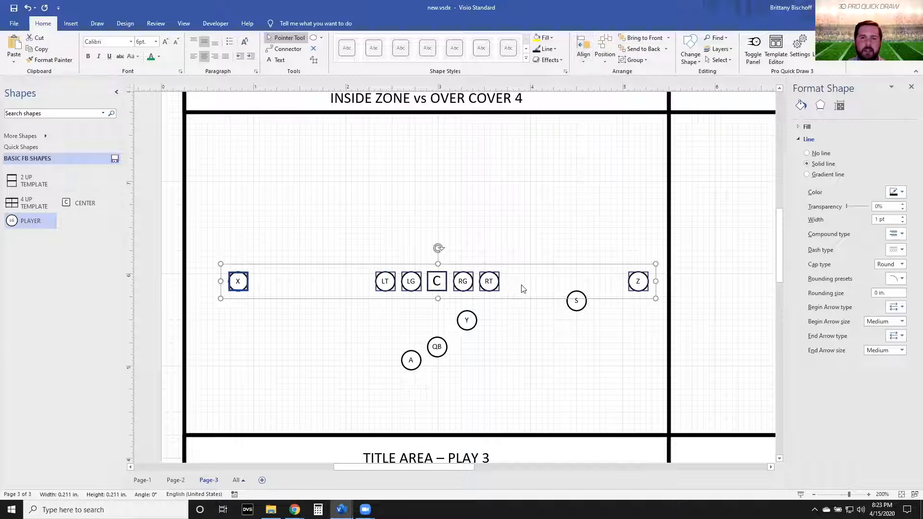
{"action": "left_click", "coordinate": [471, 253]}
Step: Nudge the C square slightly forward of the guards
{"action": "left_click", "coordinate": [436, 280]}
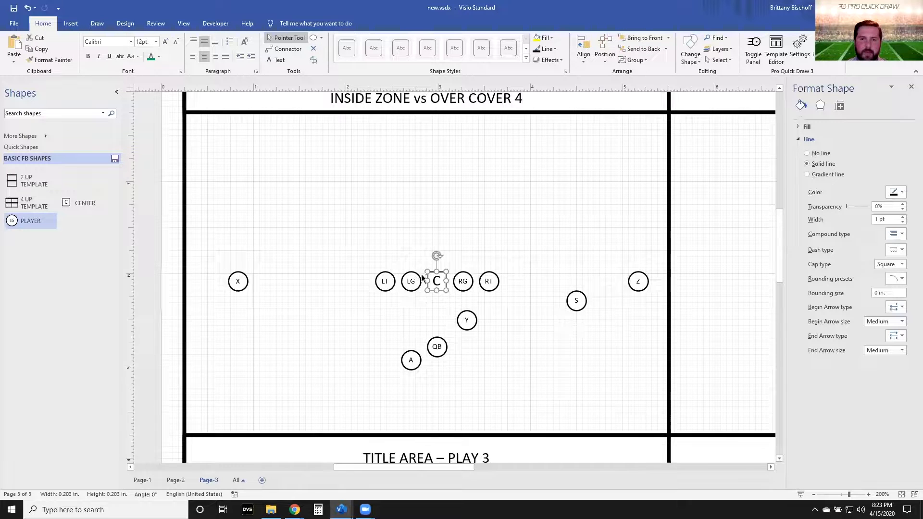
{"action": "scroll", "coordinate": [443, 284], "scroll_direction": "up", "scroll_amount": 5, "text": "ctrl"}
{"action": "key", "text": "Up"}
{"action": "key", "text": "Up"}
{"action": "key", "text": "Up"}
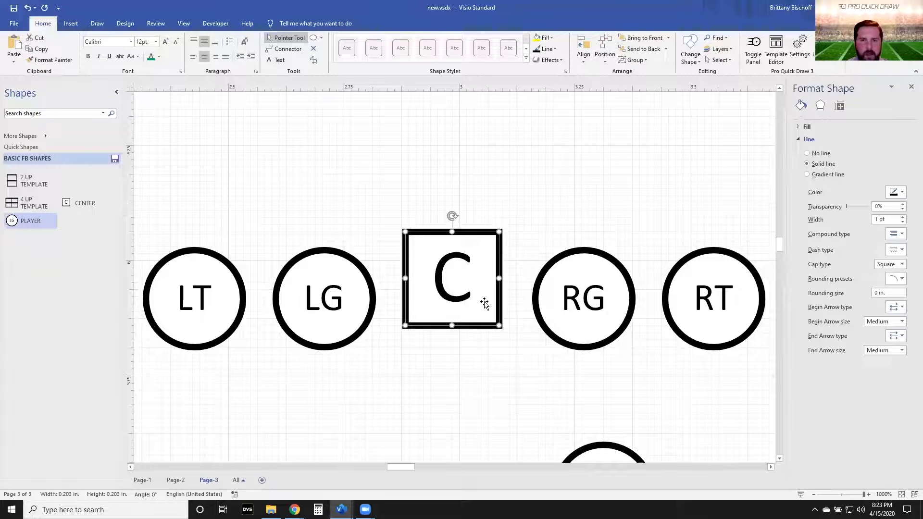
{"action": "scroll", "coordinate": [485, 303], "scroll_direction": "down", "scroll_amount": 6, "text": "ctrl"}
{"action": "left_click", "coordinate": [384, 300]}
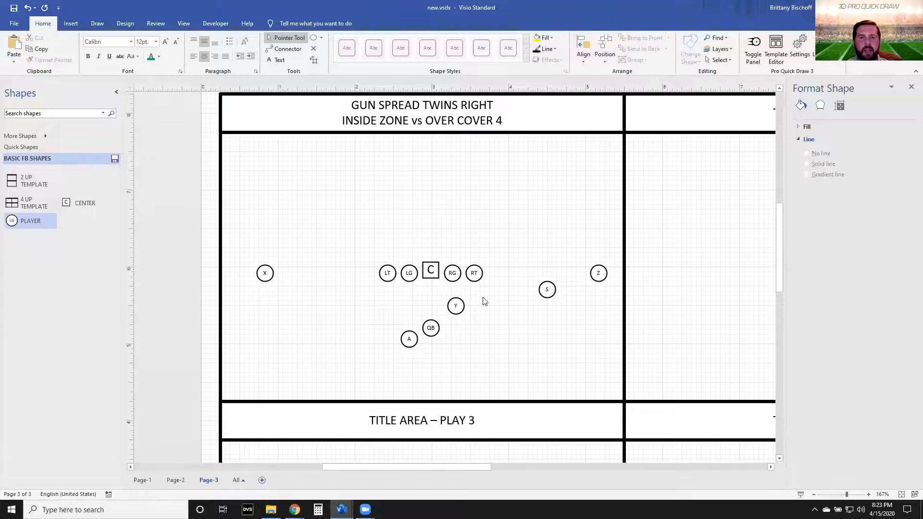
{"action": "scroll", "coordinate": [435, 294], "scroll_direction": "up", "scroll_amount": 1, "text": "ctrl"}
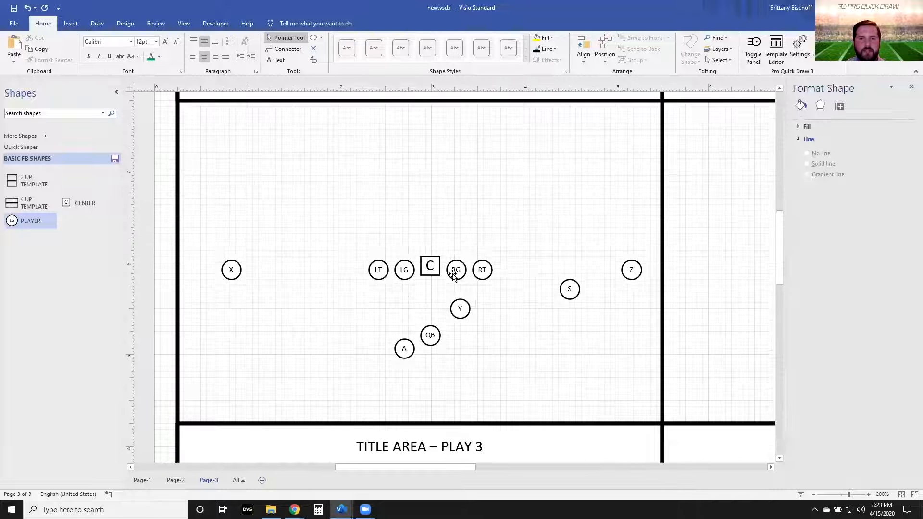
Step: Set the C square's text size to 6 pt to match the player circles
{"action": "left_click", "coordinate": [404, 273]}
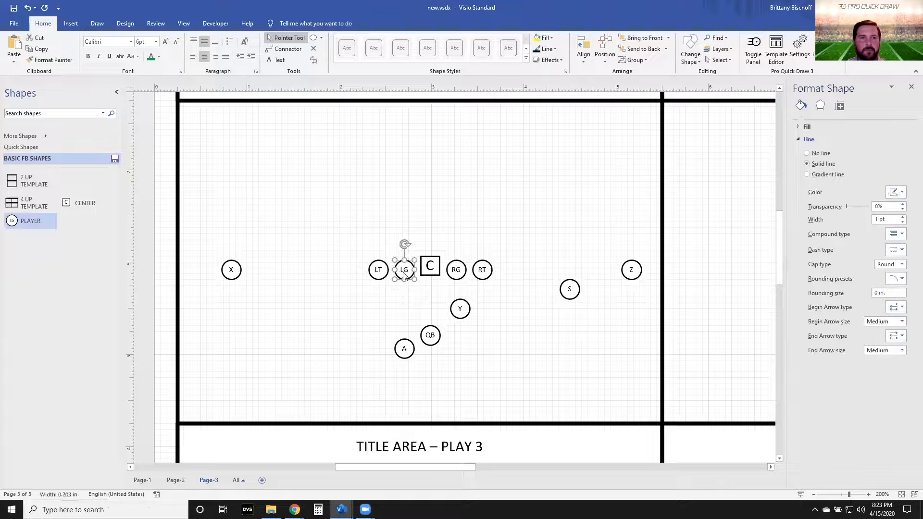
{"action": "left_click", "coordinate": [434, 264]}
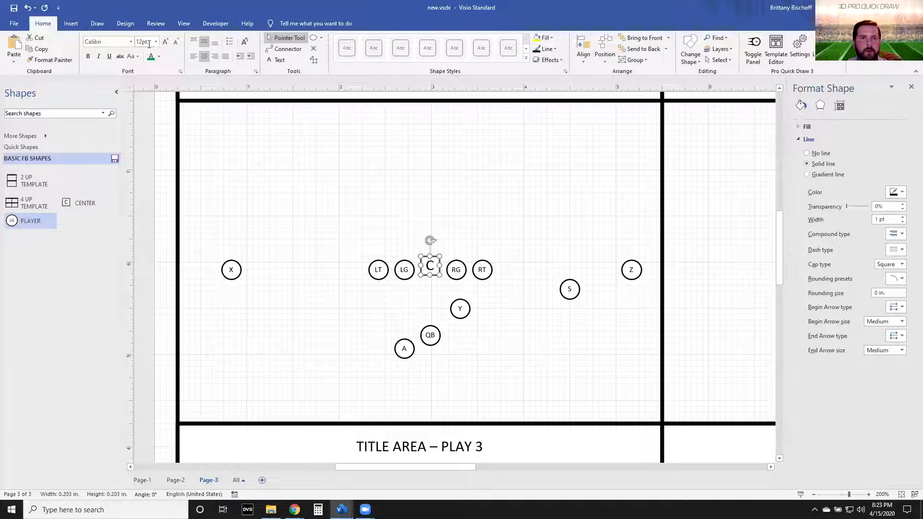
{"action": "left_click", "coordinate": [148, 42]}
{"action": "type", "text": "6"}
{"action": "key", "text": "Return"}
{"action": "left_click", "coordinate": [395, 167]}
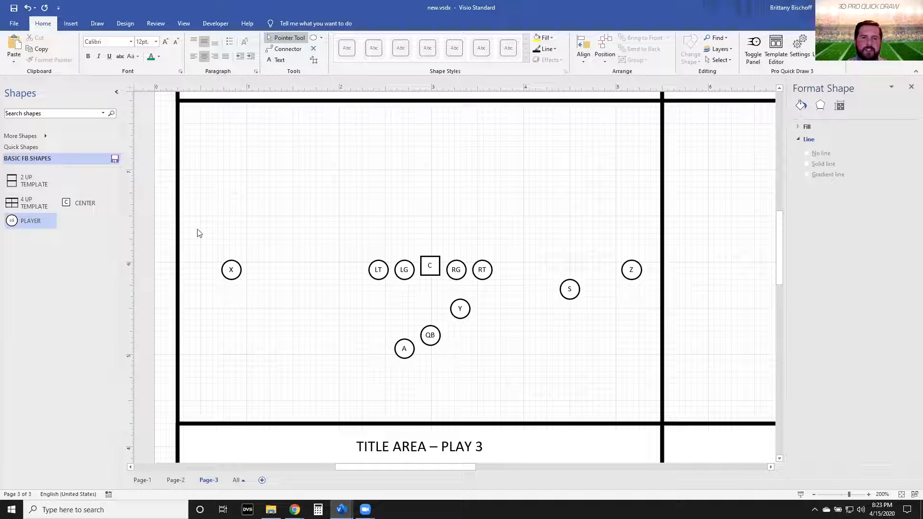
Step: Add the complete eleven-player formation to the BASIC FB SHAPES stencil as OFFENSE
{"action": "left_click_drag", "start_coordinate": [221, 243], "coordinate": [680, 387]}
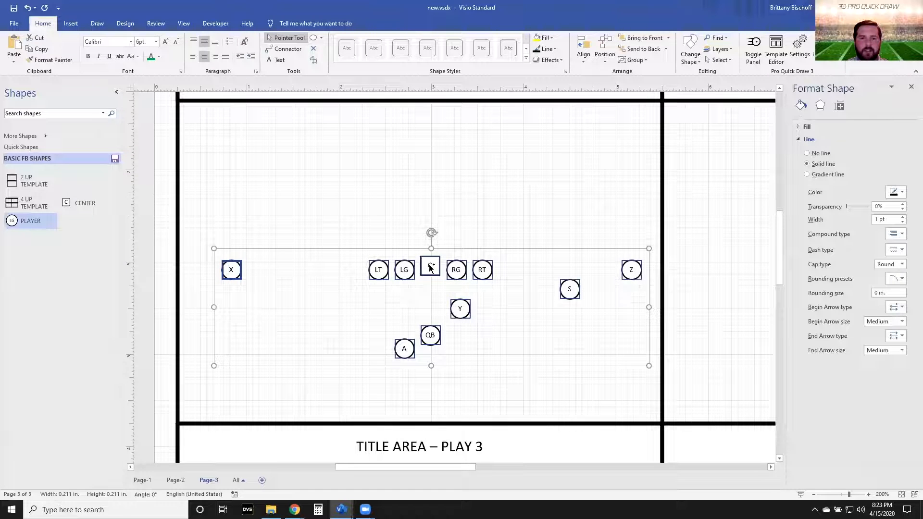
{"action": "left_click_drag", "start_coordinate": [431, 268], "coordinate": [72, 221]}
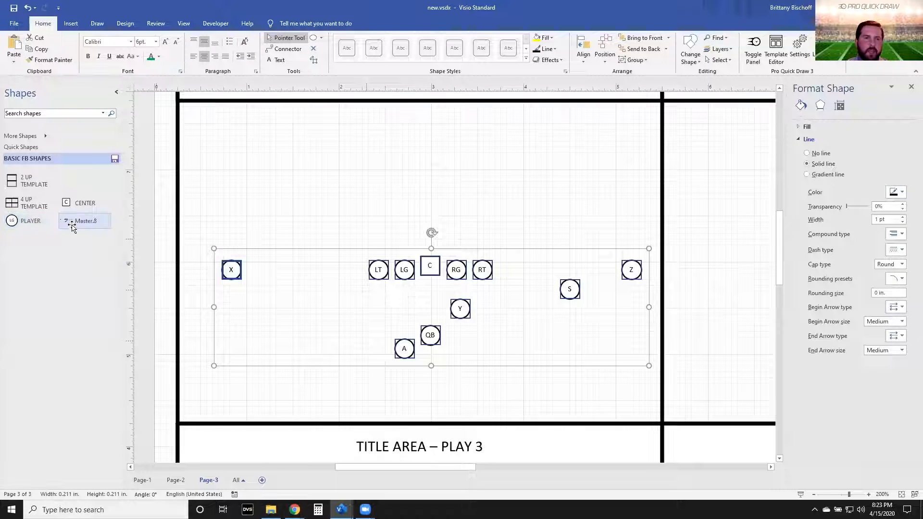
{"action": "type", "text": "OFFENSE"}
{"action": "key", "text": "Return"}
{"action": "left_click", "coordinate": [390, 279]}
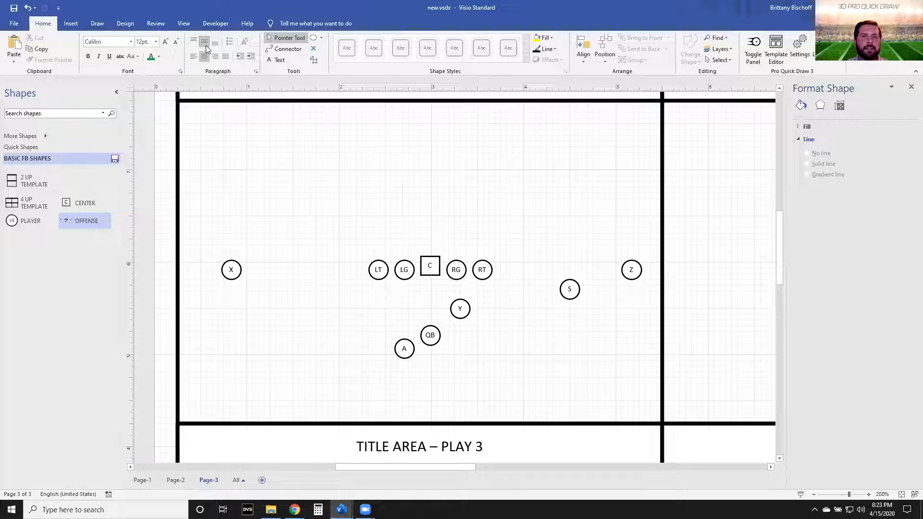
Step: Create a text box reading E above the LT circle, about 0.211 in wide and 0.158 in high
{"action": "left_click", "coordinate": [277, 60]}
{"action": "left_click_drag", "start_coordinate": [356, 216], "coordinate": [391, 242]}
{"action": "type", "text": "E"}
{"action": "key", "text": "Escape"}
{"action": "scroll", "coordinate": [387, 238], "scroll_direction": "up", "scroll_amount": 4}
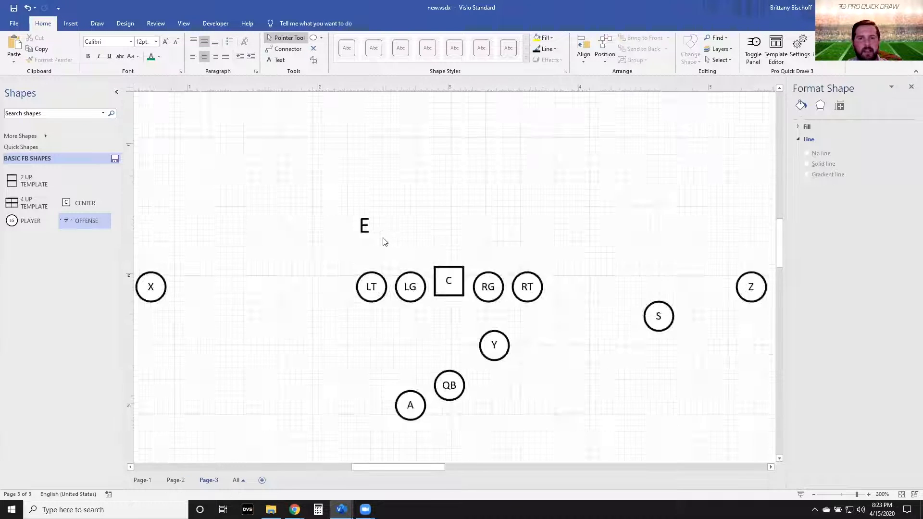
{"action": "left_click_drag", "start_coordinate": [265, 155], "coordinate": [326, 201]}
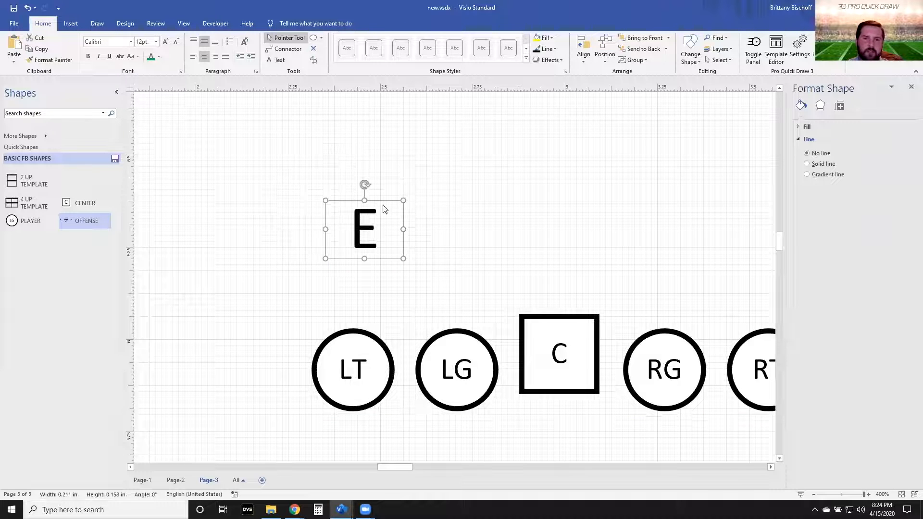
Step: Set all four text block margins of the E text box to 0 pt
{"action": "double_click", "coordinate": [368, 227]}
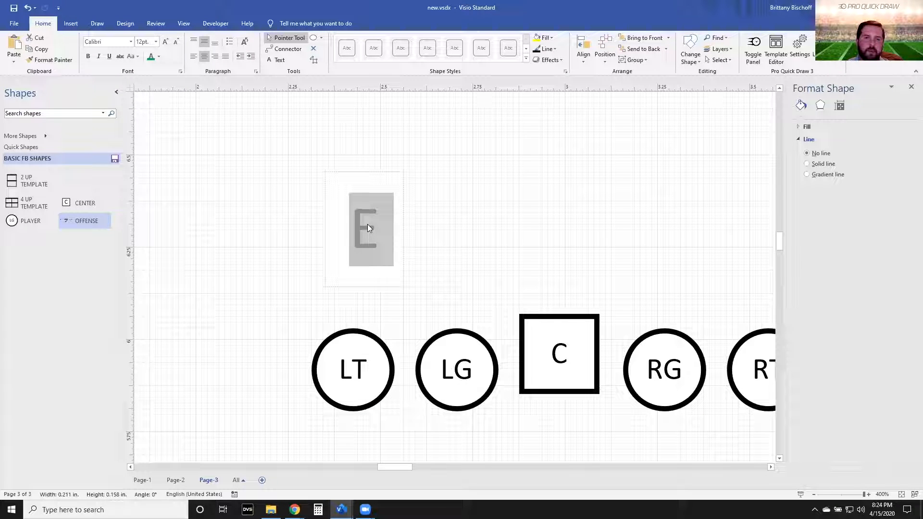
{"action": "left_click", "coordinate": [257, 70]}
{"action": "left_click", "coordinate": [423, 168]}
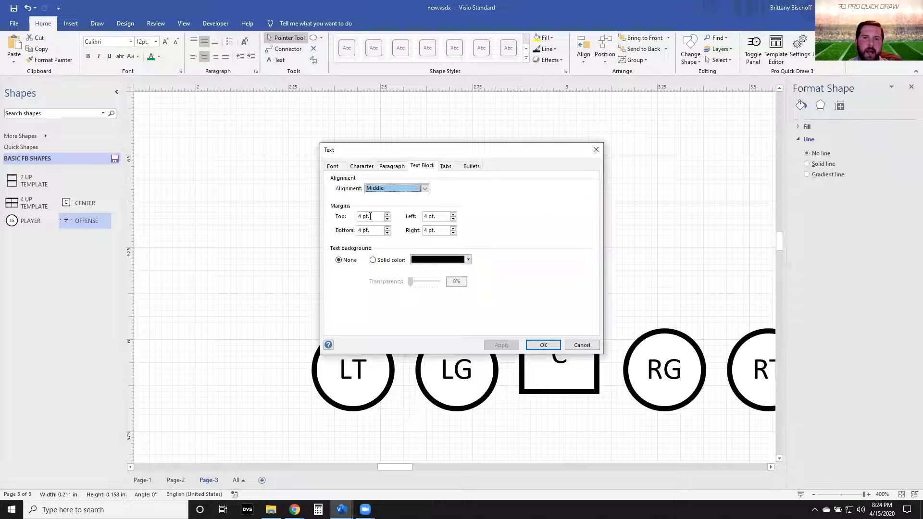
{"action": "left_click_drag", "start_coordinate": [370, 217], "coordinate": [317, 210]}
{"action": "type", "text": "0"}
{"action": "key", "text": "Tab"}
{"action": "type", "text": "0"}
{"action": "key", "text": "Tab"}
{"action": "type", "text": "0"}
{"action": "key", "text": "Tab"}
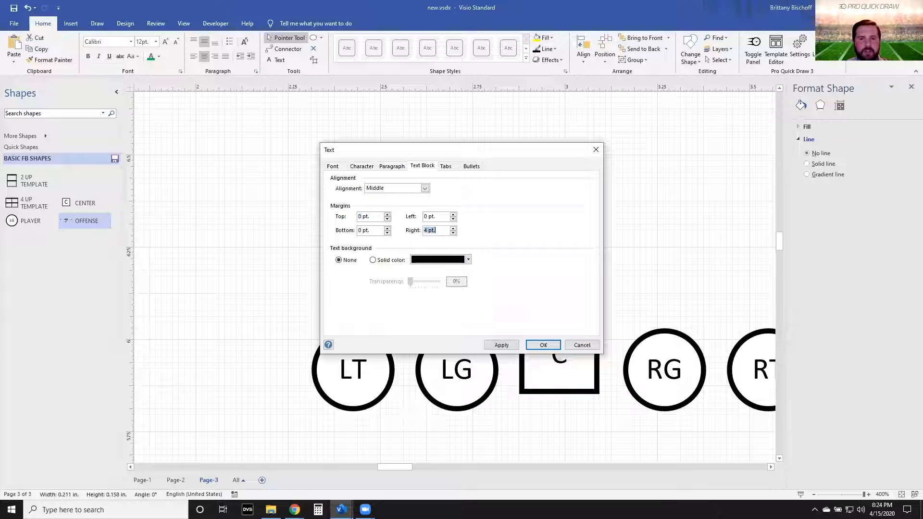
{"action": "type", "text": "0"}
{"action": "key", "text": "Return"}
{"action": "left_click", "coordinate": [500, 242]}
Step: Add the E text shape to the BASIC FB SHAPES stencil as DEF PLAYER
{"action": "left_click", "coordinate": [367, 233]}
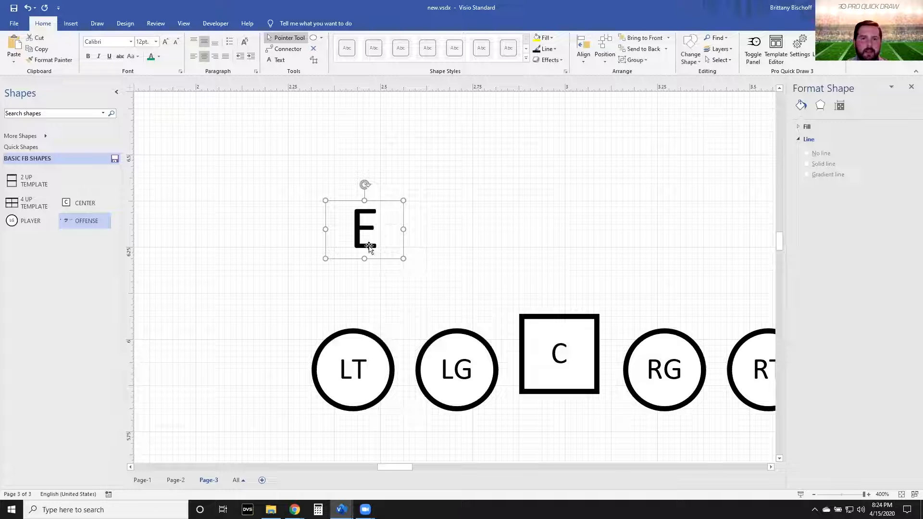
{"action": "left_click_drag", "start_coordinate": [42, 253], "coordinate": [27, 253]}
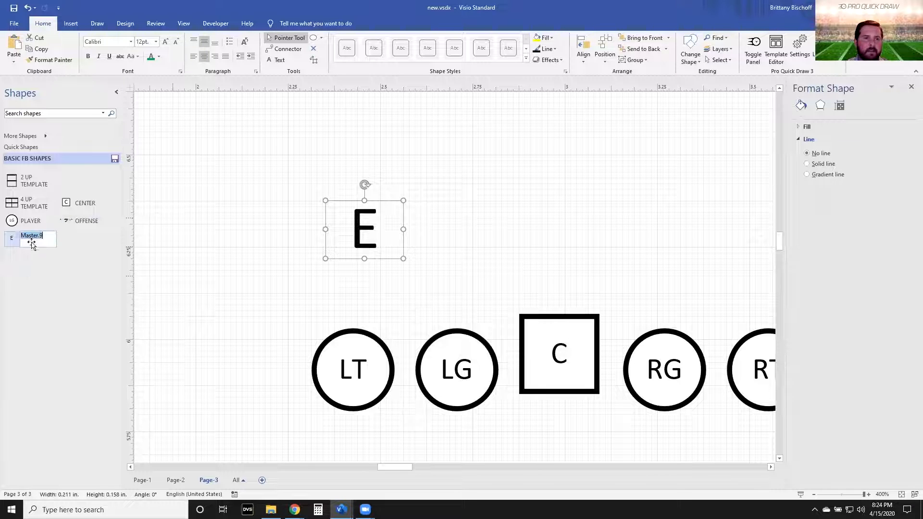
{"action": "type", "text": "DEF PLAYER"}
{"action": "key", "text": "Return"}
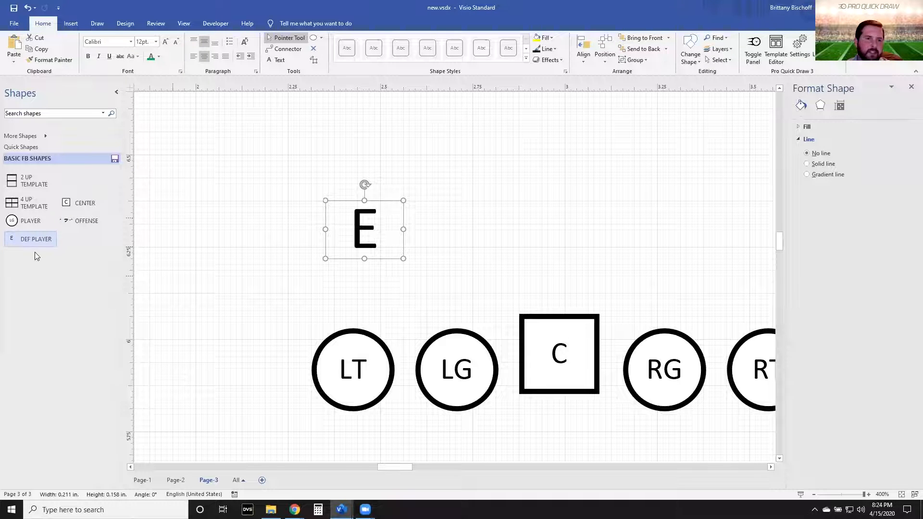
Step: Move the E outside the LT circle and place two copies along the defensive front, labelled N above LG and T above RG
{"action": "left_click_drag", "start_coordinate": [350, 231], "coordinate": [299, 247]}
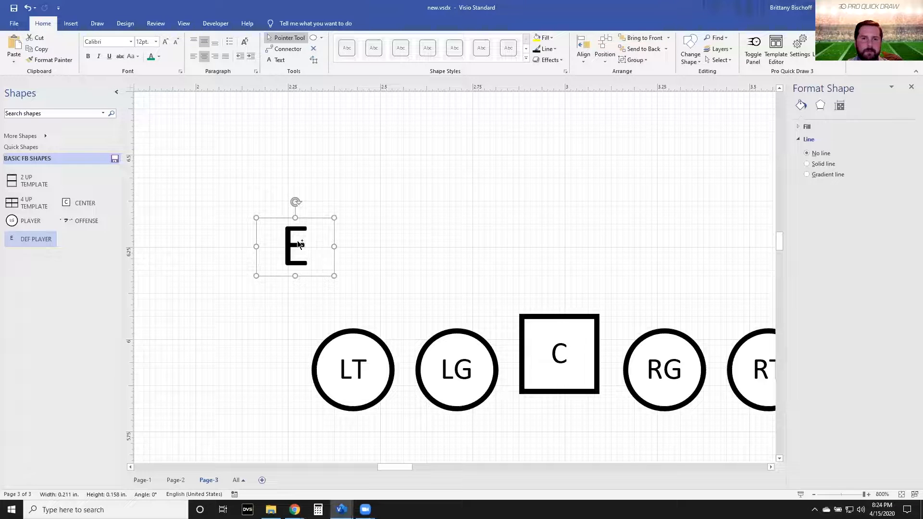
{"action": "mouse_move", "coordinate": [473, 239]}
{"action": "left_mouse_down"}
{"action": "mouse_move", "coordinate": [651, 245]}
{"action": "mouse_move", "coordinate": [463, 238]}
{"action": "mouse_move", "coordinate": [457, 245]}
{"action": "left_mouse_up"}
{"action": "type", "text": "N"}
{"action": "key", "text": "Escape"}
{"action": "left_click", "coordinate": [652, 245]}
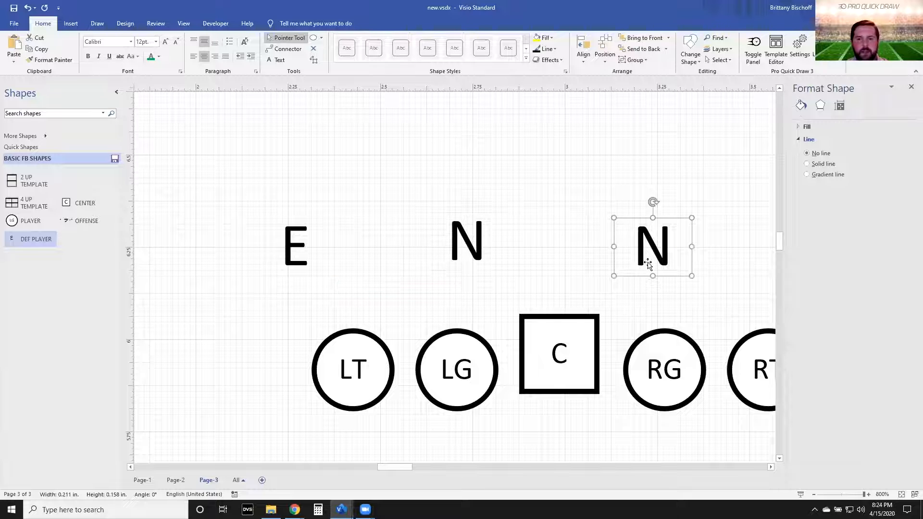
{"action": "type", "text": "T"}
Step: Copy the T to just outside the RT circle and relabel the copy R
{"action": "left_click", "coordinate": [526, 220]}
{"action": "scroll", "coordinate": [526, 220], "scroll_direction": "down", "scroll_amount": 2}
{"action": "left_click_drag", "start_coordinate": [526, 231], "coordinate": [609, 229]}
{"action": "type", "text": "R"}
{"action": "left_click", "coordinate": [495, 230]}
Step: Align the tops of the E, N, T and R defensive line letters
{"action": "left_click_drag", "start_coordinate": [263, 179], "coordinate": [717, 278]}
{"action": "left_click", "coordinate": [584, 57]}
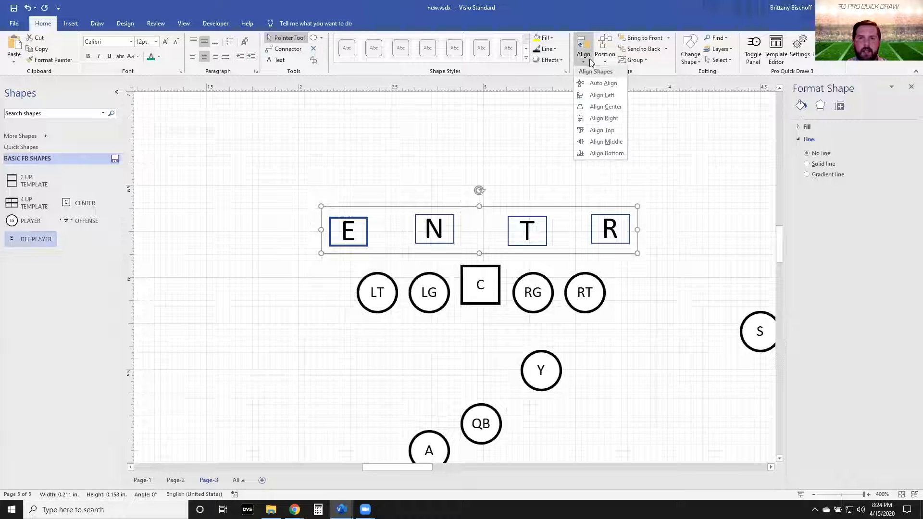
{"action": "left_click", "coordinate": [602, 130]}
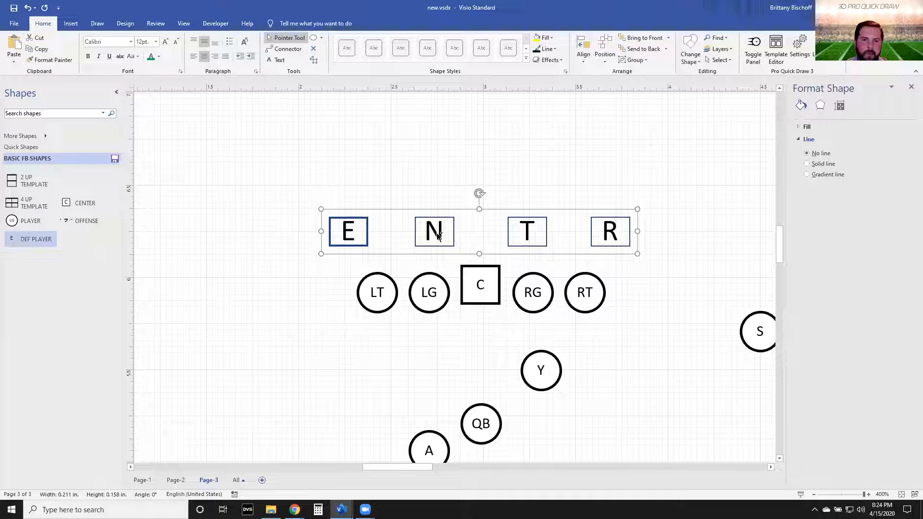
Step: Add the four aligned defensive linemen to the BASIC FB SHAPES stencil as DL
{"action": "left_click_drag", "start_coordinate": [437, 228], "coordinate": [81, 241]}
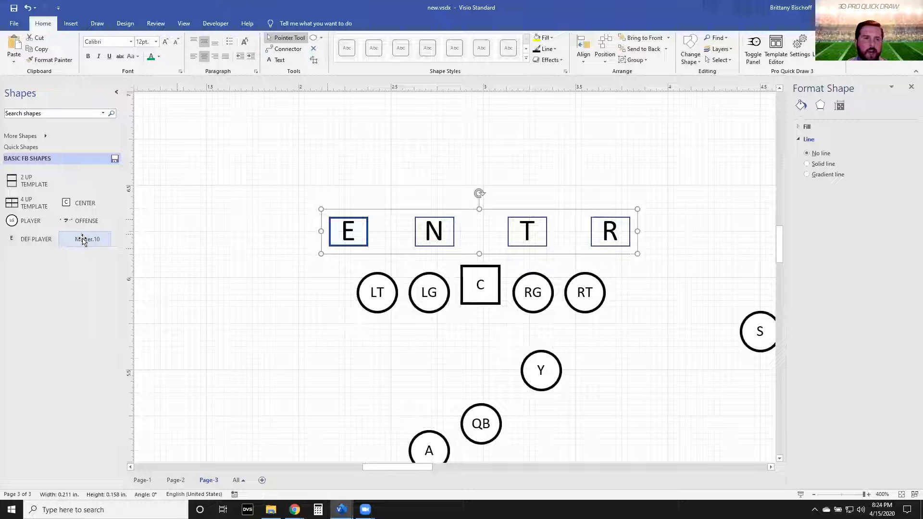
{"action": "type", "text": "DL"}
{"action": "key", "text": "Return"}
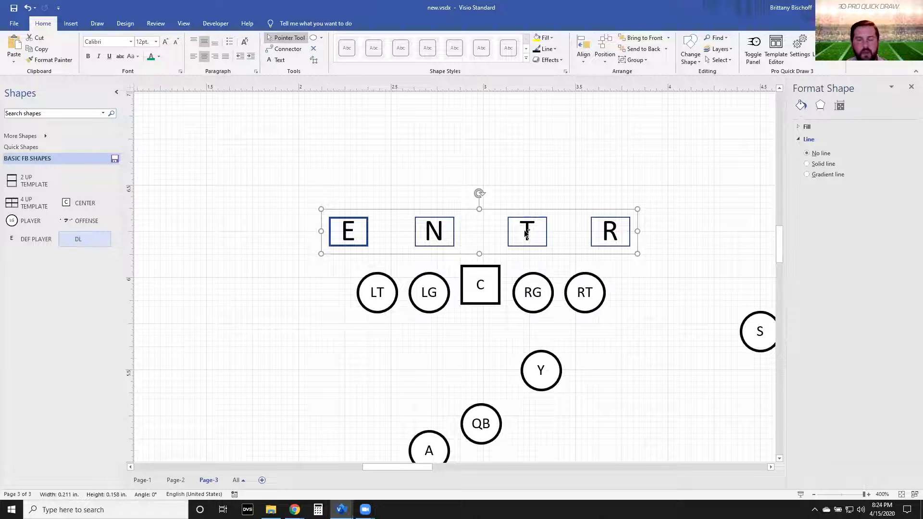
Step: Copy the defensive line row upward and relabel the copied letters W, M, S and C
{"action": "left_click_drag", "start_coordinate": [525, 233], "coordinate": [503, 155]}
{"action": "double_click", "coordinate": [341, 144]}
{"action": "type", "text": "W"}
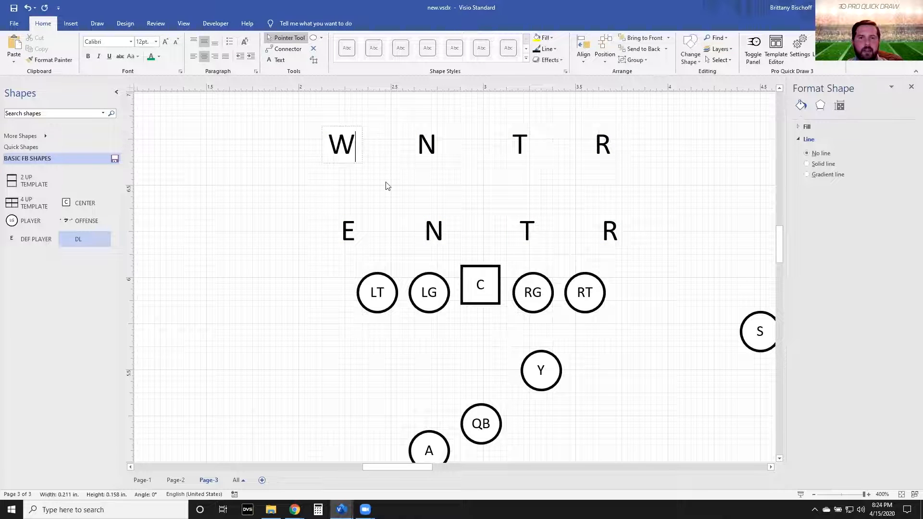
{"action": "left_click", "coordinate": [425, 144]}
{"action": "type", "text": "M"}
{"action": "left_click", "coordinate": [519, 144]}
{"action": "type", "text": "S"}
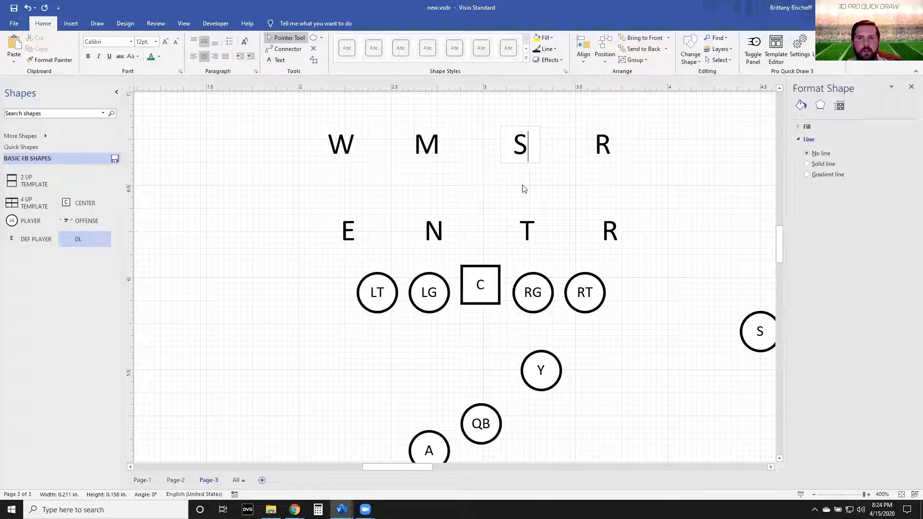
{"action": "left_click", "coordinate": [603, 144]}
{"action": "type", "text": "C"}
Step: Place one C defender across from the Z circle and another across from the X circle
{"action": "scroll", "coordinate": [587, 171], "scroll_direction": "down", "scroll_amount": 3}
{"action": "left_click", "coordinate": [588, 169]}
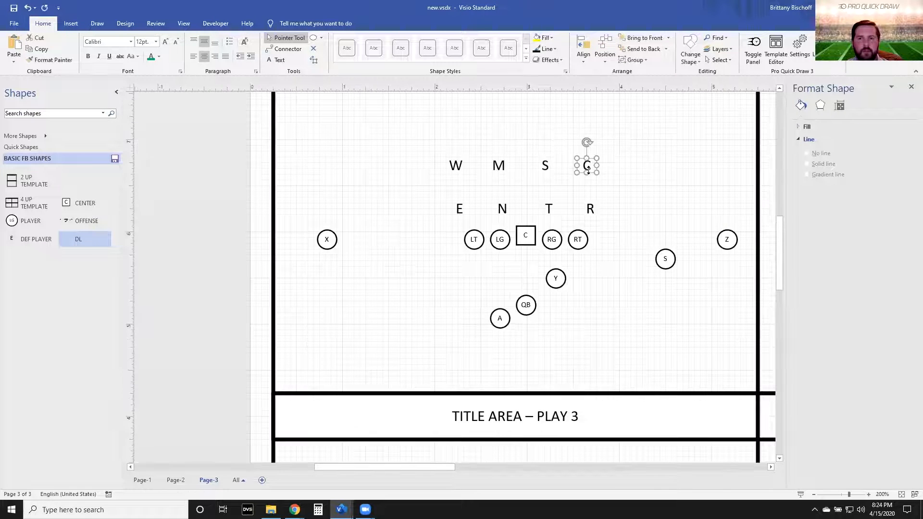
{"action": "left_click_drag", "start_coordinate": [588, 169], "coordinate": [328, 167]}
{"action": "scroll", "coordinate": [385, 202], "scroll_direction": "up", "scroll_amount": 2}
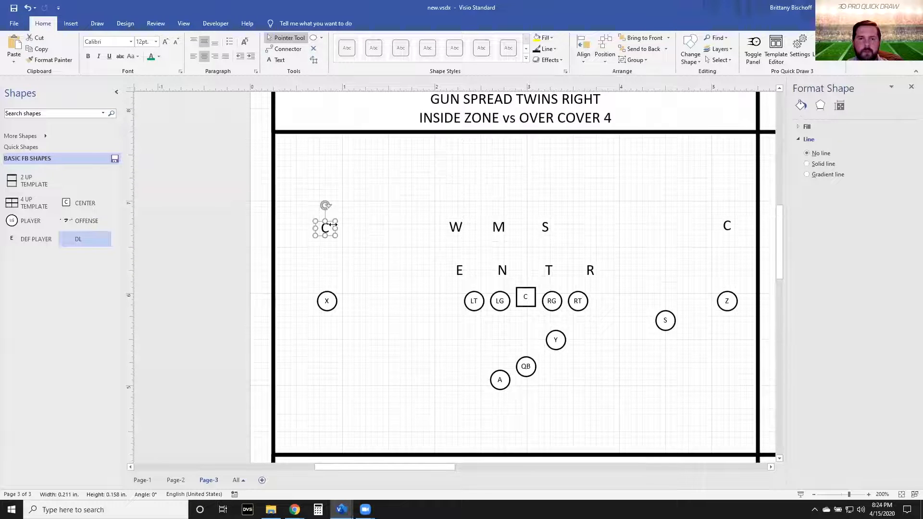
Step: Copy the C defender twice above the linebacker row and relabel the copies FS and SS
{"action": "left_click_drag", "start_coordinate": [322, 228], "coordinate": [600, 172]}
{"action": "type", "text": "FS"}
{"action": "type", "text": "SS"}
Step: Align the FS and SS safeties with each other along their middles
{"action": "left_click", "coordinate": [397, 155]}
{"action": "left_click_drag", "start_coordinate": [397, 155], "coordinate": [723, 207]}
{"action": "left_click", "coordinate": [583, 50]}
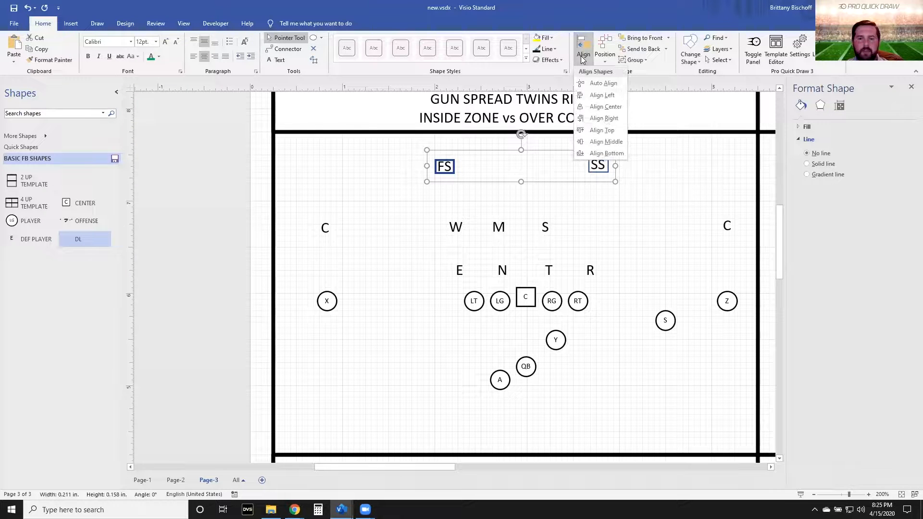
{"action": "left_click", "coordinate": [606, 141]}
{"action": "left_click", "coordinate": [700, 274]}
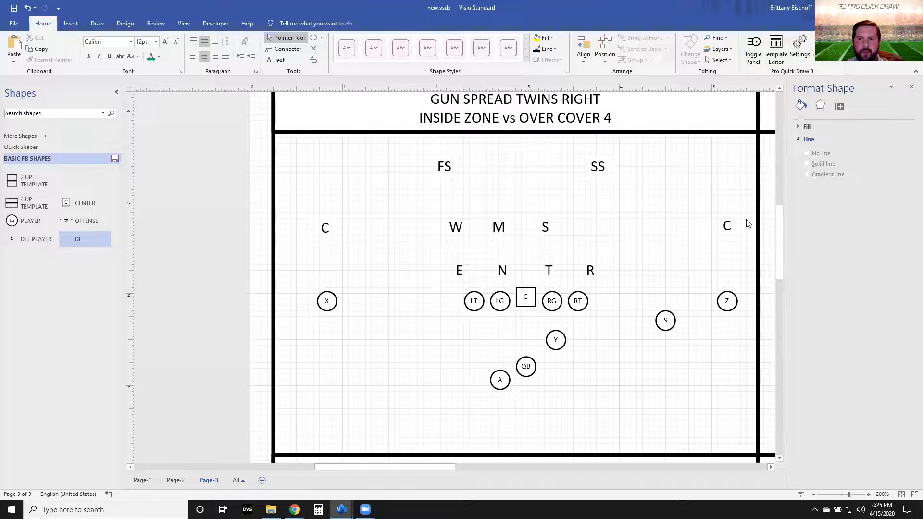
Step: Move the W, M and S linebackers toward the S and Z receivers' side, with wider gaps between them
{"action": "left_click", "coordinate": [729, 229]}
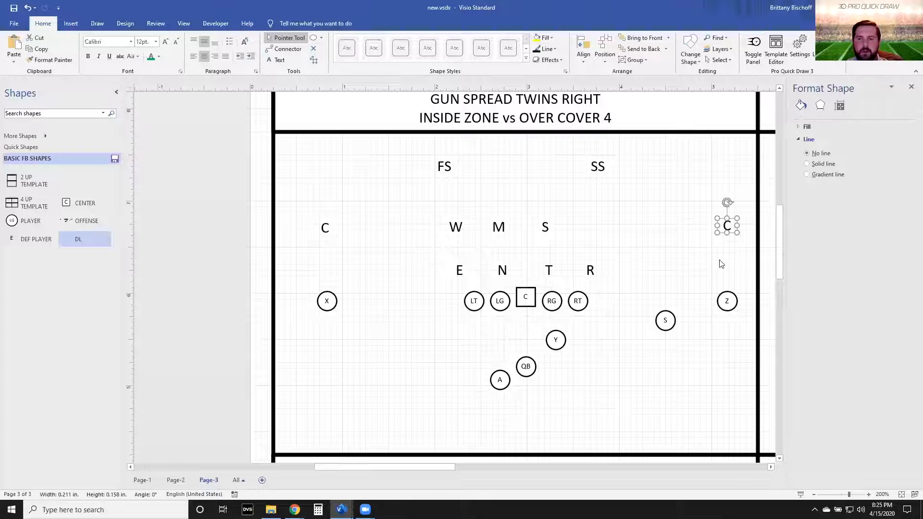
{"action": "left_click_drag", "start_coordinate": [418, 205], "coordinate": [637, 258]}
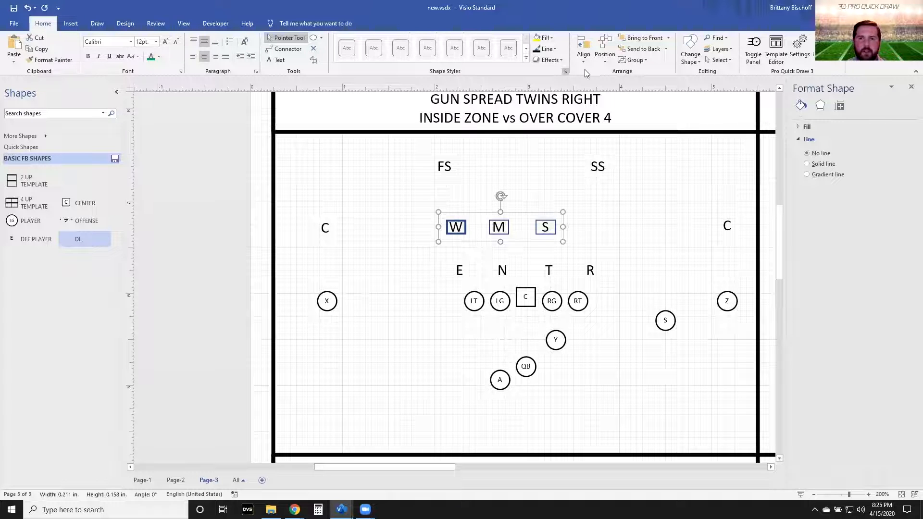
{"action": "left_click", "coordinate": [548, 238]}
{"action": "scroll", "coordinate": [548, 239], "scroll_direction": "up", "scroll_amount": 2}
{"action": "left_click_drag", "start_coordinate": [542, 216], "coordinate": [715, 219]}
{"action": "left_click_drag", "start_coordinate": [448, 216], "coordinate": [557, 222]}
{"action": "left_click_drag", "start_coordinate": [374, 216], "coordinate": [436, 224]}
Step: Align the W, M and S linebackers in one horizontal row level with W
{"action": "left_click_drag", "start_coordinate": [335, 173], "coordinate": [758, 267]}
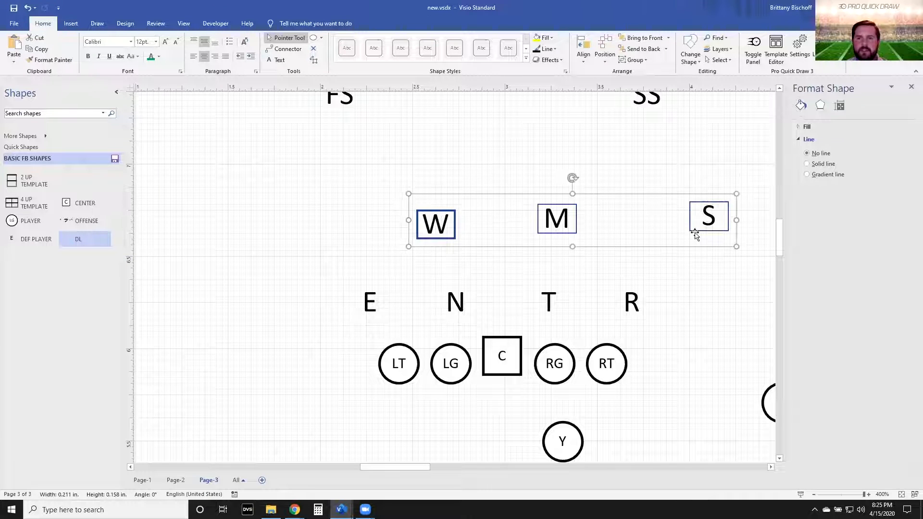
{"action": "left_click", "coordinate": [582, 50]}
{"action": "left_click", "coordinate": [599, 125]}
{"action": "left_click", "coordinate": [602, 167]}
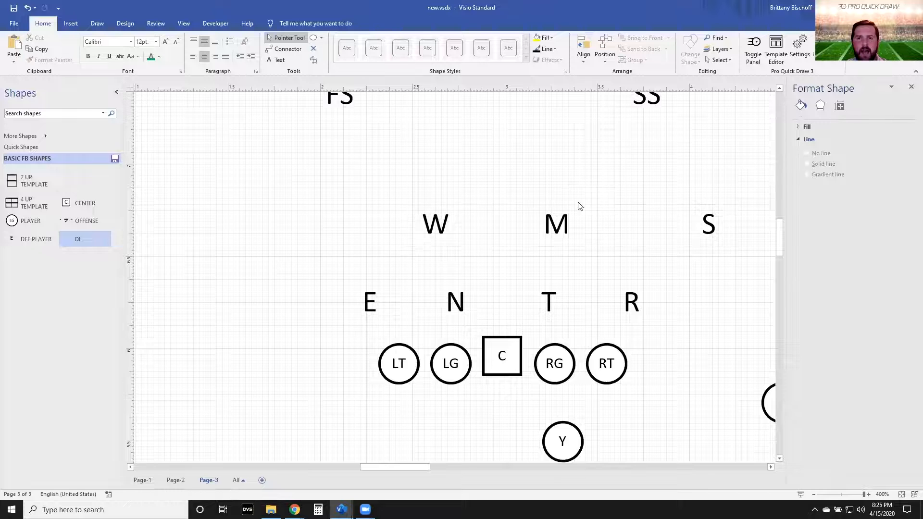
Step: Add all eleven defensive letters to the BASIC FB SHAPES stencil as a shape named DEFENSE
{"action": "scroll", "coordinate": [532, 220], "scroll_direction": "down", "scroll_amount": 1}
{"action": "scroll", "coordinate": [467, 215], "scroll_direction": "right", "scroll_amount": 1}
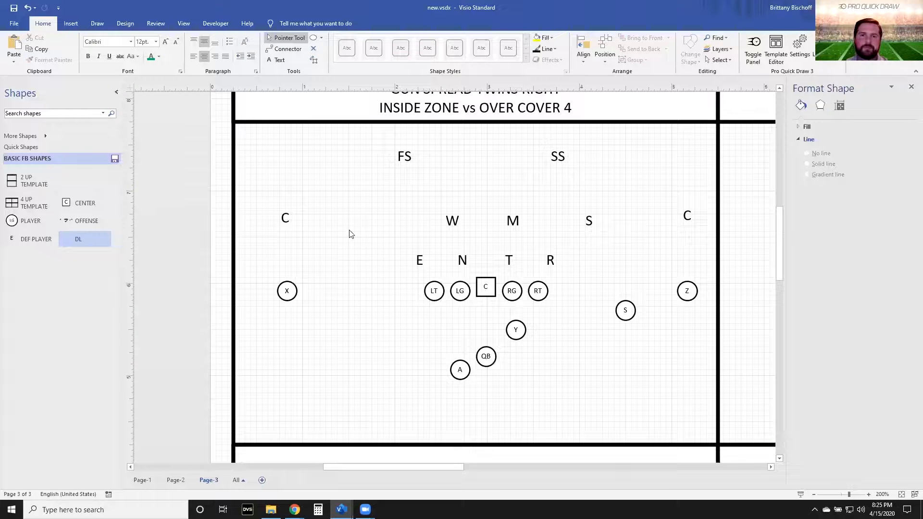
{"action": "left_click_drag", "start_coordinate": [205, 134], "coordinate": [752, 280]}
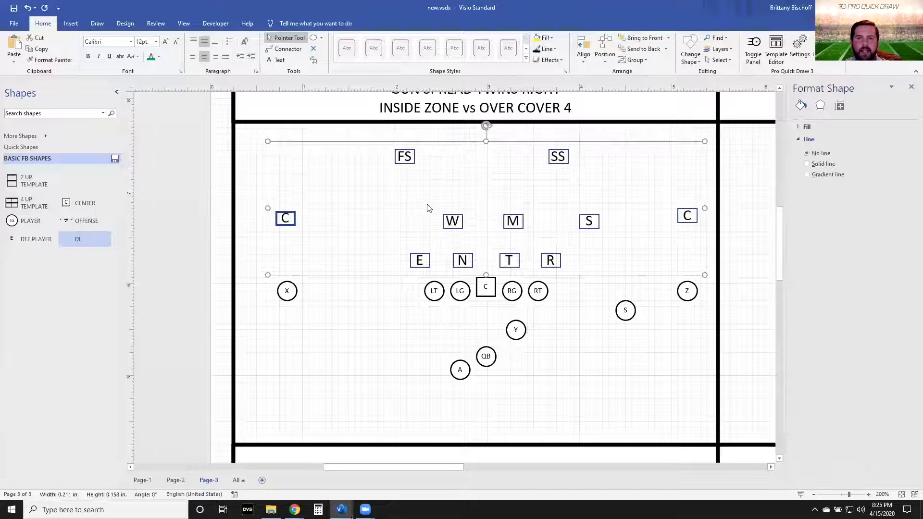
{"action": "left_click_drag", "start_coordinate": [451, 226], "coordinate": [14, 266]}
{"action": "double_click", "coordinate": [30, 259]}
{"action": "type", "text": "DEFENSE"}
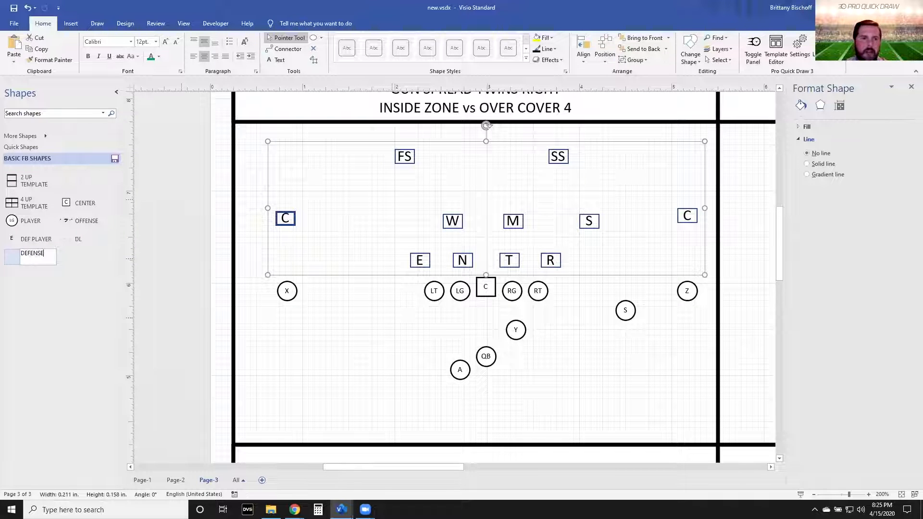
{"action": "key", "text": "Return"}
{"action": "left_click", "coordinate": [216, 173]}
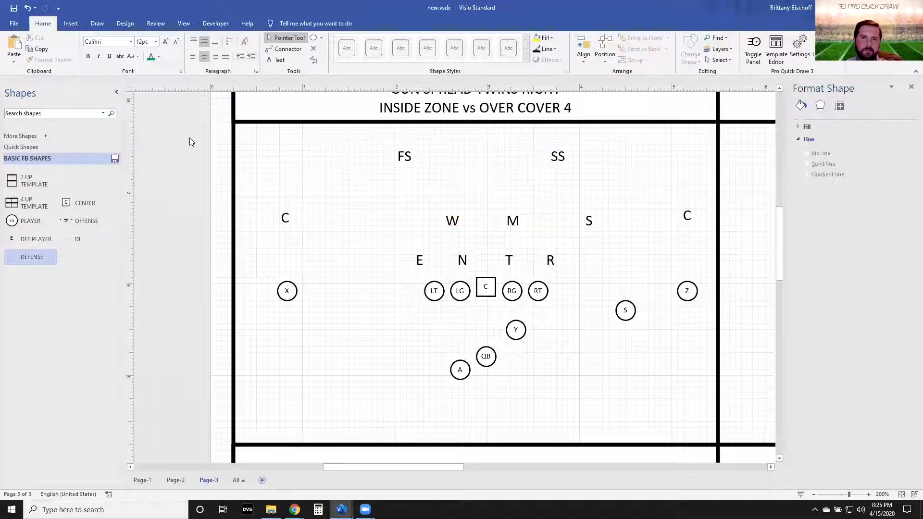
Step: Add the combined offense and defense to the BASIC FB SHAPES stencil as a shape named FULL 22
{"action": "left_click_drag", "start_coordinate": [299, 187], "coordinate": [750, 403]}
{"action": "left_click_drag", "start_coordinate": [509, 292], "coordinate": [84, 259]}
{"action": "left_click", "coordinate": [84, 259]}
{"action": "type", "text": "FULL"}
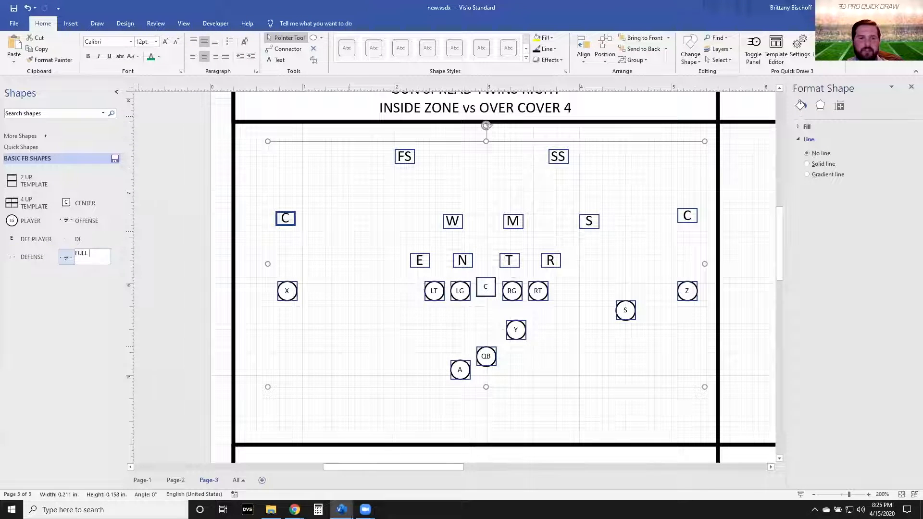
{"action": "key", "text": "Return"}
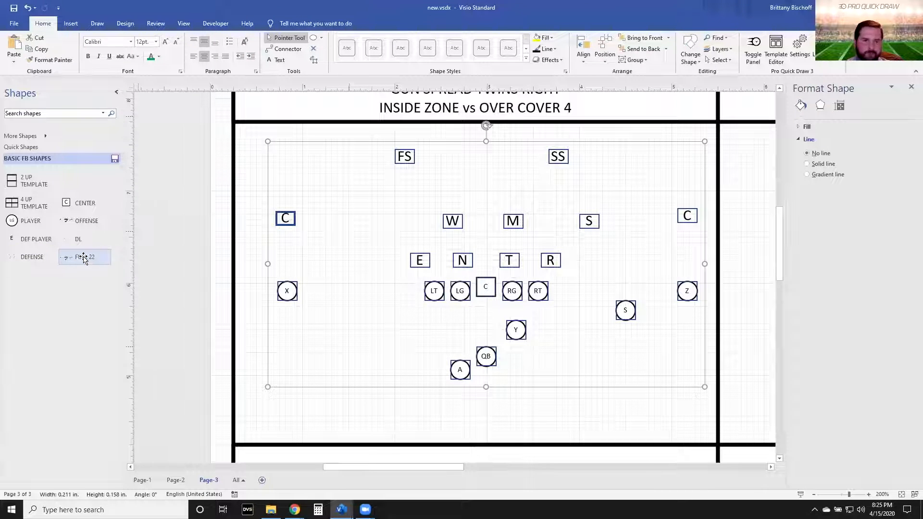
{"action": "left_click", "coordinate": [234, 269]}
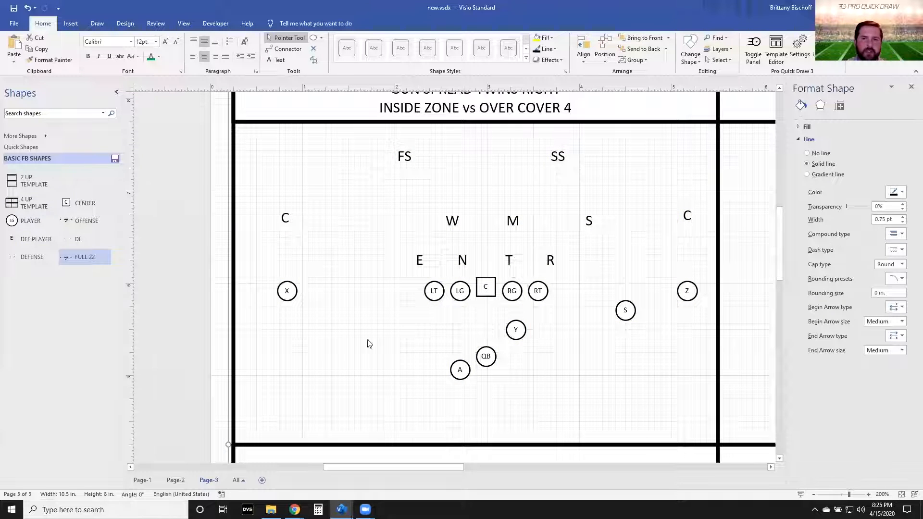
Step: Try the FULL 22 stencil shape in the empty Play 2 area and undo the placement
{"action": "scroll", "coordinate": [434, 263], "scroll_direction": "down", "scroll_amount": 2}
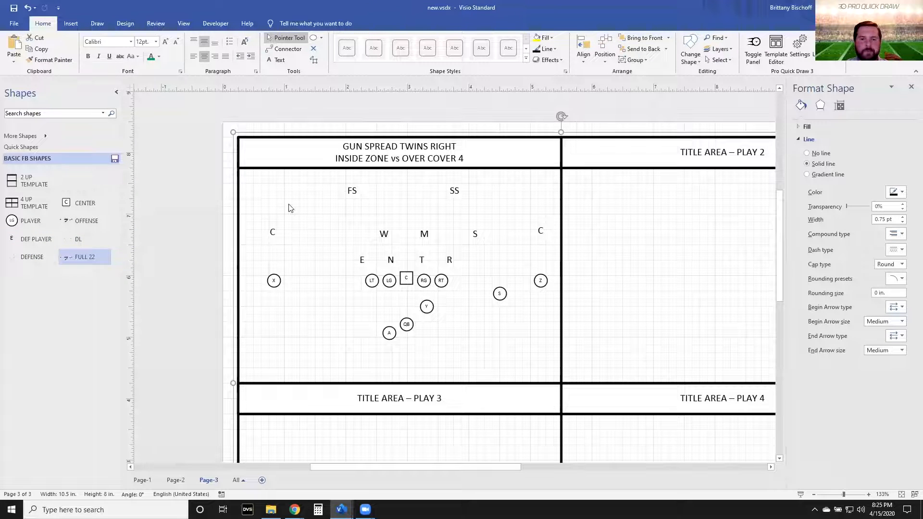
{"action": "scroll", "coordinate": [336, 274], "scroll_direction": "up", "scroll_amount": 2}
{"action": "scroll", "coordinate": [283, 246], "scroll_direction": "down", "scroll_amount": 2}
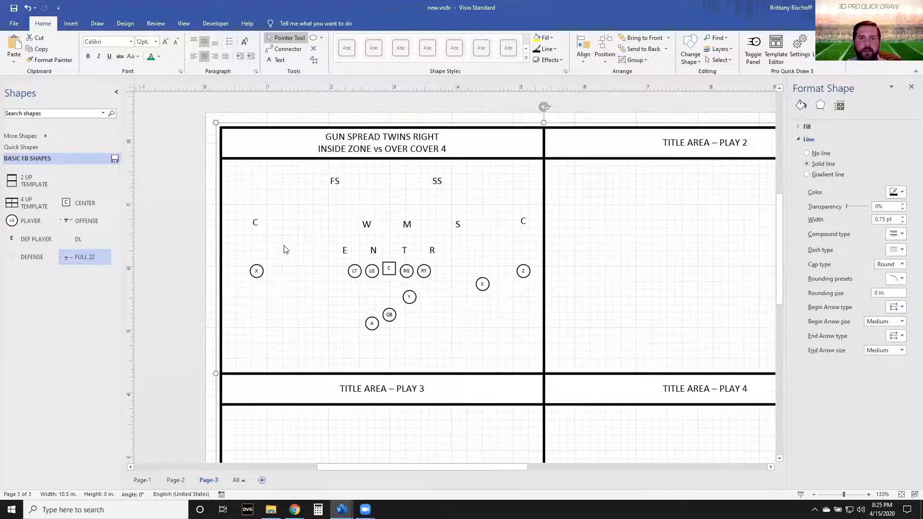
{"action": "scroll", "coordinate": [283, 246], "scroll_direction": "right", "scroll_amount": 1}
{"action": "scroll", "coordinate": [283, 246], "scroll_direction": "down", "scroll_amount": 1}
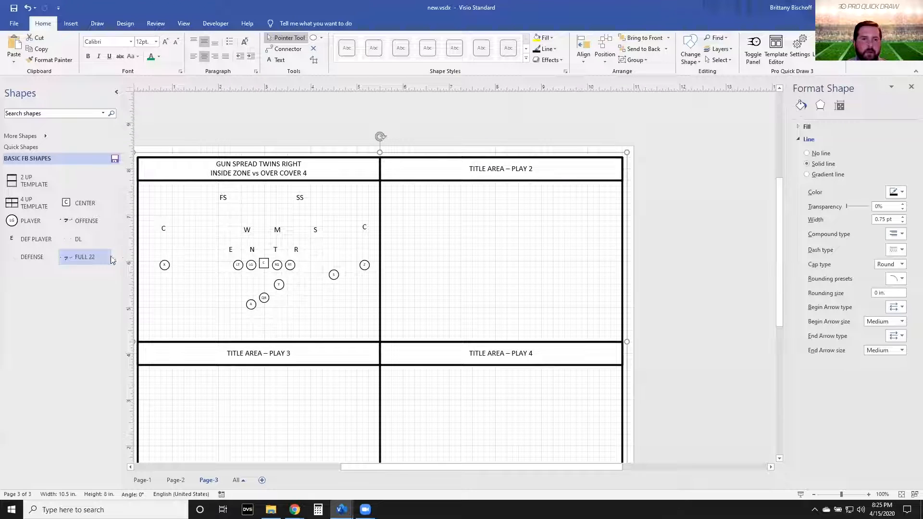
{"action": "left_click_drag", "start_coordinate": [77, 258], "coordinate": [498, 260]}
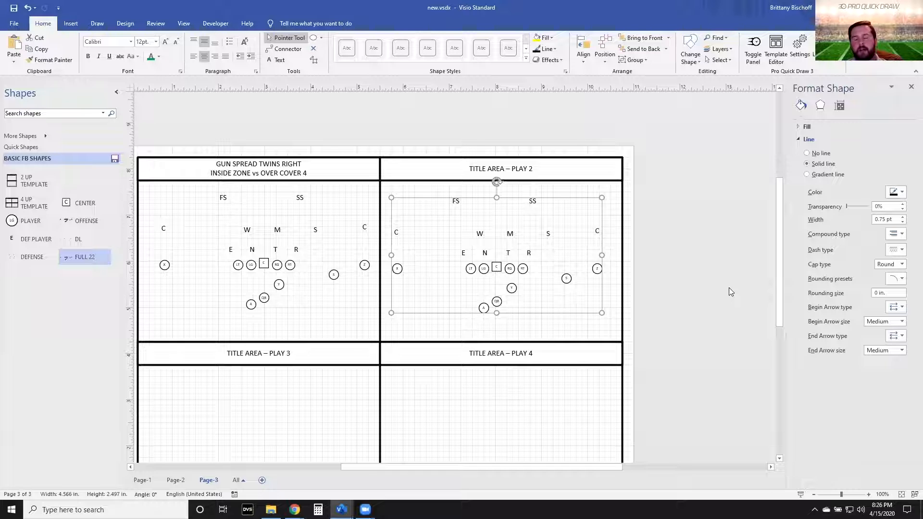
{"action": "key", "text": "ctrl+z"}
{"action": "scroll", "coordinate": [555, 240], "scroll_direction": "left", "scroll_amount": 3}
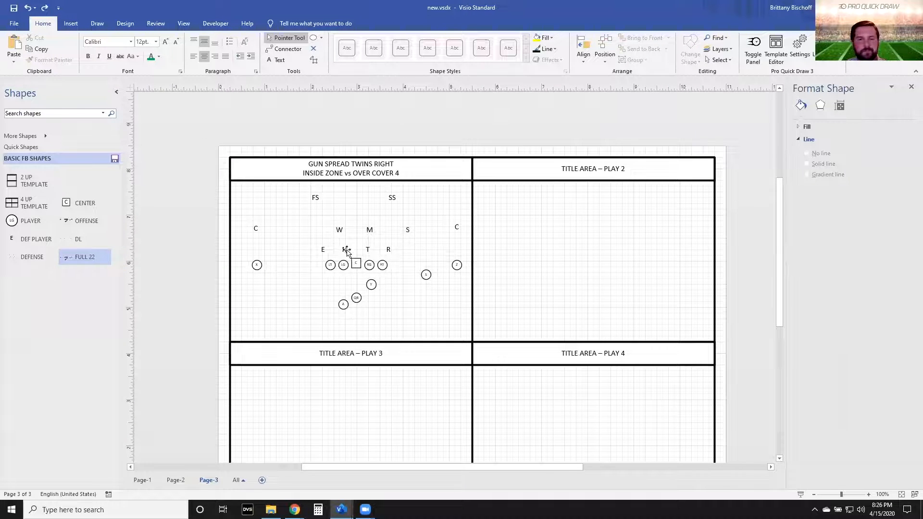
Step: Examine the first play's title and how its defense lines up against the offensive formation
{"action": "scroll", "coordinate": [344, 253], "scroll_direction": "up", "scroll_amount": 5, "text": "ctrl"}
{"action": "scroll", "coordinate": [344, 249], "scroll_direction": "up", "scroll_amount": 2, "text": "ctrl"}
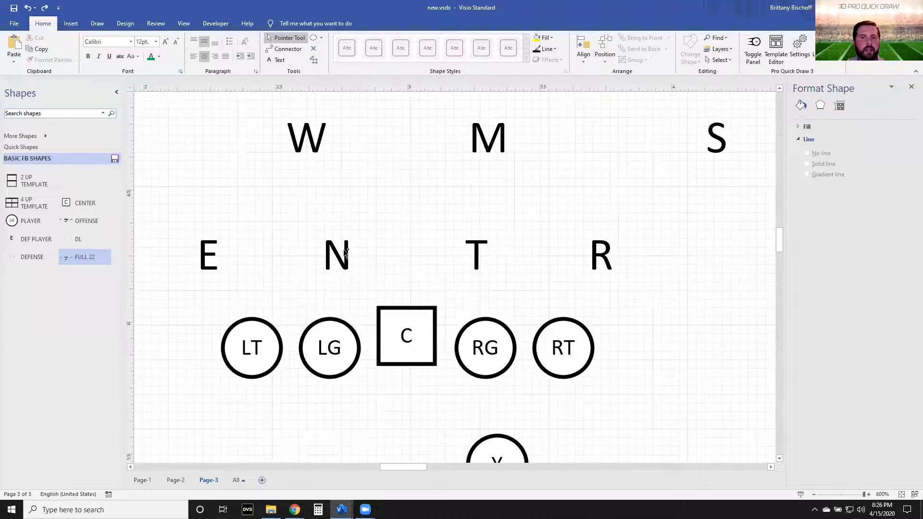
{"action": "scroll", "coordinate": [343, 251], "scroll_direction": "down", "scroll_amount": 2, "text": "ctrl"}
{"action": "scroll", "coordinate": [368, 287], "scroll_direction": "up", "scroll_amount": 2}
{"action": "scroll", "coordinate": [368, 287], "scroll_direction": "up", "scroll_amount": 2}
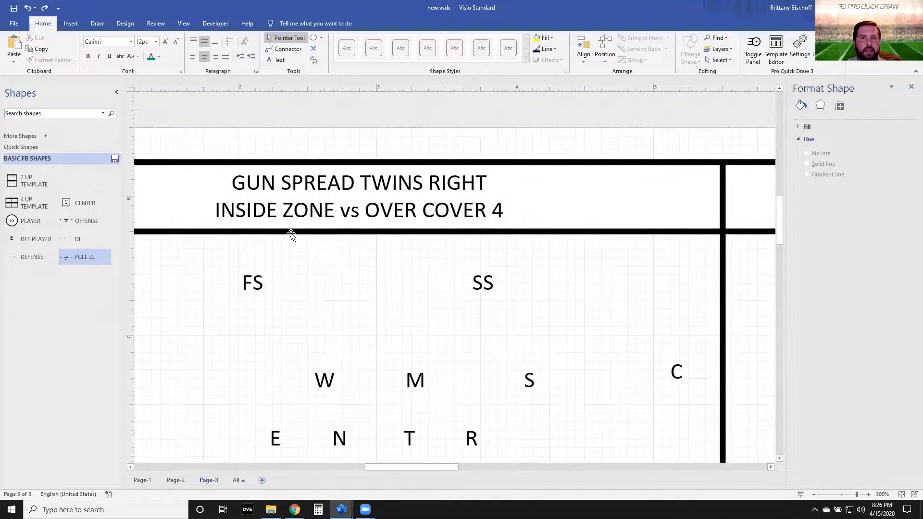
{"action": "scroll", "coordinate": [290, 237], "scroll_direction": "left", "scroll_amount": 2, "text": "shift"}
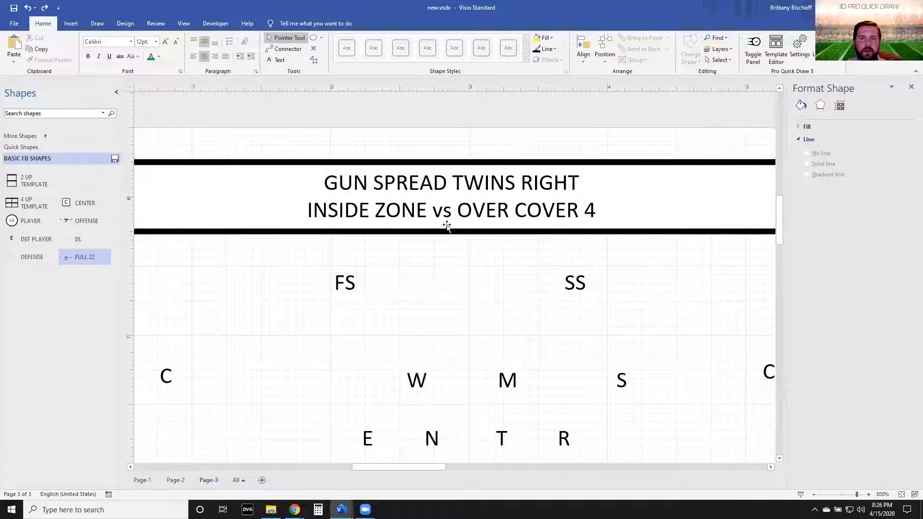
{"action": "scroll", "coordinate": [547, 345], "scroll_direction": "down", "scroll_amount": 3, "text": "ctrl"}
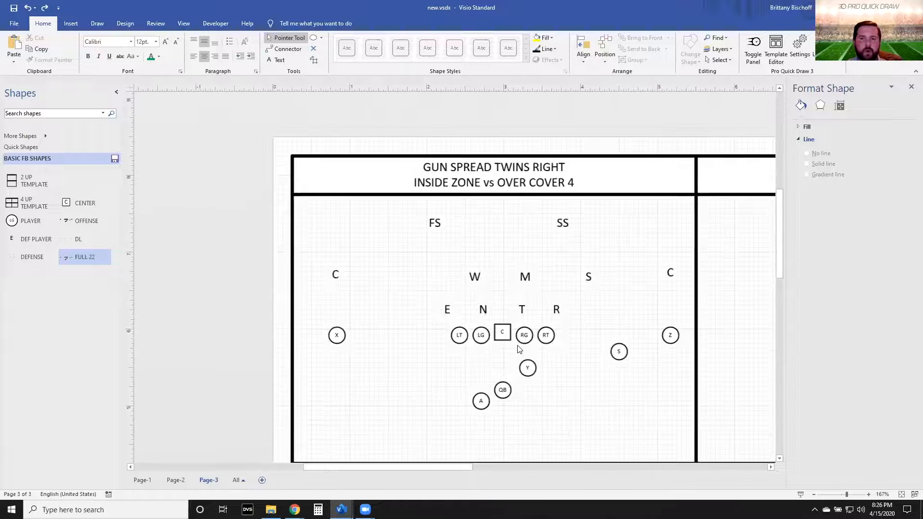
Step: Center the SS safety vertically in line with the S receiver circle
{"action": "scroll", "coordinate": [519, 347], "scroll_direction": "up", "scroll_amount": 1, "text": "ctrl"}
{"action": "scroll", "coordinate": [493, 335], "scroll_direction": "up", "scroll_amount": 1, "text": "ctrl"}
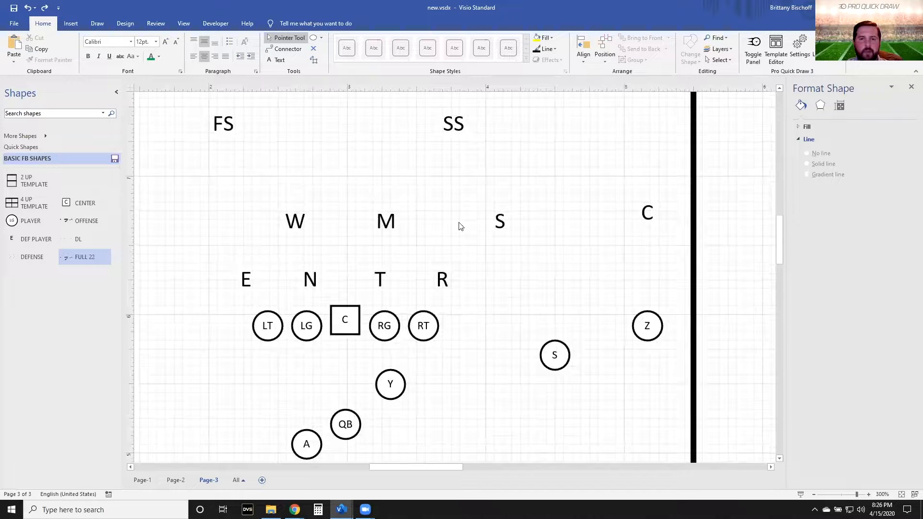
{"action": "left_click", "coordinate": [556, 352]}
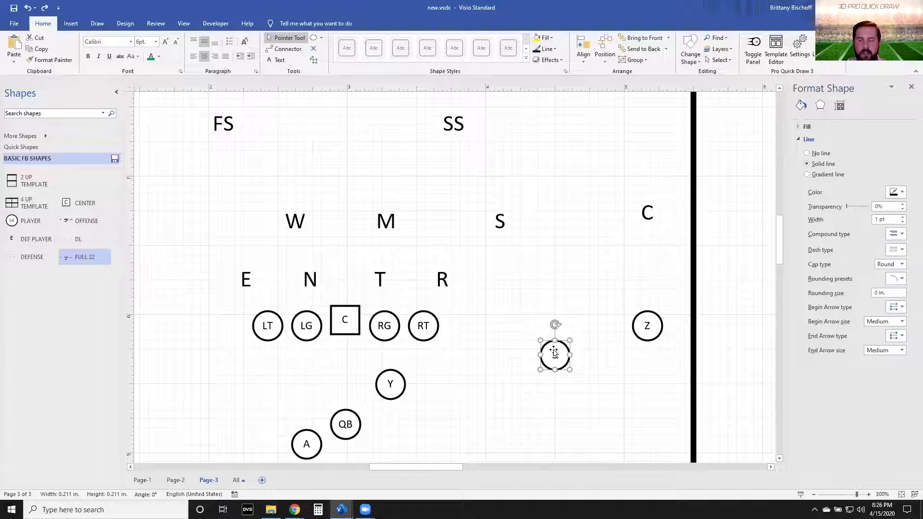
{"action": "left_click", "coordinate": [457, 136], "text": "shift"}
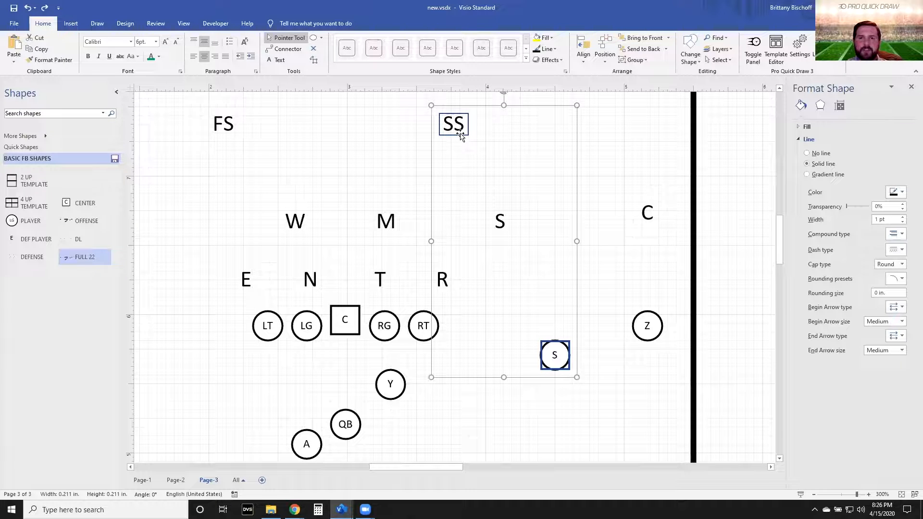
{"action": "left_click", "coordinate": [590, 52]}
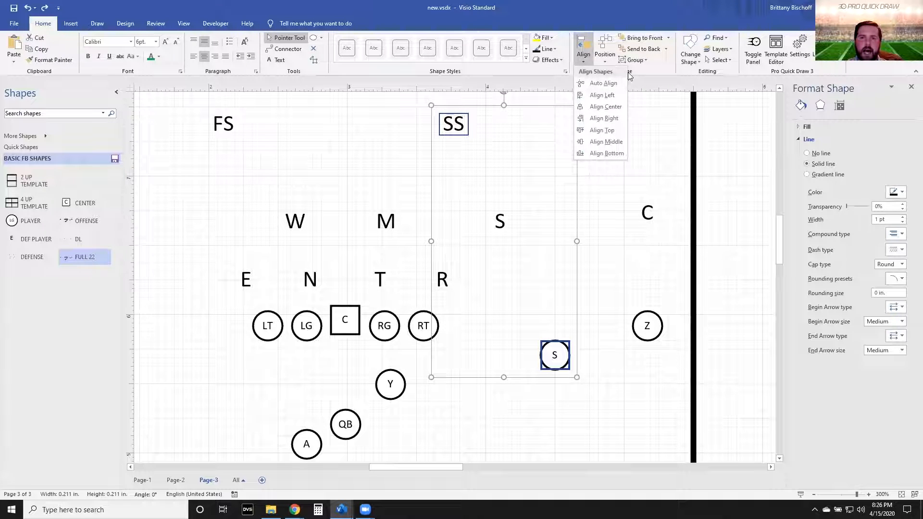
{"action": "left_click", "coordinate": [596, 107]}
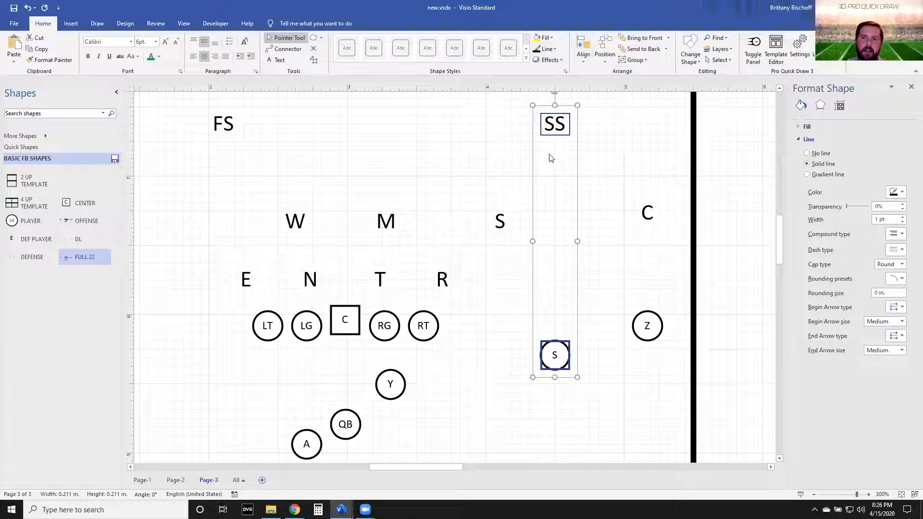
{"action": "left_click", "coordinate": [555, 151]}
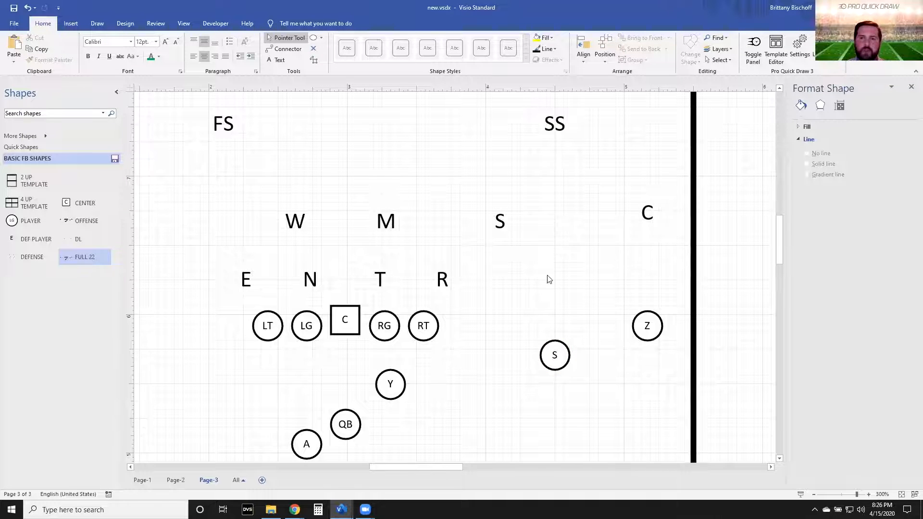
Step: Center the C defender across from the X receiver directly in line with the X circle
{"action": "scroll", "coordinate": [435, 239], "scroll_direction": "left", "scroll_amount": 5}
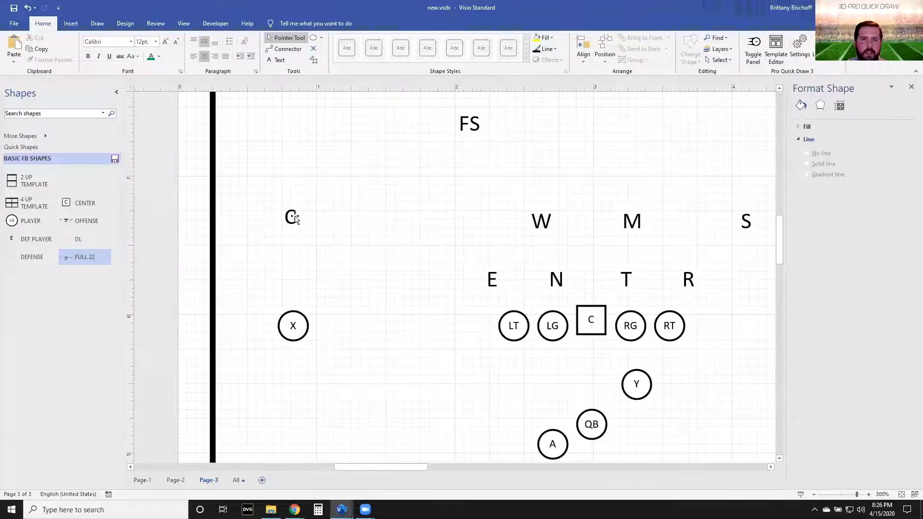
{"action": "left_click", "coordinate": [296, 325]}
{"action": "left_click", "coordinate": [291, 221], "text": "ctrl"}
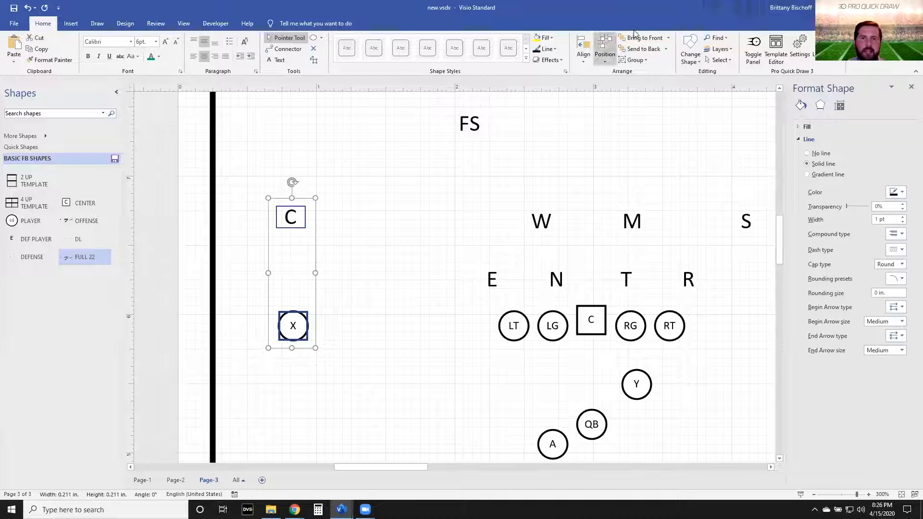
{"action": "left_click", "coordinate": [591, 52]}
{"action": "left_click", "coordinate": [594, 52]}
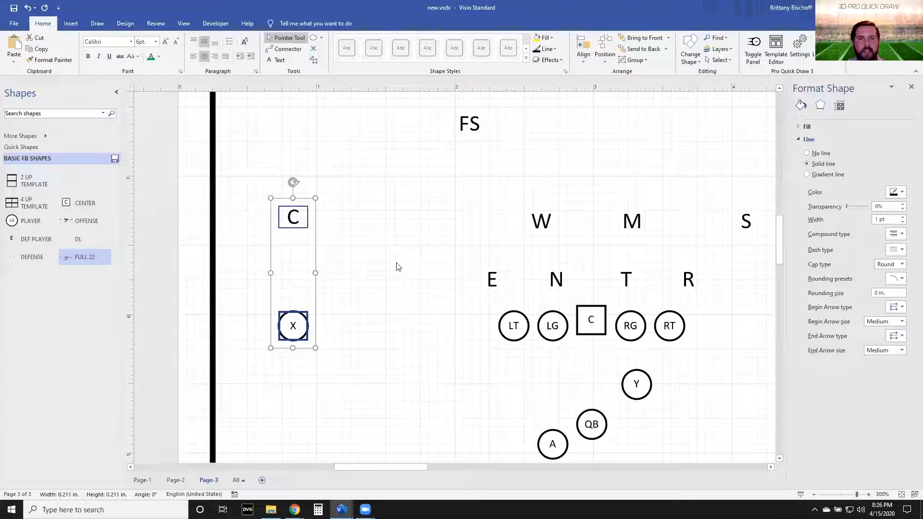
Step: Center the C defender across from the Z receiver directly in line with the Z circle
{"action": "scroll", "coordinate": [470, 316], "scroll_direction": "right", "scroll_amount": 8}
{"action": "left_click", "coordinate": [493, 325]}
{"action": "left_click", "coordinate": [496, 205], "text": "ctrl"}
{"action": "left_click", "coordinate": [585, 60]}
{"action": "left_click", "coordinate": [587, 60]}
{"action": "left_click", "coordinate": [426, 209]}
Step: Distribute the RT circle, the S linebacker and the S receiver horizontally so the linebacker sits midway between the two circles
{"action": "scroll", "coordinate": [426, 212], "scroll_direction": "left", "scroll_amount": 1}
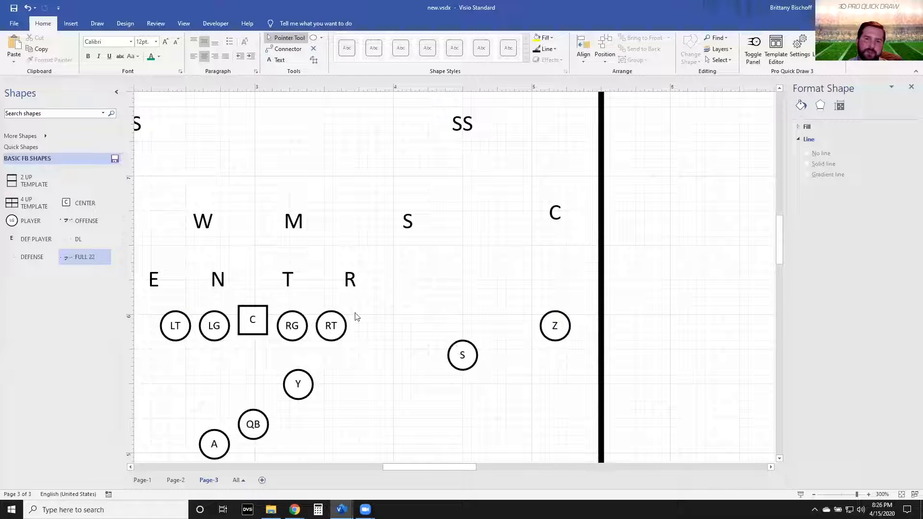
{"action": "left_click", "coordinate": [340, 331]}
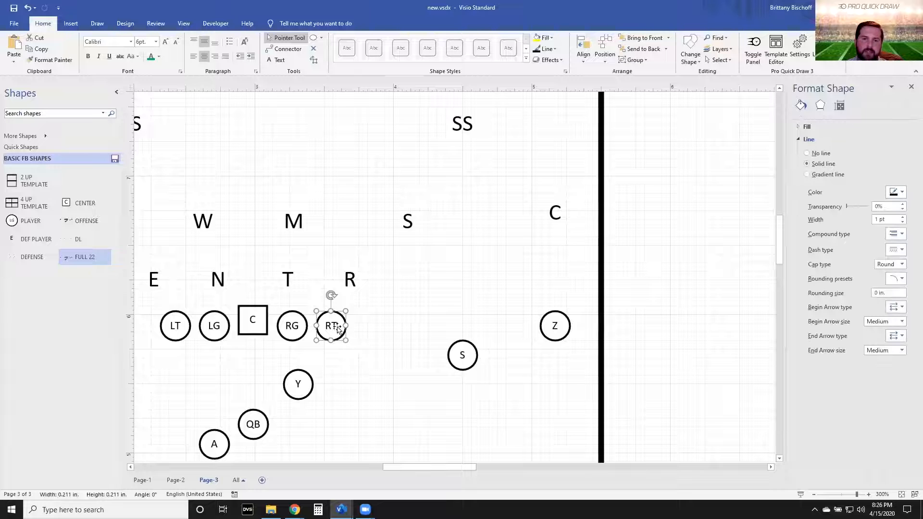
{"action": "left_click", "coordinate": [407, 222], "text": "shift"}
{"action": "left_click", "coordinate": [463, 358], "text": "shift"}
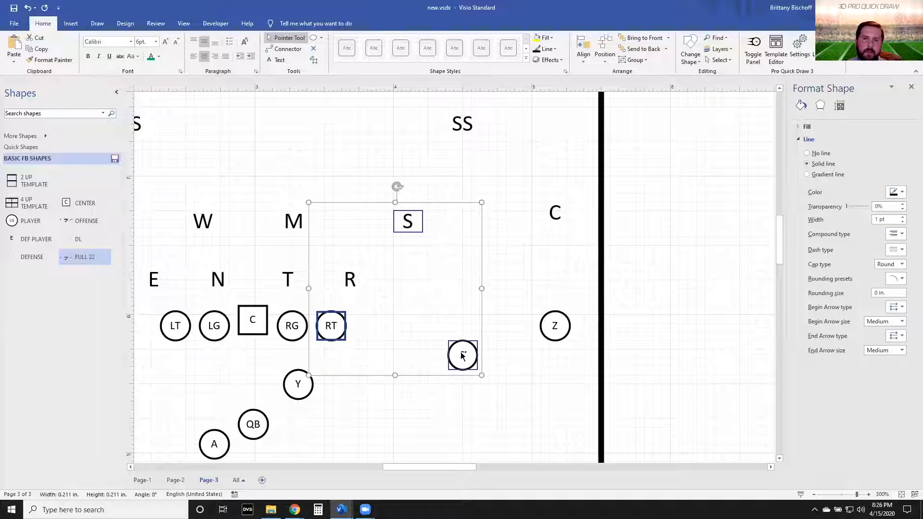
{"action": "left_click", "coordinate": [605, 51]}
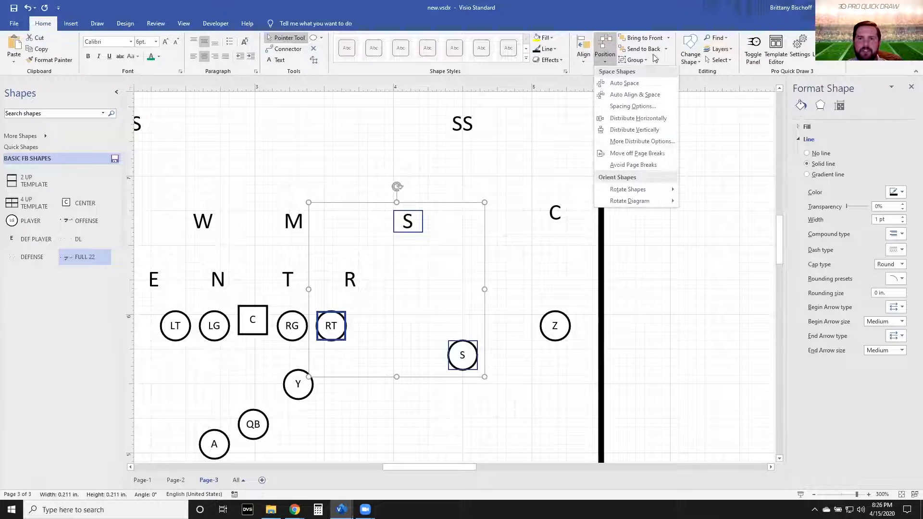
{"action": "left_click", "coordinate": [661, 123]}
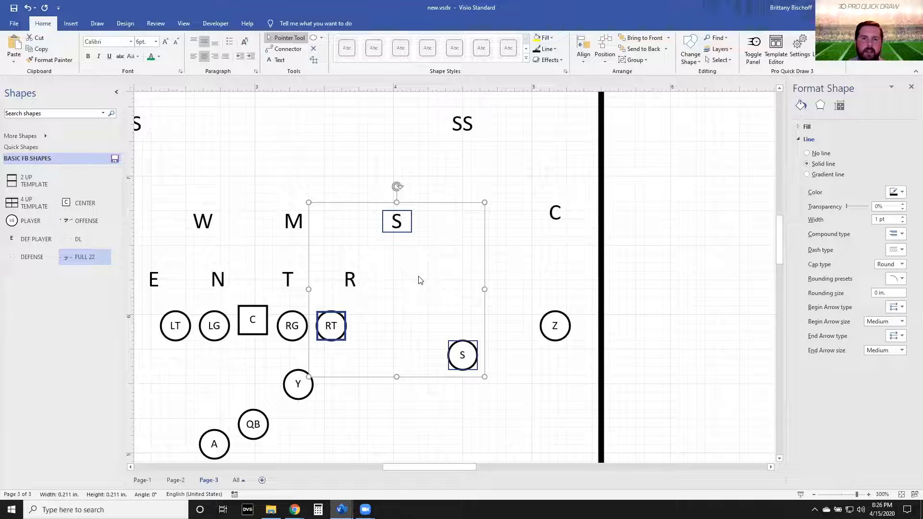
{"action": "left_click", "coordinate": [425, 260]}
Step: Draw a closed half circle about 0.104 in. wide and 0.211 in. high over the left half of the LT circle with the Line tool
{"action": "scroll", "coordinate": [433, 237], "scroll_direction": "left", "scroll_amount": 2}
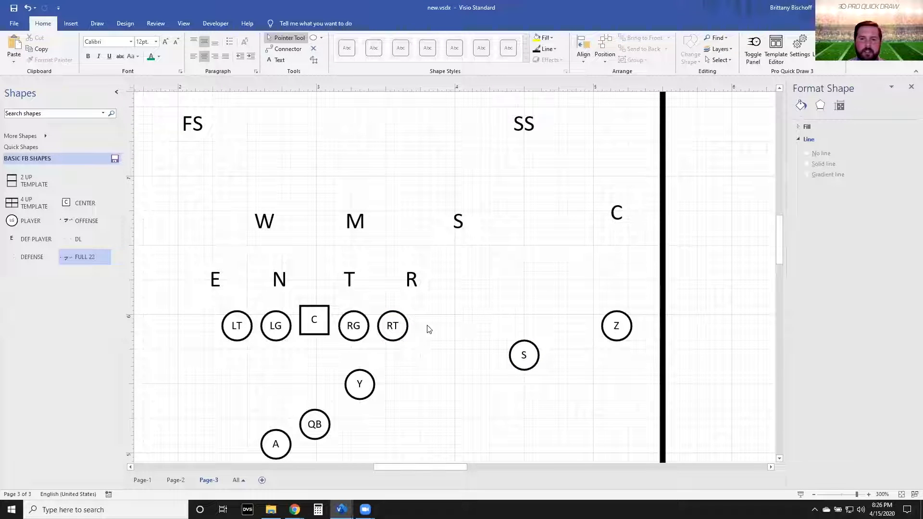
{"action": "scroll", "coordinate": [399, 328], "scroll_direction": "down", "scroll_amount": 5}
{"action": "scroll", "coordinate": [413, 327], "scroll_direction": "up", "scroll_amount": 6}
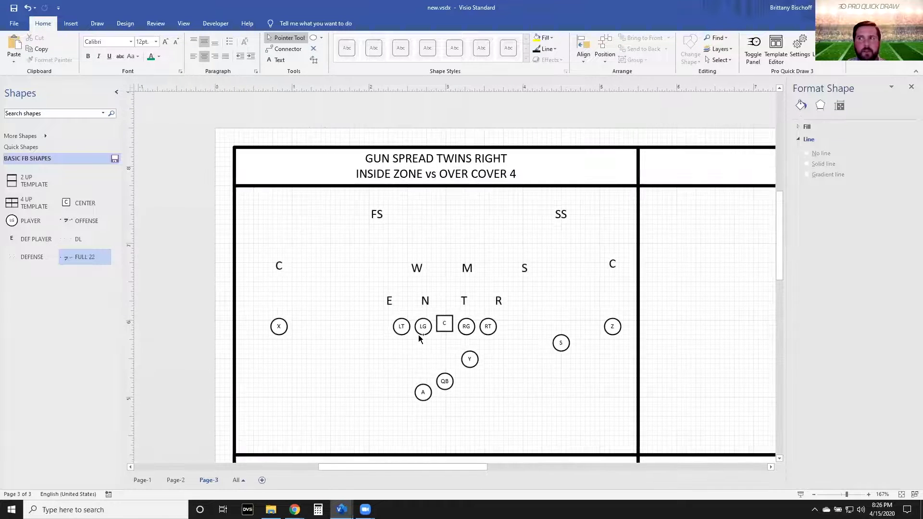
{"action": "scroll", "coordinate": [418, 334], "scroll_direction": "up", "scroll_amount": 2}
{"action": "scroll", "coordinate": [326, 284], "scroll_direction": "left", "scroll_amount": 2}
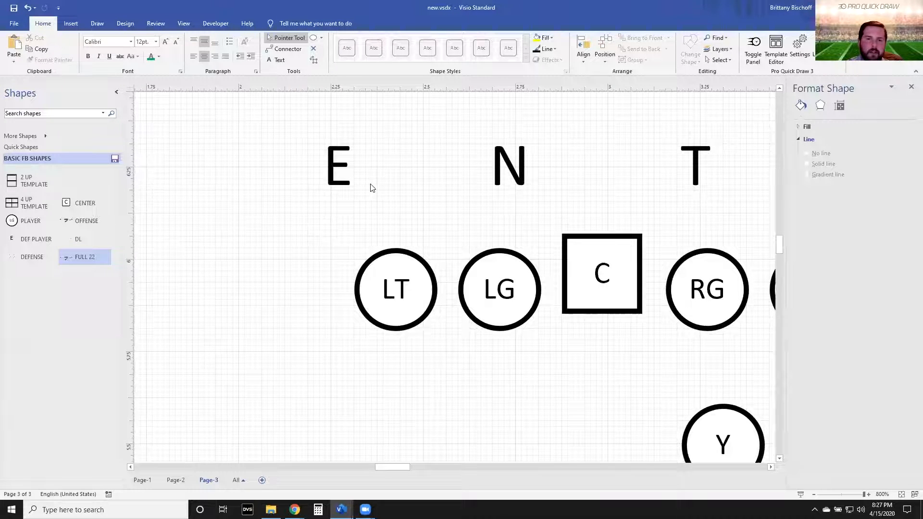
{"action": "key", "text": "ctrl+6"}
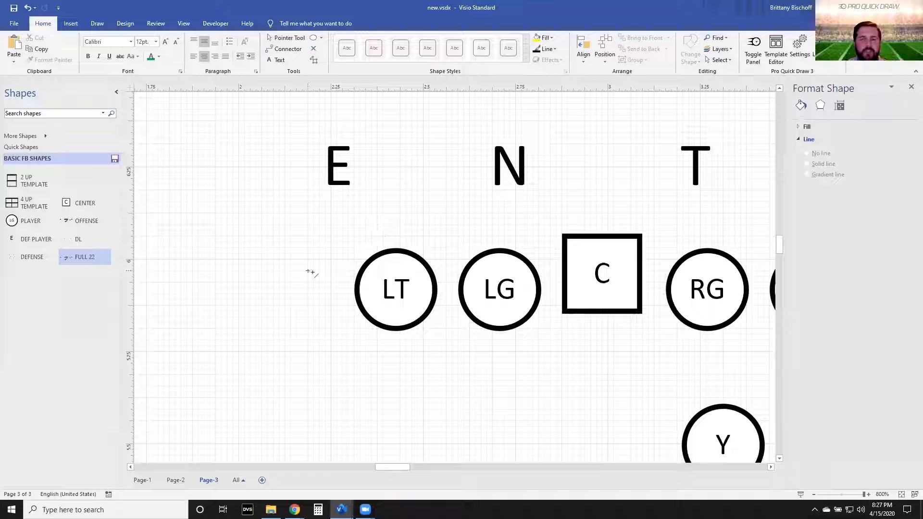
{"action": "scroll", "coordinate": [383, 273], "scroll_direction": "up", "scroll_amount": 4}
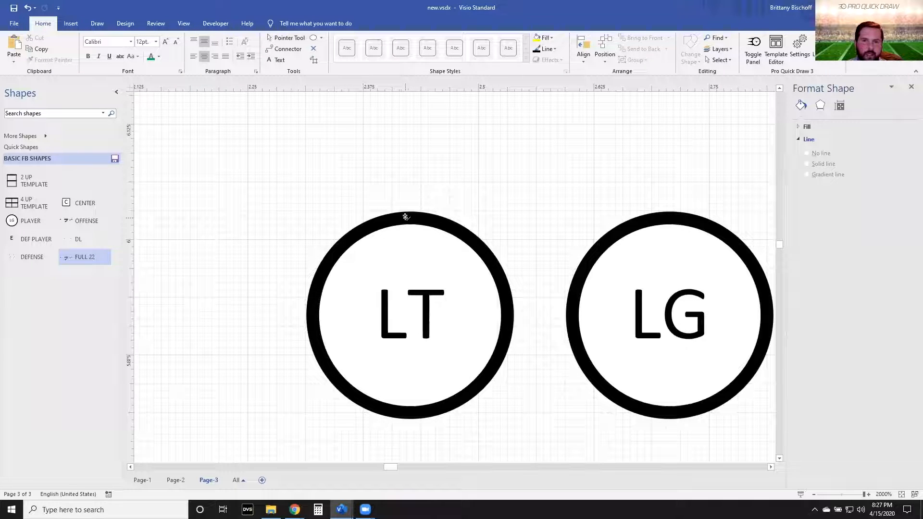
{"action": "left_click_drag", "start_coordinate": [408, 220], "coordinate": [407, 275]}
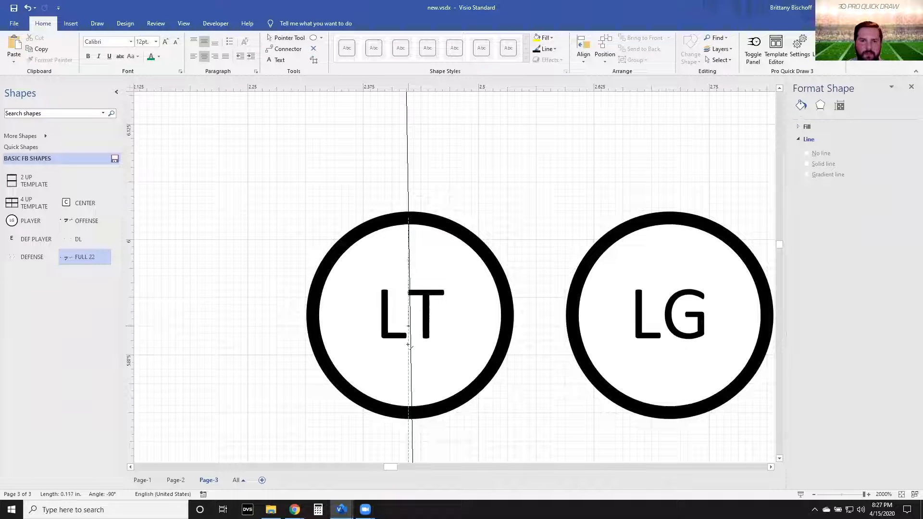
{"action": "left_click_drag", "start_coordinate": [409, 413], "coordinate": [409, 412]}
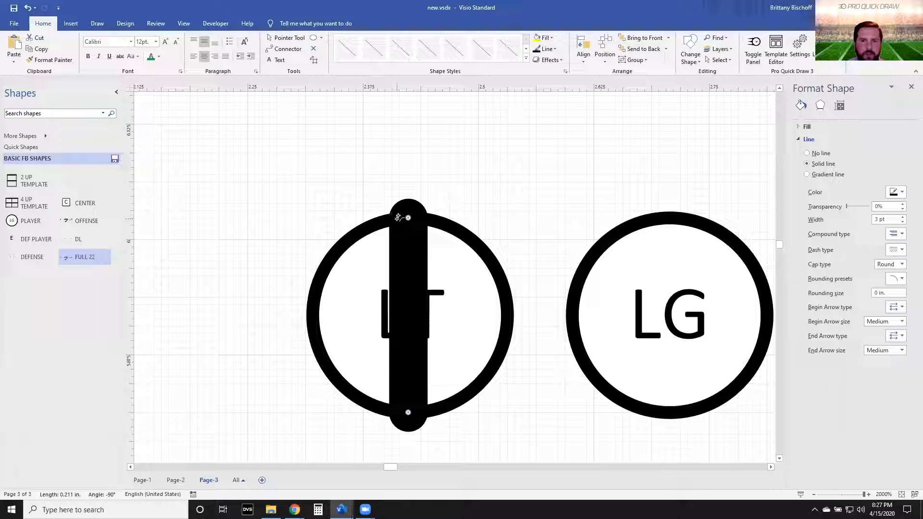
{"action": "left_click_drag", "start_coordinate": [304, 247], "coordinate": [312, 313]}
{"action": "left_click_drag", "start_coordinate": [386, 424], "coordinate": [408, 413]}
Step: Move the half circle clear of the LT circle to its left and set its line weight to 1 pt
{"action": "key", "text": "ctrl+1"}
{"action": "left_click_drag", "start_coordinate": [377, 300], "coordinate": [247, 292]}
{"action": "left_click", "coordinate": [547, 48]}
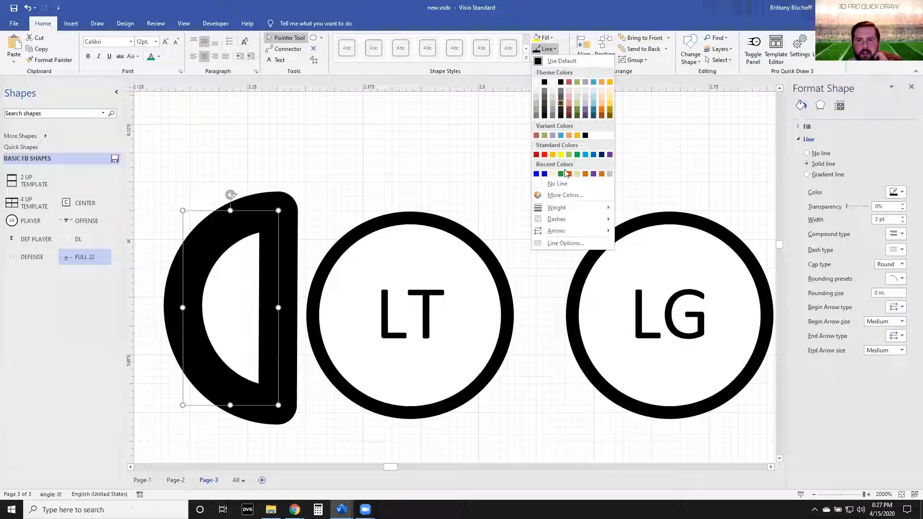
{"action": "mouse_move", "coordinate": [585, 208]}
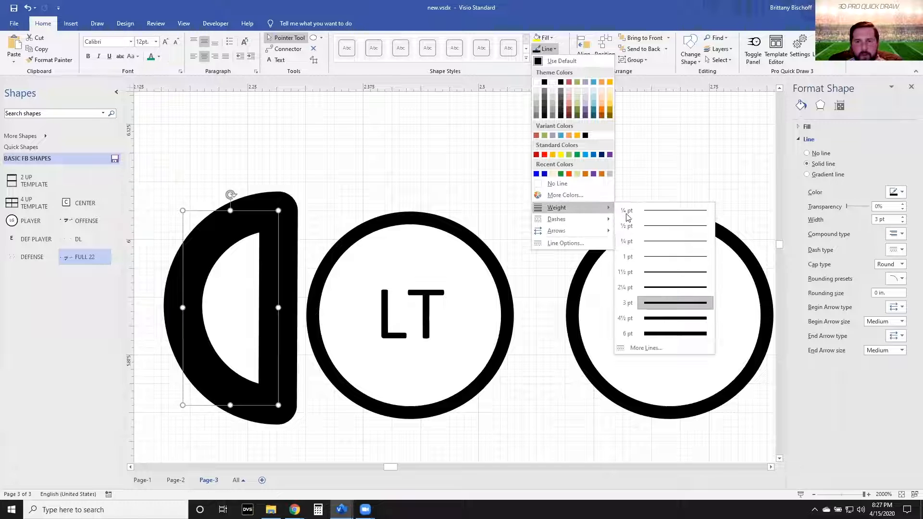
{"action": "left_click", "coordinate": [696, 261]}
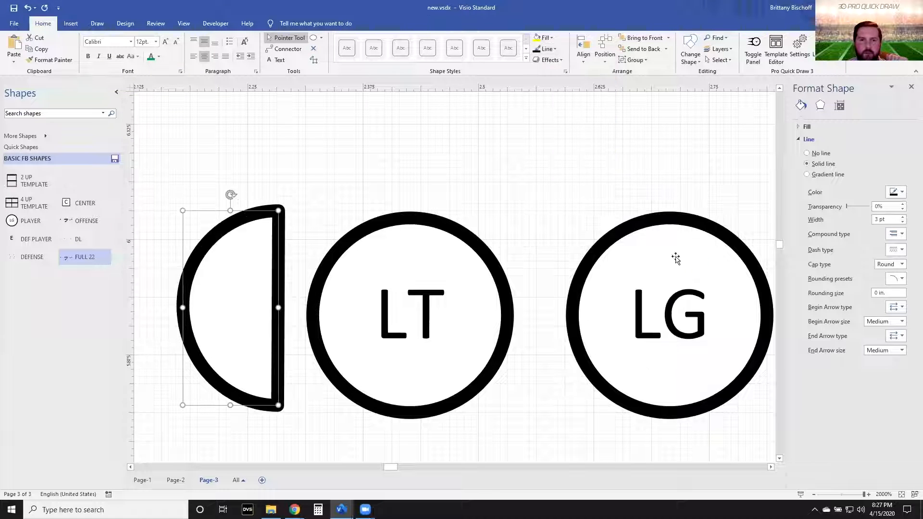
Step: Fill the half circle with black and place it over the left half of the LT circle
{"action": "left_click", "coordinate": [546, 39]}
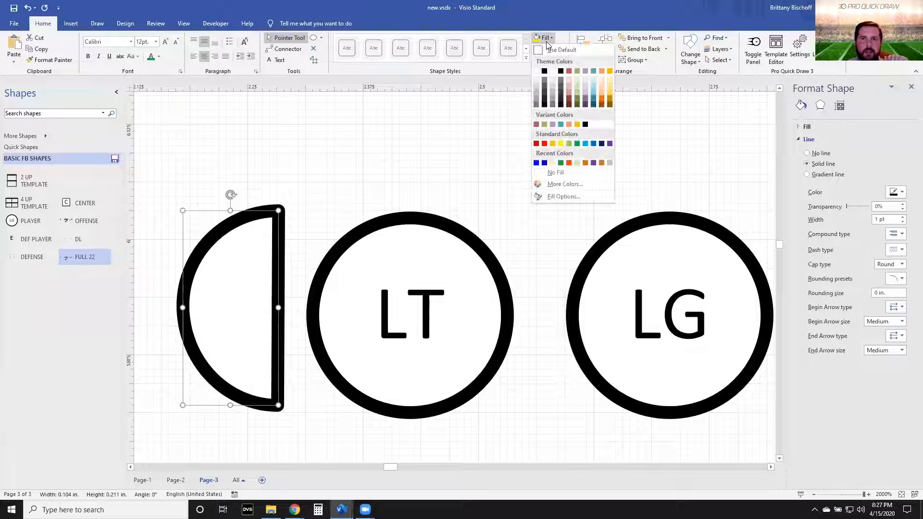
{"action": "left_click", "coordinate": [544, 71]}
{"action": "left_click_drag", "start_coordinate": [256, 269], "coordinate": [394, 276]}
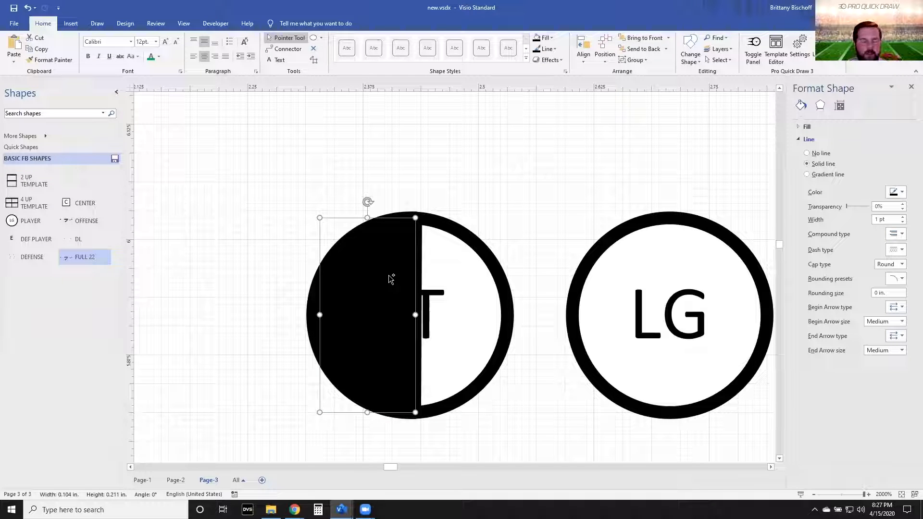
Step: Save the black half-circle as a master in the BASIC FB SHAPES stencil and name it SHADE
{"action": "left_click_drag", "start_coordinate": [387, 262], "coordinate": [20, 288]}
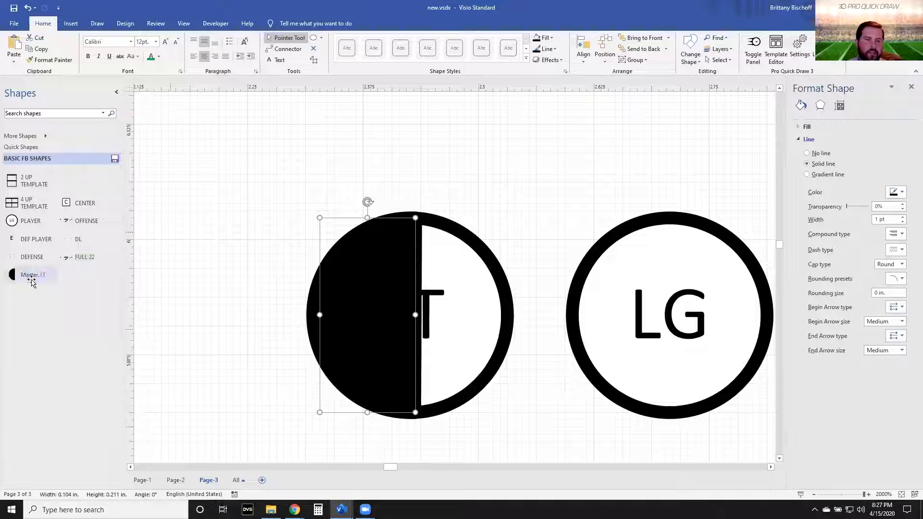
{"action": "double_click", "coordinate": [32, 276]}
{"action": "type", "text": "SHADE"}
{"action": "key", "text": "Return"}
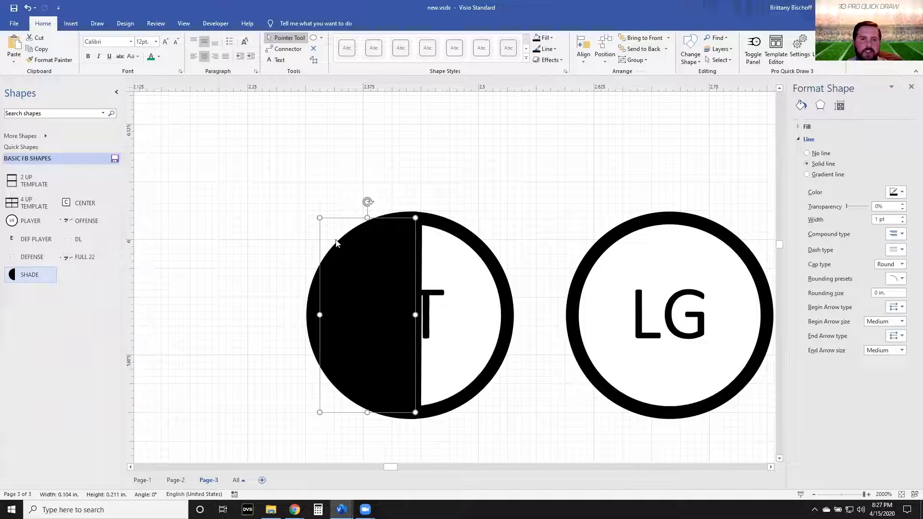
Step: Place a SHADE shape on the LG circle, flip it horizontally and align it over the circle's right half
{"action": "scroll", "coordinate": [344, 241], "scroll_direction": "down", "scroll_amount": 2}
{"action": "left_click_drag", "start_coordinate": [50, 277], "coordinate": [548, 287]}
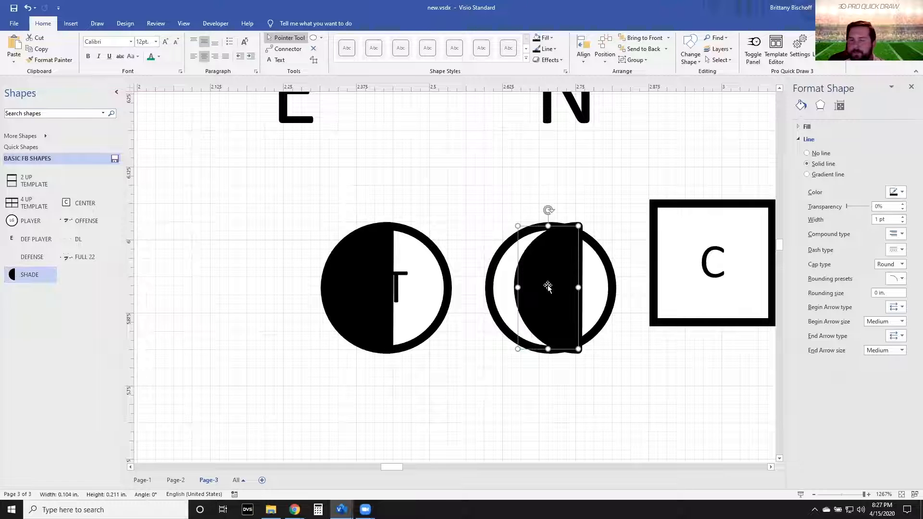
{"action": "key", "text": "ctrl+h"}
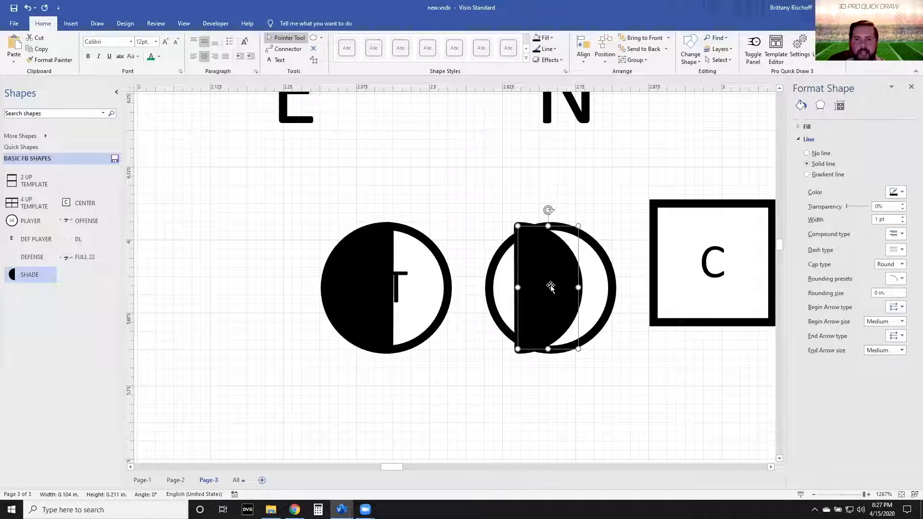
{"action": "left_click_drag", "start_coordinate": [550, 287], "coordinate": [580, 287]}
{"action": "left_click", "coordinate": [451, 189]}
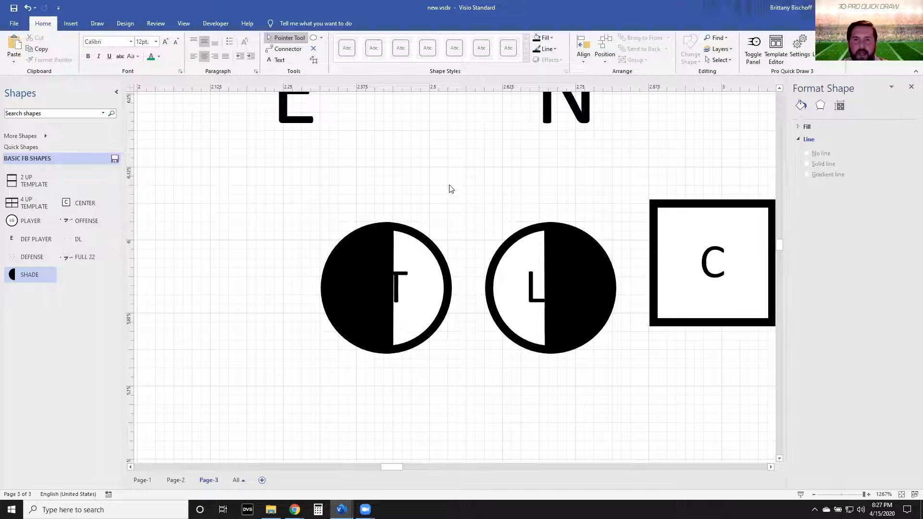
Step: Delete the half-circle shading from both the LG and LT players
{"action": "scroll", "coordinate": [451, 189], "scroll_direction": "down", "scroll_amount": 5}
{"action": "left_click", "coordinate": [363, 243]}
{"action": "key", "text": "Delete"}
{"action": "left_click", "coordinate": [249, 229]}
{"action": "key", "text": "Delete"}
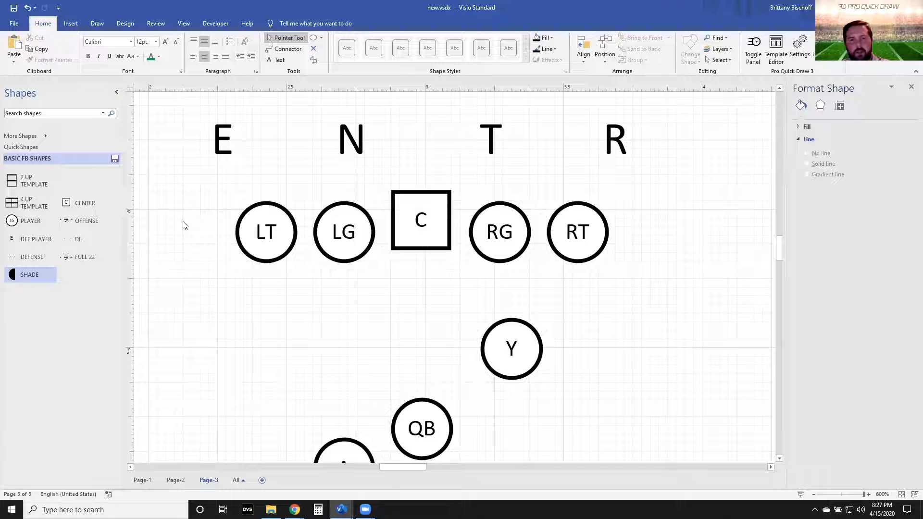
{"action": "scroll", "coordinate": [250, 246], "scroll_direction": "up", "scroll_amount": 3}
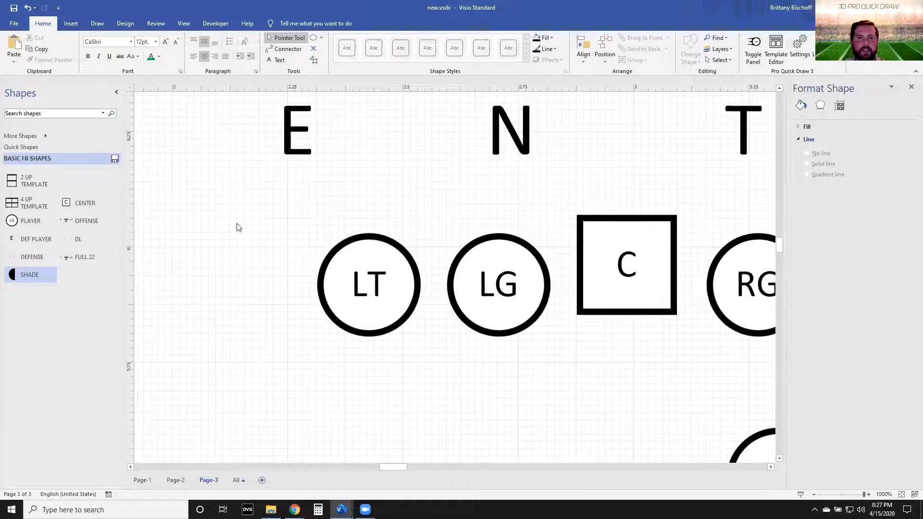
{"action": "scroll", "coordinate": [336, 244], "scroll_direction": "up", "scroll_amount": 1}
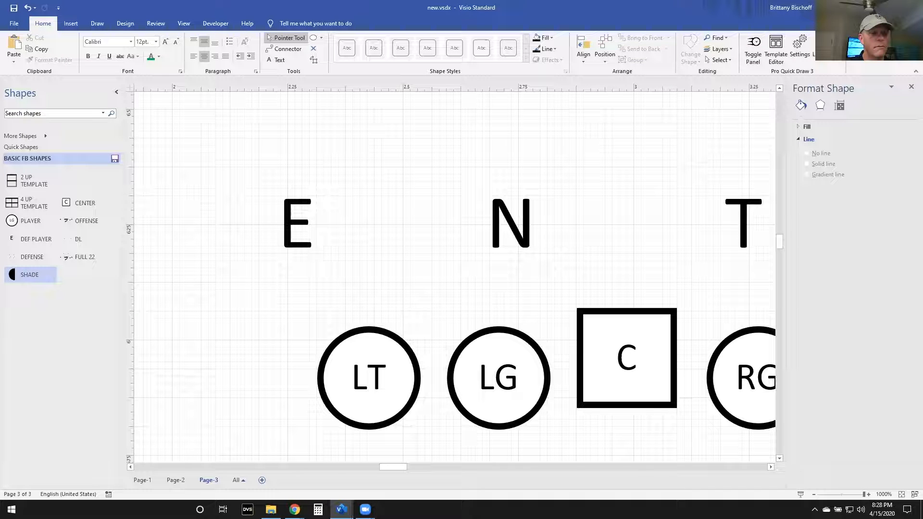
{"action": "left_click", "coordinate": [116, 92]}
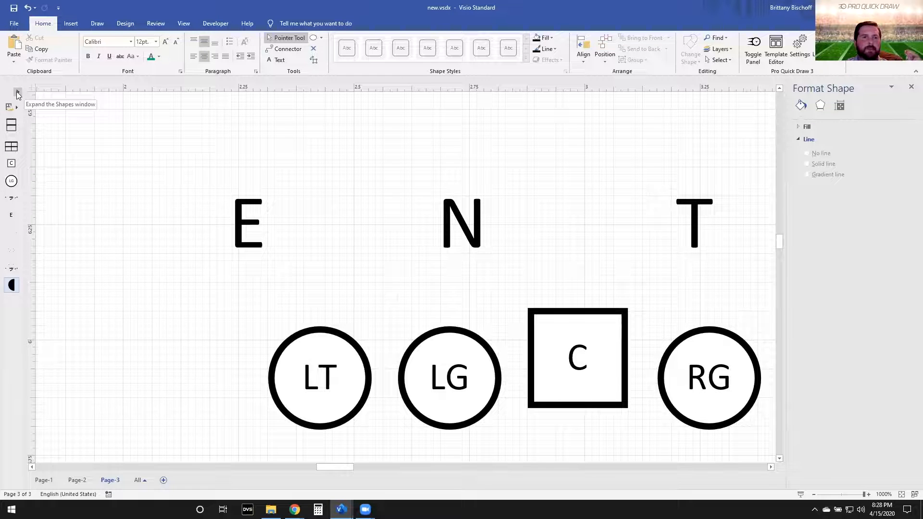
{"action": "left_click", "coordinate": [16, 91]}
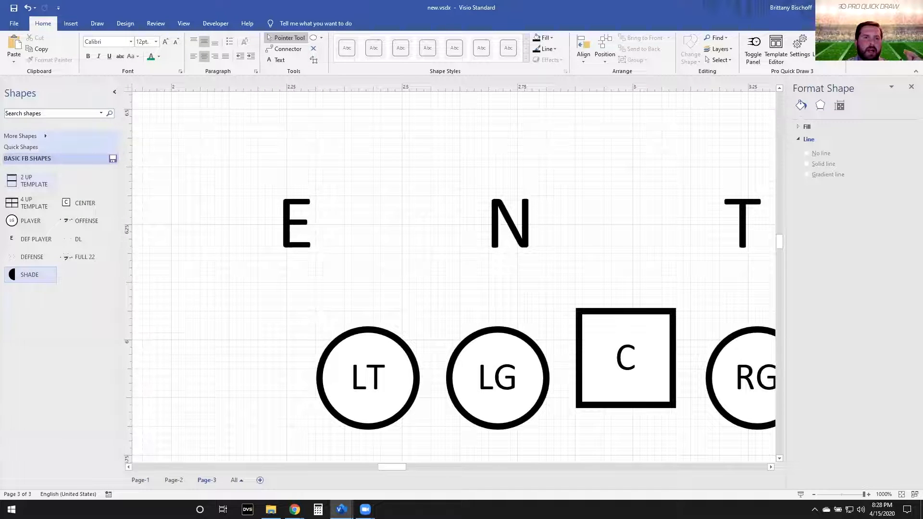
{"action": "left_click", "coordinate": [25, 134]}
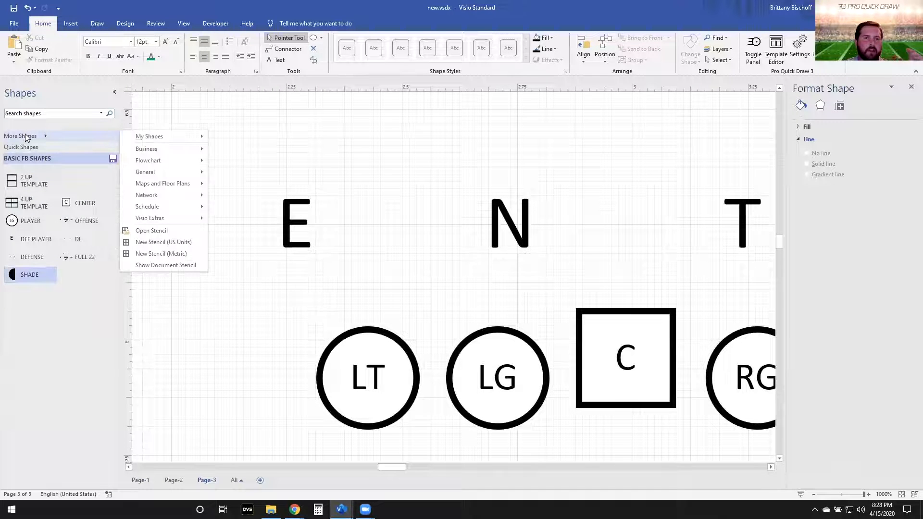
{"action": "left_click", "coordinate": [171, 243]}
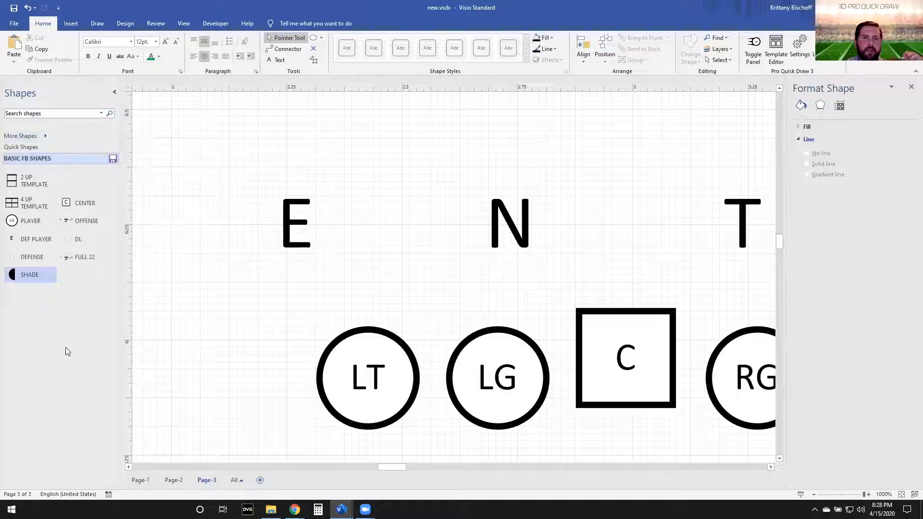
{"action": "mouse_move", "coordinate": [124, 211]}
{"action": "left_mouse_down"}
{"action": "mouse_move", "coordinate": [85, 212]}
{"action": "mouse_move", "coordinate": [206, 212]}
{"action": "mouse_move", "coordinate": [58, 212]}
{"action": "mouse_move", "coordinate": [137, 206]}
{"action": "mouse_move", "coordinate": [128, 209]}
{"action": "left_mouse_up"}
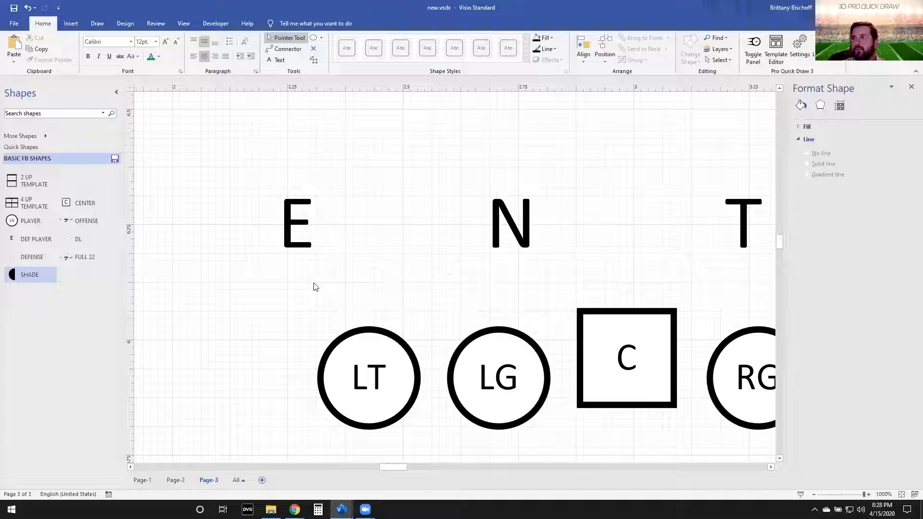
Step: Move player A to the right side of the QB and player Y directly behind RG
{"action": "scroll", "coordinate": [369, 349], "scroll_direction": "up", "scroll_amount": 1}
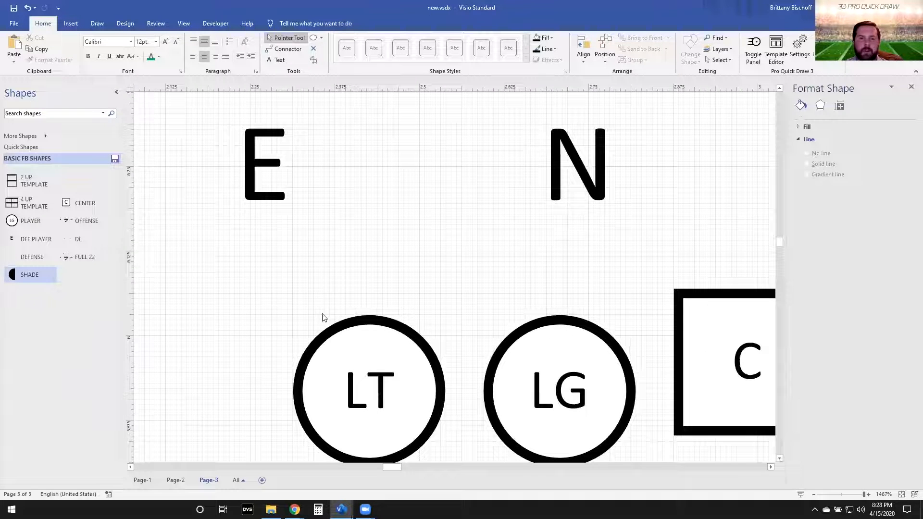
{"action": "scroll", "coordinate": [310, 353], "scroll_direction": "down", "scroll_amount": 2}
{"action": "scroll", "coordinate": [312, 356], "scroll_direction": "down", "scroll_amount": 5}
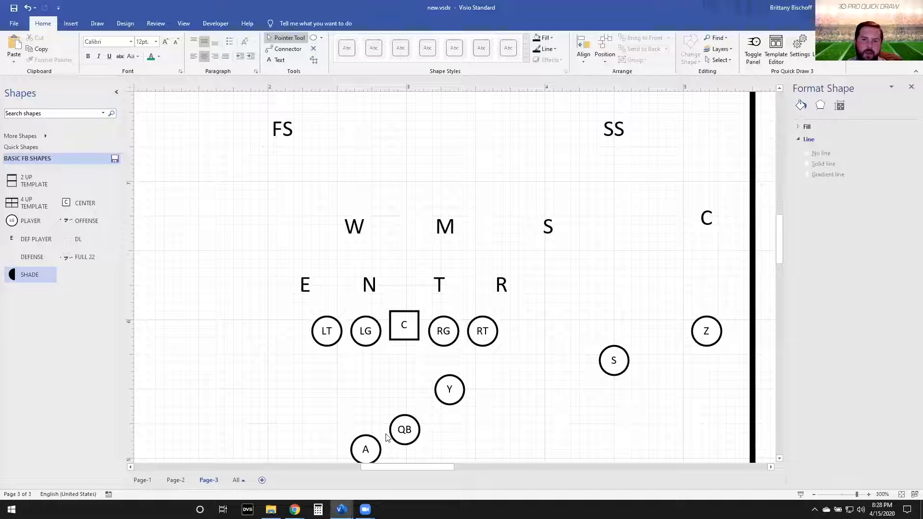
{"action": "scroll", "coordinate": [387, 438], "scroll_direction": "down", "scroll_amount": 3}
{"action": "left_click_drag", "start_coordinate": [352, 356], "coordinate": [428, 355]}
{"action": "left_click_drag", "start_coordinate": [450, 304], "coordinate": [444, 294]}
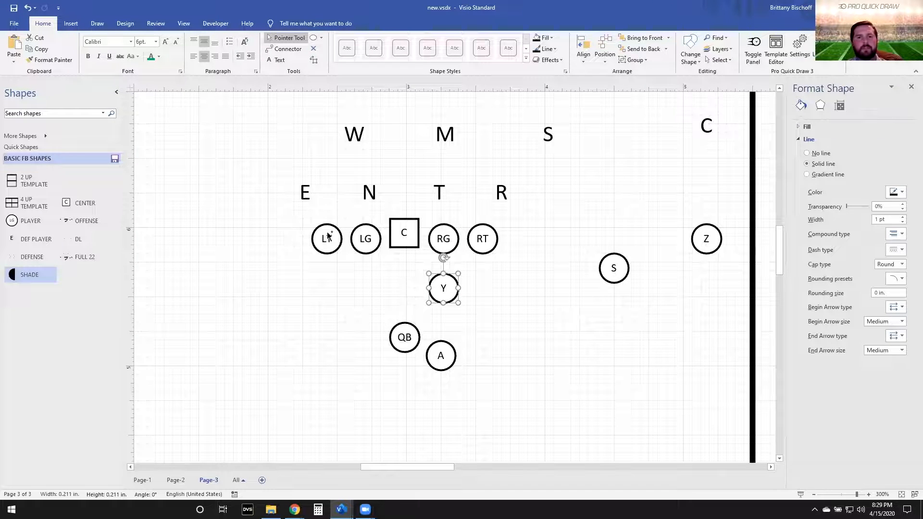
Step: Examine the available drawing tools, fill colors, line weights and dash styles for formatting lines
{"action": "scroll", "coordinate": [325, 237], "scroll_direction": "up", "scroll_amount": 8}
{"action": "scroll", "coordinate": [326, 289], "scroll_direction": "up", "scroll_amount": 3}
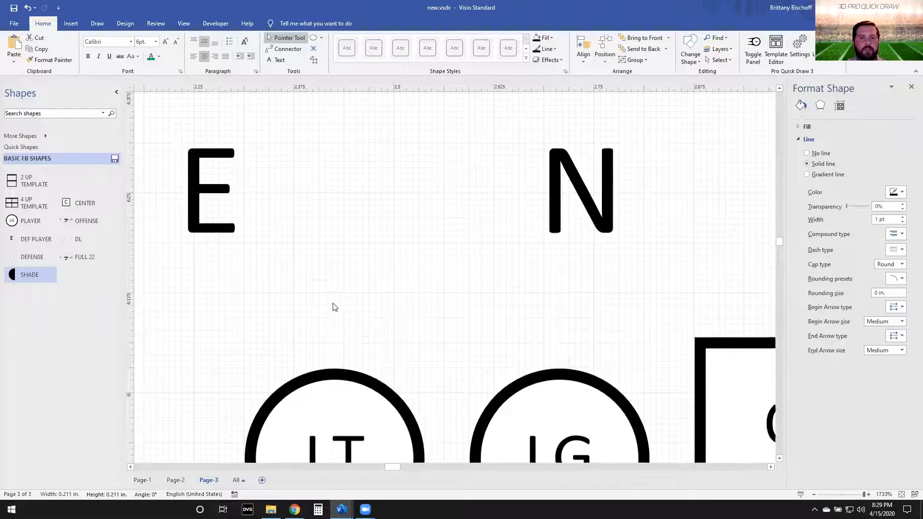
{"action": "scroll", "coordinate": [334, 307], "scroll_direction": "left", "scroll_amount": 3}
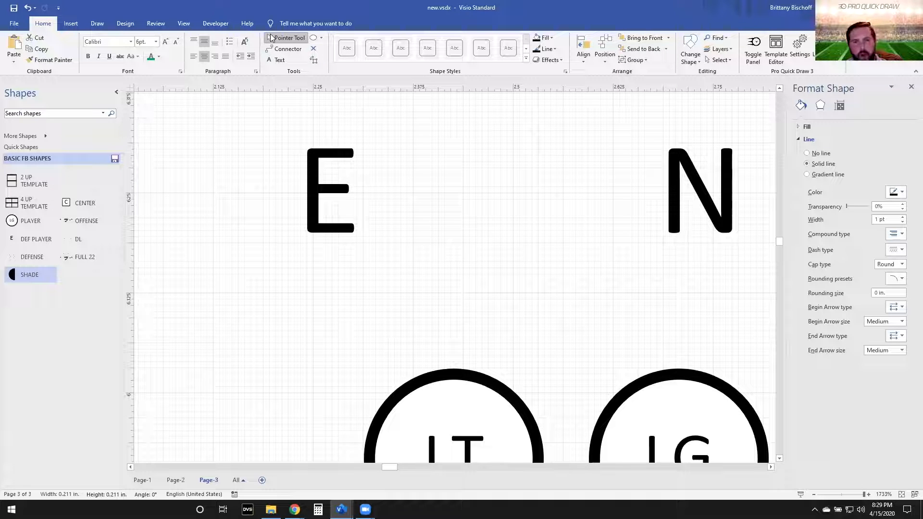
{"action": "left_click", "coordinate": [321, 38]}
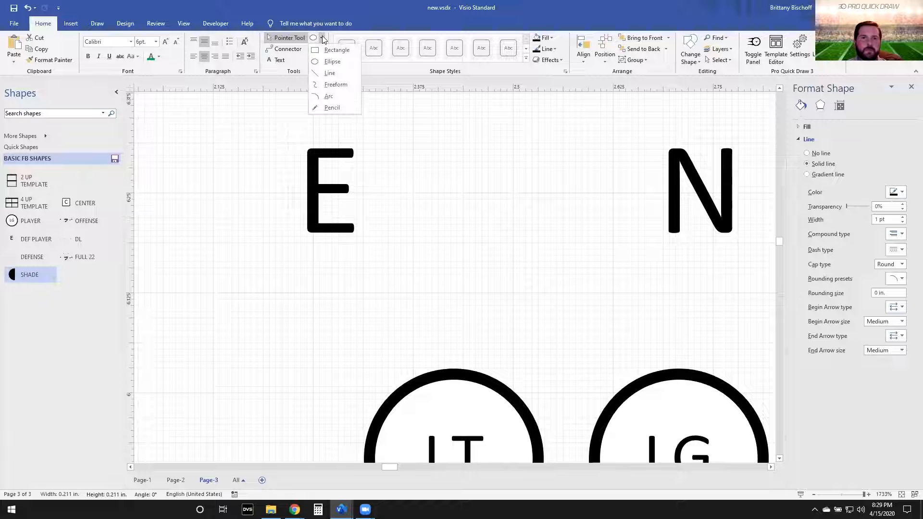
{"action": "left_click", "coordinate": [292, 40]}
{"action": "left_click", "coordinate": [551, 38]}
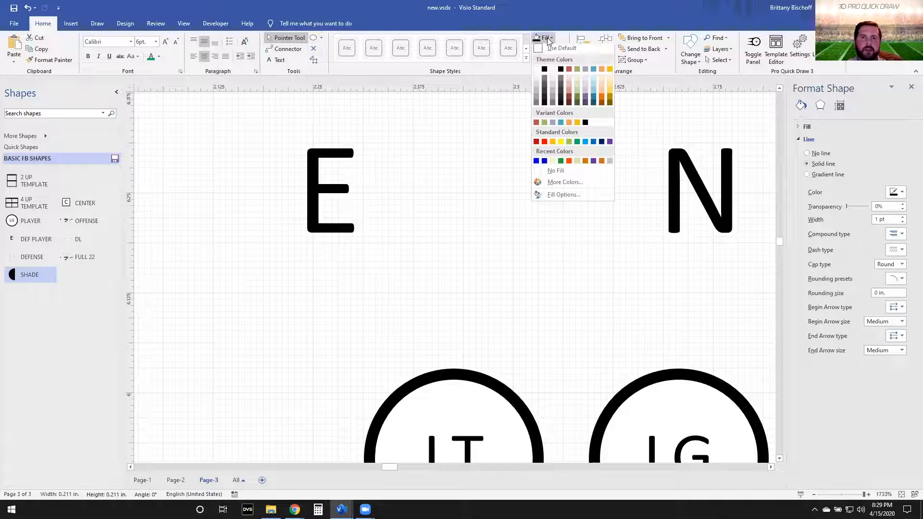
{"action": "left_click", "coordinate": [551, 39]}
{"action": "left_click", "coordinate": [552, 49]}
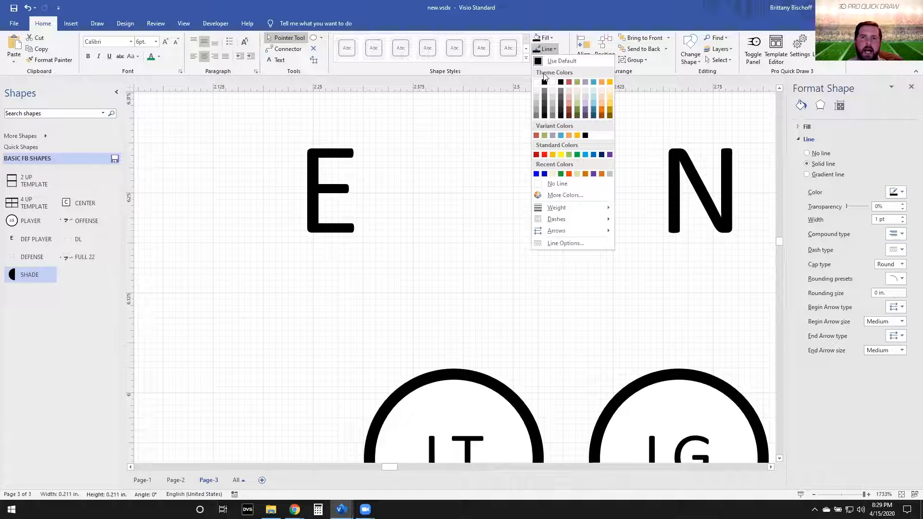
{"action": "left_click", "coordinate": [554, 51]}
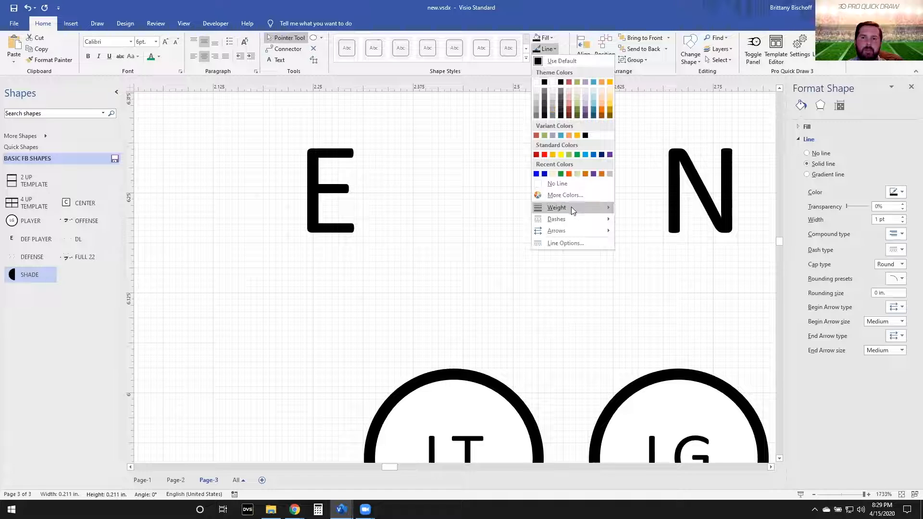
{"action": "mouse_move", "coordinate": [572, 209]}
{"action": "left_click", "coordinate": [683, 259]}
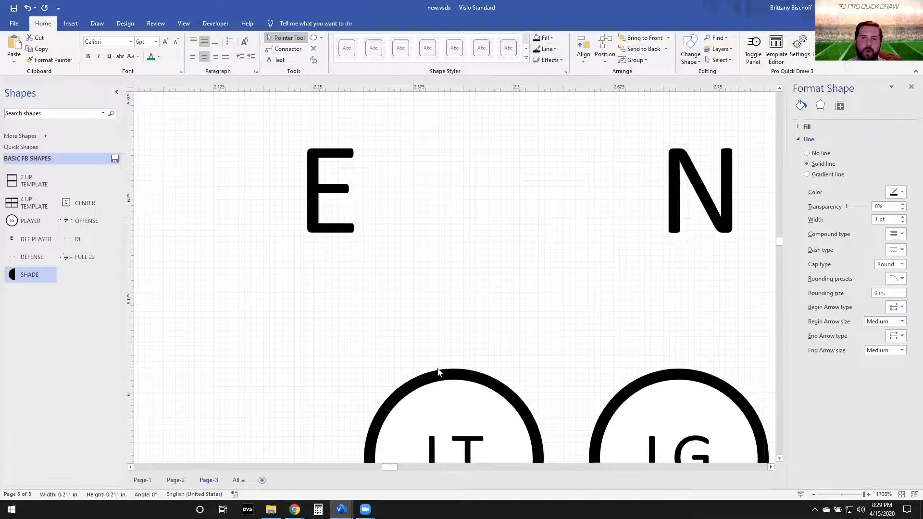
{"action": "left_click", "coordinate": [555, 49]}
{"action": "mouse_move", "coordinate": [571, 219]}
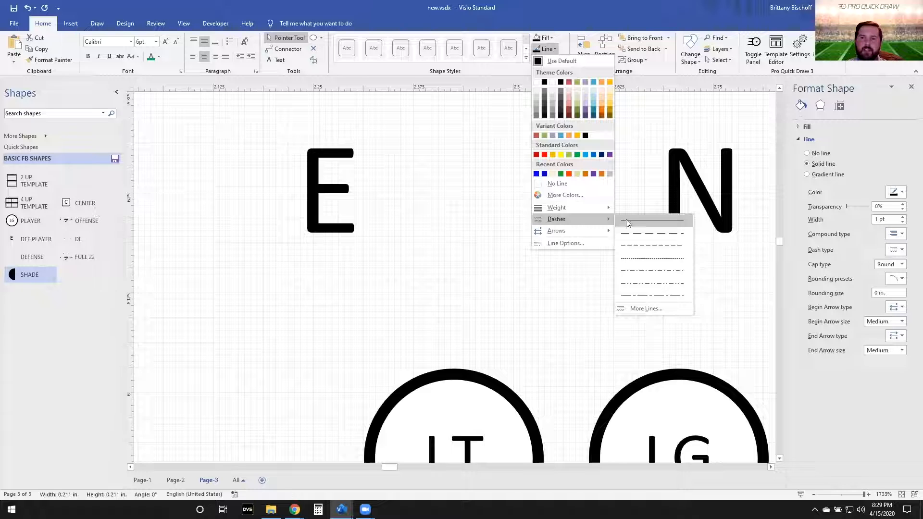
{"action": "left_click", "coordinate": [634, 220]}
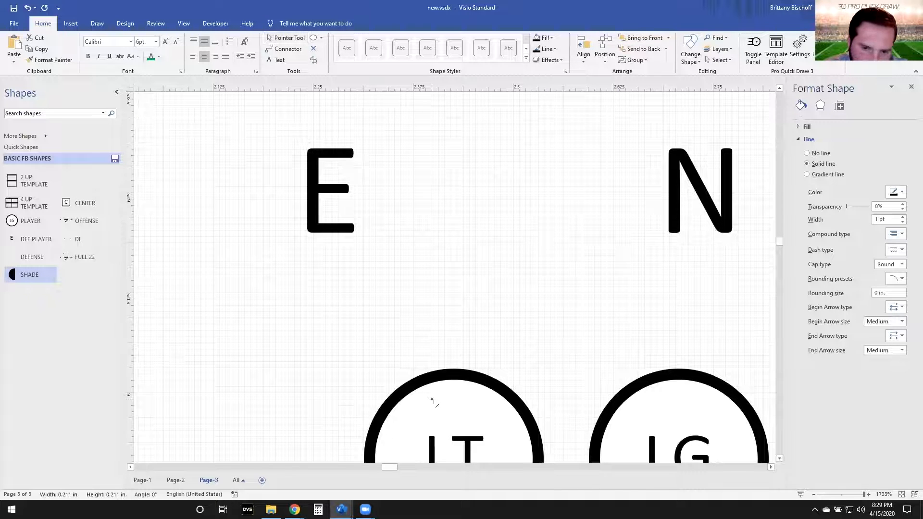
Step: Draw a bent line from inside LT up to the E, capped with a horizontal bar about 0.17 in. long
{"action": "left_click_drag", "start_coordinate": [436, 406], "coordinate": [343, 249]}
{"action": "left_click", "coordinate": [283, 244]}
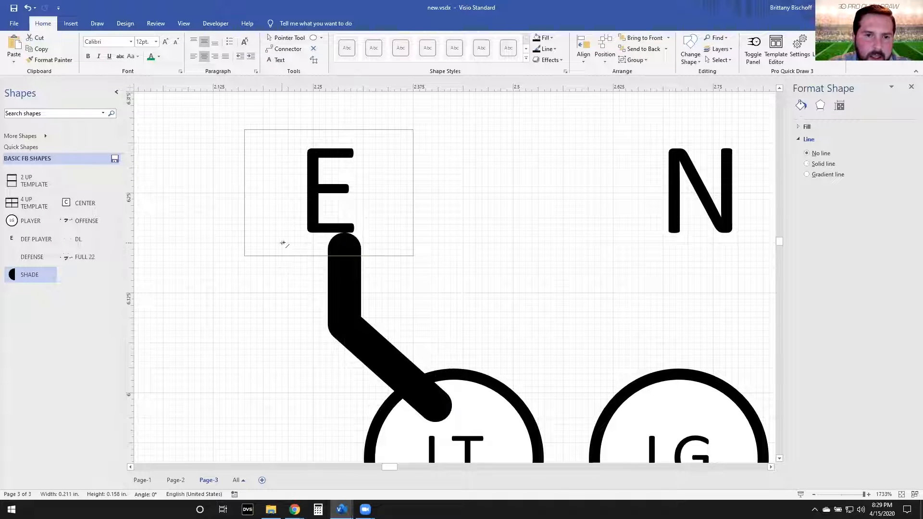
{"action": "left_click_drag", "start_coordinate": [277, 244], "coordinate": [413, 243]}
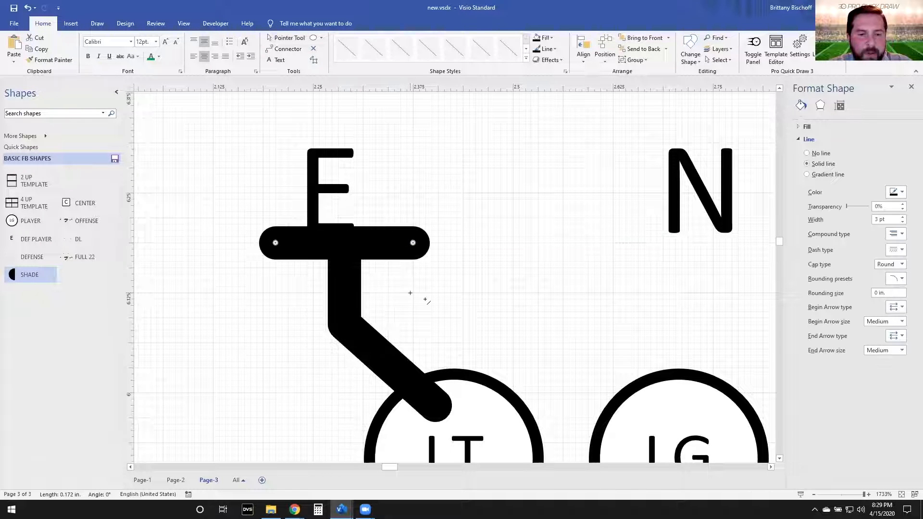
Step: Set the line width of both the bent line and the horizontal bar to 1 pt
{"action": "key", "text": "ctrl+1"}
{"action": "left_click", "coordinate": [344, 302], "text": "shift"}
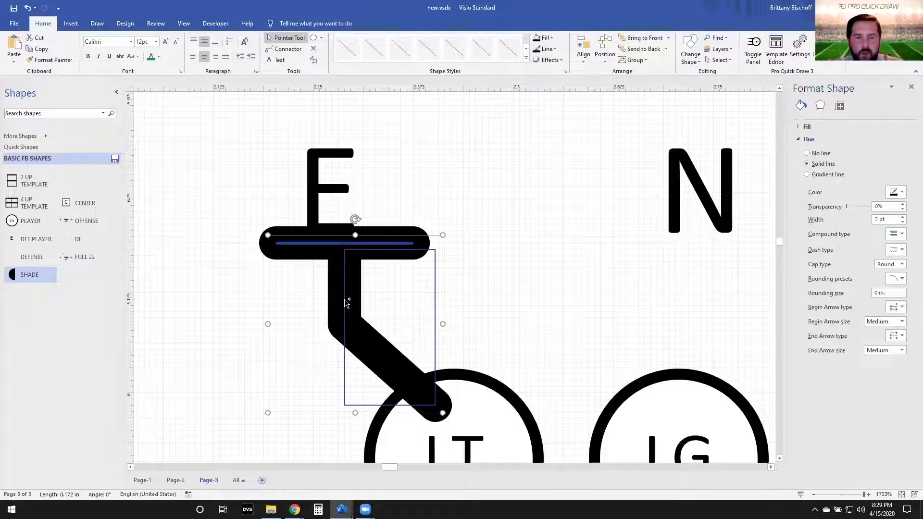
{"action": "left_click", "coordinate": [903, 223]}
{"action": "left_click", "coordinate": [903, 223]}
{"action": "left_click", "coordinate": [903, 223]}
{"action": "left_click", "coordinate": [903, 222]}
{"action": "left_click", "coordinate": [903, 222]}
{"action": "left_click", "coordinate": [903, 223]}
{"action": "left_click", "coordinate": [903, 223]}
{"action": "left_click", "coordinate": [903, 222]}
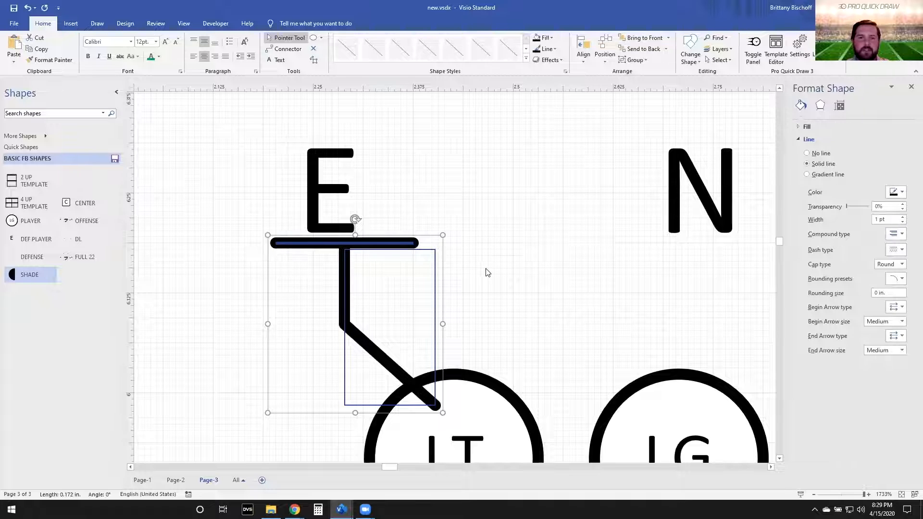
{"action": "left_click", "coordinate": [398, 270]}
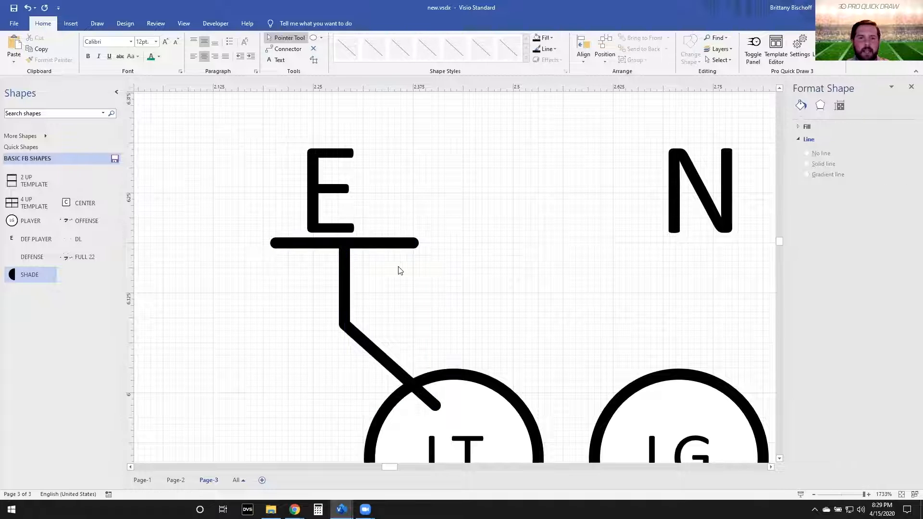
Step: Change the cap type of the bent line and the horizontal bar to Square
{"action": "left_click", "coordinate": [360, 335]}
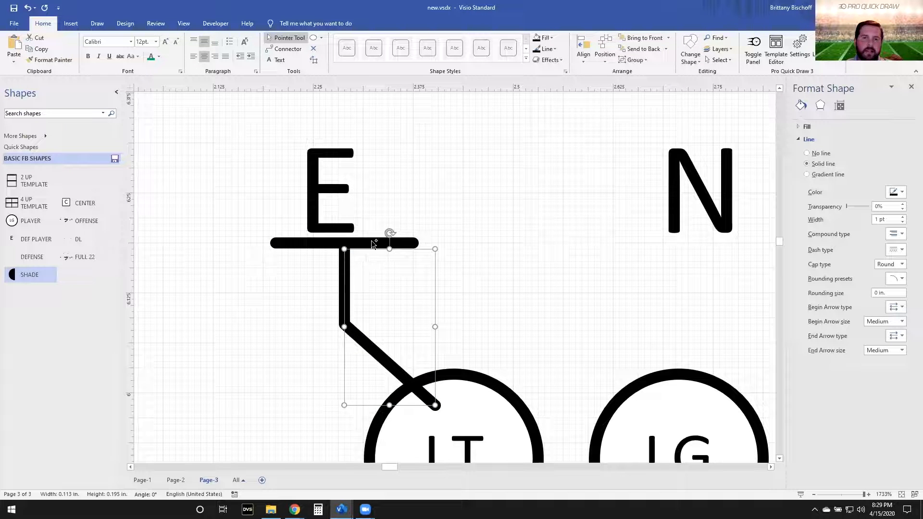
{"action": "left_click", "coordinate": [902, 264]}
{"action": "left_click", "coordinate": [897, 275]}
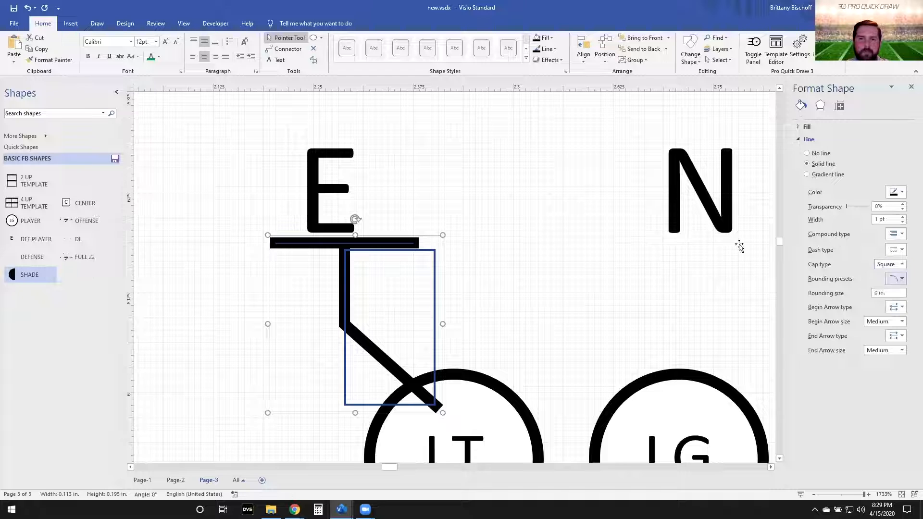
{"action": "left_click", "coordinate": [497, 246]}
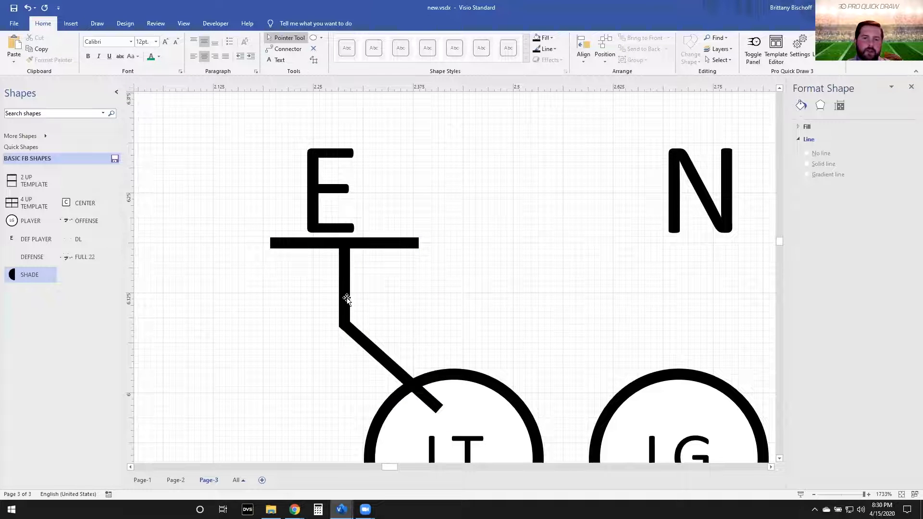
Step: Shorten the horizontal bar under the E to about 0.11 in. and nudge it to sit centered on the bent line
{"action": "left_click", "coordinate": [481, 419]}
{"action": "scroll", "coordinate": [386, 350], "scroll_direction": "down", "scroll_amount": 3}
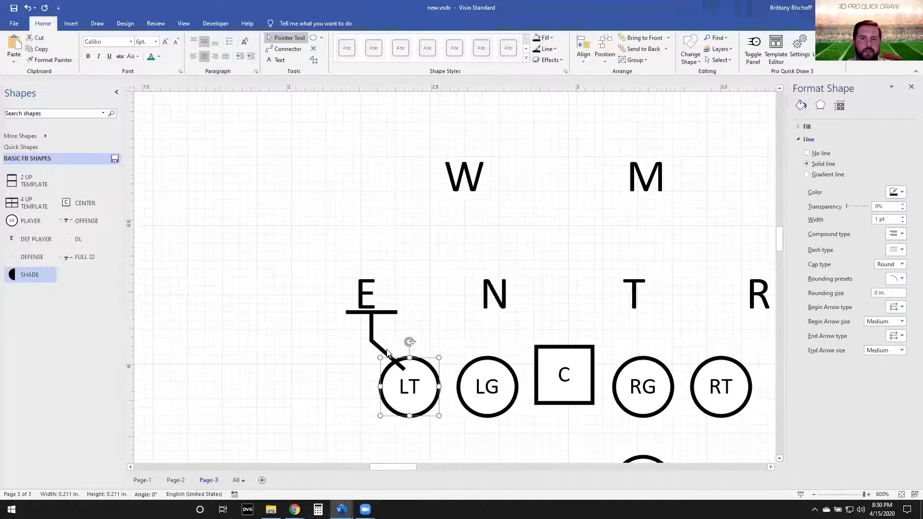
{"action": "left_click", "coordinate": [356, 314]}
{"action": "scroll", "coordinate": [355, 314], "scroll_direction": "up", "scroll_amount": 4}
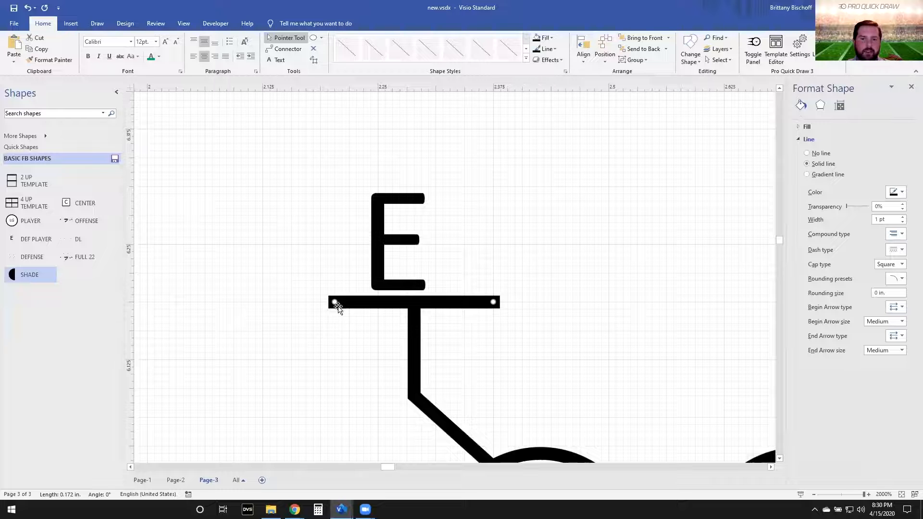
{"action": "left_click_drag", "start_coordinate": [352, 302], "coordinate": [392, 302]}
{"action": "left_click_drag", "start_coordinate": [468, 303], "coordinate": [442, 304]}
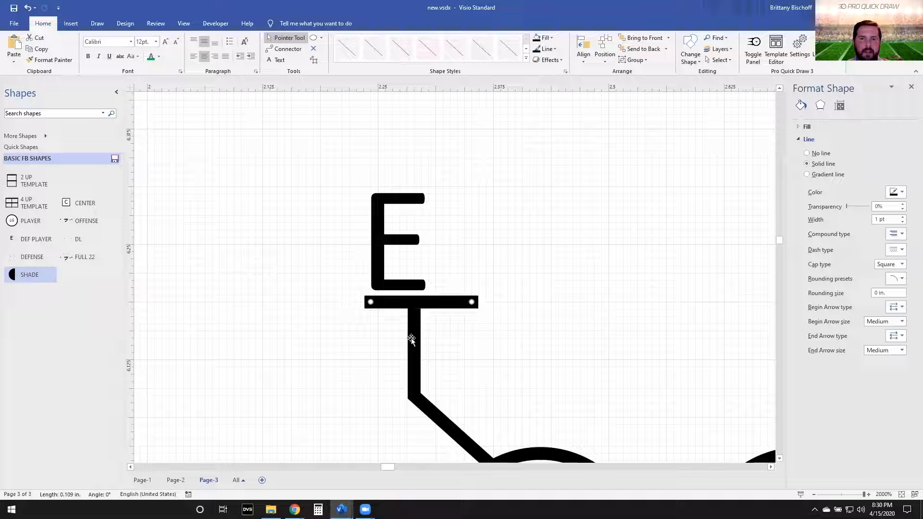
{"action": "key", "text": "Left"}
{"action": "key", "text": "Left"}
{"action": "key", "text": "Right"}
{"action": "left_click", "coordinate": [453, 339]}
{"action": "scroll", "coordinate": [457, 341], "scroll_direction": "down", "scroll_amount": 5}
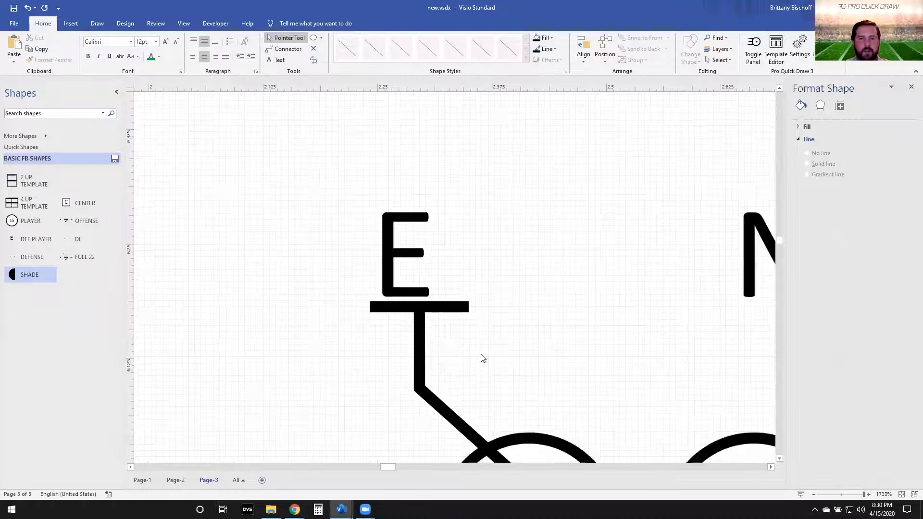
Step: Add the bent line and its bar together to the BASIC FB SHAPES stencil as a master named ZONE BLOCK
{"action": "scroll", "coordinate": [433, 385], "scroll_direction": "right", "scroll_amount": 3}
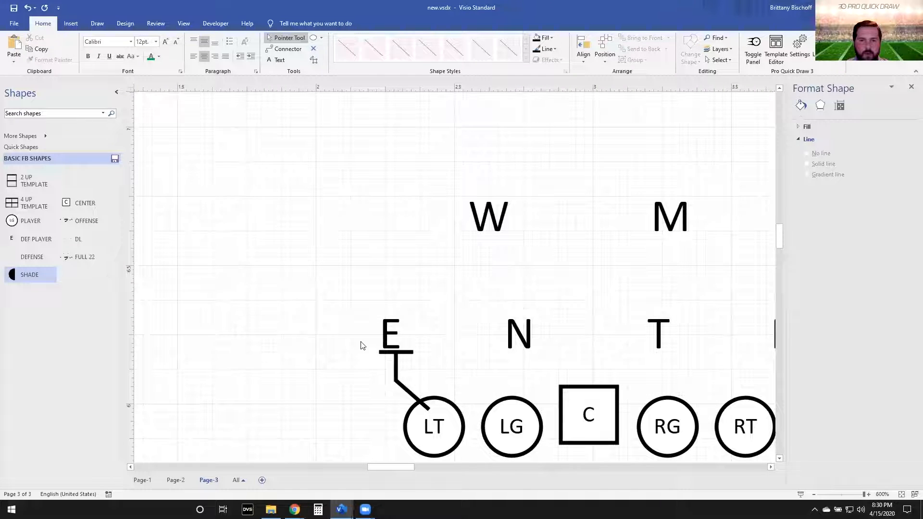
{"action": "left_click_drag", "start_coordinate": [354, 339], "coordinate": [455, 423]}
{"action": "left_click", "coordinate": [390, 350]}
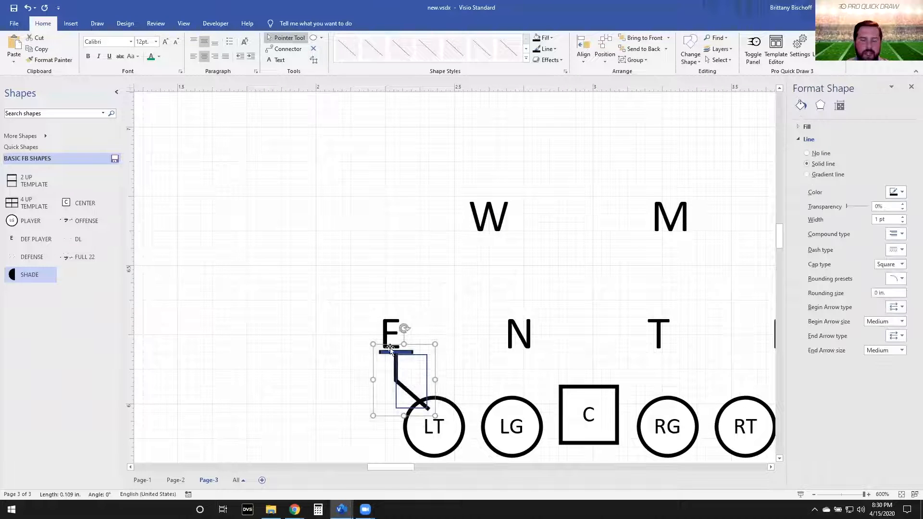
{"action": "scroll", "coordinate": [407, 376], "scroll_direction": "up", "scroll_amount": 4}
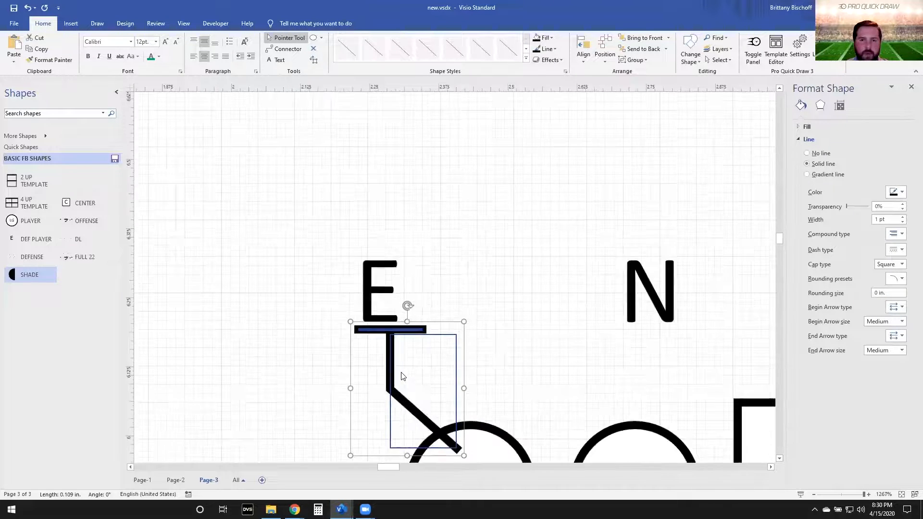
{"action": "left_click_drag", "start_coordinate": [396, 335], "coordinate": [78, 299]}
{"action": "left_click", "coordinate": [87, 271]}
{"action": "type", "text": "ZON"}
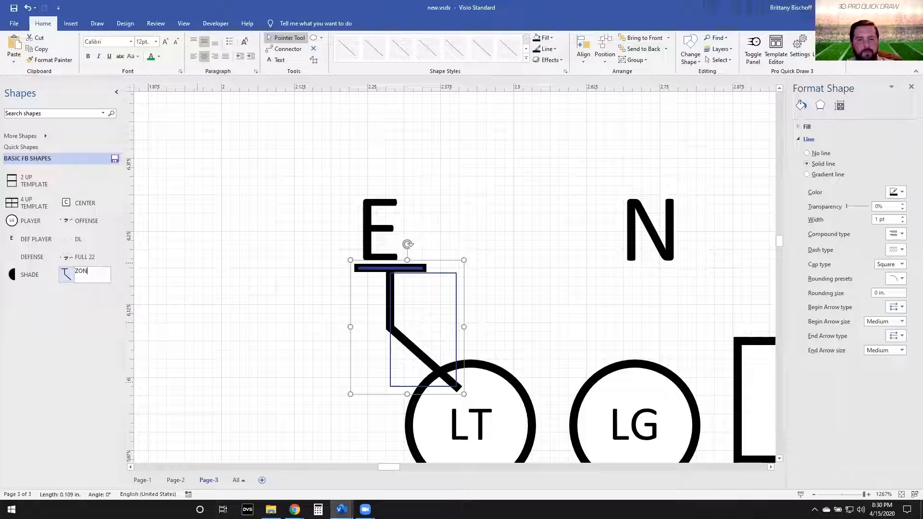
{"action": "type", "text": "E BLOCK"}
{"action": "key", "text": "Return"}
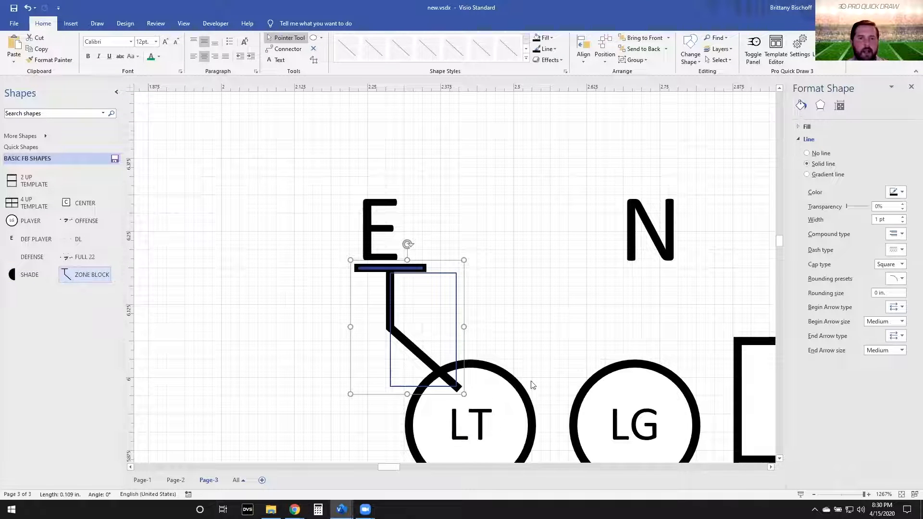
Step: Shift the N slightly right so it stands above the right edge of LG
{"action": "left_click", "coordinate": [587, 302]}
{"action": "scroll", "coordinate": [455, 362], "scroll_direction": "right", "scroll_amount": 5}
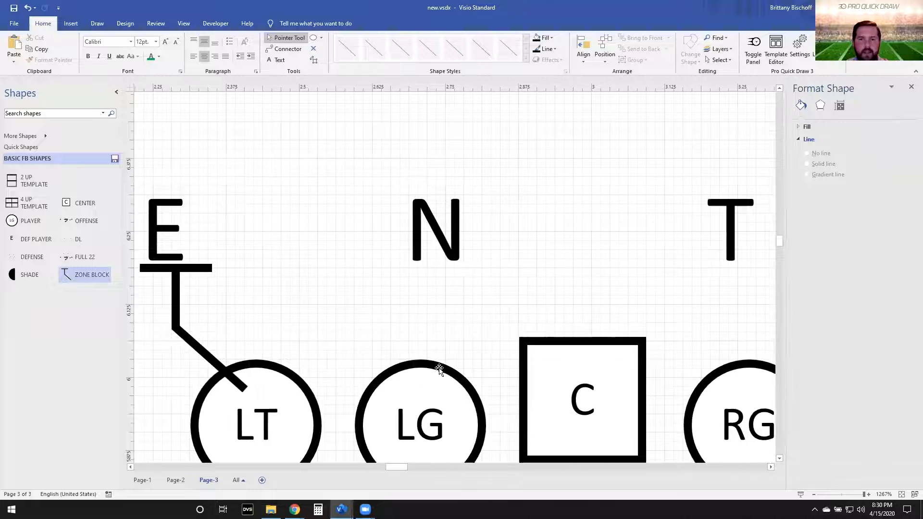
{"action": "left_click_drag", "start_coordinate": [444, 242], "coordinate": [478, 241]}
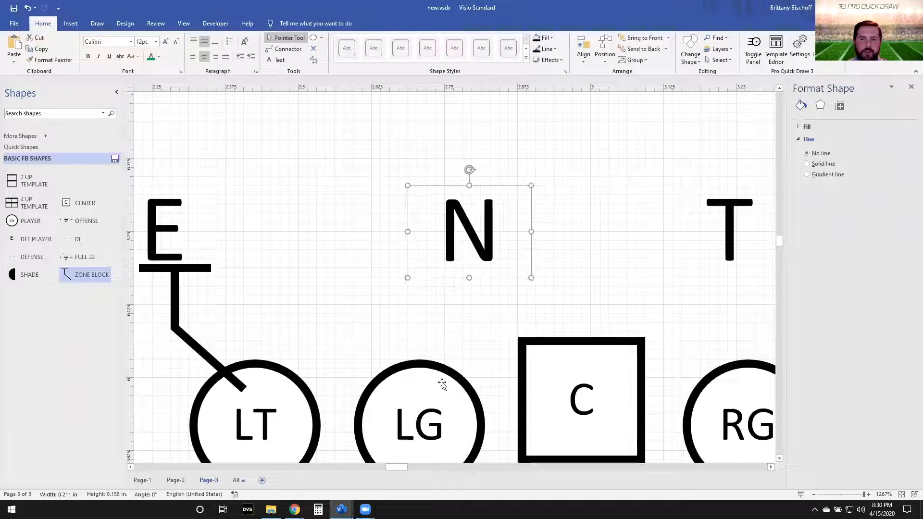
{"action": "scroll", "coordinate": [432, 245], "scroll_direction": "down", "scroll_amount": 2}
{"action": "left_click_drag", "start_coordinate": [427, 313], "coordinate": [428, 372]}
{"action": "left_click", "coordinate": [428, 372]}
Step: Set the default line weight to 1 pt with no shape selected
{"action": "scroll", "coordinate": [429, 388], "scroll_direction": "up", "scroll_amount": 1}
{"action": "scroll", "coordinate": [429, 388], "scroll_direction": "up", "scroll_amount": 2}
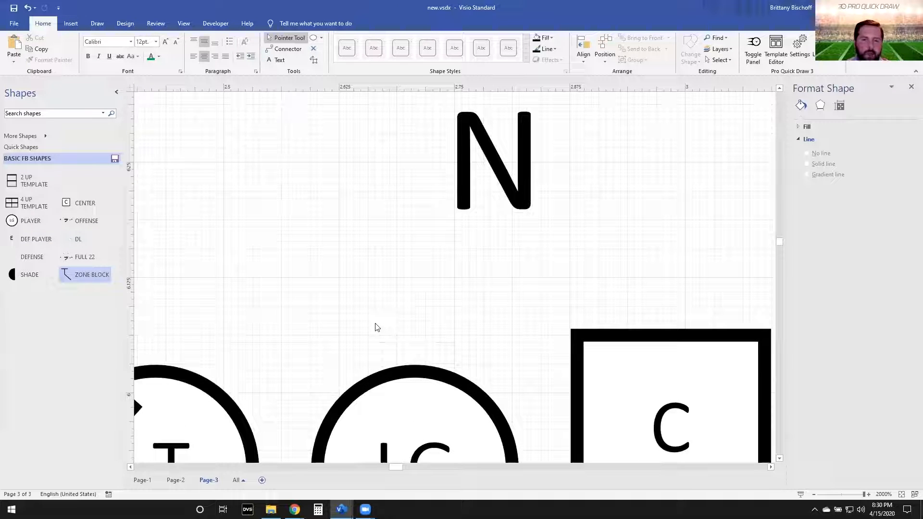
{"action": "left_click", "coordinate": [548, 49]}
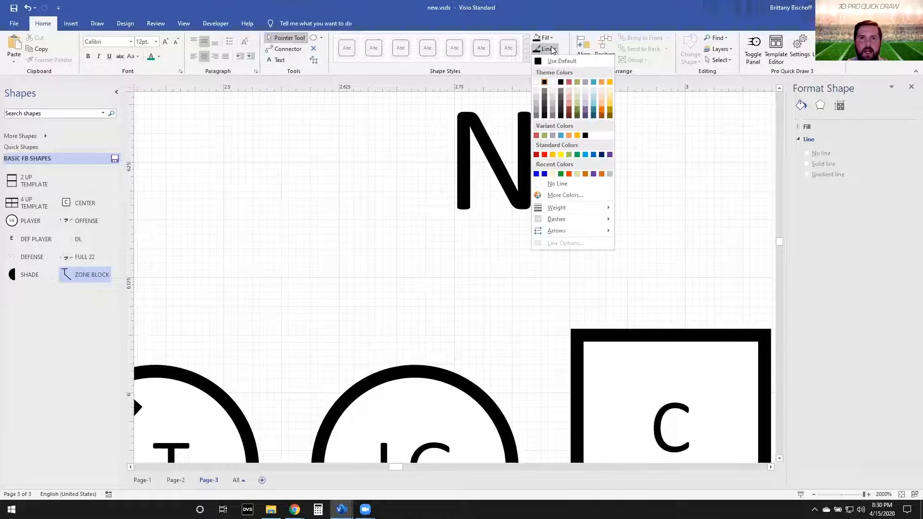
{"action": "left_click", "coordinate": [321, 38]}
{"action": "left_click", "coordinate": [331, 70]}
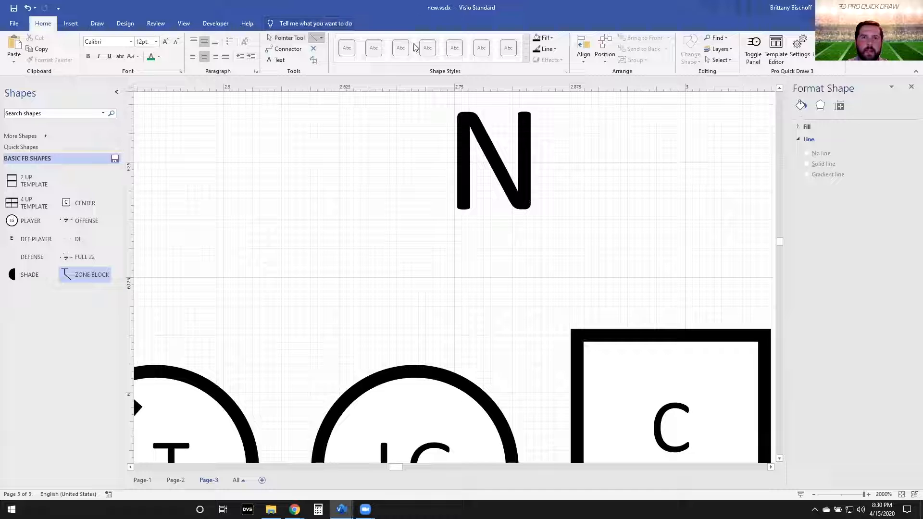
{"action": "left_click", "coordinate": [286, 37]}
{"action": "left_click", "coordinate": [547, 49]}
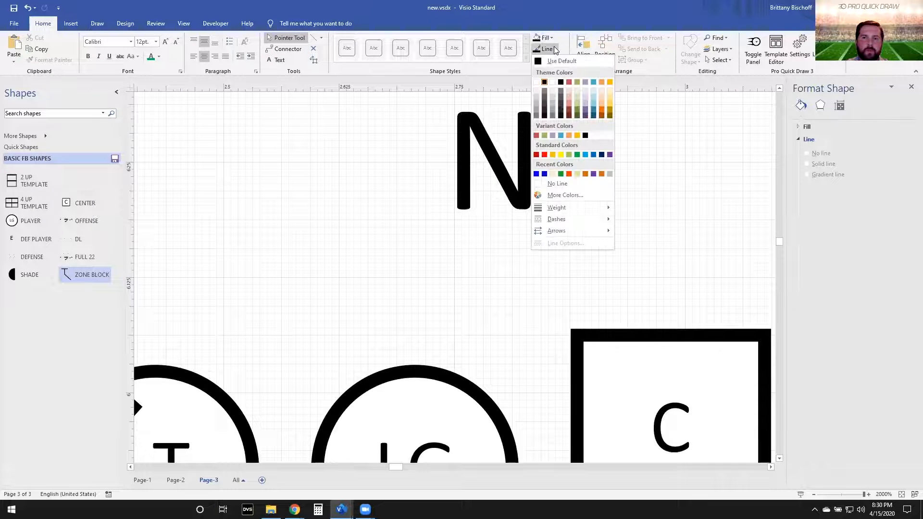
{"action": "mouse_move", "coordinate": [564, 209]}
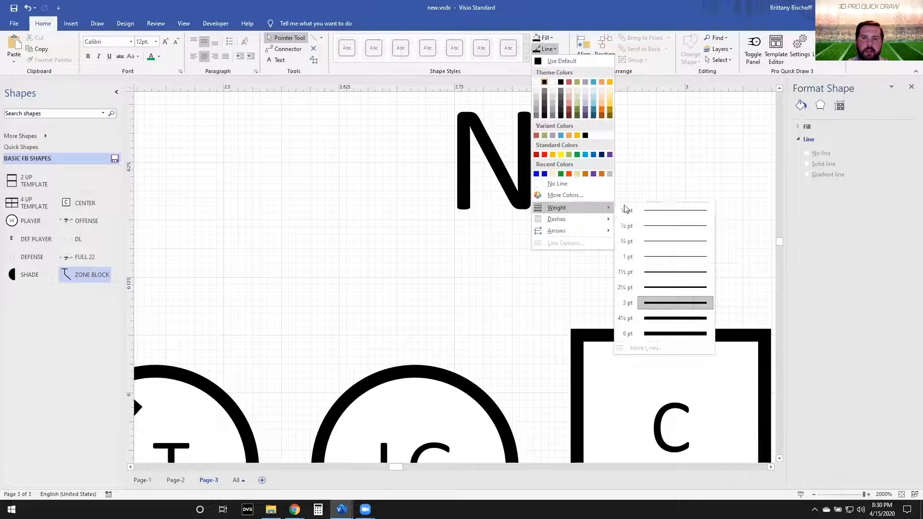
{"action": "left_click", "coordinate": [653, 256]}
Step: Draw a zigzag line from LG up past the N towards the W, capped with a horizontal bar about 0.125 in. long
{"action": "key", "text": "ctrl+6"}
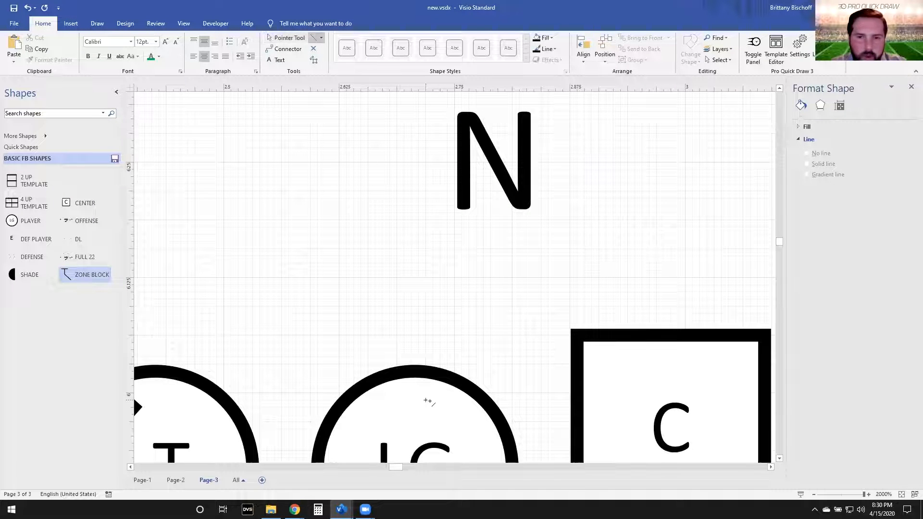
{"action": "mouse_move", "coordinate": [403, 387]}
{"action": "left_mouse_down"}
{"action": "mouse_move", "coordinate": [446, 309]}
{"action": "mouse_move", "coordinate": [467, 299]}
{"action": "mouse_move", "coordinate": [406, 251]}
{"action": "left_mouse_up"}
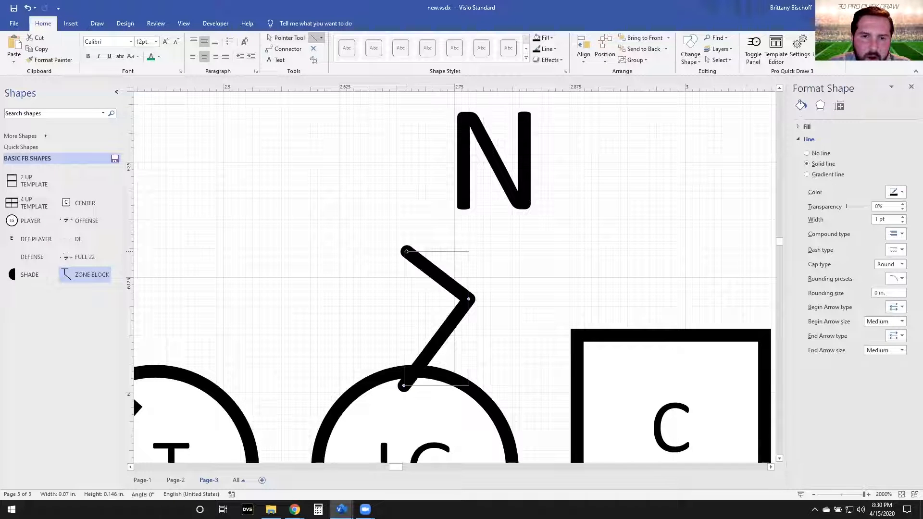
{"action": "mouse_move", "coordinate": [477, 227]}
{"action": "left_mouse_down"}
{"action": "mouse_move", "coordinate": [342, 94]}
{"action": "mouse_move", "coordinate": [411, 176]}
{"action": "left_mouse_up"}
{"action": "scroll", "coordinate": [418, 187], "scroll_direction": "up", "scroll_amount": 1}
{"action": "scroll", "coordinate": [438, 266], "scroll_direction": "up", "scroll_amount": 1}
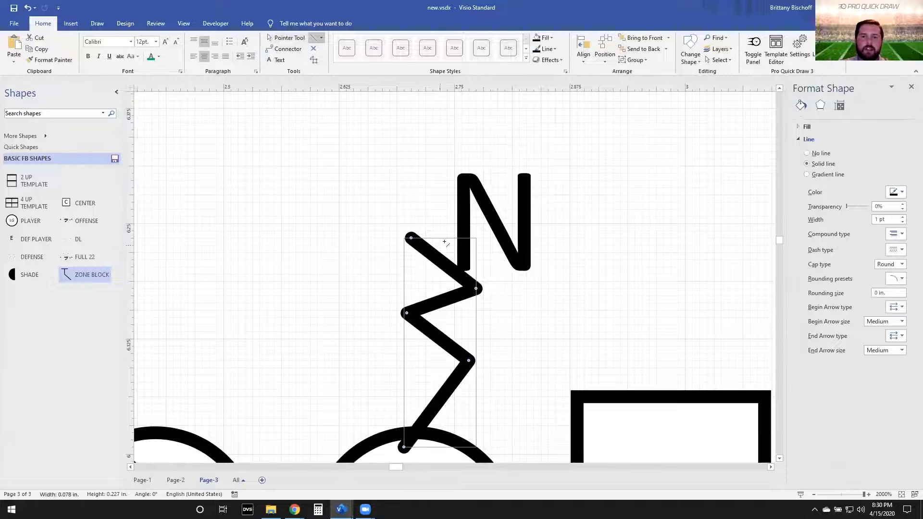
{"action": "scroll", "coordinate": [433, 231], "scroll_direction": "down", "scroll_amount": 4}
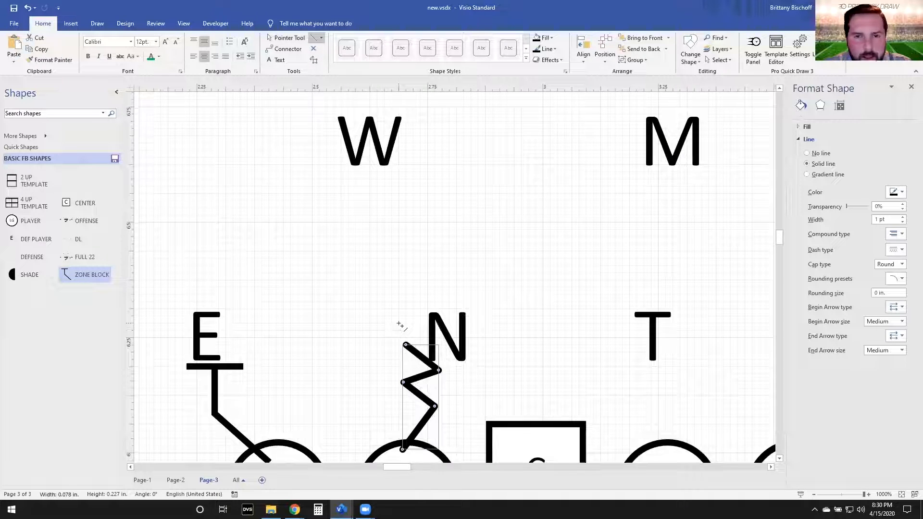
{"action": "scroll", "coordinate": [404, 327], "scroll_direction": "up", "scroll_amount": 1}
{"action": "mouse_move", "coordinate": [406, 374]}
{"action": "left_mouse_down"}
{"action": "mouse_move", "coordinate": [370, 338]}
{"action": "mouse_move", "coordinate": [375, 241]}
{"action": "mouse_move", "coordinate": [367, 247]}
{"action": "mouse_move", "coordinate": [399, 242]}
{"action": "left_mouse_up"}
{"action": "left_click", "coordinate": [341, 242]}
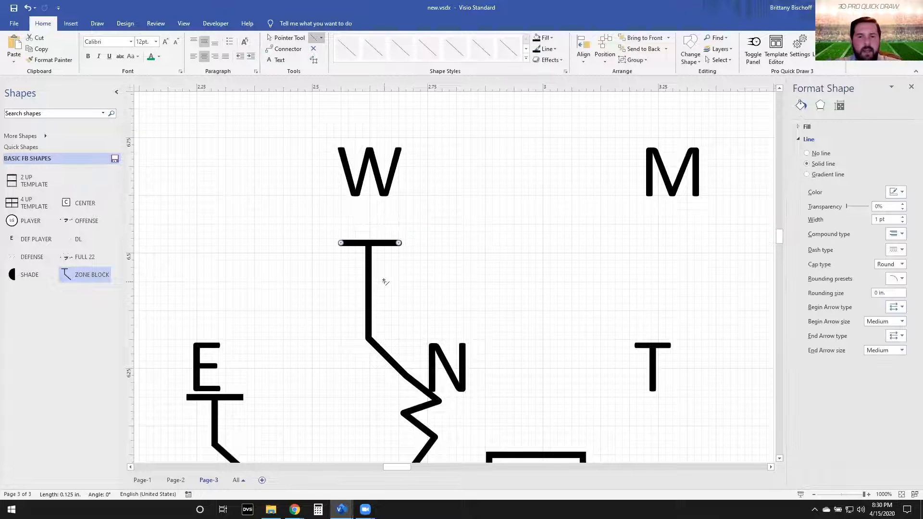
Step: Change the cap type of the horizontal bar below the W to Square
{"action": "key", "text": "ctrl+1"}
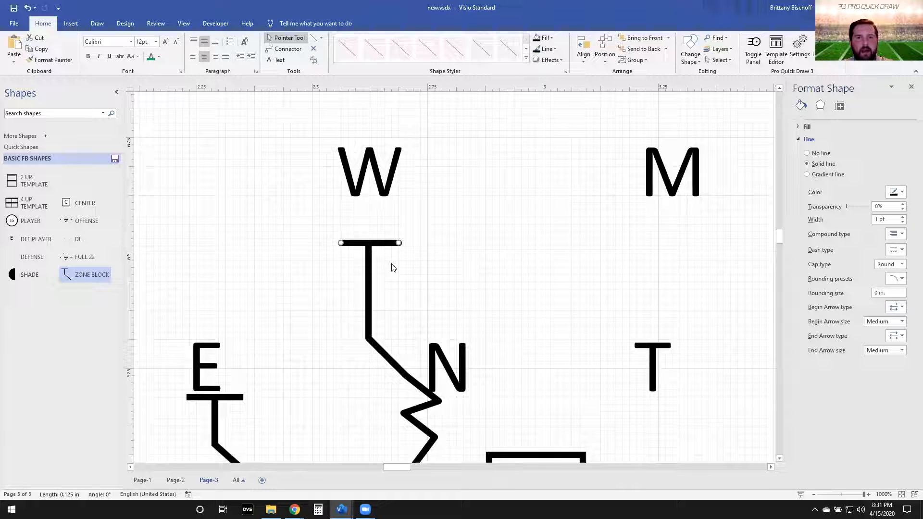
{"action": "left_click", "coordinate": [902, 265]}
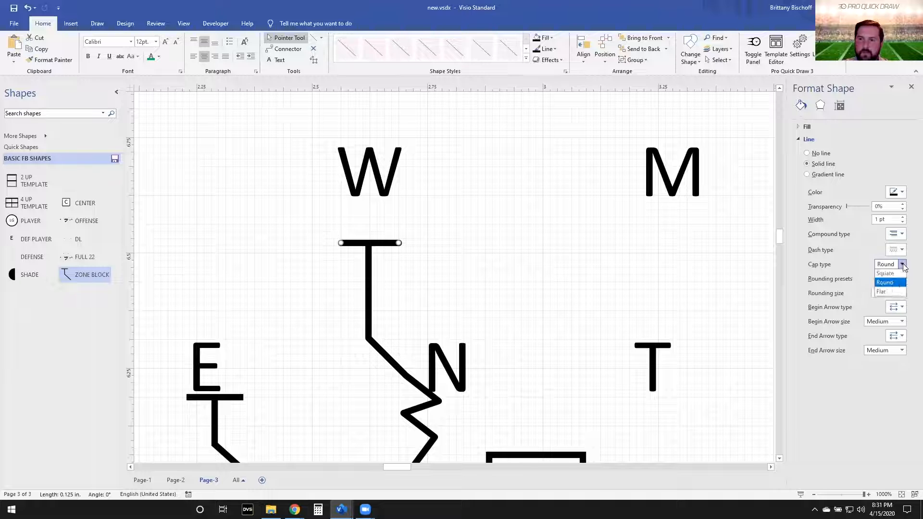
{"action": "left_click", "coordinate": [898, 274]}
{"action": "left_click", "coordinate": [316, 229]}
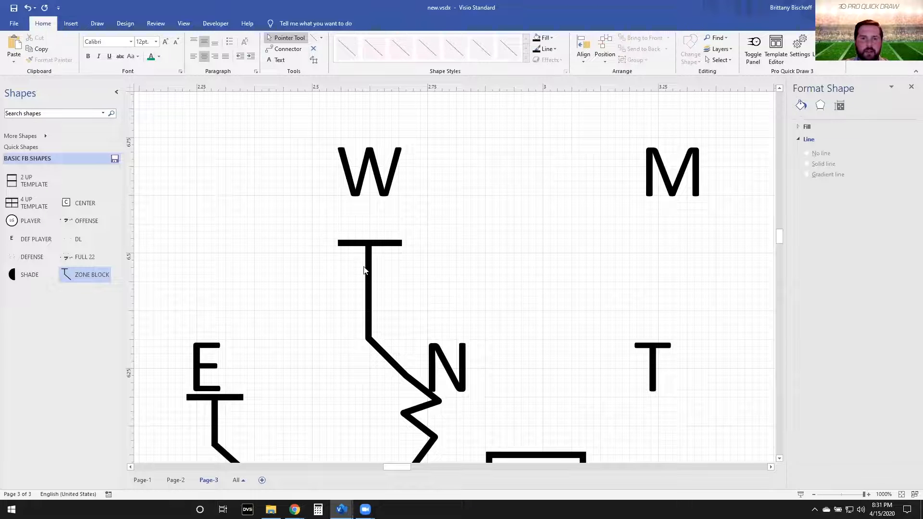
Step: Add the zigzag line and its bar together to the BASIC FB SHAPES stencil as a master named ZONE - DBL
{"action": "scroll", "coordinate": [364, 269], "scroll_direction": "down", "scroll_amount": 1, "text": "ctrl"}
{"action": "scroll", "coordinate": [365, 265], "scroll_direction": "down", "scroll_amount": 1}
{"action": "left_click", "coordinate": [361, 226]}
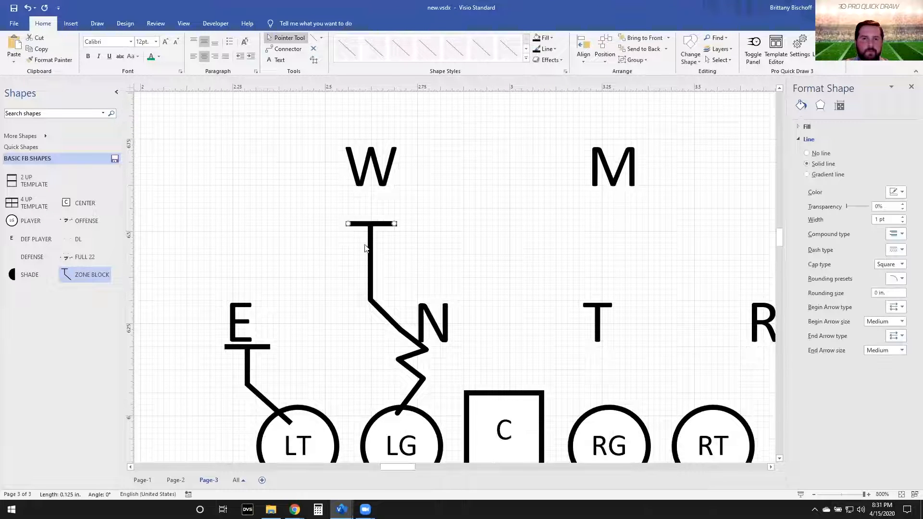
{"action": "left_click_drag", "start_coordinate": [373, 254], "coordinate": [39, 308]}
{"action": "double_click", "coordinate": [36, 295]}
{"action": "type", "text": "ZONE - DBL"}
{"action": "key", "text": "Return"}
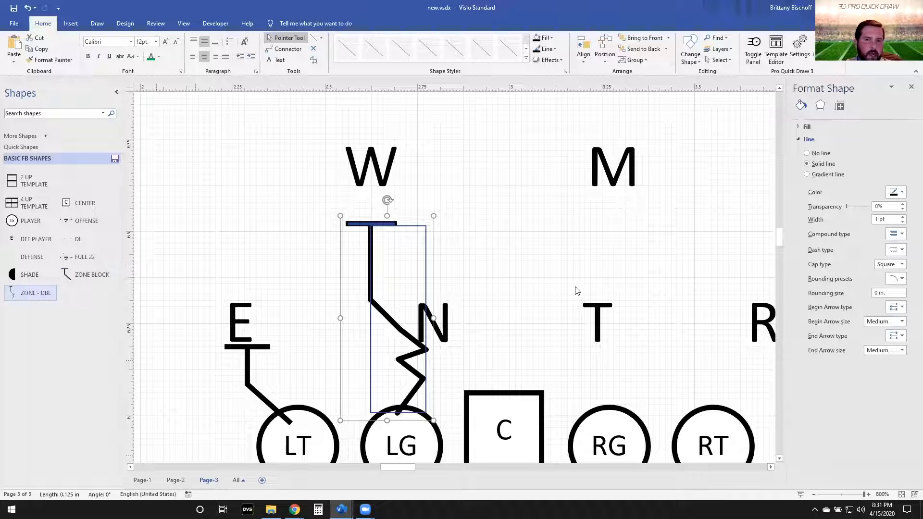
Step: Place a ZONE BLOCK shape running from the center C up to the lower right of the N
{"action": "left_click", "coordinate": [500, 329]}
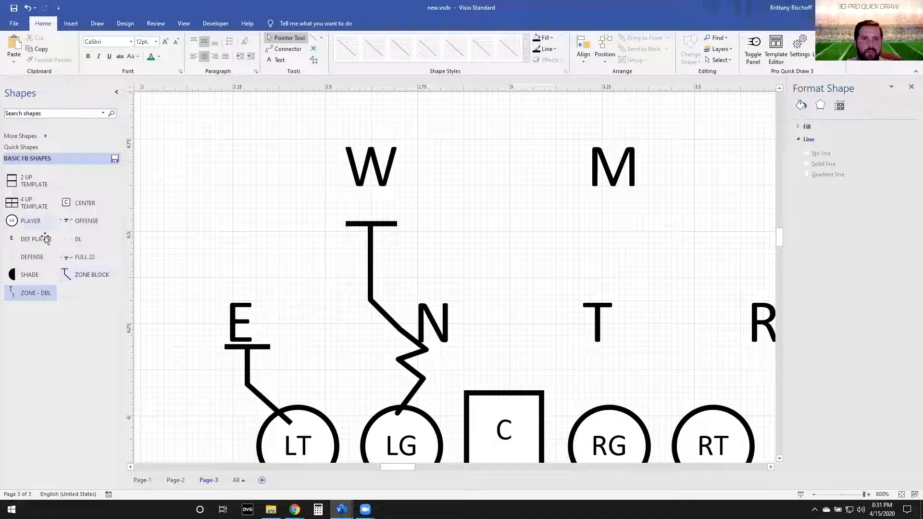
{"action": "scroll", "coordinate": [261, 375], "scroll_direction": "down", "scroll_amount": 2}
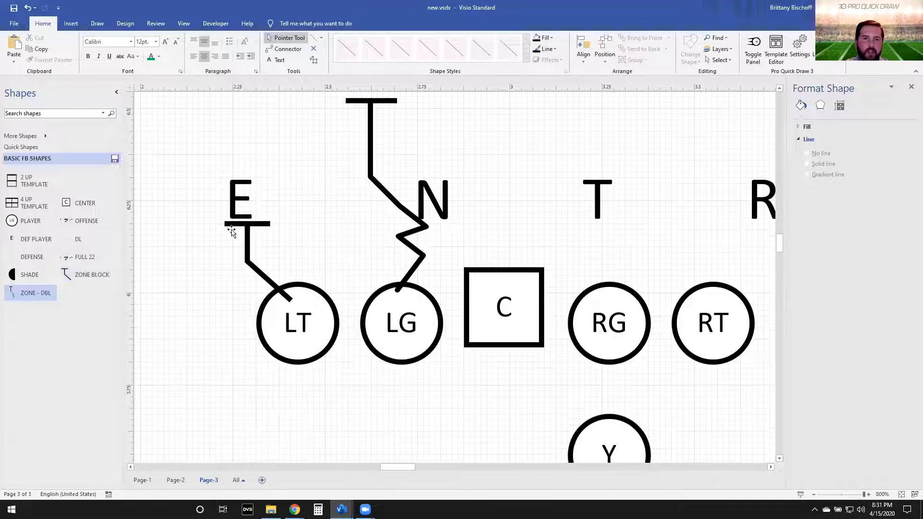
{"action": "left_click_drag", "start_coordinate": [89, 274], "coordinate": [463, 273]}
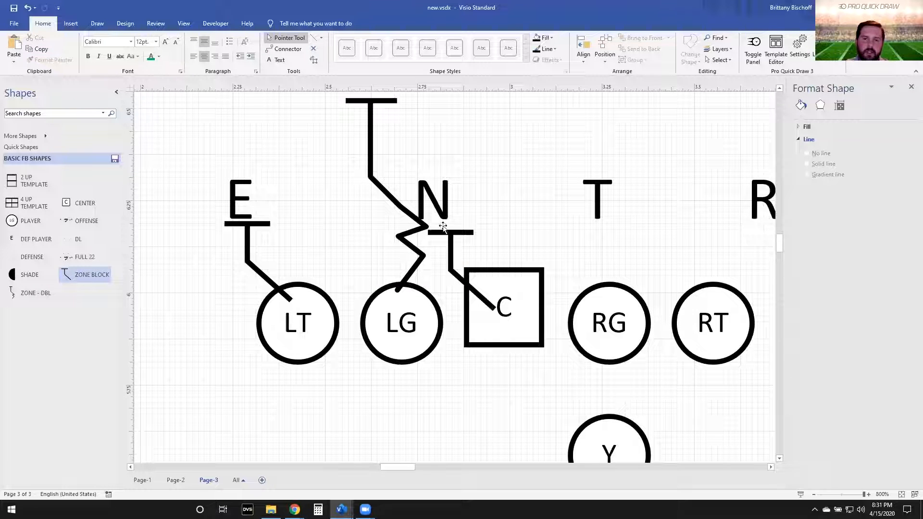
Step: Shift the T right above the gap between RG and RT, and place a ZONE - DBL shape starting inside RG
{"action": "scroll", "coordinate": [500, 250], "scroll_direction": "right", "scroll_amount": 3}
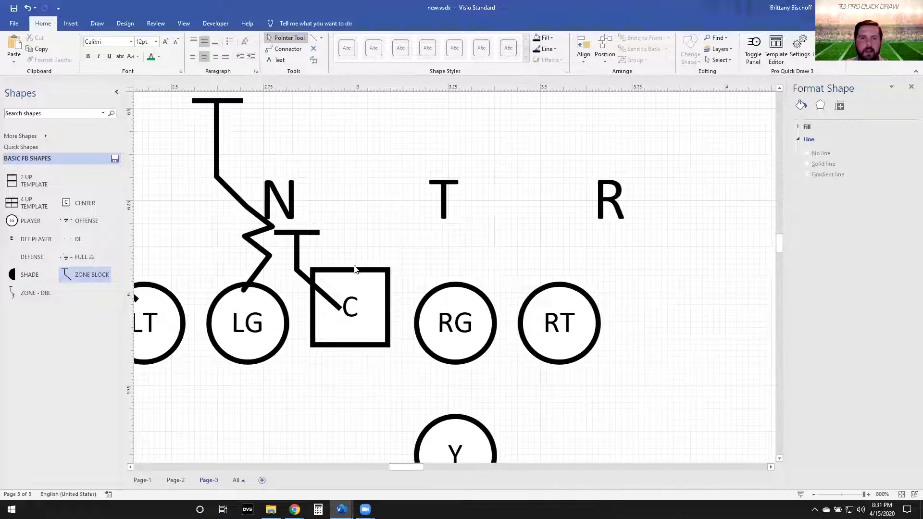
{"action": "left_click_drag", "start_coordinate": [450, 207], "coordinate": [493, 207]}
{"action": "left_click", "coordinate": [494, 255]}
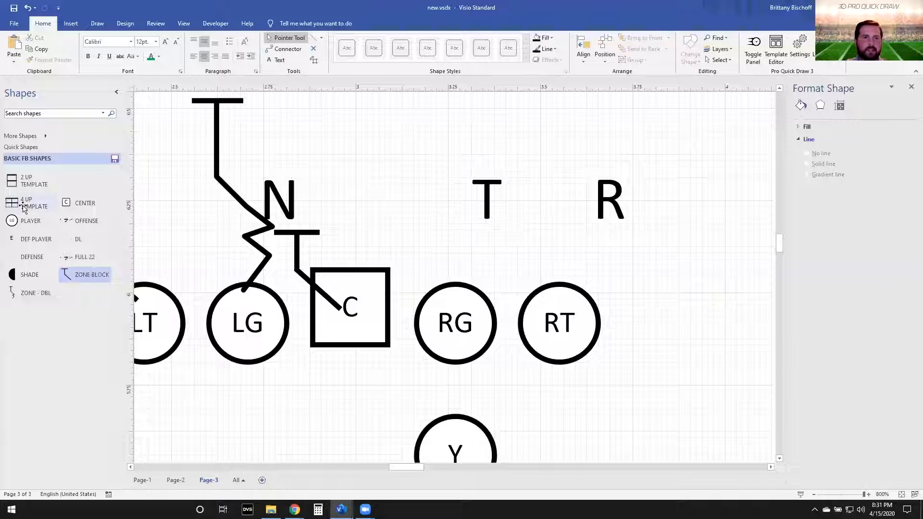
{"action": "left_click_drag", "start_coordinate": [31, 288], "coordinate": [454, 208]}
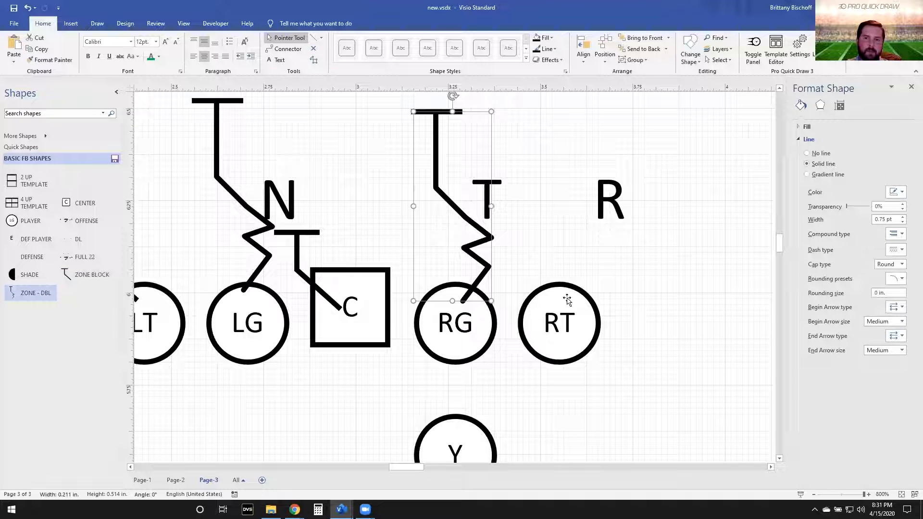
Step: Place a ZONE BLOCK shape from RT up to just below the T, and nudge the T slightly right
{"action": "left_click_drag", "start_coordinate": [86, 278], "coordinate": [523, 293]}
{"action": "left_click", "coordinate": [492, 200]}
{"action": "left_click_drag", "start_coordinate": [492, 202], "coordinate": [497, 201]}
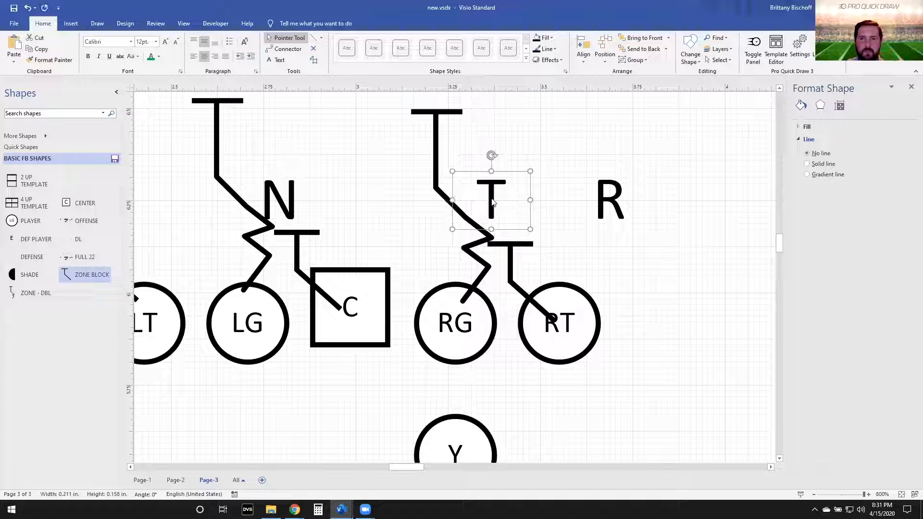
{"action": "left_click", "coordinate": [515, 357]}
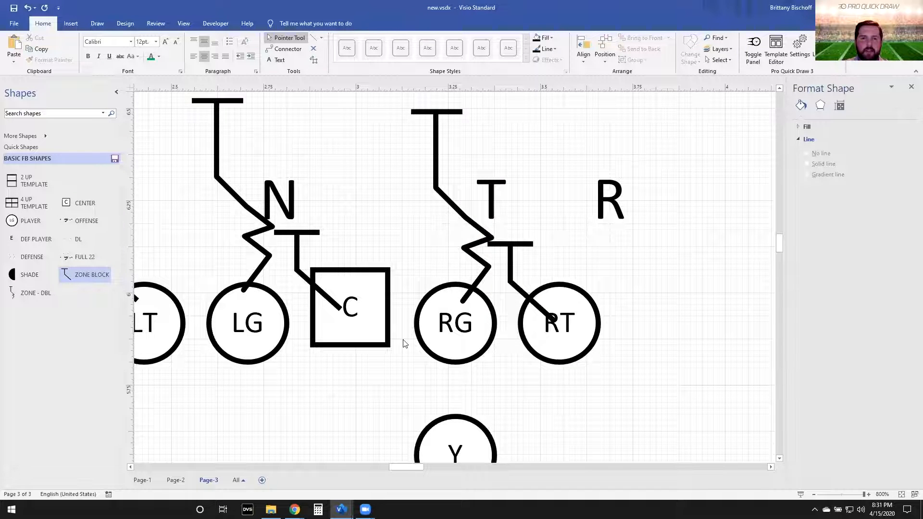
{"action": "scroll", "coordinate": [405, 344], "scroll_direction": "down", "scroll_amount": 3, "text": "ctrl"}
{"action": "scroll", "coordinate": [407, 345], "scroll_direction": "up", "scroll_amount": 2, "text": "ctrl"}
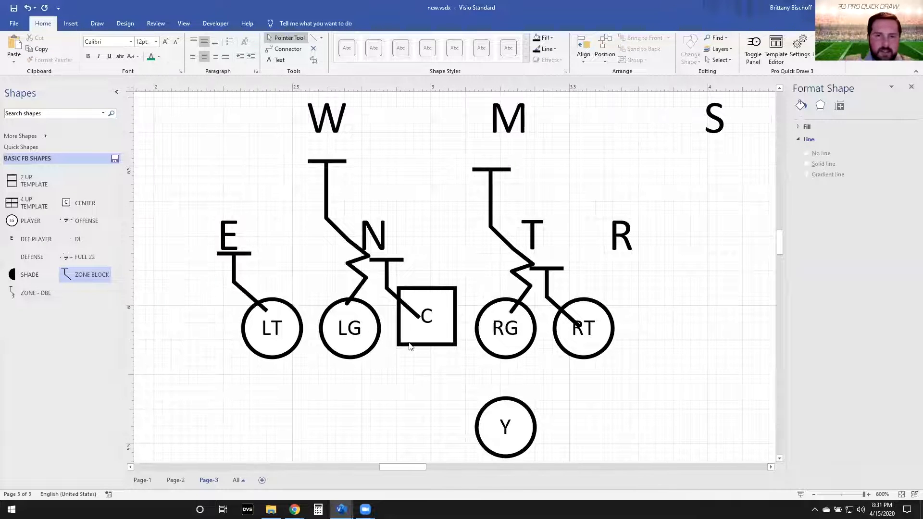
Step: Bring the five offensive line shapes LT, LG, C, RG and RT in front of their blocking lines
{"action": "left_click_drag", "start_coordinate": [185, 278], "coordinate": [672, 382]}
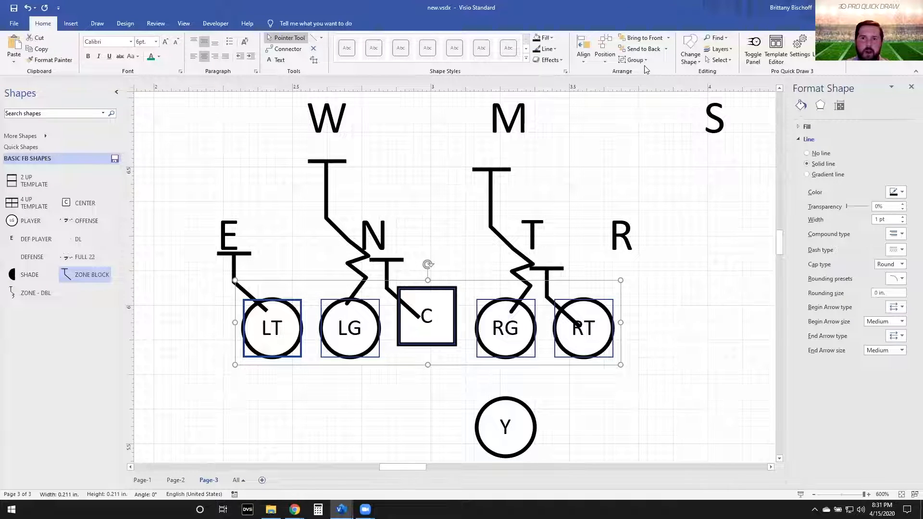
{"action": "left_click", "coordinate": [645, 42]}
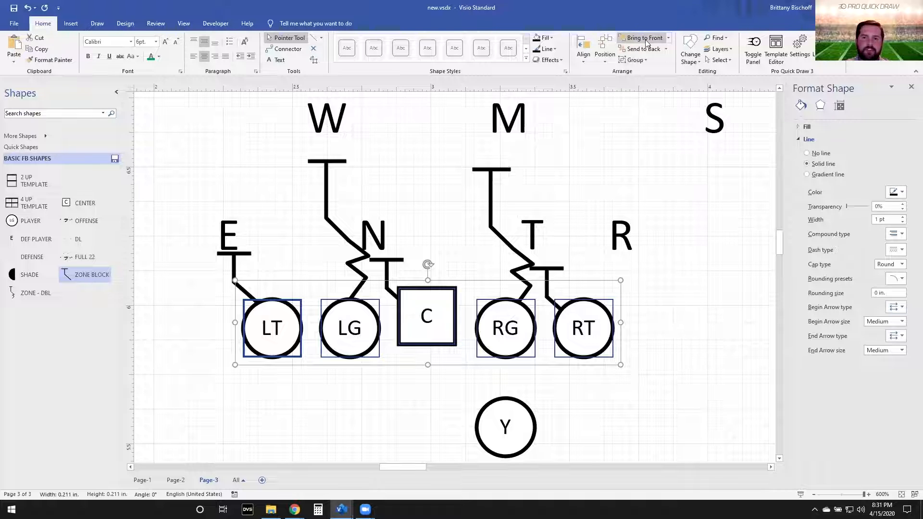
{"action": "left_click", "coordinate": [650, 331]}
{"action": "scroll", "coordinate": [404, 298], "scroll_direction": "down", "scroll_amount": 2}
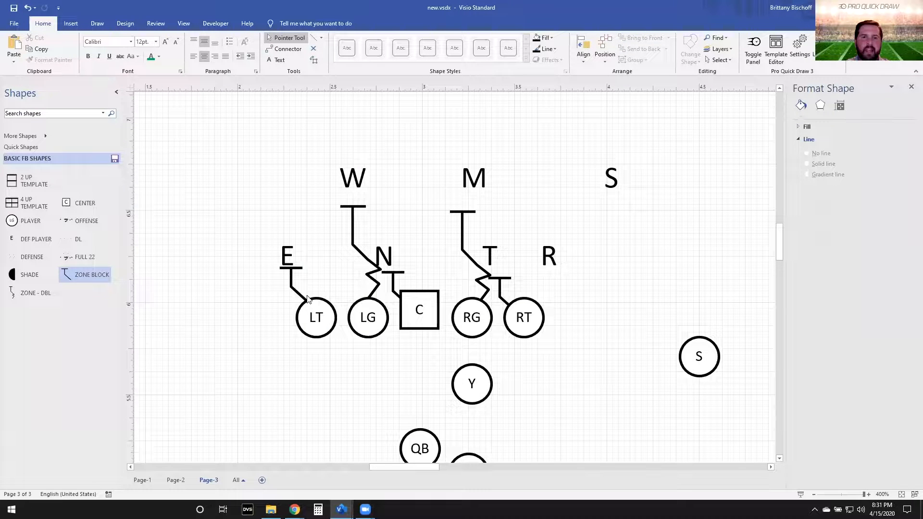
Step: Draw a straight line from the upper right of Y to just below R, ending in a slanted bar about 0.08 in long
{"action": "scroll", "coordinate": [308, 300], "scroll_direction": "up", "scroll_amount": 6}
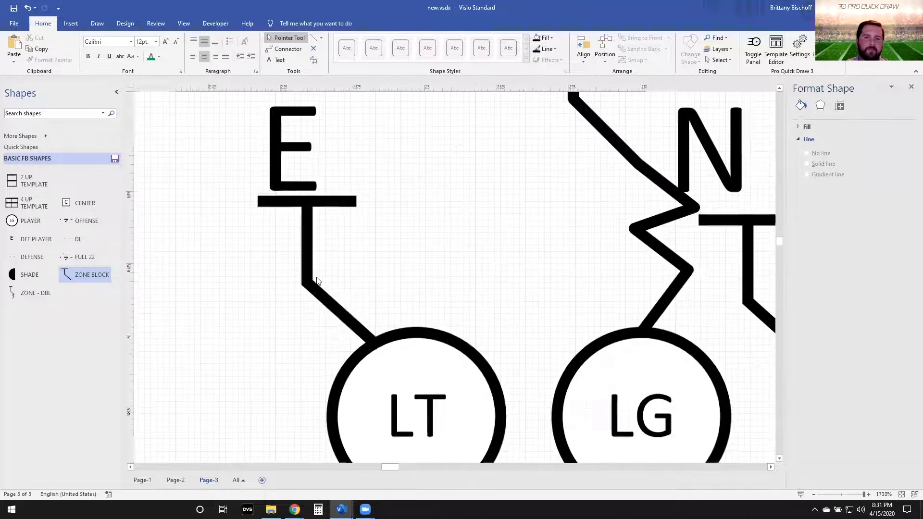
{"action": "scroll", "coordinate": [374, 340], "scroll_direction": "down", "scroll_amount": 4}
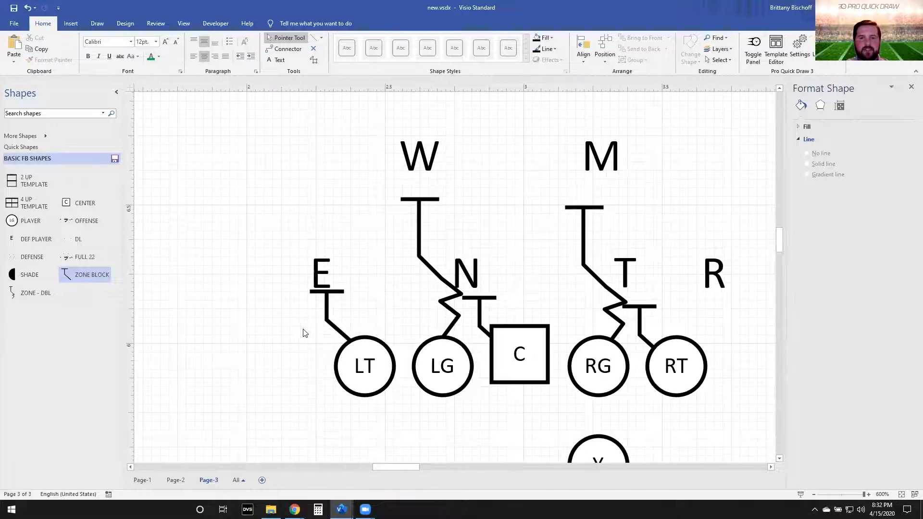
{"action": "scroll", "coordinate": [438, 339], "scroll_direction": "right", "scroll_amount": 2}
{"action": "scroll", "coordinate": [438, 340], "scroll_direction": "down", "scroll_amount": 2}
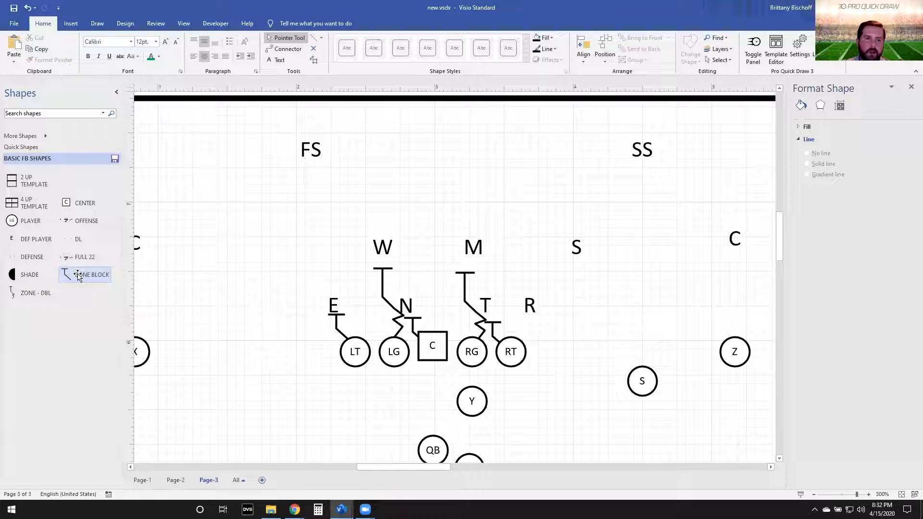
{"action": "scroll", "coordinate": [481, 394], "scroll_direction": "up", "scroll_amount": 4}
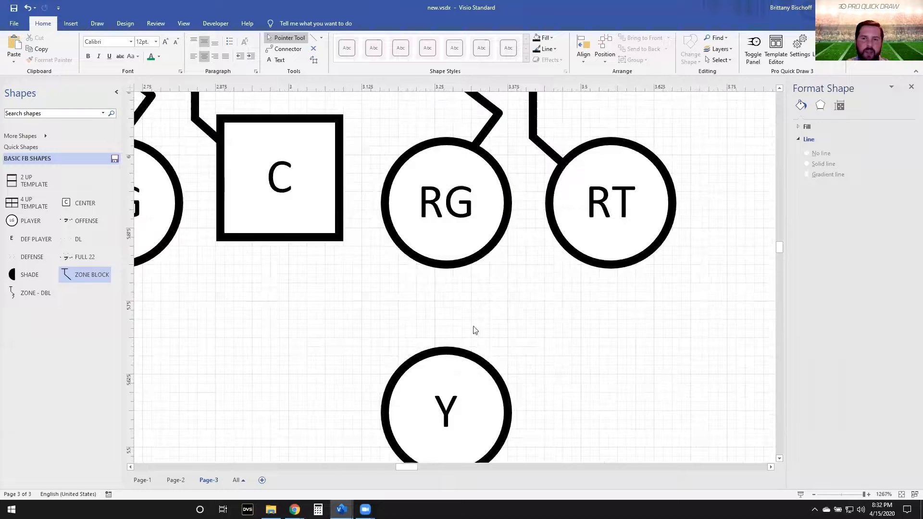
{"action": "scroll", "coordinate": [536, 317], "scroll_direction": "up", "scroll_amount": 3}
{"action": "scroll", "coordinate": [552, 327], "scroll_direction": "down", "scroll_amount": 2}
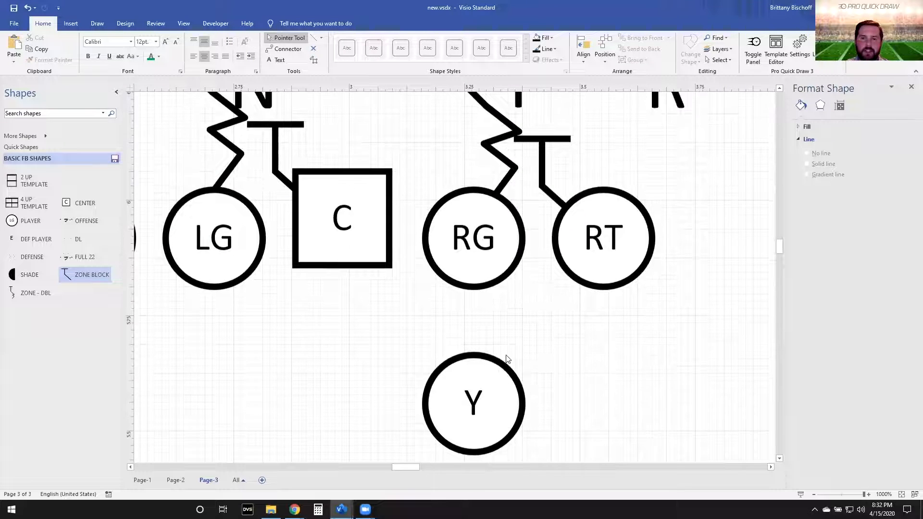
{"action": "key", "text": "ctrl+6"}
{"action": "scroll", "coordinate": [492, 365], "scroll_direction": "up", "scroll_amount": 3}
{"action": "mouse_move", "coordinate": [494, 420]}
{"action": "left_mouse_down"}
{"action": "mouse_move", "coordinate": [654, 176]}
{"action": "mouse_move", "coordinate": [644, 183]}
{"action": "mouse_move", "coordinate": [663, 190]}
{"action": "left_mouse_up"}
{"action": "key", "text": "ctrl+1"}
{"action": "left_click", "coordinate": [686, 235]}
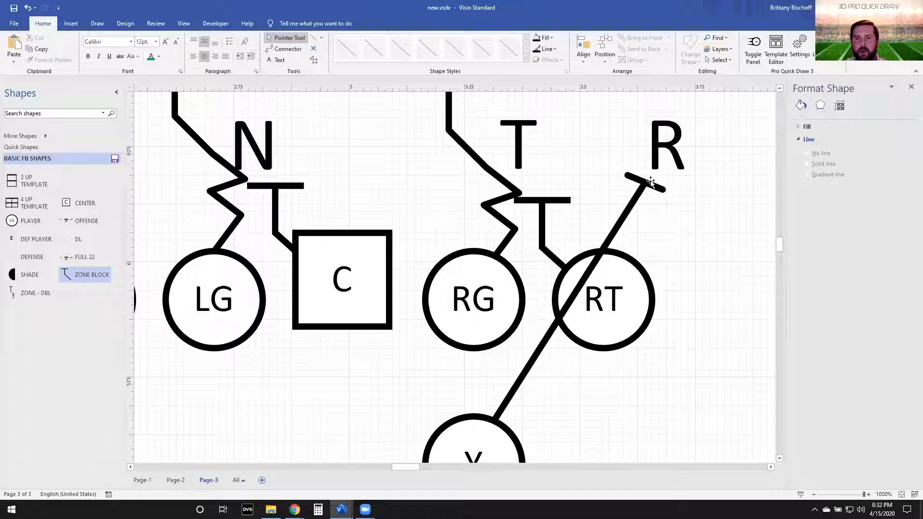
Step: Set the cap type of the short bar below R to Square
{"action": "left_click", "coordinate": [650, 182]}
{"action": "left_click", "coordinate": [902, 264]}
{"action": "left_click", "coordinate": [886, 282]}
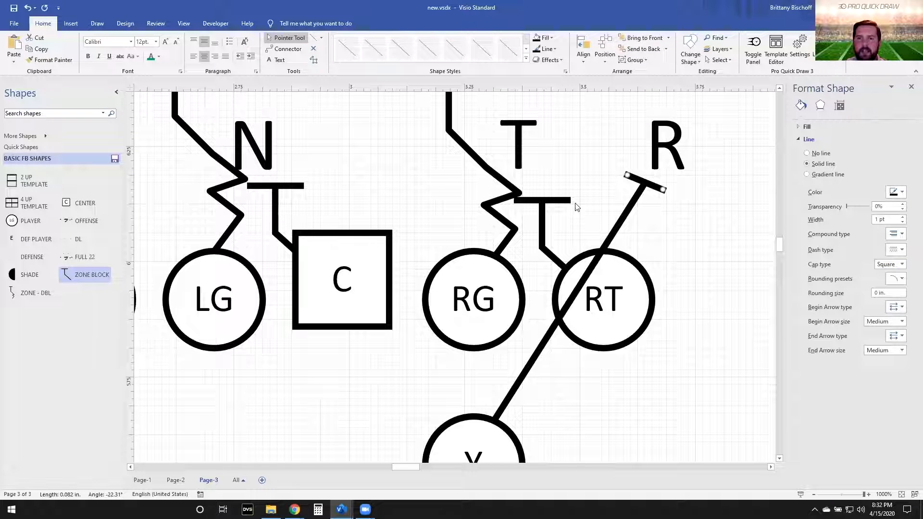
Step: Add the line from Y and its end bar together to the BASIC FB SHAPES stencil as a master named KICKOUT
{"action": "left_click", "coordinate": [645, 182], "text": "shift"}
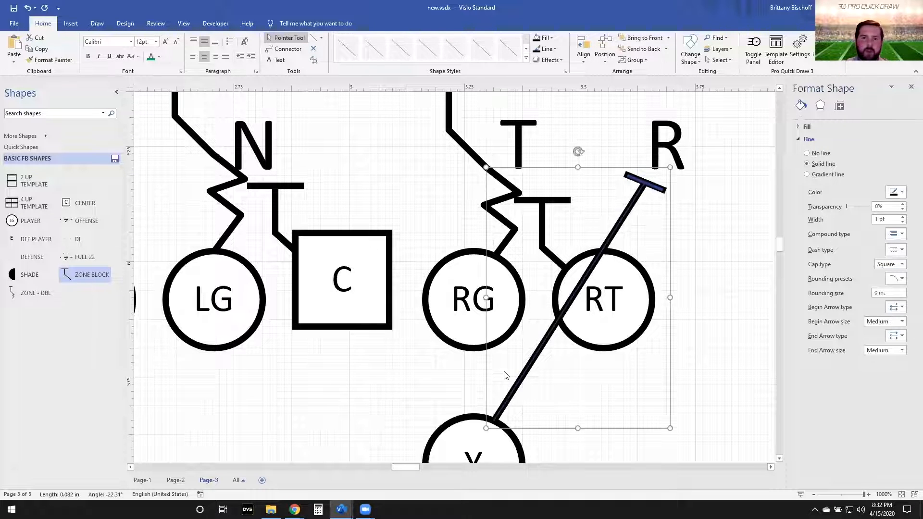
{"action": "left_click_drag", "start_coordinate": [639, 199], "coordinate": [87, 292]}
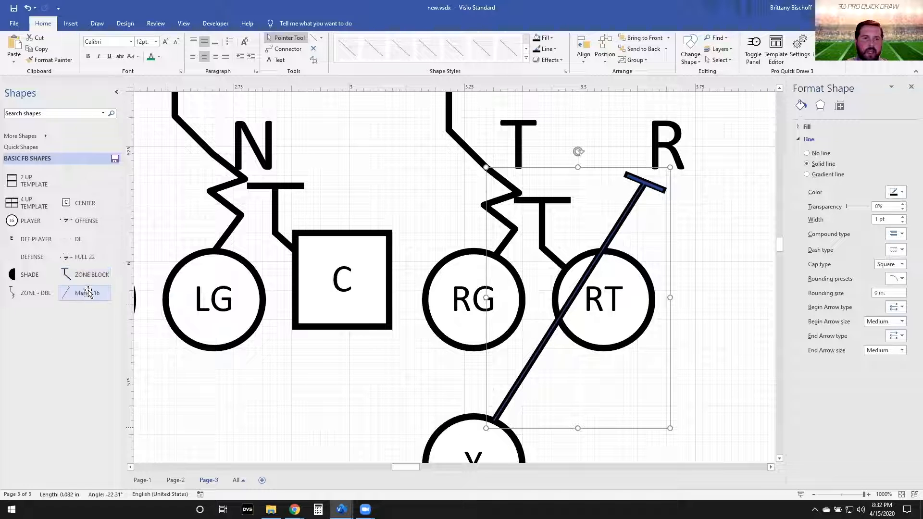
{"action": "type", "text": "KICKOUT"}
{"action": "key", "text": "Return"}
{"action": "scroll", "coordinate": [524, 415], "scroll_direction": "down", "scroll_amount": 4}
{"action": "left_click", "coordinate": [451, 391]}
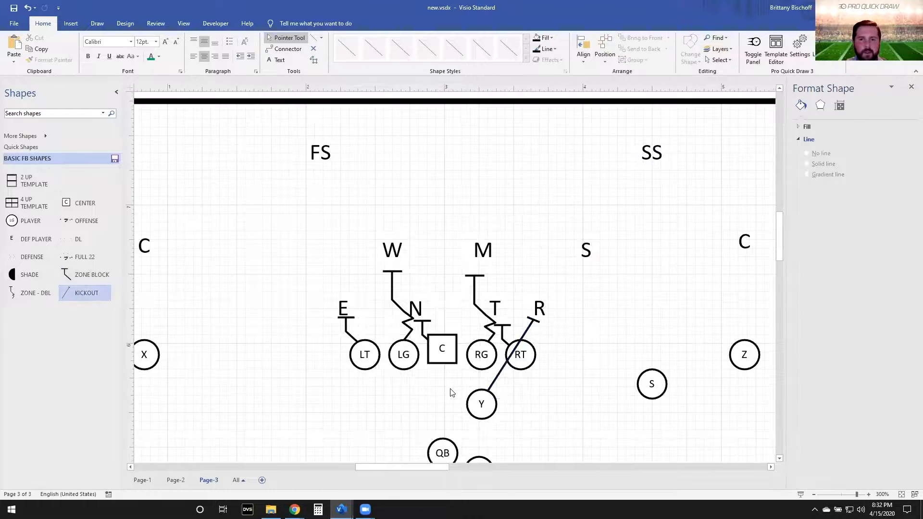
Step: Draw a bent run path about 0.55 in wide and 0.57 in high from A past the QB to below LG
{"action": "scroll", "coordinate": [457, 384], "scroll_direction": "down", "scroll_amount": 2}
{"action": "scroll", "coordinate": [477, 343], "scroll_direction": "up", "scroll_amount": 1}
{"action": "scroll", "coordinate": [477, 344], "scroll_direction": "up", "scroll_amount": 2}
{"action": "scroll", "coordinate": [481, 375], "scroll_direction": "down", "scroll_amount": 1}
{"action": "scroll", "coordinate": [486, 353], "scroll_direction": "down", "scroll_amount": 2}
{"action": "scroll", "coordinate": [491, 362], "scroll_direction": "up", "scroll_amount": 1}
{"action": "scroll", "coordinate": [491, 362], "scroll_direction": "up", "scroll_amount": 1}
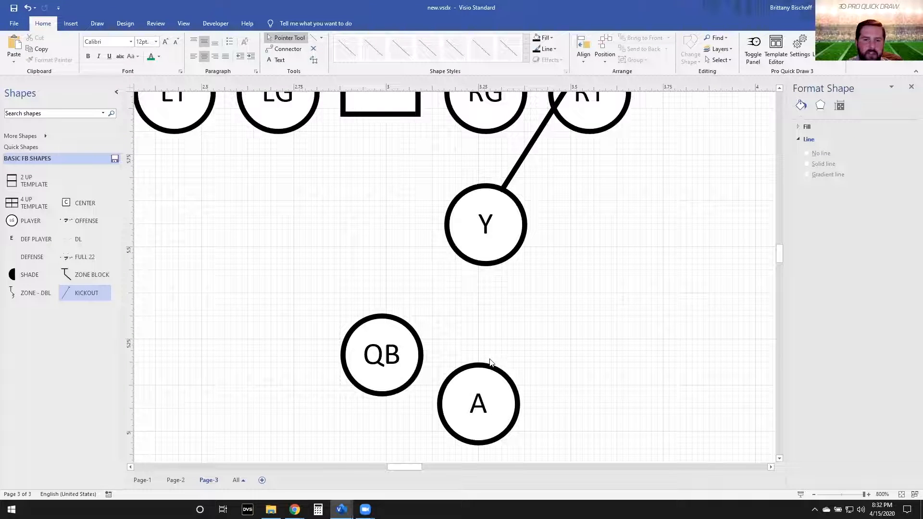
{"action": "key", "text": "ctrl+6"}
{"action": "mouse_move", "coordinate": [486, 367]}
{"action": "left_mouse_down"}
{"action": "mouse_move", "coordinate": [447, 345]}
{"action": "mouse_move", "coordinate": [305, 191]}
{"action": "mouse_move", "coordinate": [312, 213]}
{"action": "mouse_move", "coordinate": [282, 155]}
{"action": "left_mouse_up"}
{"action": "scroll", "coordinate": [267, 303], "scroll_direction": "up", "scroll_amount": 3}
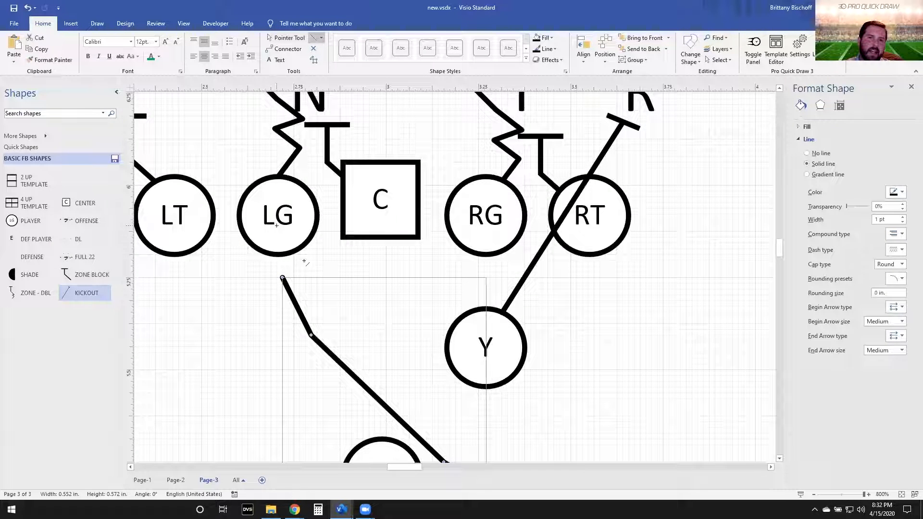
{"action": "scroll", "coordinate": [342, 351], "scroll_direction": "down", "scroll_amount": 3}
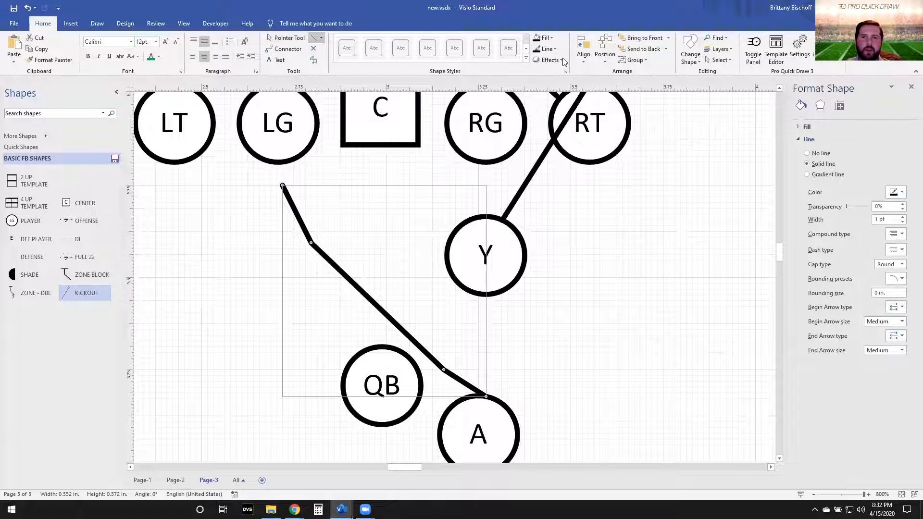
Step: Add a filled arrowhead to the end of A's run path below LG
{"action": "left_click", "coordinate": [548, 49]}
{"action": "mouse_move", "coordinate": [571, 235]}
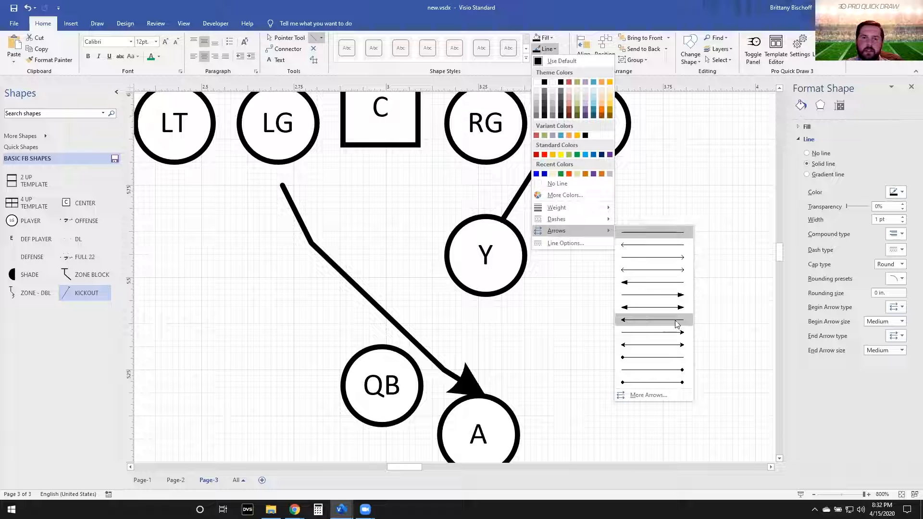
{"action": "left_click", "coordinate": [400, 265]}
Step: Draw a bent cutback line about 0.21 in wide and 0.30 in high from A's run path to the lower right of C
{"action": "scroll", "coordinate": [344, 284], "scroll_direction": "up", "scroll_amount": 3}
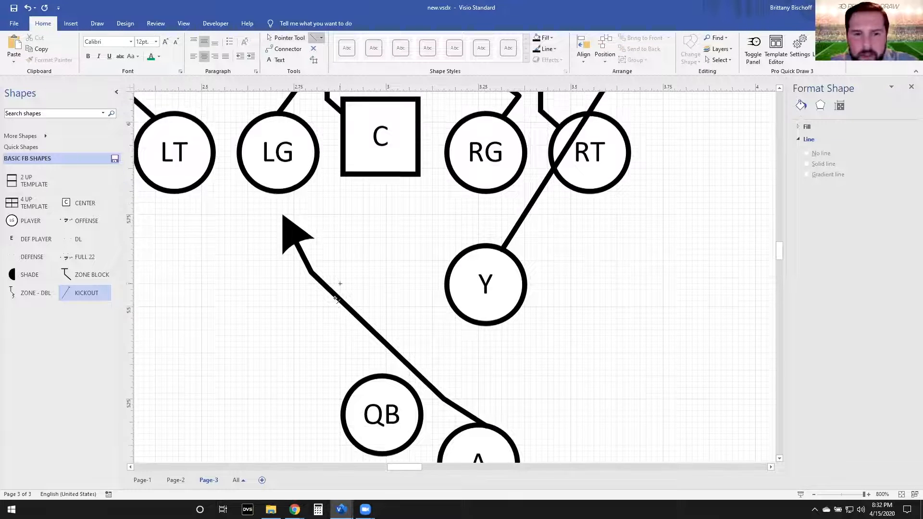
{"action": "scroll", "coordinate": [334, 298], "scroll_direction": "down", "scroll_amount": 1}
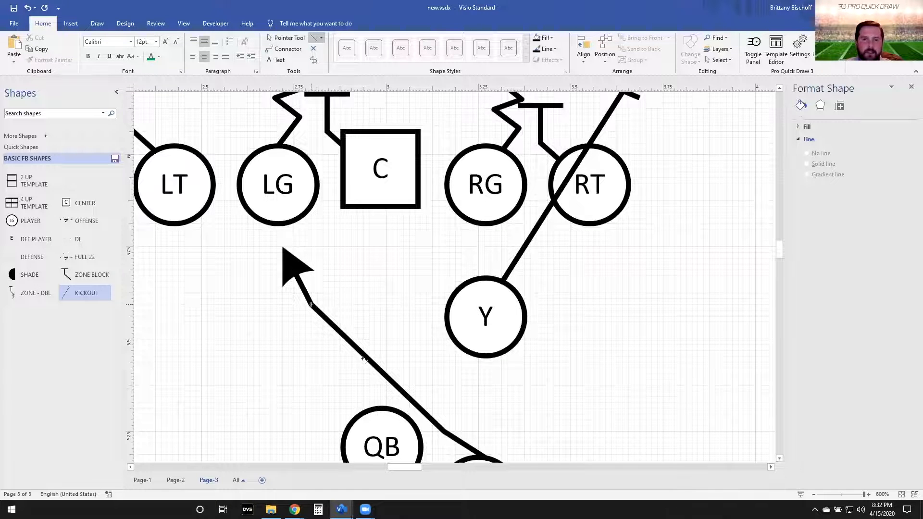
{"action": "scroll", "coordinate": [340, 306], "scroll_direction": "down", "scroll_amount": 2}
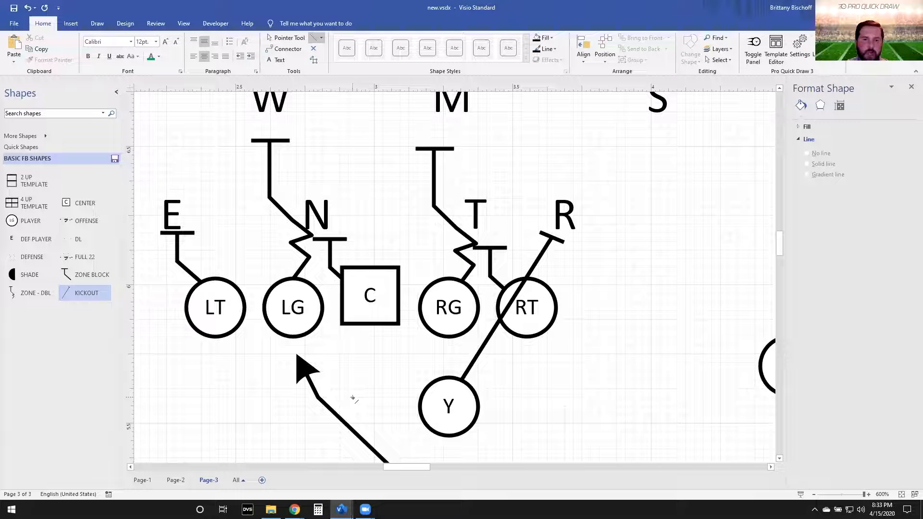
{"action": "scroll", "coordinate": [346, 416], "scroll_direction": "down", "scroll_amount": 1}
{"action": "scroll", "coordinate": [347, 414], "scroll_direction": "down", "scroll_amount": 2}
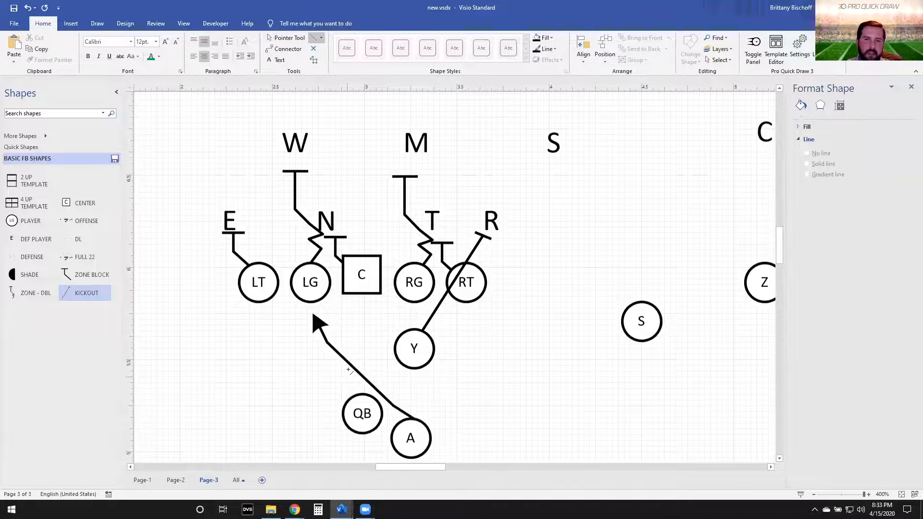
{"action": "scroll", "coordinate": [346, 385], "scroll_direction": "up", "scroll_amount": 2}
{"action": "mouse_move", "coordinate": [340, 400]}
{"action": "left_mouse_down"}
{"action": "mouse_move", "coordinate": [380, 360]}
{"action": "mouse_move", "coordinate": [398, 315]}
{"action": "left_mouse_up"}
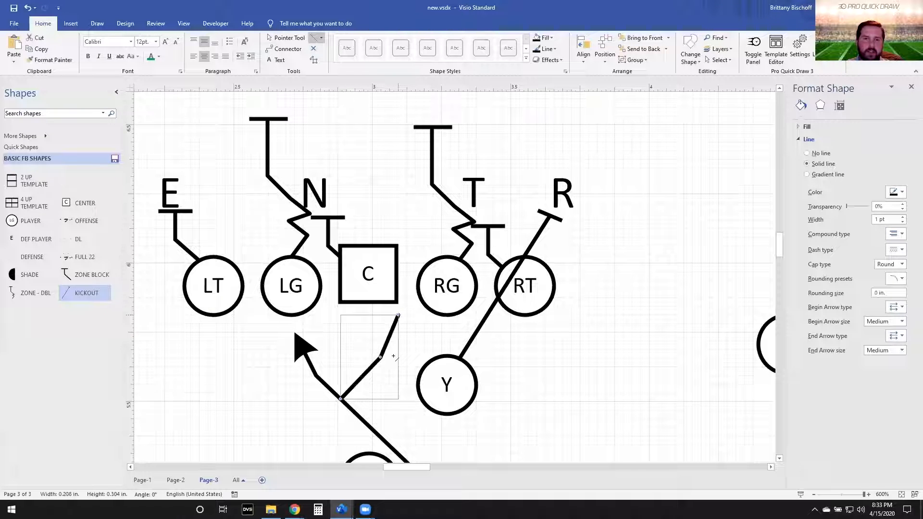
Step: Make the cutback line dotted and give its upper end a filled arrowhead
{"action": "left_click", "coordinate": [547, 48]}
{"action": "mouse_move", "coordinate": [568, 225]}
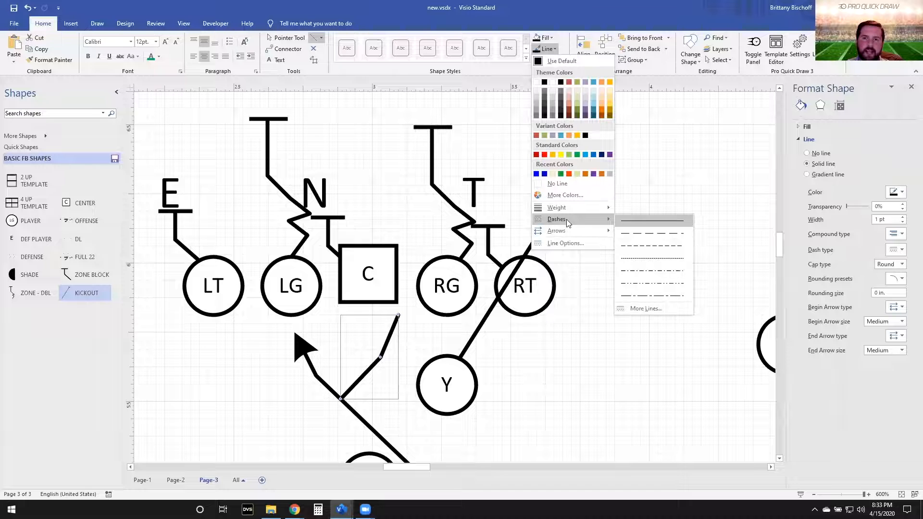
{"action": "left_click", "coordinate": [651, 259]}
{"action": "left_click", "coordinate": [547, 48]}
{"action": "mouse_move", "coordinate": [581, 238]}
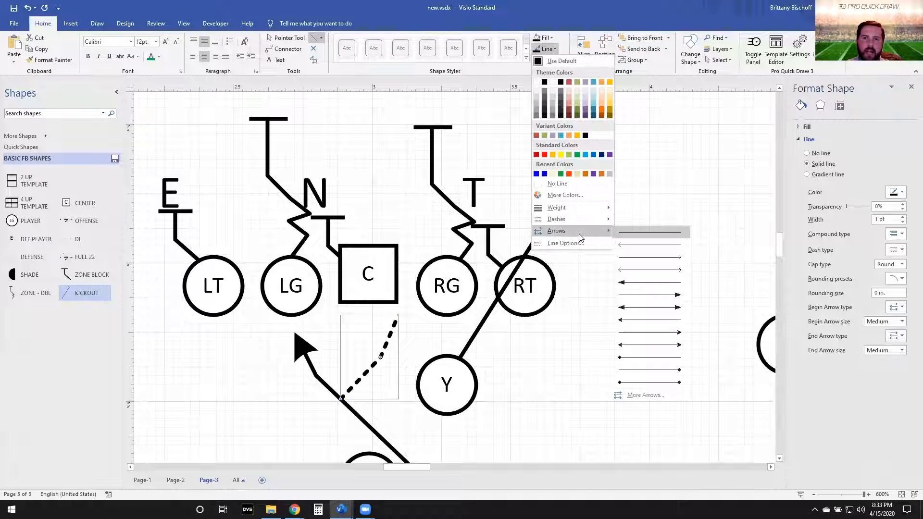
{"action": "left_click", "coordinate": [671, 332]}
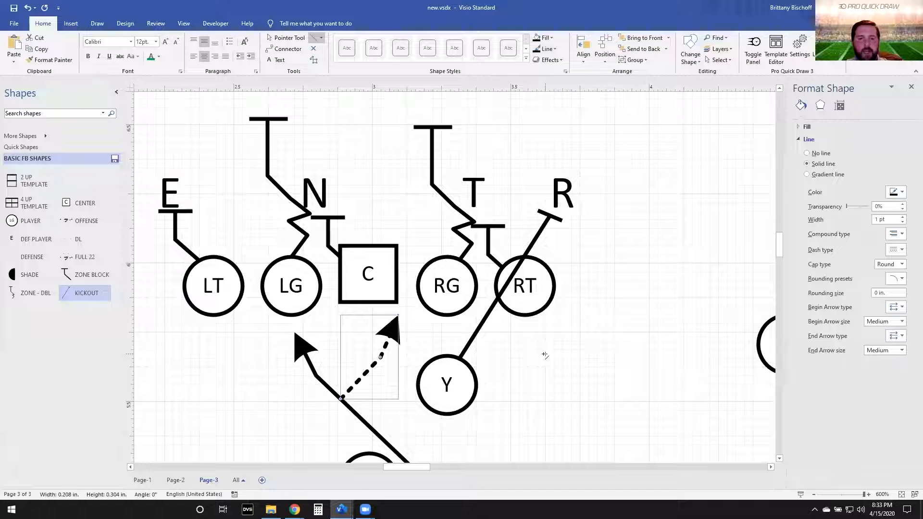
{"action": "key", "text": "ctrl+1"}
{"action": "scroll", "coordinate": [496, 361], "scroll_direction": "down", "scroll_amount": 2}
{"action": "left_click", "coordinate": [650, 363]}
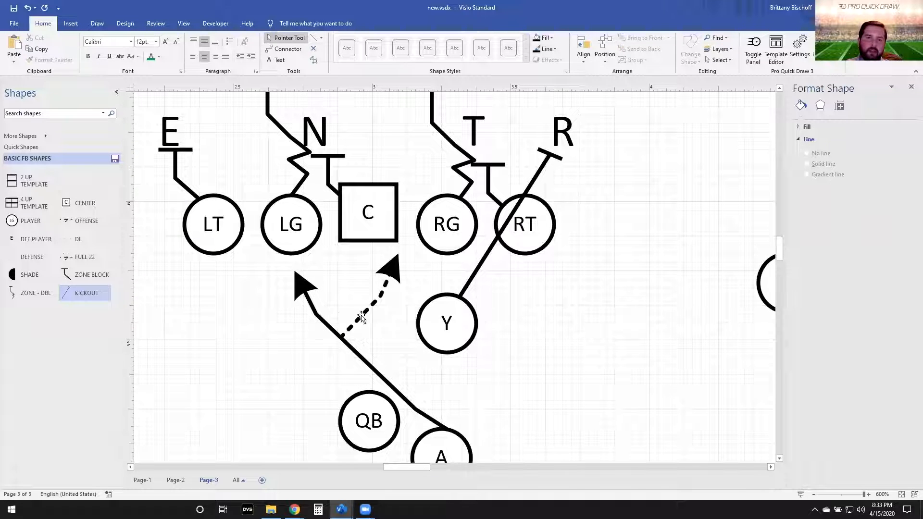
Step: Delete the dotted cutback line that branches off A's run path
{"action": "scroll", "coordinate": [341, 294], "scroll_direction": "down", "scroll_amount": 3}
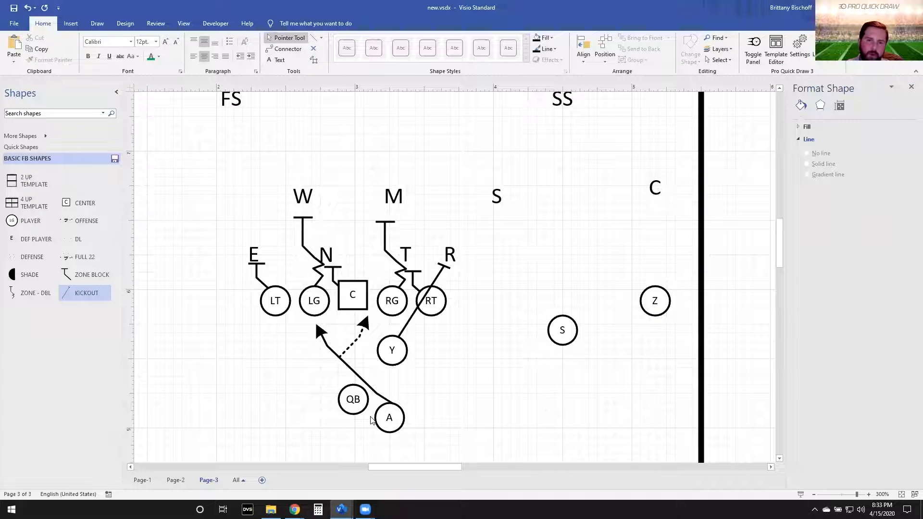
{"action": "scroll", "coordinate": [371, 421], "scroll_direction": "left", "scroll_amount": 2}
{"action": "left_click", "coordinate": [422, 361]}
{"action": "key", "text": "Delete"}
Step: Draw two parallel tick marks about 0.07 in long across A's run path, just above the QB
{"action": "scroll", "coordinate": [431, 358], "scroll_direction": "down", "scroll_amount": 1}
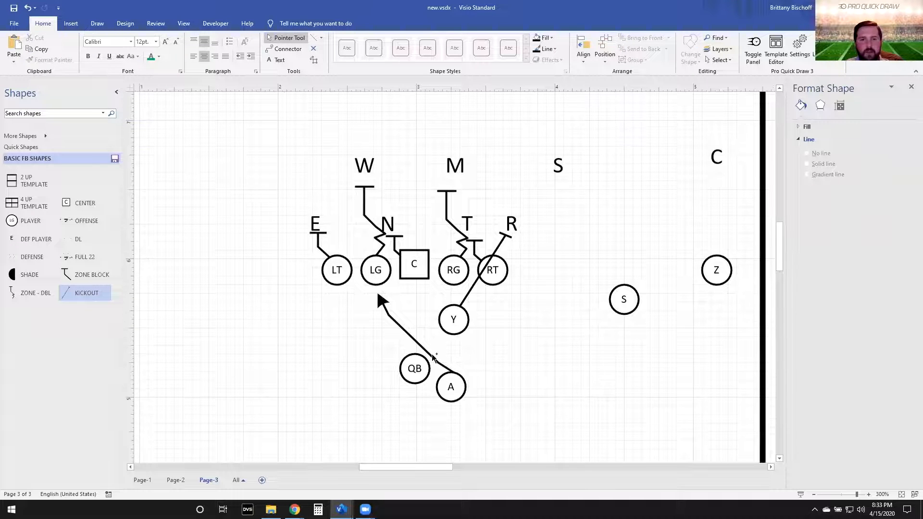
{"action": "scroll", "coordinate": [431, 356], "scroll_direction": "up", "scroll_amount": 5}
{"action": "key", "text": "ctrl+6"}
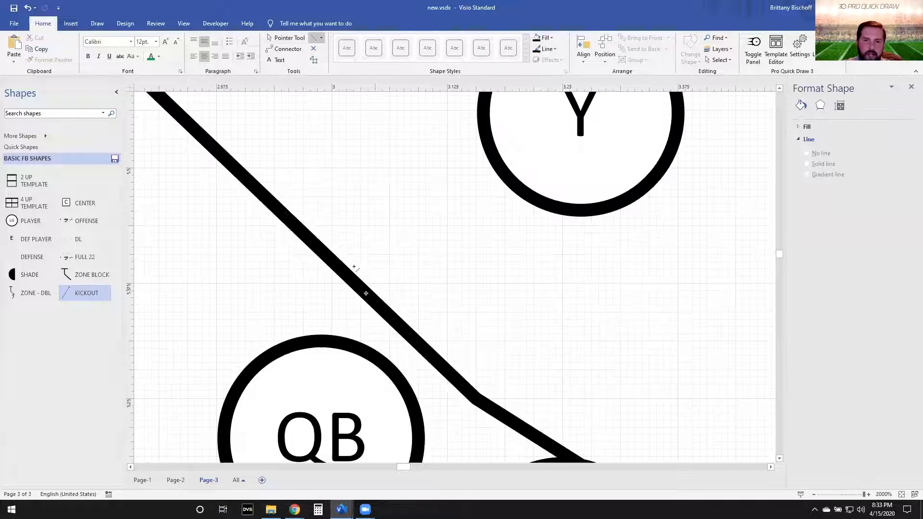
{"action": "left_click_drag", "start_coordinate": [359, 246], "coordinate": [313, 287]}
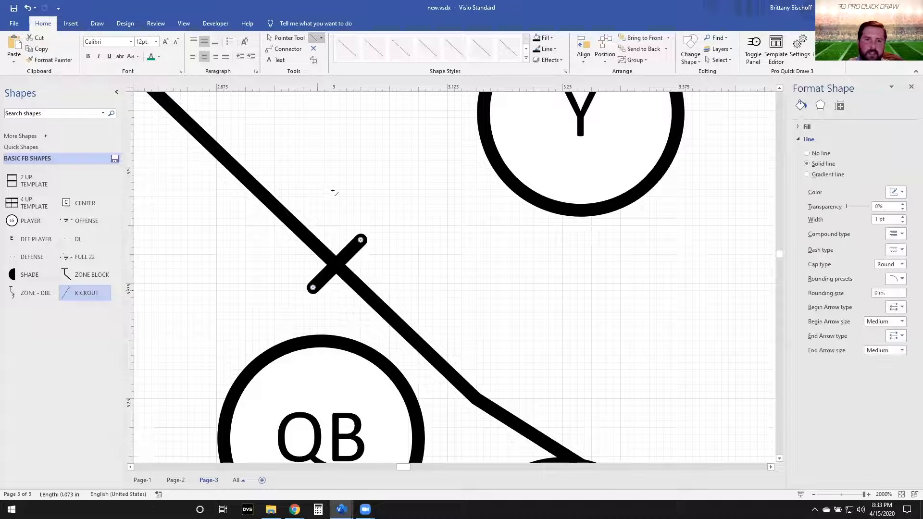
{"action": "left_click_drag", "start_coordinate": [340, 221], "coordinate": [295, 268]}
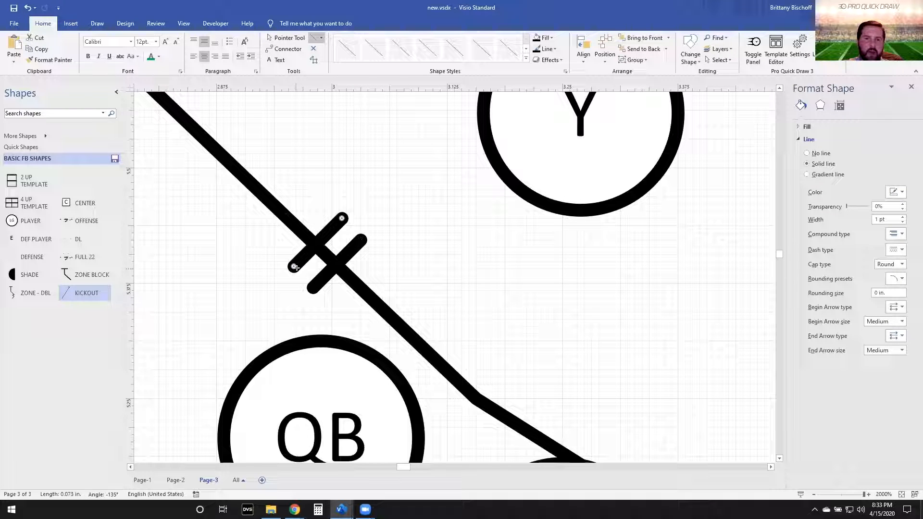
{"action": "key", "text": "ctrl+1"}
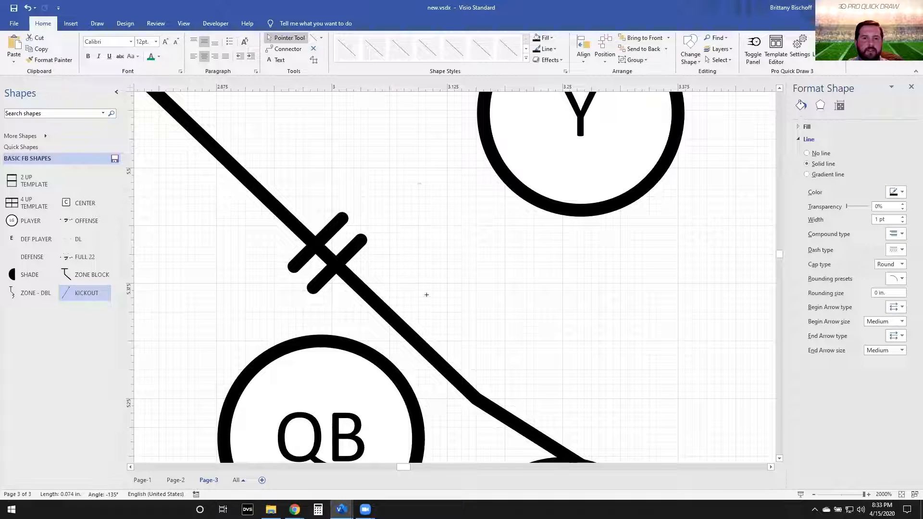
Step: Add the two tick marks together to the BASIC FB SHAPES stencil as a master named HANDOFF
{"action": "left_click_drag", "start_coordinate": [426, 294], "coordinate": [215, 185]}
{"action": "left_click_drag", "start_coordinate": [356, 253], "coordinate": [43, 320]}
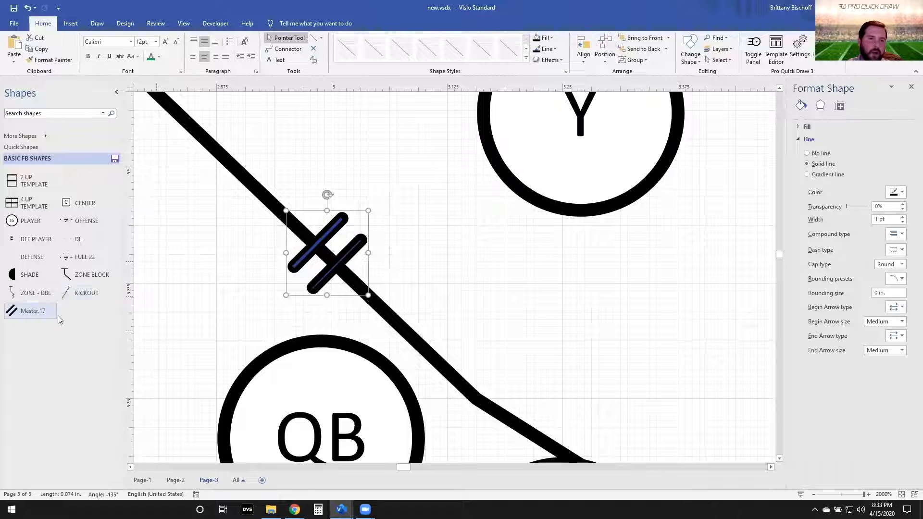
{"action": "left_click", "coordinate": [38, 313]}
{"action": "type", "text": "HANDOFF"}
{"action": "key", "text": "Return"}
Step: Draw a straight line about 0.35 in long from the right edge of the QB, rising at about 22° across A's run path
{"action": "scroll", "coordinate": [346, 262], "scroll_direction": "down", "scroll_amount": 3}
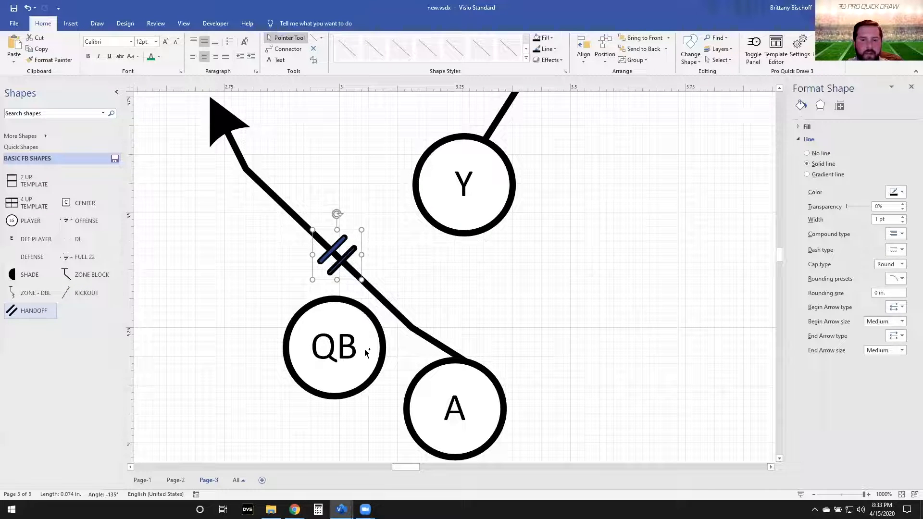
{"action": "key", "text": "ctrl+6"}
{"action": "left_click_drag", "start_coordinate": [383, 346], "coordinate": [535, 284]}
{"action": "key", "text": "ctrl+1"}
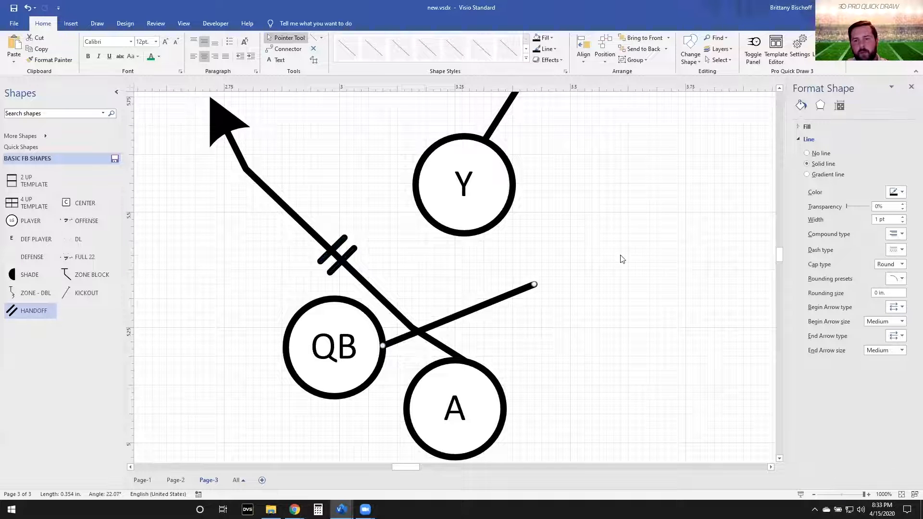
Step: Add a solid arrowhead to the outer end of the line running from the QB across A's path
{"action": "left_click", "coordinate": [546, 49]}
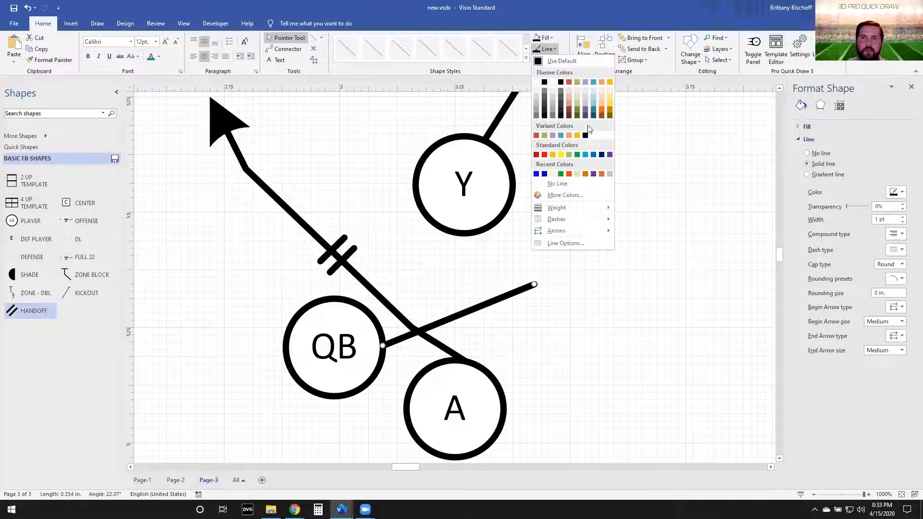
{"action": "mouse_move", "coordinate": [585, 233]}
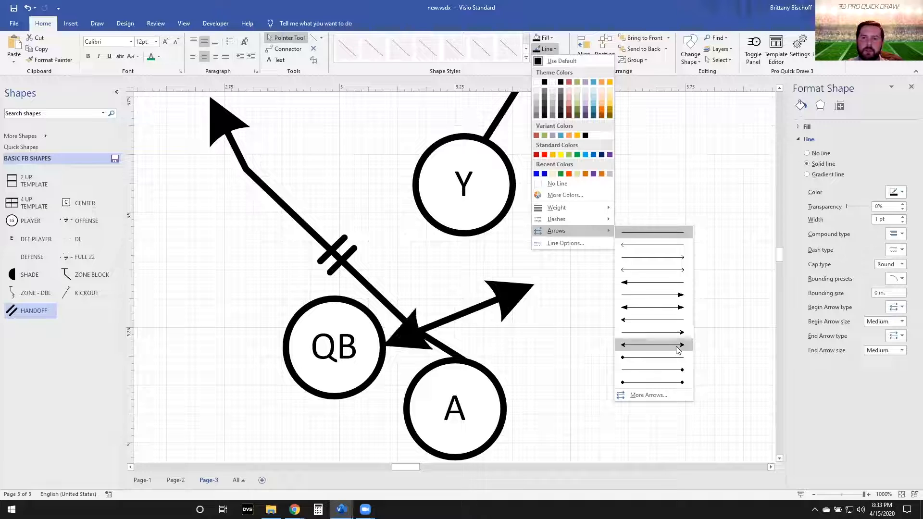
{"action": "left_click", "coordinate": [663, 332]}
{"action": "left_click", "coordinate": [590, 305]}
{"action": "scroll", "coordinate": [583, 310], "scroll_direction": "down", "scroll_amount": 5, "text": "ctrl"}
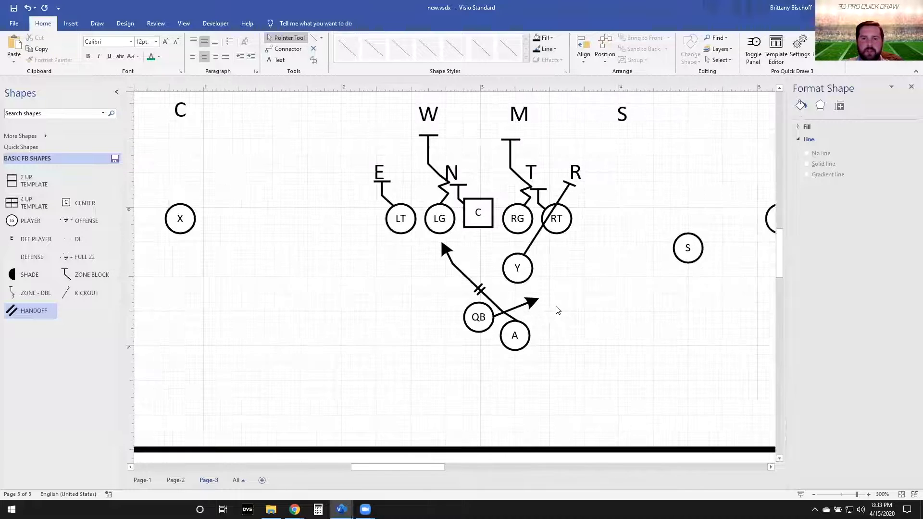
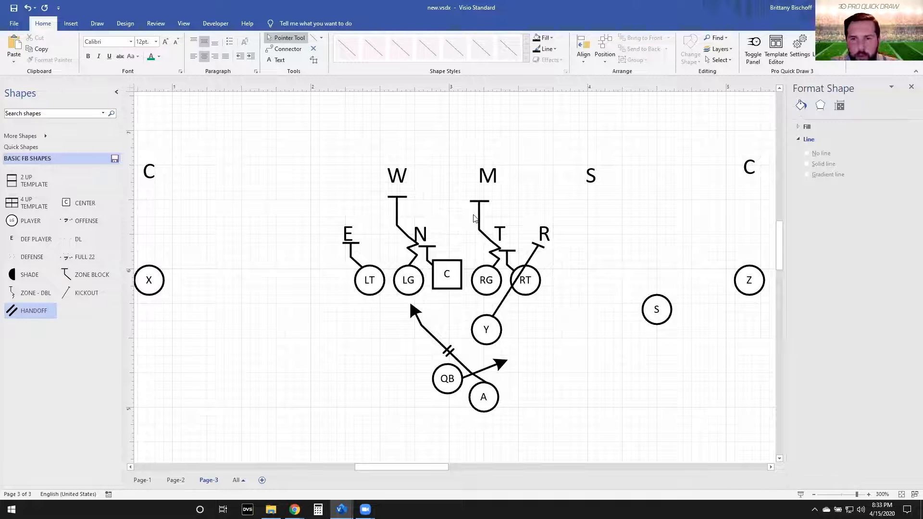
{"action": "scroll", "coordinate": [472, 224], "scroll_direction": "right", "scroll_amount": 2}
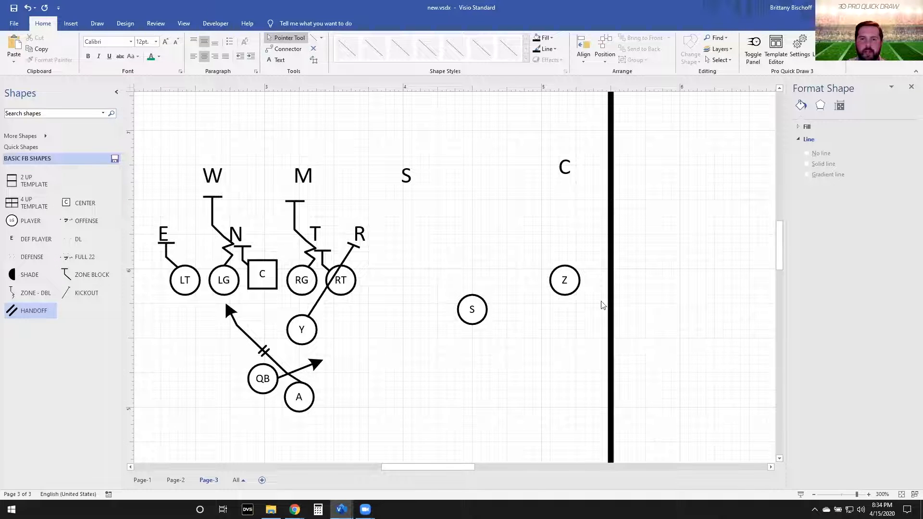
{"action": "scroll", "coordinate": [540, 275], "scroll_direction": "up", "scroll_amount": 1}
{"action": "scroll", "coordinate": [514, 291], "scroll_direction": "right", "scroll_amount": 1}
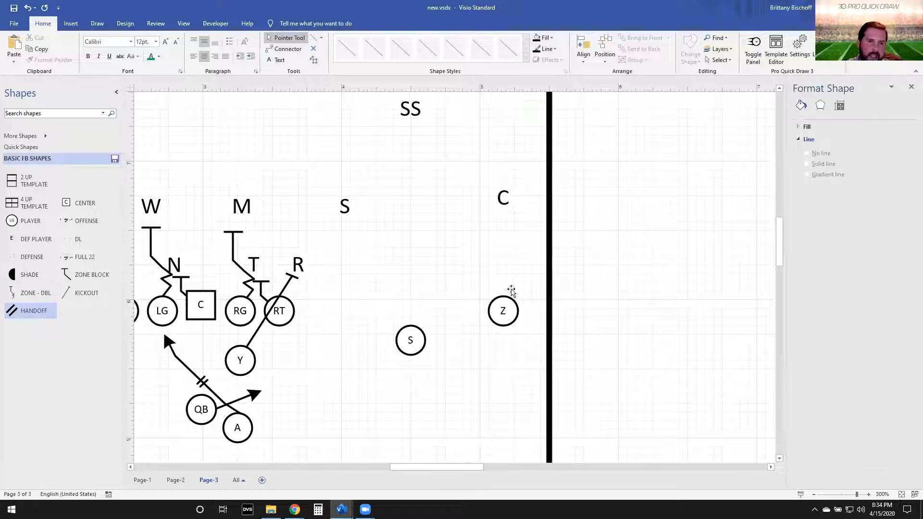
{"action": "left_click_drag", "start_coordinate": [83, 293], "coordinate": [525, 263]}
{"action": "left_click_drag", "start_coordinate": [527, 207], "coordinate": [489, 209]}
{"action": "scroll", "coordinate": [529, 275], "scroll_direction": "up", "scroll_amount": 4}
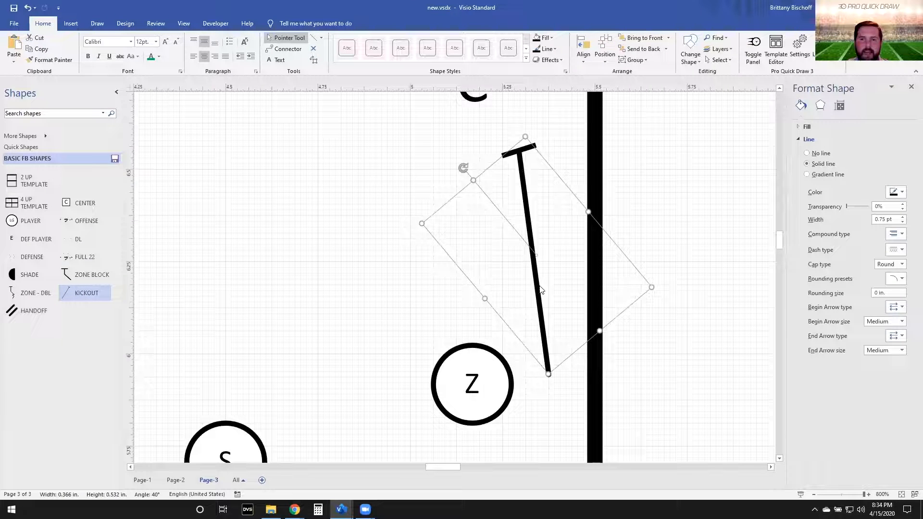
{"action": "left_click_drag", "start_coordinate": [535, 288], "coordinate": [478, 279]}
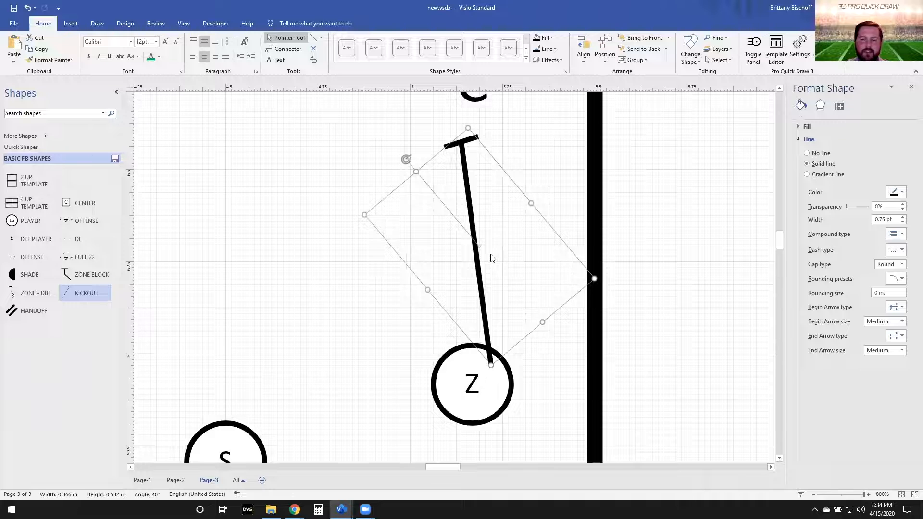
{"action": "key", "text": "Delete"}
Step: Draw a vertical line about 0.6 in long from the top of Z, capped by a centered crossbar about 0.11 in wide just below C
{"action": "key", "text": "ctrl+6"}
{"action": "scroll", "coordinate": [491, 259], "scroll_direction": "up", "scroll_amount": 1}
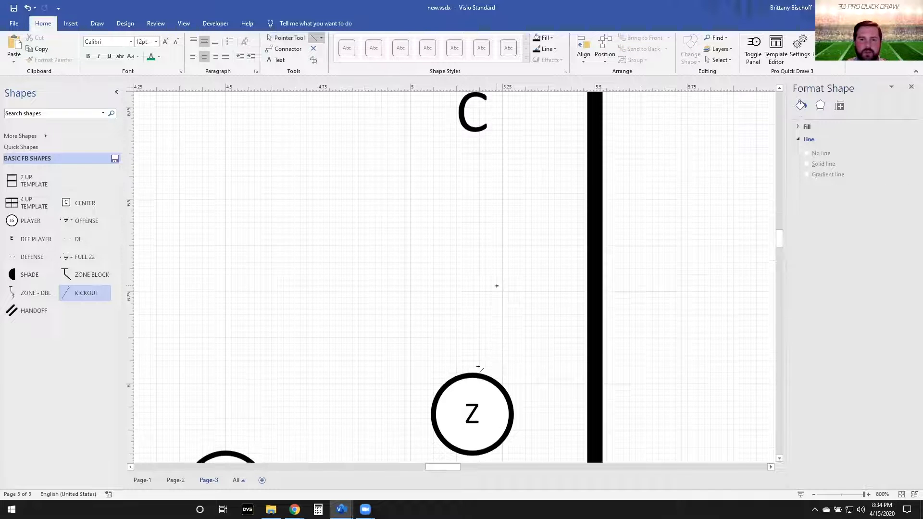
{"action": "mouse_move", "coordinate": [472, 375]}
{"action": "left_mouse_down"}
{"action": "mouse_move", "coordinate": [464, 172]}
{"action": "mouse_move", "coordinate": [472, 154]}
{"action": "mouse_move", "coordinate": [491, 154]}
{"action": "left_mouse_up"}
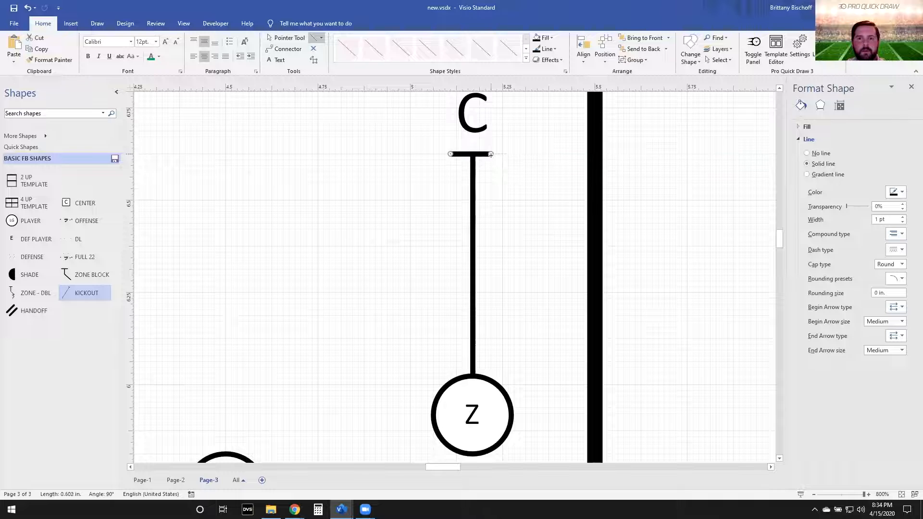
{"action": "key", "text": "ctrl+1"}
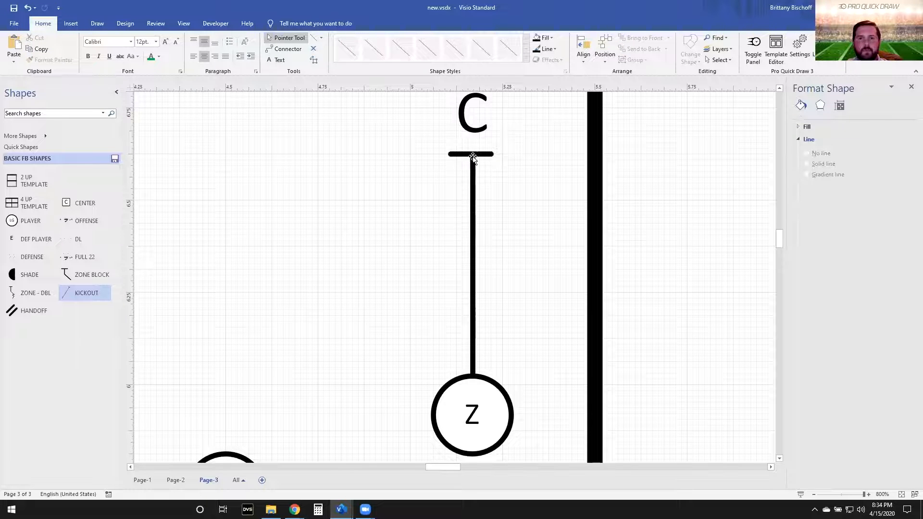
Step: Select Z's vertical blocking line together with its crossbar and set their cap type to Square
{"action": "left_click", "coordinate": [474, 189]}
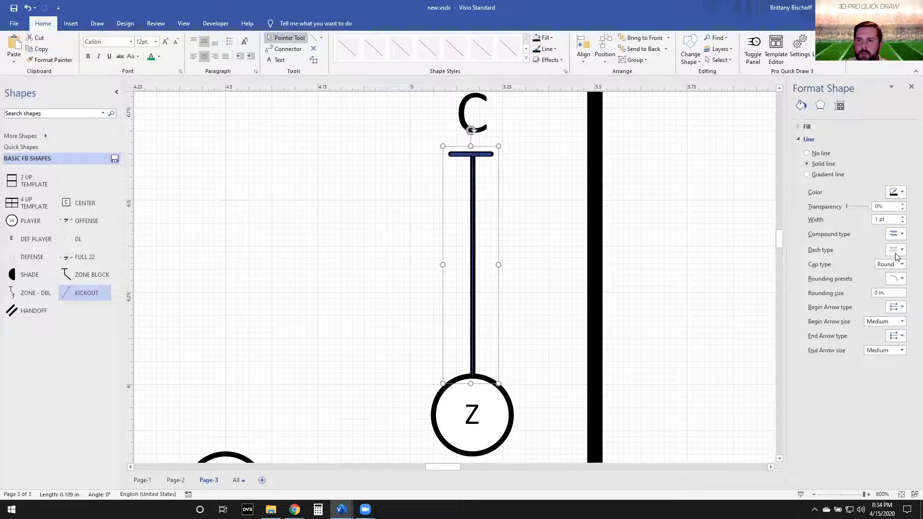
{"action": "left_click", "coordinate": [900, 264]}
{"action": "left_click", "coordinate": [897, 274]}
Step: Add Z's block line and crossbar to the BASIC FB SHAPES stencil as a master named WR BLOCK
{"action": "left_click_drag", "start_coordinate": [474, 207], "coordinate": [83, 315]}
{"action": "type", "text": "WR"}
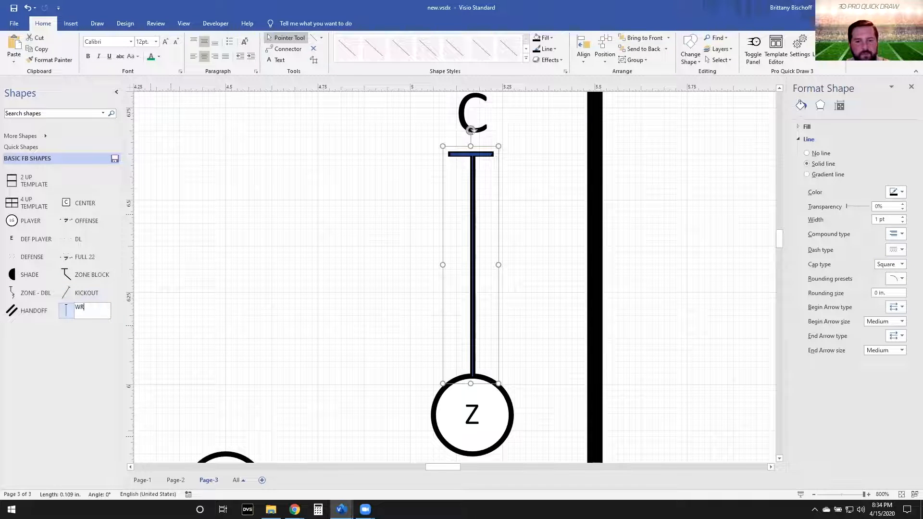
{"action": "key", "text": "Return"}
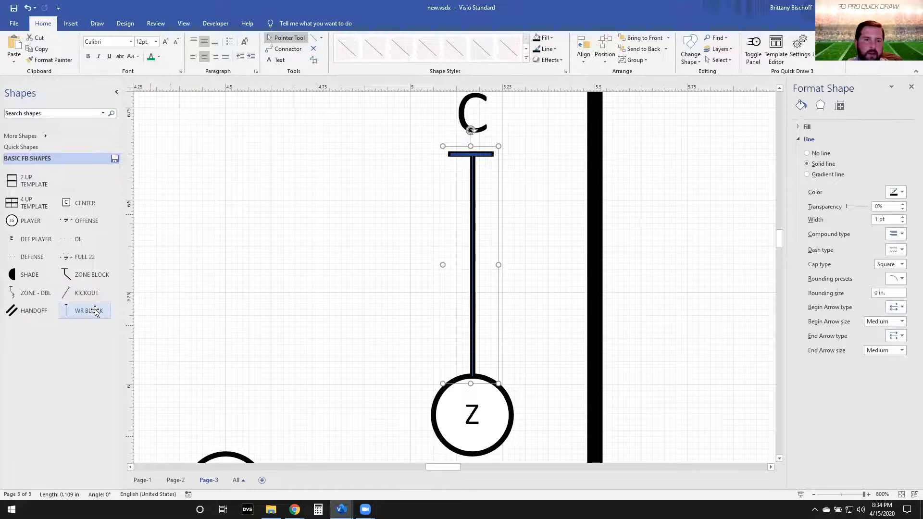
Step: Draw two joined arcs curving from inside S down and back up below Z, about 0.78 in wide and 0.3 in high
{"action": "scroll", "coordinate": [405, 288], "scroll_direction": "down", "scroll_amount": 2}
{"action": "scroll", "coordinate": [324, 375], "scroll_direction": "down", "scroll_amount": 1}
{"action": "scroll", "coordinate": [324, 375], "scroll_direction": "up", "scroll_amount": 3}
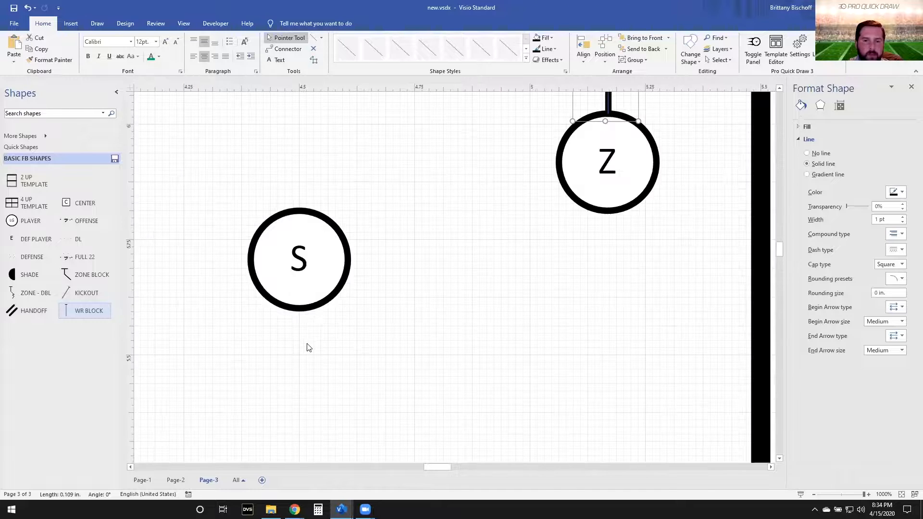
{"action": "key", "text": "ctrl+6"}
{"action": "key", "text": "ctrl+7"}
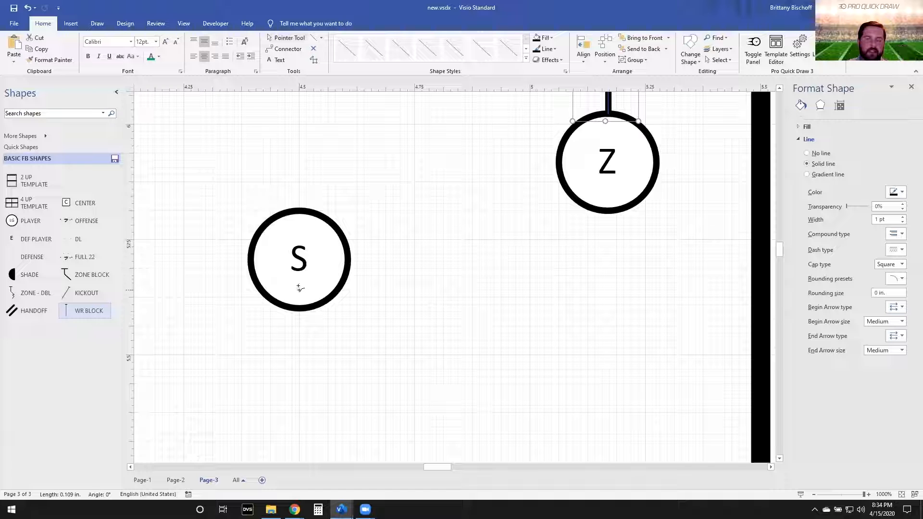
{"action": "left_click_drag", "start_coordinate": [296, 283], "coordinate": [309, 375]}
{"action": "left_click_drag", "start_coordinate": [416, 394], "coordinate": [454, 373]}
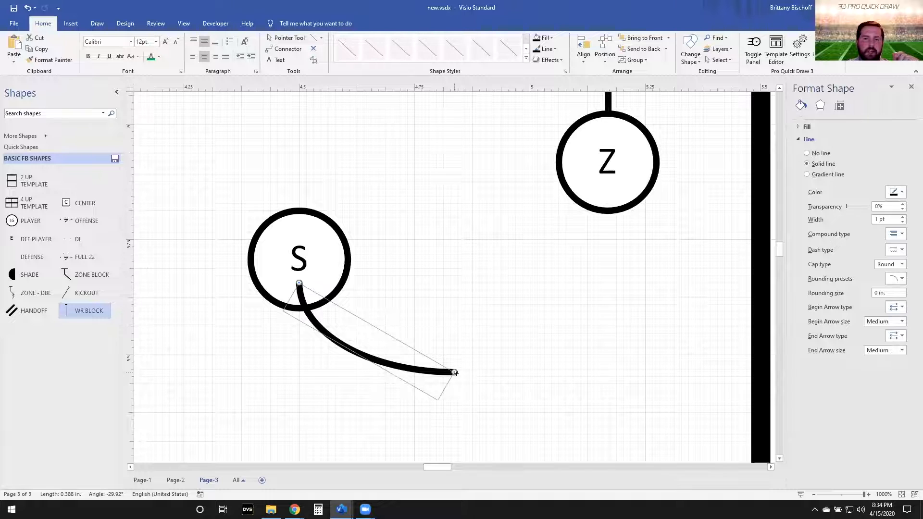
{"action": "left_click_drag", "start_coordinate": [589, 260], "coordinate": [660, 232]}
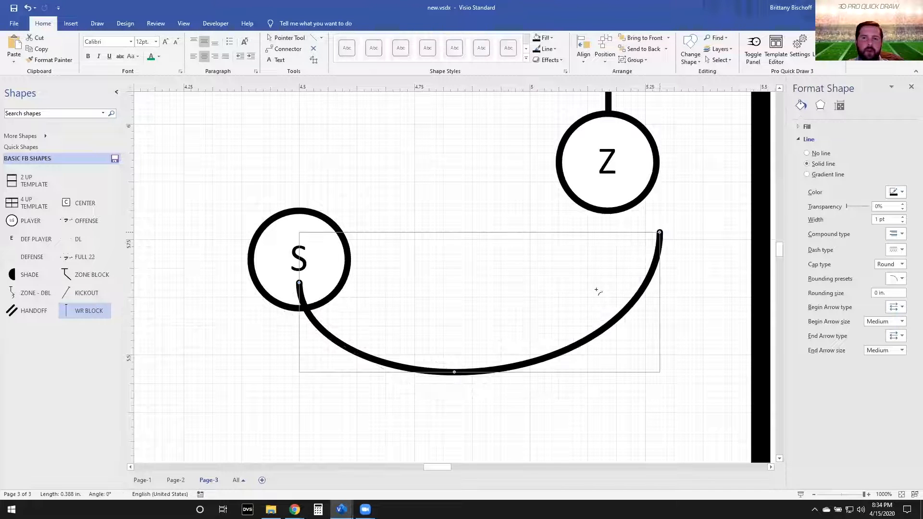
Step: Add a solid arrowhead to the end of S's curved path below Z
{"action": "left_click", "coordinate": [551, 50]}
{"action": "mouse_move", "coordinate": [574, 231]}
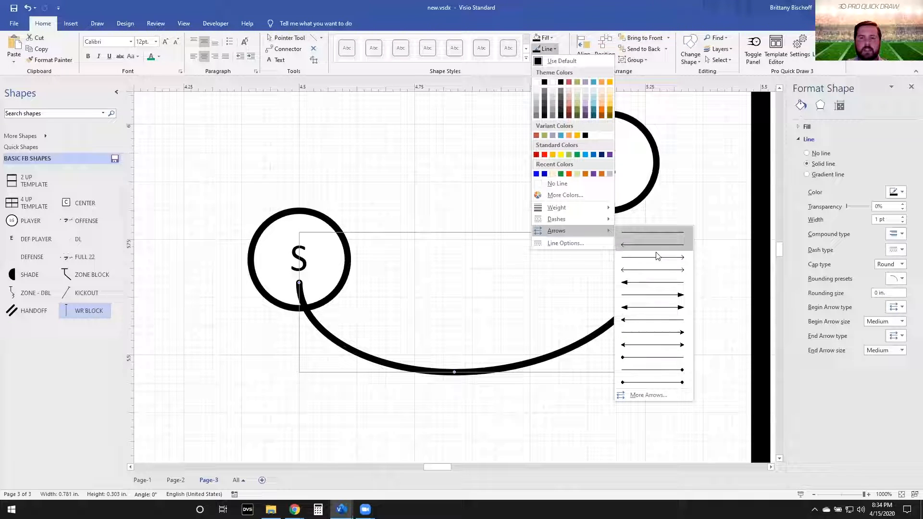
{"action": "left_click", "coordinate": [673, 332]}
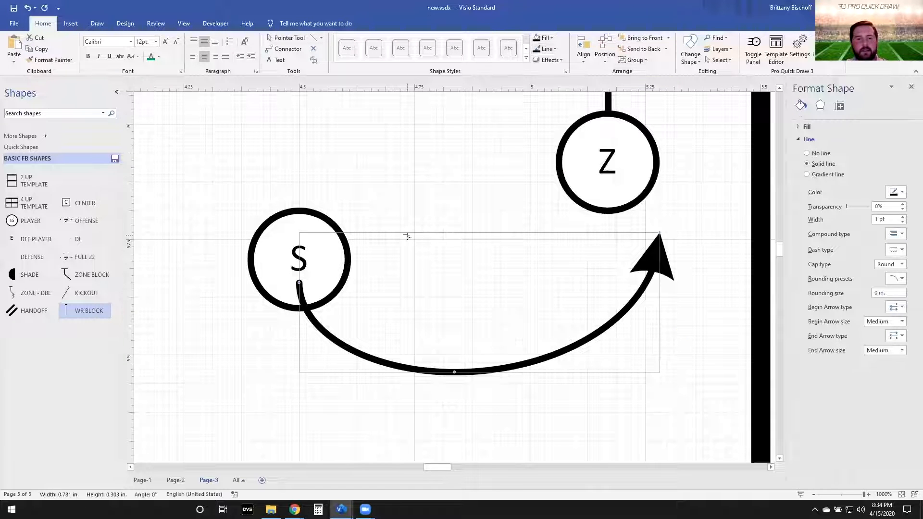
Step: Bring the S player circle to the front so it covers the start of its curved path
{"action": "key", "text": "ctrl+1"}
{"action": "left_click", "coordinate": [256, 302]}
{"action": "key", "text": "ctrl+shift+f"}
{"action": "left_click", "coordinate": [412, 227]}
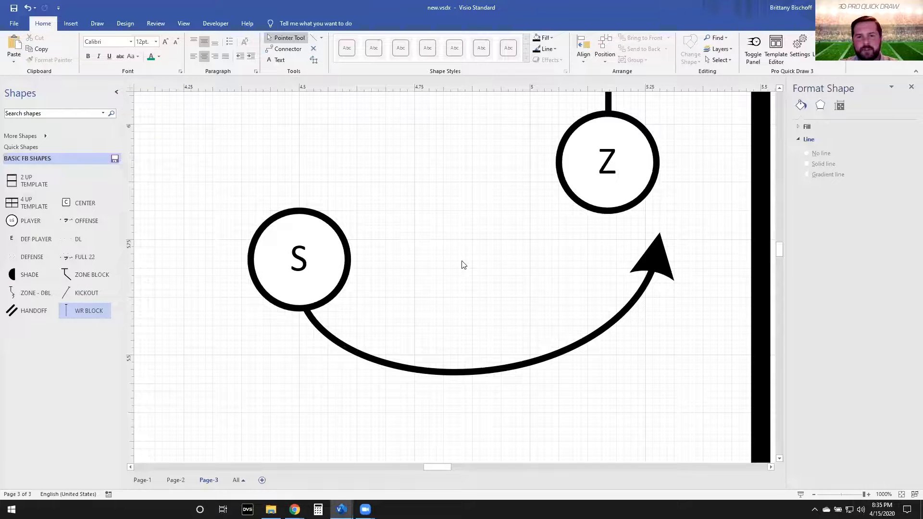
Step: Draw an arc about 1.3 in long from the top of X, curving up between the sideline and the C defender
{"action": "scroll", "coordinate": [429, 268], "scroll_direction": "down", "scroll_amount": 8}
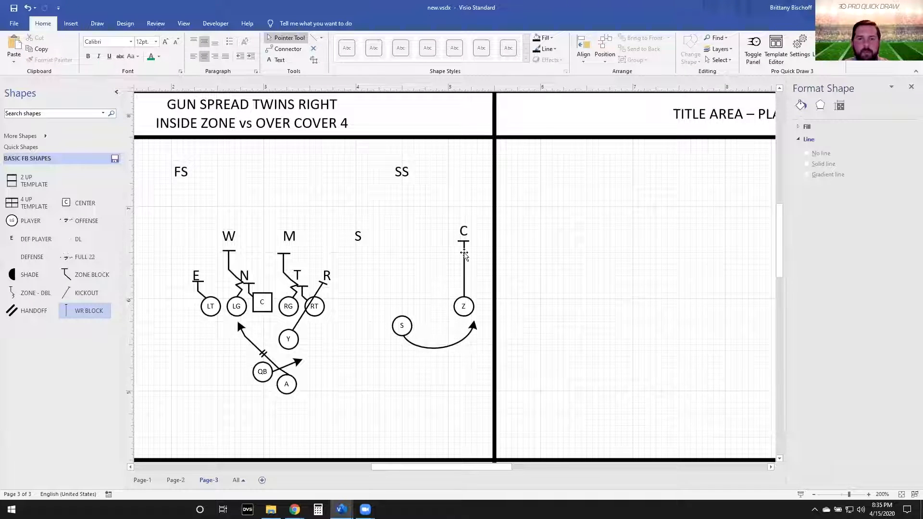
{"action": "scroll", "coordinate": [288, 297], "scroll_direction": "left", "scroll_amount": 3}
{"action": "scroll", "coordinate": [281, 294], "scroll_direction": "up", "scroll_amount": 3}
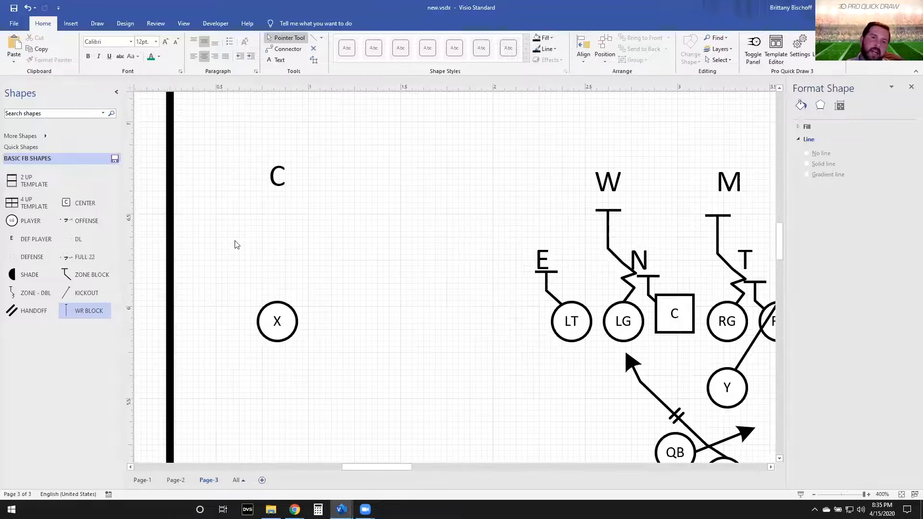
{"action": "scroll", "coordinate": [308, 241], "scroll_direction": "up", "scroll_amount": 3}
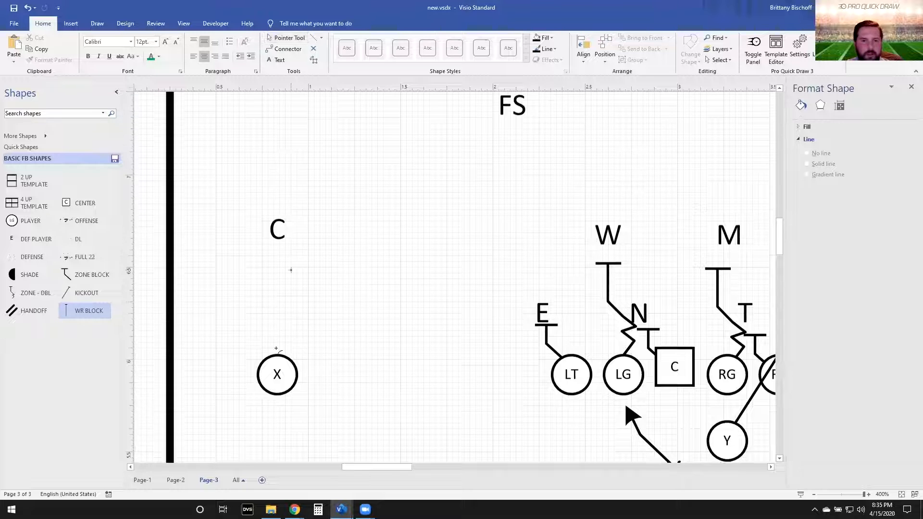
{"action": "left_click_drag", "start_coordinate": [221, 134], "coordinate": [222, 125]}
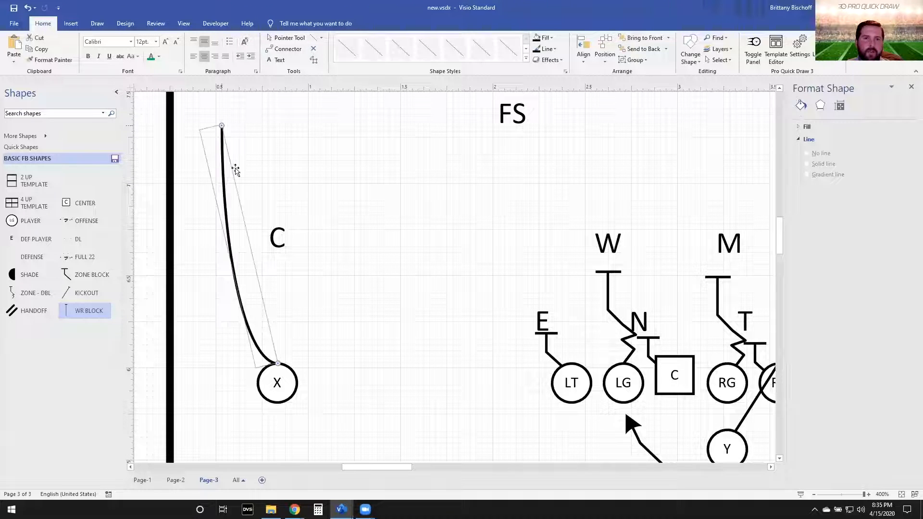
Step: Add a solid arrowhead to the upper end of X's curved route
{"action": "left_click", "coordinate": [547, 49]}
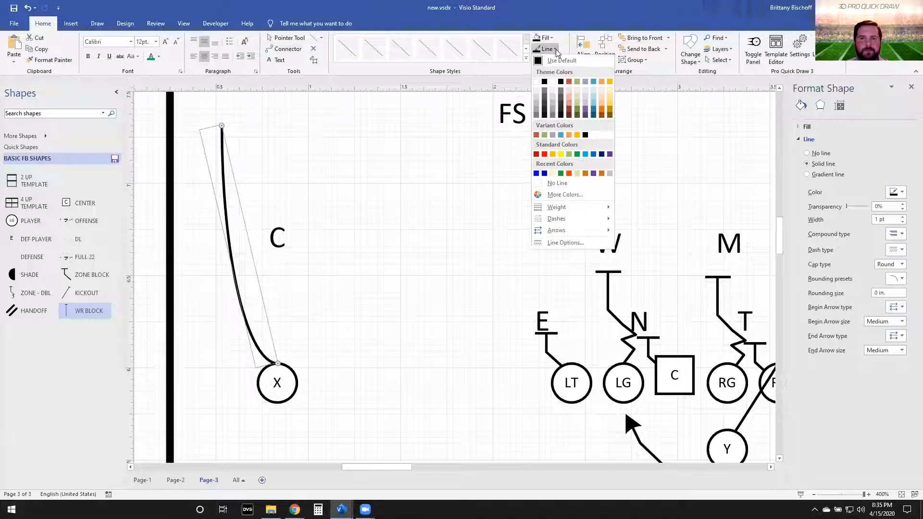
{"action": "mouse_move", "coordinate": [577, 236]}
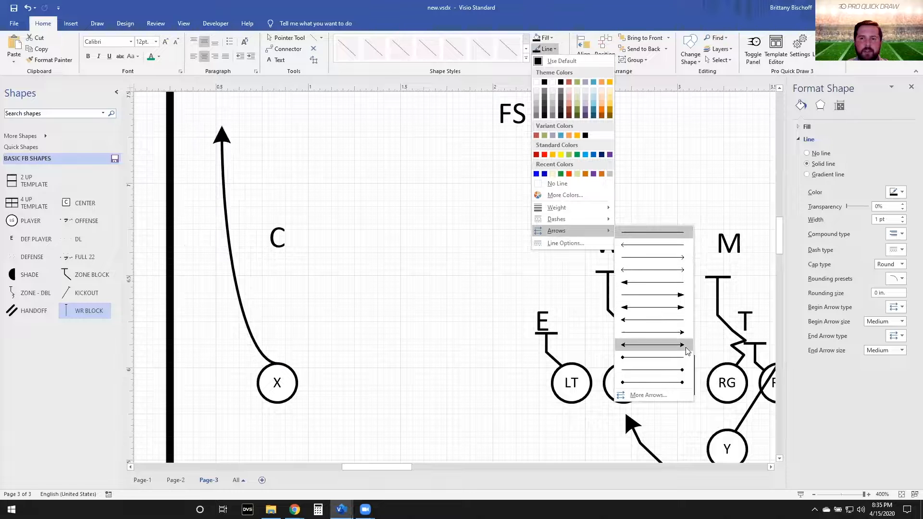
{"action": "left_click", "coordinate": [649, 331]}
{"action": "key", "text": "ctrl+1"}
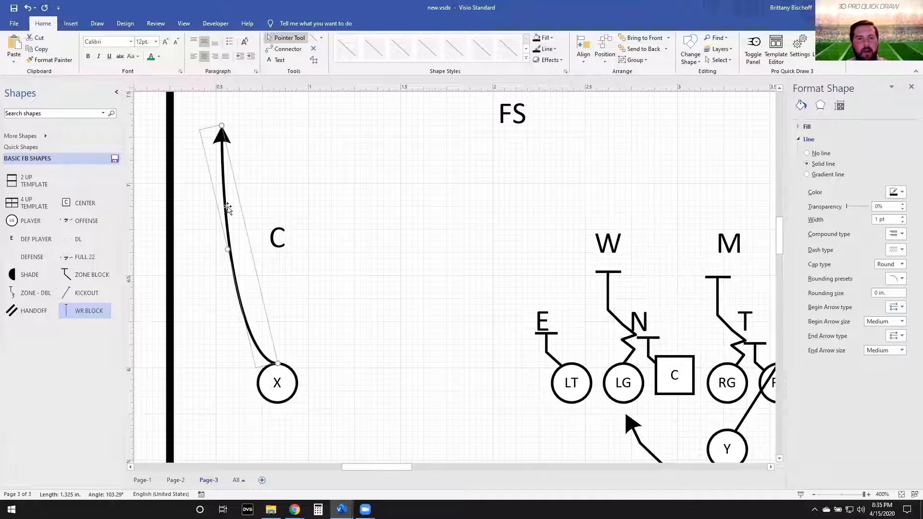
Step: Add X's curved route to the BASIC FB SHAPES stencil as a master named FADE
{"action": "left_click_drag", "start_coordinate": [224, 215], "coordinate": [103, 349]}
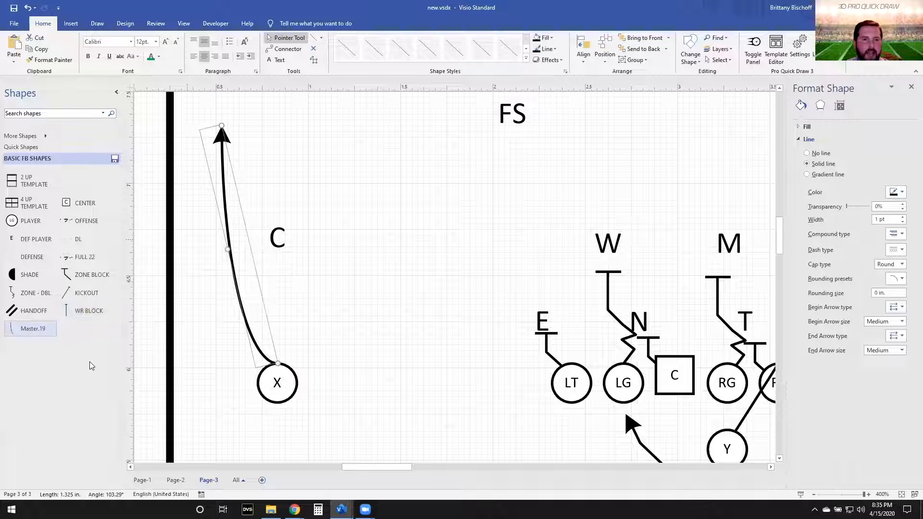
{"action": "left_click", "coordinate": [37, 329]}
{"action": "type", "text": "FADE"}
{"action": "key", "text": "Return"}
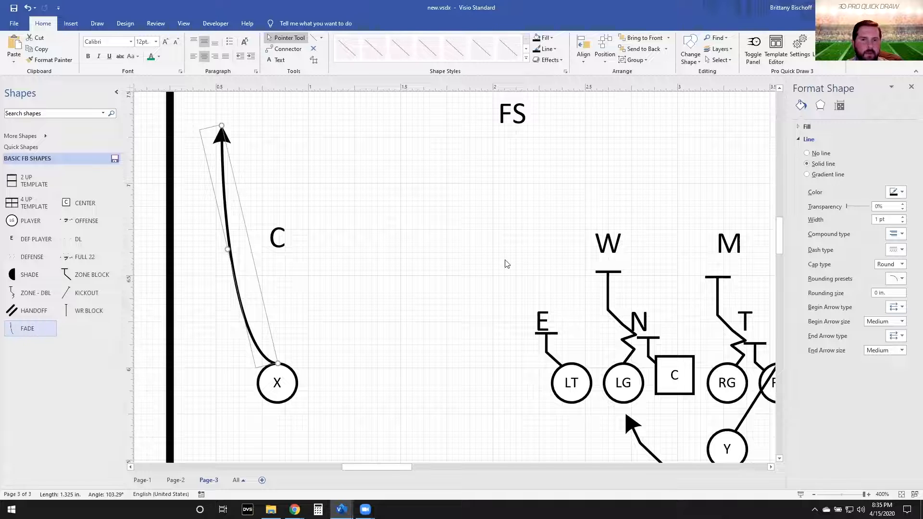
Step: Add S's curved arrow path to the BASIC FB SHAPES stencil as a master named BUBBLE
{"action": "scroll", "coordinate": [505, 261], "scroll_direction": "right", "scroll_amount": 6}
{"action": "scroll", "coordinate": [507, 288], "scroll_direction": "right", "scroll_amount": 3}
{"action": "scroll", "coordinate": [507, 288], "scroll_direction": "down", "scroll_amount": 2}
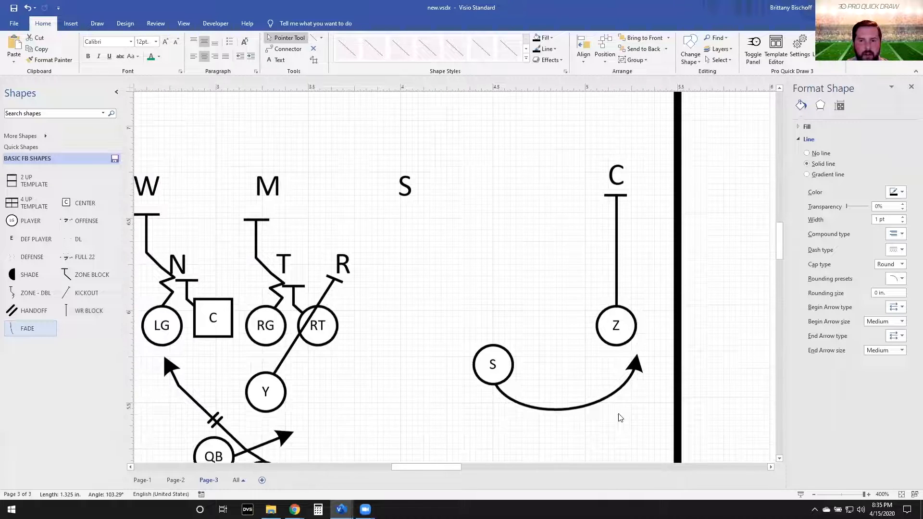
{"action": "left_click", "coordinate": [628, 378]}
{"action": "left_click_drag", "start_coordinate": [628, 379], "coordinate": [56, 357]}
{"action": "type", "text": "BUBBLE"}
{"action": "key", "text": "Return"}
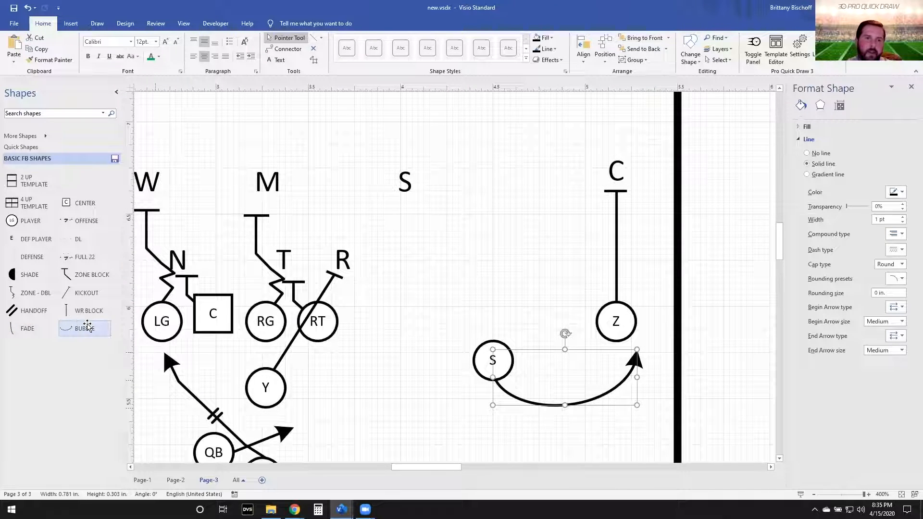
{"action": "left_click", "coordinate": [428, 306]}
{"action": "scroll", "coordinate": [414, 292], "scroll_direction": "down", "scroll_amount": 3, "text": "ctrl"}
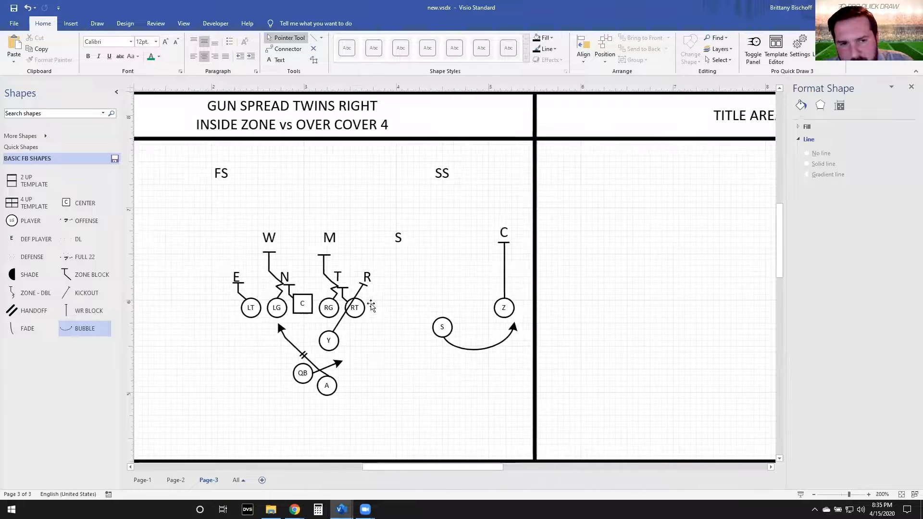
{"action": "scroll", "coordinate": [433, 288], "scroll_direction": "left", "scroll_amount": 2, "text": "shift"}
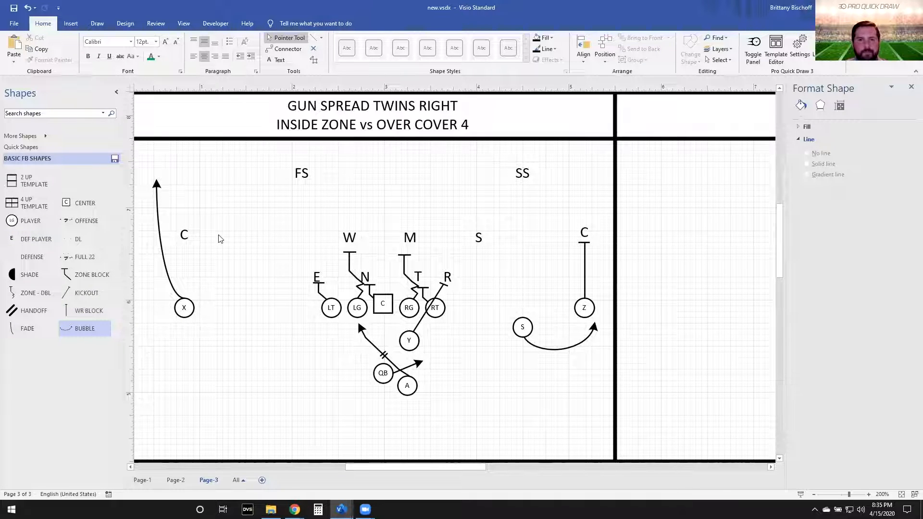
{"action": "scroll", "coordinate": [267, 277], "scroll_direction": "down", "scroll_amount": 2}
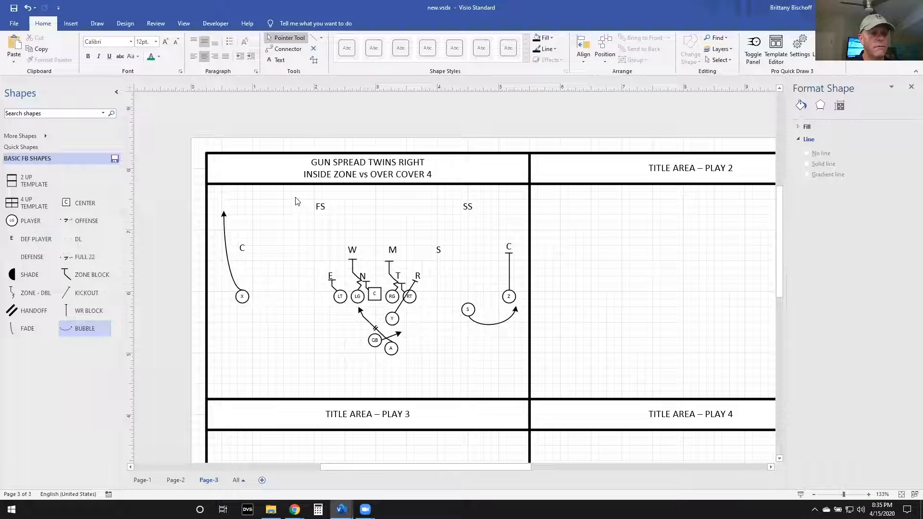
Step: Shift all players and routes except X, its fade route and the far-left C defender slightly to the left in the inside zone play
{"action": "left_click_drag", "start_coordinate": [283, 188], "coordinate": [575, 374]}
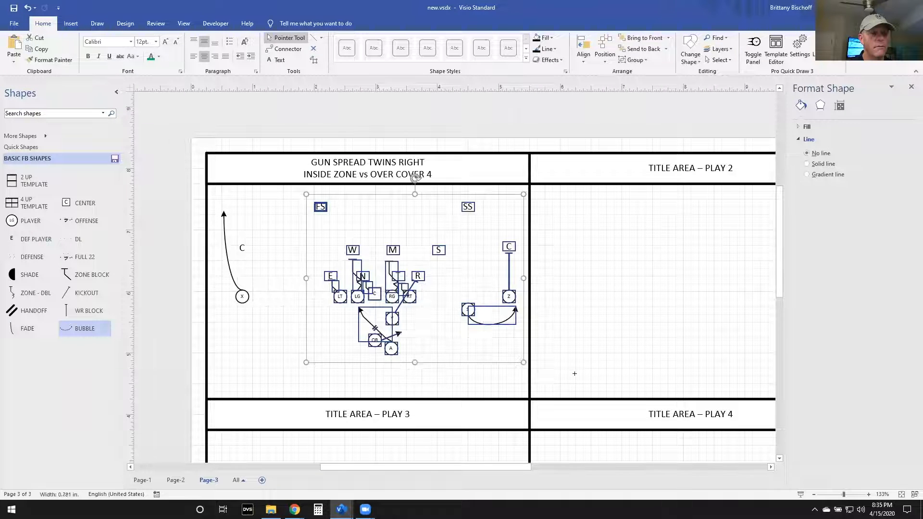
{"action": "key", "text": "Left"}
{"action": "key", "text": "Left"}
{"action": "key", "text": "Left"}
{"action": "key", "text": "Left"}
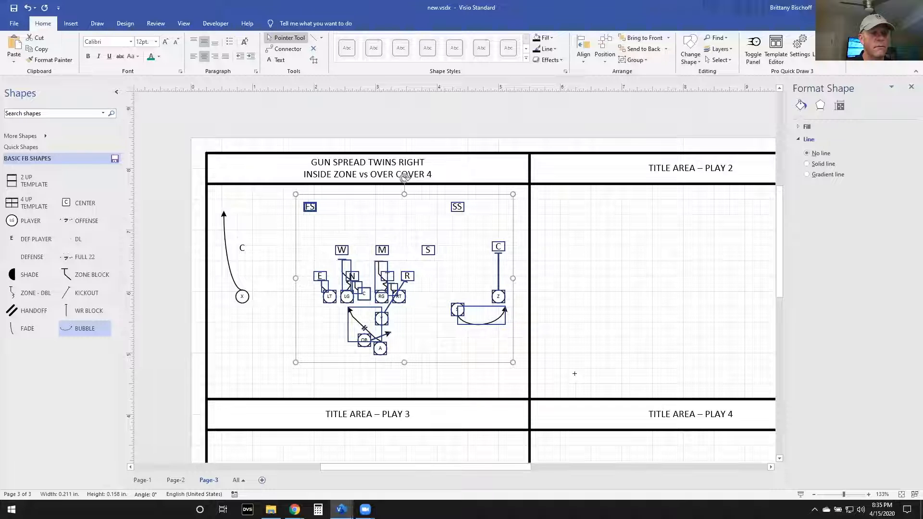
{"action": "key", "text": "Escape"}
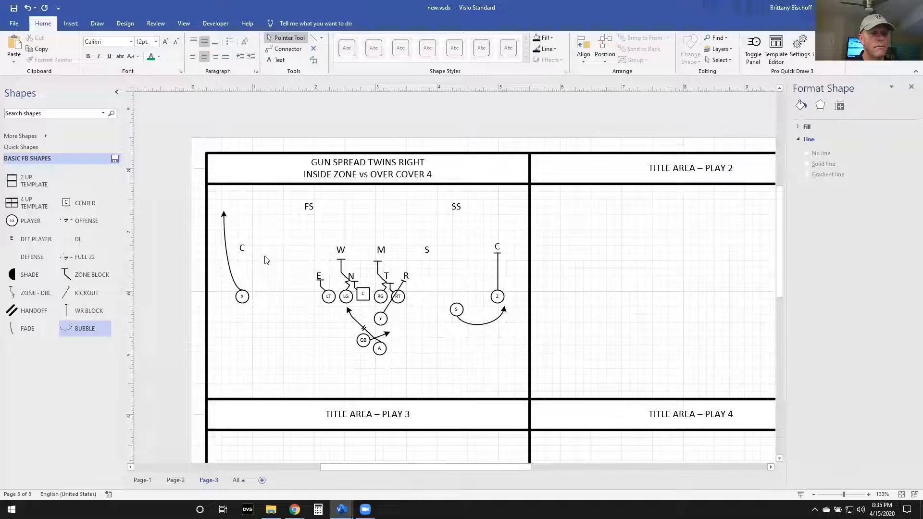
Step: Bring the stray C defender back onto the page above X and turn off automatic page sizing
{"action": "scroll", "coordinate": [266, 260], "scroll_direction": "left", "scroll_amount": 3}
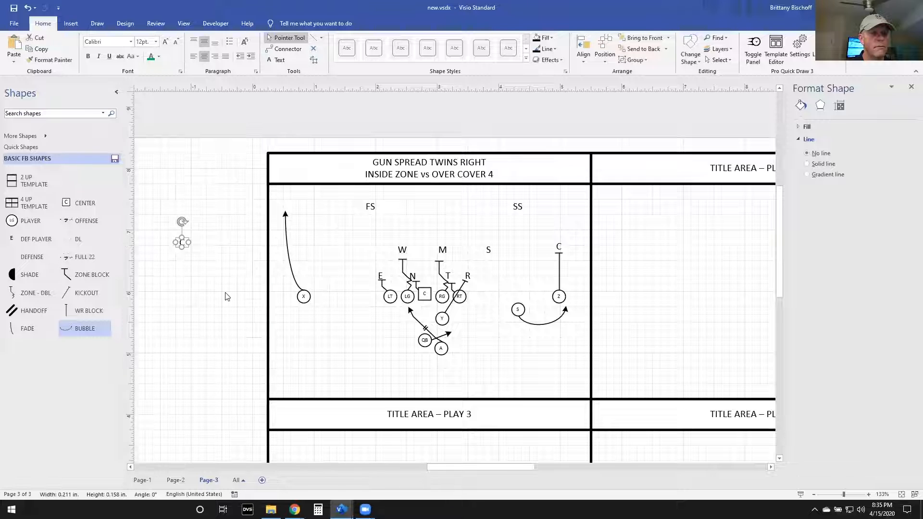
{"action": "scroll", "coordinate": [217, 293], "scroll_direction": "left", "scroll_amount": 7}
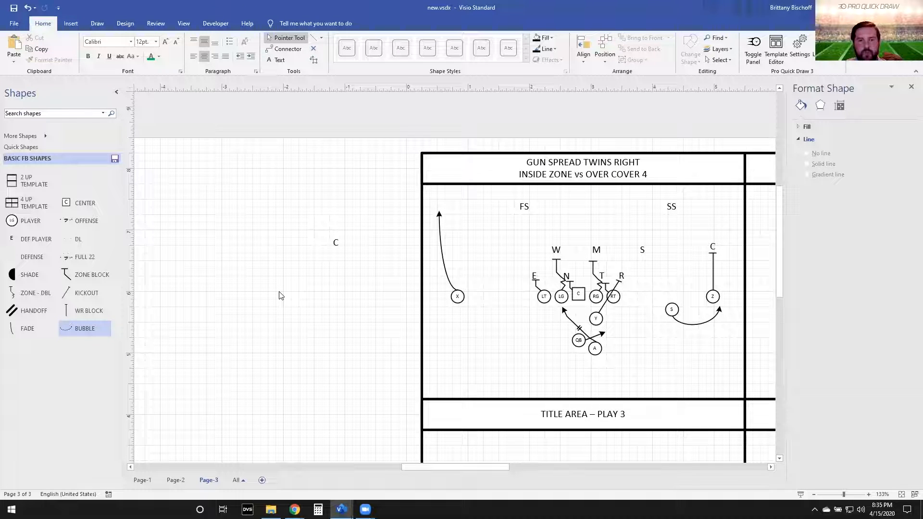
{"action": "left_click_drag", "start_coordinate": [334, 246], "coordinate": [458, 248]}
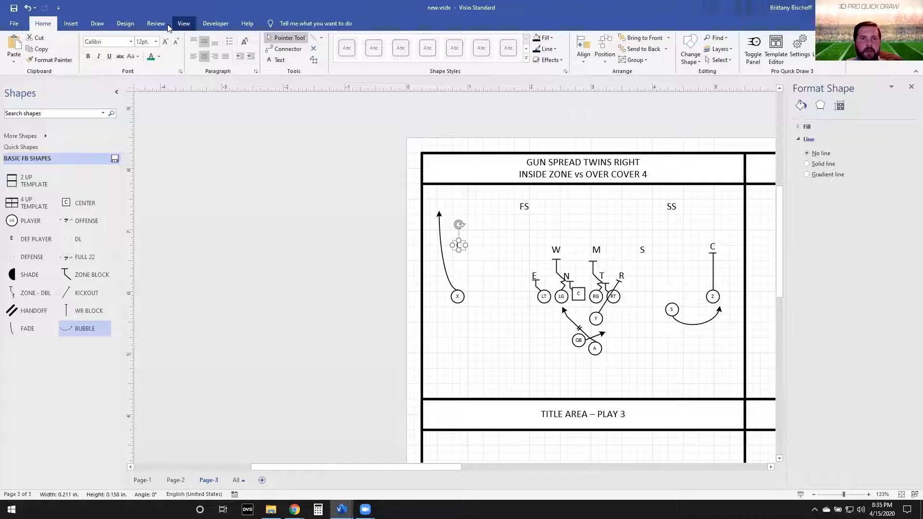
{"action": "left_click", "coordinate": [126, 24]}
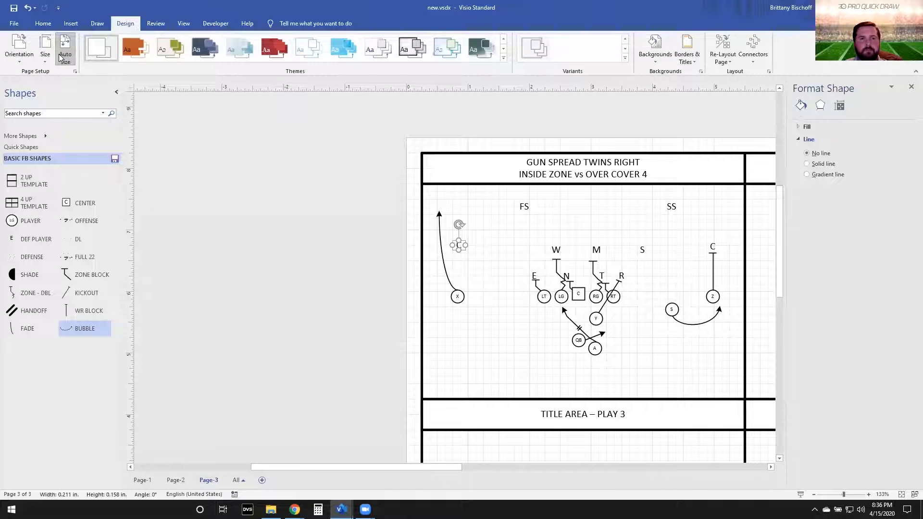
{"action": "left_click", "coordinate": [66, 56]}
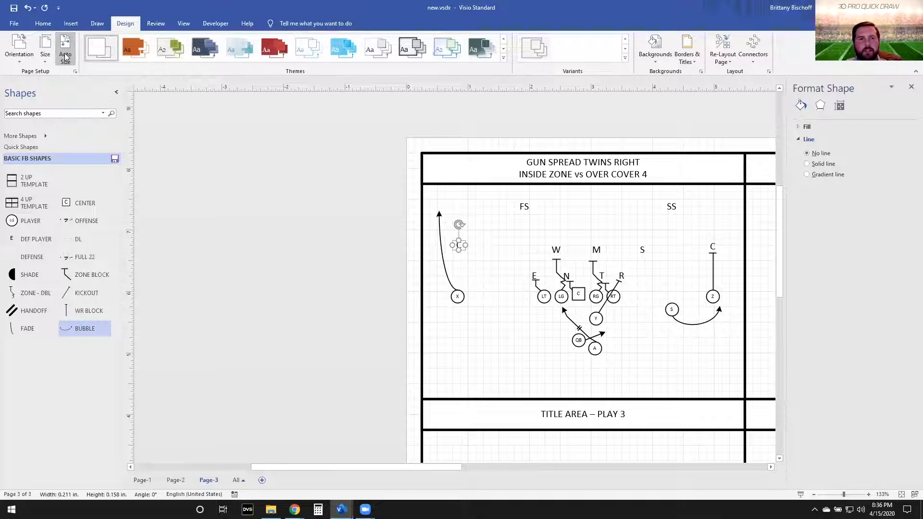
Step: Try moving the C defender above X beyond the page edge, and return it to its place above X
{"action": "scroll", "coordinate": [482, 254], "scroll_direction": "up", "scroll_amount": 2}
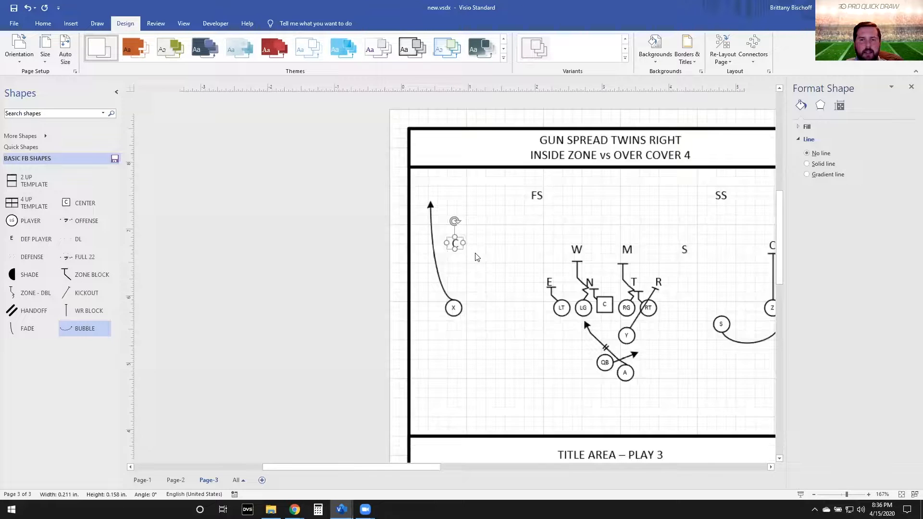
{"action": "left_click_drag", "start_coordinate": [440, 242], "coordinate": [308, 237]}
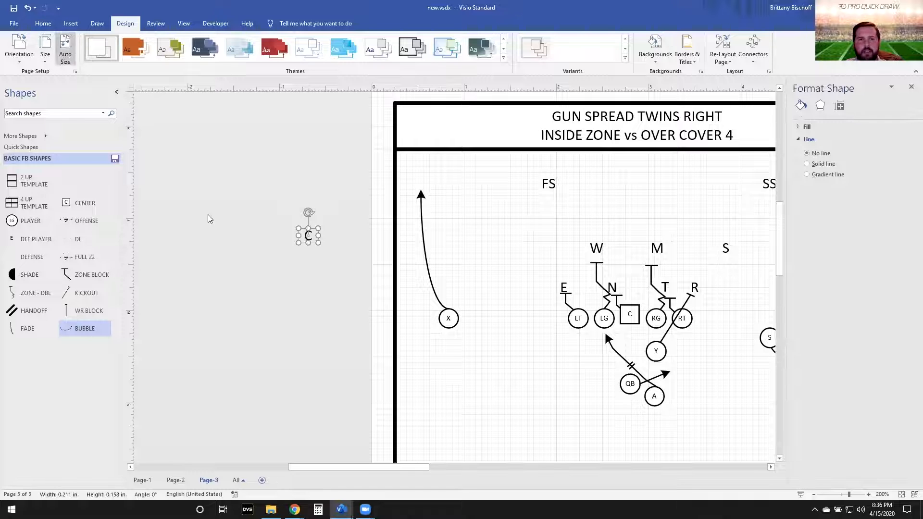
{"action": "left_click_drag", "start_coordinate": [311, 235], "coordinate": [448, 248]}
{"action": "left_click", "coordinate": [490, 253]}
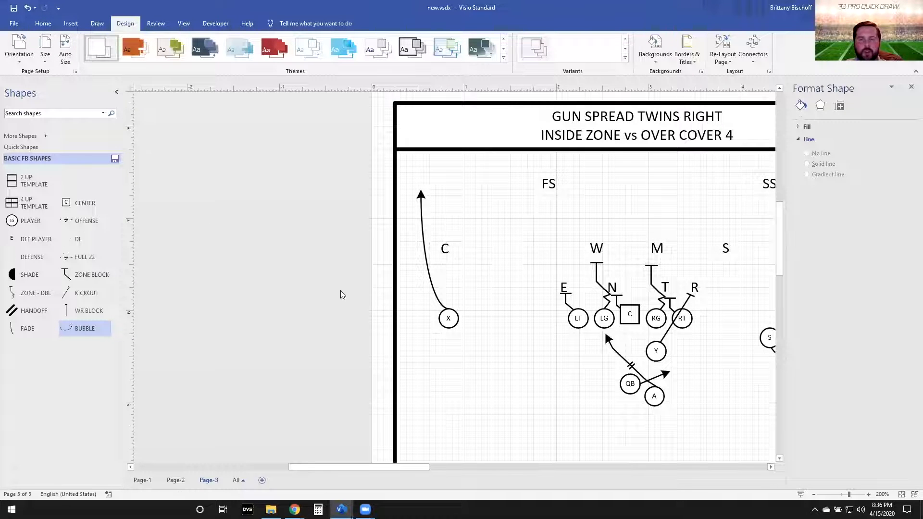
Step: Replace the Play 2 title with GUN SPREAD TWINS RIGHT on one line and POWER VS OVER COVER 4 below it
{"action": "scroll", "coordinate": [310, 257], "scroll_direction": "right", "scroll_amount": 5}
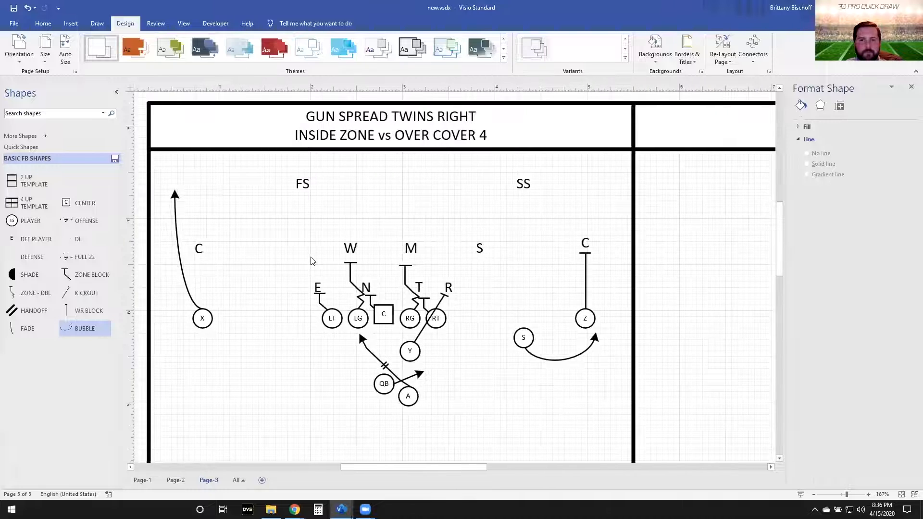
{"action": "scroll", "coordinate": [309, 262], "scroll_direction": "down", "scroll_amount": 2}
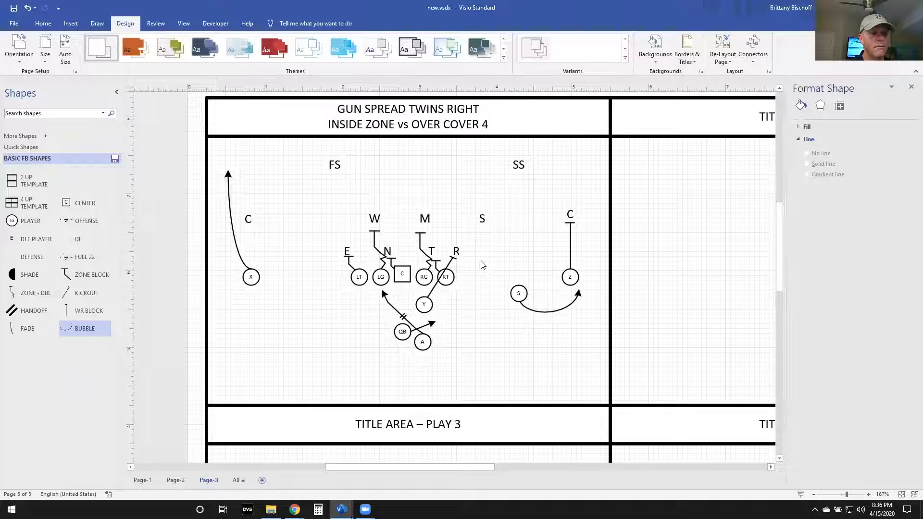
{"action": "scroll", "coordinate": [449, 255], "scroll_direction": "down", "scroll_amount": 2}
{"action": "scroll", "coordinate": [480, 162], "scroll_direction": "up", "scroll_amount": 2}
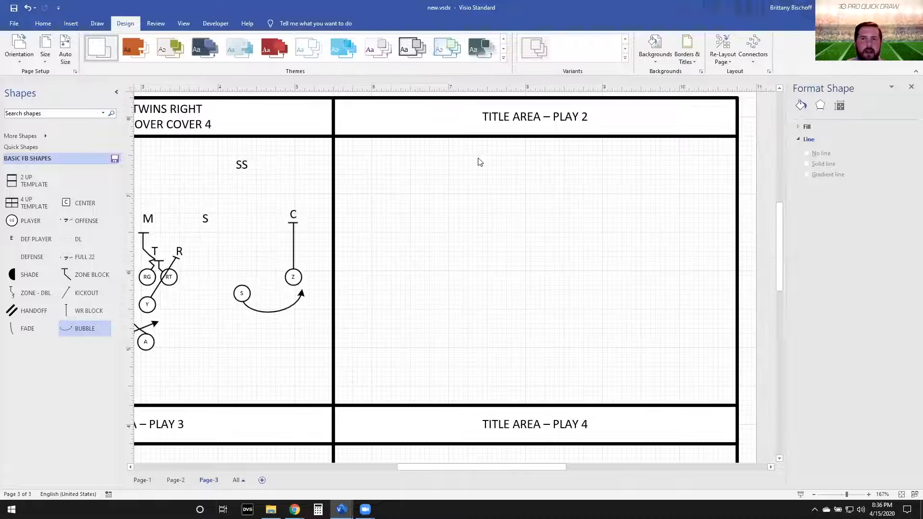
{"action": "left_click", "coordinate": [523, 99]}
{"action": "left_click", "coordinate": [503, 166]}
{"action": "left_click", "coordinate": [514, 117]}
{"action": "left_click", "coordinate": [534, 116]}
{"action": "left_click", "coordinate": [531, 118]}
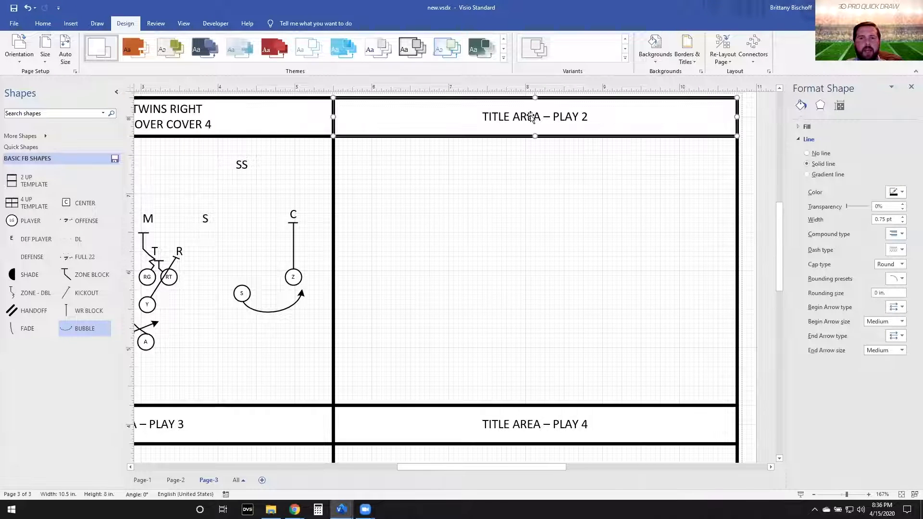
{"action": "type", "text": "GUN SP"}
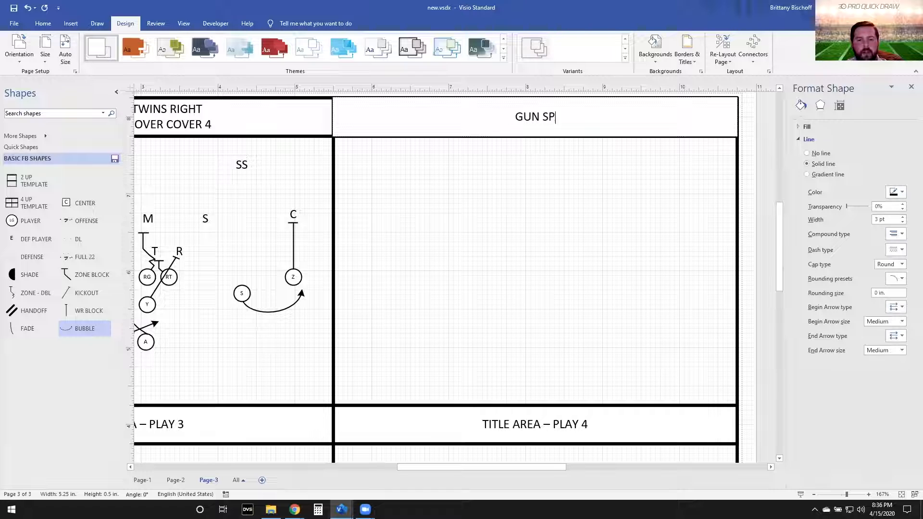
{"action": "type", "text": "READ TWINS RIGHT"}
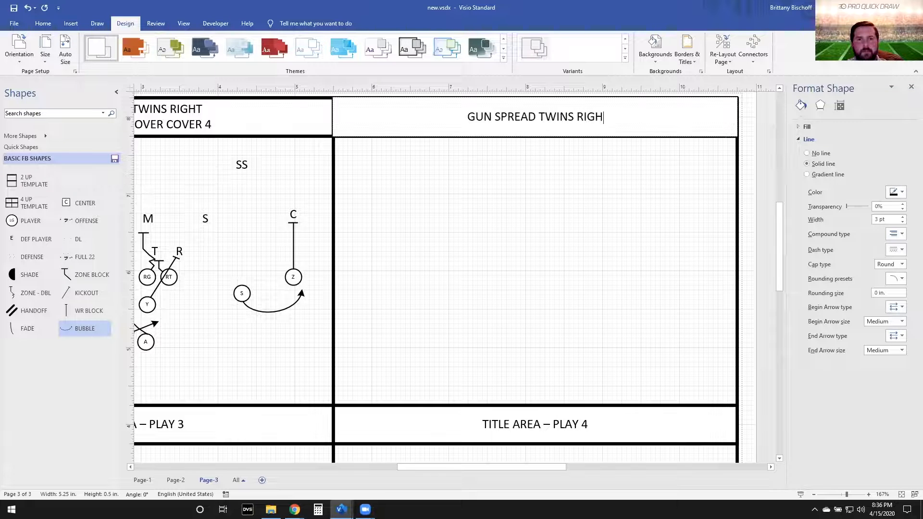
{"action": "key", "text": "Return"}
{"action": "type", "text": "POWER VS"}
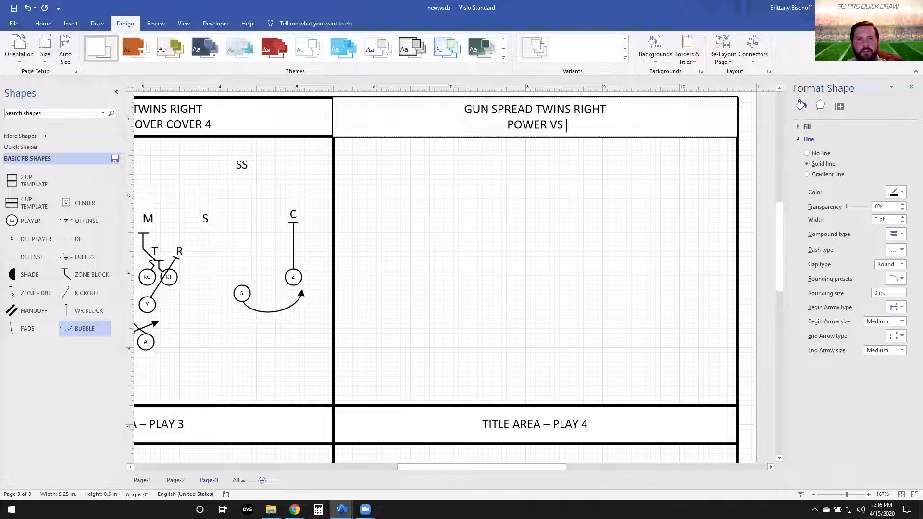
{"action": "type", "text": " OVER "}
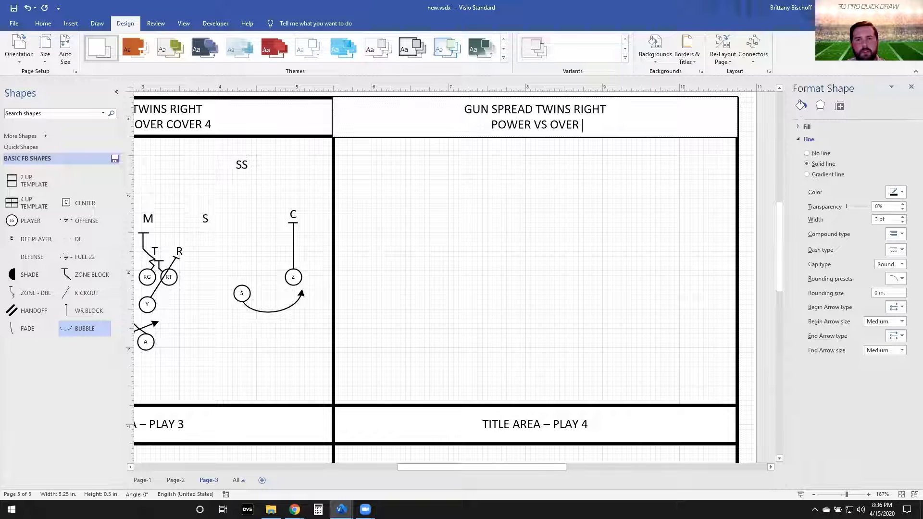
{"action": "type", "text": "COVER 4"}
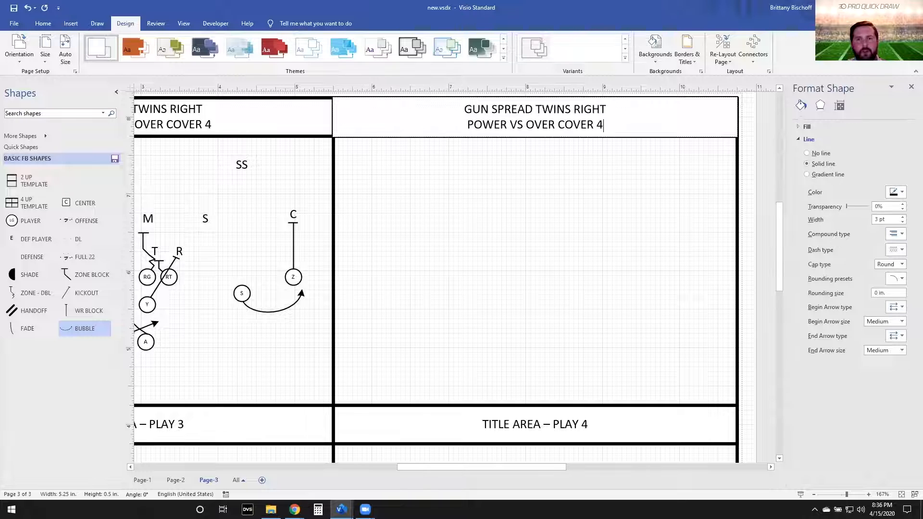
{"action": "left_click", "coordinate": [579, 235]}
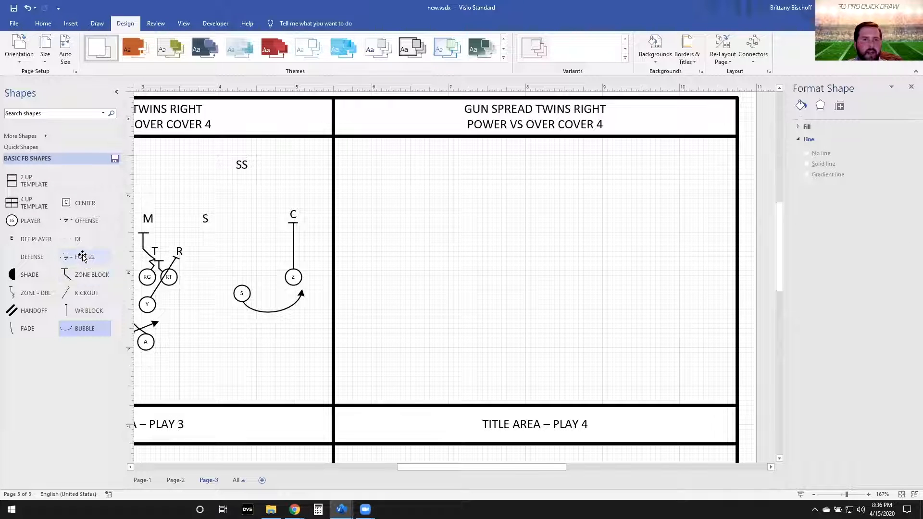
Step: Place the FULL 22 formation in the Play 2 area and ungroup it, accepting the severed link to its master
{"action": "left_click_drag", "start_coordinate": [74, 258], "coordinate": [525, 257]}
{"action": "left_click", "coordinate": [592, 314]}
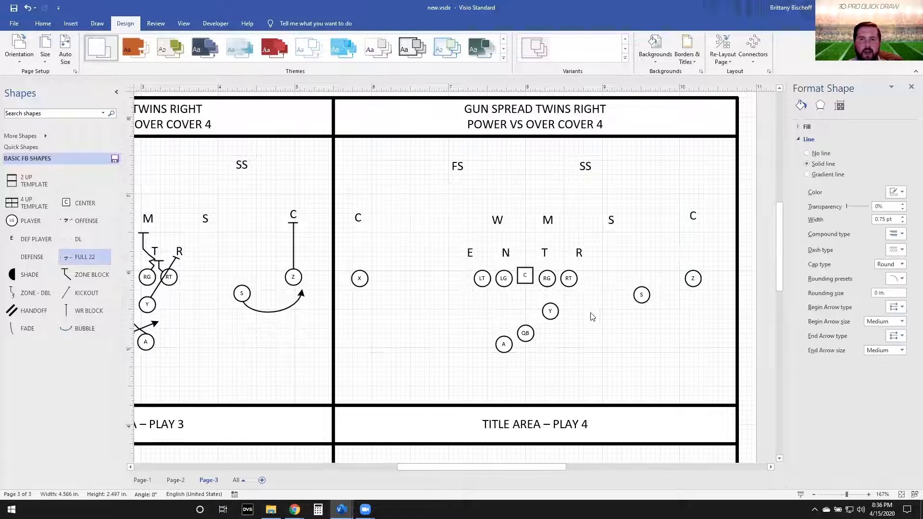
{"action": "scroll", "coordinate": [546, 259], "scroll_direction": "up", "scroll_amount": 5}
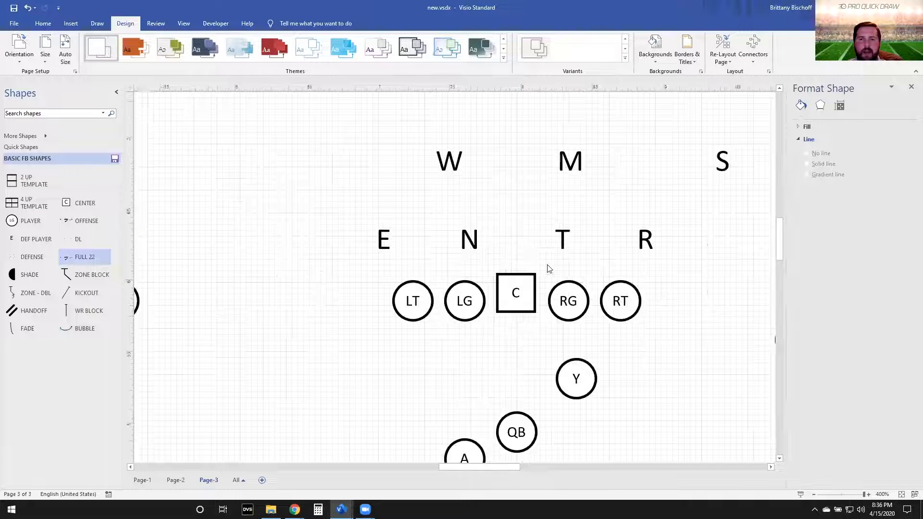
{"action": "left_click", "coordinate": [563, 242]}
{"action": "scroll", "coordinate": [562, 243], "scroll_direction": "down", "scroll_amount": 5}
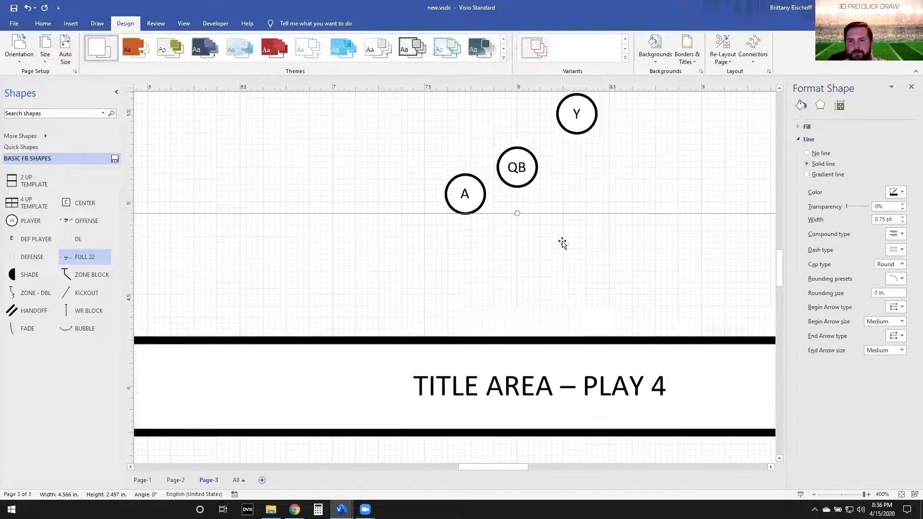
{"action": "scroll", "coordinate": [575, 266], "scroll_direction": "up", "scroll_amount": 5}
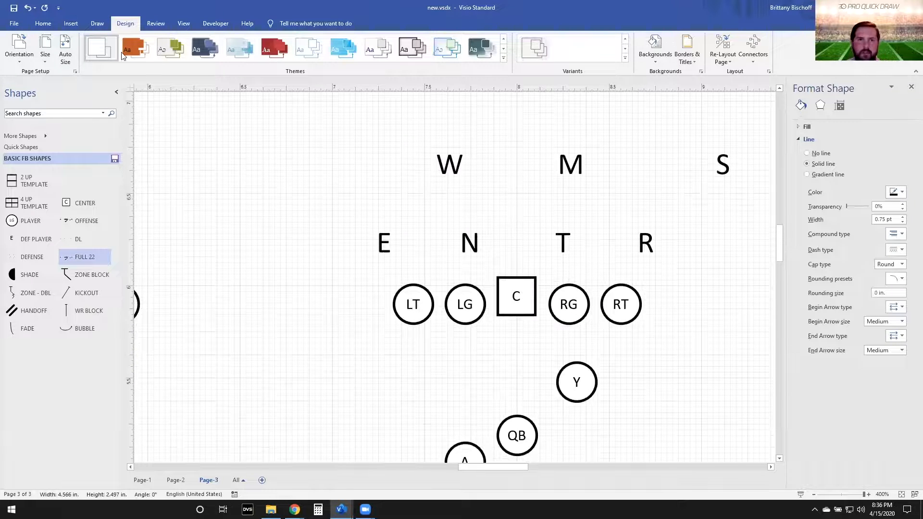
{"action": "left_click", "coordinate": [43, 24]}
{"action": "left_click", "coordinate": [511, 303]}
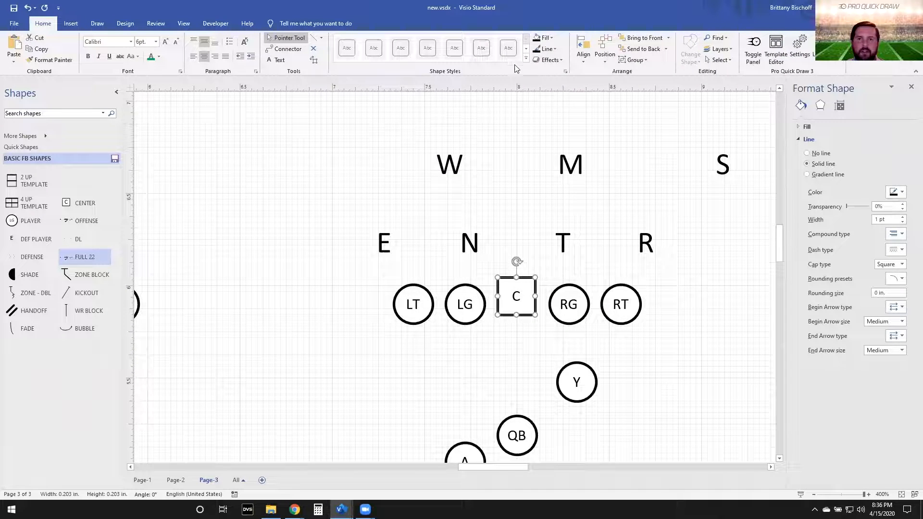
{"action": "left_click", "coordinate": [557, 175]}
{"action": "left_click", "coordinate": [636, 61]}
{"action": "left_click", "coordinate": [641, 83]}
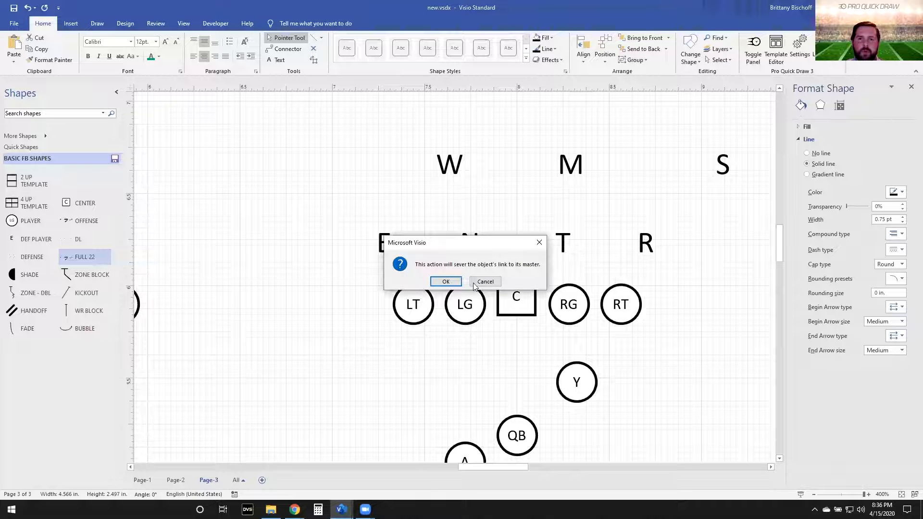
{"action": "left_click", "coordinate": [445, 283]}
{"action": "left_click", "coordinate": [506, 333]}
Step: Nudge the N, T and R defenders together slightly to the right in the Play 2 formation
{"action": "scroll", "coordinate": [503, 335], "scroll_direction": "right", "scroll_amount": 3}
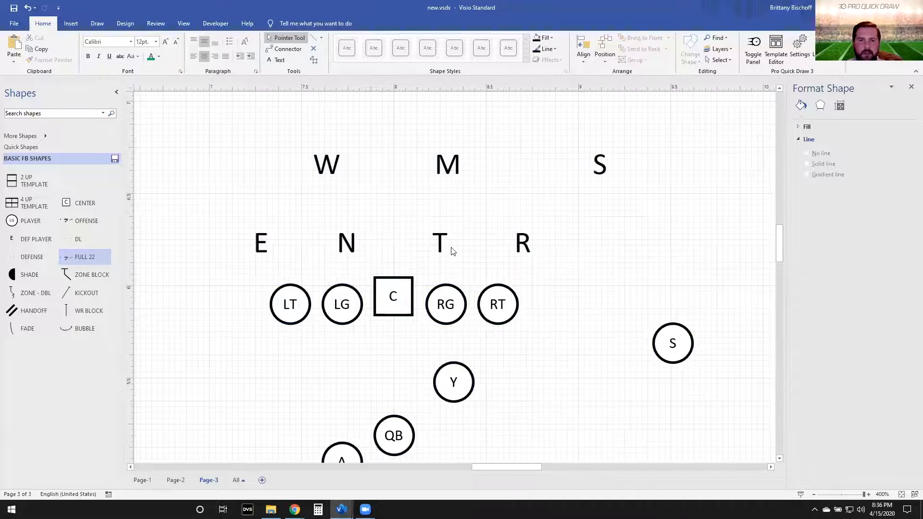
{"action": "left_click_drag", "start_coordinate": [598, 254], "coordinate": [616, 269]}
{"action": "key", "text": "shift+Right"}
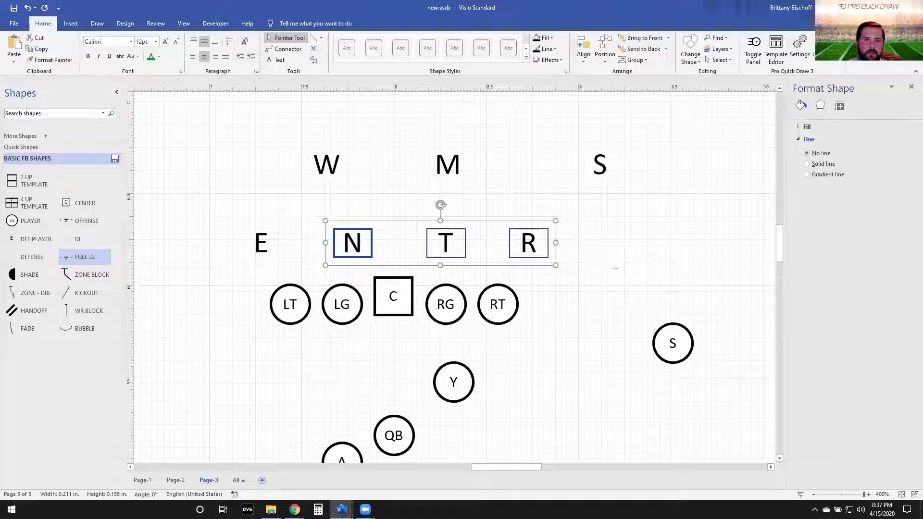
{"action": "left_click", "coordinate": [520, 262]}
Step: Nudge the T defender alone farther right, toward the gap between RG and RT
{"action": "left_click", "coordinate": [450, 237]}
{"action": "key", "text": "shift+Right"}
{"action": "key", "text": "shift+Right"}
{"action": "key", "text": "shift+Right"}
{"action": "key", "text": "shift+Right"}
{"action": "key", "text": "shift+Right"}
{"action": "key", "text": "shift+Right"}
{"action": "key", "text": "shift+Right"}
{"action": "key", "text": "shift+Right"}
{"action": "key", "text": "shift+Right"}
{"action": "key", "text": "shift+Right"}
{"action": "key", "text": "shift+Right"}
{"action": "key", "text": "shift+Right"}
{"action": "key", "text": "shift+Right"}
{"action": "key", "text": "shift+Right"}
{"action": "key", "text": "shift+Right"}
{"action": "key", "text": "shift+Right"}
{"action": "key", "text": "shift+Right"}
{"action": "key", "text": "shift+Right"}
{"action": "key", "text": "shift+Right"}
{"action": "key", "text": "shift+Right"}
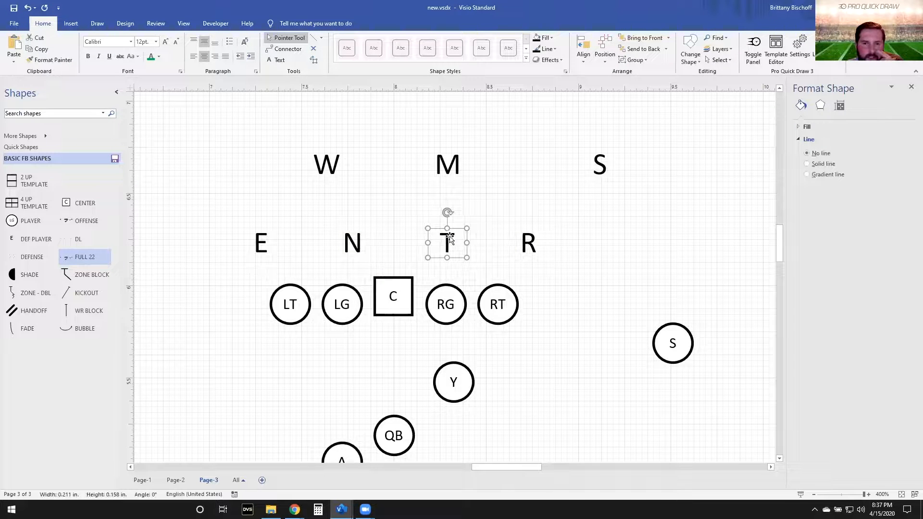
{"action": "key", "text": "shift+Right"}
{"action": "key", "text": "shift+Right"}
{"action": "key", "text": "shift+Right"}
{"action": "key", "text": "shift+Right"}
{"action": "key", "text": "shift+Right"}
{"action": "key", "text": "shift+Right"}
{"action": "key", "text": "shift+Right"}
{"action": "key", "text": "shift+Right"}
{"action": "key", "text": "shift+Right"}
{"action": "key", "text": "shift+Right"}
{"action": "left_click", "coordinate": [485, 287]}
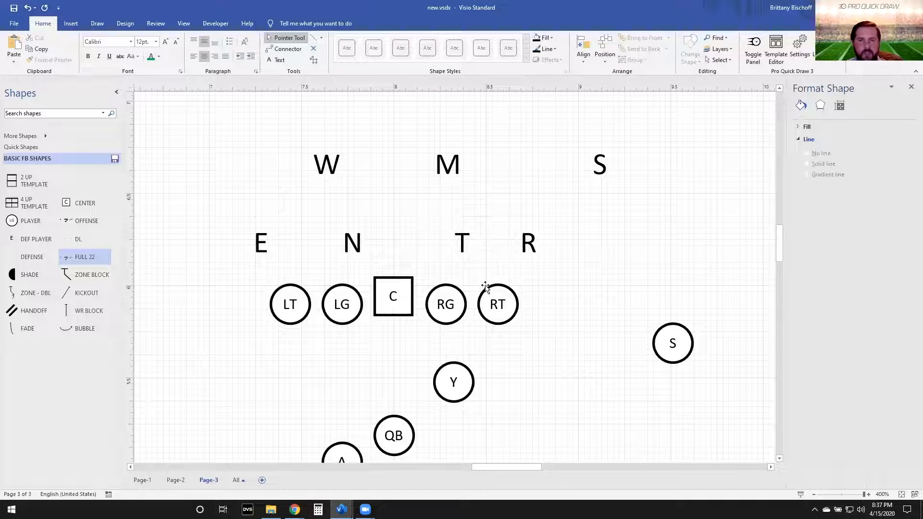
Step: Place a KICKOUT block in Play 2 running from the upper right edge of Y past RT to just below the R defender
{"action": "scroll", "coordinate": [474, 283], "scroll_direction": "up", "scroll_amount": 2}
{"action": "scroll", "coordinate": [475, 284], "scroll_direction": "up", "scroll_amount": 1}
{"action": "scroll", "coordinate": [474, 325], "scroll_direction": "down", "scroll_amount": 2}
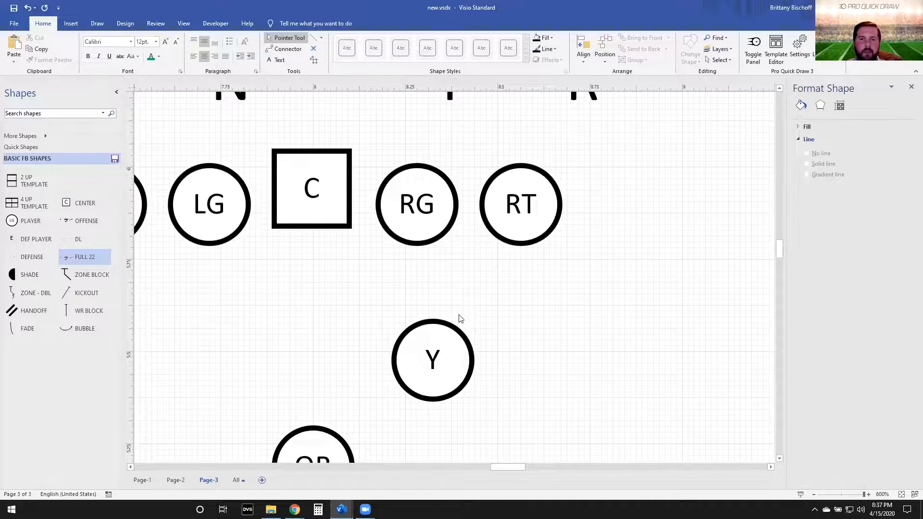
{"action": "scroll", "coordinate": [460, 318], "scroll_direction": "down", "scroll_amount": 1}
{"action": "scroll", "coordinate": [450, 363], "scroll_direction": "up", "scroll_amount": 1}
{"action": "scroll", "coordinate": [447, 365], "scroll_direction": "up", "scroll_amount": 1}
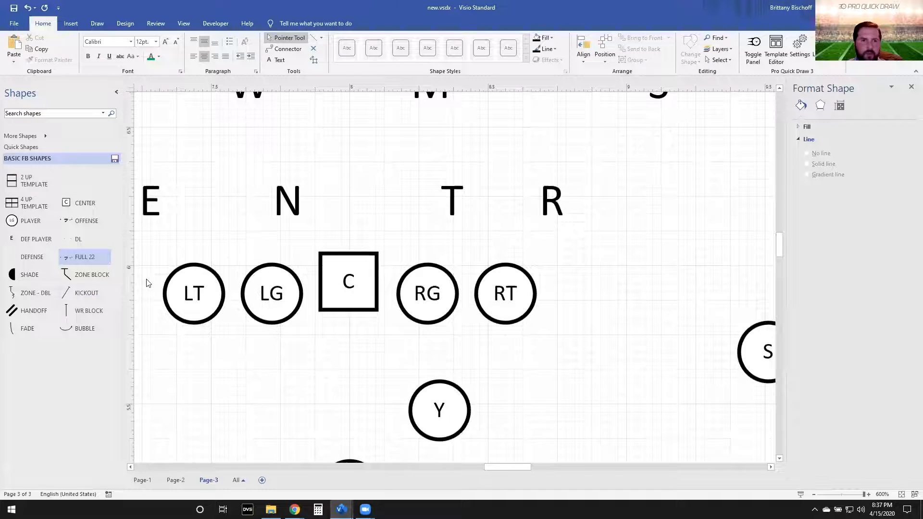
{"action": "left_click_drag", "start_coordinate": [68, 294], "coordinate": [505, 322]}
{"action": "left_click", "coordinate": [467, 408]}
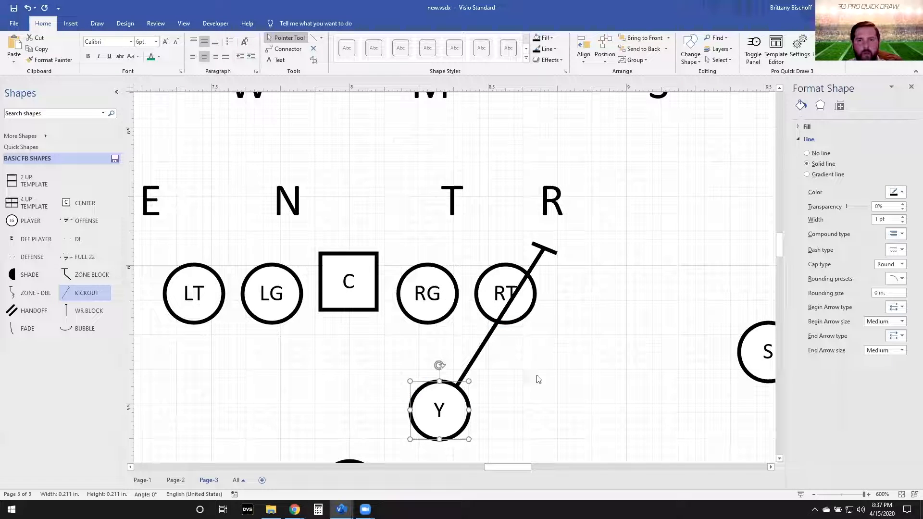
{"action": "scroll", "coordinate": [500, 287], "scroll_direction": "up", "scroll_amount": 3, "text": "ctrl"}
{"action": "scroll", "coordinate": [474, 303], "scroll_direction": "up", "scroll_amount": 1}
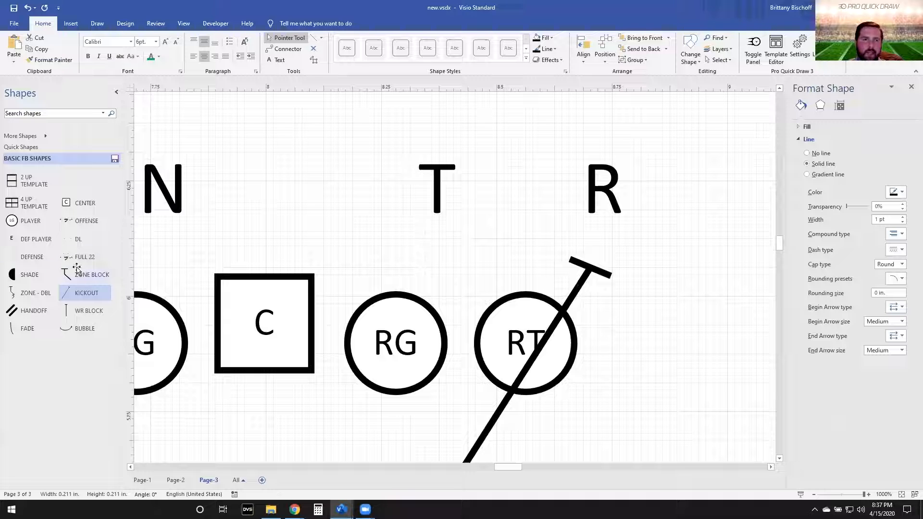
Step: Draw a block from RT up to just below T, ending in a square-capped crossbar about 0.09 in. long
{"action": "key", "text": "ctrl+6"}
{"action": "scroll", "coordinate": [442, 327], "scroll_direction": "up", "scroll_amount": 3}
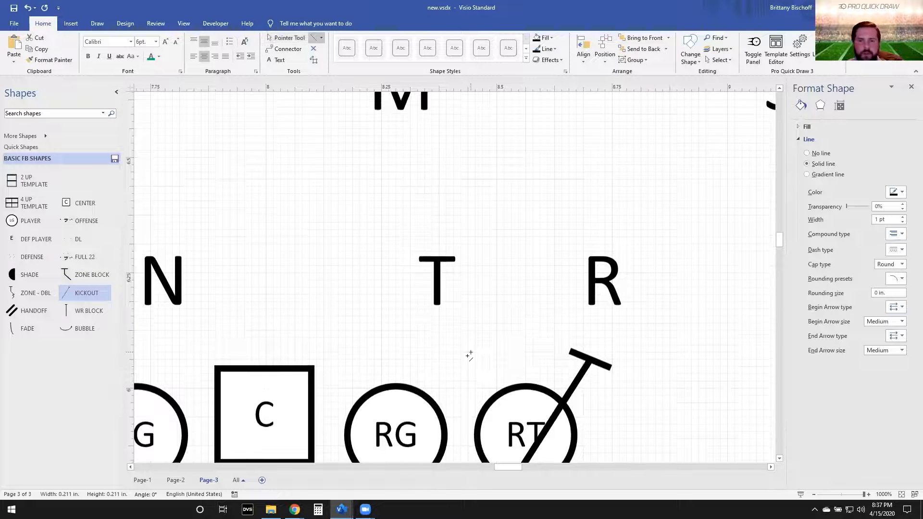
{"action": "left_click_drag", "start_coordinate": [503, 390], "coordinate": [495, 295]}
{"action": "scroll", "coordinate": [439, 345], "scroll_direction": "up", "scroll_amount": 2}
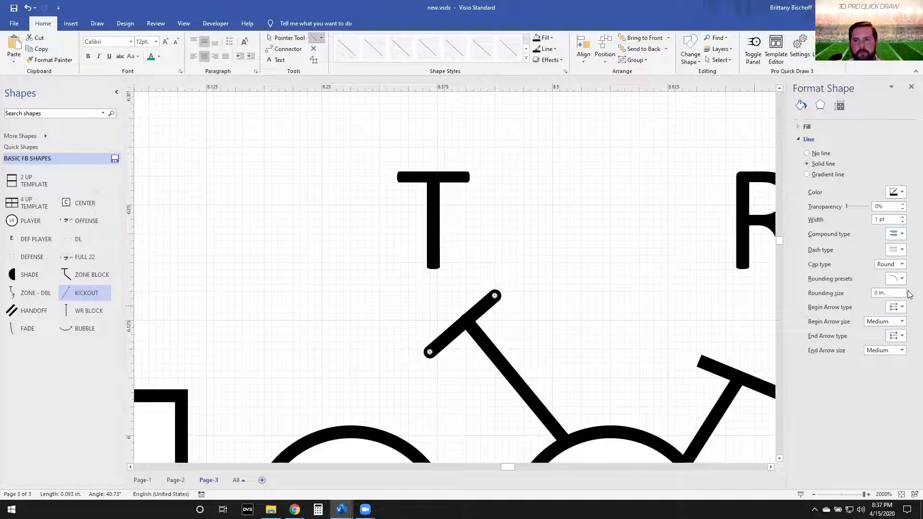
{"action": "left_click", "coordinate": [902, 264]}
{"action": "left_click", "coordinate": [888, 281]}
Step: Draw a second block from RG to just below T, ending in a square-capped crossbar about 0.08 in. long
{"action": "left_click", "coordinate": [351, 399]}
{"action": "mouse_move", "coordinate": [353, 427]}
{"action": "left_mouse_down"}
{"action": "mouse_move", "coordinate": [377, 337]}
{"action": "mouse_move", "coordinate": [402, 309]}
{"action": "mouse_move", "coordinate": [437, 321]}
{"action": "left_mouse_up"}
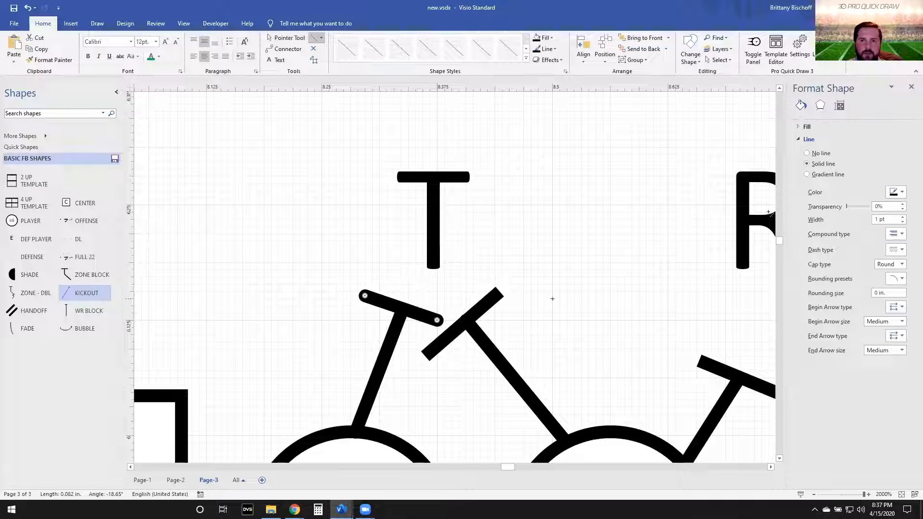
{"action": "left_click", "coordinate": [902, 264]}
{"action": "left_click", "coordinate": [889, 281]}
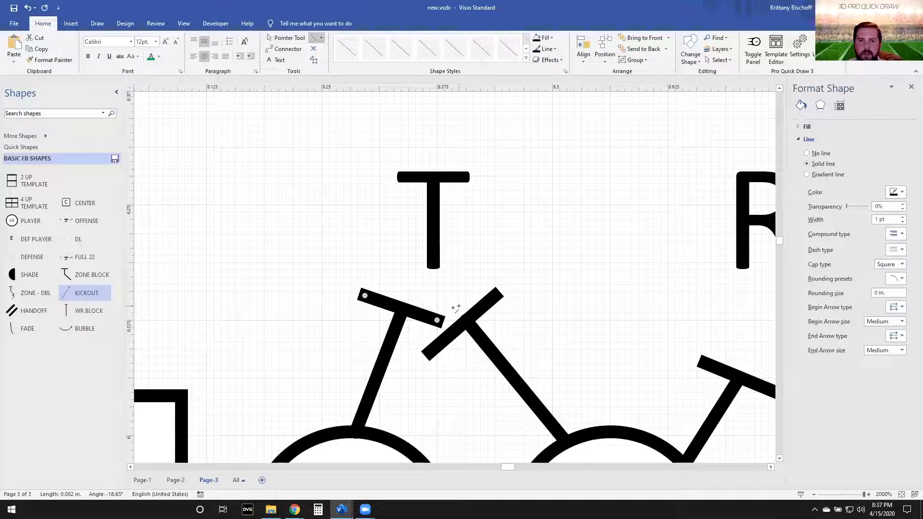
{"action": "scroll", "coordinate": [452, 307], "scroll_direction": "down", "scroll_amount": 2, "text": "ctrl"}
{"action": "left_click", "coordinate": [414, 280]}
Step: Draw a straight block line from the T defender up to W, ending in a square-capped crossbar about 0.11 in. long
{"action": "scroll", "coordinate": [415, 280], "scroll_direction": "down", "scroll_amount": 4, "text": "ctrl"}
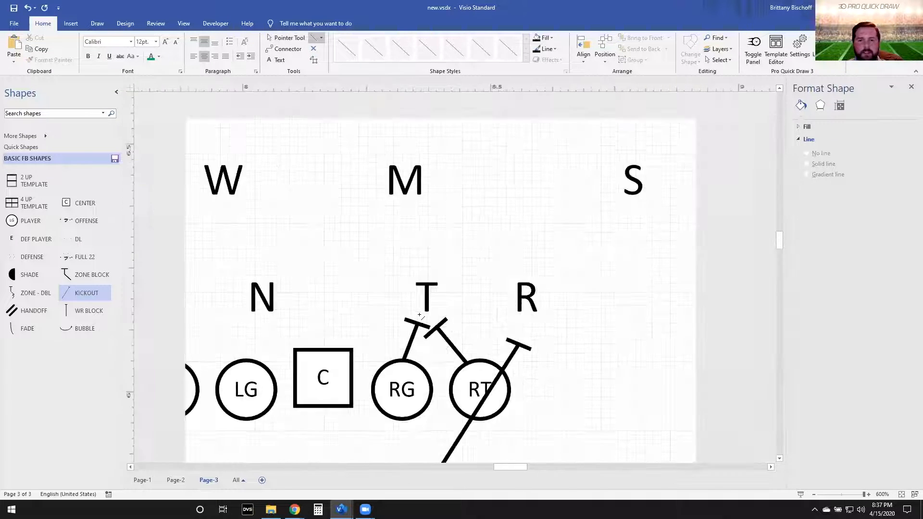
{"action": "scroll", "coordinate": [405, 306], "scroll_direction": "left", "scroll_amount": 1}
{"action": "scroll", "coordinate": [405, 306], "scroll_direction": "left", "scroll_amount": 1}
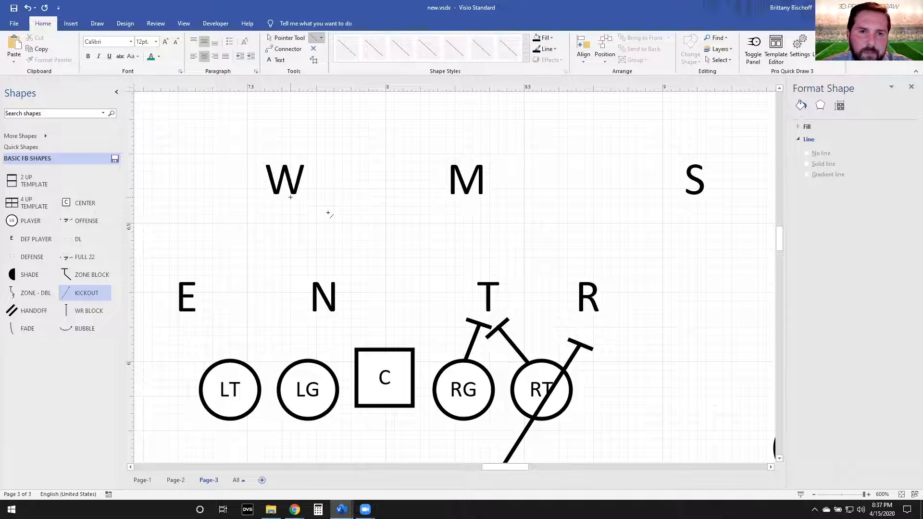
{"action": "mouse_move", "coordinate": [463, 276]}
{"action": "left_mouse_down"}
{"action": "mouse_move", "coordinate": [346, 214]}
{"action": "mouse_move", "coordinate": [313, 202]}
{"action": "mouse_move", "coordinate": [310, 211]}
{"action": "mouse_move", "coordinate": [349, 156]}
{"action": "left_mouse_up"}
{"action": "scroll", "coordinate": [315, 205], "scroll_direction": "up", "scroll_amount": 5, "text": "ctrl"}
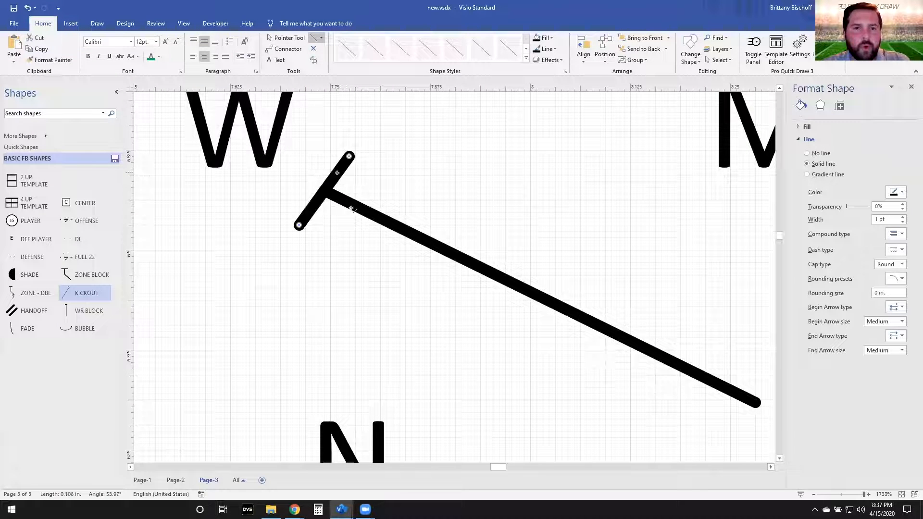
{"action": "key", "text": "ctrl+1"}
{"action": "left_click", "coordinate": [898, 264]}
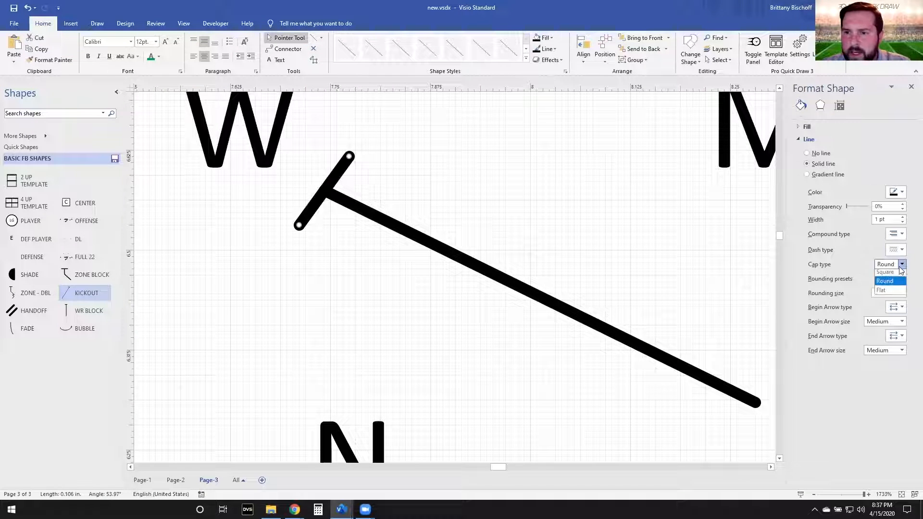
{"action": "left_click", "coordinate": [889, 281]}
Step: Give the stem of the block running from T to W a dotted line pattern
{"action": "left_click", "coordinate": [454, 255]}
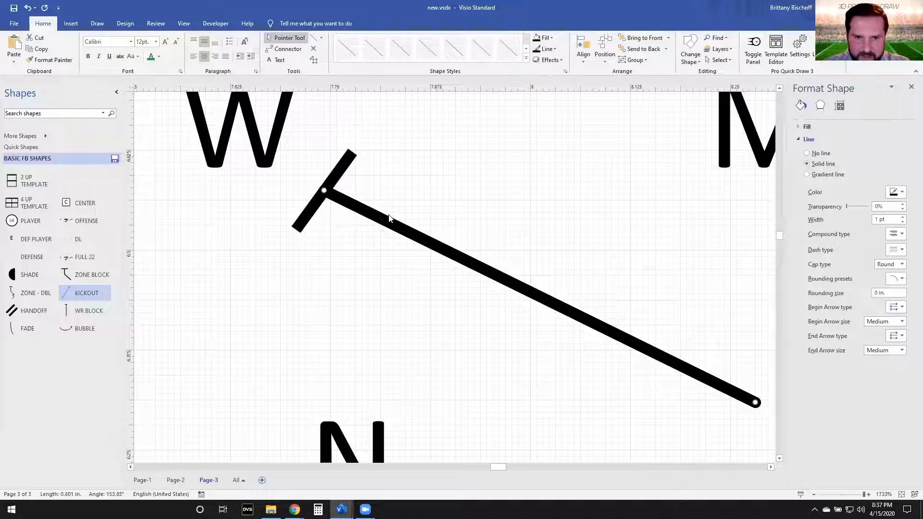
{"action": "left_click", "coordinate": [550, 50]}
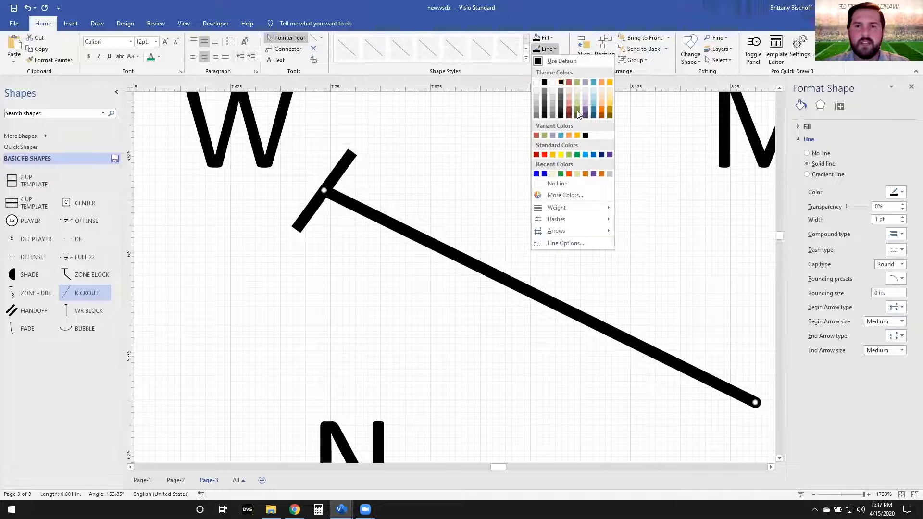
{"action": "mouse_move", "coordinate": [558, 218]}
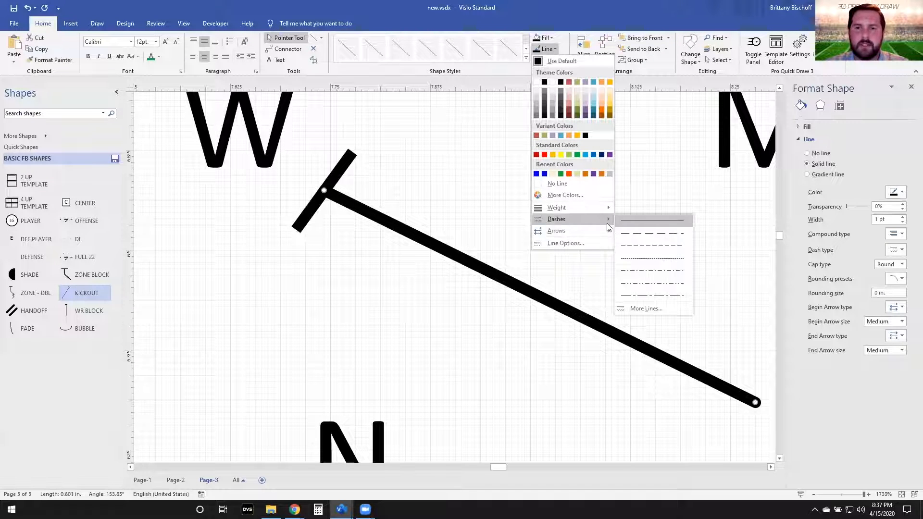
{"action": "left_click", "coordinate": [671, 258]}
{"action": "scroll", "coordinate": [509, 270], "scroll_direction": "down", "scroll_amount": 5}
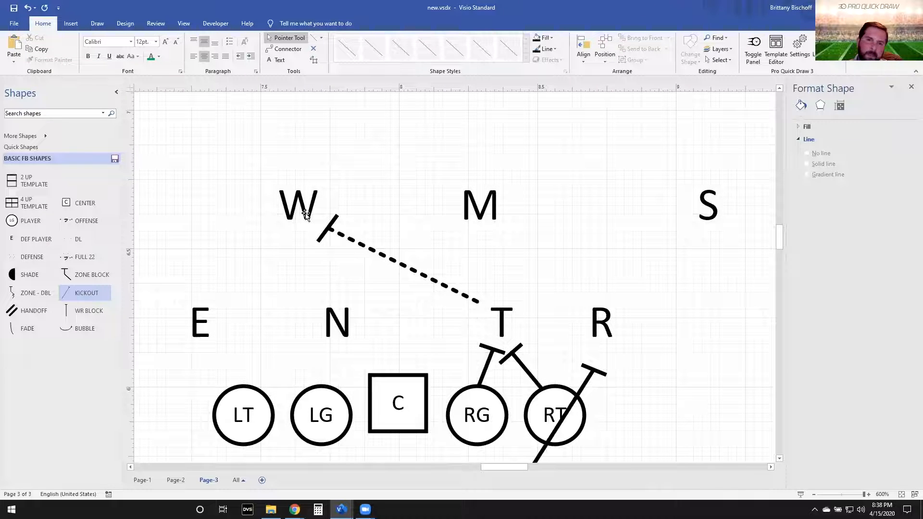
Step: Add the paired RG and RT blocks on T to the BASIC FB SHAPES stencil as DBL TEAM
{"action": "scroll", "coordinate": [385, 387], "scroll_direction": "up", "scroll_amount": 4}
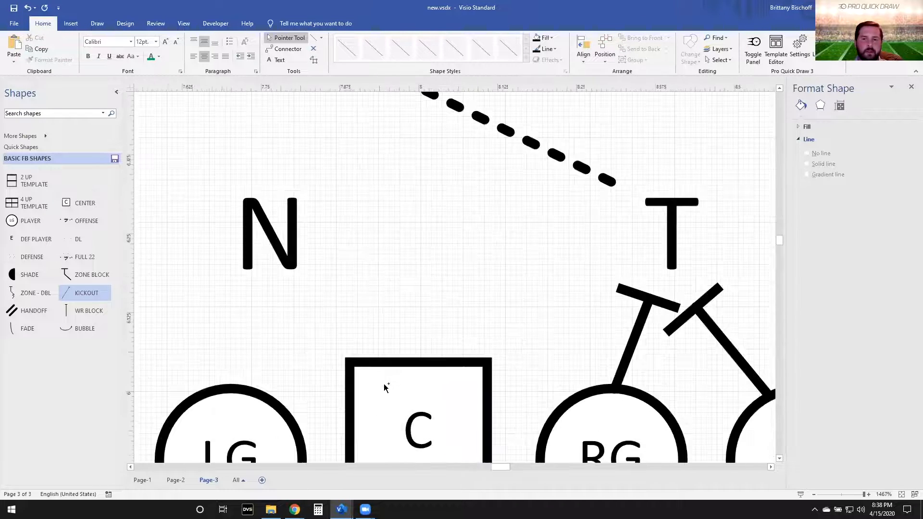
{"action": "scroll", "coordinate": [587, 330], "scroll_direction": "down", "scroll_amount": 2}
{"action": "scroll", "coordinate": [580, 331], "scroll_direction": "right", "scroll_amount": 3}
{"action": "left_click_drag", "start_coordinate": [430, 272], "coordinate": [635, 407]}
{"action": "left_click_drag", "start_coordinate": [568, 342], "coordinate": [41, 346]}
{"action": "left_click", "coordinate": [37, 347]}
{"action": "type", "text": "DBL TEAM"}
{"action": "key", "text": "Return"}
Step: Draw a diagonal block from the top of C toward N, ending in a 45° crossbar with square caps
{"action": "scroll", "coordinate": [228, 323], "scroll_direction": "left", "scroll_amount": 5}
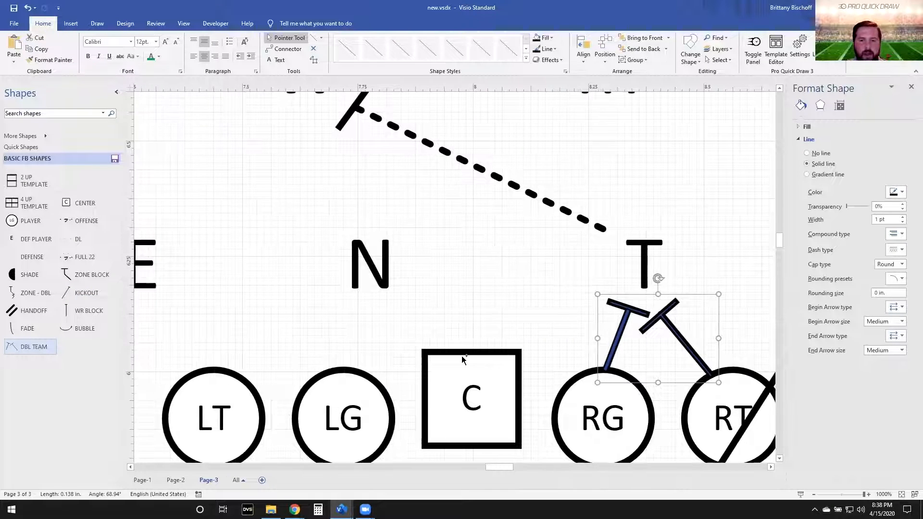
{"action": "key", "text": "ctrl+6"}
{"action": "mouse_move", "coordinate": [451, 352]}
{"action": "left_mouse_down"}
{"action": "mouse_move", "coordinate": [401, 302]}
{"action": "mouse_move", "coordinate": [417, 288]}
{"action": "mouse_move", "coordinate": [407, 293]}
{"action": "mouse_move", "coordinate": [449, 287]}
{"action": "left_mouse_up"}
{"action": "key", "text": "ctrl+1"}
{"action": "scroll", "coordinate": [388, 296], "scroll_direction": "up", "scroll_amount": 5}
{"action": "left_click", "coordinate": [902, 264]}
{"action": "left_click", "coordinate": [898, 273]}
{"action": "left_click", "coordinate": [475, 313]}
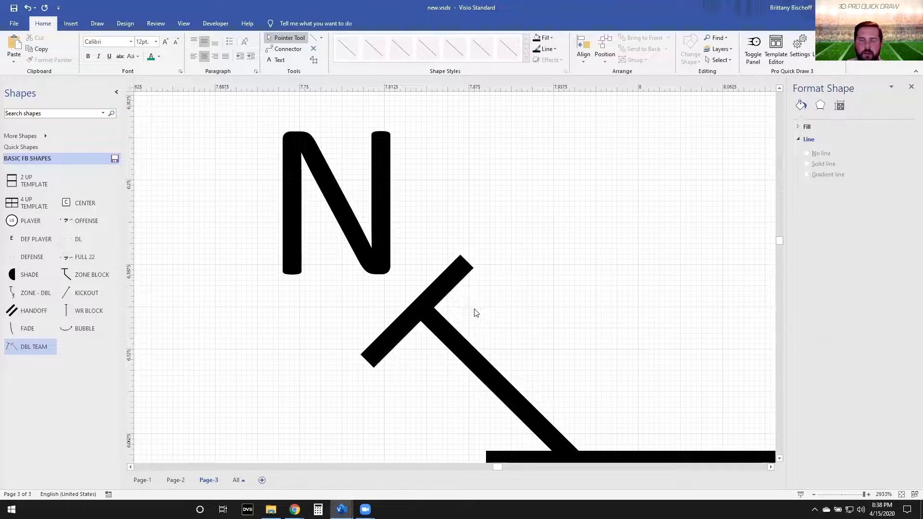
{"action": "scroll", "coordinate": [483, 338], "scroll_direction": "down", "scroll_amount": 3}
{"action": "left_click_drag", "start_coordinate": [483, 347], "coordinate": [88, 349]}
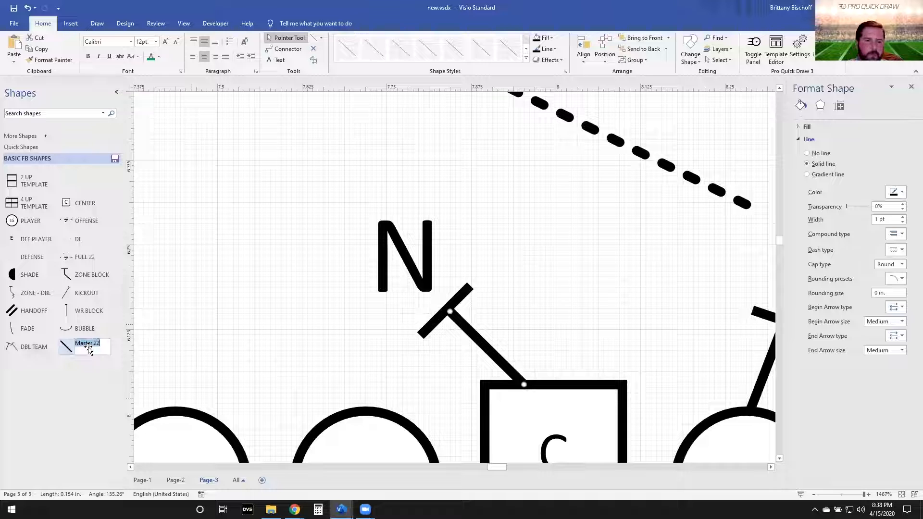
{"action": "left_click", "coordinate": [183, 360]}
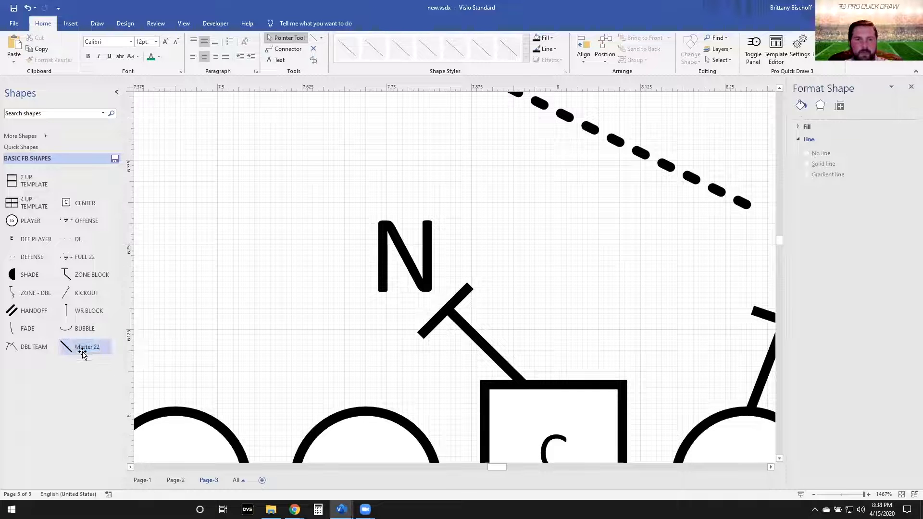
{"action": "left_click", "coordinate": [78, 348]}
{"action": "left_click", "coordinate": [69, 351]}
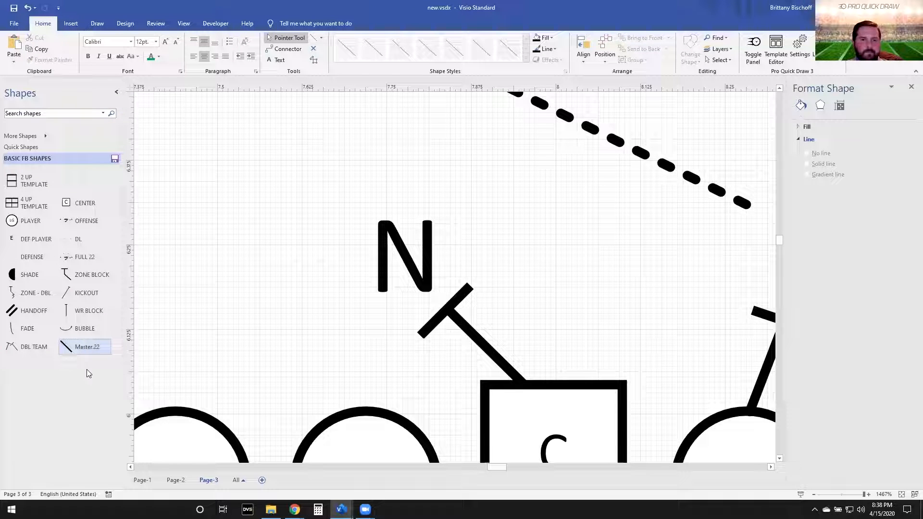
{"action": "key", "text": "Delete"}
Step: Add the center's complete block on N, stem and crossbar, to the BASIC FB SHAPES stencil as BLOCK BACK
{"action": "left_click_drag", "start_coordinate": [288, 269], "coordinate": [622, 406]}
{"action": "left_click_drag", "start_coordinate": [311, 345], "coordinate": [66, 346]}
{"action": "type", "text": "BLOCK BACK"}
{"action": "key", "text": "Return"}
Step: Draw a hooked block from LT that turns up and back toward E, ending in a vertical square-capped crossbar about 0.07 in. long
{"action": "scroll", "coordinate": [273, 331], "scroll_direction": "down", "scroll_amount": 2}
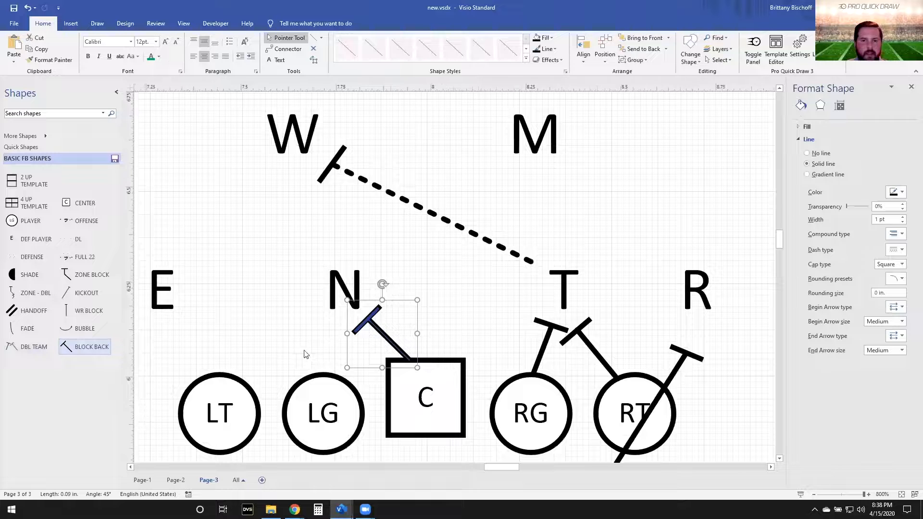
{"action": "left_click", "coordinate": [306, 356]}
{"action": "scroll", "coordinate": [316, 370], "scroll_direction": "left", "scroll_amount": 3}
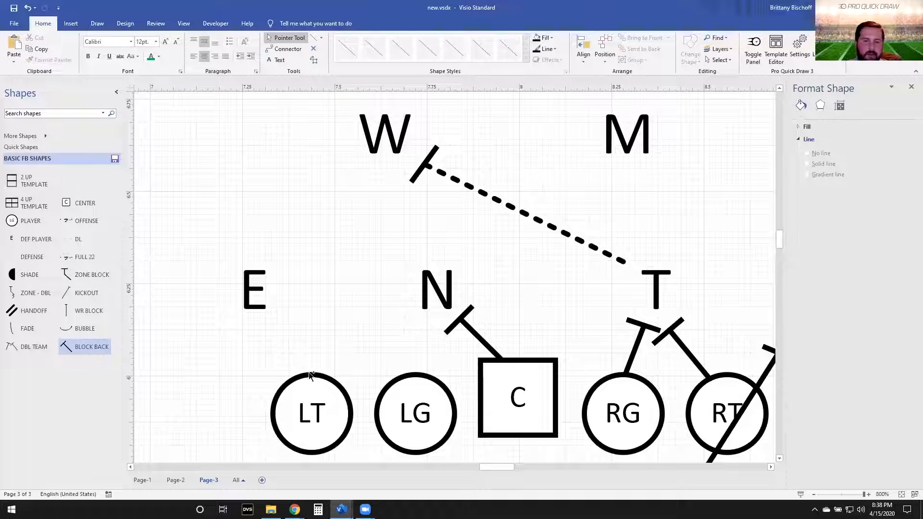
{"action": "key", "text": "ctrl+6"}
{"action": "scroll", "coordinate": [309, 372], "scroll_direction": "up", "scroll_amount": 5}
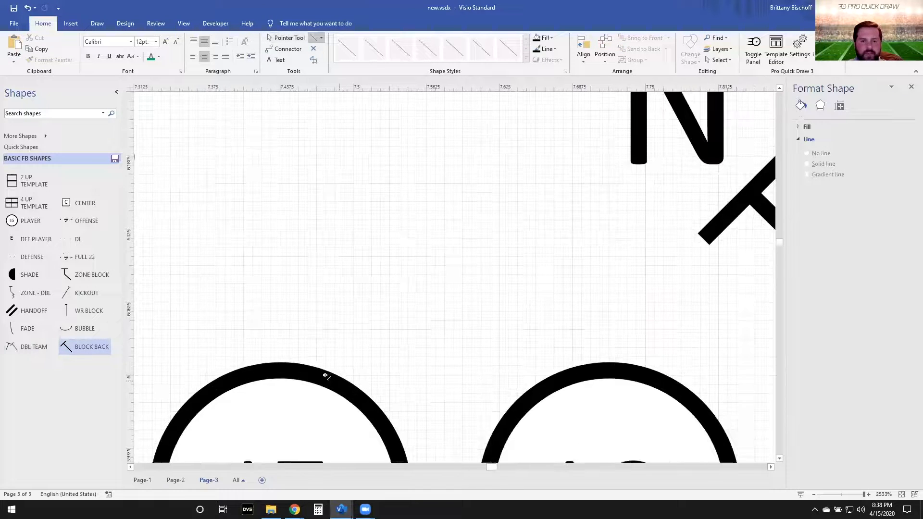
{"action": "mouse_move", "coordinate": [315, 372]}
{"action": "left_mouse_down"}
{"action": "mouse_move", "coordinate": [437, 319]}
{"action": "mouse_move", "coordinate": [453, 298]}
{"action": "mouse_move", "coordinate": [454, 177]}
{"action": "mouse_move", "coordinate": [357, 178]}
{"action": "left_mouse_up"}
{"action": "left_click_drag", "start_coordinate": [354, 131], "coordinate": [353, 220]}
{"action": "scroll", "coordinate": [355, 232], "scroll_direction": "down", "scroll_amount": 2}
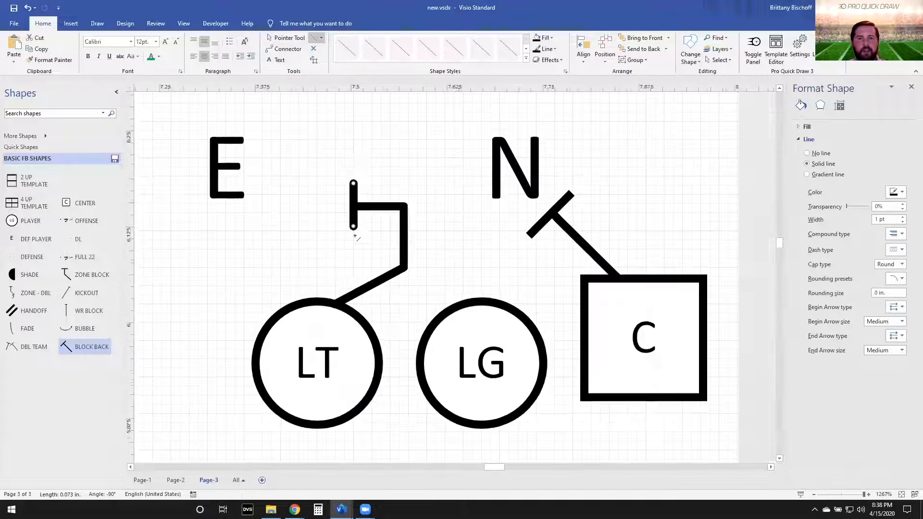
{"action": "left_click", "coordinate": [902, 264]}
{"action": "left_click", "coordinate": [887, 281]}
{"action": "key", "text": "ctrl+1"}
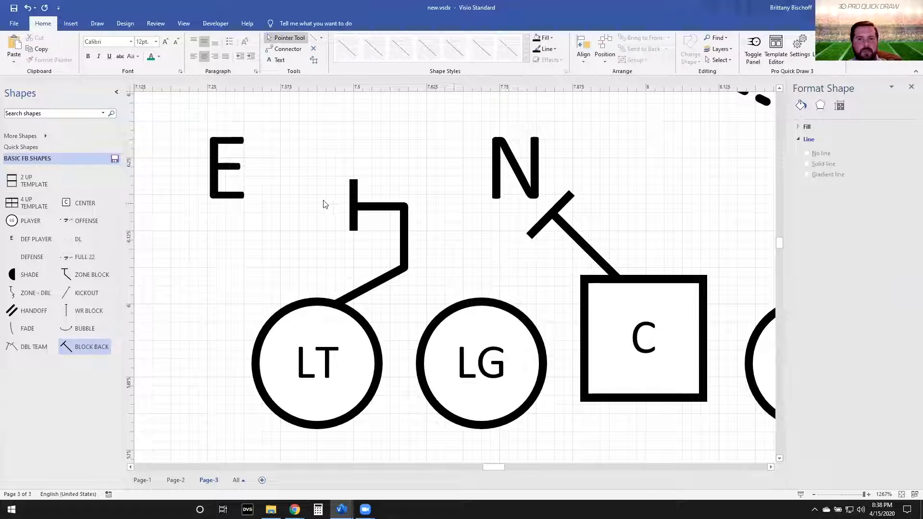
Step: Add the hooked LT block to the BASIC FB SHAPES stencil as HINGE
{"action": "left_click_drag", "start_coordinate": [281, 150], "coordinate": [488, 367]}
{"action": "left_click_drag", "start_coordinate": [384, 212], "coordinate": [19, 364]}
{"action": "type", "text": "HUN"}
{"action": "key", "text": "Return"}
{"action": "scroll", "coordinate": [268, 288], "scroll_direction": "down", "scroll_amount": 2}
{"action": "left_click", "coordinate": [231, 291]}
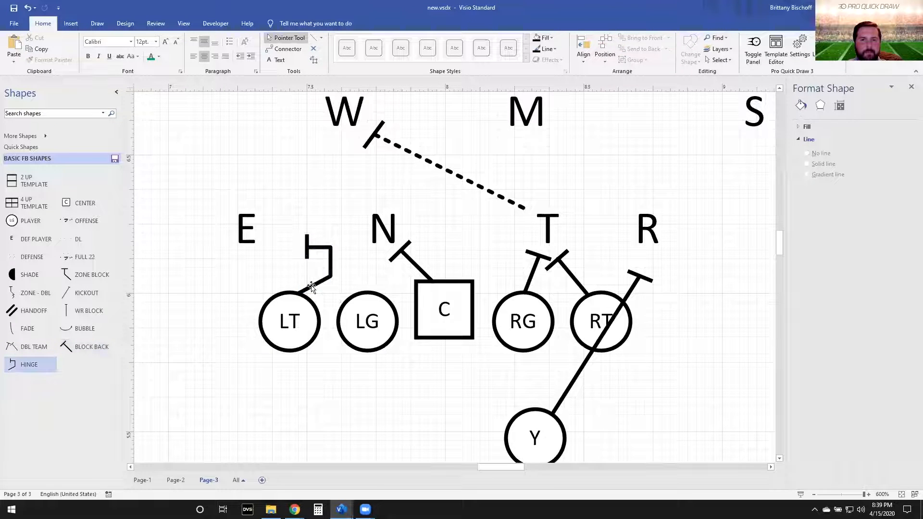
Step: Draw a curved pull path from LG beneath C and up between T and R, about 0.75 in. wide and 0.78 in. high
{"action": "scroll", "coordinate": [317, 315], "scroll_direction": "down", "scroll_amount": 2}
{"action": "scroll", "coordinate": [349, 331], "scroll_direction": "up", "scroll_amount": 1}
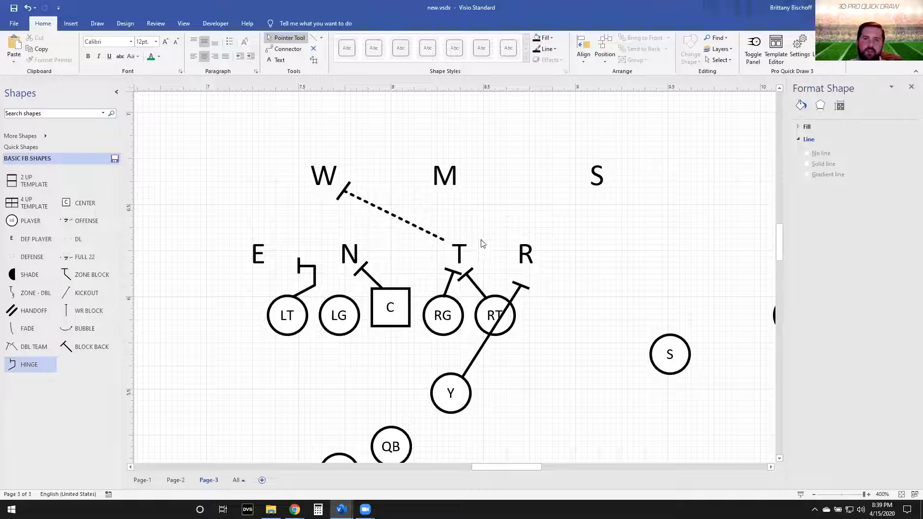
{"action": "scroll", "coordinate": [394, 357], "scroll_direction": "up", "scroll_amount": 1}
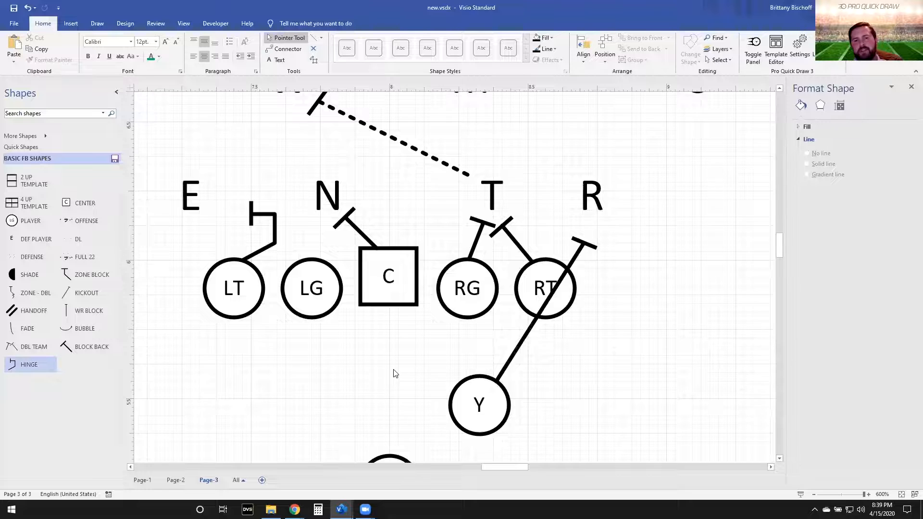
{"action": "scroll", "coordinate": [394, 373], "scroll_direction": "up", "scroll_amount": 1}
{"action": "scroll", "coordinate": [363, 383], "scroll_direction": "up", "scroll_amount": 2}
{"action": "scroll", "coordinate": [364, 385], "scroll_direction": "down", "scroll_amount": 3}
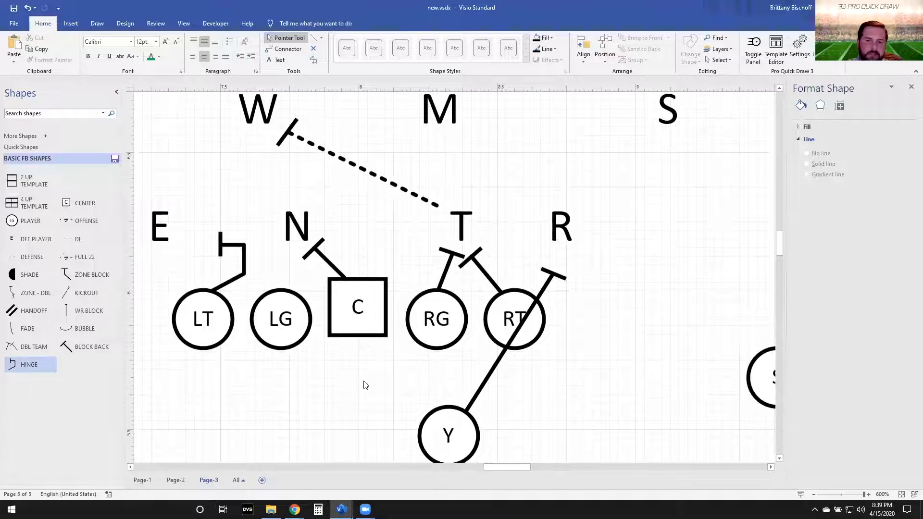
{"action": "key", "text": "ctrl+7"}
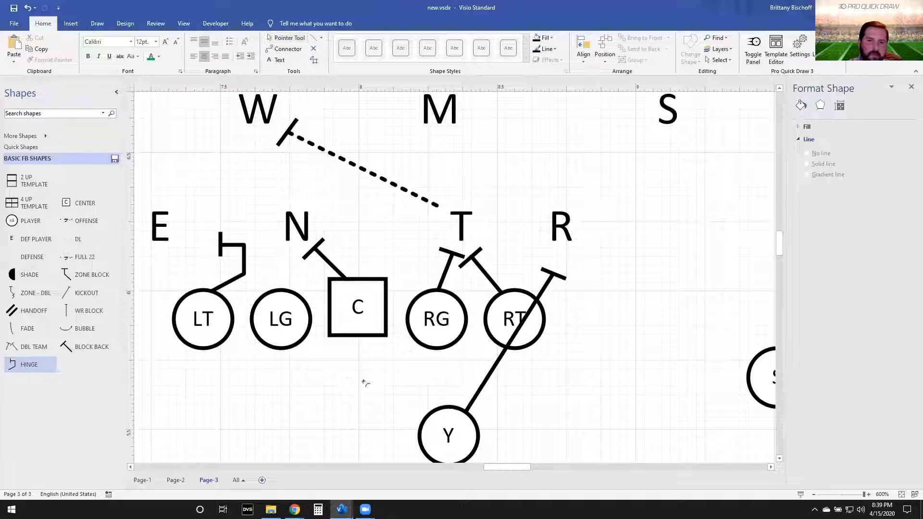
{"action": "left_click_drag", "start_coordinate": [268, 345], "coordinate": [388, 381]}
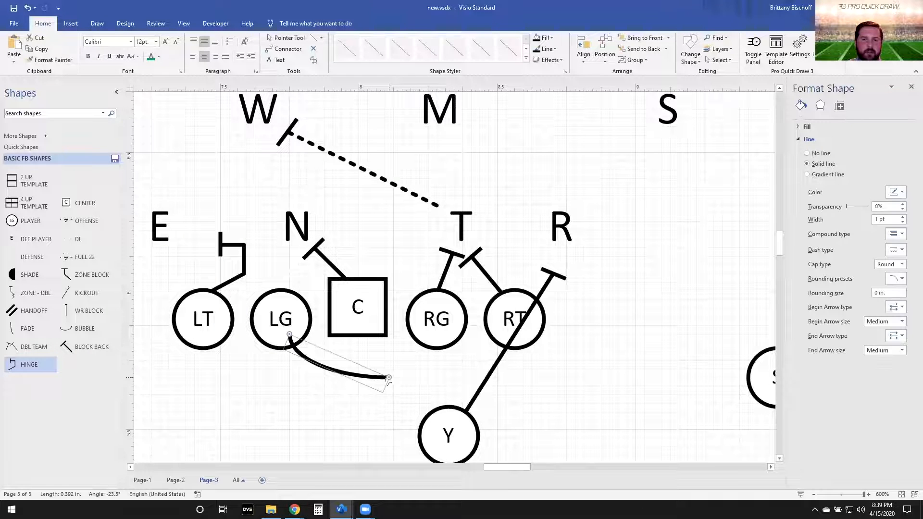
{"action": "left_click_drag", "start_coordinate": [447, 377], "coordinate": [497, 161]}
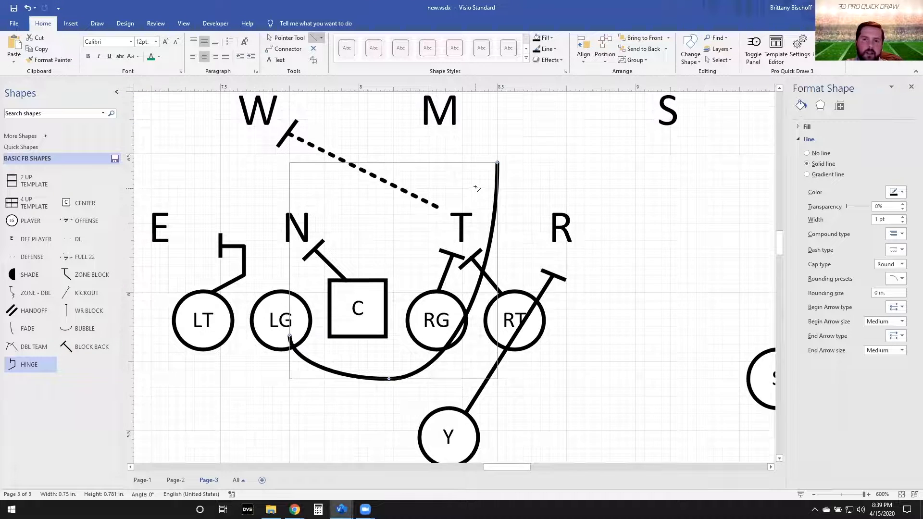
Step: Finish the LG pull path with an angled block end toward M, using a square-capped 45° crossbar about 0.09 in. long
{"action": "scroll", "coordinate": [473, 188], "scroll_direction": "up", "scroll_amount": 3}
{"action": "mouse_move", "coordinate": [485, 255]}
{"action": "left_mouse_down"}
{"action": "mouse_move", "coordinate": [460, 228]}
{"action": "mouse_move", "coordinate": [483, 206]}
{"action": "left_mouse_up"}
{"action": "key", "text": "ctrl+1"}
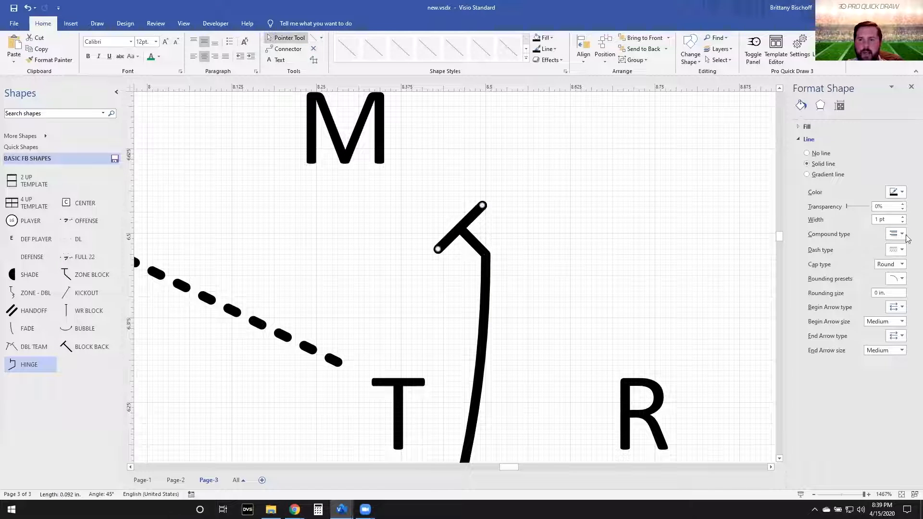
{"action": "left_click", "coordinate": [903, 265]}
{"action": "left_click", "coordinate": [888, 283]}
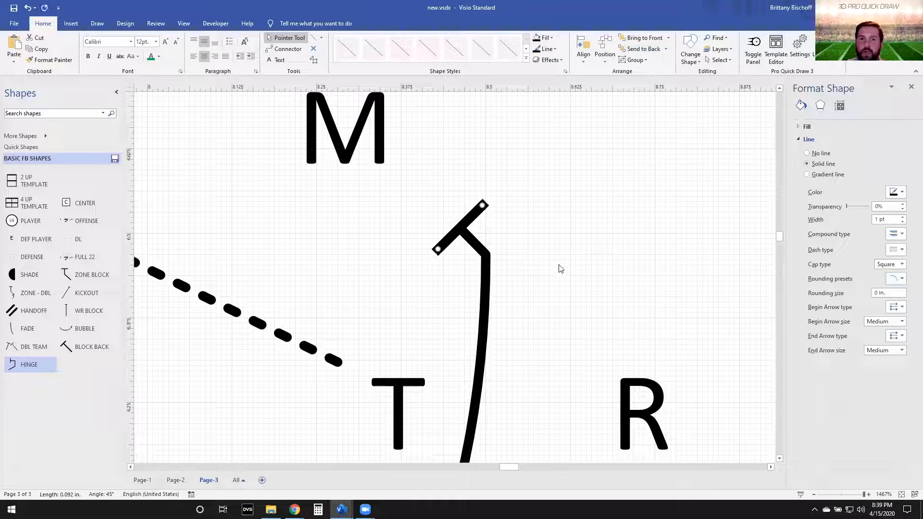
Step: Add the whole LG pull block to the BASIC FB SHAPES stencil as WRAP FOR MIKE
{"action": "scroll", "coordinate": [486, 292], "scroll_direction": "down", "scroll_amount": 5}
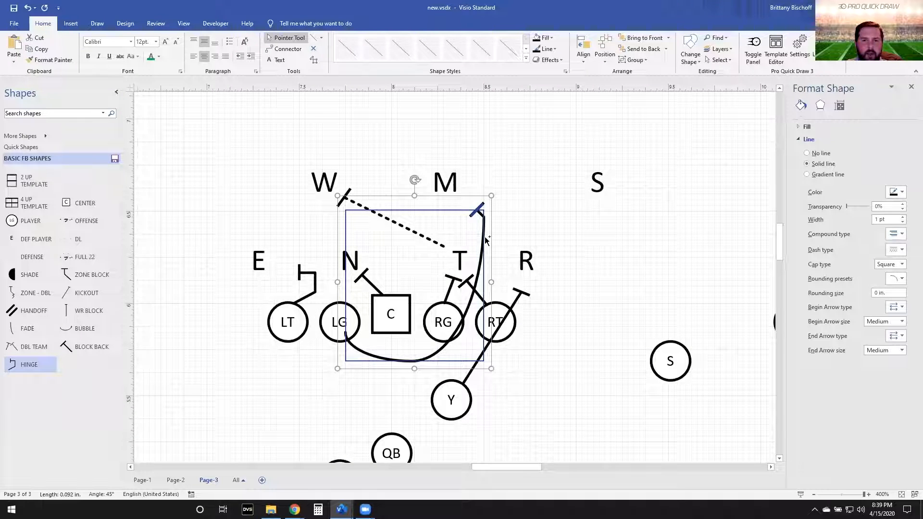
{"action": "left_click_drag", "start_coordinate": [474, 248], "coordinate": [68, 363]}
{"action": "type", "text": "WRAP FOR MIKE."}
{"action": "key", "text": "Return"}
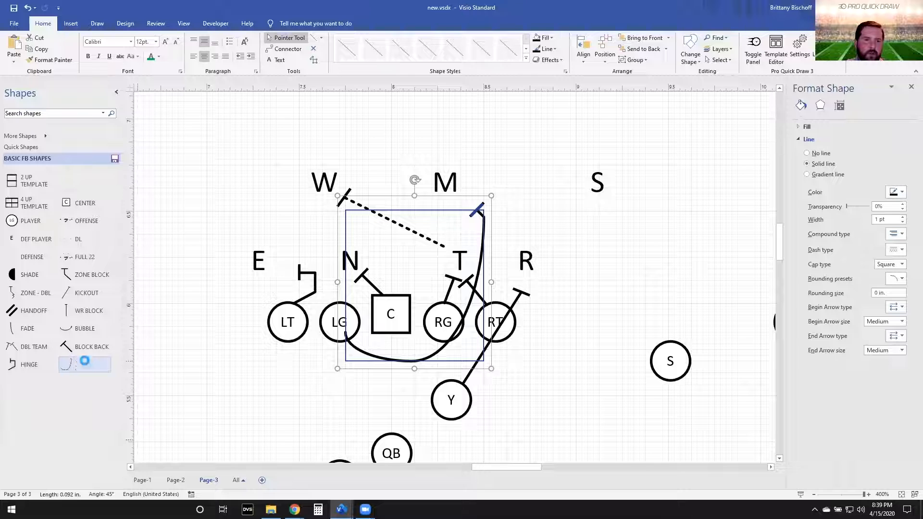
Step: Bring the offensive line players from LT to RT in front of the block lines
{"action": "left_click", "coordinate": [304, 416]}
{"action": "left_click_drag", "start_coordinate": [232, 291], "coordinate": [589, 351]}
{"action": "key", "text": "ctrl+shift+f"}
{"action": "left_click", "coordinate": [582, 345]}
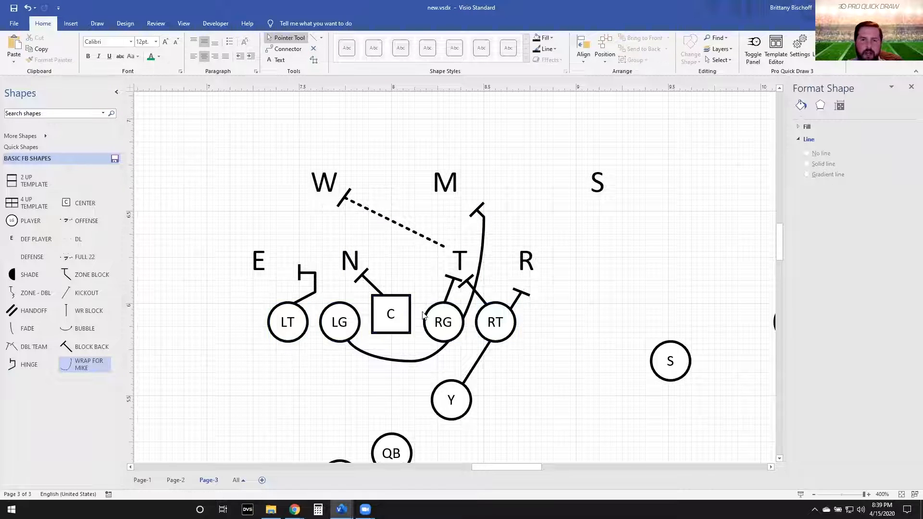
Step: Colour the M defender's letter orange
{"action": "scroll", "coordinate": [420, 355], "scroll_direction": "up", "scroll_amount": 2}
{"action": "scroll", "coordinate": [470, 384], "scroll_direction": "down", "scroll_amount": 1}
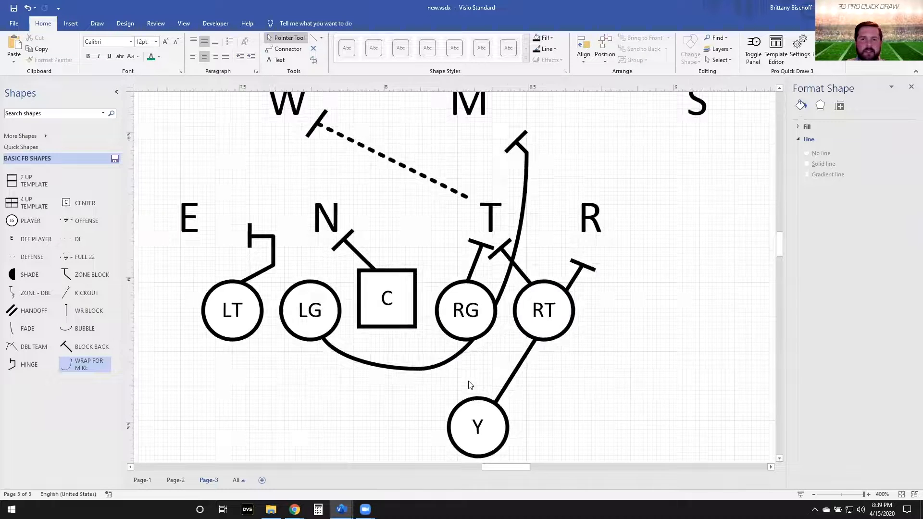
{"action": "scroll", "coordinate": [470, 384], "scroll_direction": "down", "scroll_amount": 1}
{"action": "scroll", "coordinate": [437, 333], "scroll_direction": "up", "scroll_amount": 1}
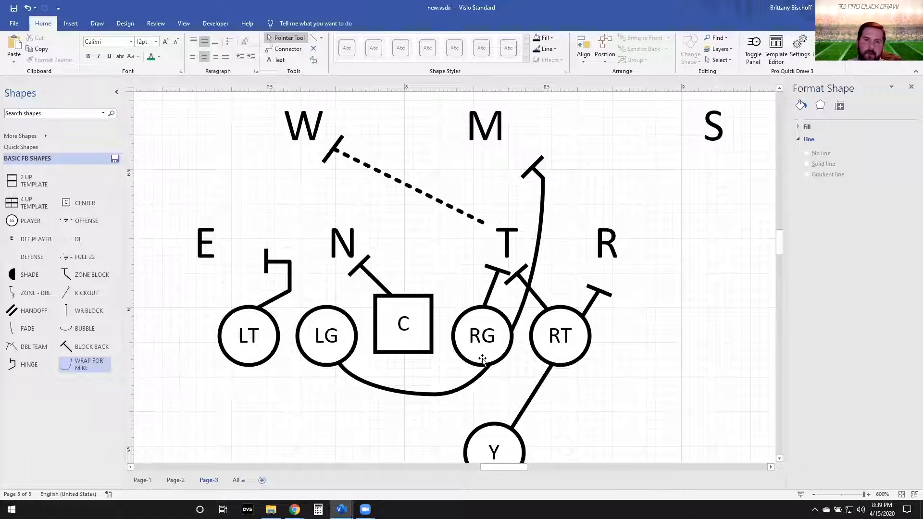
{"action": "left_click", "coordinate": [481, 136]}
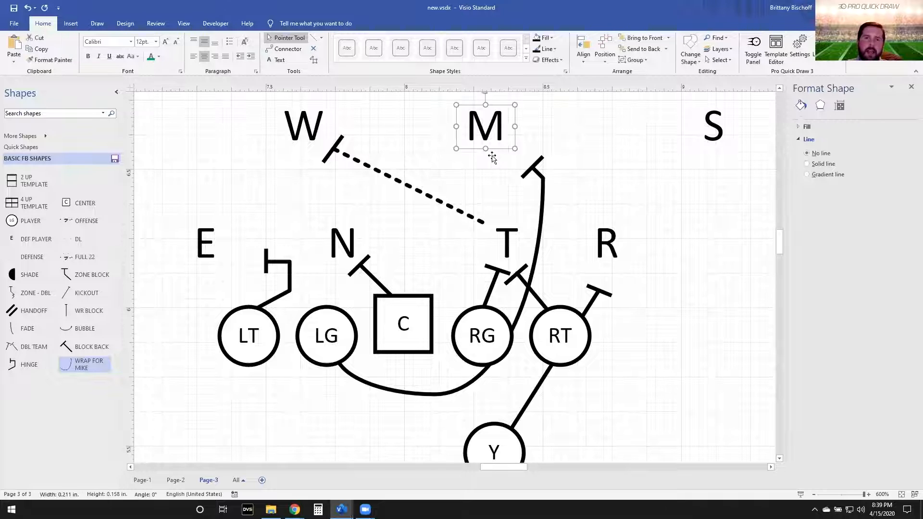
{"action": "left_click", "coordinate": [158, 56]}
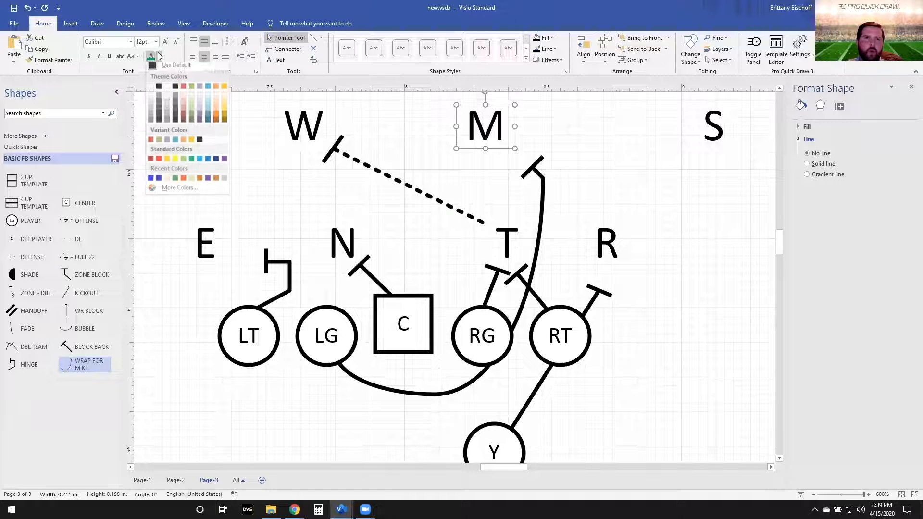
{"action": "left_click", "coordinate": [167, 162]}
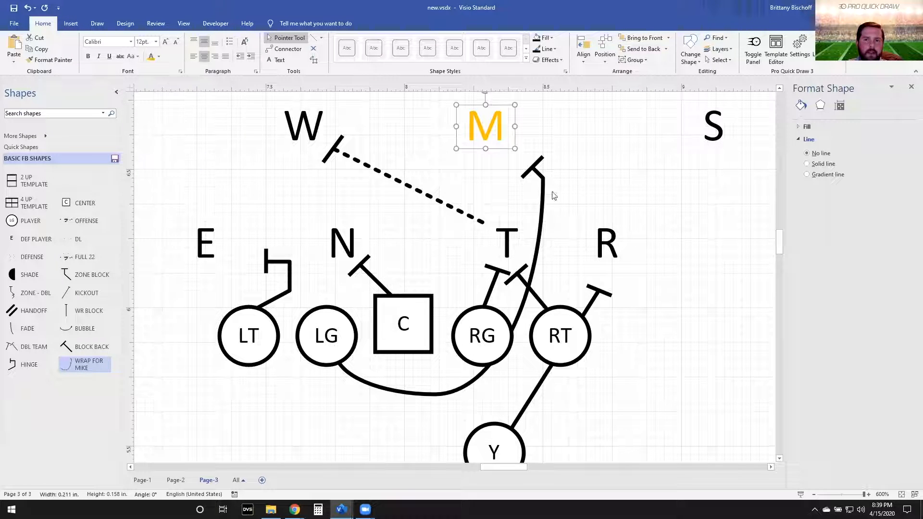
Step: Colour the LG pull path and its angled block end orange
{"action": "left_click", "coordinate": [540, 162]}
{"action": "left_click", "coordinate": [543, 189]}
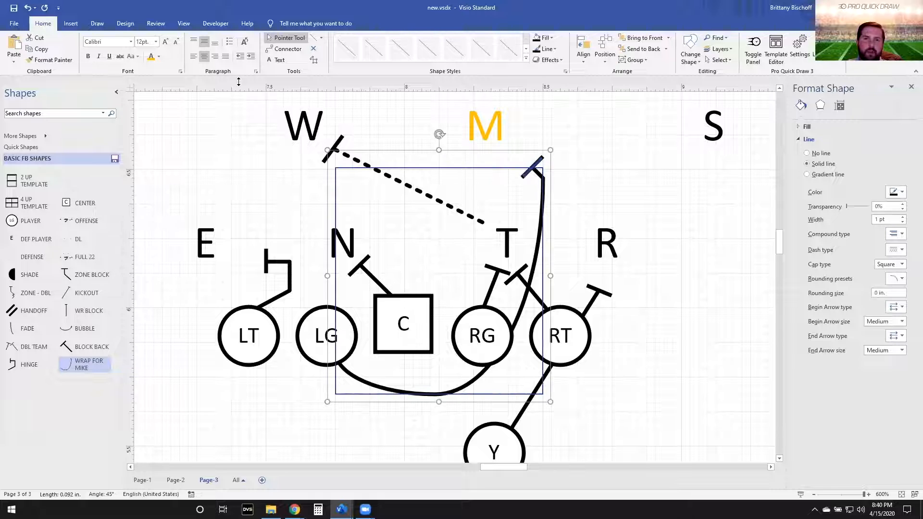
{"action": "left_click", "coordinate": [544, 49]}
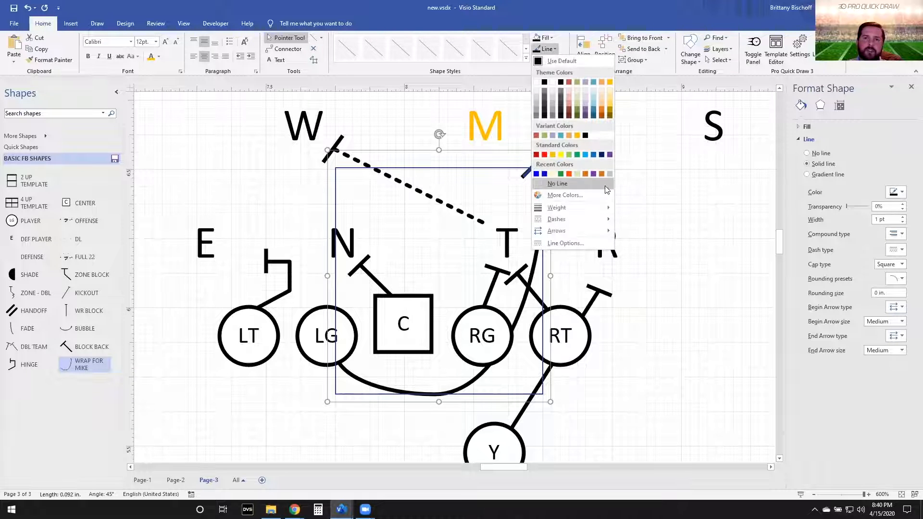
{"action": "left_click", "coordinate": [554, 155]}
{"action": "left_click", "coordinate": [558, 164]}
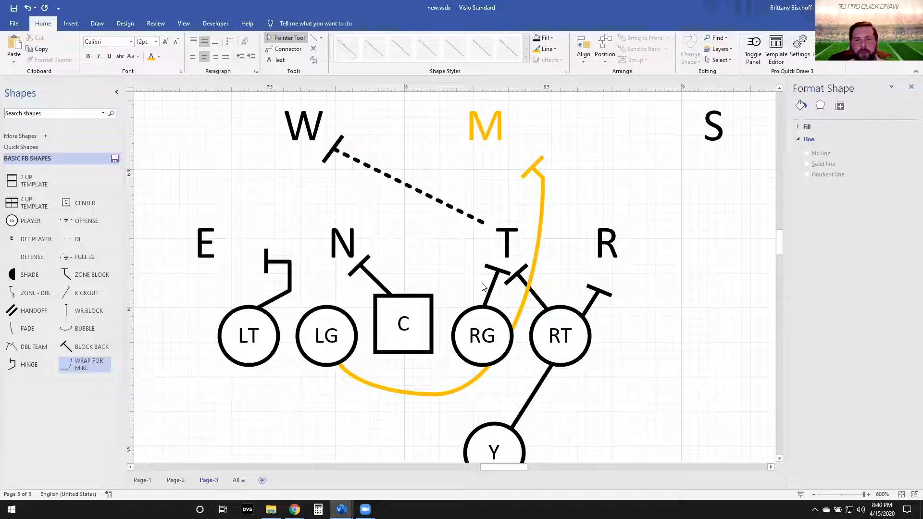
Step: Undo the orange colouring of the LG pull block and the M letter
{"action": "key", "text": "ctrl+z"}
{"action": "key", "text": "ctrl+z"}
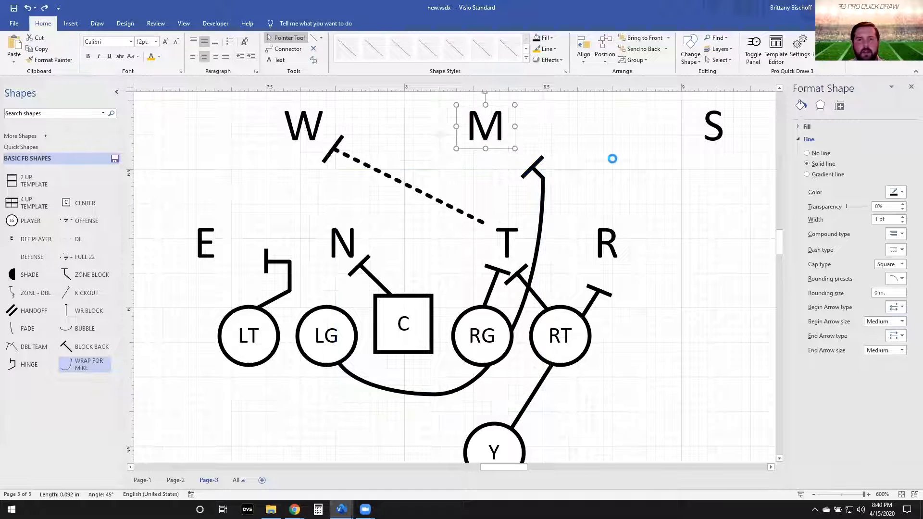
{"action": "left_click", "coordinate": [613, 171]}
Step: Draw A's run path straight up and angled toward Y, plus a QB line about 0.41 in. long crossing it
{"action": "scroll", "coordinate": [542, 310], "scroll_direction": "down", "scroll_amount": 4, "text": "ctrl"}
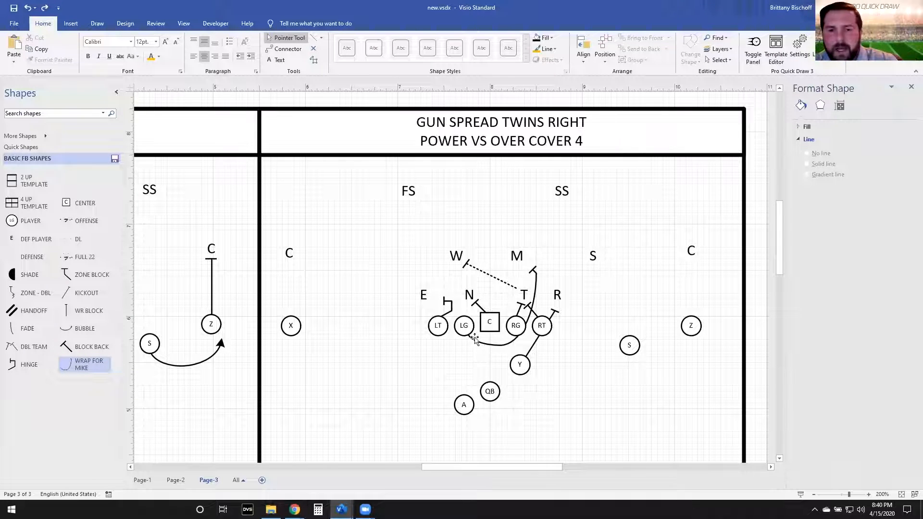
{"action": "scroll", "coordinate": [577, 340], "scroll_direction": "up", "scroll_amount": 2, "text": "ctrl"}
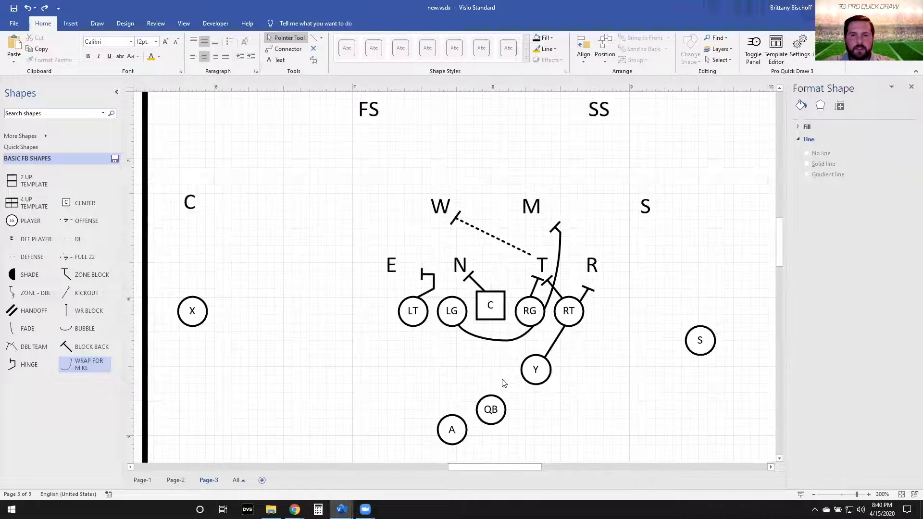
{"action": "scroll", "coordinate": [503, 383], "scroll_direction": "up", "scroll_amount": 2, "text": "ctrl"}
{"action": "scroll", "coordinate": [462, 373], "scroll_direction": "down", "scroll_amount": 2}
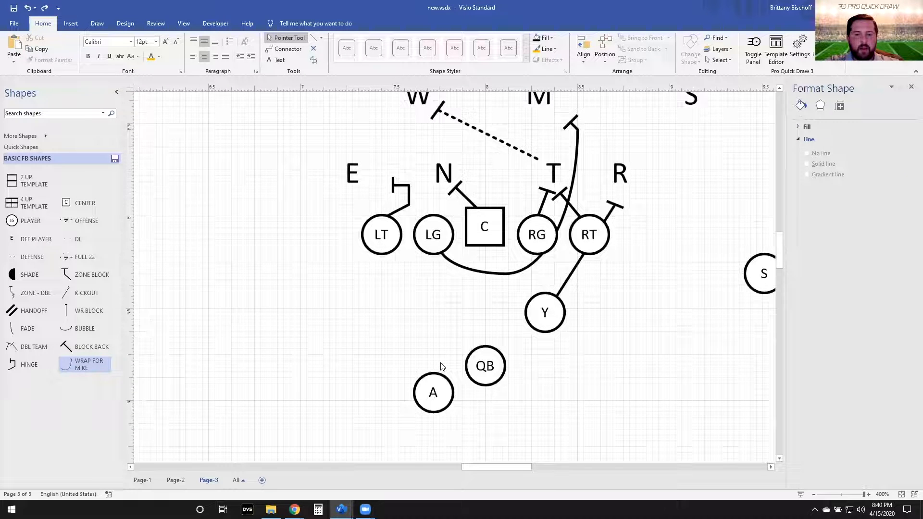
{"action": "key", "text": "ctrl+6"}
{"action": "mouse_move", "coordinate": [436, 374]}
{"action": "left_mouse_down"}
{"action": "mouse_move", "coordinate": [436, 331]}
{"action": "mouse_move", "coordinate": [535, 276]}
{"action": "left_mouse_up"}
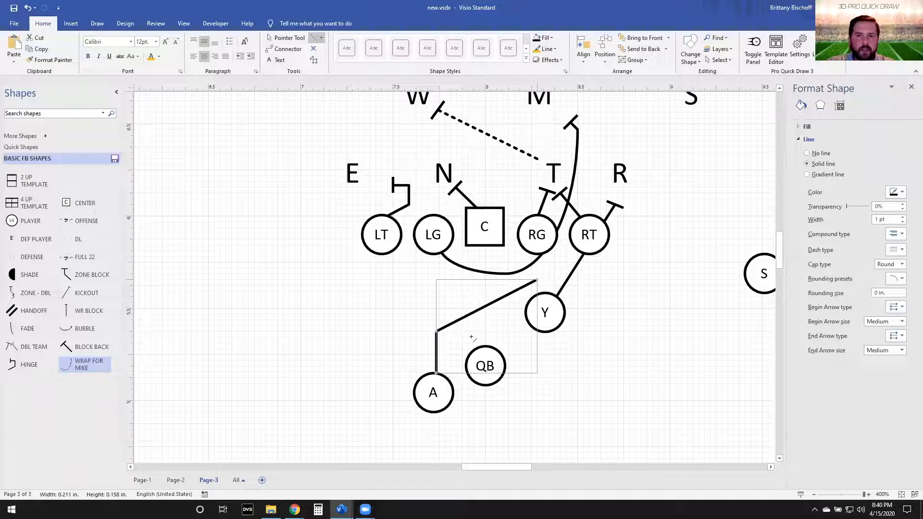
{"action": "left_click_drag", "start_coordinate": [474, 350], "coordinate": [399, 343]}
Step: Add solid arrowheads to the far ends of the A run path and the QB line
{"action": "key", "text": "ctrl+1"}
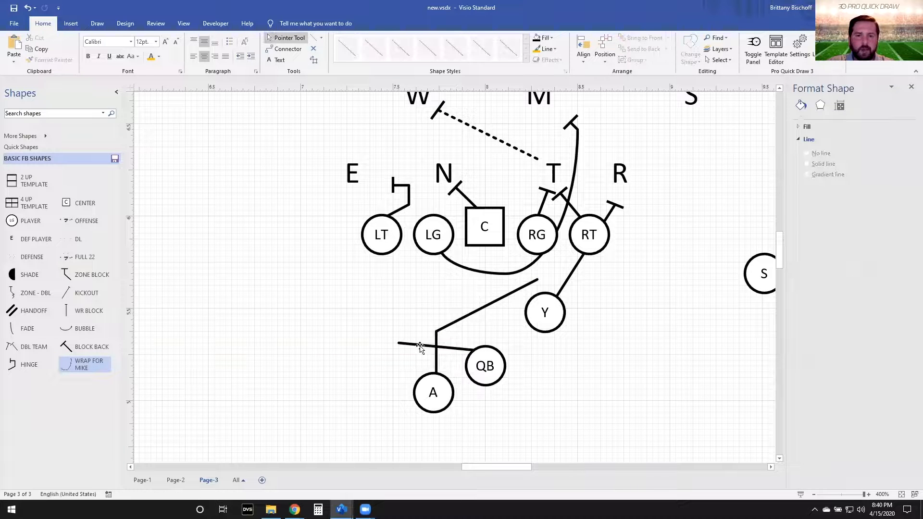
{"action": "left_click", "coordinate": [472, 313], "text": "shift"}
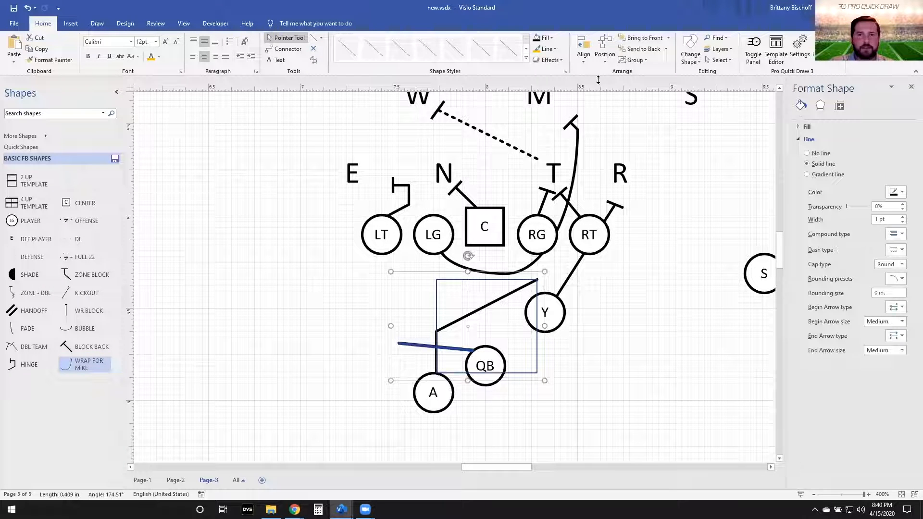
{"action": "left_click", "coordinate": [555, 51]}
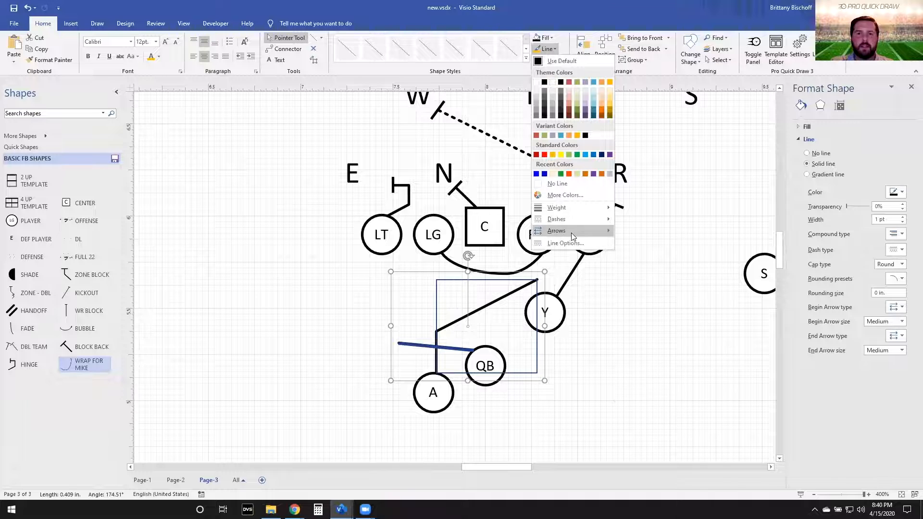
{"action": "mouse_move", "coordinate": [558, 231]}
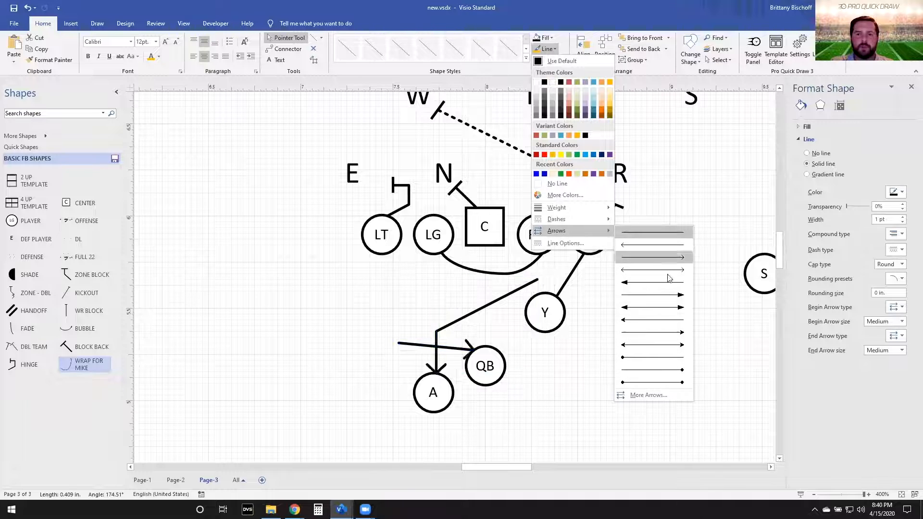
{"action": "left_click", "coordinate": [679, 333]}
{"action": "left_click", "coordinate": [647, 290]}
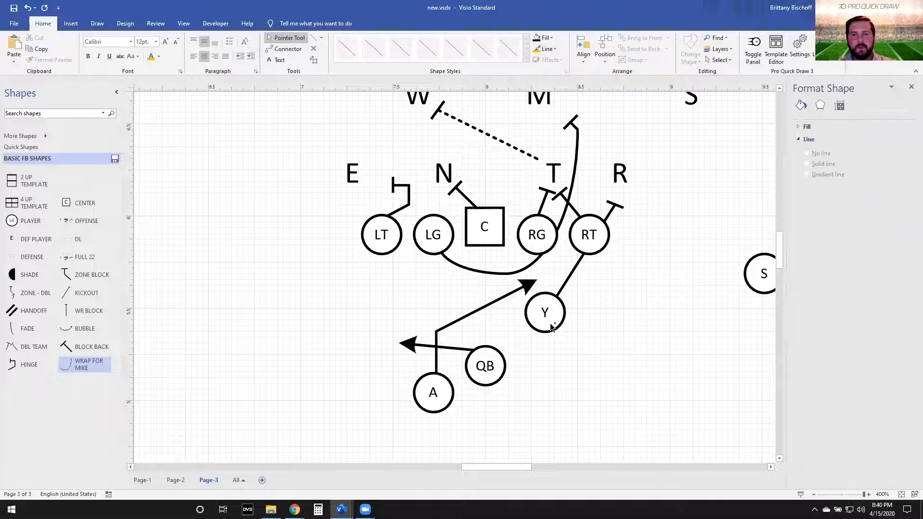
Step: Place the BUBBLE shape on the S receiver and a WR BLOCK from Z up to the cornerback
{"action": "scroll", "coordinate": [551, 327], "scroll_direction": "down", "scroll_amount": 2}
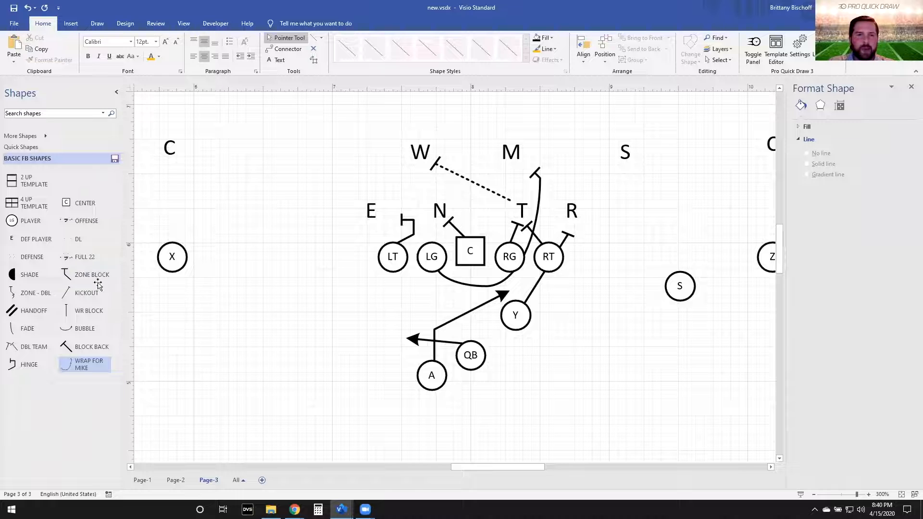
{"action": "scroll", "coordinate": [647, 338], "scroll_direction": "right", "scroll_amount": 3}
{"action": "left_click_drag", "start_coordinate": [75, 331], "coordinate": [589, 298]}
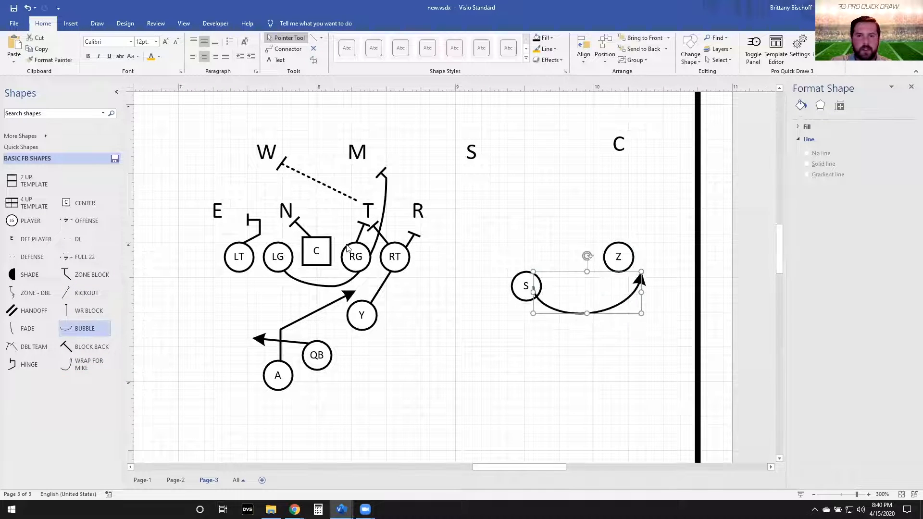
{"action": "left_click_drag", "start_coordinate": [77, 310], "coordinate": [622, 210]}
{"action": "scroll", "coordinate": [313, 315], "scroll_direction": "left", "scroll_amount": 5}
{"action": "left_click_drag", "start_coordinate": [17, 337], "coordinate": [277, 198]}
{"action": "key", "text": "ctrl+z"}
Step: Draw a route from X straight up and angled inward, about 0.84 in. wide and 0.62 in. high
{"action": "scroll", "coordinate": [317, 260], "scroll_direction": "left", "scroll_amount": 1}
{"action": "scroll", "coordinate": [336, 289], "scroll_direction": "up", "scroll_amount": 1}
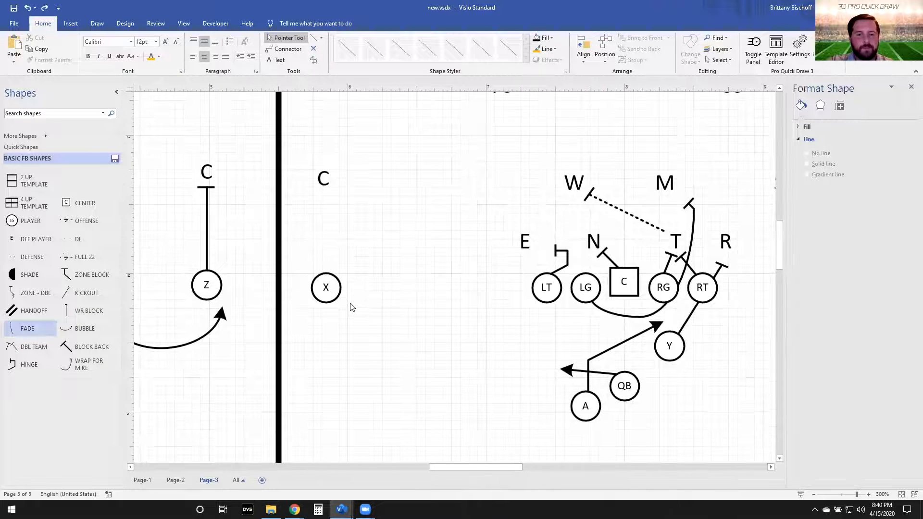
{"action": "key", "text": "ctrl+6"}
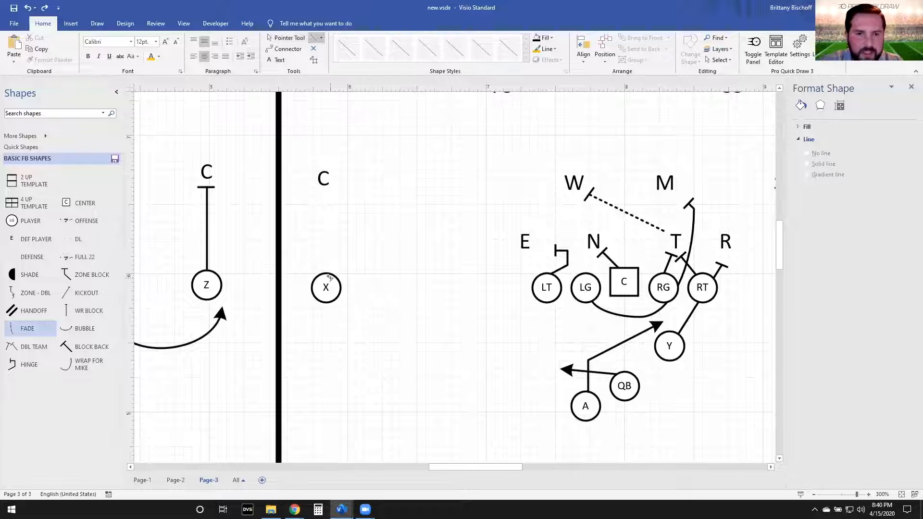
{"action": "mouse_move", "coordinate": [326, 274]}
{"action": "left_mouse_down"}
{"action": "mouse_move", "coordinate": [327, 230]}
{"action": "mouse_move", "coordinate": [443, 187]}
{"action": "left_mouse_up"}
{"action": "key", "text": "ctrl+1"}
{"action": "left_click", "coordinate": [490, 274]}
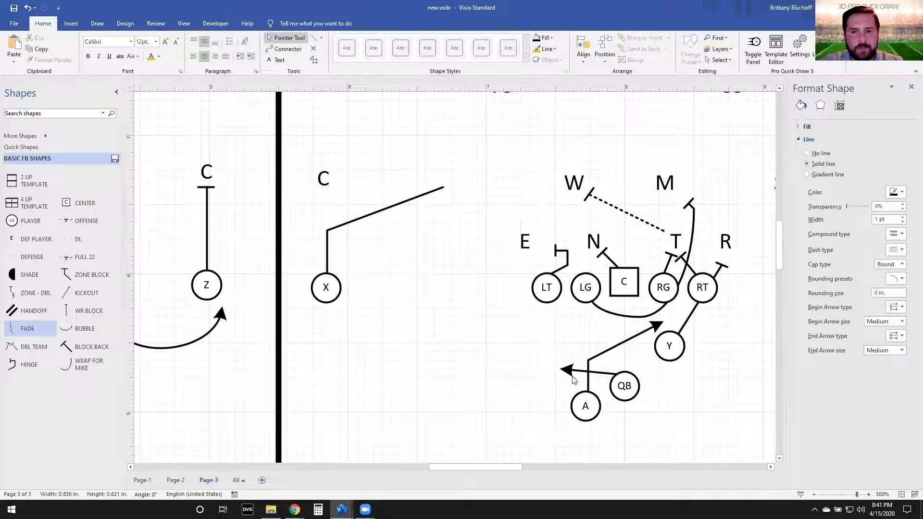
Step: Copy the formatting of the first play's bubble route onto X's angled route with Format Painter
{"action": "left_click", "coordinate": [200, 331]}
{"action": "scroll", "coordinate": [217, 318], "scroll_direction": "left", "scroll_amount": 3}
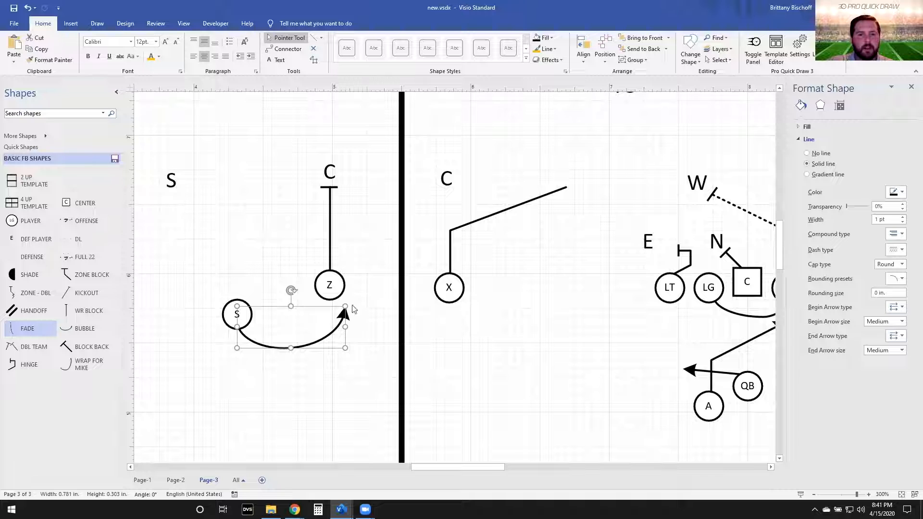
{"action": "left_click", "coordinate": [70, 59]}
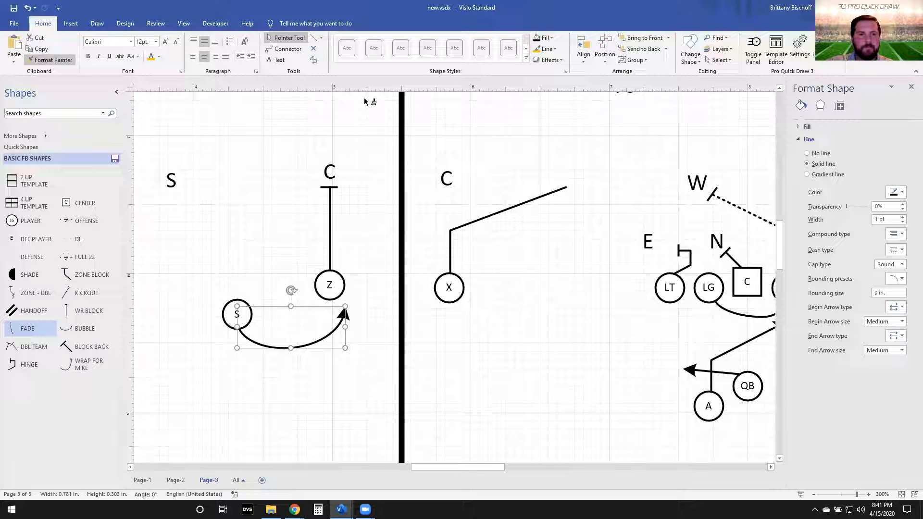
{"action": "left_click", "coordinate": [562, 190]}
{"action": "left_click", "coordinate": [484, 291]}
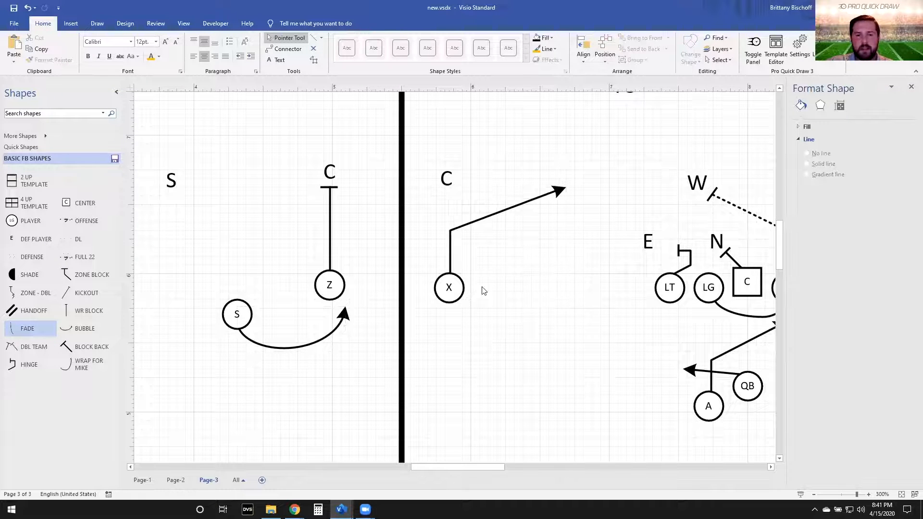
Step: Add X's arrowed route to the BASIC FB SHAPES stencil as SLANT
{"action": "scroll", "coordinate": [393, 283], "scroll_direction": "right", "scroll_amount": 3}
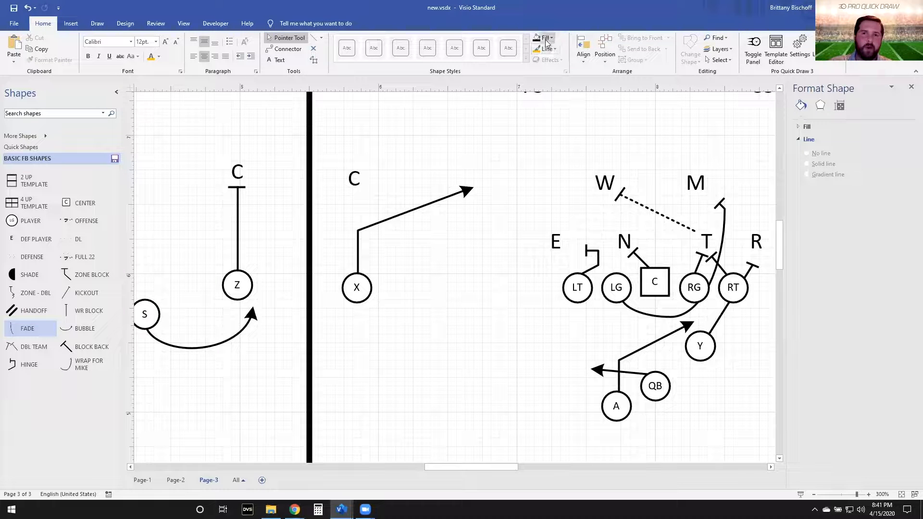
{"action": "left_click", "coordinate": [447, 198]}
{"action": "left_click_drag", "start_coordinate": [452, 199], "coordinate": [32, 385]}
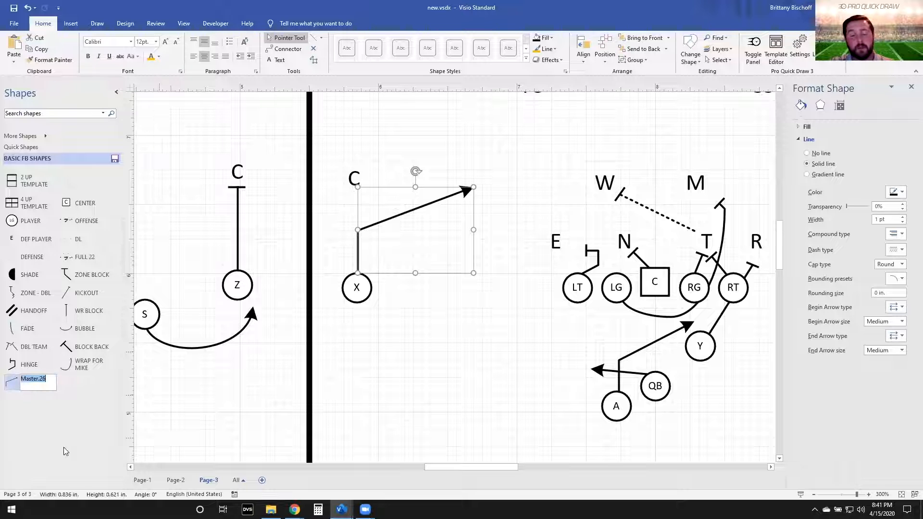
{"action": "type", "text": "SLANT"}
{"action": "key", "text": "Return"}
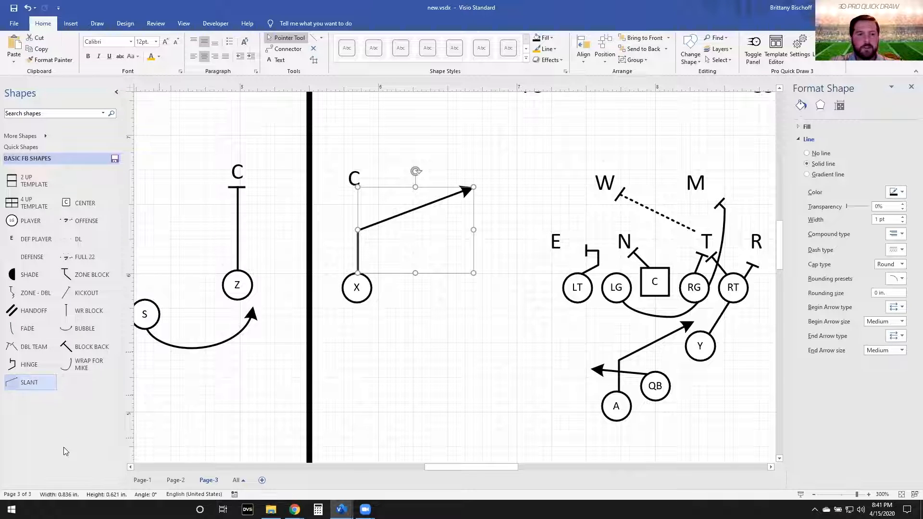
{"action": "left_click", "coordinate": [444, 319]}
Step: Add the dashed block line toward W together with its crossbar to the BASIC FB SHAPES stencil as BACKSIDE
{"action": "scroll", "coordinate": [445, 319], "scroll_direction": "down", "scroll_amount": 3}
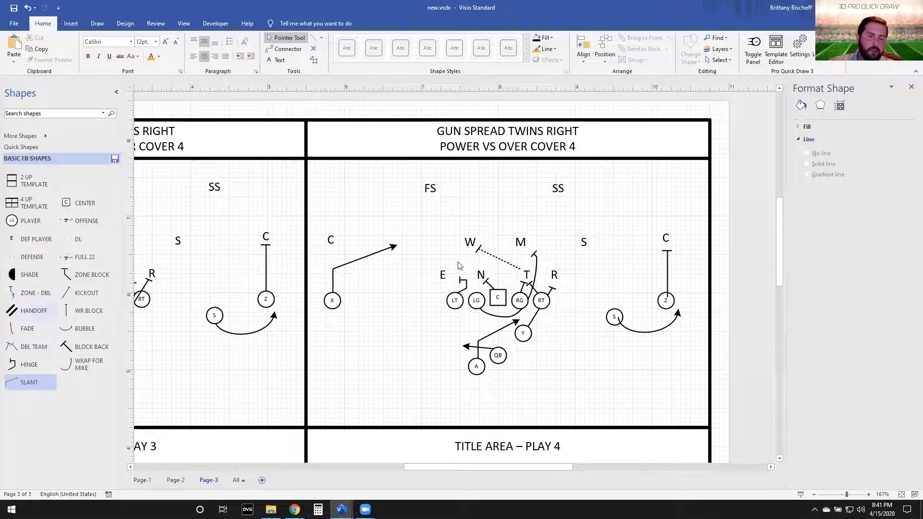
{"action": "left_click", "coordinate": [514, 263]}
{"action": "scroll", "coordinate": [481, 255], "scroll_direction": "up", "scroll_amount": 5}
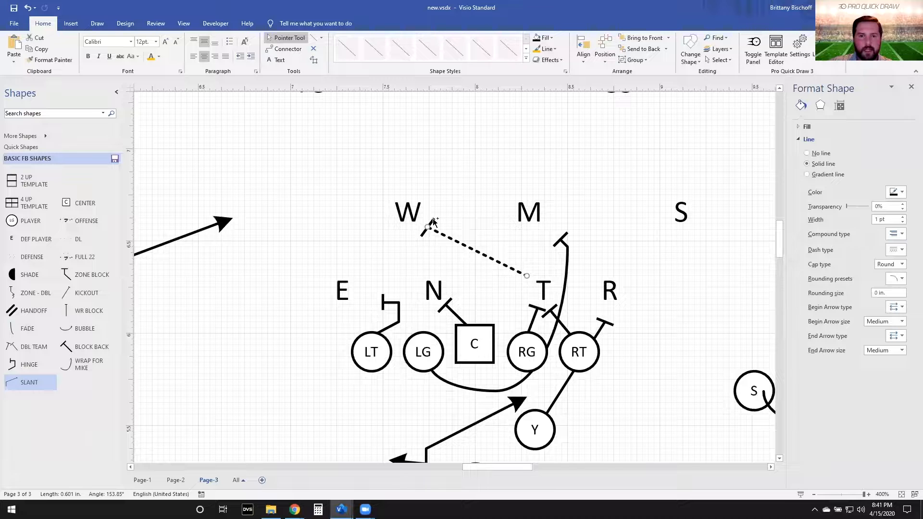
{"action": "left_click", "coordinate": [433, 220], "text": "ctrl"}
{"action": "left_click_drag", "start_coordinate": [407, 253], "coordinate": [85, 384]}
{"action": "double_click", "coordinate": [84, 383]}
{"action": "type", "text": "BACKSIDE"}
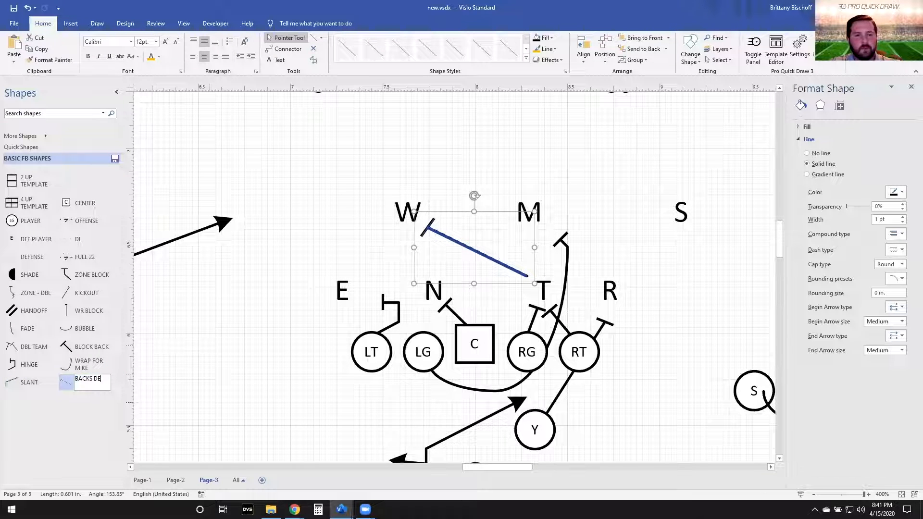
{"action": "key", "text": "Return"}
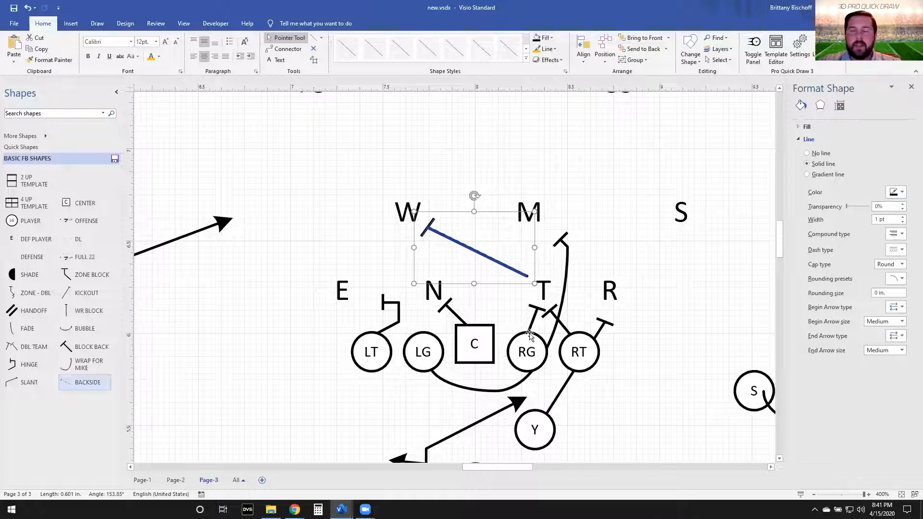
{"action": "left_click", "coordinate": [360, 268]}
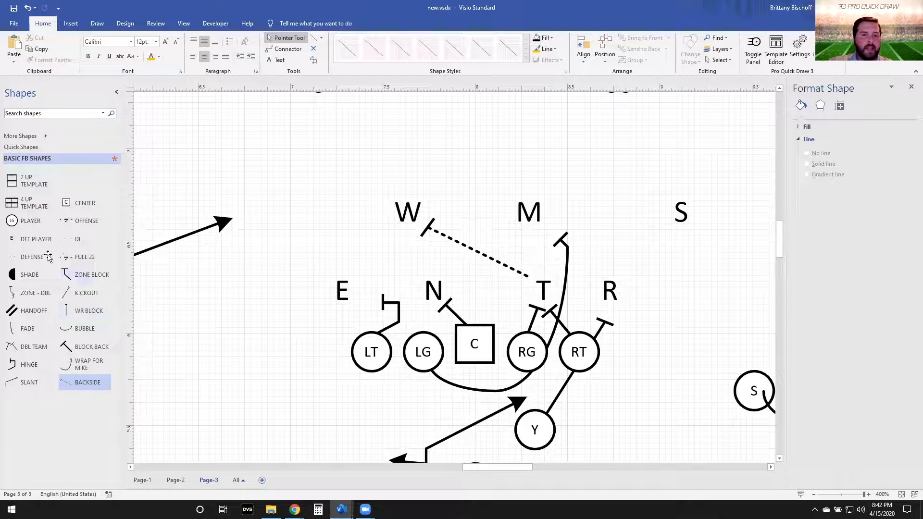
Step: Create a new stencil in US units and save it in the My Shapes folder as PASS CONCEPTS
{"action": "left_click", "coordinate": [30, 138]}
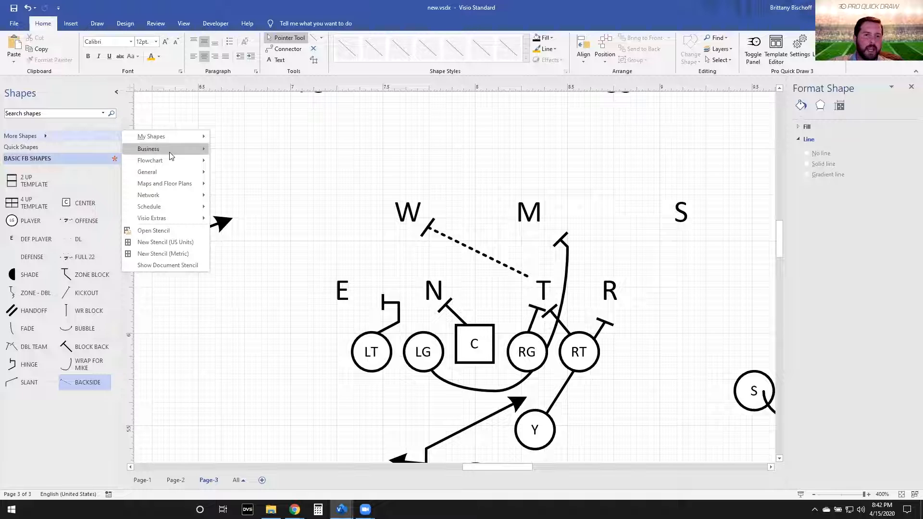
{"action": "left_click", "coordinate": [165, 241]}
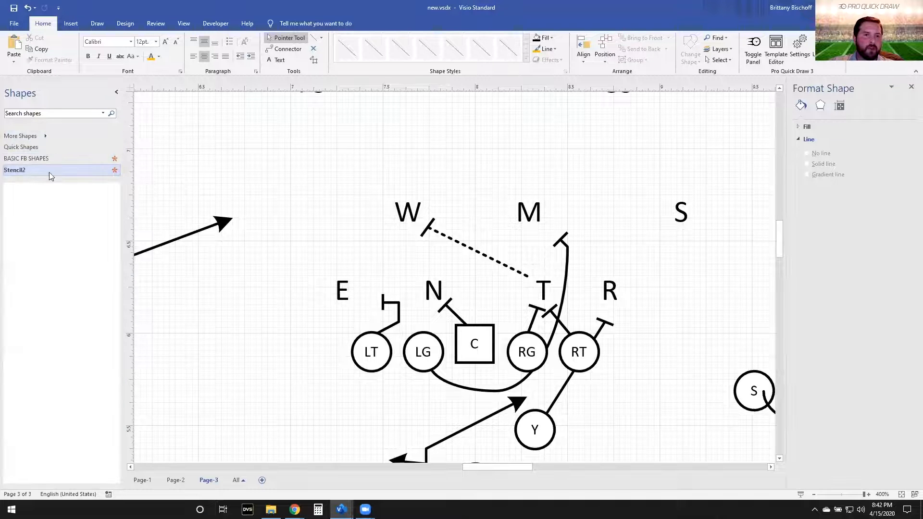
{"action": "right_click", "coordinate": [53, 171]}
{"action": "left_click", "coordinate": [92, 200]}
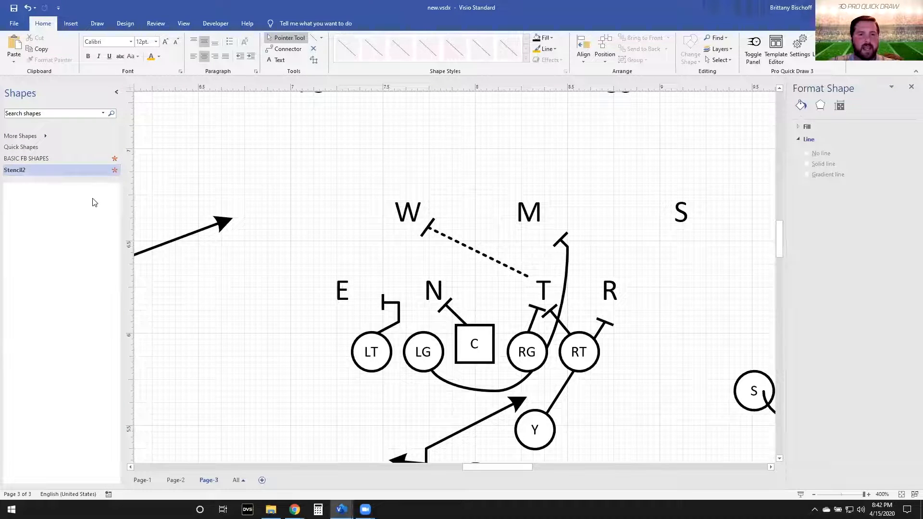
{"action": "type", "text": "PASS CONCEPTS"}
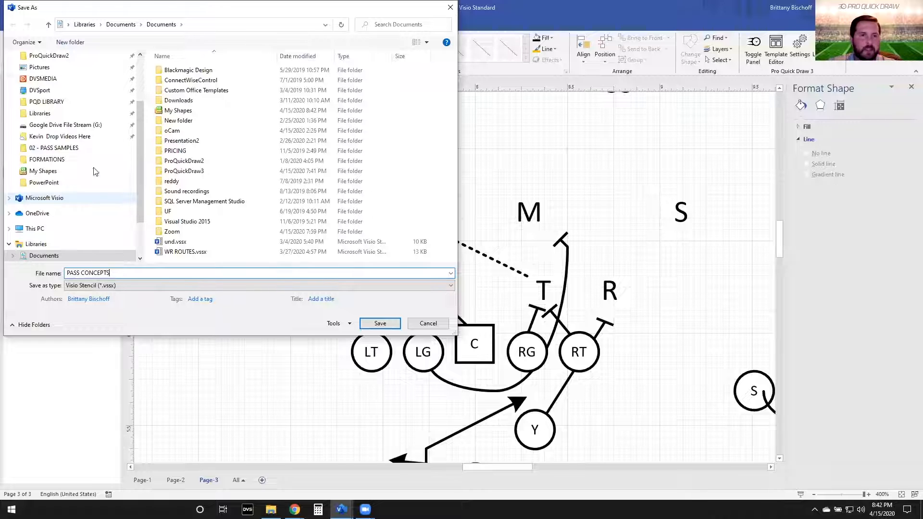
{"action": "double_click", "coordinate": [225, 111]}
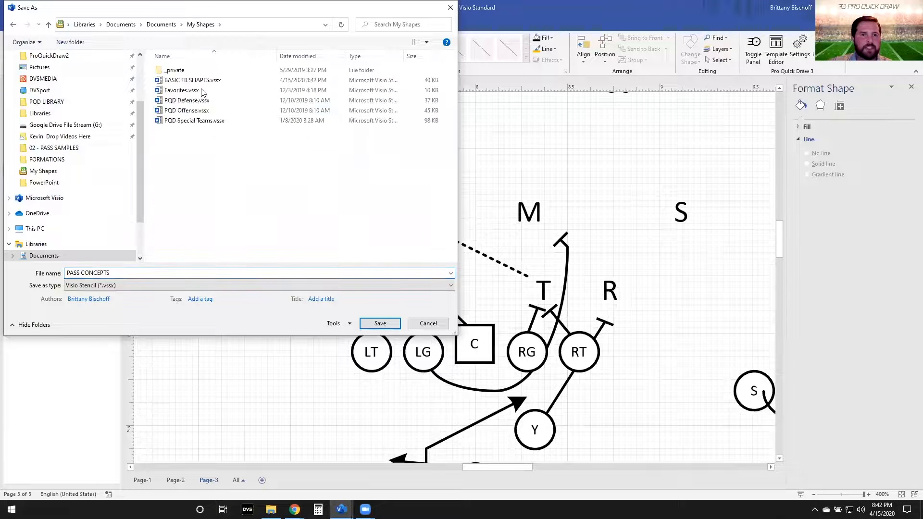
{"action": "left_click", "coordinate": [364, 323]}
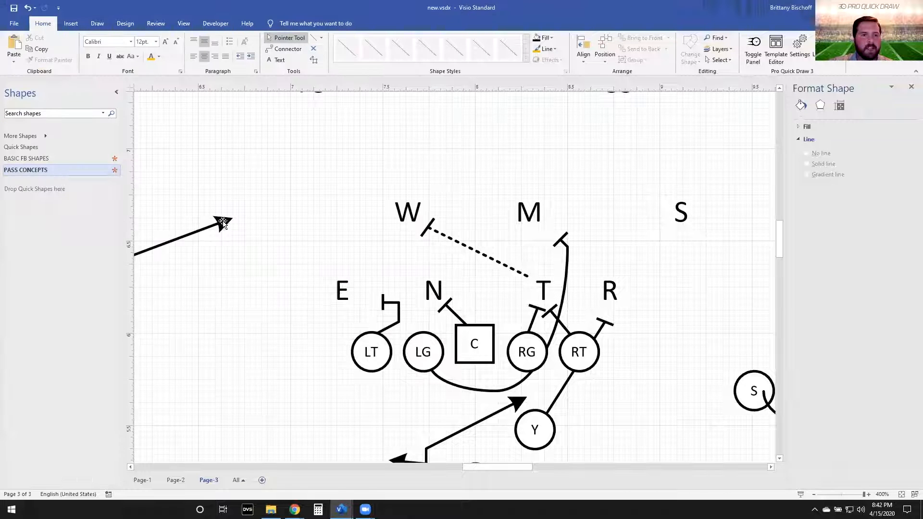
Step: Add X's arrowed slant route to the PASS CONCEPTS stencil as SLANTS
{"action": "scroll", "coordinate": [268, 295], "scroll_direction": "left", "scroll_amount": 3}
{"action": "left_click", "coordinate": [389, 232]}
{"action": "left_click_drag", "start_coordinate": [390, 233], "coordinate": [47, 230]}
{"action": "left_click", "coordinate": [34, 215]}
{"action": "type", "text": "SLANTS"}
{"action": "key", "text": "Return"}
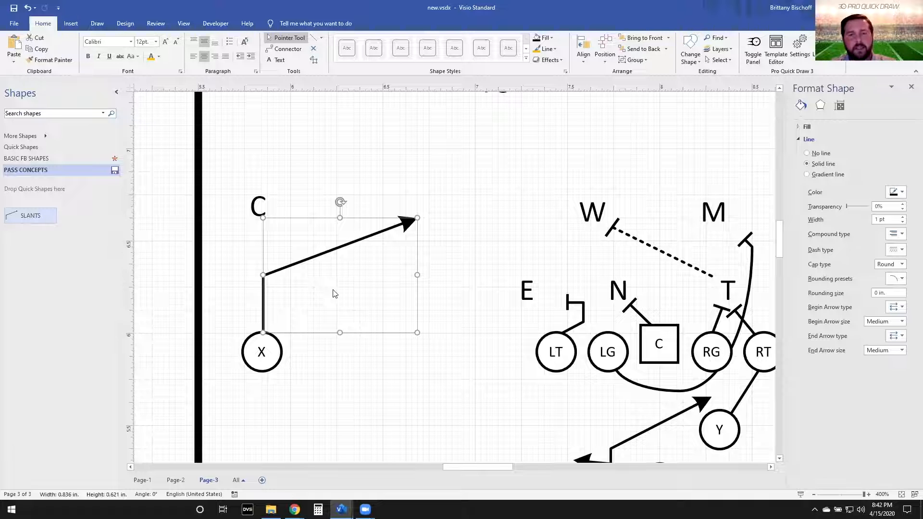
Step: Deselect X's route and reopen the BASIC FB SHAPES stencil
{"action": "scroll", "coordinate": [508, 261], "scroll_direction": "down", "scroll_amount": 3}
{"action": "scroll", "coordinate": [443, 324], "scroll_direction": "right", "scroll_amount": 2}
{"action": "left_click", "coordinate": [434, 332]}
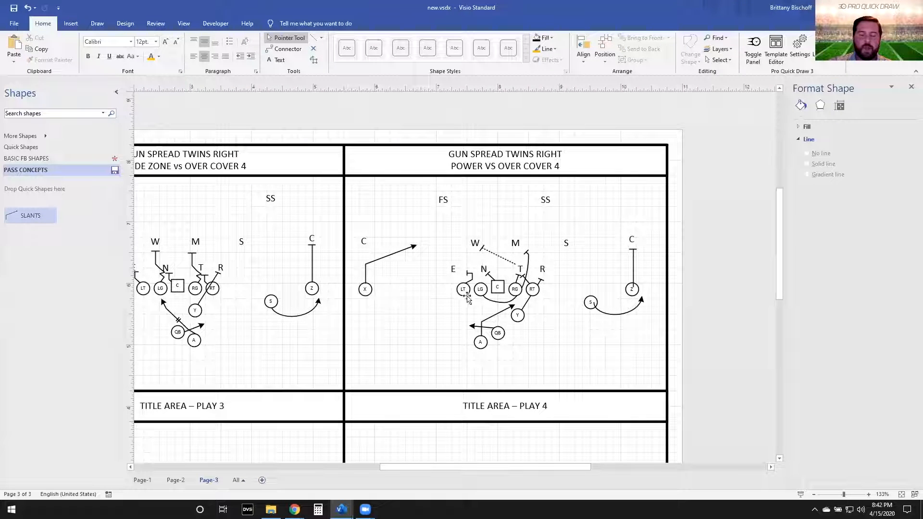
{"action": "left_click", "coordinate": [21, 159]}
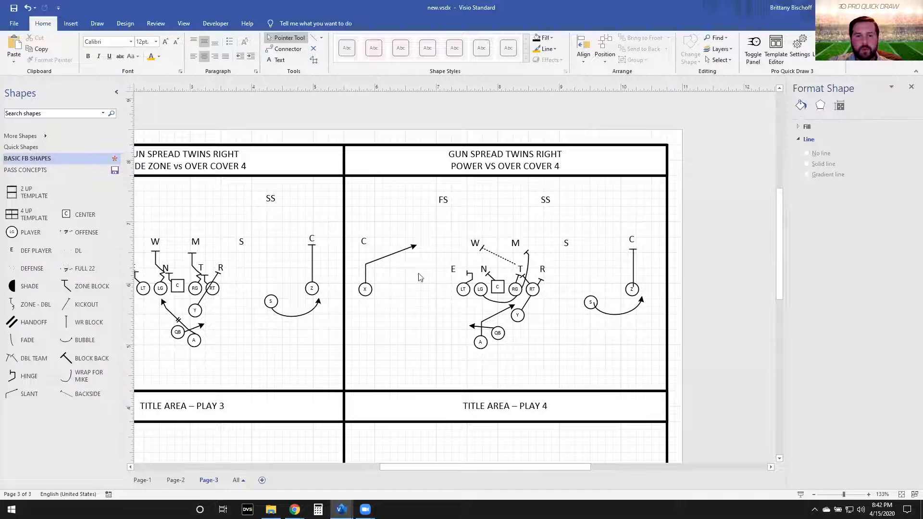
Step: Replace the Play 3 title with "NICKEL NCAA BLITZ" on one line and "3 FIELD" on the line below
{"action": "scroll", "coordinate": [304, 301], "scroll_direction": "left", "scroll_amount": 3}
{"action": "scroll", "coordinate": [397, 340], "scroll_direction": "down", "scroll_amount": 1}
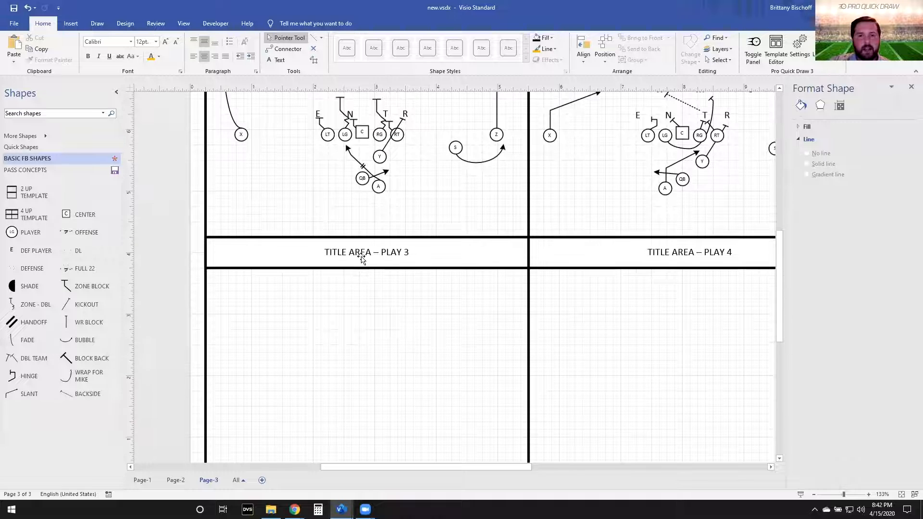
{"action": "left_click", "coordinate": [365, 256]}
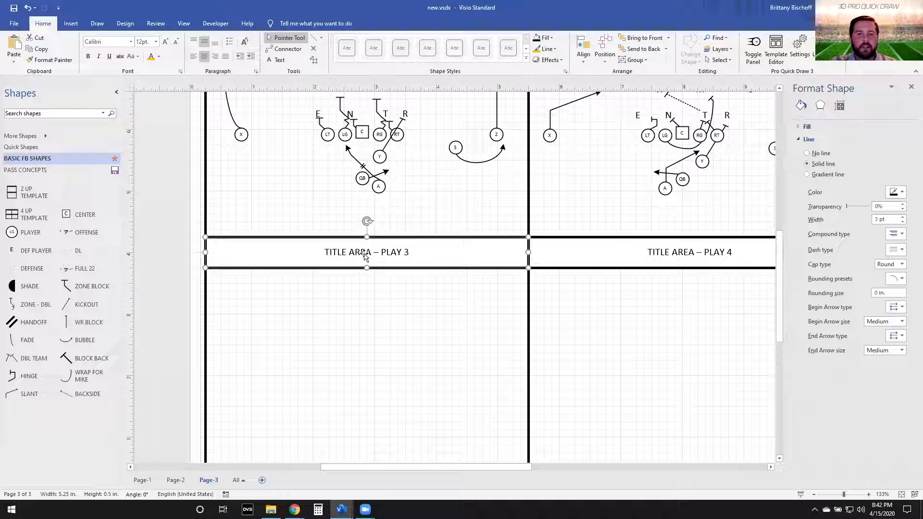
{"action": "type", "text": "NICKEL "}
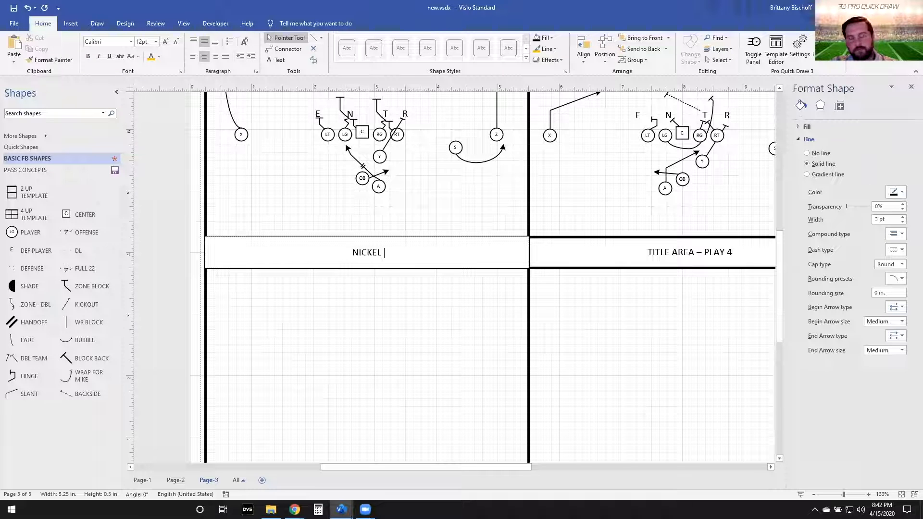
{"action": "type", "text": "NCAA BLITZ"}
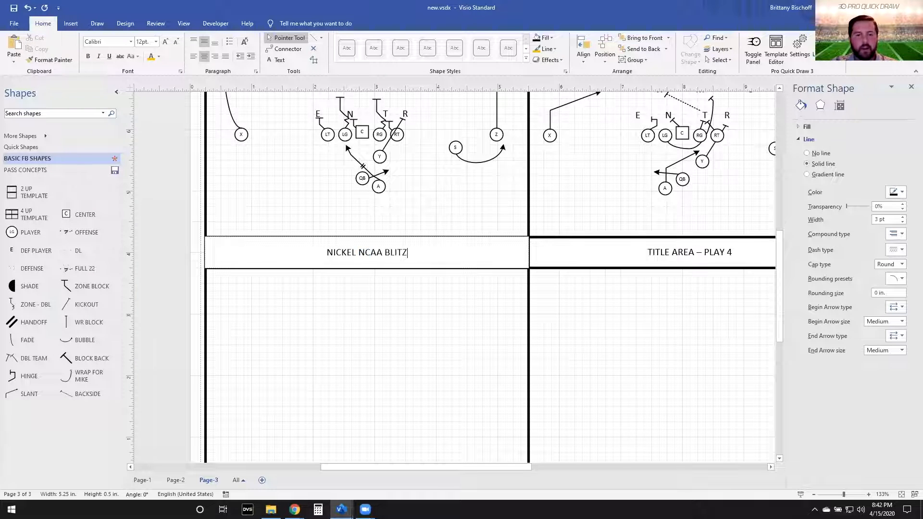
{"action": "key", "text": "Return"}
{"action": "type", "text": "3 FIELD"}
{"action": "left_click", "coordinate": [344, 346]}
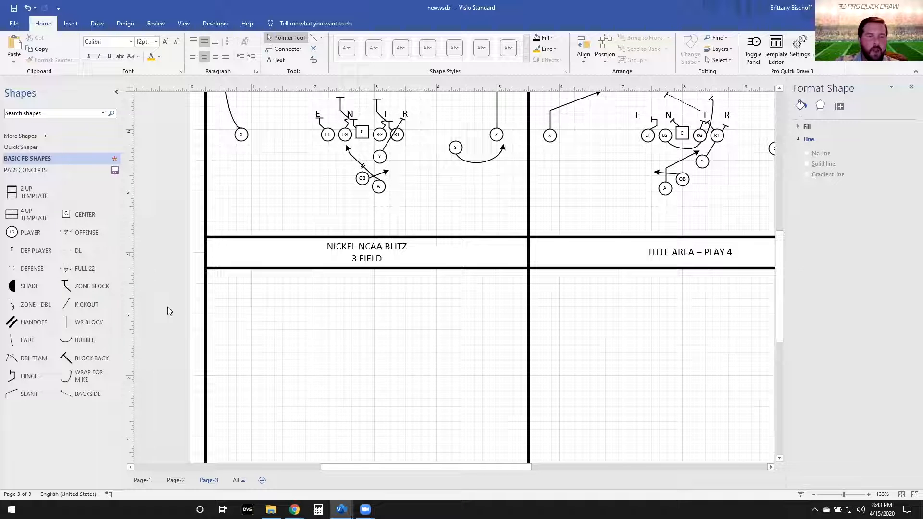
Step: Place the FULL 22 shape in the Play 3 area, centered below its title
{"action": "left_click_drag", "start_coordinate": [72, 268], "coordinate": [362, 387]}
{"action": "scroll", "coordinate": [428, 388], "scroll_direction": "down", "scroll_amount": 3}
{"action": "scroll", "coordinate": [429, 388], "scroll_direction": "up", "scroll_amount": 2}
{"action": "scroll", "coordinate": [429, 388], "scroll_direction": "down", "scroll_amount": 2}
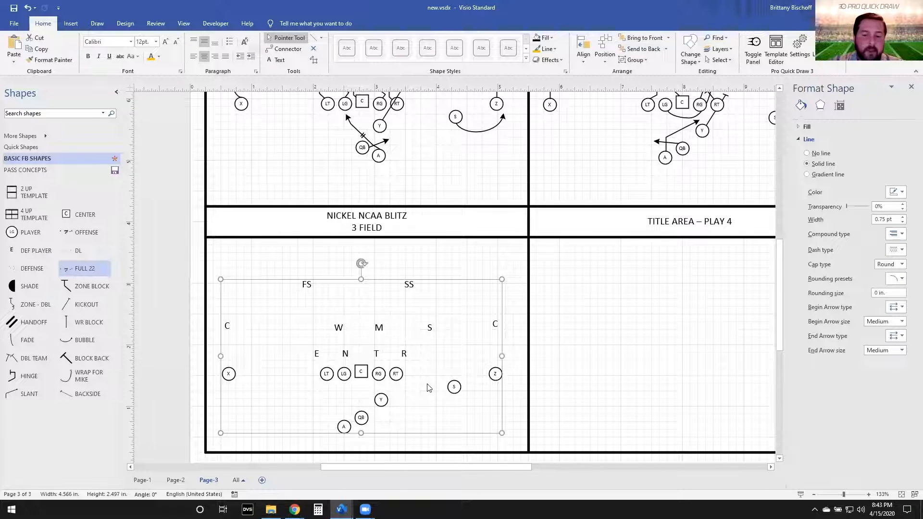
Step: Flip the Play 3 formation vertically and horizontally so the defense sits below the offense
{"action": "key", "text": "ctrl+j"}
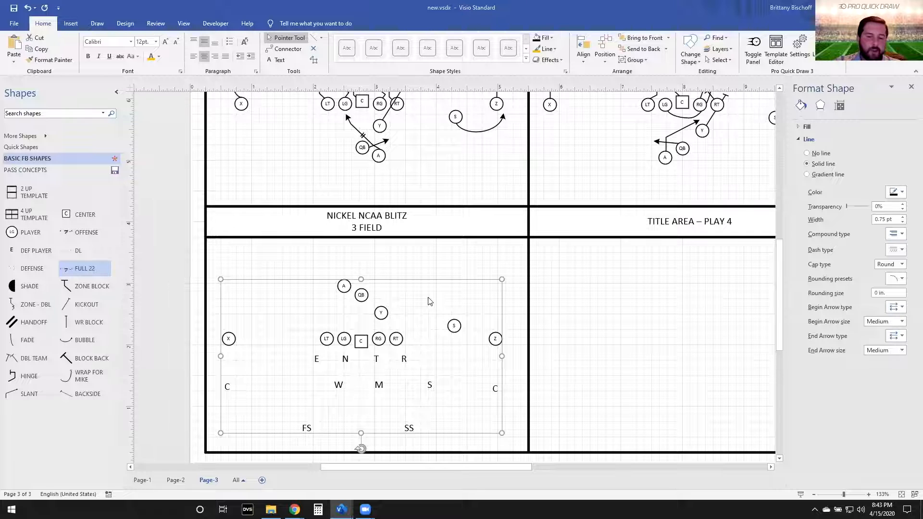
{"action": "left_click", "coordinate": [364, 294]}
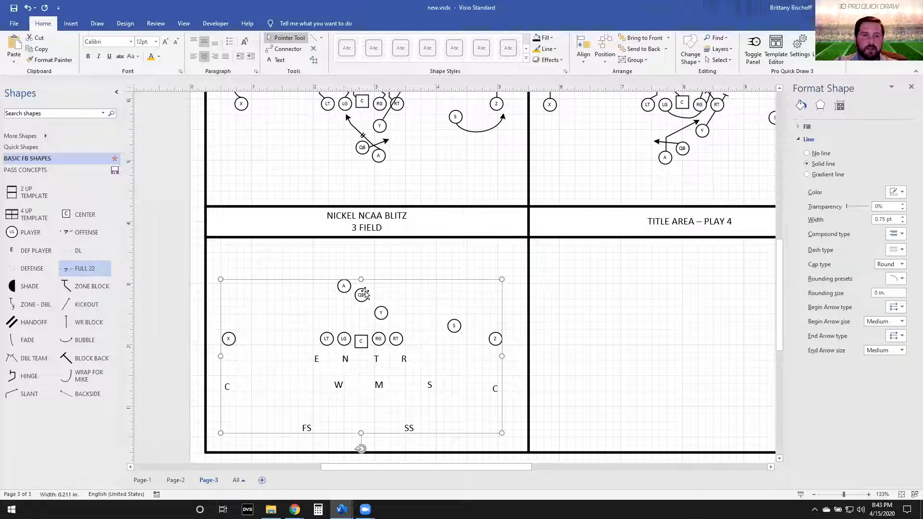
{"action": "key", "text": "ctrl+h"}
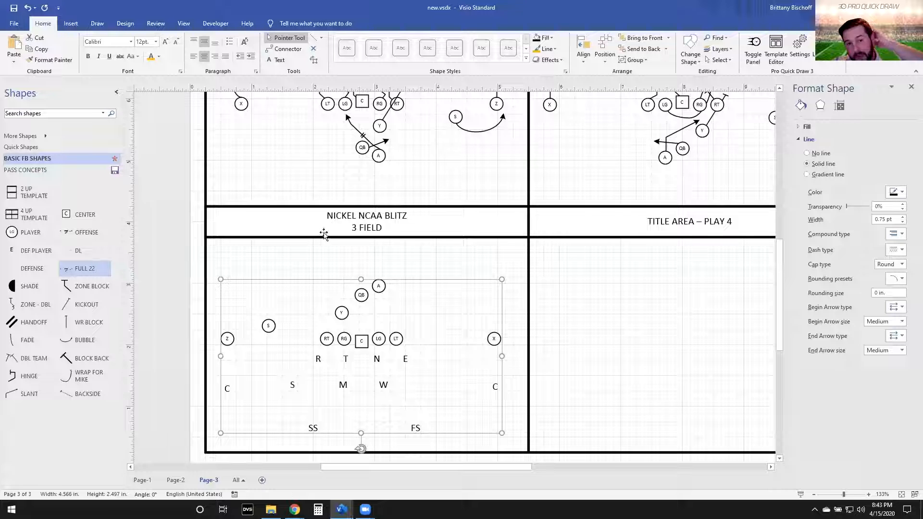
Step: Ungroup the flipped Play 3 formation so its players can be edited individually
{"action": "left_click", "coordinate": [287, 359]}
{"action": "left_click", "coordinate": [341, 338]}
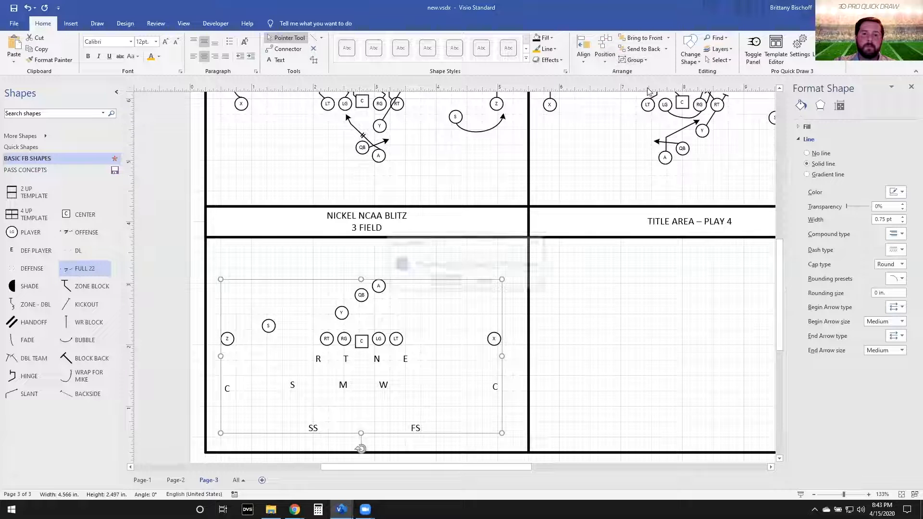
{"action": "left_click", "coordinate": [441, 281]}
{"action": "left_click", "coordinate": [330, 397]}
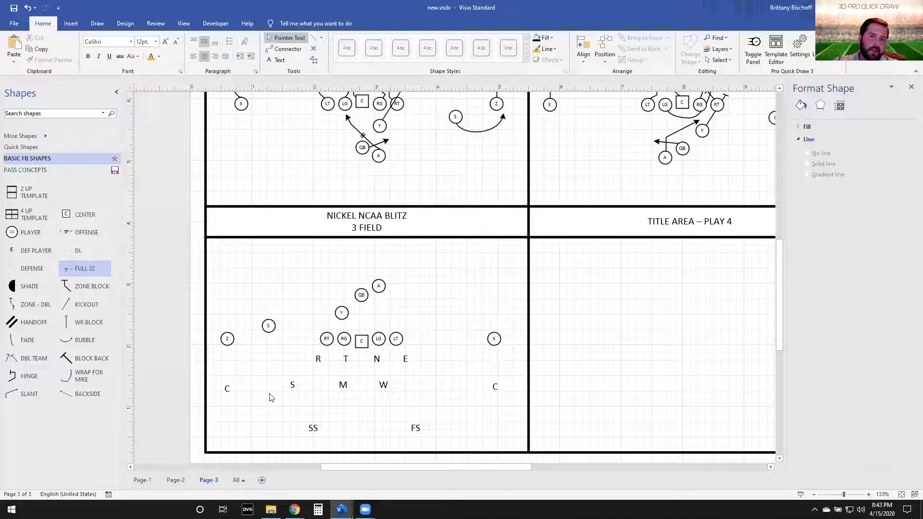
Step: Relabel the defensive S player in the Play 3 area as $
{"action": "scroll", "coordinate": [296, 389], "scroll_direction": "up", "scroll_amount": 5}
{"action": "left_click", "coordinate": [289, 387]}
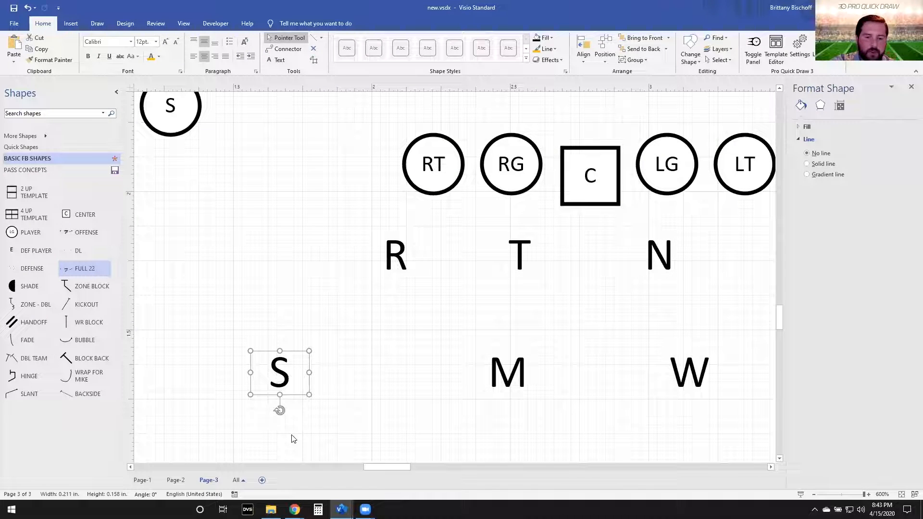
{"action": "type", "text": "$"}
{"action": "key", "text": "Escape"}
Step: Add the $ defender to the BASIC FB SHAPES stencil as NICKEL
{"action": "left_click_drag", "start_coordinate": [123, 392], "coordinate": [17, 412]}
{"action": "type", "text": "NICKEL"}
{"action": "key", "text": "Return"}
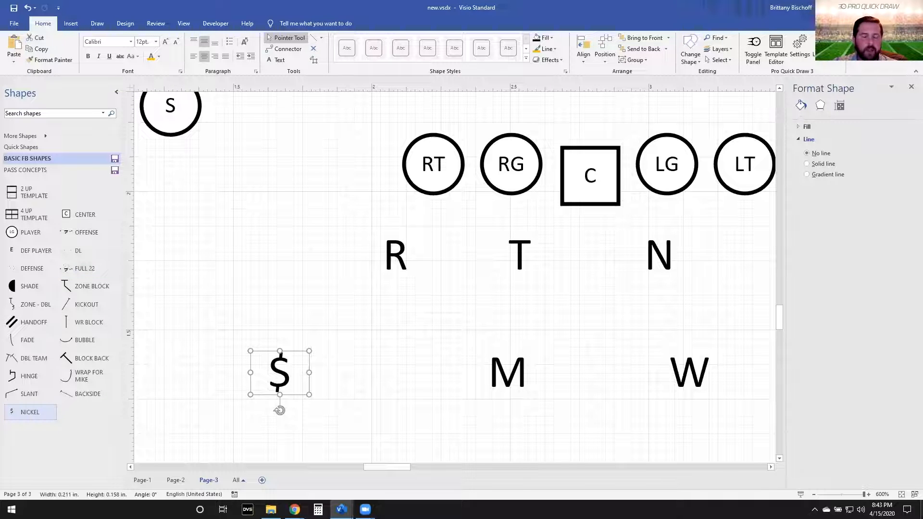
{"action": "left_click", "coordinate": [342, 324]}
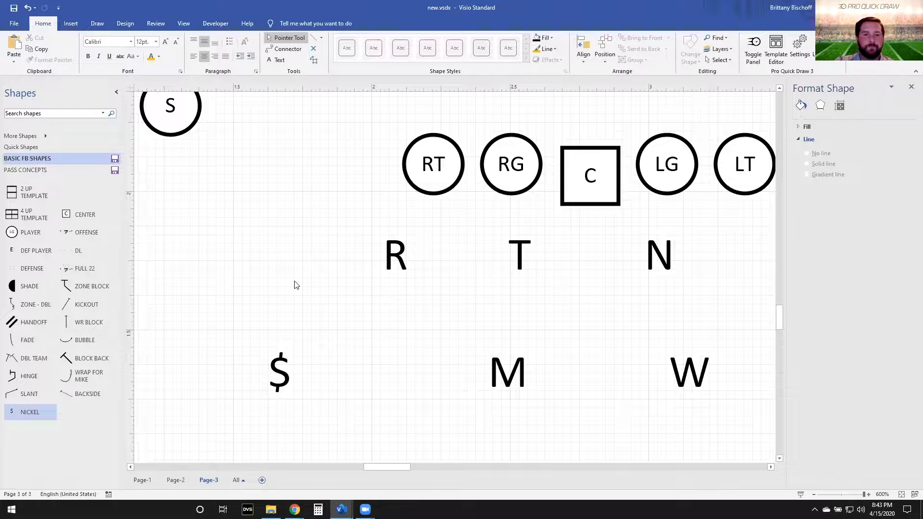
Step: Draw a bent line from just above R across RG into the backfield, about 0.52 in. wide and 0.48 in. high
{"action": "scroll", "coordinate": [295, 285], "scroll_direction": "down", "scroll_amount": 4}
{"action": "scroll", "coordinate": [311, 306], "scroll_direction": "left", "scroll_amount": 1}
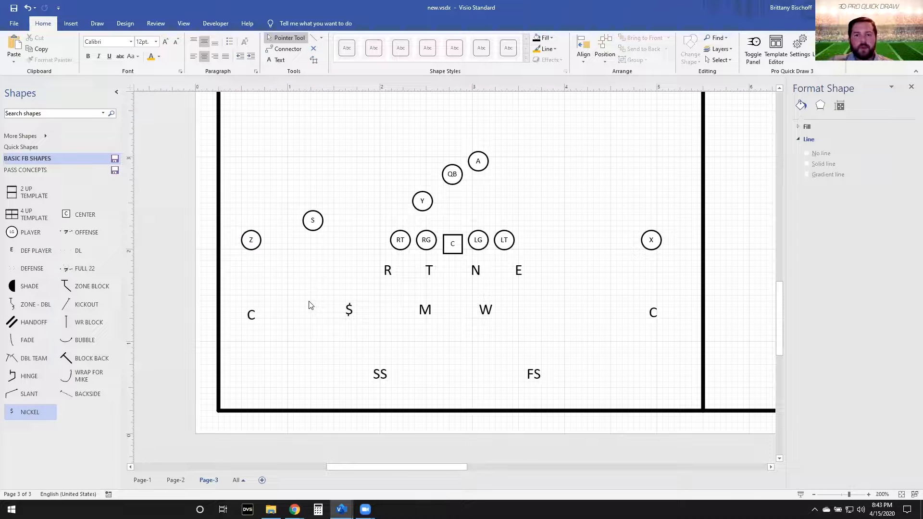
{"action": "scroll", "coordinate": [348, 306], "scroll_direction": "up", "scroll_amount": 3}
{"action": "scroll", "coordinate": [388, 307], "scroll_direction": "left", "scroll_amount": 2}
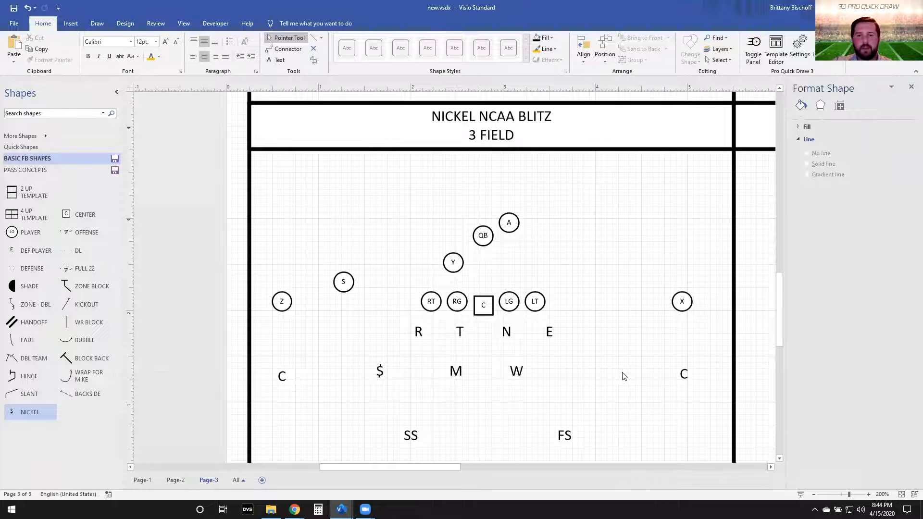
{"action": "scroll", "coordinate": [499, 330], "scroll_direction": "down", "scroll_amount": 2}
{"action": "scroll", "coordinate": [501, 331], "scroll_direction": "right", "scroll_amount": 2}
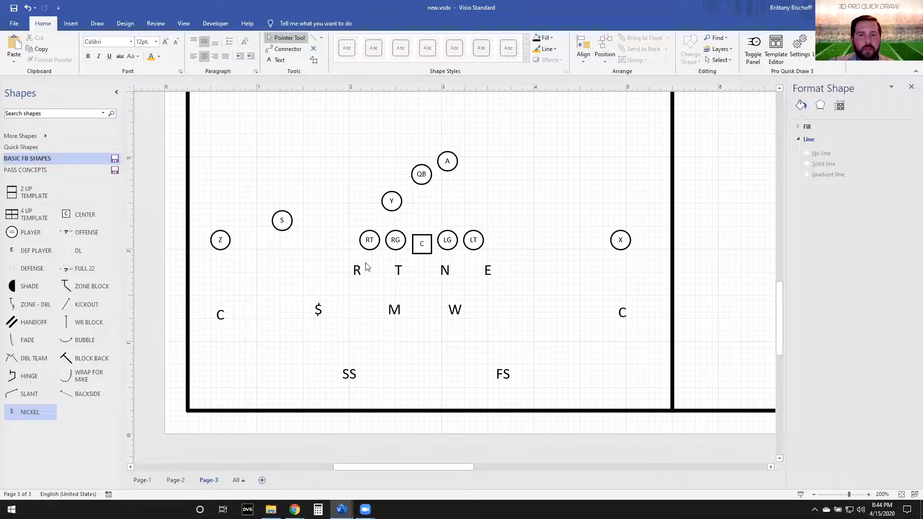
{"action": "scroll", "coordinate": [366, 267], "scroll_direction": "up", "scroll_amount": 5}
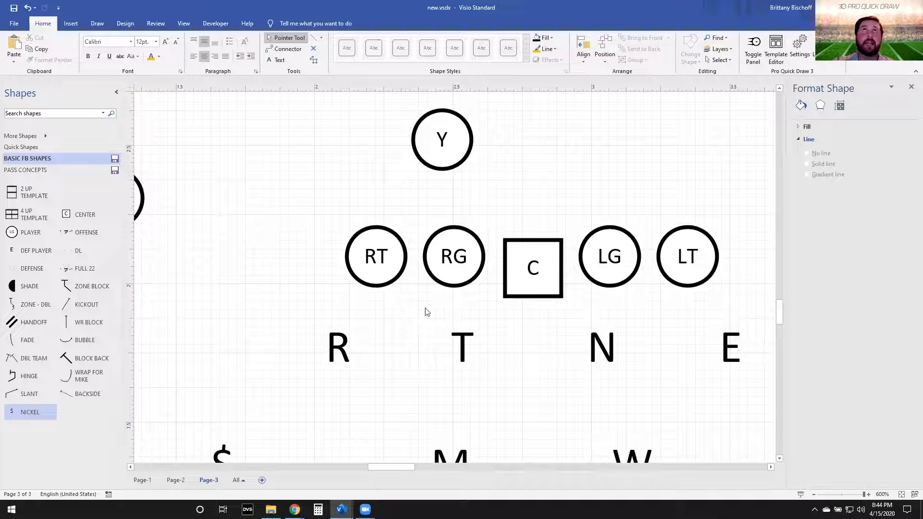
{"action": "key", "text": "ctrl+6"}
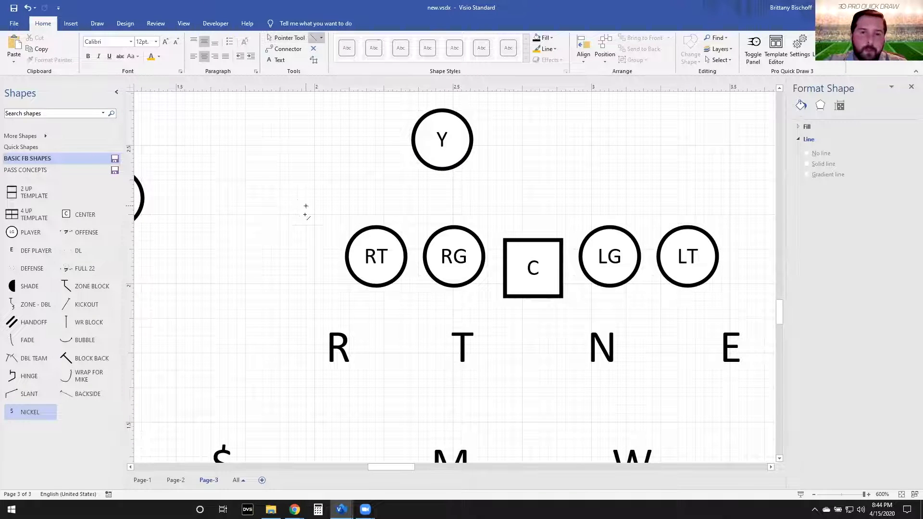
{"action": "mouse_move", "coordinate": [336, 317]}
{"action": "left_mouse_down"}
{"action": "mouse_move", "coordinate": [394, 301]}
{"action": "mouse_move", "coordinate": [479, 184]}
{"action": "left_mouse_up"}
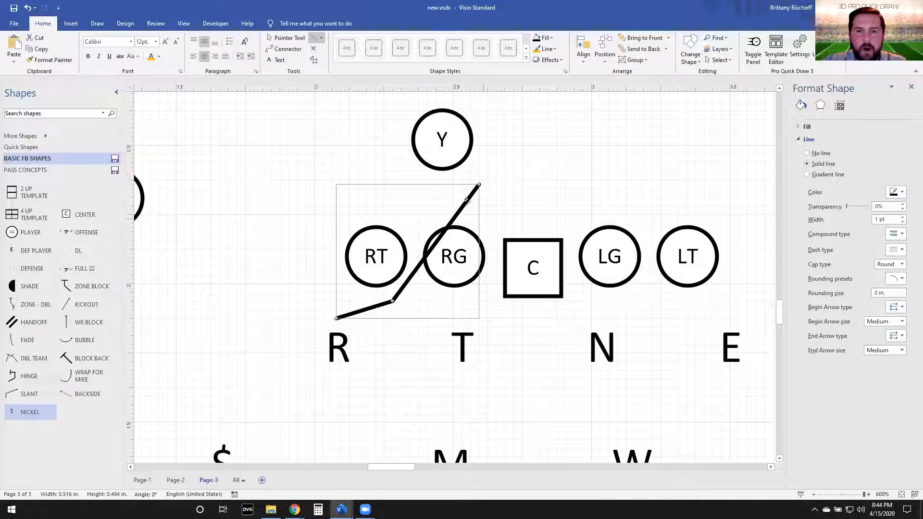
Step: Add a solid arrowhead to the backfield end of R's bent line
{"action": "left_click", "coordinate": [551, 50]}
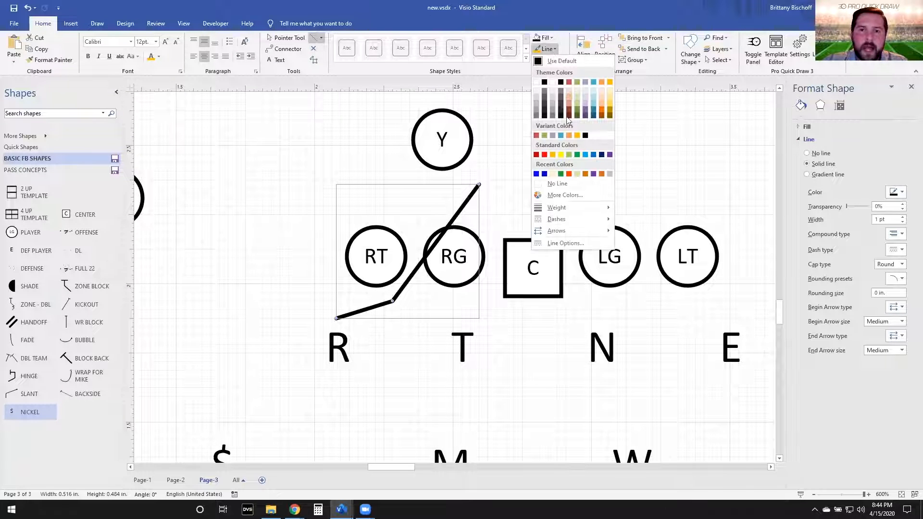
{"action": "mouse_move", "coordinate": [564, 229]}
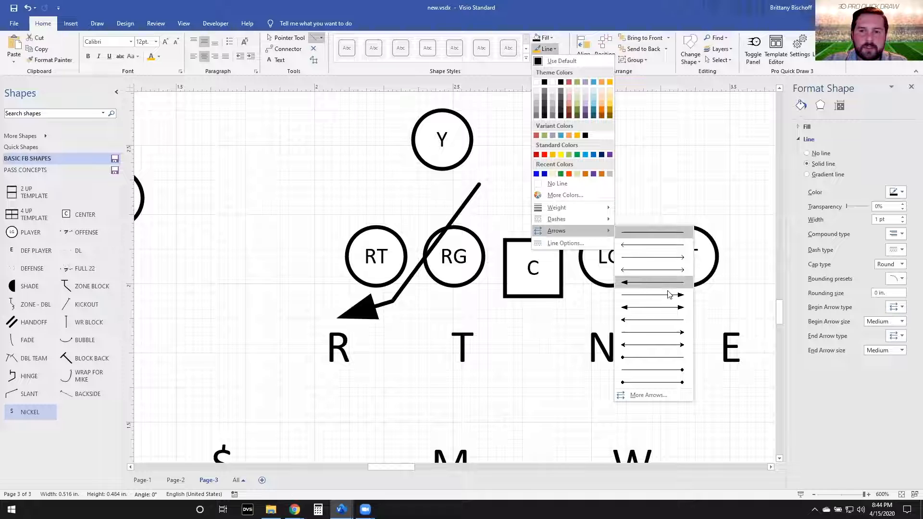
{"action": "left_click", "coordinate": [669, 296]}
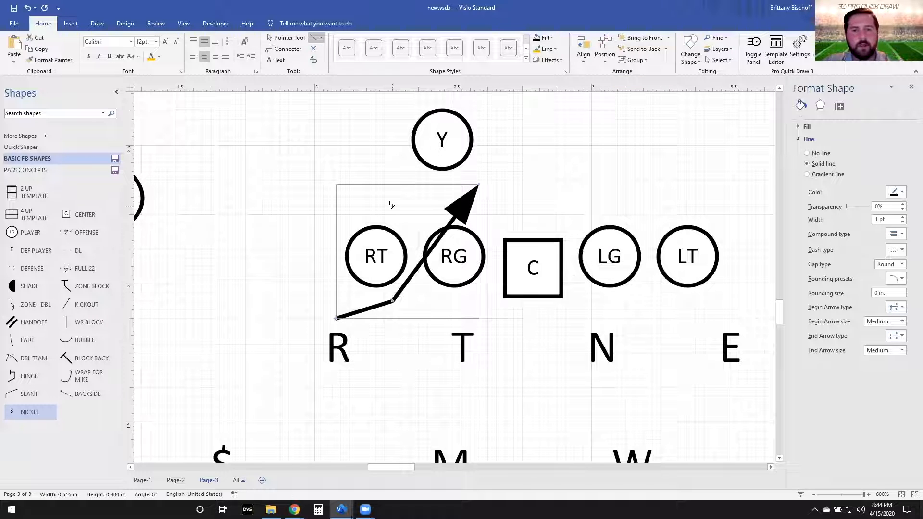
Step: Add R's arrowed rush path to the BASIC FB SHAPES stencil with the name SLANT
{"action": "key", "text": "ctrl+1"}
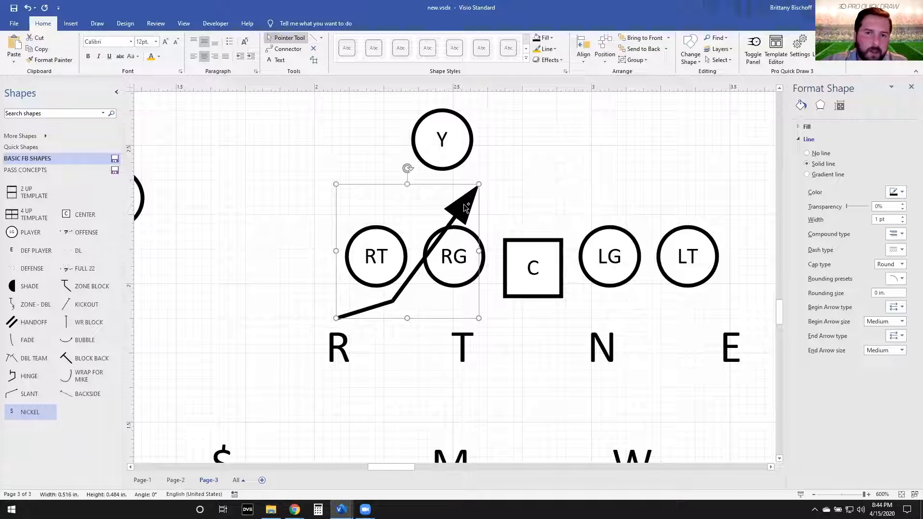
{"action": "left_click_drag", "start_coordinate": [465, 208], "coordinate": [84, 415]}
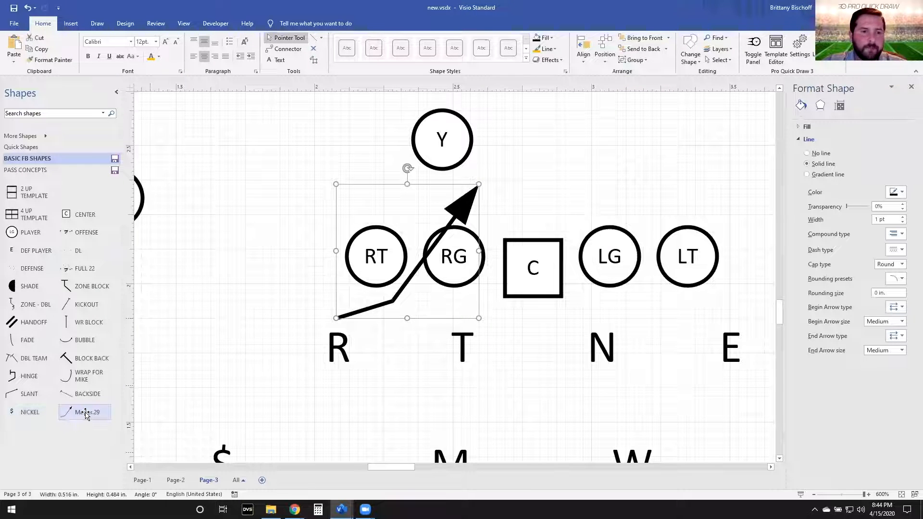
{"action": "type", "text": "SLANT"}
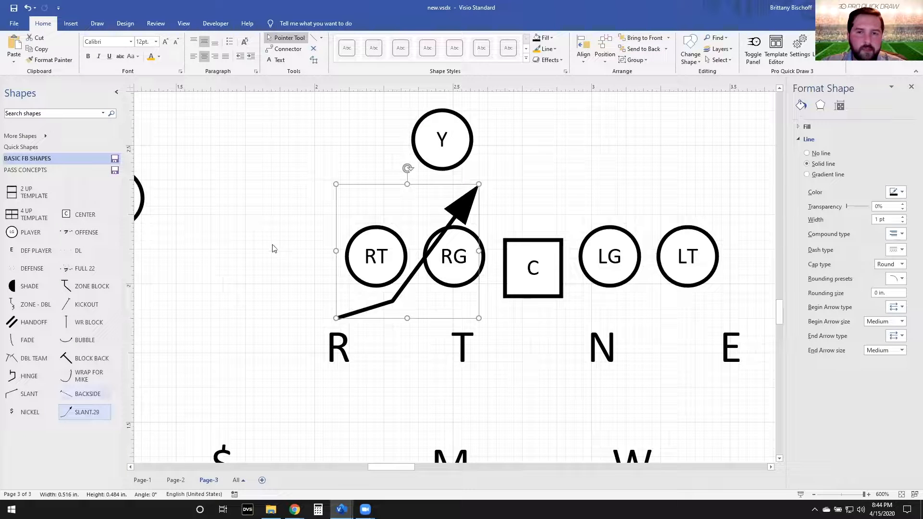
Step: Place two more slant rush arrows from the stencil, one starting above T and one starting above N
{"action": "left_click", "coordinate": [424, 342]}
{"action": "left_click_drag", "start_coordinate": [56, 416], "coordinate": [538, 257]}
{"action": "left_click_drag", "start_coordinate": [82, 412], "coordinate": [675, 258]}
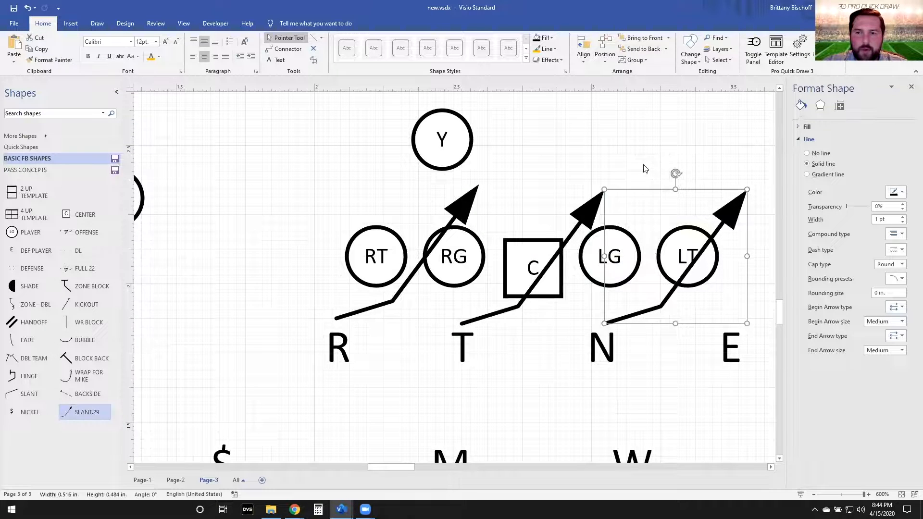
{"action": "left_click", "coordinate": [645, 169]}
Step: Copy the E label to the tip of N's arrow, change its text to "COP" in quotes at 6 pt, and widen it to one line
{"action": "scroll", "coordinate": [601, 252], "scroll_direction": "down", "scroll_amount": 2}
{"action": "scroll", "coordinate": [580, 289], "scroll_direction": "up", "scroll_amount": 5}
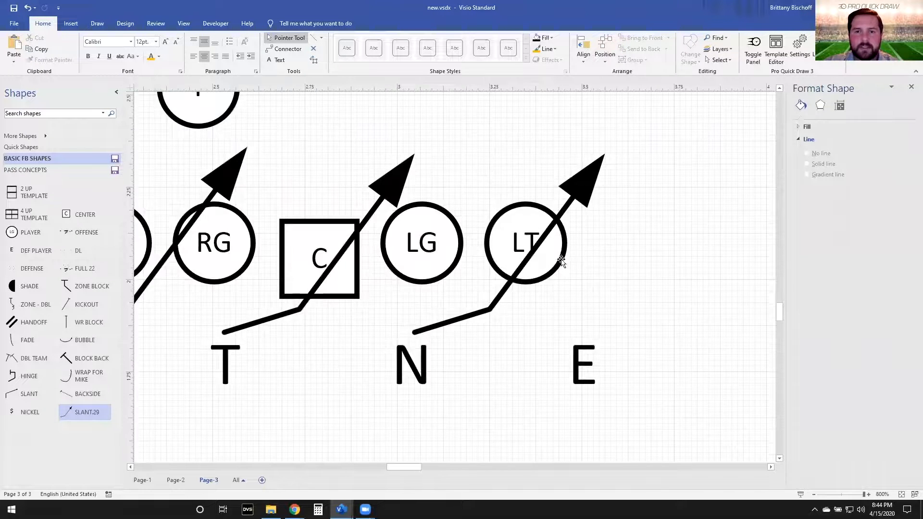
{"action": "left_click_drag", "start_coordinate": [468, 452], "coordinate": [486, 197]}
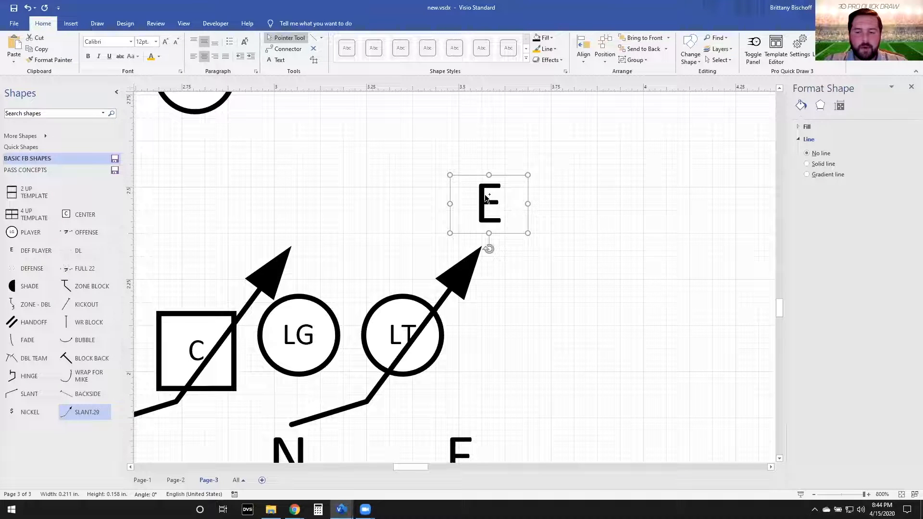
{"action": "type", "text": "\"COP\""}
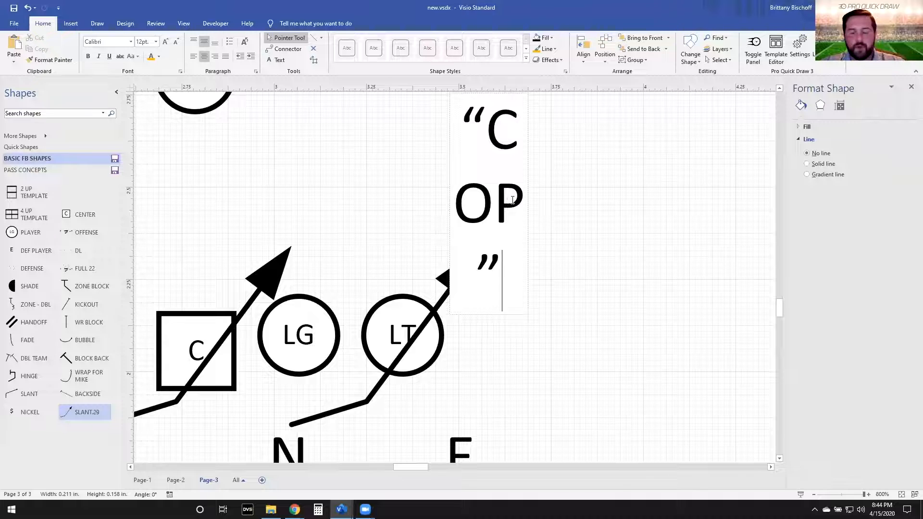
{"action": "key", "text": "Escape"}
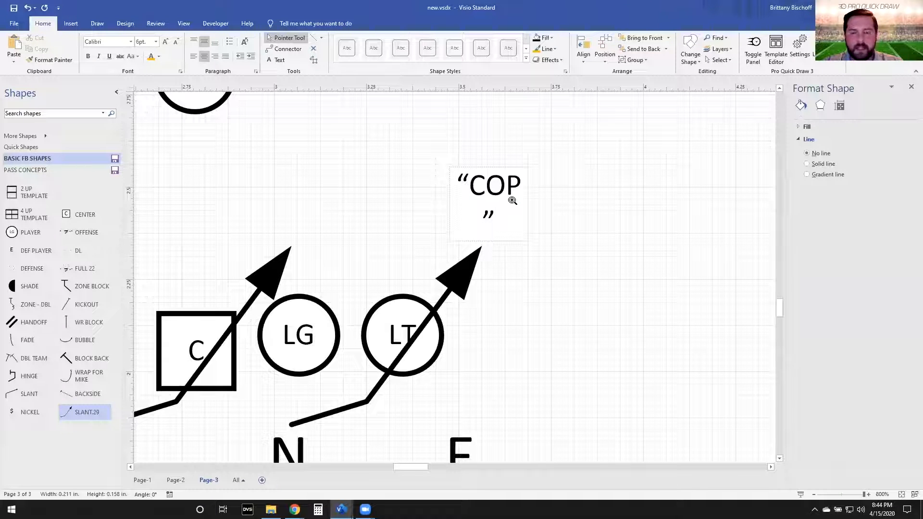
{"action": "left_click", "coordinate": [562, 215]}
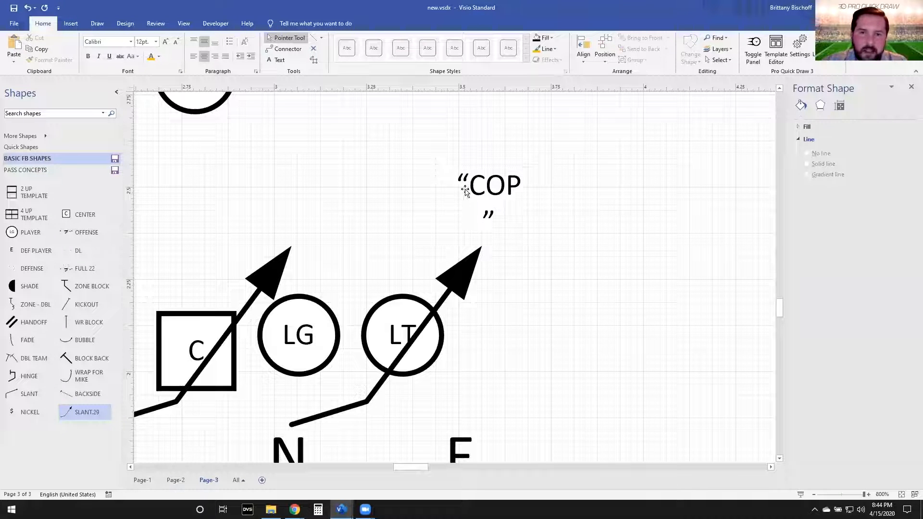
{"action": "left_click", "coordinate": [481, 178]}
{"action": "left_click_drag", "start_coordinate": [534, 200], "coordinate": [507, 219]}
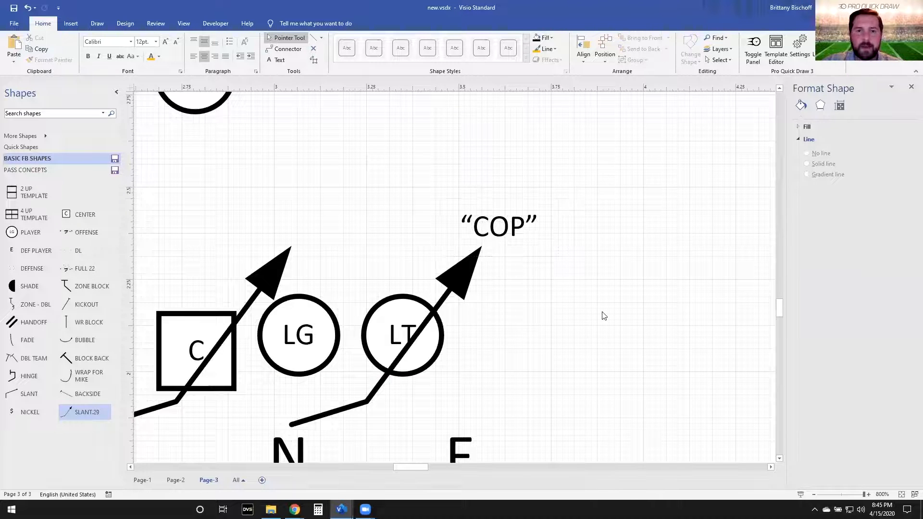
Step: Set the line colour for new shapes to orange and get the Line tool ready near the $ defender
{"action": "scroll", "coordinate": [582, 356], "scroll_direction": "down", "scroll_amount": 3}
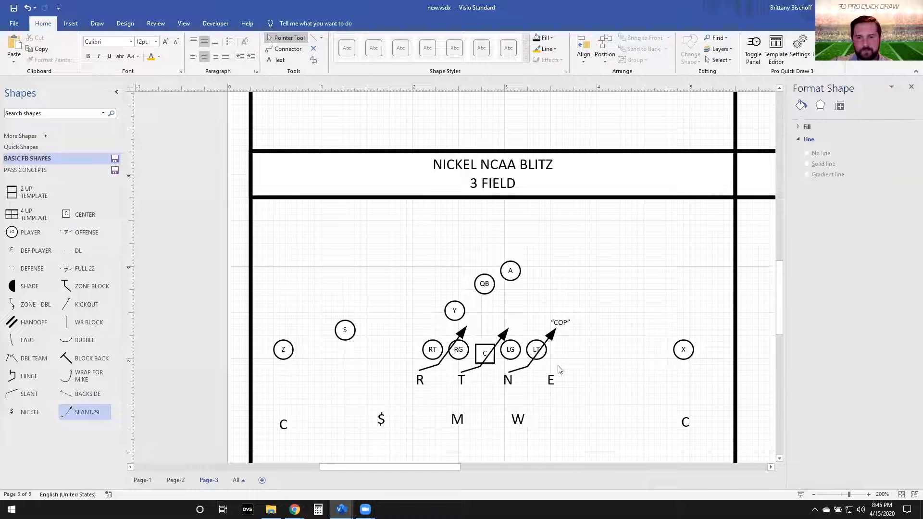
{"action": "scroll", "coordinate": [553, 370], "scroll_direction": "down", "scroll_amount": 3}
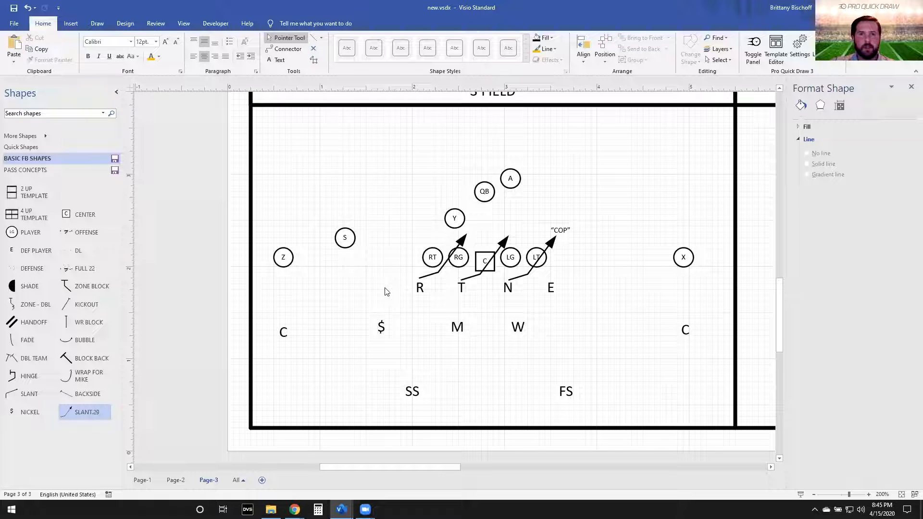
{"action": "left_click", "coordinate": [314, 38]}
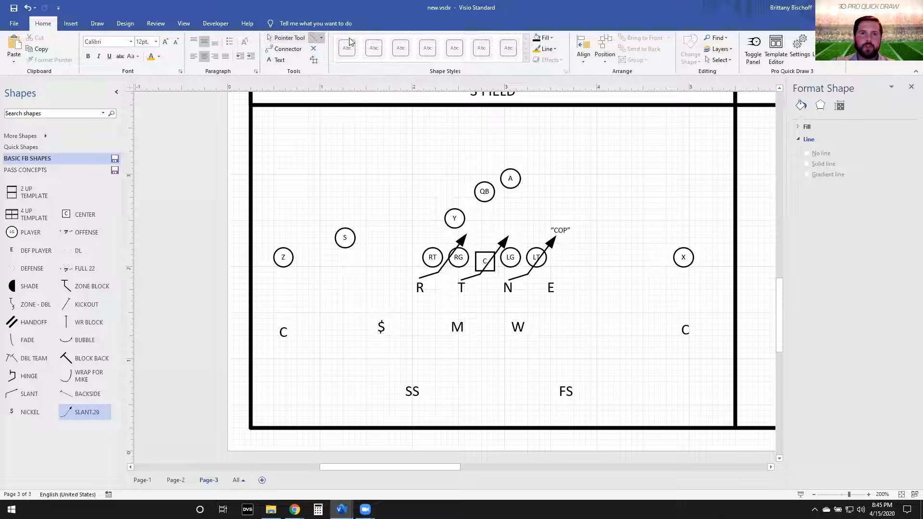
{"action": "left_click", "coordinate": [289, 38]}
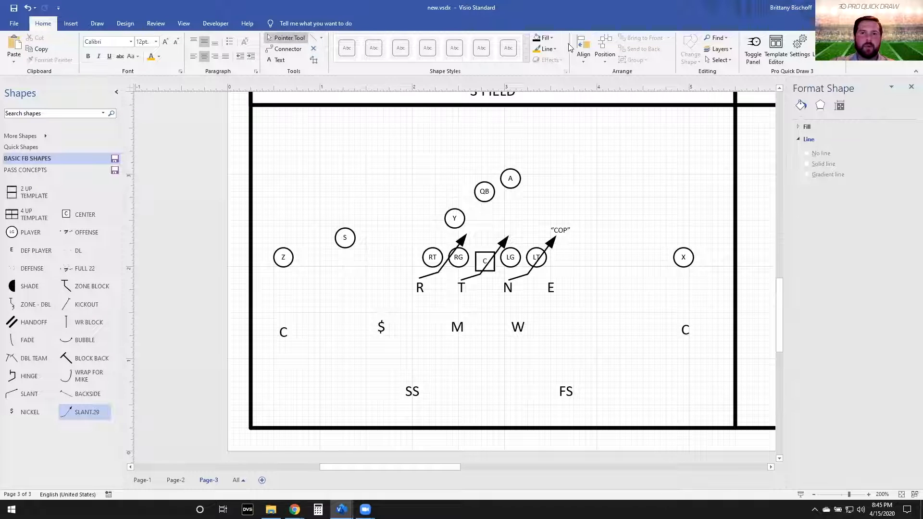
{"action": "left_click", "coordinate": [547, 49]}
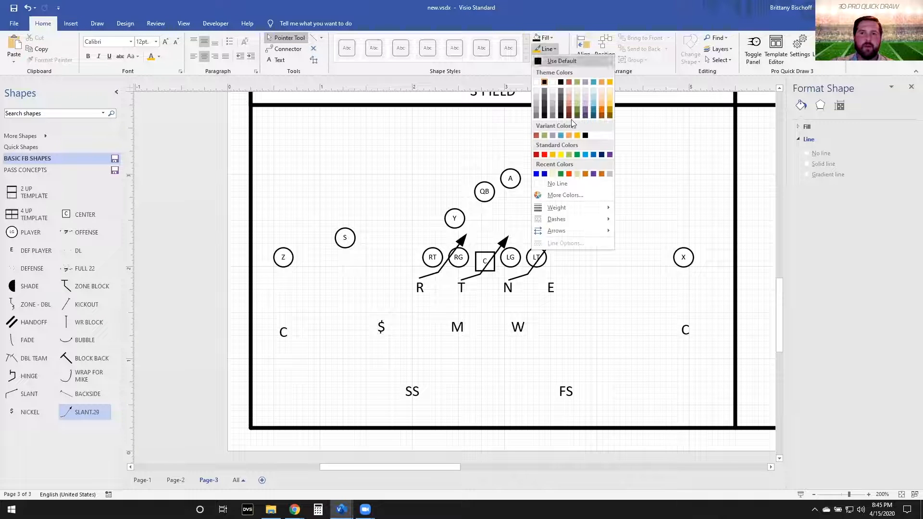
{"action": "left_click", "coordinate": [560, 174]}
{"action": "scroll", "coordinate": [397, 306], "scroll_direction": "up", "scroll_amount": 3}
{"action": "key", "text": "ctrl+6"}
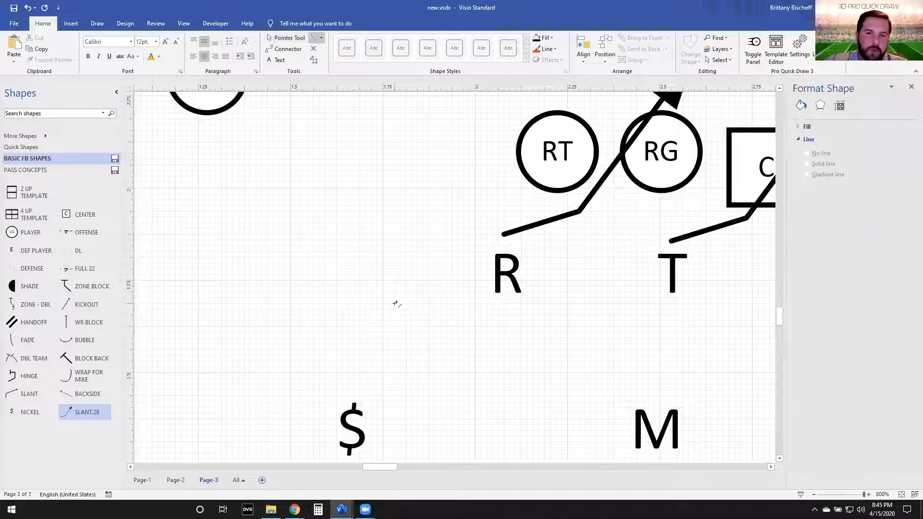
{"action": "mouse_move", "coordinate": [360, 384]}
{"action": "left_mouse_down"}
{"action": "mouse_move", "coordinate": [389, 354]}
{"action": "mouse_move", "coordinate": [372, 315]}
{"action": "mouse_move", "coordinate": [412, 304]}
{"action": "mouse_move", "coordinate": [399, 262]}
{"action": "left_mouse_up"}
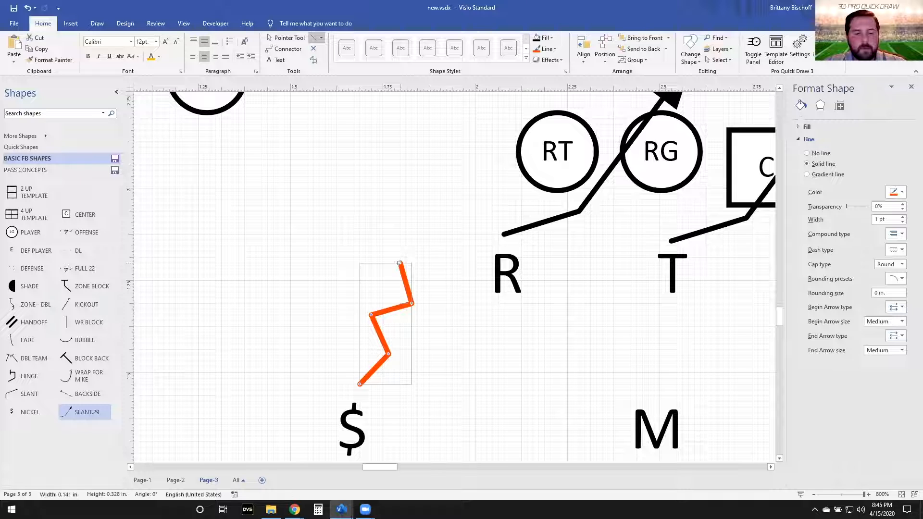
{"action": "key", "text": "ctrl+z"}
{"action": "key", "text": "ctrl+z"}
{"action": "key", "text": "ctrl+z"}
{"action": "key", "text": "ctrl+z"}
Step: Draw a stair-stepped line from above $ that runs diagonally outside RT into the backfield, about 0.66 in. wide and 1.3 in. high
{"action": "mouse_move", "coordinate": [357, 378]}
{"action": "left_mouse_down"}
{"action": "mouse_move", "coordinate": [356, 315]}
{"action": "mouse_move", "coordinate": [400, 315]}
{"action": "mouse_move", "coordinate": [391, 268]}
{"action": "mouse_move", "coordinate": [400, 263]}
{"action": "left_mouse_up"}
{"action": "mouse_move", "coordinate": [400, 263]}
{"action": "left_mouse_down"}
{"action": "mouse_move", "coordinate": [433, 263]}
{"action": "mouse_move", "coordinate": [433, 222]}
{"action": "left_mouse_up"}
{"action": "scroll", "coordinate": [434, 222], "scroll_direction": "down", "scroll_amount": 2}
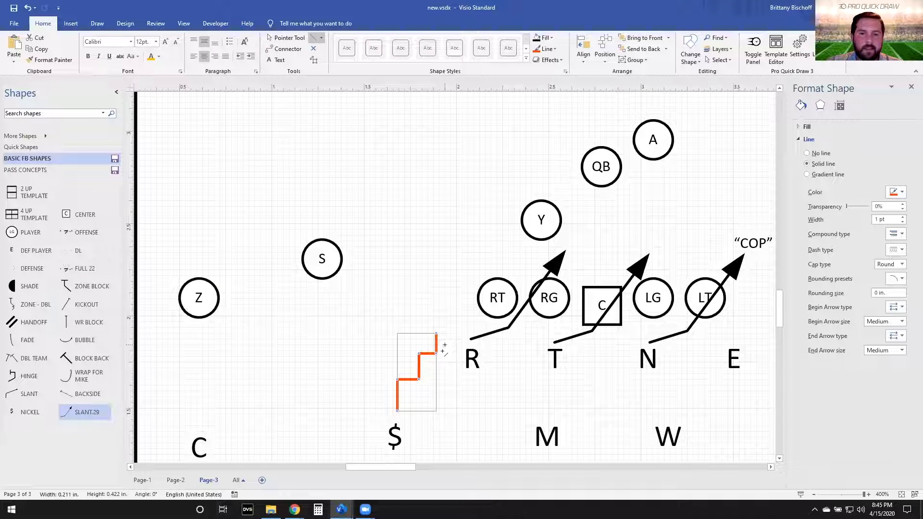
{"action": "scroll", "coordinate": [443, 350], "scroll_direction": "up", "scroll_amount": 1}
{"action": "left_click_drag", "start_coordinate": [437, 364], "coordinate": [520, 204]}
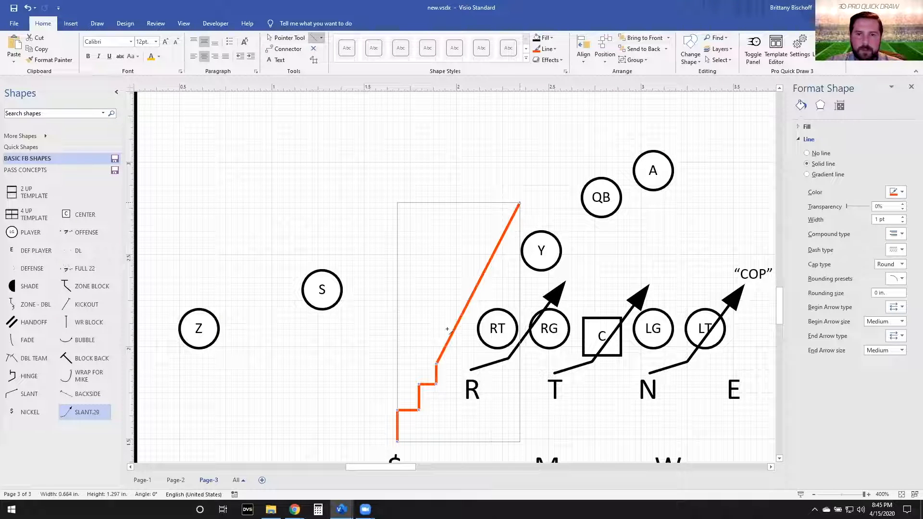
{"action": "key", "text": "ctrl+1"}
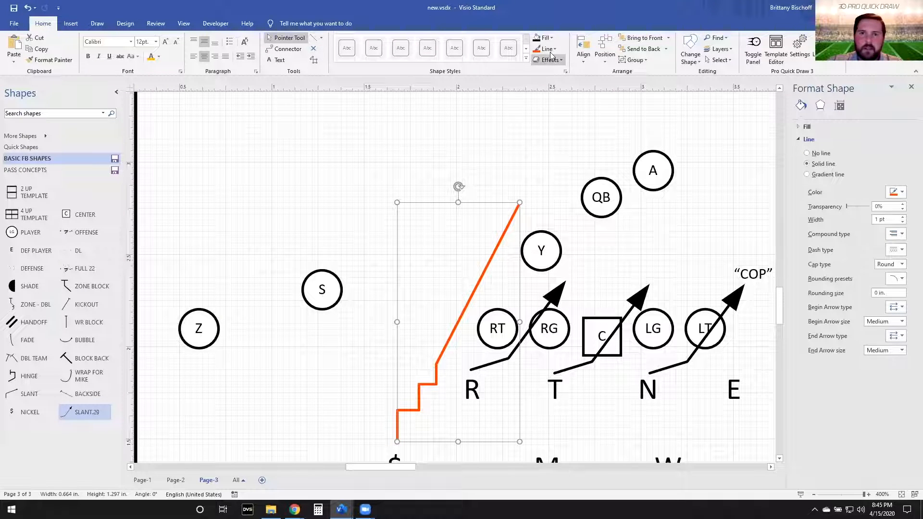
Step: Add a solid arrowhead to the backfield end of $'s stair-stepped line
{"action": "left_click", "coordinate": [548, 49]}
{"action": "mouse_move", "coordinate": [573, 231]}
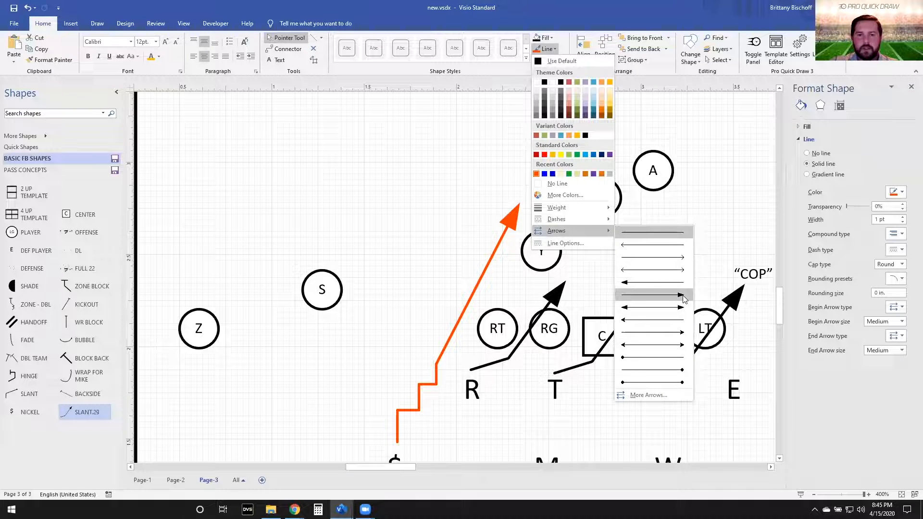
{"action": "left_click", "coordinate": [654, 295]}
Step: Add $'s arrowed blitz path to the BASIC FB SHAPES stencil with the name EDGE PRESSURE
{"action": "scroll", "coordinate": [444, 301], "scroll_direction": "down", "scroll_amount": 2}
{"action": "scroll", "coordinate": [443, 300], "scroll_direction": "down", "scroll_amount": 1}
{"action": "left_click_drag", "start_coordinate": [434, 289], "coordinate": [36, 427]}
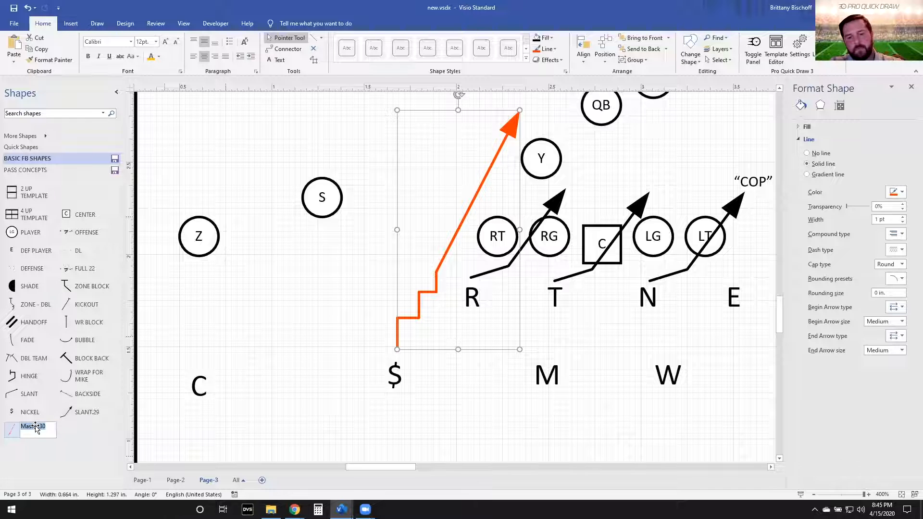
{"action": "type", "text": "EDGE PRESSURE"}
{"action": "key", "text": "Return"}
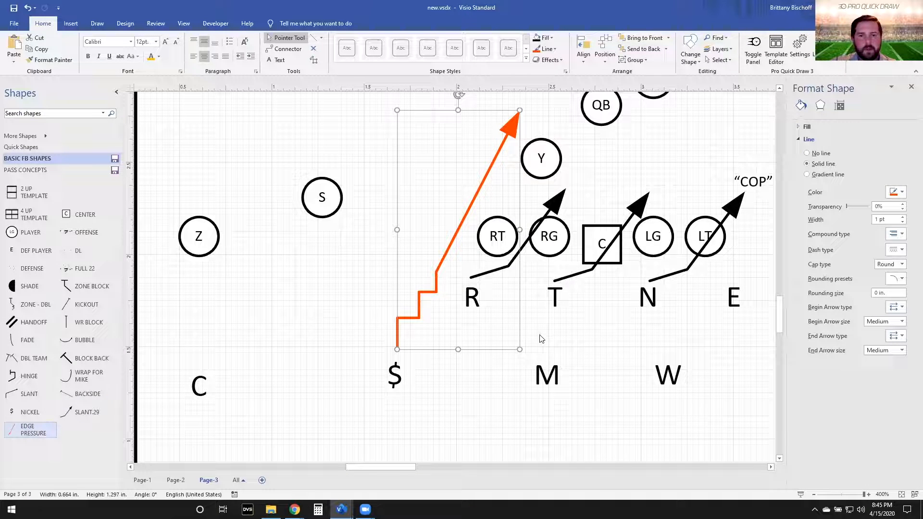
Step: Draw a vertical line about 0.95 in. long from above M through RG to Y, and bring up the Pencil tool
{"action": "left_click", "coordinate": [541, 339]}
{"action": "scroll", "coordinate": [480, 327], "scroll_direction": "right", "scroll_amount": 3}
{"action": "scroll", "coordinate": [458, 344], "scroll_direction": "up", "scroll_amount": 2}
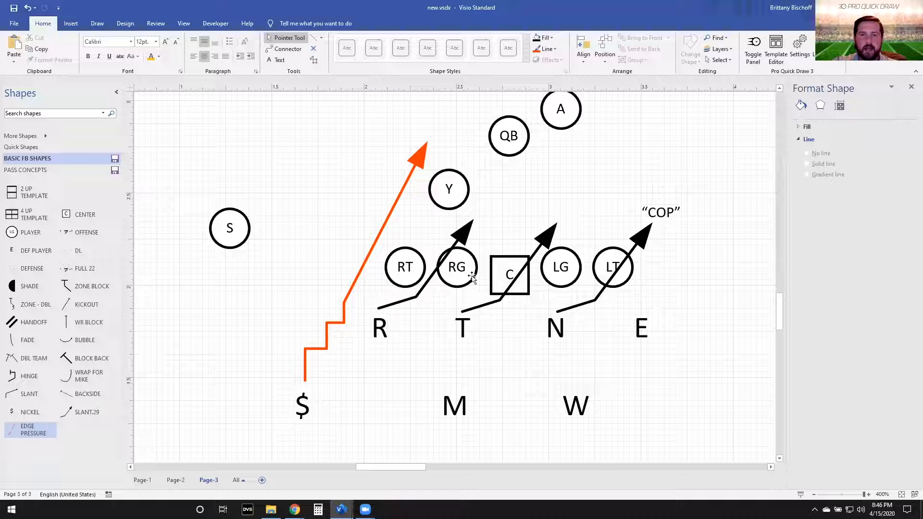
{"action": "left_click", "coordinate": [318, 38]}
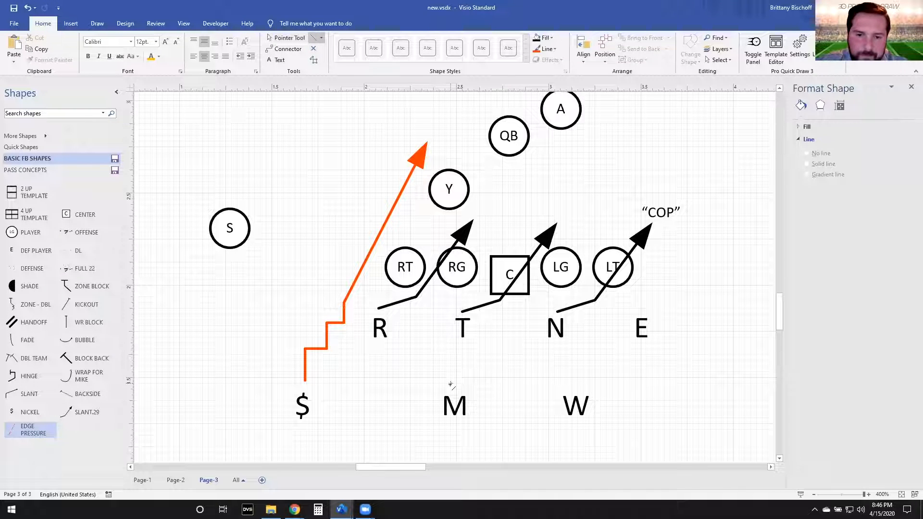
{"action": "left_click_drag", "start_coordinate": [457, 384], "coordinate": [456, 207]}
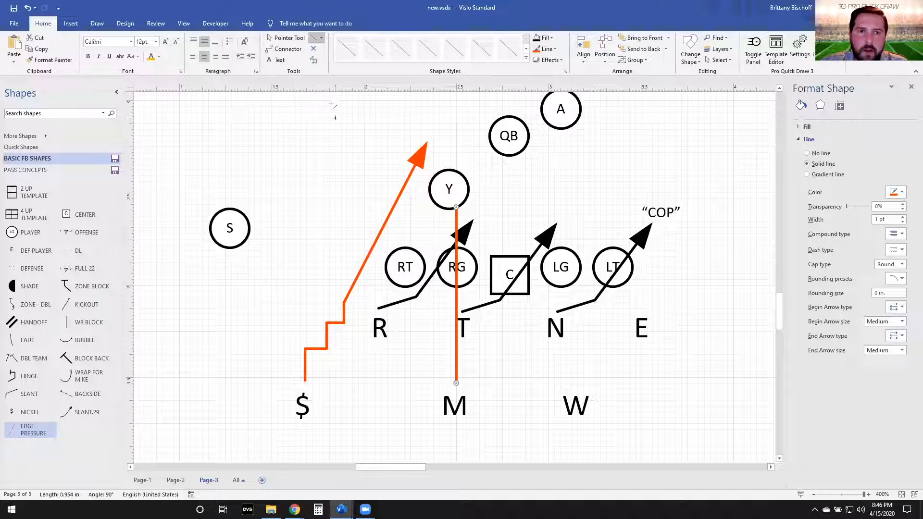
{"action": "left_click", "coordinate": [322, 38]}
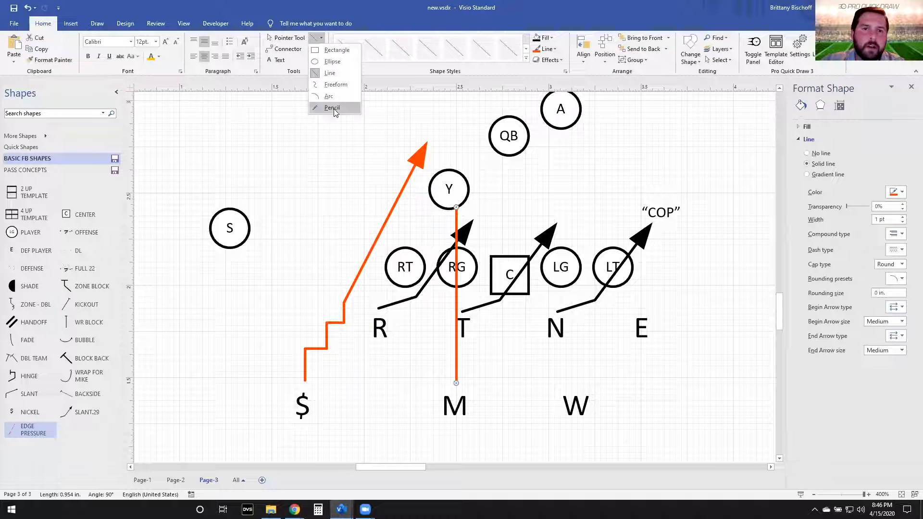
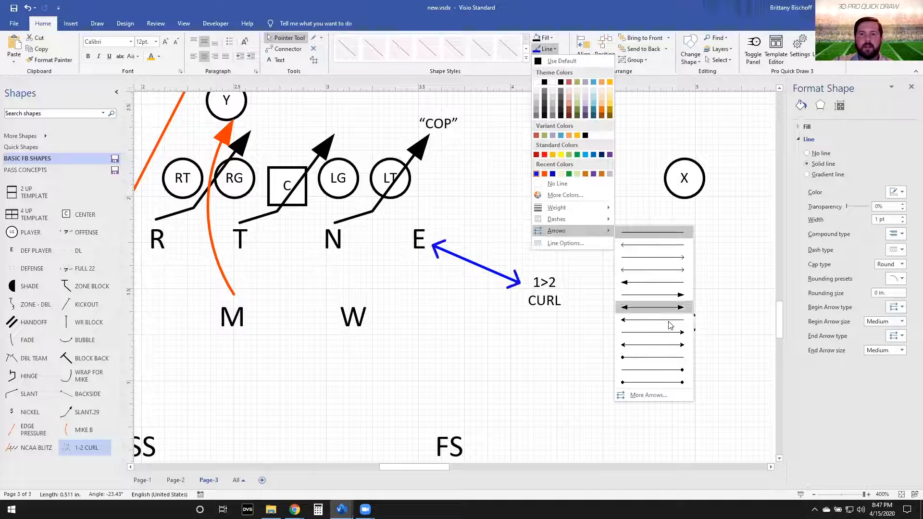
Step: Give E's blue line a single solid arrowhead at its 1>2 CURL end
{"action": "left_click", "coordinate": [674, 331]}
{"action": "left_click", "coordinate": [541, 232]}
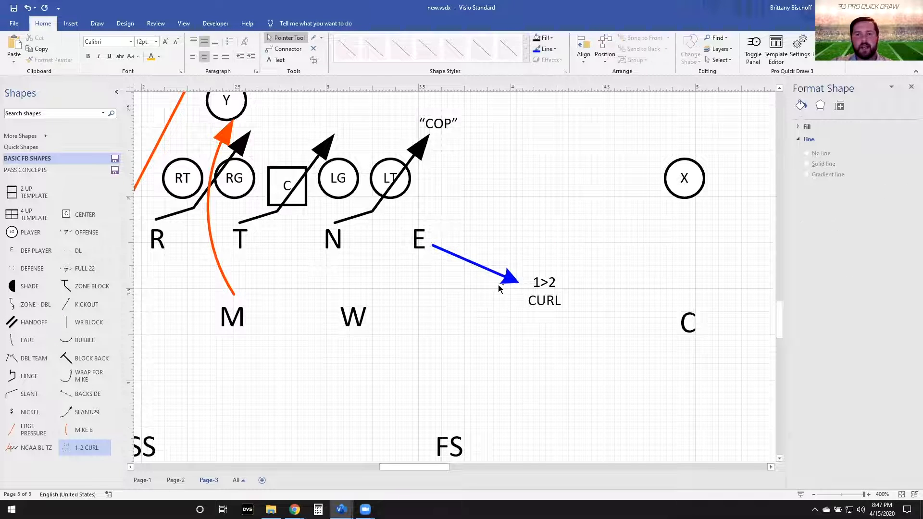
Step: Draw a row of three connected U-shaped arcs below the C defender on Z's side, about 0.39 in. wide and 0.08 in. high
{"action": "scroll", "coordinate": [497, 285], "scroll_direction": "down", "scroll_amount": 1}
{"action": "scroll", "coordinate": [393, 317], "scroll_direction": "left", "scroll_amount": 5}
{"action": "scroll", "coordinate": [266, 318], "scroll_direction": "left", "scroll_amount": 1}
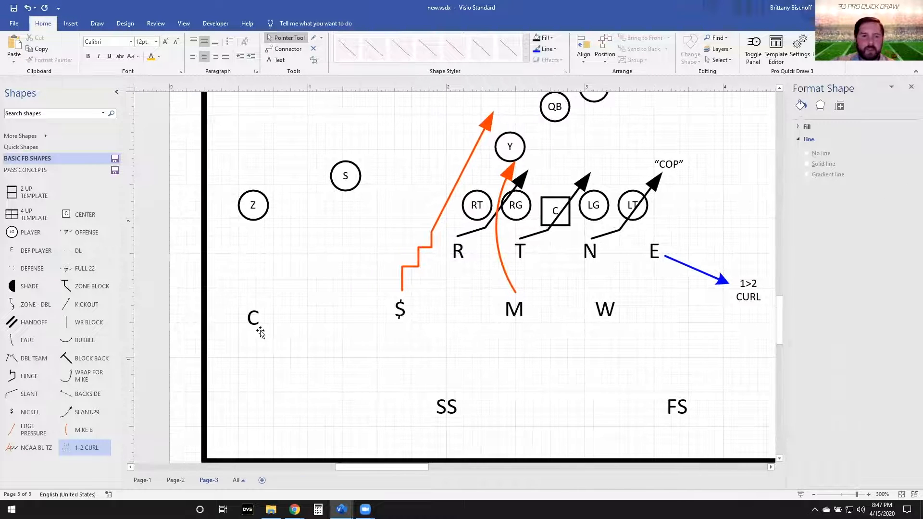
{"action": "scroll", "coordinate": [262, 305], "scroll_direction": "down", "scroll_amount": 1}
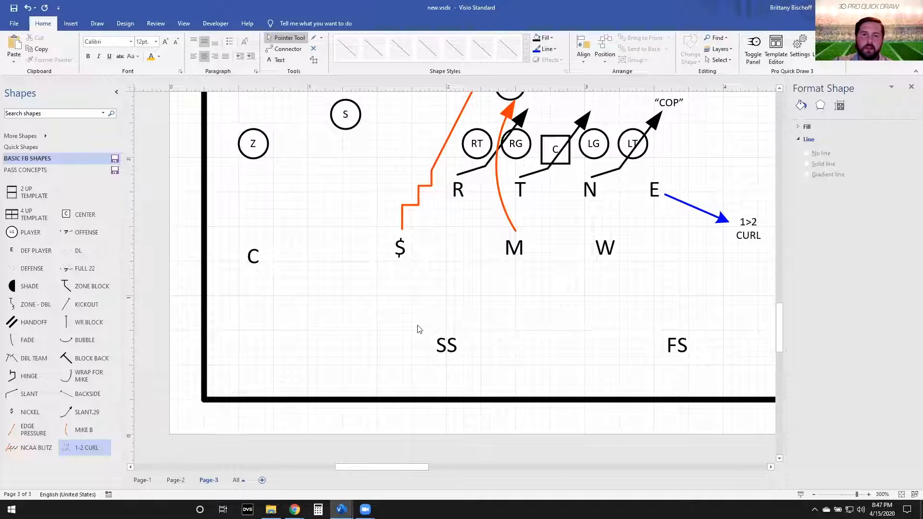
{"action": "left_click", "coordinate": [321, 37]}
{"action": "left_click", "coordinate": [329, 96]}
{"action": "scroll", "coordinate": [258, 352], "scroll_direction": "up", "scroll_amount": 5}
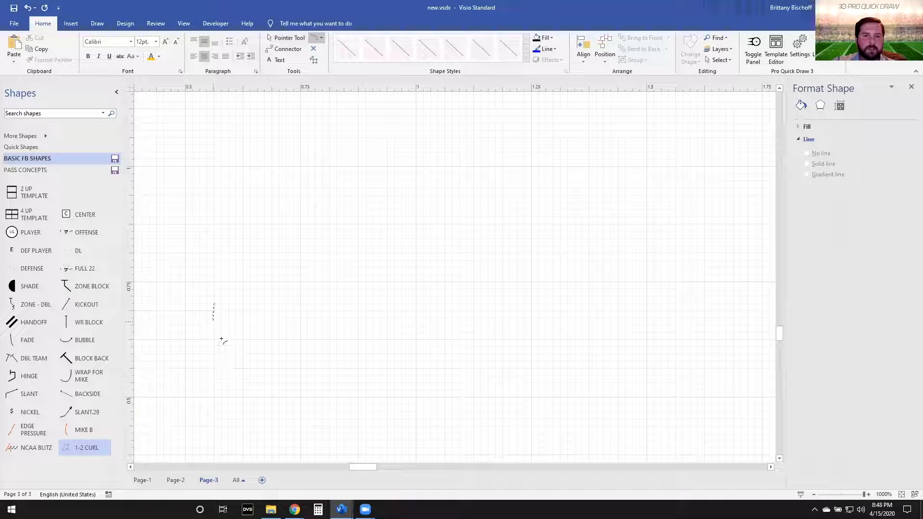
{"action": "left_click_drag", "start_coordinate": [242, 339], "coordinate": [242, 340]}
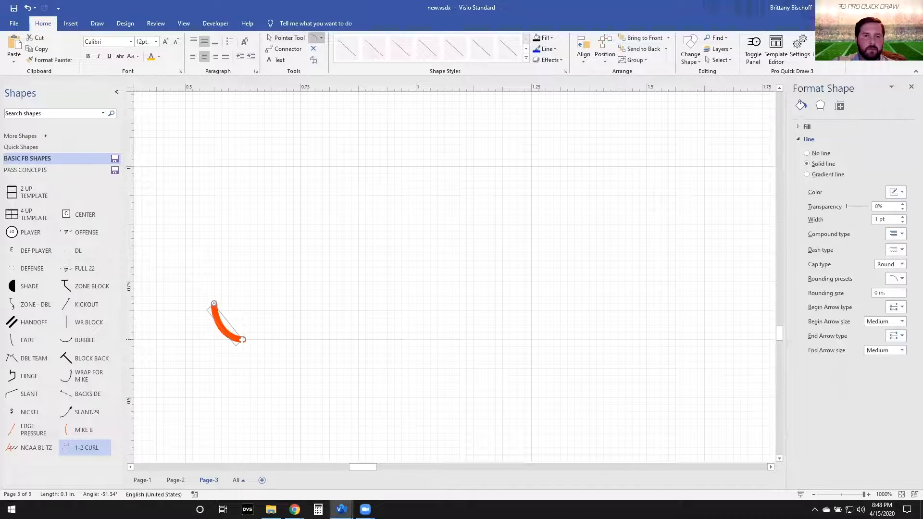
{"action": "left_click_drag", "start_coordinate": [272, 304], "coordinate": [272, 304]}
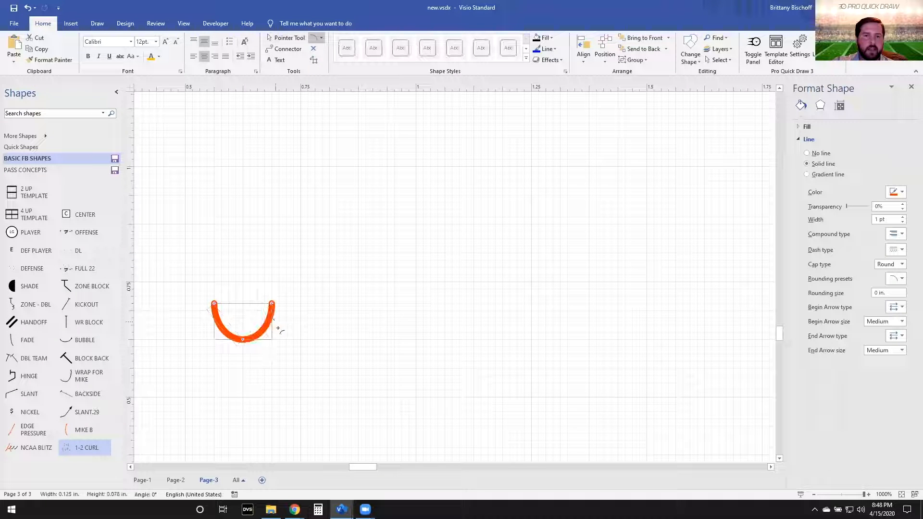
{"action": "left_click_drag", "start_coordinate": [299, 339], "coordinate": [301, 339]}
{"action": "mouse_move", "coordinate": [331, 312]}
{"action": "left_mouse_down"}
{"action": "mouse_move", "coordinate": [310, 334]}
{"action": "mouse_move", "coordinate": [330, 305]}
{"action": "left_mouse_up"}
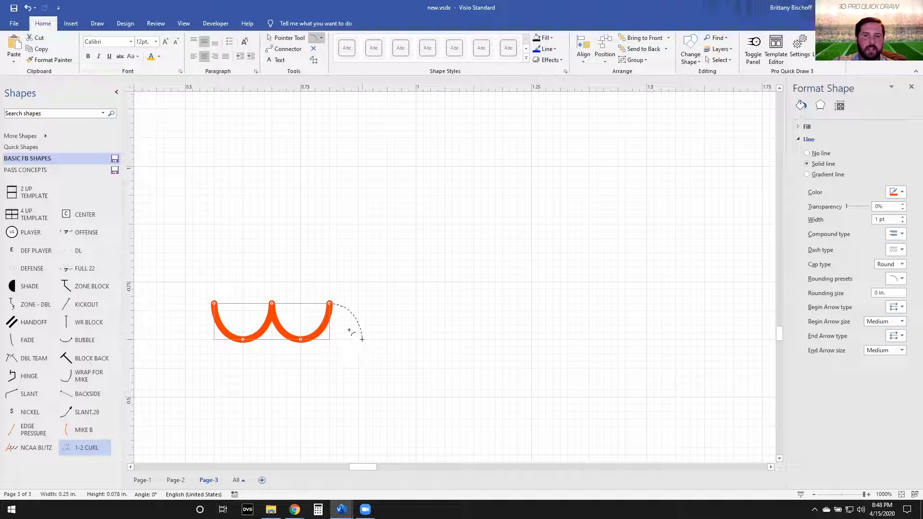
{"action": "left_click_drag", "start_coordinate": [364, 340], "coordinate": [365, 339]}
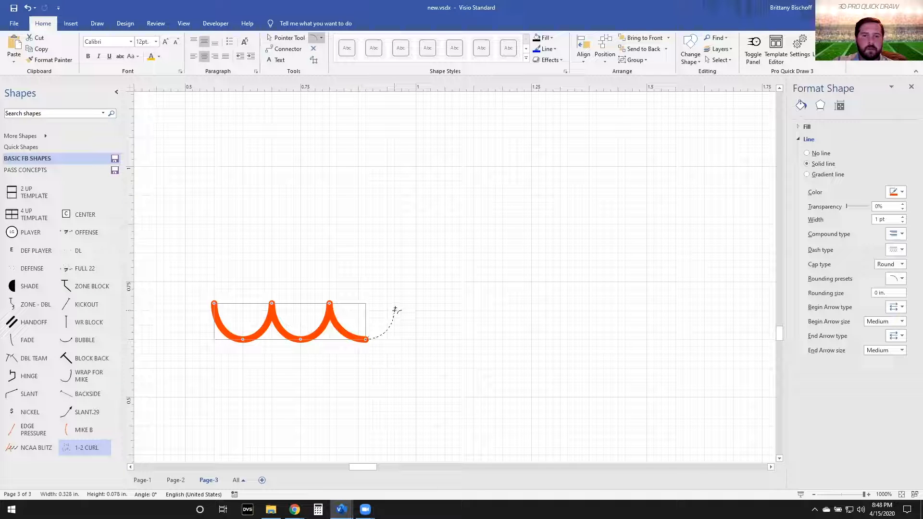
{"action": "left_click_drag", "start_coordinate": [395, 305], "coordinate": [394, 305]}
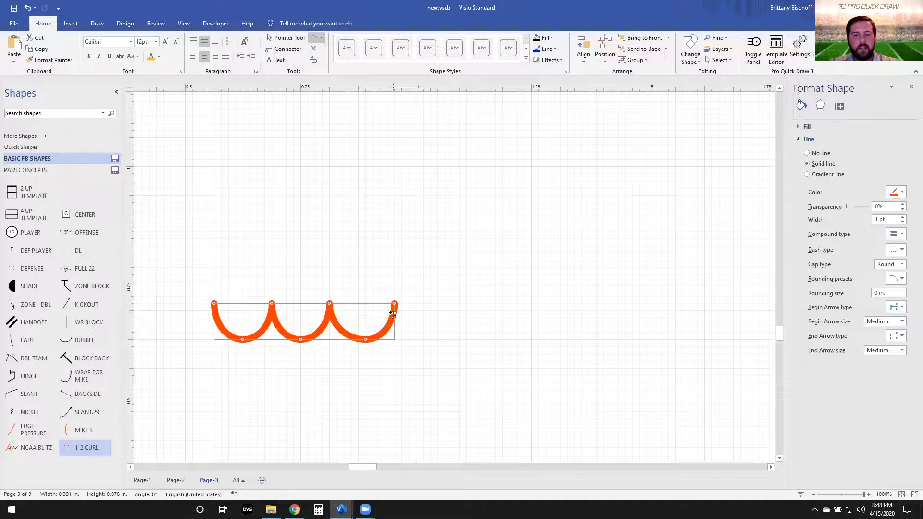
Step: Extend the end of the scalloped line horizontally toward SS, making the whole path about 0.83 in. wide
{"action": "scroll", "coordinate": [397, 321], "scroll_direction": "down", "scroll_amount": 1}
{"action": "left_click_drag", "start_coordinate": [479, 303], "coordinate": [557, 306]}
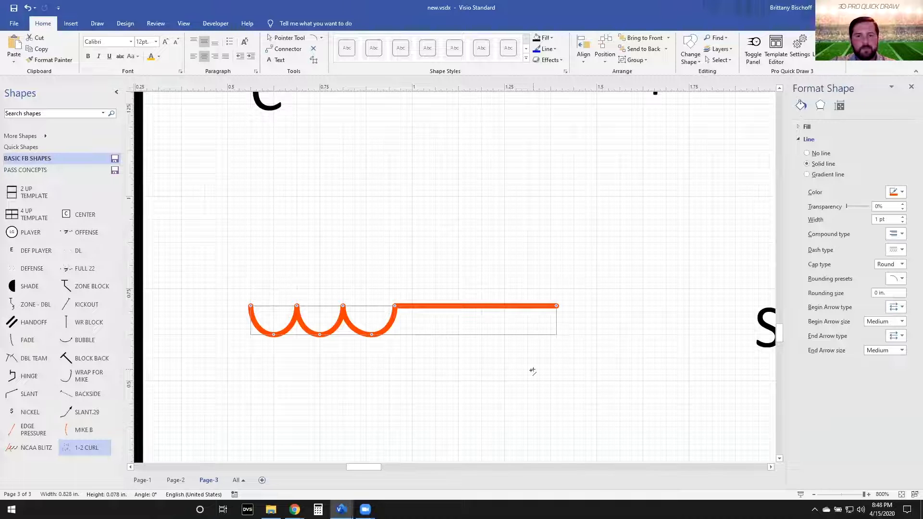
Step: Add a single solid arrowhead to the straight end of the scalloped line
{"action": "left_click", "coordinate": [557, 50]}
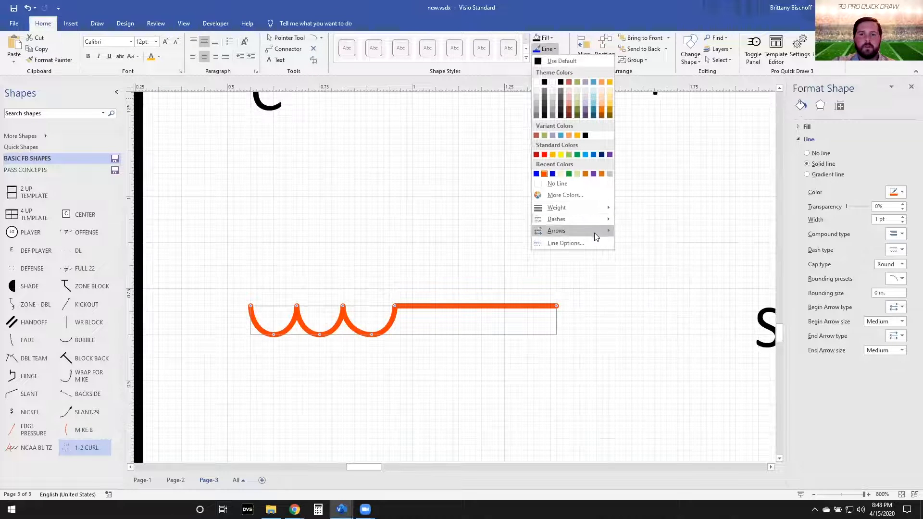
{"action": "mouse_move", "coordinate": [596, 236]}
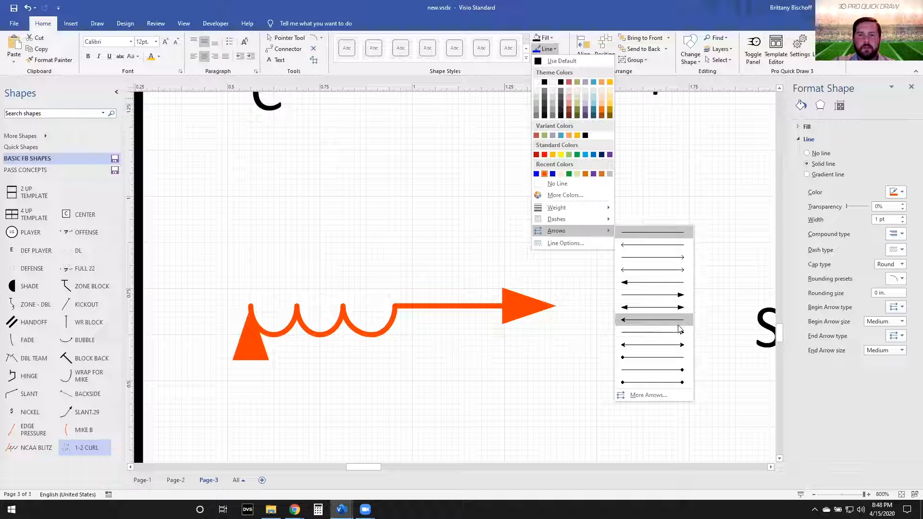
{"action": "left_click", "coordinate": [681, 294]}
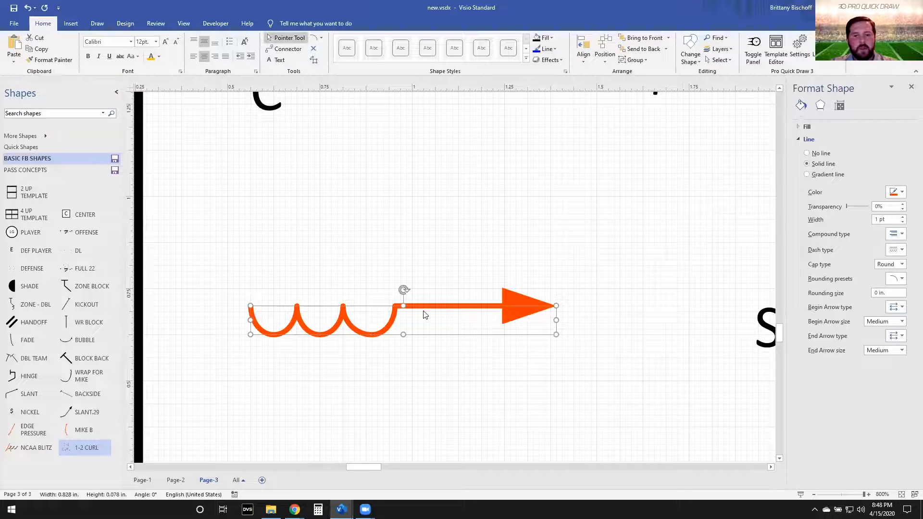
Step: Angle the scalloped arrow at -75° directly below the C on Z's side and shorten it to about 0.49 in
{"action": "left_click_drag", "start_coordinate": [403, 288], "coordinate": [431, 313]}
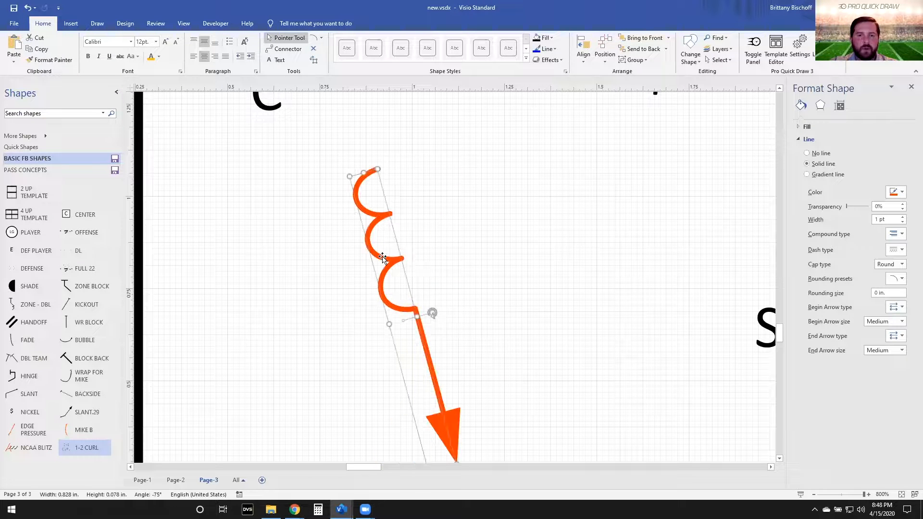
{"action": "left_click_drag", "start_coordinate": [393, 261], "coordinate": [292, 214]}
{"action": "scroll", "coordinate": [305, 232], "scroll_direction": "down", "scroll_amount": 2}
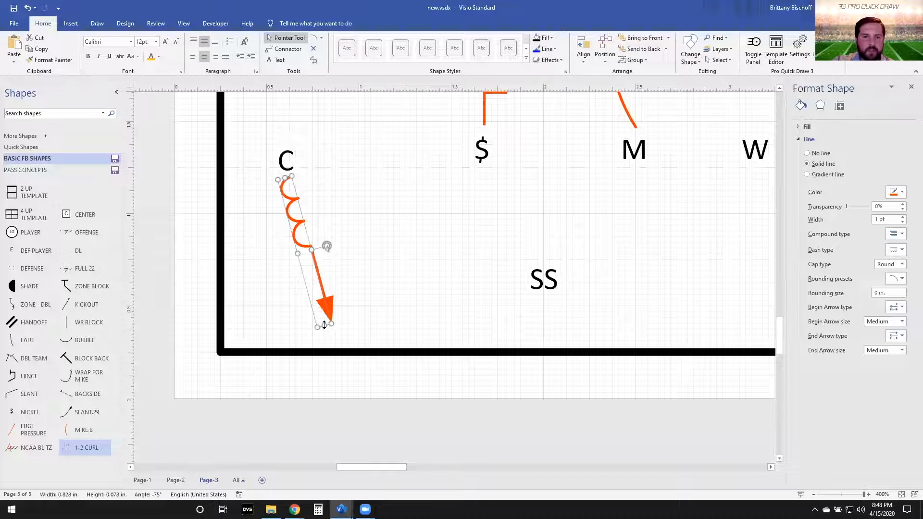
{"action": "left_click_drag", "start_coordinate": [324, 326], "coordinate": [307, 264]}
Step: Place a 1-2 CURL text shape below the scalloped arrow's tip and change its text to 1/3
{"action": "left_click", "coordinate": [377, 270]}
{"action": "left_click_drag", "start_coordinate": [109, 445], "coordinate": [325, 307]}
{"action": "type", "text": "1/3"}
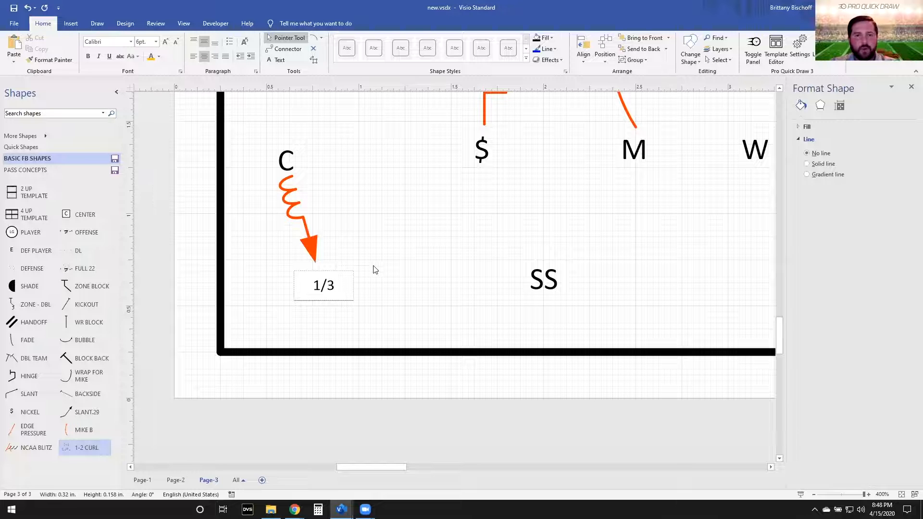
Step: Save the 1/3 label to the BASIC FB SHAPES stencil and name the new master 1/3
{"action": "left_click", "coordinate": [325, 287]}
{"action": "left_click_drag", "start_coordinate": [326, 288], "coordinate": [33, 466]}
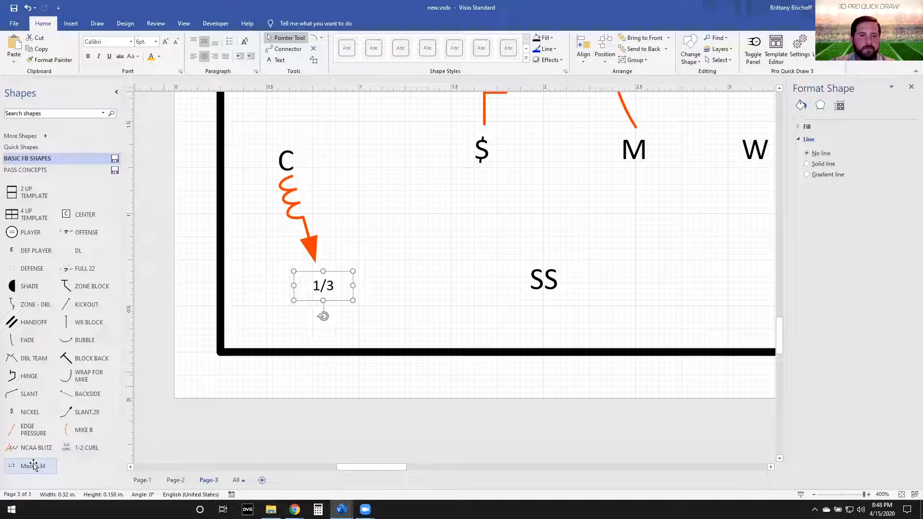
{"action": "left_click", "coordinate": [34, 466]}
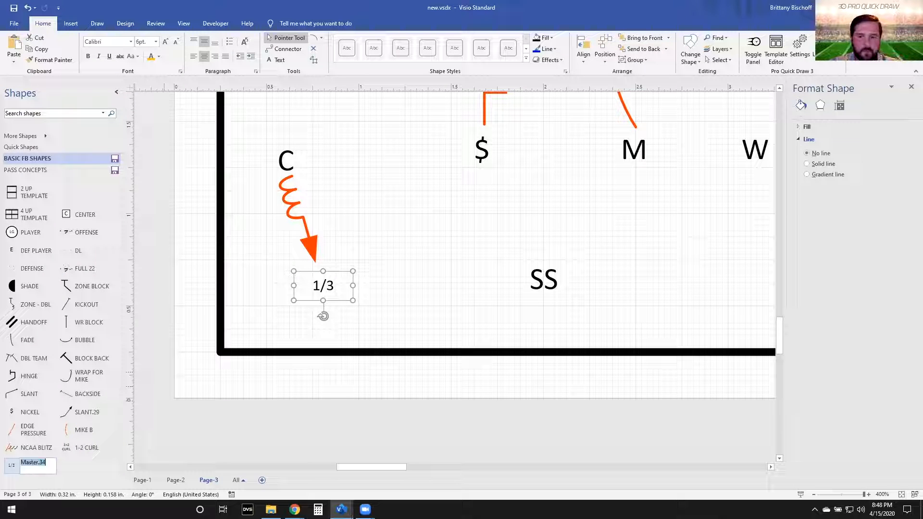
{"action": "left_click", "coordinate": [464, 286]}
Step: Copy C's scalloped arrow to SS, aiming it at 135° toward the space beside $ with a length of about 0.84 in
{"action": "scroll", "coordinate": [341, 315], "scroll_direction": "down", "scroll_amount": 1}
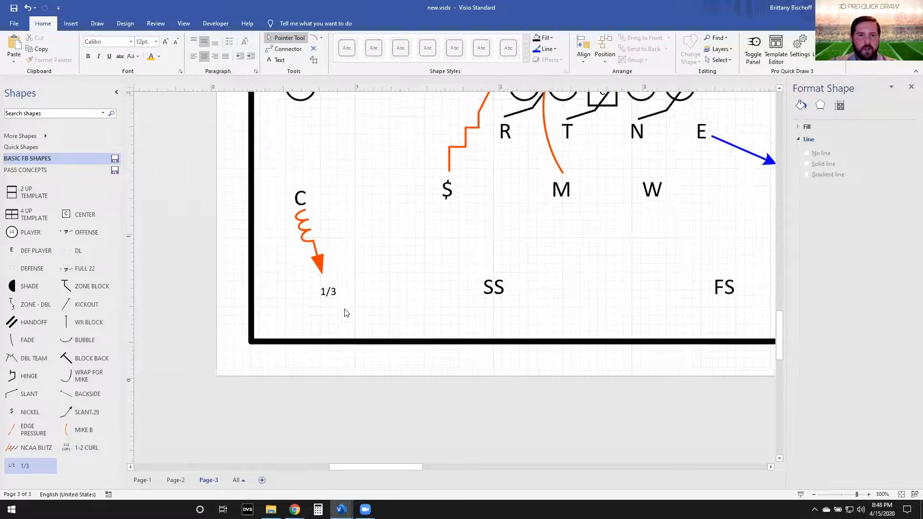
{"action": "scroll", "coordinate": [345, 313], "scroll_direction": "up", "scroll_amount": 5}
{"action": "left_click_drag", "start_coordinate": [316, 325], "coordinate": [461, 336]}
{"action": "left_click_drag", "start_coordinate": [475, 278], "coordinate": [395, 395]}
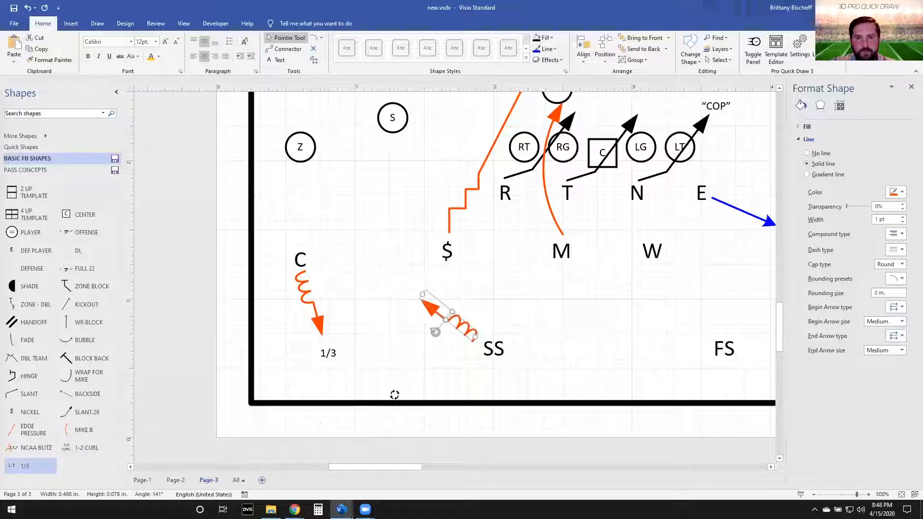
{"action": "left_click_drag", "start_coordinate": [422, 309], "coordinate": [397, 264]}
{"action": "left_click_drag", "start_coordinate": [426, 318], "coordinate": [475, 304]}
{"action": "scroll", "coordinate": [656, 268], "scroll_direction": "right", "scroll_amount": 3}
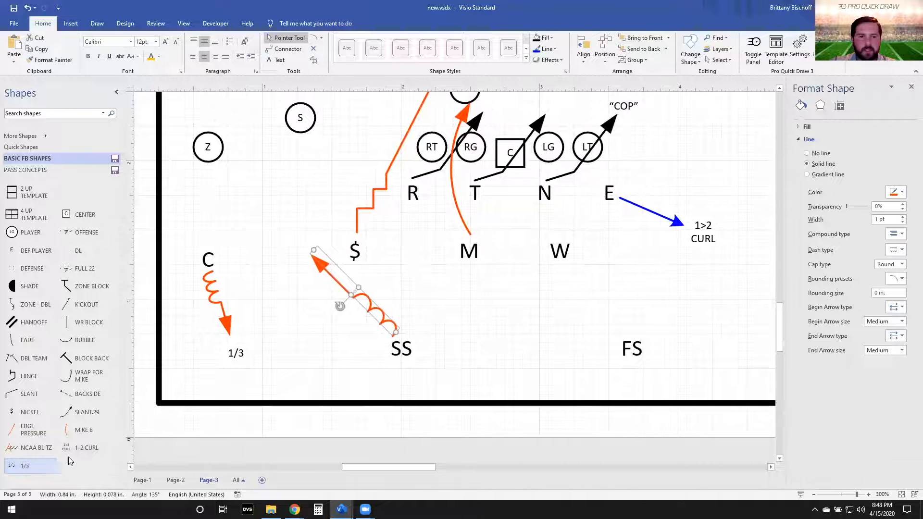
Step: Place a 1-2 CURL text shape at the tip of SS's arrow and change its text to FLAT
{"action": "left_click_drag", "start_coordinate": [85, 447], "coordinate": [312, 235]}
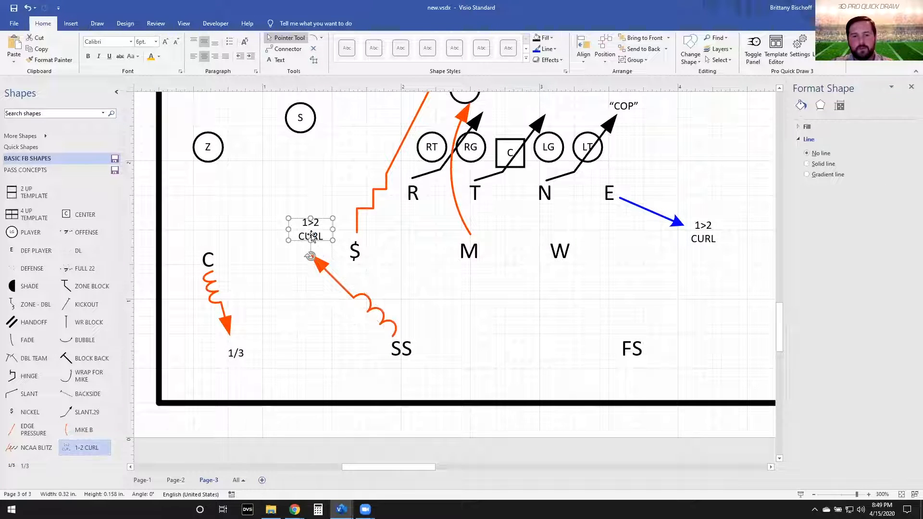
{"action": "type", "text": "FLAT"}
{"action": "left_click", "coordinate": [258, 232]}
{"action": "scroll", "coordinate": [258, 232], "scroll_direction": "up", "scroll_amount": 3}
{"action": "left_click_drag", "start_coordinate": [356, 228], "coordinate": [354, 261]}
Step: Move the scalloped arrow from the C on Z's side to FS at -150° and place a 1/3 shape at its tip
{"action": "scroll", "coordinate": [355, 262], "scroll_direction": "down", "scroll_amount": 4}
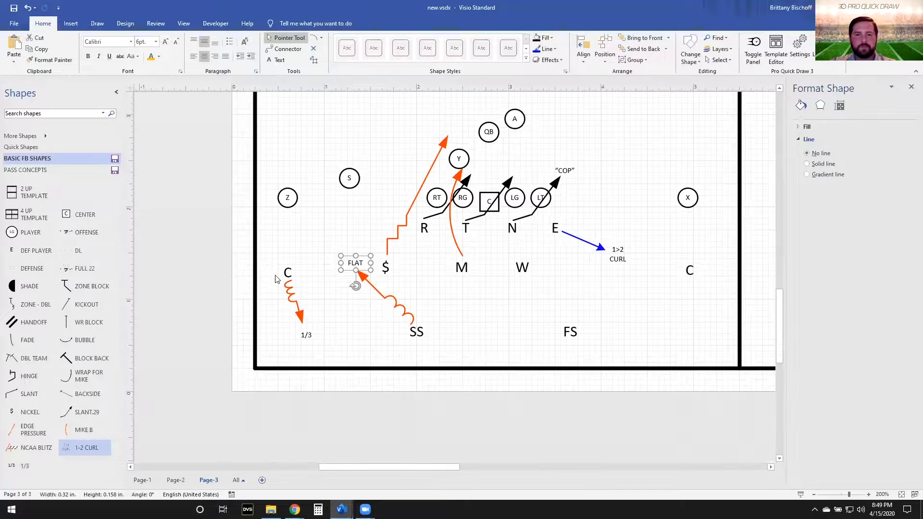
{"action": "scroll", "coordinate": [309, 266], "scroll_direction": "right", "scroll_amount": 2}
{"action": "left_click_drag", "start_coordinate": [234, 303], "coordinate": [489, 341]}
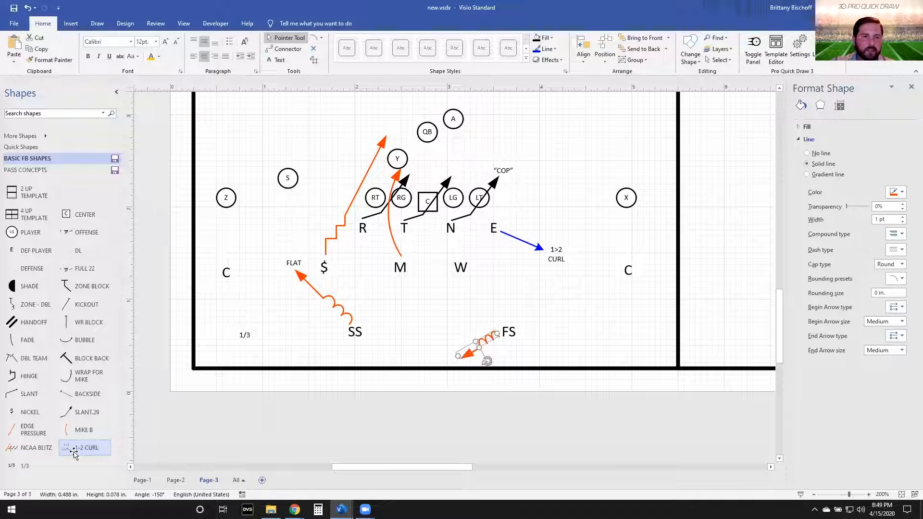
{"action": "left_click_drag", "start_coordinate": [14, 465], "coordinate": [498, 358]}
{"action": "scroll", "coordinate": [448, 364], "scroll_direction": "up", "scroll_amount": 10}
{"action": "scroll", "coordinate": [467, 324], "scroll_direction": "down", "scroll_amount": 5}
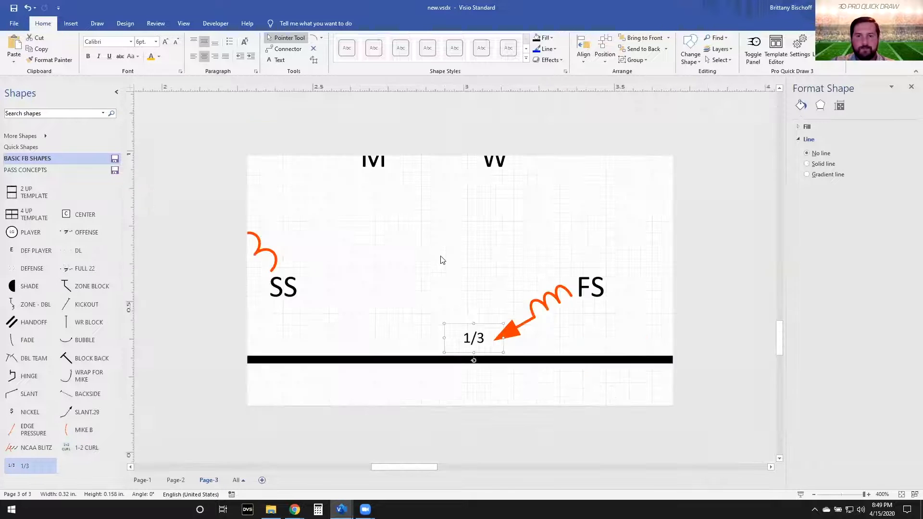
{"action": "left_click", "coordinate": [426, 265]}
Step: Copy FS's scalloped arrow together with its 1/3 label to the C defender on X's side
{"action": "scroll", "coordinate": [427, 268], "scroll_direction": "down", "scroll_amount": 4}
{"action": "scroll", "coordinate": [529, 249], "scroll_direction": "up", "scroll_amount": 3}
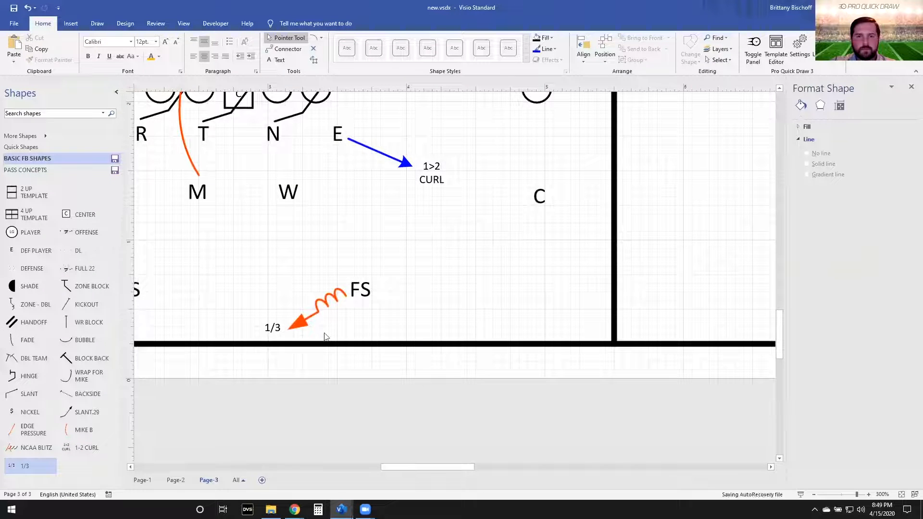
{"action": "left_click", "coordinate": [317, 313]}
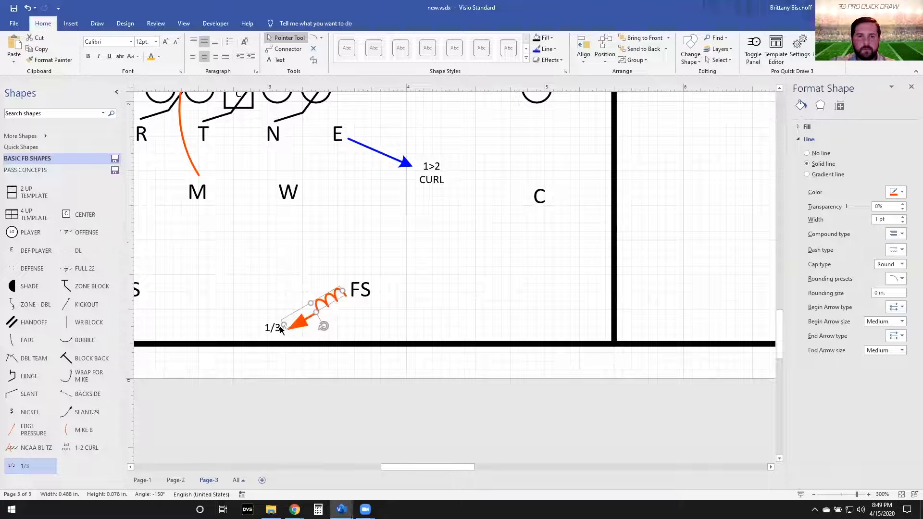
{"action": "left_click", "coordinate": [280, 329], "text": "ctrl"}
{"action": "left_click_drag", "start_coordinate": [325, 303], "coordinate": [516, 220]}
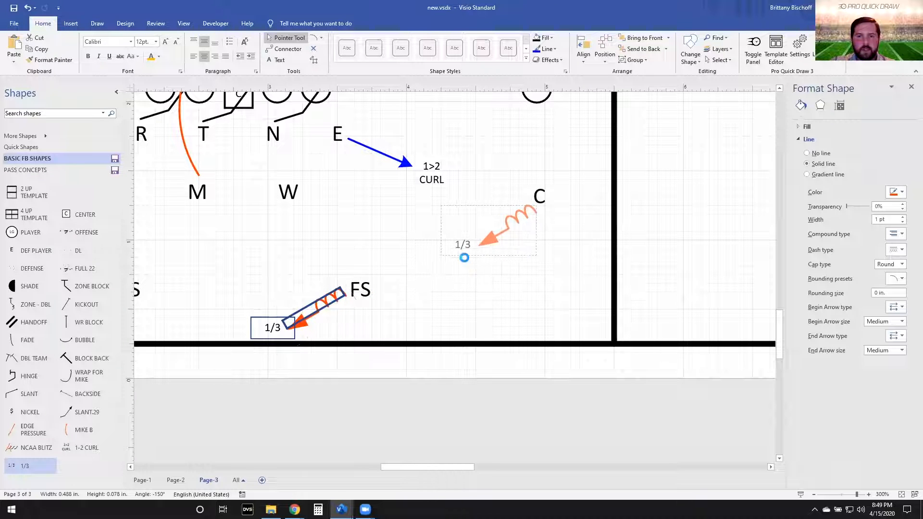
{"action": "left_click_drag", "start_coordinate": [464, 258], "coordinate": [465, 258]}
{"action": "left_click", "coordinate": [563, 213]}
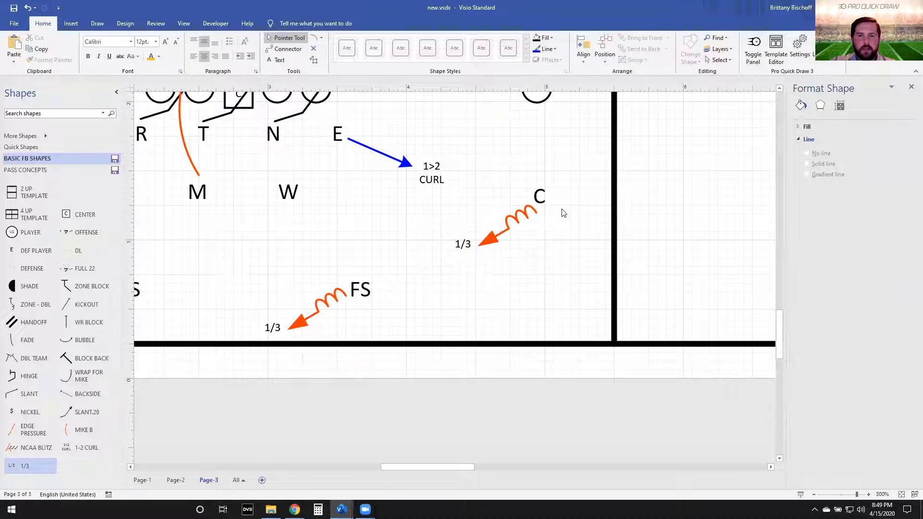
Step: Lengthen the scalloped arrow of the C on X's side to about 0.63 in. and rotate it to point straight down
{"action": "left_click", "coordinate": [527, 213]}
{"action": "left_click_drag", "start_coordinate": [474, 244], "coordinate": [484, 297]}
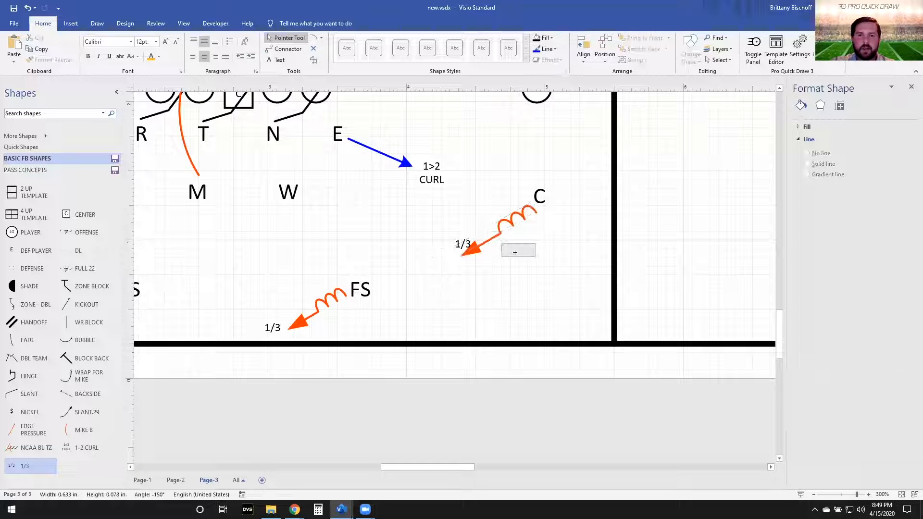
{"action": "left_click_drag", "start_coordinate": [504, 247], "coordinate": [528, 231]}
{"action": "left_click", "coordinate": [534, 230]}
{"action": "left_click_drag", "start_coordinate": [533, 216], "coordinate": [574, 240]}
Step: Move the copied 1/3 label directly below the downward arrow of the C on X's side
{"action": "left_click", "coordinate": [465, 246]}
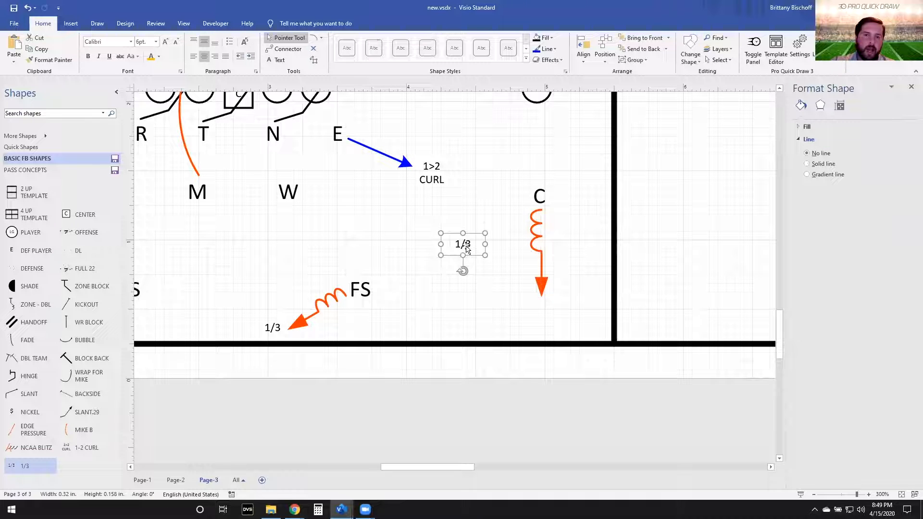
{"action": "left_click_drag", "start_coordinate": [540, 311], "coordinate": [547, 303]}
{"action": "left_click", "coordinate": [474, 290]}
{"action": "scroll", "coordinate": [474, 291], "scroll_direction": "down", "scroll_amount": 3}
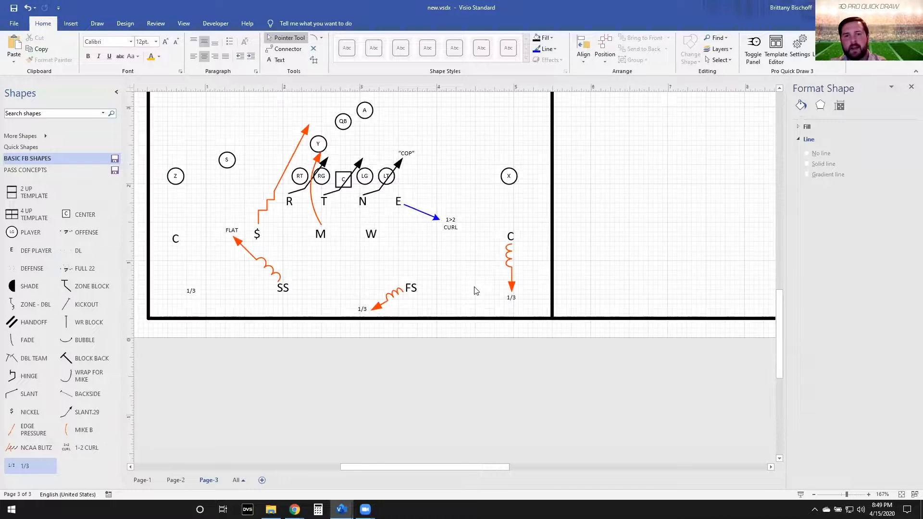
Step: Copy E's blue arrow to W and aim it down toward SS's side
{"action": "scroll", "coordinate": [517, 260], "scroll_direction": "up", "scroll_amount": 1}
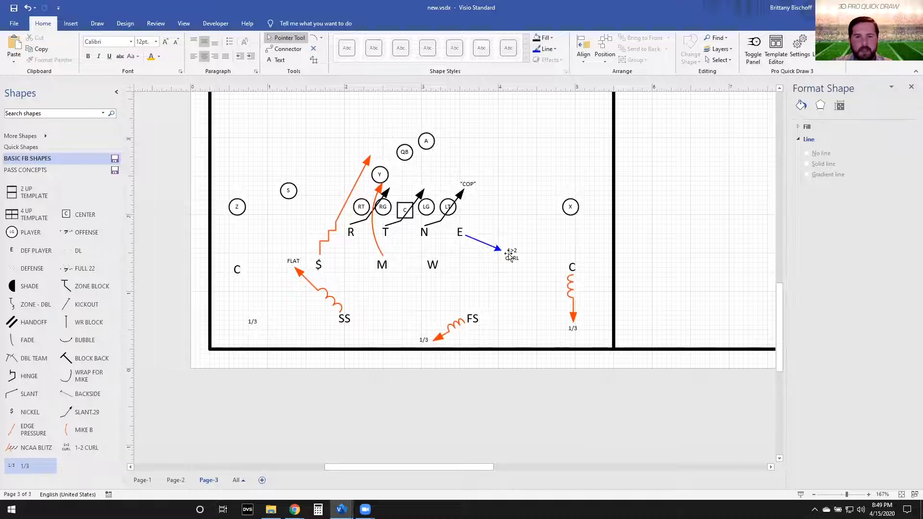
{"action": "scroll", "coordinate": [525, 281], "scroll_direction": "up", "scroll_amount": 1}
{"action": "left_click", "coordinate": [480, 236]}
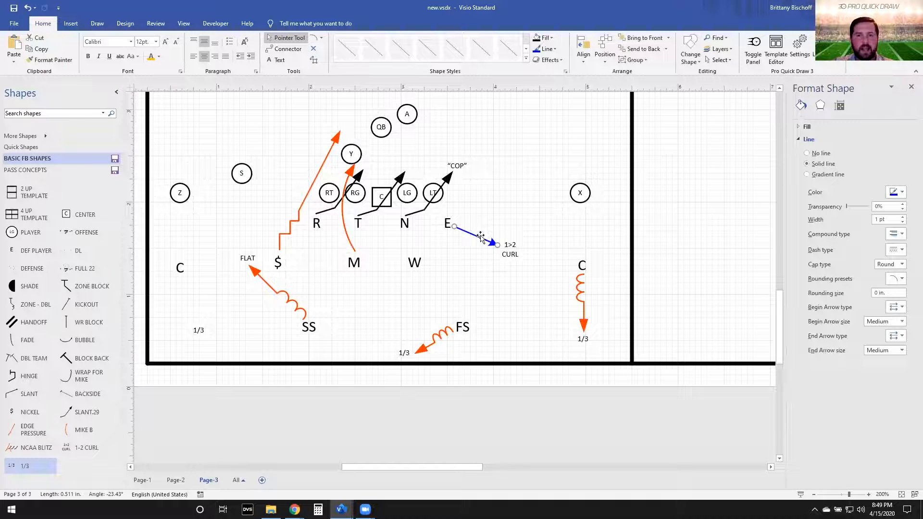
{"action": "scroll", "coordinate": [457, 243], "scroll_direction": "up", "scroll_amount": 2}
{"action": "left_click_drag", "start_coordinate": [513, 243], "coordinate": [436, 330]}
{"action": "left_click_drag", "start_coordinate": [365, 354], "coordinate": [328, 344]}
Step: Copy the 1>2 CURL label to the tip of W's blue arrow and change its text to #3
{"action": "left_click_drag", "start_coordinate": [566, 263], "coordinate": [323, 360]}
{"action": "type", "text": "#3"}
{"action": "left_click", "coordinate": [448, 338]}
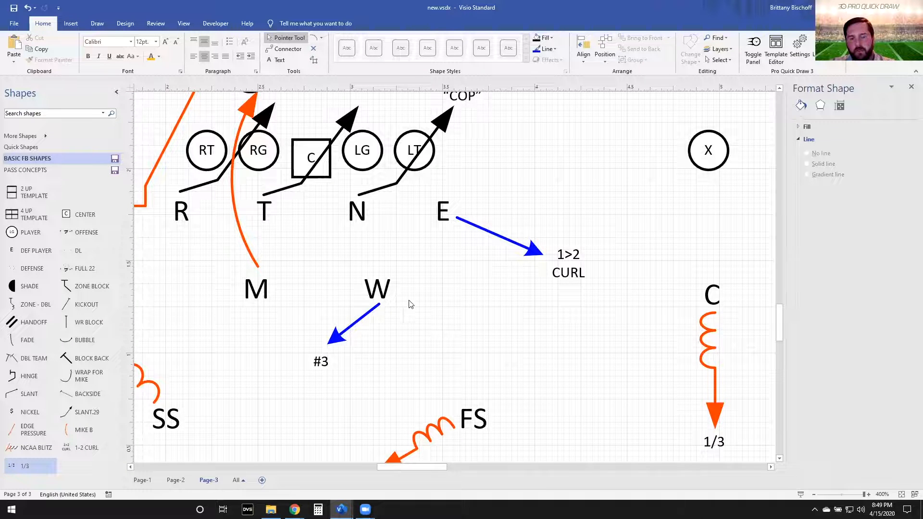
Step: Paste the yard-line field into the Play 4 area and enlarge it to about 4.55 by 3.32 in
{"action": "scroll", "coordinate": [408, 304], "scroll_direction": "down", "scroll_amount": 1}
{"action": "scroll", "coordinate": [381, 305], "scroll_direction": "down", "scroll_amount": 3}
{"action": "scroll", "coordinate": [531, 340], "scroll_direction": "up", "scroll_amount": 2}
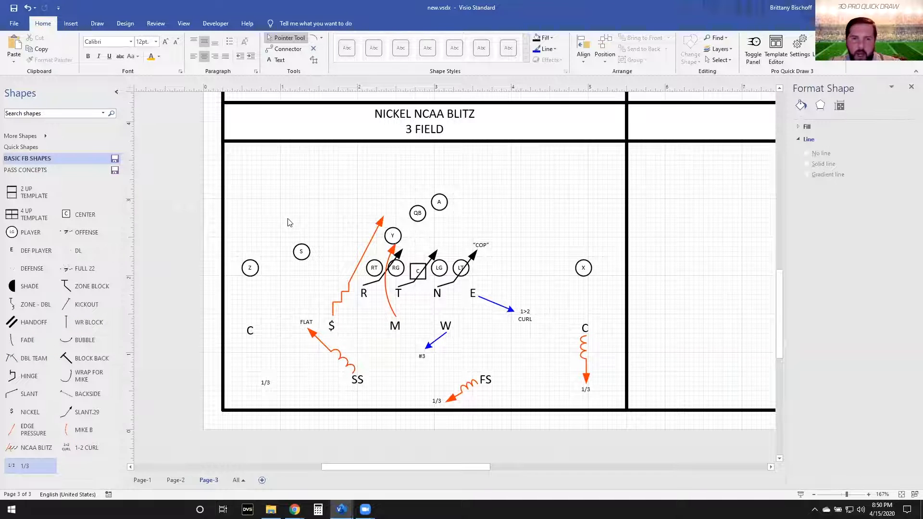
{"action": "scroll", "coordinate": [287, 220], "scroll_direction": "right", "scroll_amount": 10}
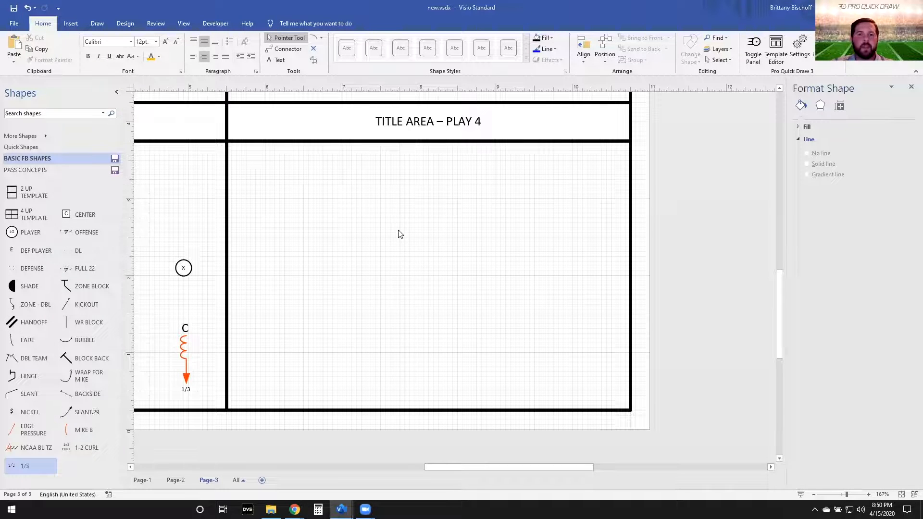
{"action": "key", "text": "ctrl+z"}
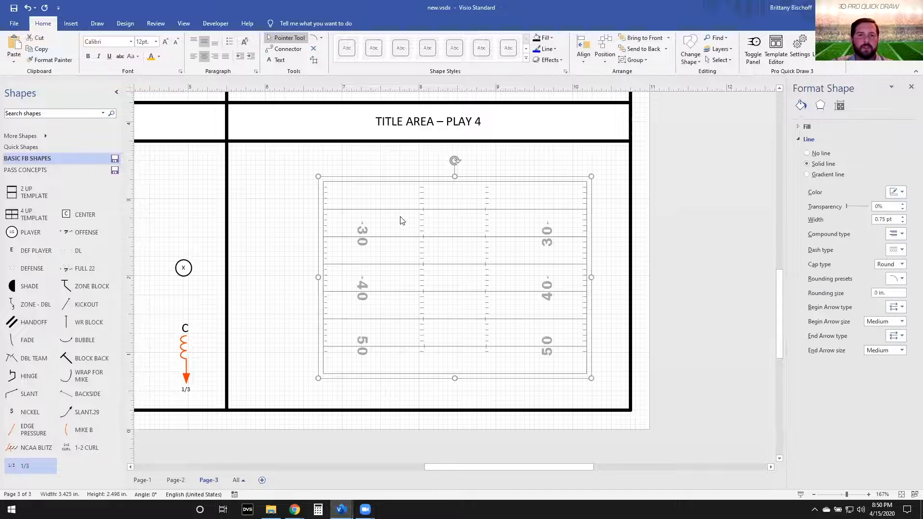
{"action": "left_click_drag", "start_coordinate": [406, 210], "coordinate": [316, 174]}
{"action": "left_click_drag", "start_coordinate": [500, 343], "coordinate": [567, 407]}
Step: Nudge the field sideways until it is centred below the Play 4 title
{"action": "key", "text": "Right"}
{"action": "key", "text": "Right"}
{"action": "key", "text": "Right"}
{"action": "key", "text": "Right"}
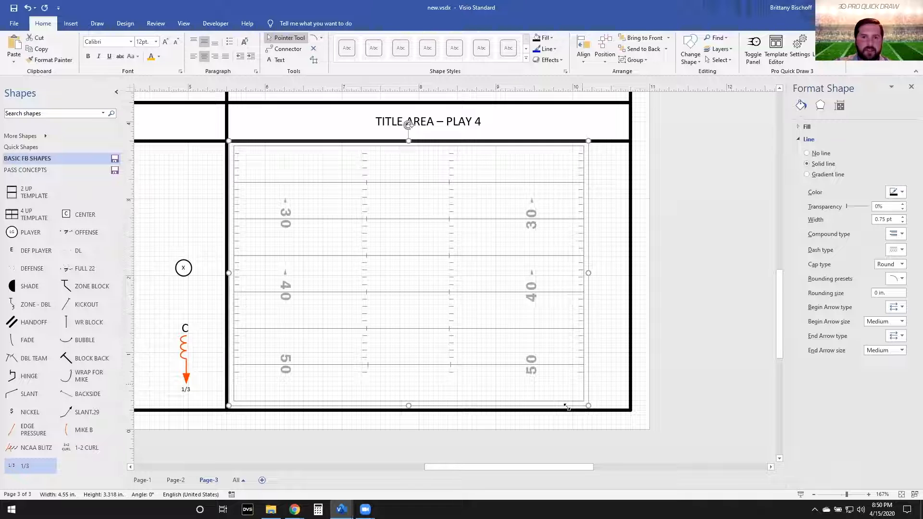
{"action": "key", "text": "Right"}
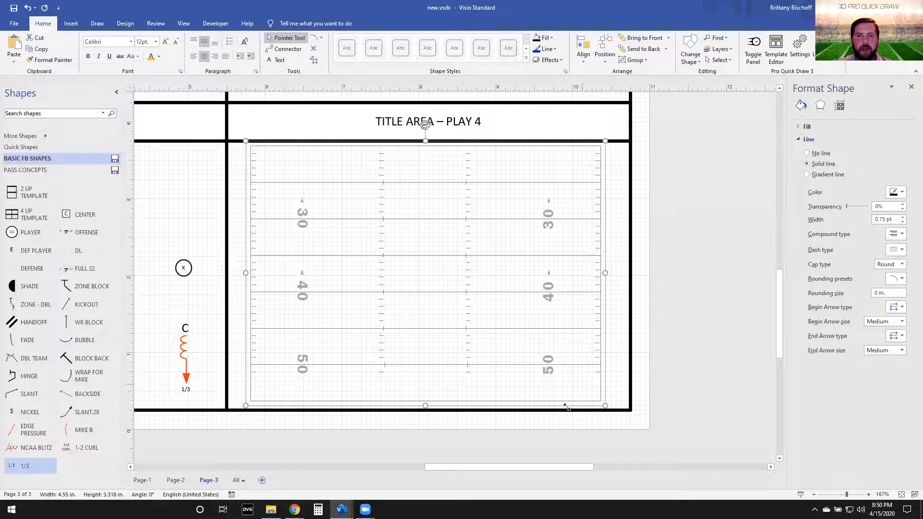
{"action": "left_click", "coordinate": [429, 292]}
Step: Copy the X circle onto the Play 4 field's 40-yard line and add further copies labelled A and QB
{"action": "left_click", "coordinate": [187, 274]}
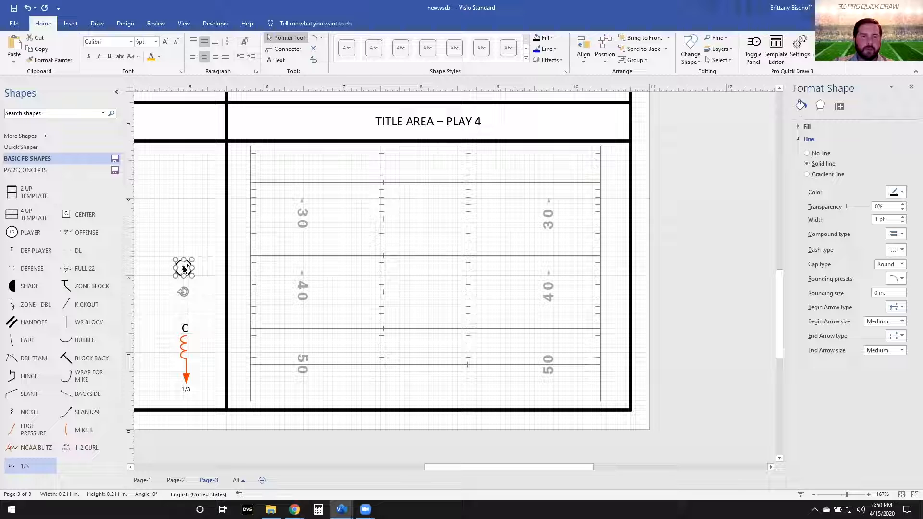
{"action": "left_click_drag", "start_coordinate": [319, 281], "coordinate": [309, 294]}
{"action": "scroll", "coordinate": [310, 294], "scroll_direction": "up", "scroll_amount": 3}
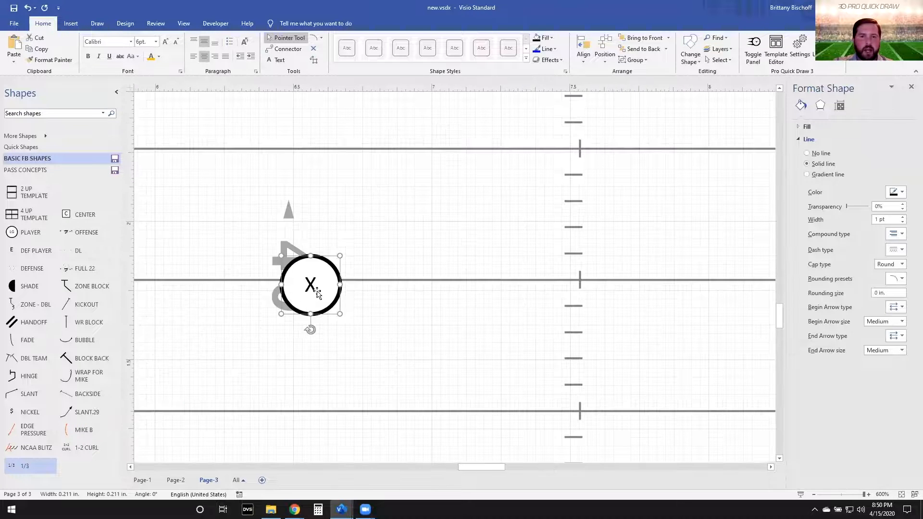
{"action": "left_click_drag", "start_coordinate": [311, 291], "coordinate": [582, 289]}
{"action": "type", "text": "AQB"}
{"action": "left_click", "coordinate": [522, 357]}
Step: Try relabelling the QB circle on the 40-yard line as Y, and undo it
{"action": "type", "text": "Y"}
{"action": "left_click", "coordinate": [555, 305]}
{"action": "scroll", "coordinate": [554, 306], "scroll_direction": "right", "scroll_amount": 1}
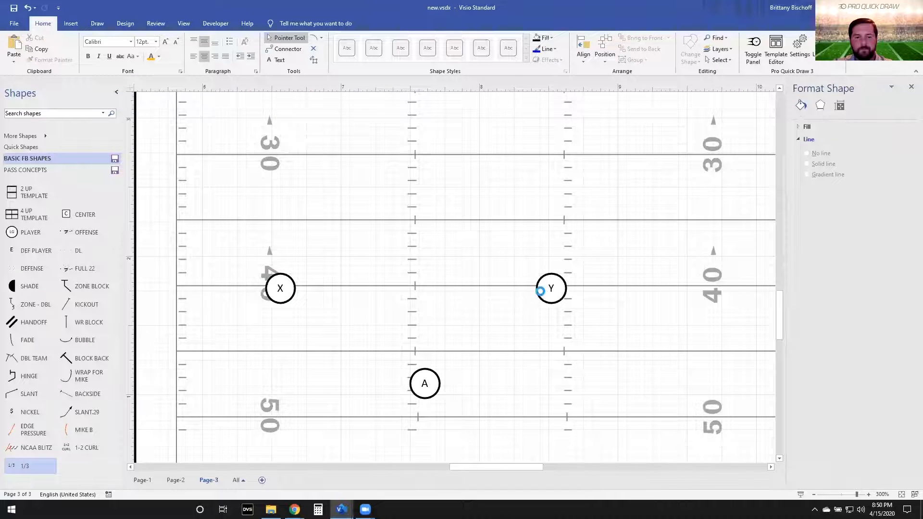
{"action": "key", "text": "ctrl+z"}
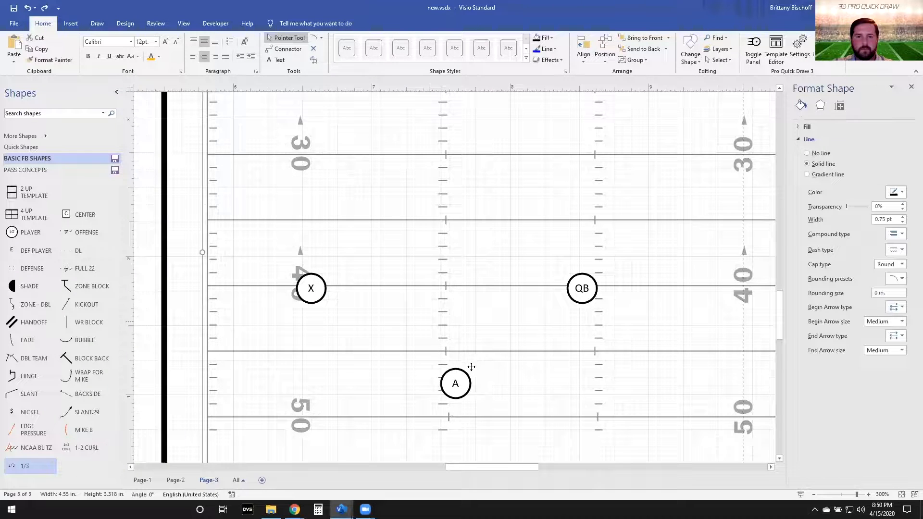
Step: Relabel the QB circle on the 40-yard line as Y and add a copy labelled S outside it, slightly behind the line
{"action": "left_click", "coordinate": [568, 259]}
{"action": "left_click", "coordinate": [582, 290]}
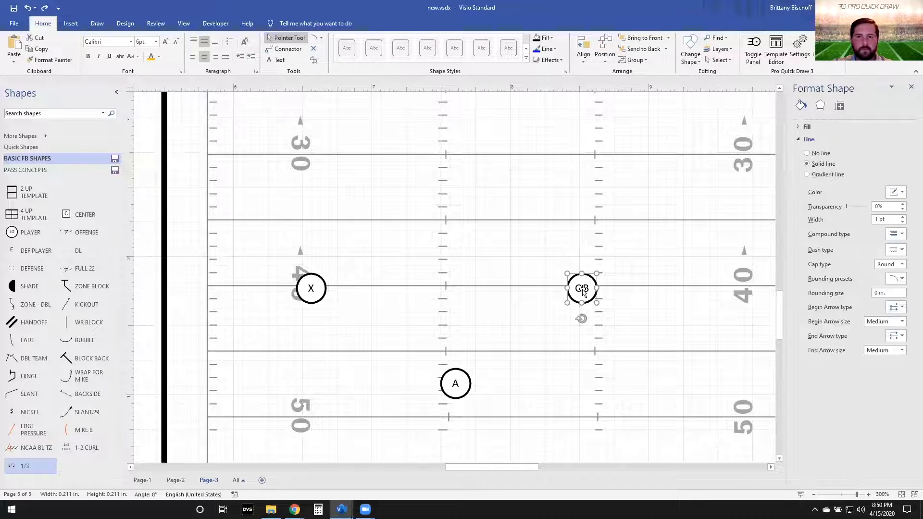
{"action": "type", "text": "Y"}
{"action": "left_click_drag", "start_coordinate": [582, 290], "coordinate": [670, 310]}
{"action": "type", "text": "S"}
Step: Copy the S circle outward past the 40-yard number at the same depth and label the copy Z
{"action": "scroll", "coordinate": [636, 322], "scroll_direction": "right", "scroll_amount": 3}
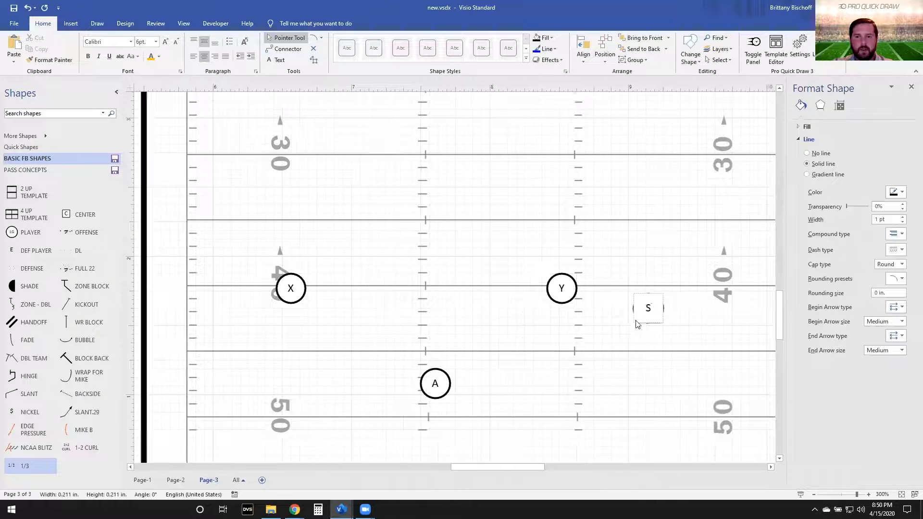
{"action": "left_click", "coordinate": [571, 324]}
{"action": "left_click", "coordinate": [577, 312]}
{"action": "left_click_drag", "start_coordinate": [577, 312], "coordinate": [693, 311]}
{"action": "type", "text": "Z"}
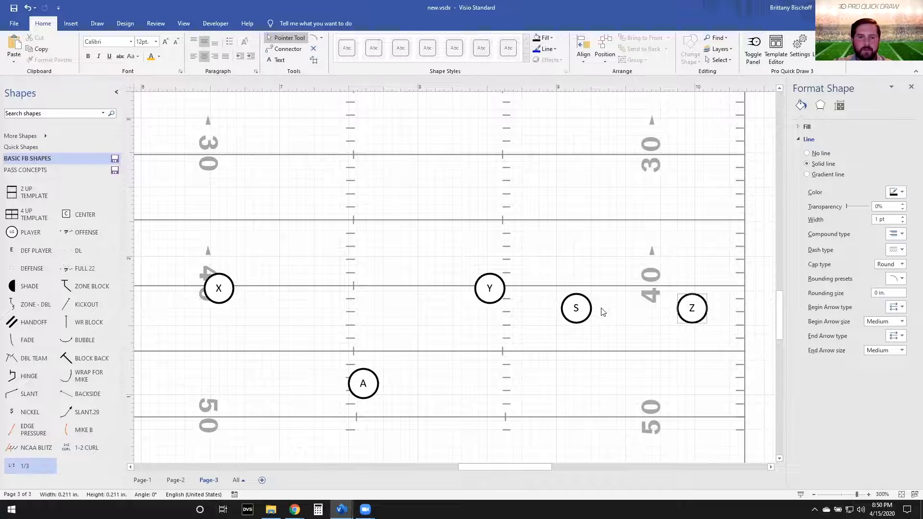
Step: Copy the Y circle into the backfield next to the A circle and label the copy QB
{"action": "scroll", "coordinate": [603, 311], "scroll_direction": "down", "scroll_amount": 2}
{"action": "left_click", "coordinate": [490, 233]}
{"action": "left_click_drag", "start_coordinate": [479, 236], "coordinate": [399, 312]}
{"action": "type", "text": "QB"}
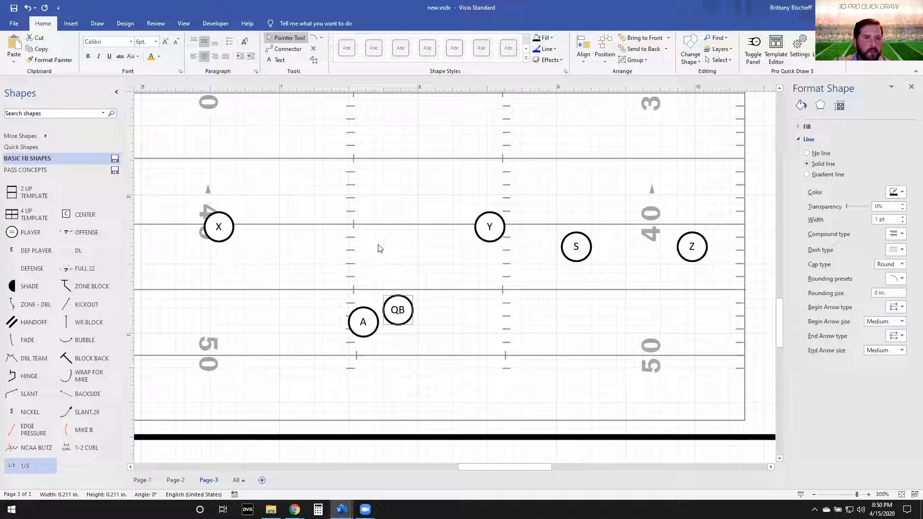
Step: Place a CENTER shape on the 40-yard line and shift the A and QB circles so QB lines up behind it
{"action": "left_click_drag", "start_coordinate": [66, 214], "coordinate": [364, 228]}
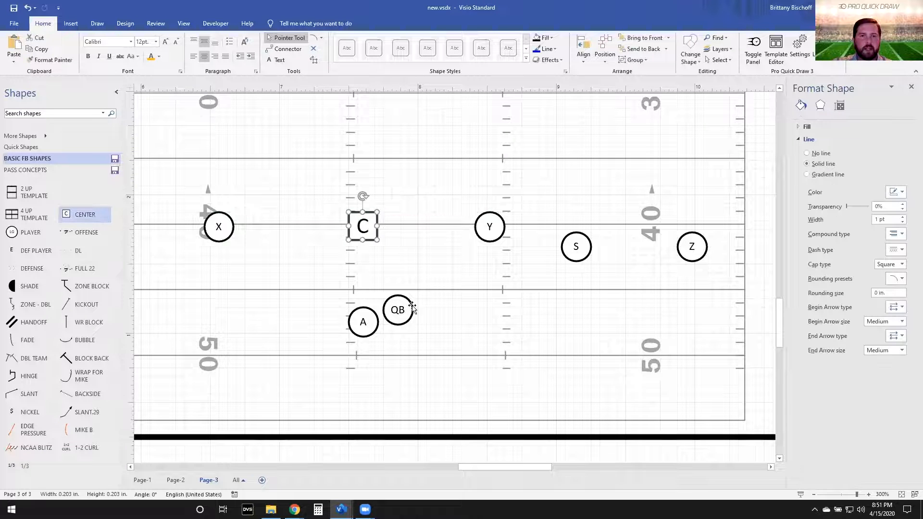
{"action": "left_click_drag", "start_coordinate": [365, 328], "coordinate": [324, 333]}
{"action": "left_click_drag", "start_coordinate": [402, 309], "coordinate": [364, 313]}
{"action": "scroll", "coordinate": [365, 318], "scroll_direction": "down", "scroll_amount": 3}
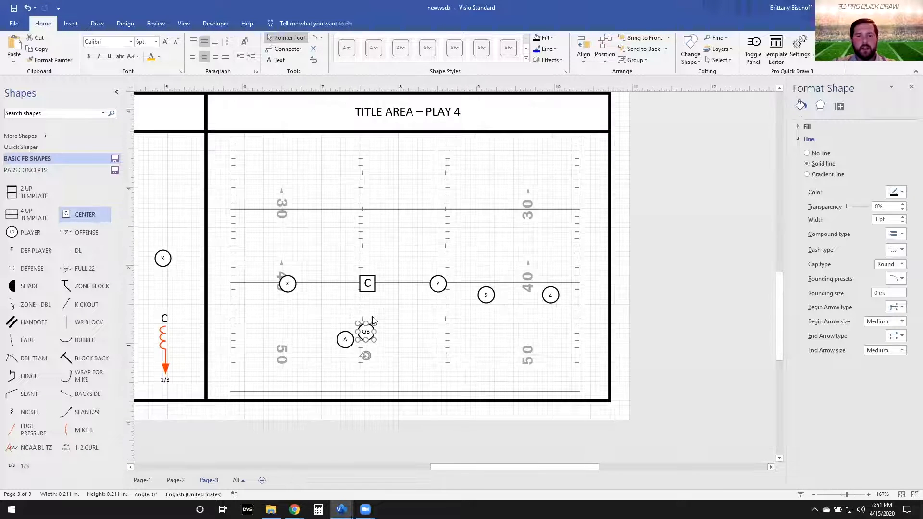
{"action": "left_click", "coordinate": [419, 315]}
{"action": "scroll", "coordinate": [418, 315], "scroll_direction": "up", "scroll_amount": 1}
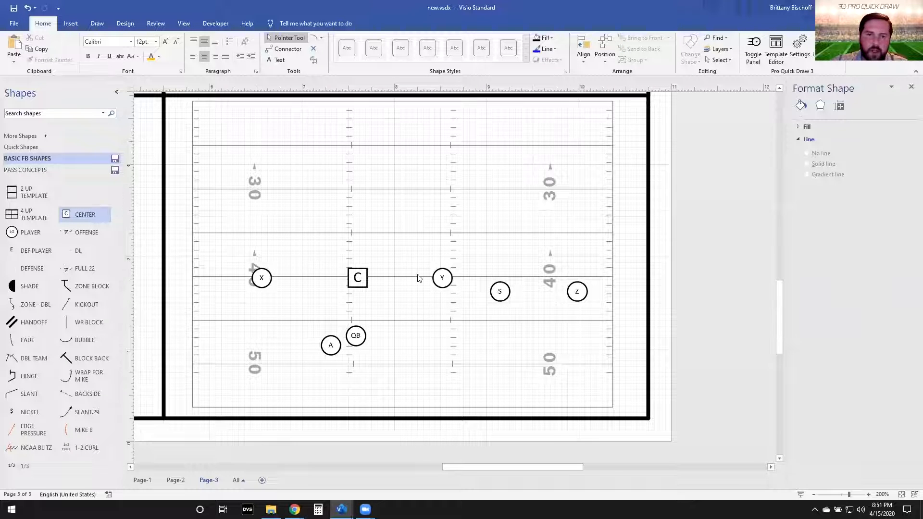
{"action": "scroll", "coordinate": [423, 284], "scroll_direction": "up", "scroll_amount": 1}
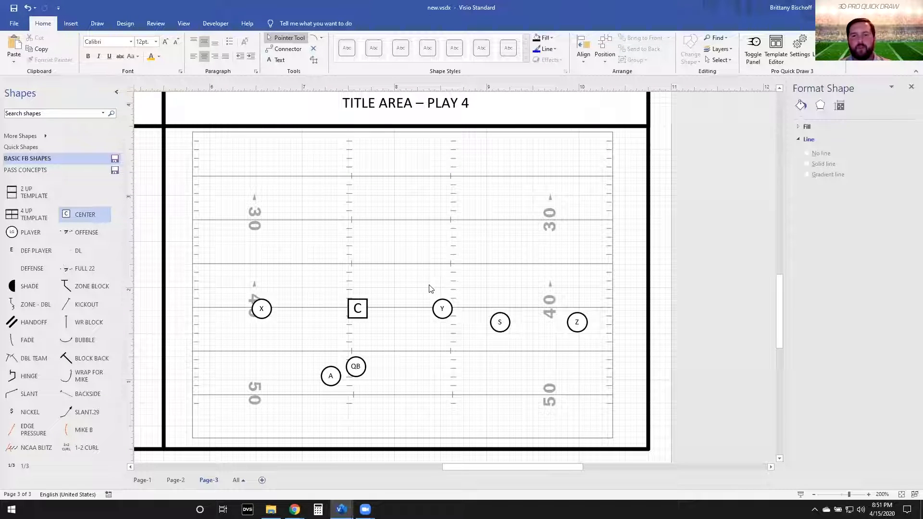
{"action": "key", "text": "ctrl+6"}
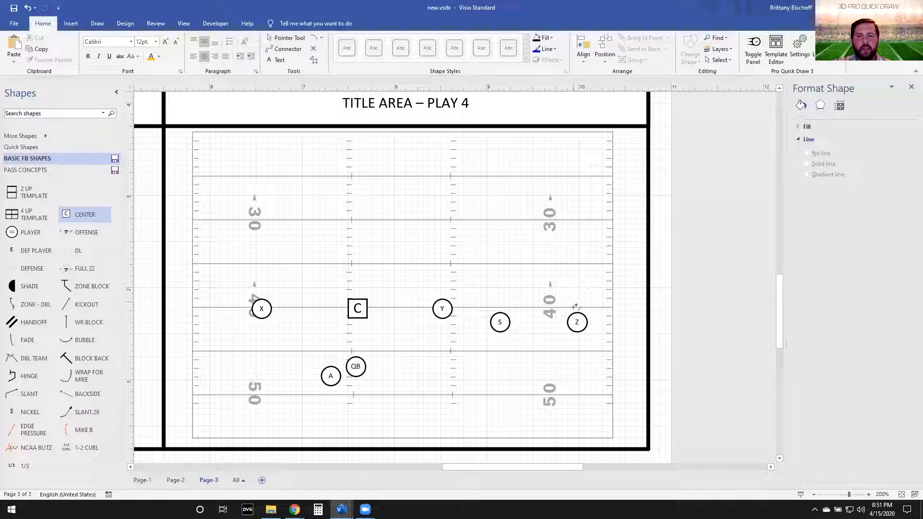
{"action": "key", "text": "ctrl+7"}
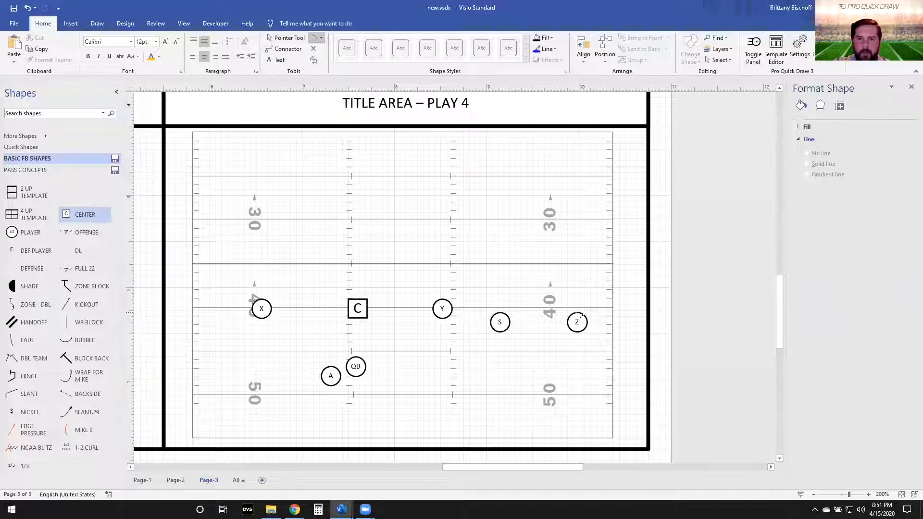
{"action": "left_click_drag", "start_coordinate": [599, 246], "coordinate": [590, 184]}
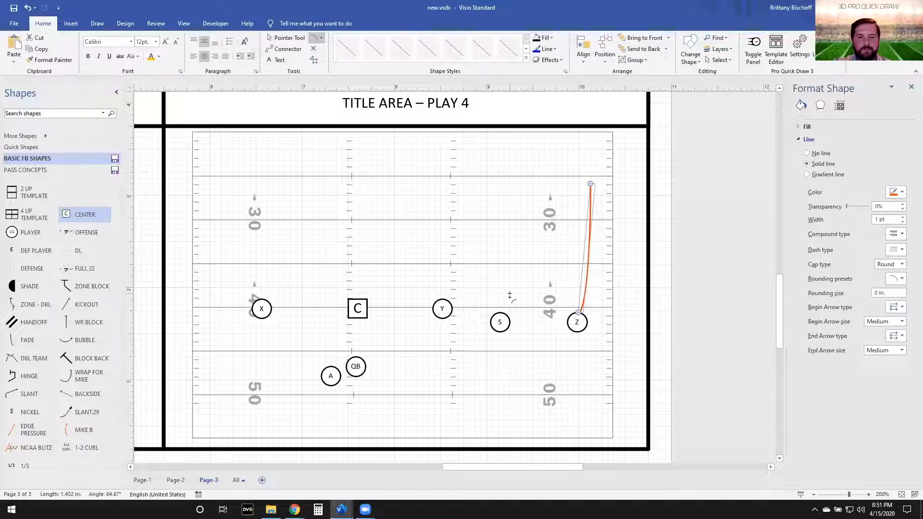
{"action": "key", "text": "ctrl+z"}
Step: Draw straight-line routes: an angled post about 1.64 in tall from Z and a square in-route about 0.96 in tall from S
{"action": "key", "text": "ctrl+6"}
{"action": "left_click_drag", "start_coordinate": [578, 312], "coordinate": [520, 162]}
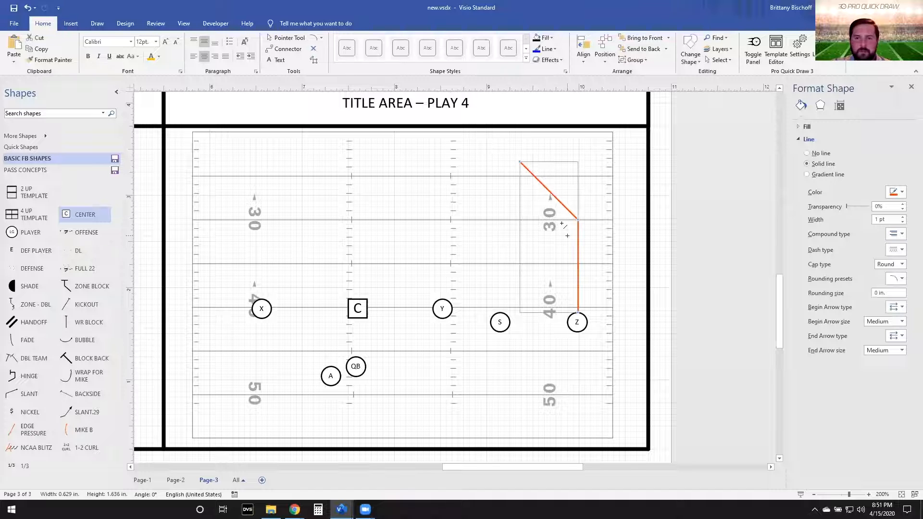
{"action": "left_click_drag", "start_coordinate": [497, 312], "coordinate": [497, 224]}
{"action": "left_click_drag", "start_coordinate": [428, 226], "coordinate": [429, 224]}
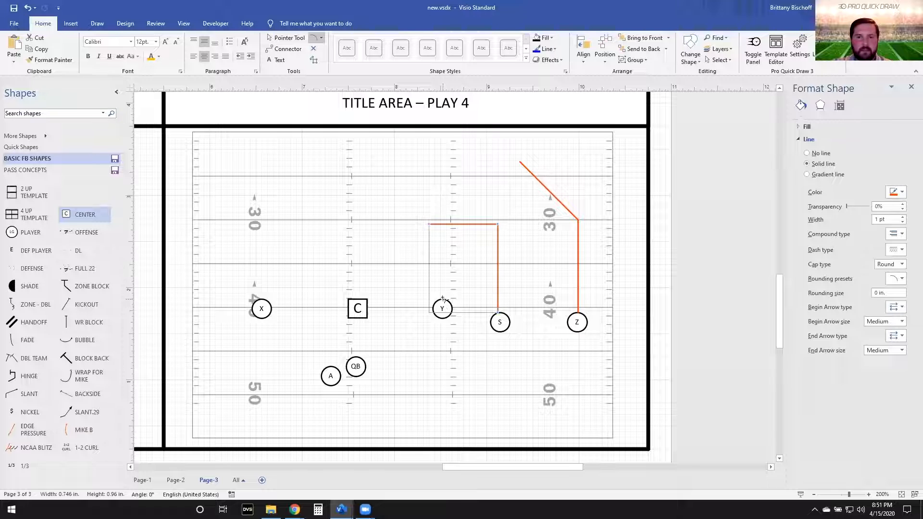
Step: Draw curved arc routes: about 1.3 in from Y across past the center, and an outside fade from X beyond the 30-yard line
{"action": "left_click_drag", "start_coordinate": [347, 264], "coordinate": [326, 272]}
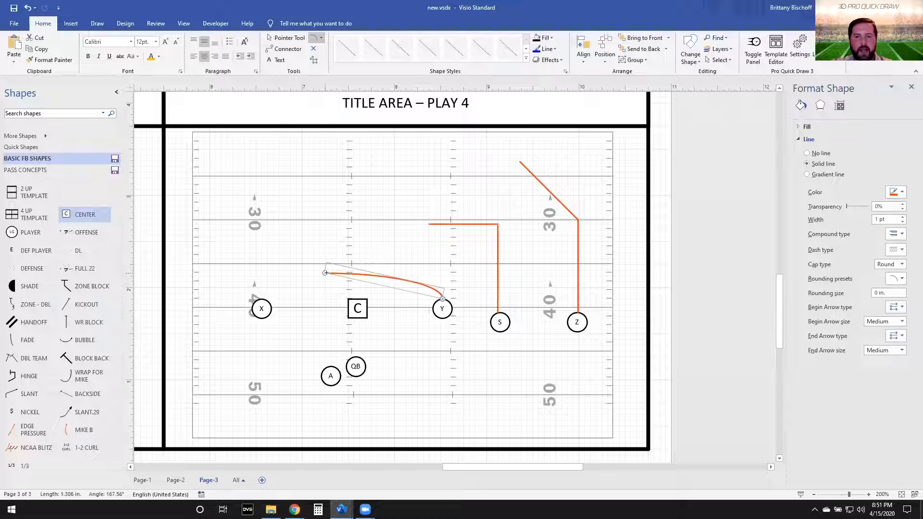
{"action": "left_click_drag", "start_coordinate": [263, 299], "coordinate": [226, 158]}
{"action": "key", "text": "ctrl+z"}
{"action": "key", "text": "ctrl+7"}
{"action": "key", "text": "ctrl+1"}
{"action": "left_click", "coordinate": [574, 345]}
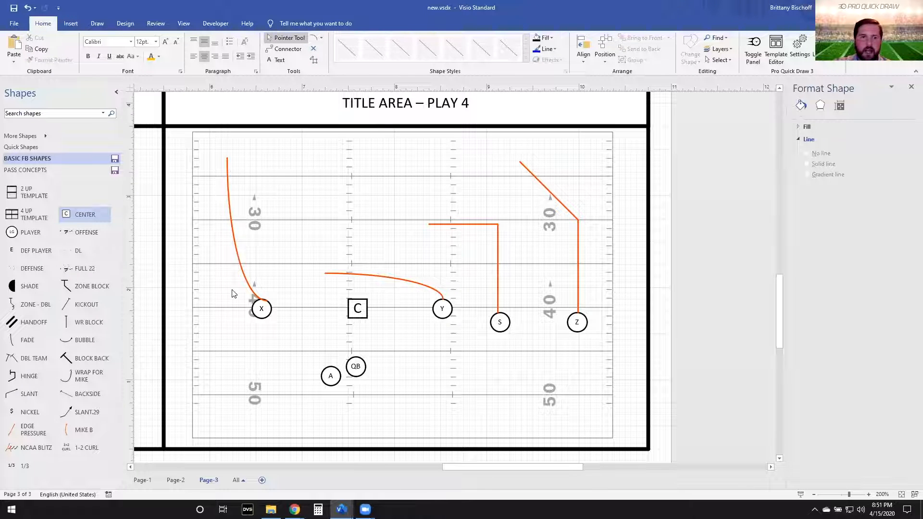